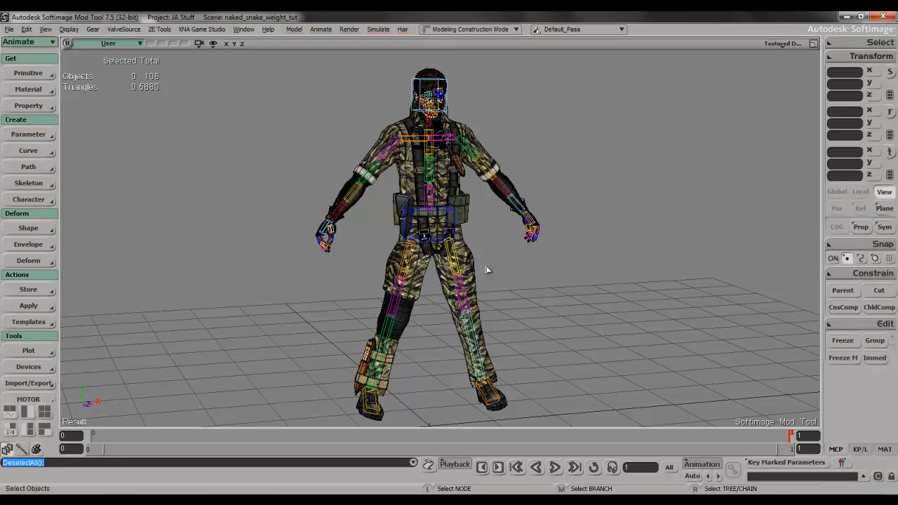
- Restore the four-viewport layout and stretch the User view to full height
left_click(813, 44)
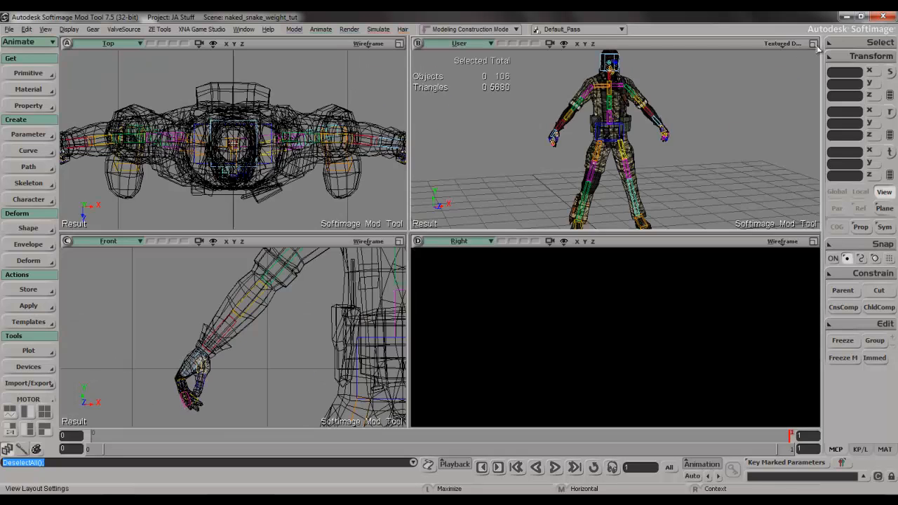
right_click(813, 43)
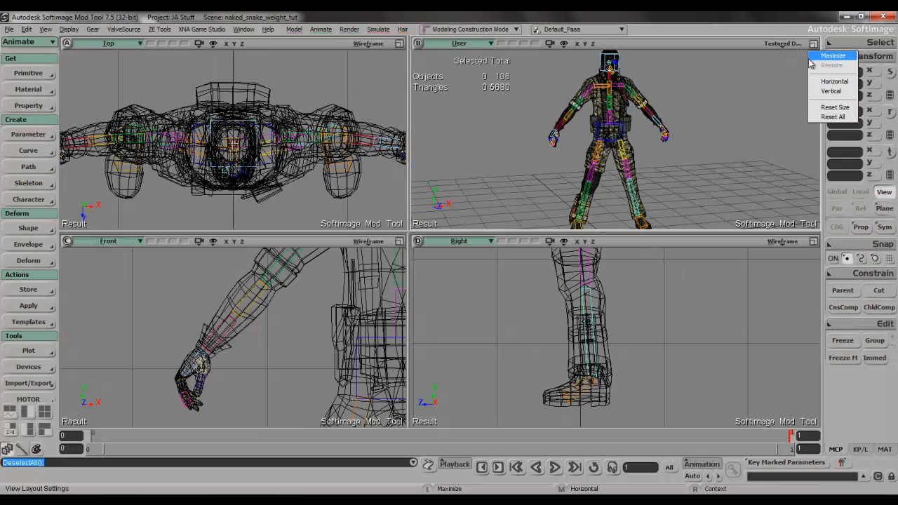
left_click(831, 91)
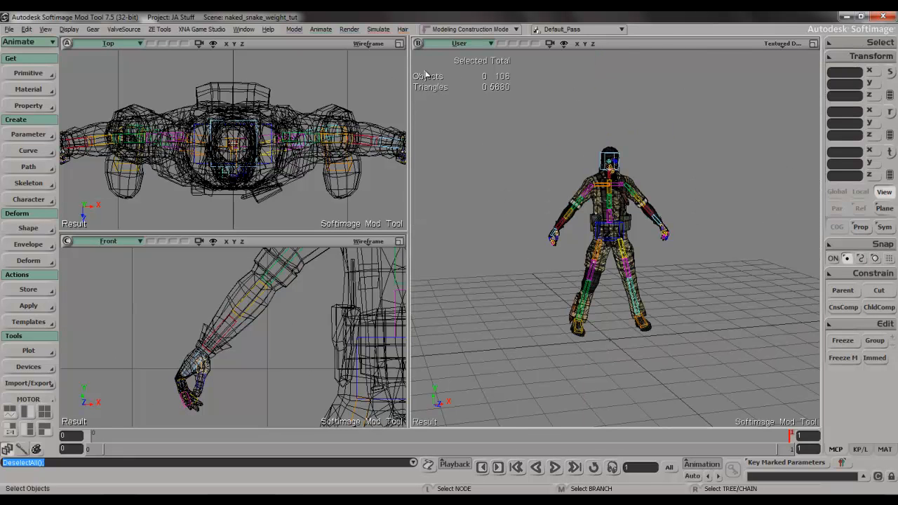
- Show the scene Explorer in place of the Top view, extended to full height and narrowed to enlarge the User view
left_click(108, 43)
left_click(174, 152)
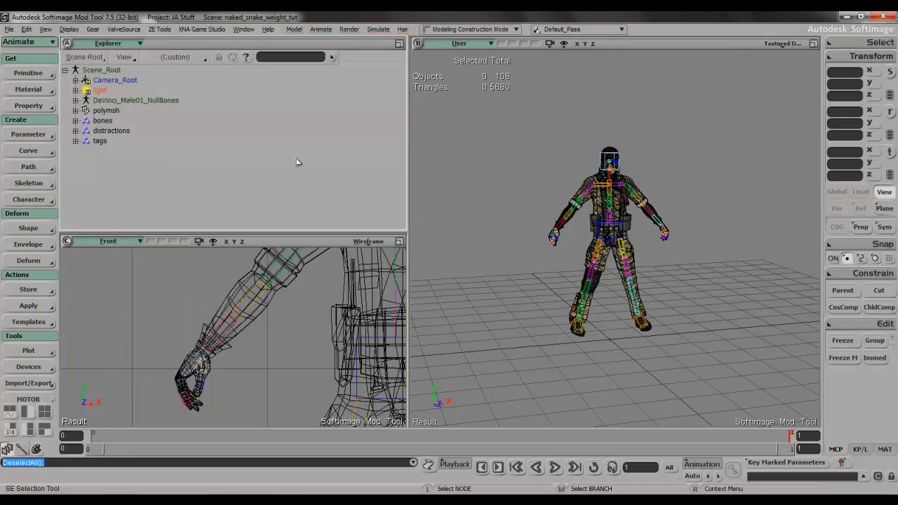
right_click(399, 43)
left_click(417, 92)
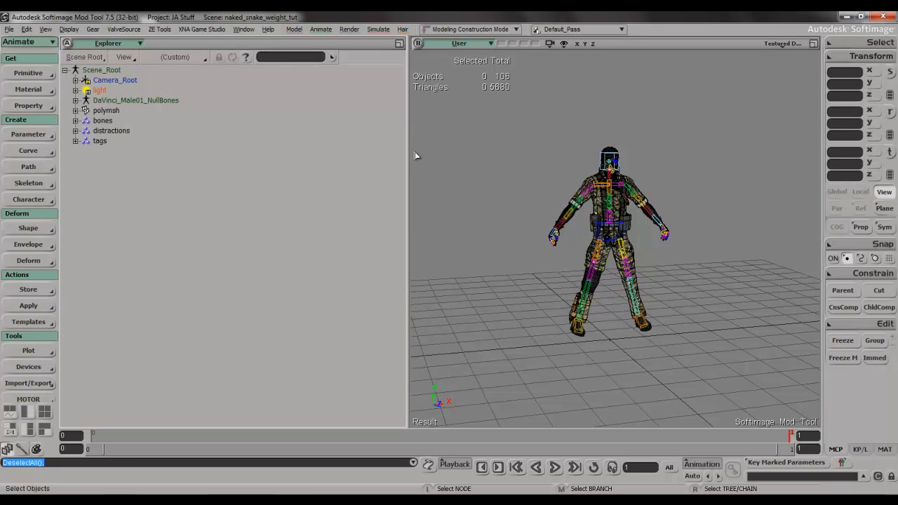
left_click_drag(408, 162, 247, 170)
- Select the polymsh character mesh and open the Weight Editor, applying an Enforce Limit of 4
scroll(513, 192, "up", 5)
scroll(501, 193, "down", 5)
left_click(501, 193)
middle_click_drag(501, 193, 527, 191)
key("s")
mouse_move(541, 202)
right_mouse_down()
mouse_move(559, 200)
mouse_move(530, 205)
right_mouse_up()
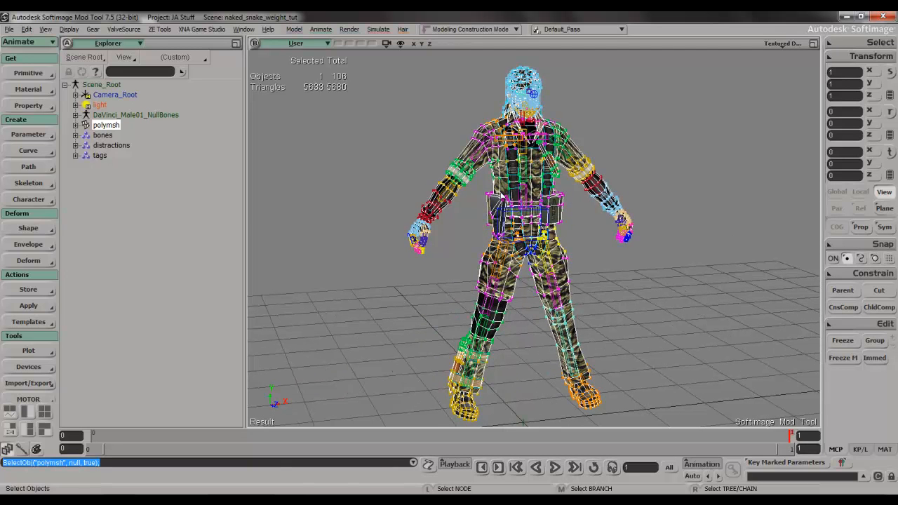
key("shift")
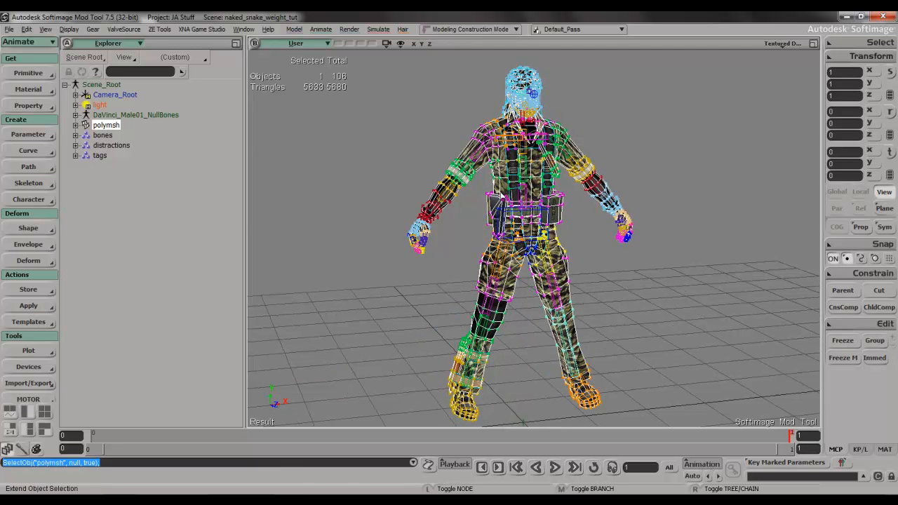
key("ctrl+e")
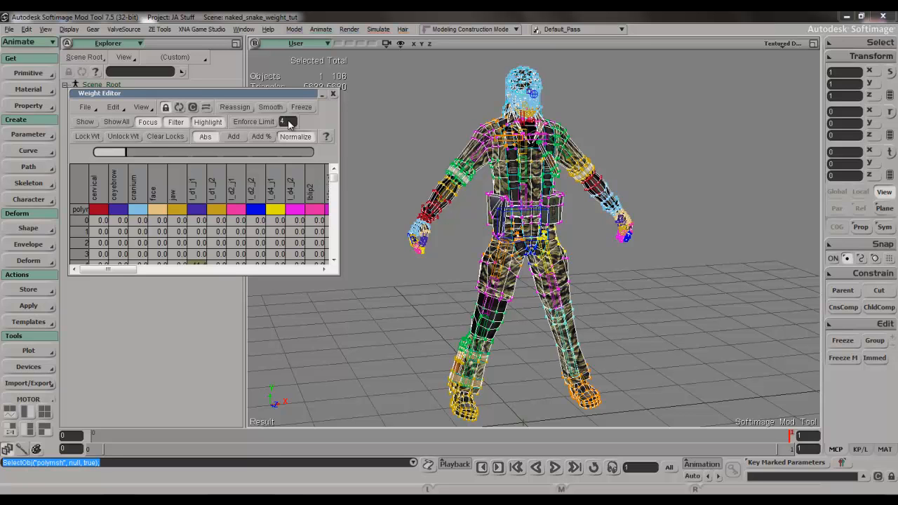
key("Return")
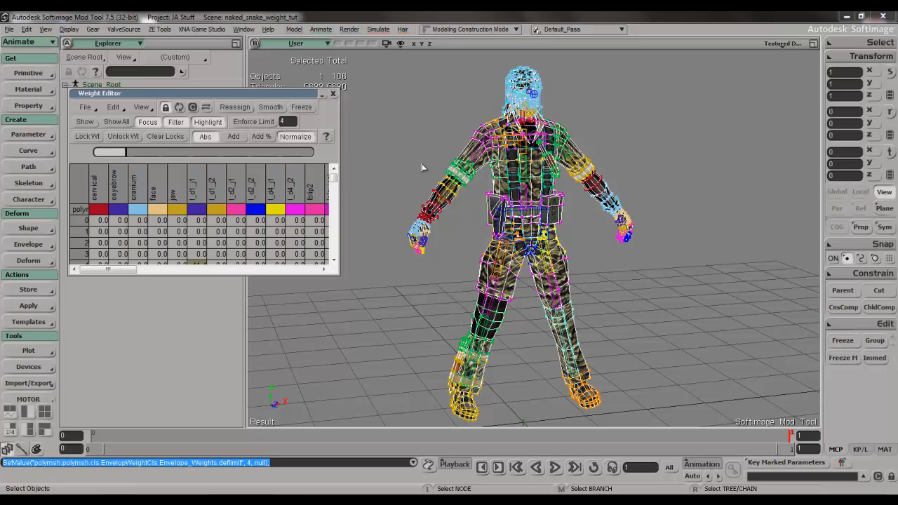
- Examine the bone-coloured weight assignments on the character mesh from several angles, including the arm and torso
key("s")
right_click_drag(417, 150, 465, 154)
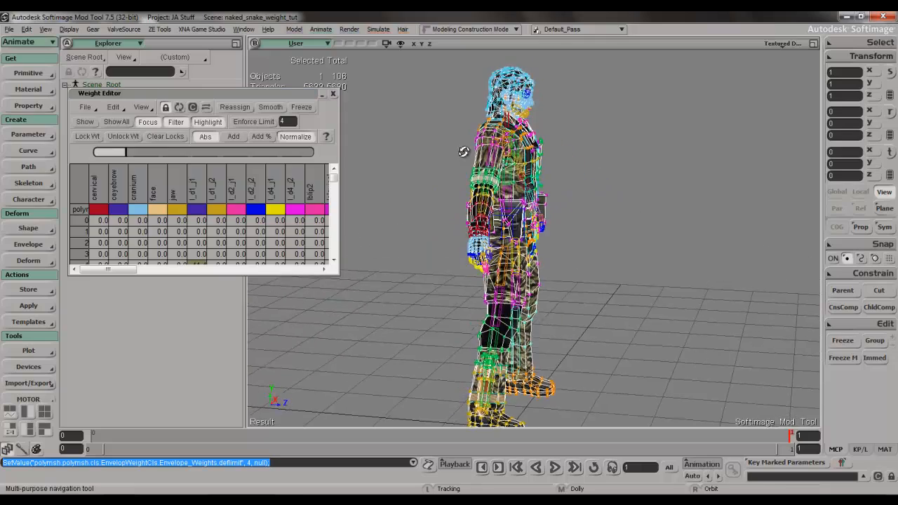
middle_click_drag(465, 155, 456, 197)
right_click_drag(467, 190, 440, 209)
scroll(440, 209, "up", 3)
key("s")
left_click_drag(441, 209, 472, 220)
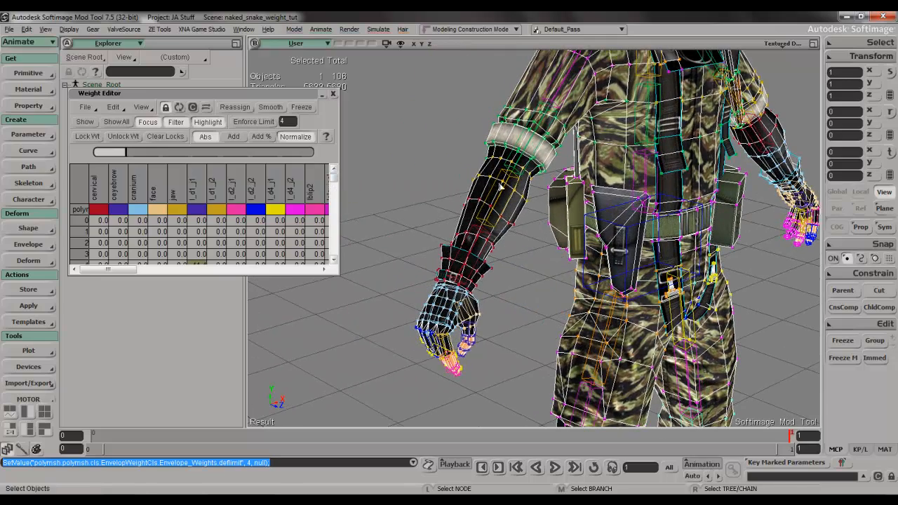
key("s")
mouse_move(501, 182)
right_mouse_down()
mouse_move(528, 195)
mouse_move(587, 168)
mouse_move(493, 188)
right_mouse_up()
scroll(491, 195, "down", 3)
scroll(491, 195, "down", 5)
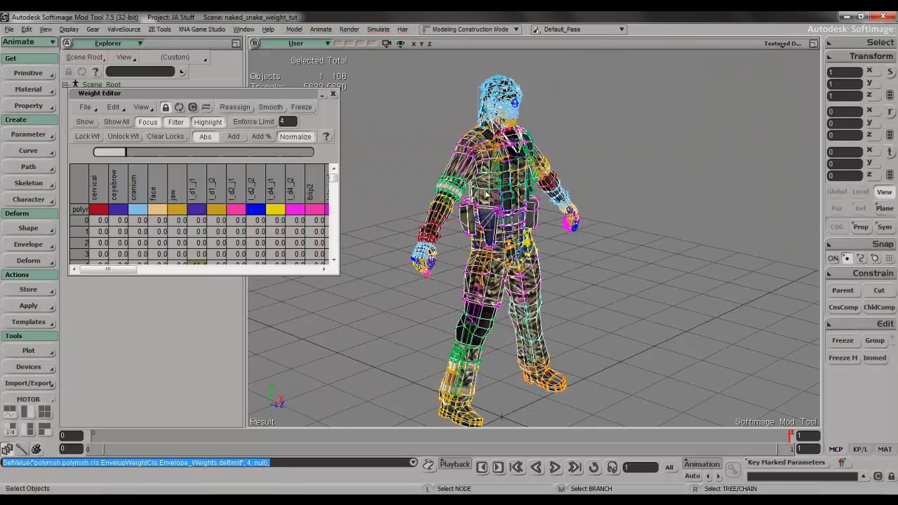
scroll(486, 193, "up", 3)
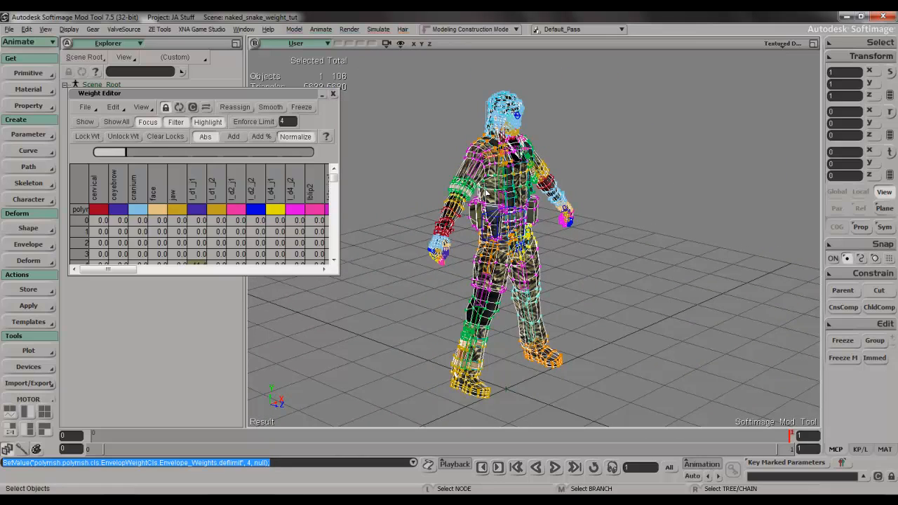
right_click_drag(463, 129, 502, 147)
scroll(508, 146, "up", 2)
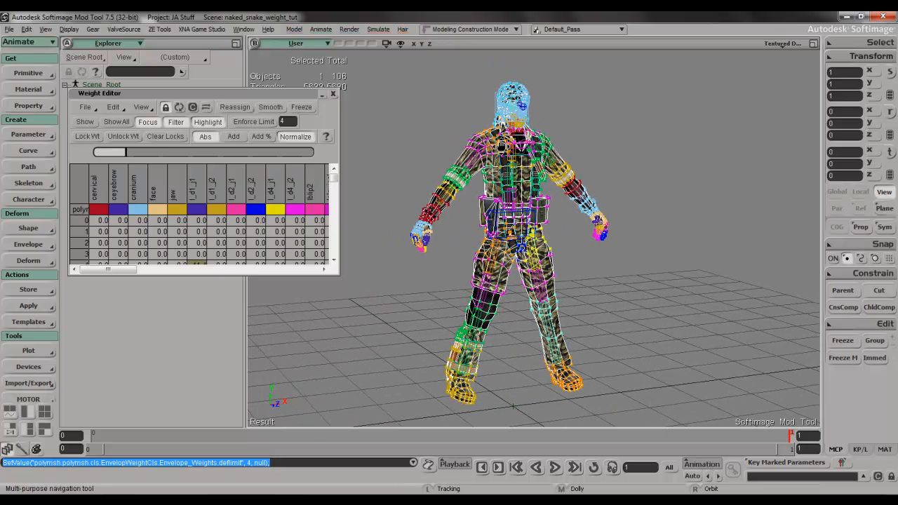
- Close the Weight Editor and rename the polymsh mesh to "original"
left_click(333, 93)
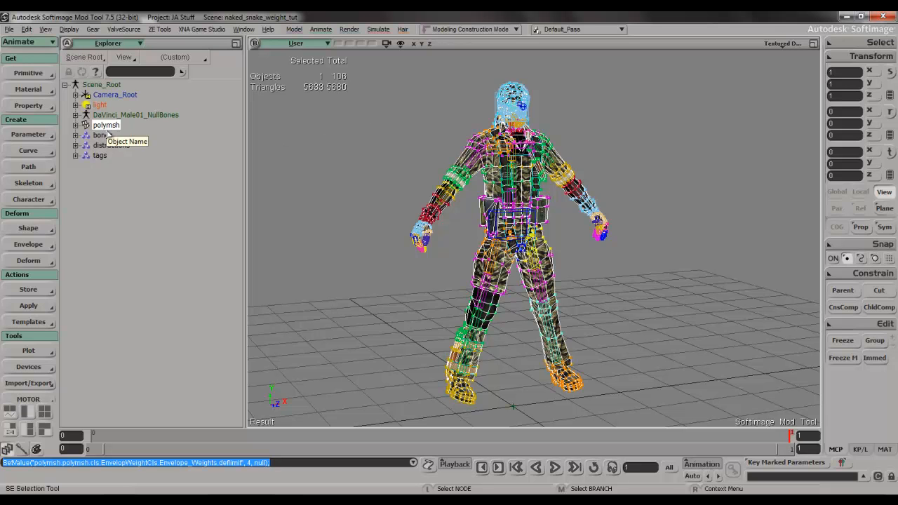
key("F2")
type("orig")
key("Return")
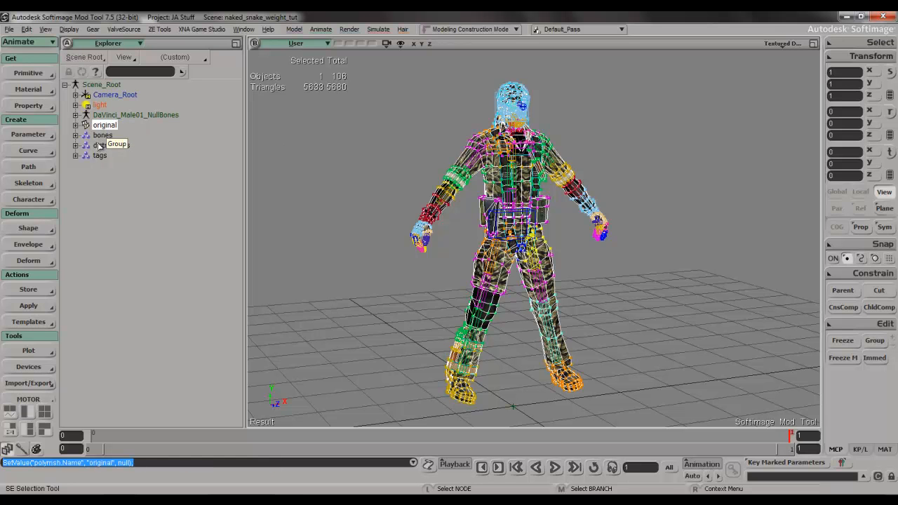
left_click(76, 125)
left_click(76, 125)
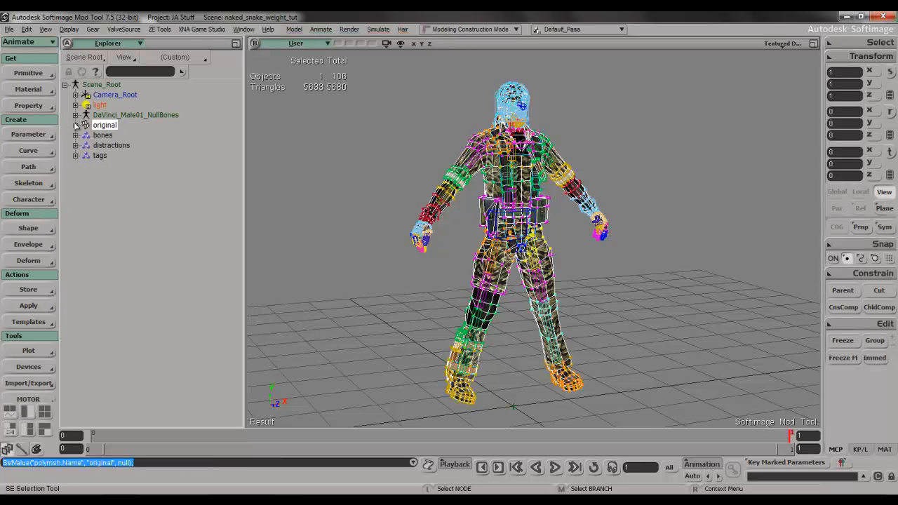
left_click(76, 124)
left_click(76, 125)
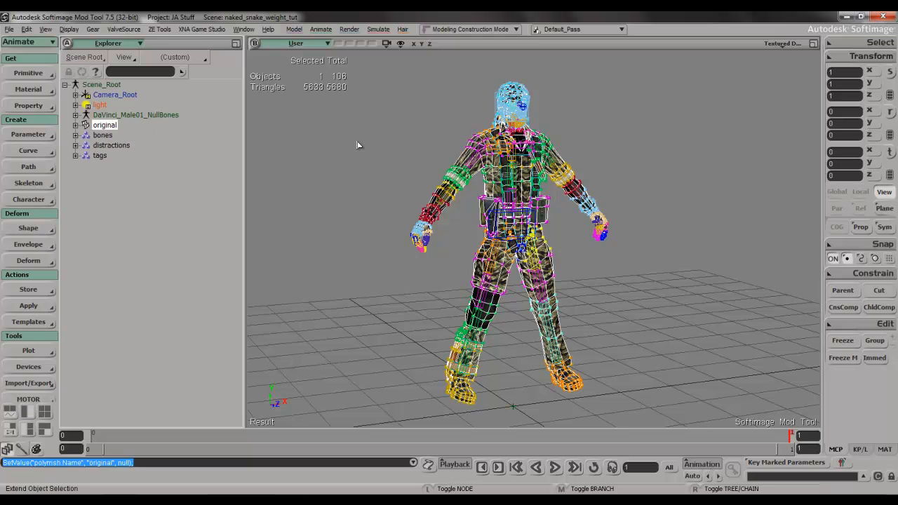
- Duplicate the original character mesh
key("ctrl+c")
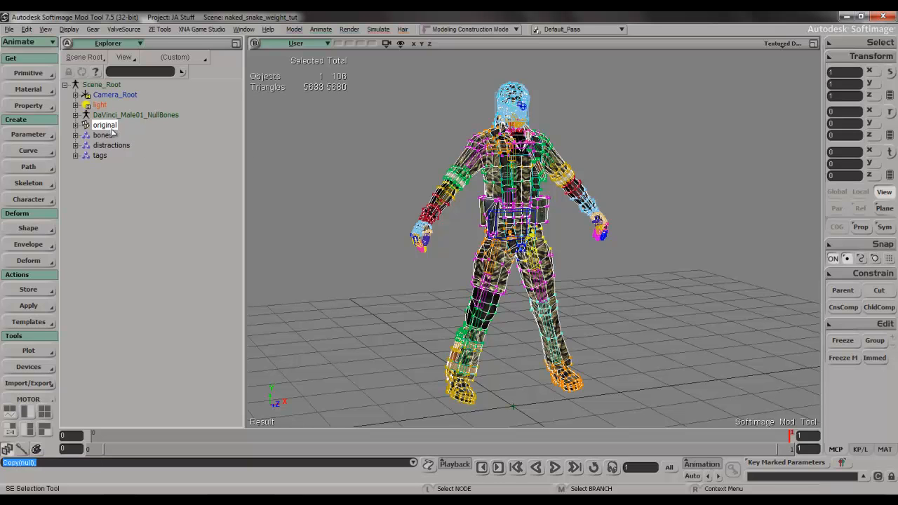
left_click(76, 125)
left_click(75, 124)
left_click(376, 128)
left_click(463, 155)
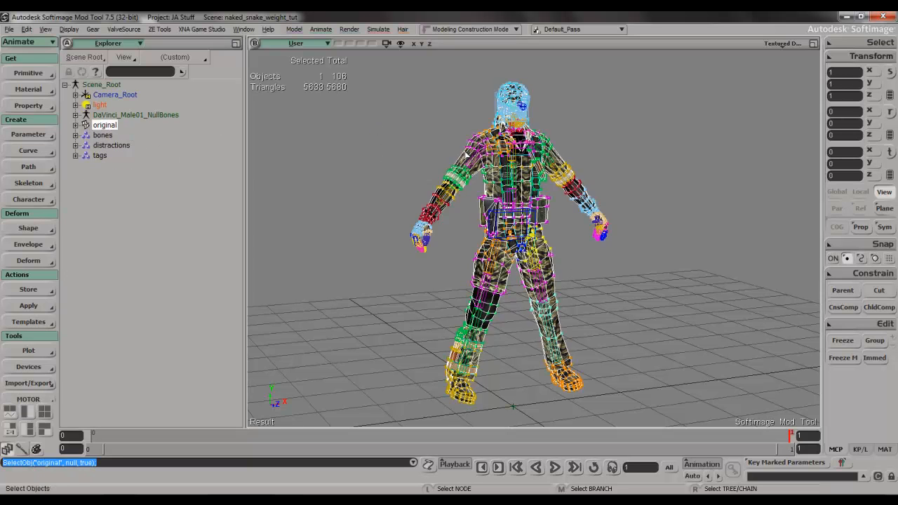
key("ctrl+d")
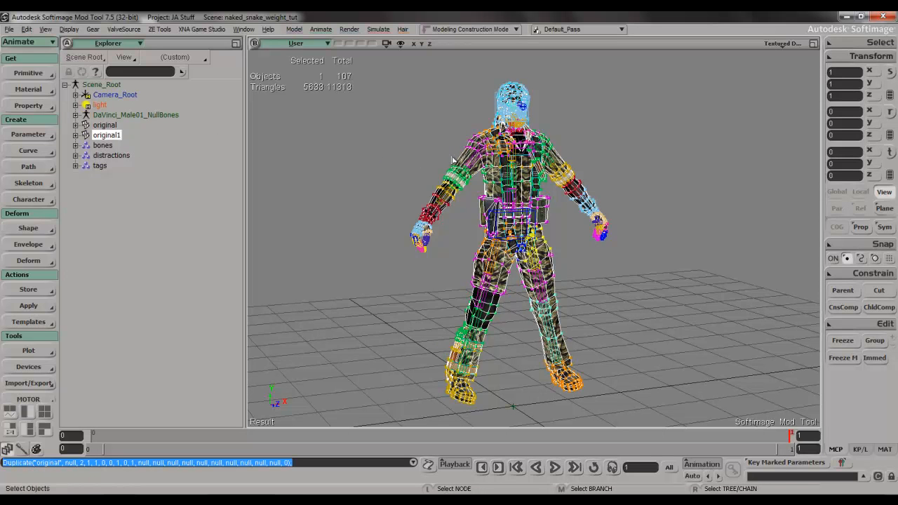
- Rename the duplicated mesh to "hips"
key("s")
mouse_move(452, 136)
right_mouse_down()
mouse_move(385, 141)
mouse_move(455, 129)
mouse_move(443, 130)
right_mouse_up()
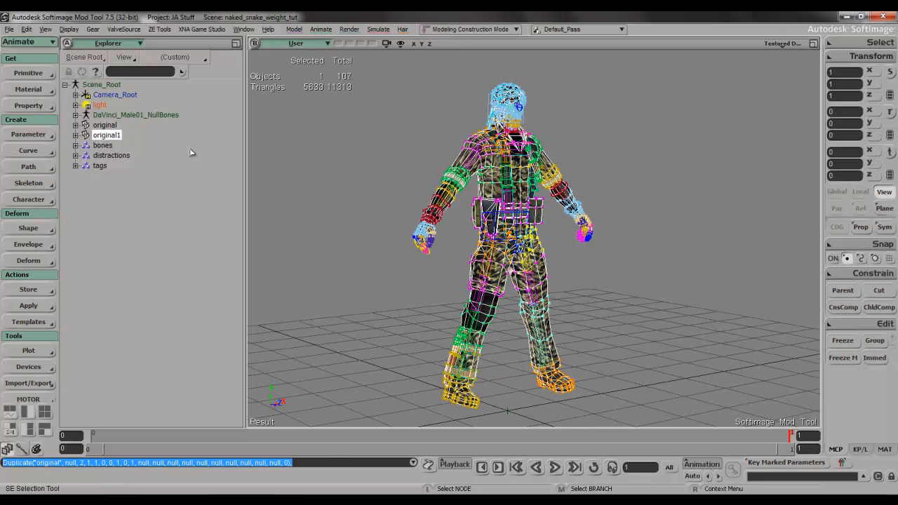
double_click(107, 134)
type("hips")
key("Return")
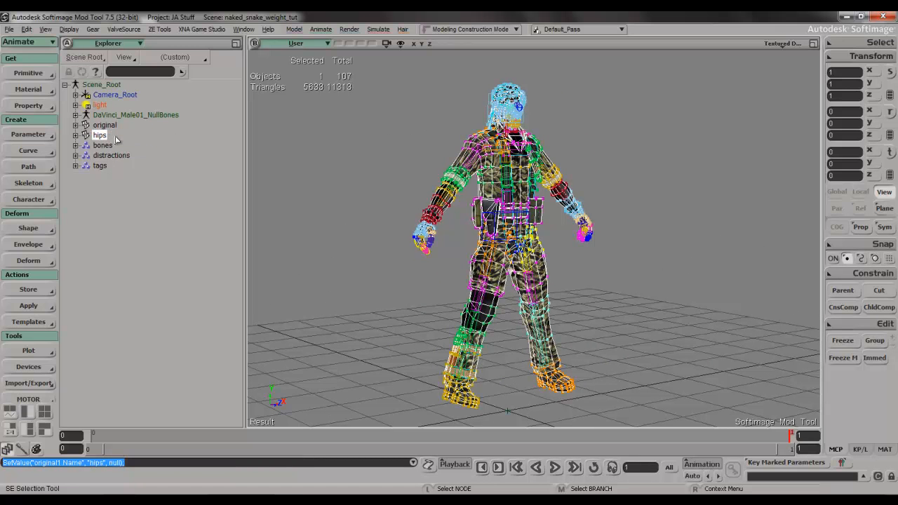
- Inspect the Polygon Mesh node of hips for its envelope operator and clusters
left_click(76, 134)
left_click(86, 145)
left_click(86, 145)
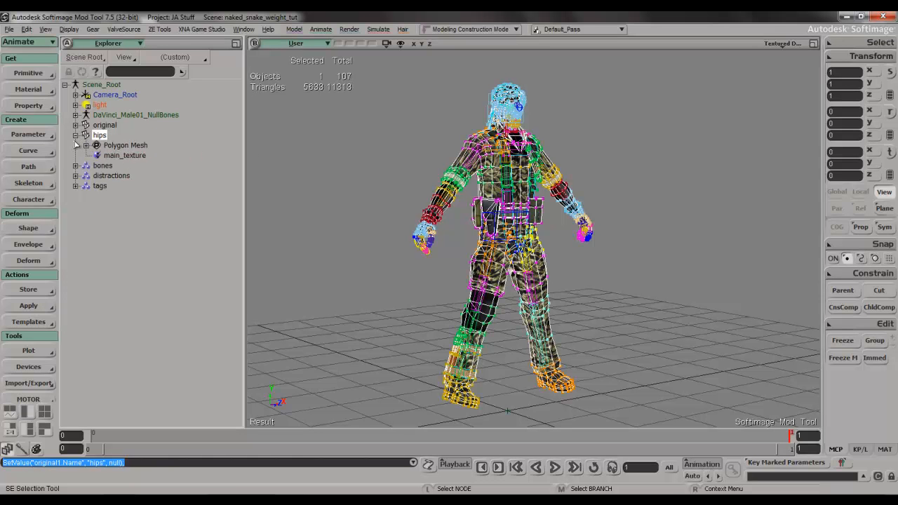
left_click(85, 146)
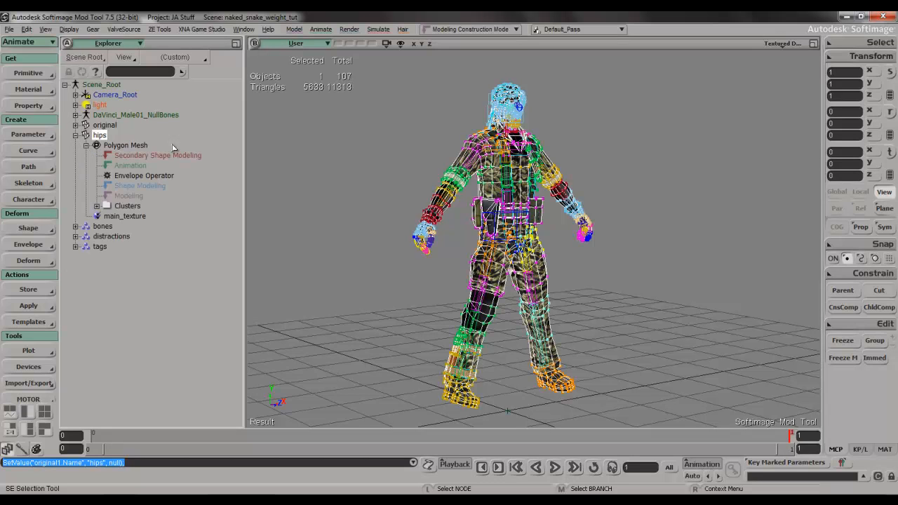
left_click(86, 146)
left_click(75, 136)
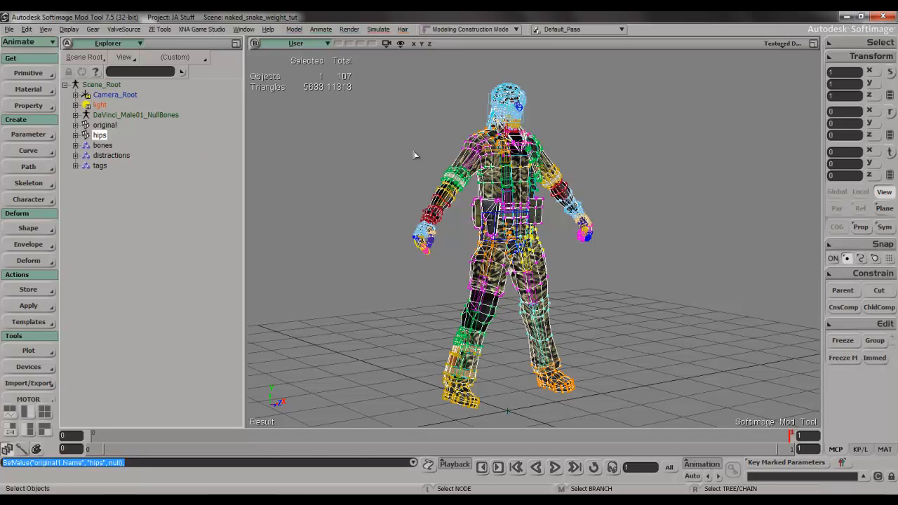
- Hide the original mesh and select the hips mesh
left_click(112, 126)
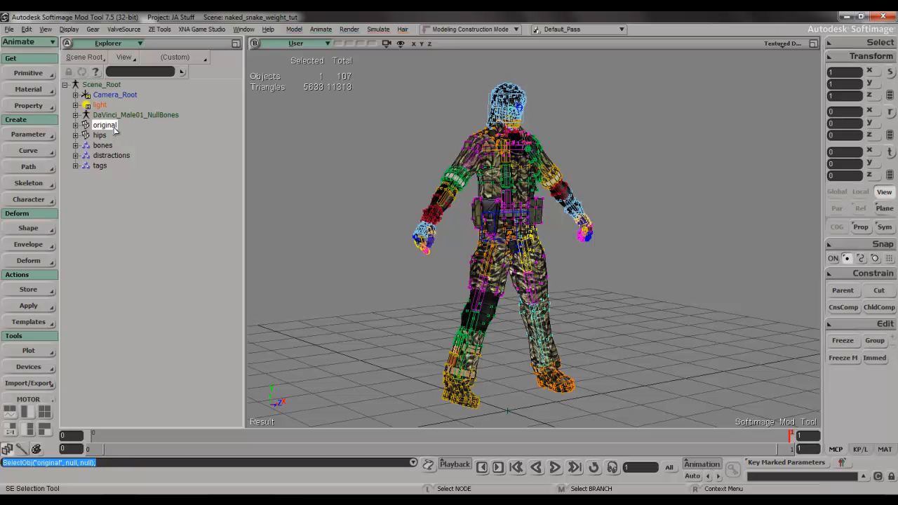
key("h")
left_click(100, 136)
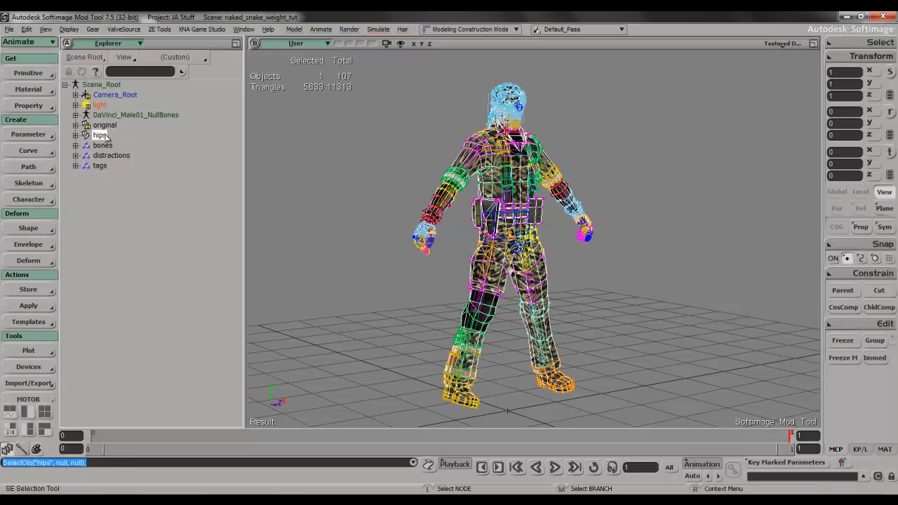
- Select polygons on the toe of the character's left boot on the hips mesh
key("f")
scroll(611, 228, "down", 3)
key("s")
left_click_drag(611, 228, 601, 215)
scroll(601, 214, "up", 2)
scroll(597, 231, "up", 2)
key("s")
right_click_drag(598, 231, 612, 150)
scroll(607, 209, "down", 3)
key("s")
scroll(601, 235, "up", 6)
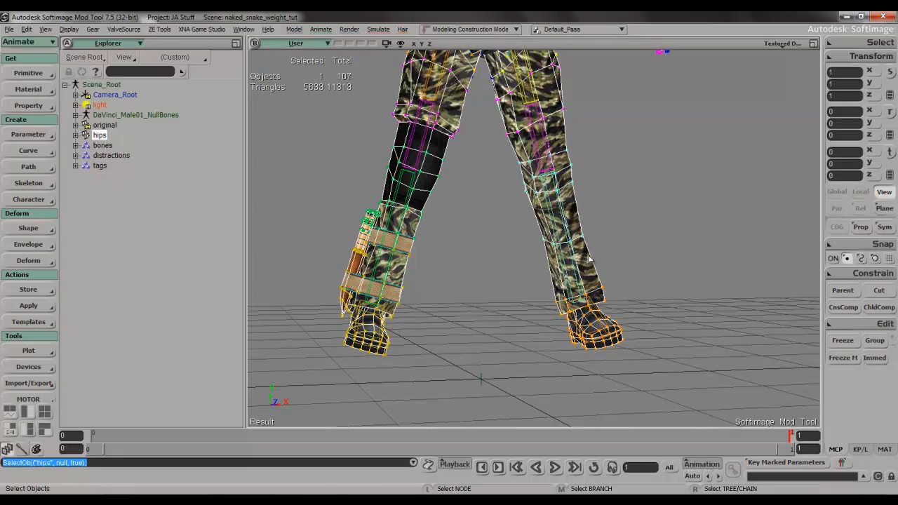
key("u")
left_click(604, 351)
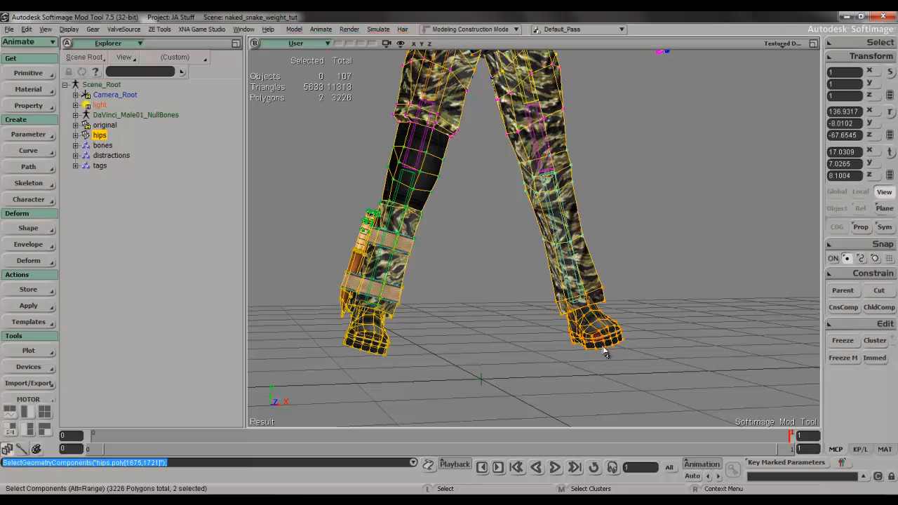
- Grow the polygon selection from the left boot up to the knee
key("shift")
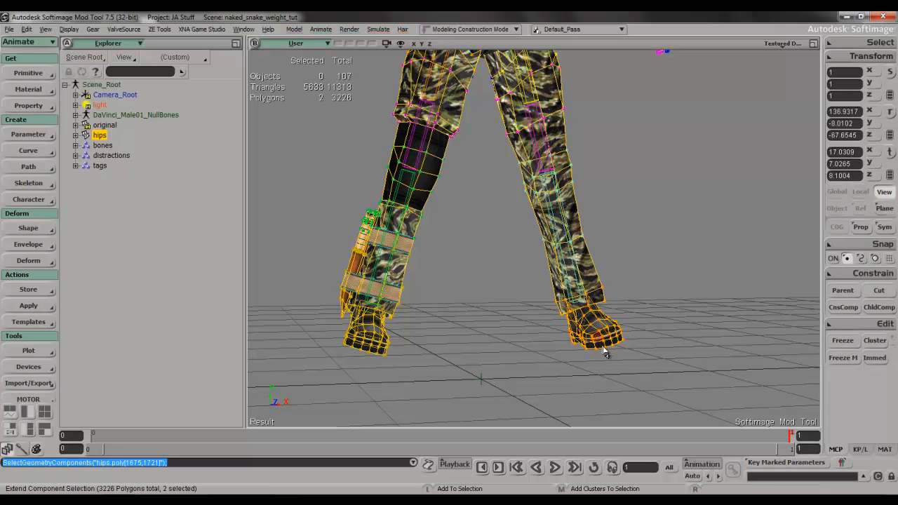
key("shift+plus")
key("shift+plus")
key("shift+plus")
key("shift+plus")
key("shift+plus")
key("shift+plus")
key("shift+plus")
key("shift+plus")
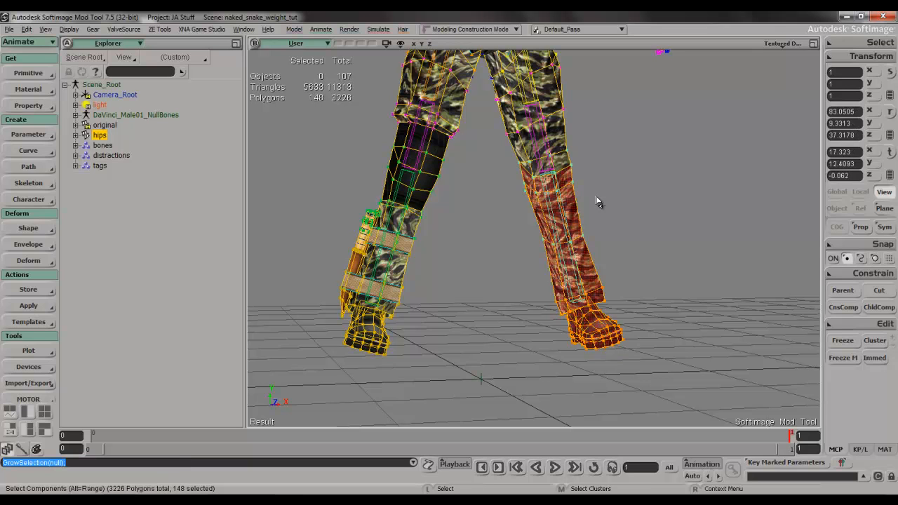
- Add the missing polygons around the left knee to the selection and extract the lower leg into its own mesh, deleting it from hips
key("s")
right_click_drag(652, 184, 612, 184)
left_click(554, 165, "shift")
key("s")
right_click_drag(538, 166, 610, 210)
left_click(516, 173, "shift")
key("s")
left_click(557, 172, "shift")
key("s")
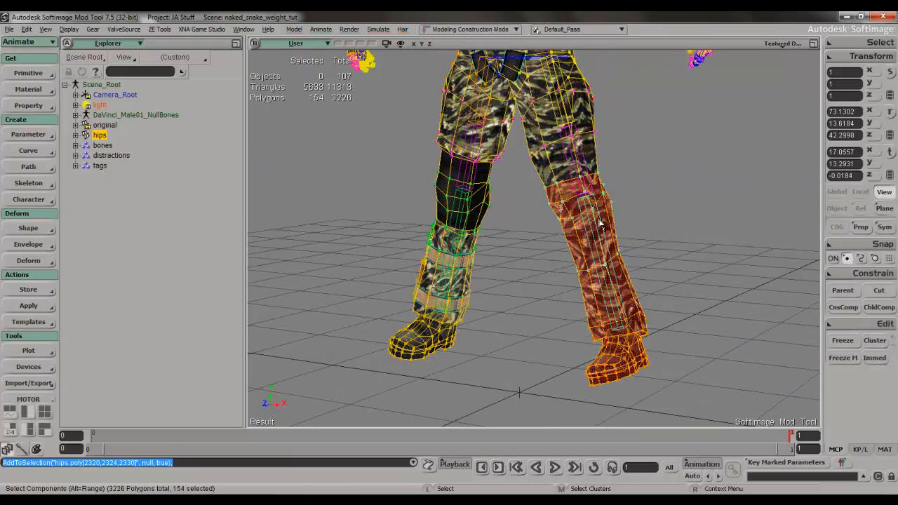
right_click(601, 226)
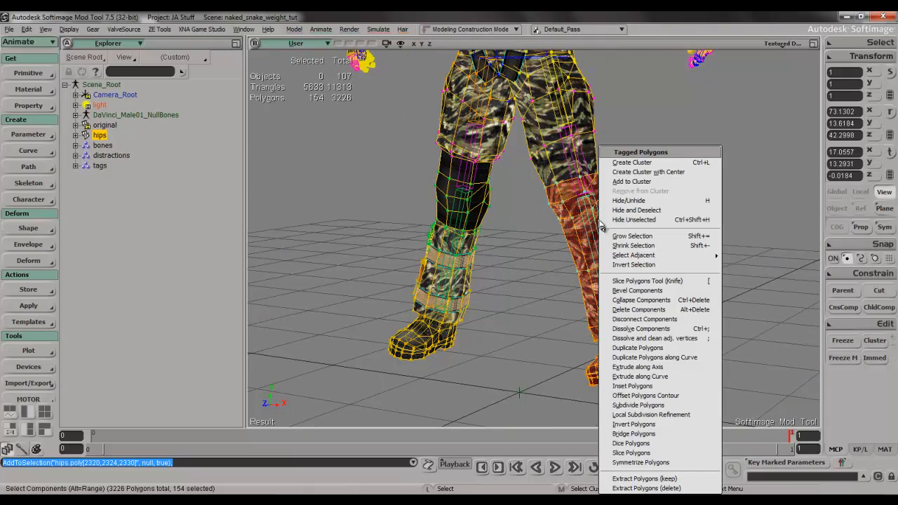
left_click(646, 488)
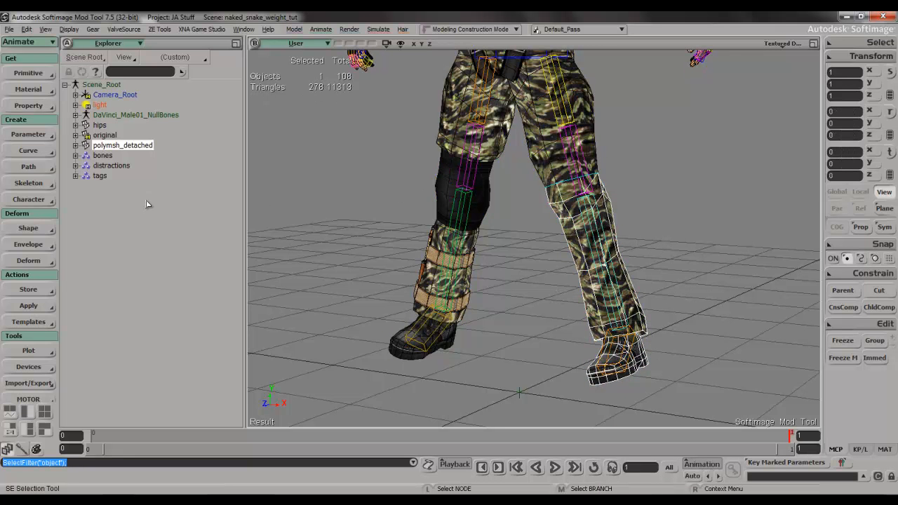
- Rename the extracted left lower-leg mesh as l_leg
key("F2")
type("l_leg")
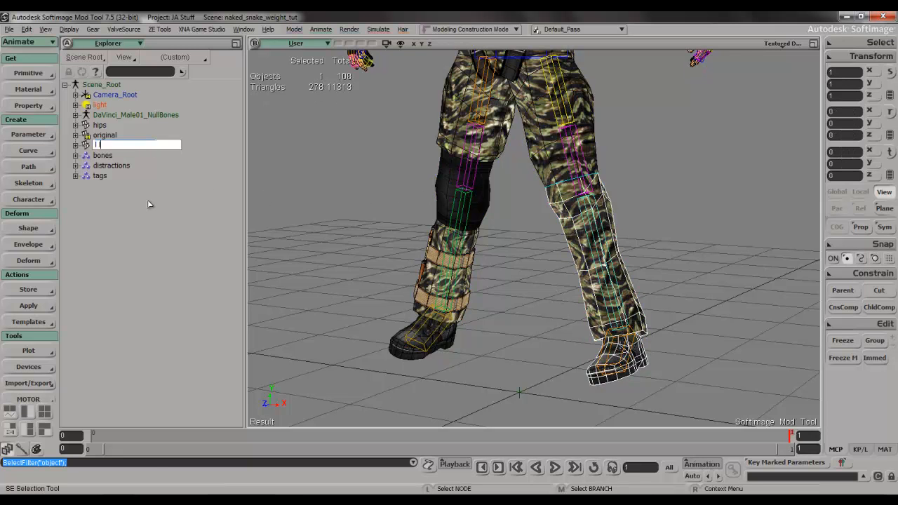
key("Return")
- Select the right boot's polygons on the hips mesh and grow the selection up to the knee
left_click(424, 305)
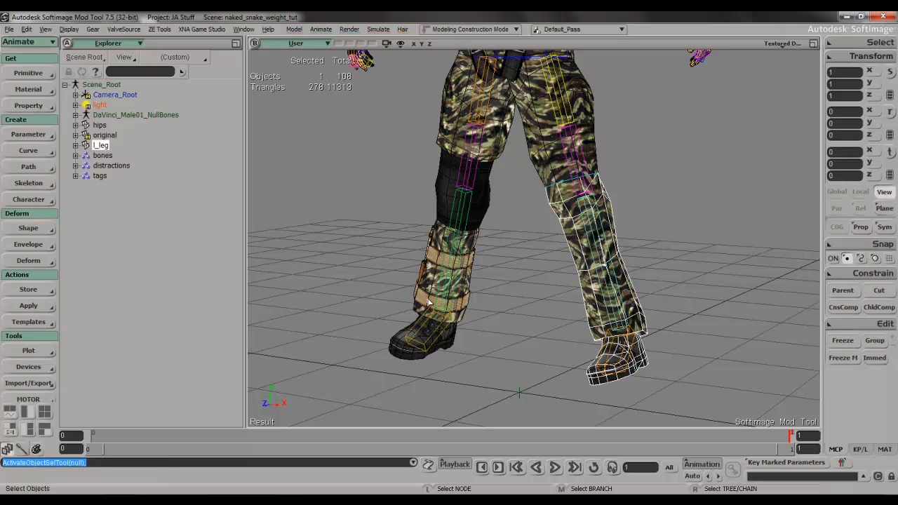
key("y")
left_click(414, 351)
key("plus")
key("plus")
key("plus")
key("plus")
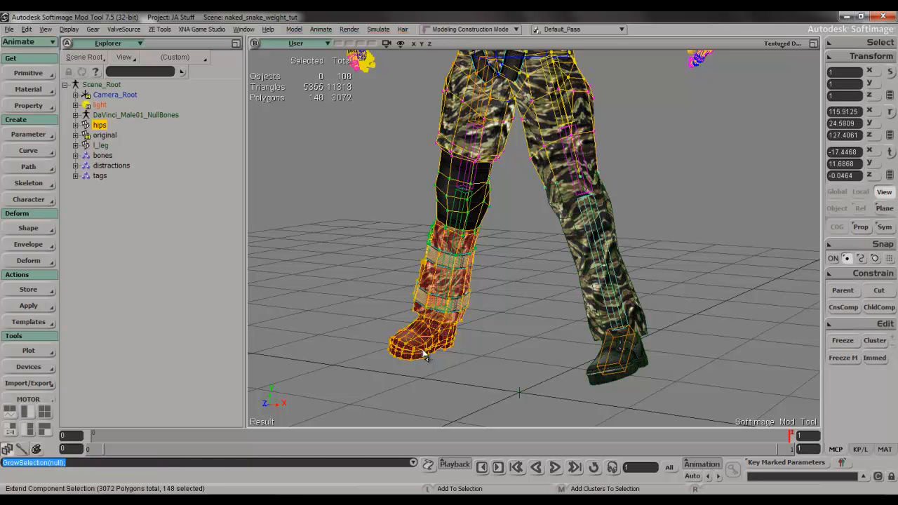
key("plus")
key("plus")
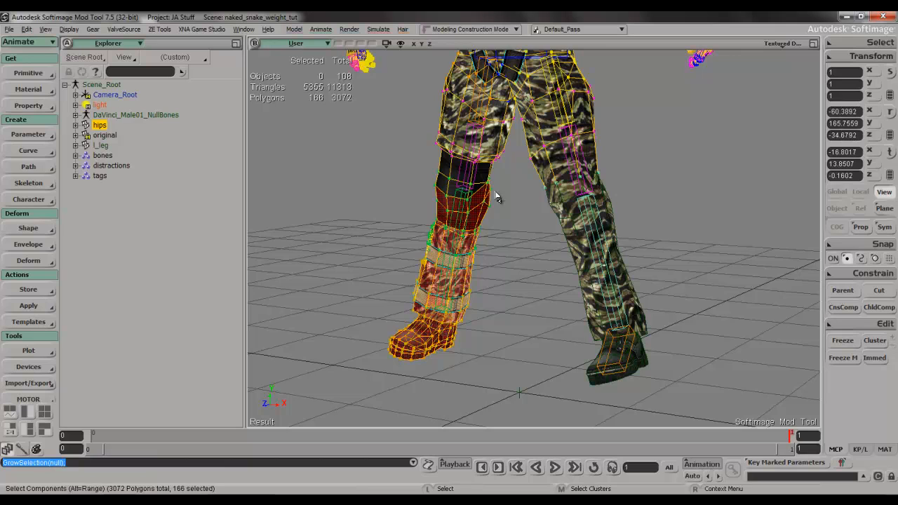
- Add the missing polygons around the right knee to the selection and extract the lower leg into its own mesh, deleting it from hips
left_click_drag(482, 193, 436, 187, "shift")
key("s")
right_click_drag(438, 196, 539, 215)
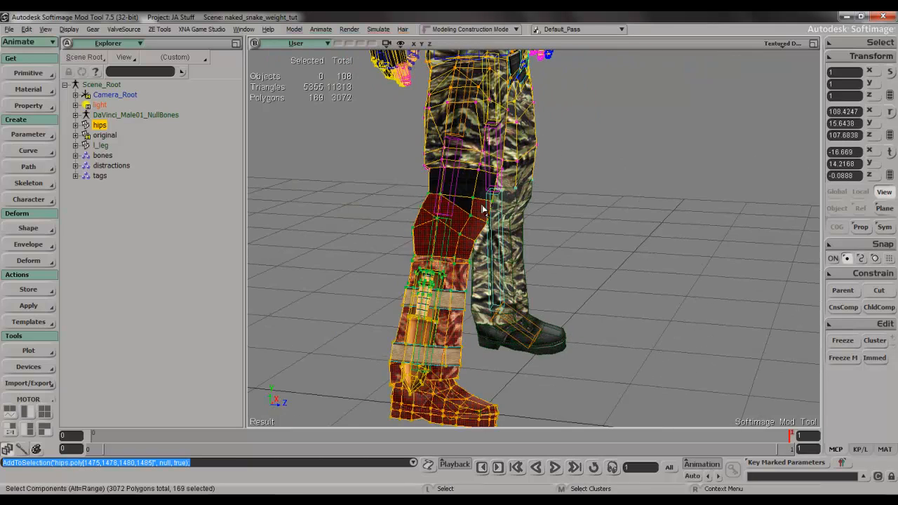
left_click(473, 208, "shift")
key("s")
right_click_drag(473, 209, 511, 228)
left_click(613, 223, "shift")
key("s")
right_click(511, 228)
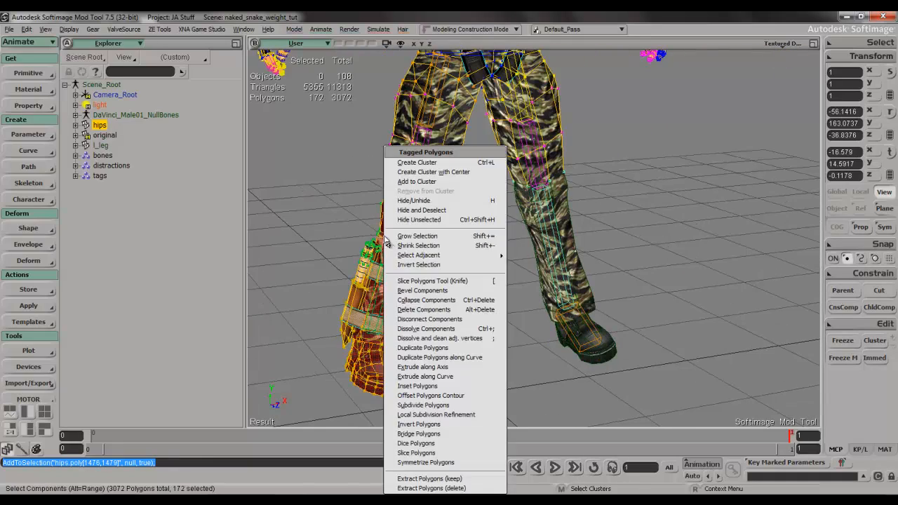
left_click(431, 483)
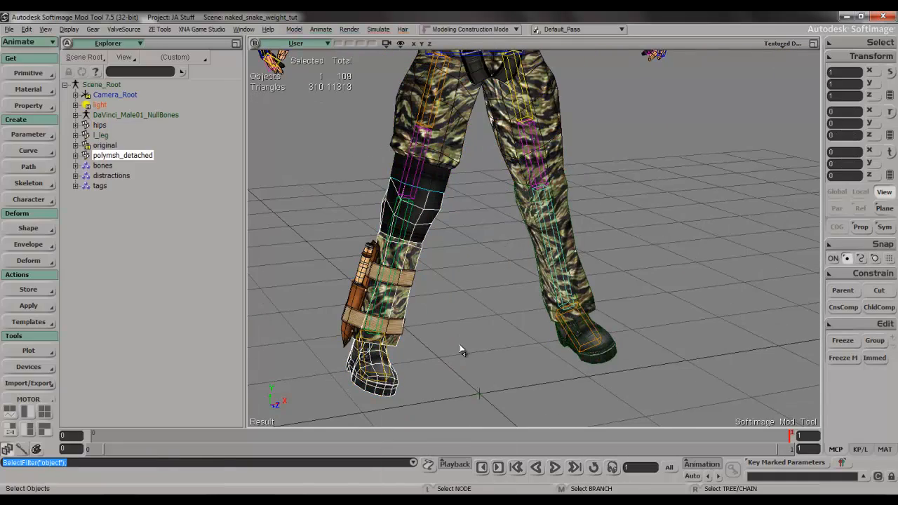
- Rename the extracted right lower-leg mesh as r_leg
key("F2")
type("r_leg")
key("Return")
- Select the left hand's polygons on the hips mesh and grow the selection up to the wrist
left_click_drag(491, 232, 493, 300)
left_click_drag(498, 235, 505, 332)
mouse_move(500, 282)
left_mouse_down()
mouse_move(497, 358)
mouse_move(494, 337)
left_mouse_up()
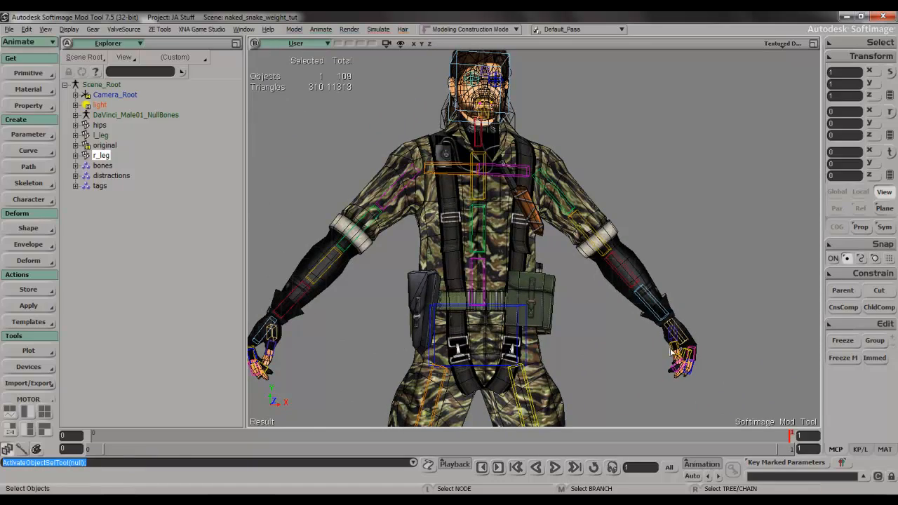
left_click(634, 289)
left_click(647, 274)
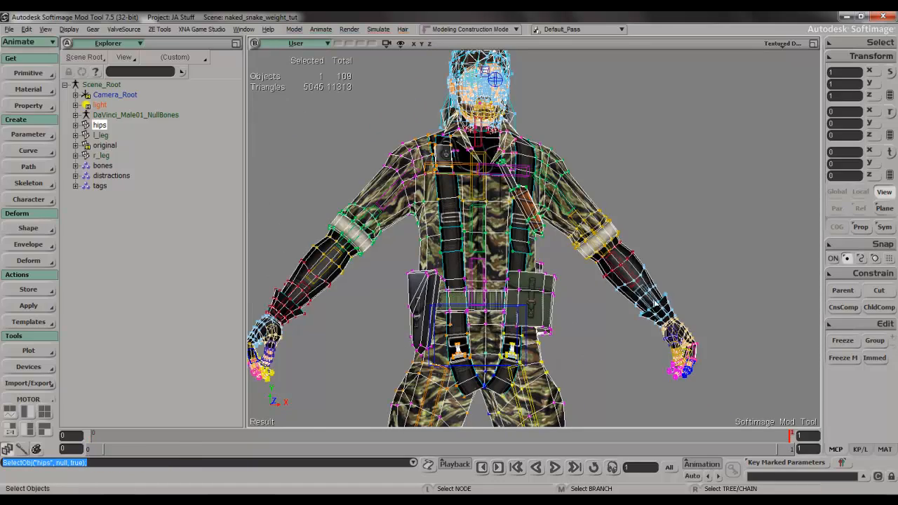
key("s")
right_click_drag(649, 275, 620, 277)
left_click_drag(659, 324, 618, 298)
right_click_drag(618, 297, 609, 319)
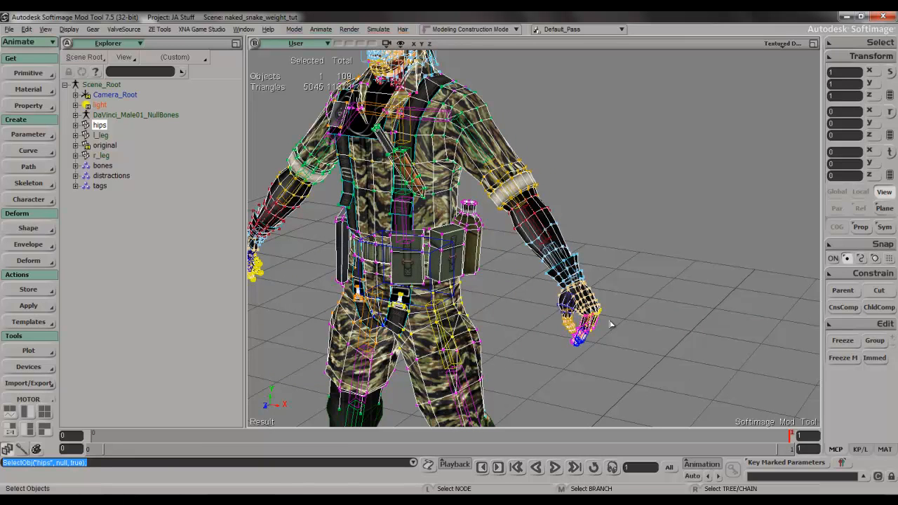
key("u")
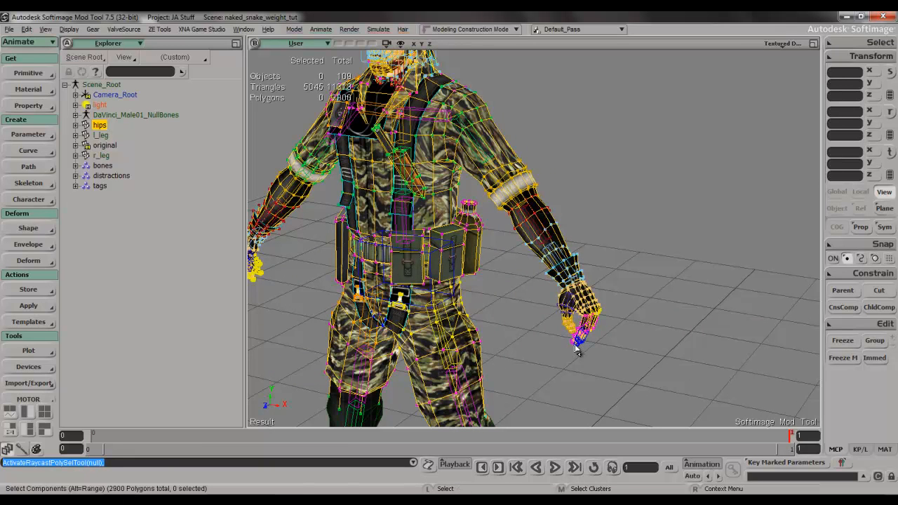
left_click_drag(623, 362, 548, 305)
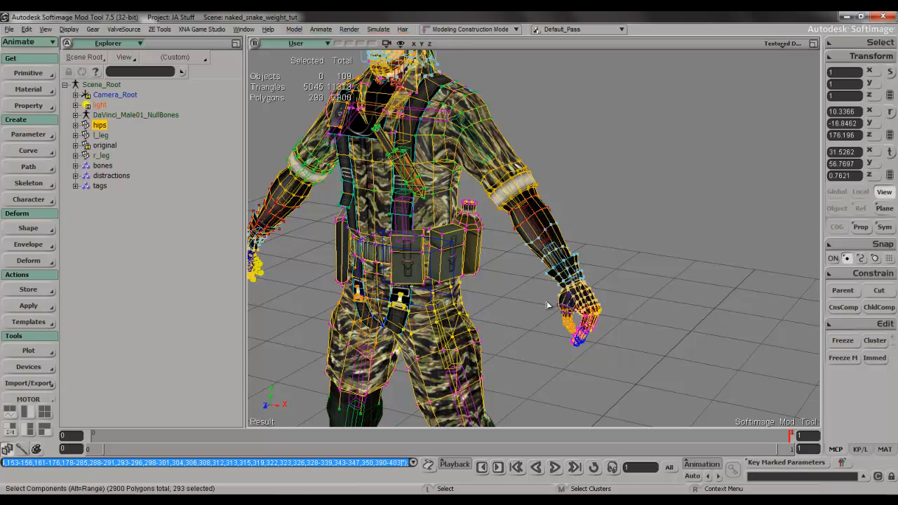
key("shift+plus")
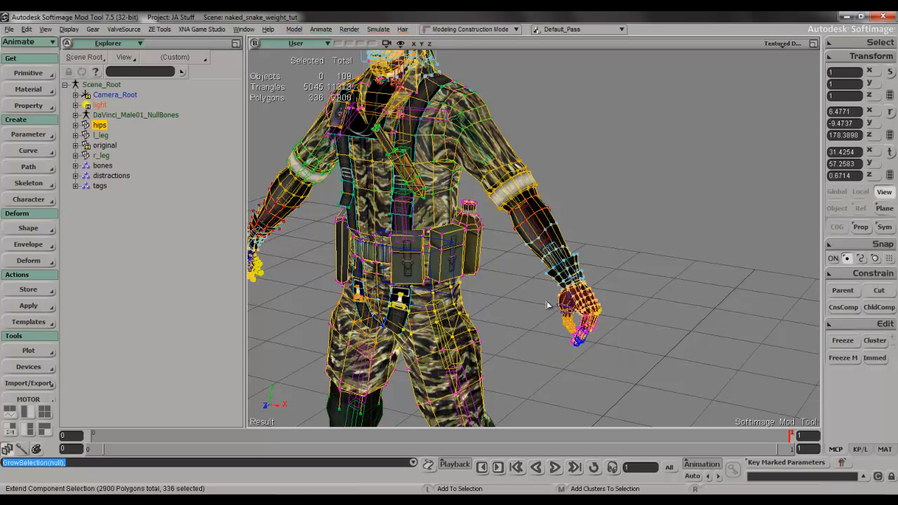
key("shift+plus")
- Add the missing polygons around the left wrist to the hand selection
scroll(629, 305, "up", 3)
key("s")
right_click_drag(626, 315, 591, 283)
middle_click_drag(591, 282, 600, 263)
right_click_drag(600, 263, 559, 241)
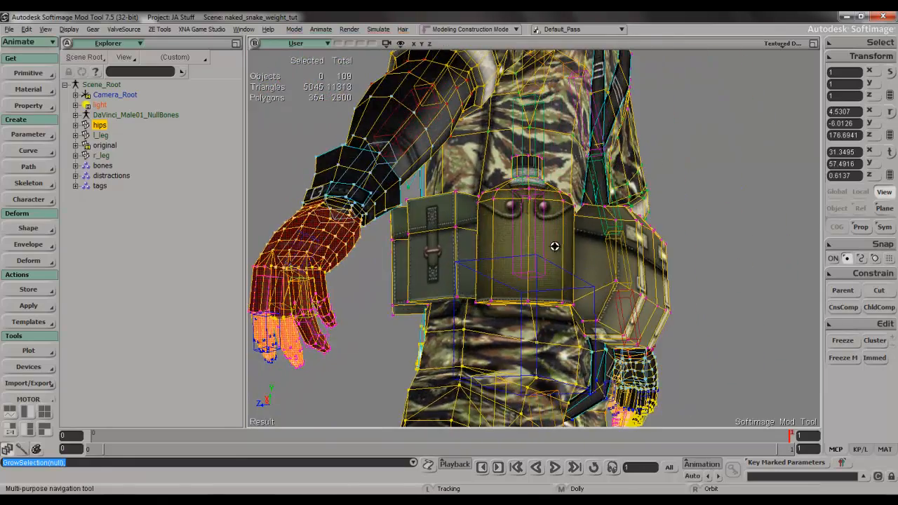
middle_click_drag(559, 240, 416, 229)
right_click_drag(417, 229, 581, 261)
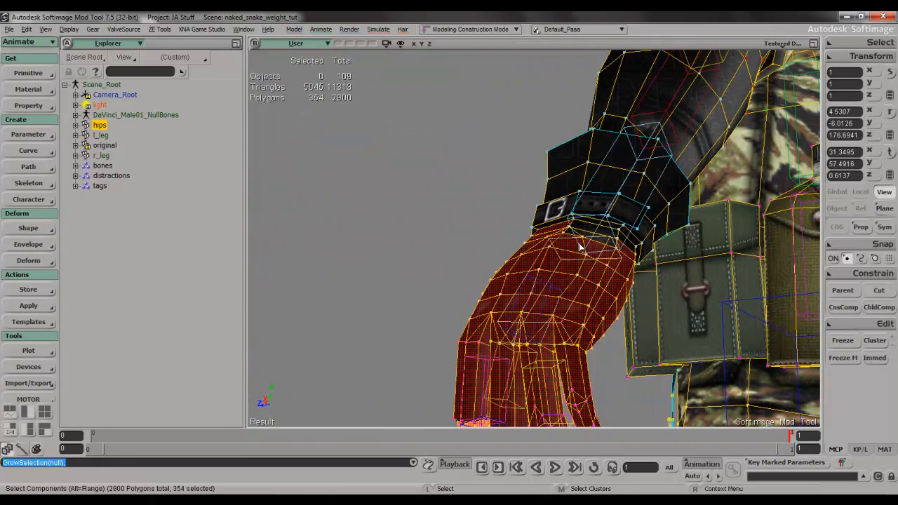
left_click(587, 243, "shift")
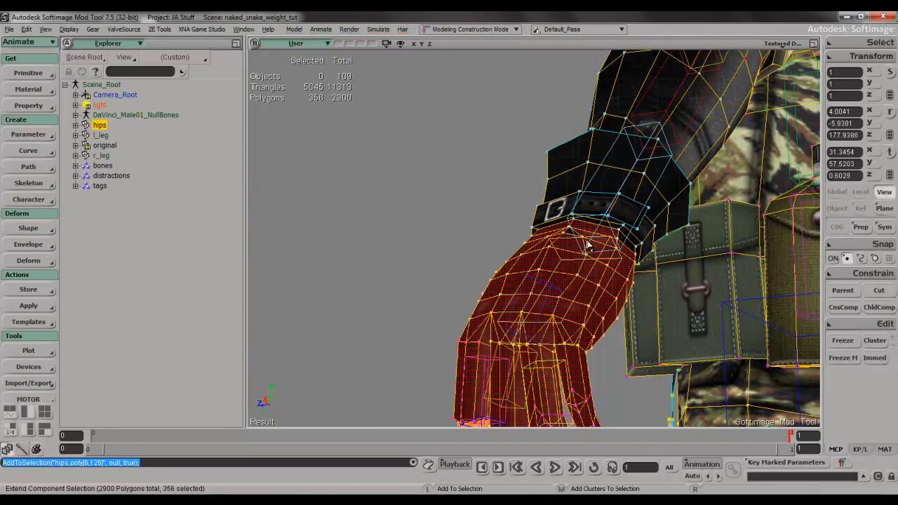
key("s")
right_click_drag(630, 249, 571, 226)
left_click(433, 226, "shift")
- Extract the selected left hand polygons into their own mesh, deleting them from hips
key("s")
right_click_drag(433, 226, 523, 93)
right_click(522, 93)
left_click(627, 489)
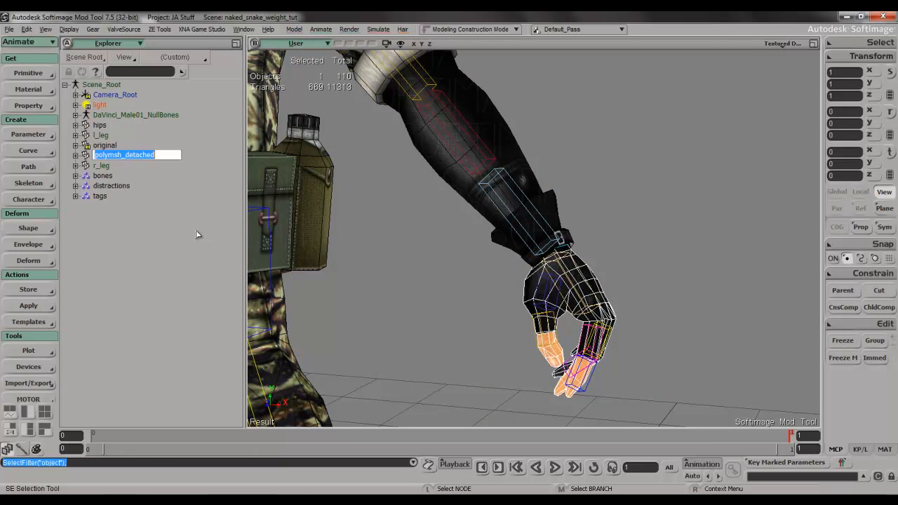
- Rename the extracted left hand mesh as l_hand and hide it
type("l hand")
key("Return")
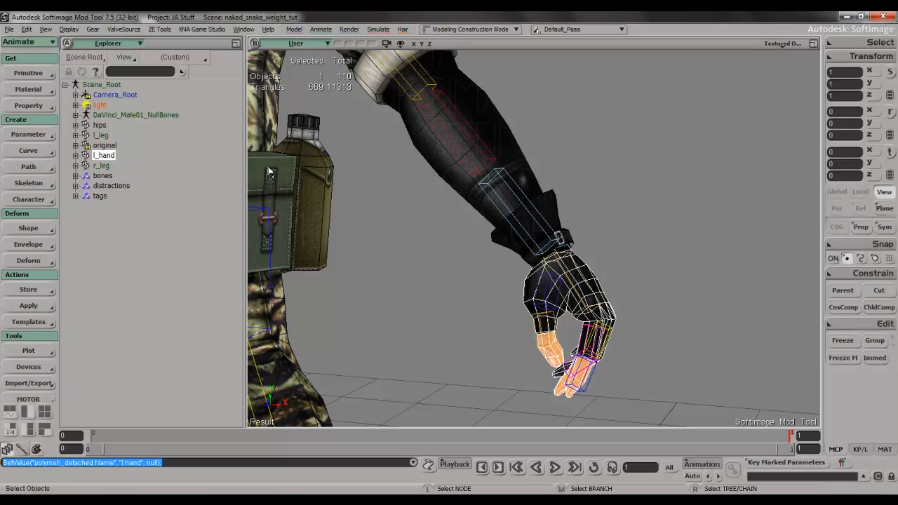
key("space")
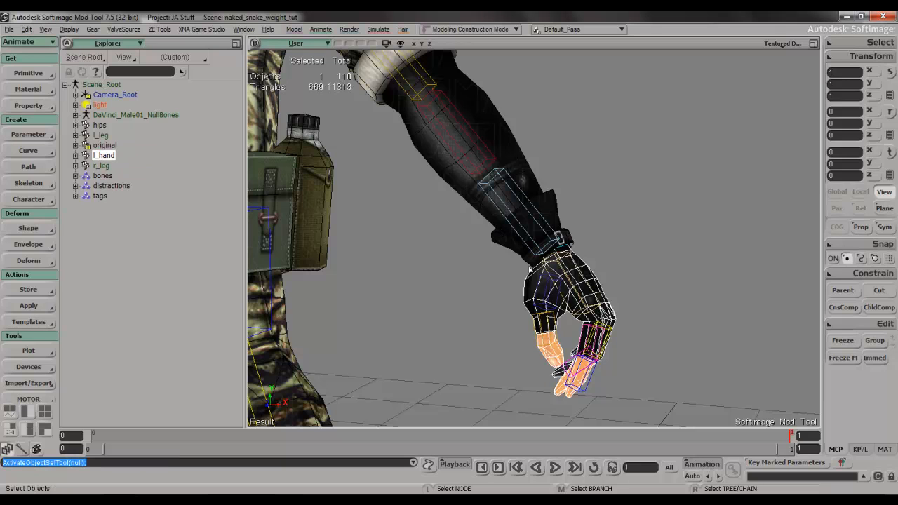
key("h")
- Select polygons at the wrist end of the left arm on the hips mesh and grow the selection up the forearm
key("s")
right_click_drag(529, 268, 604, 258)
left_click(505, 243)
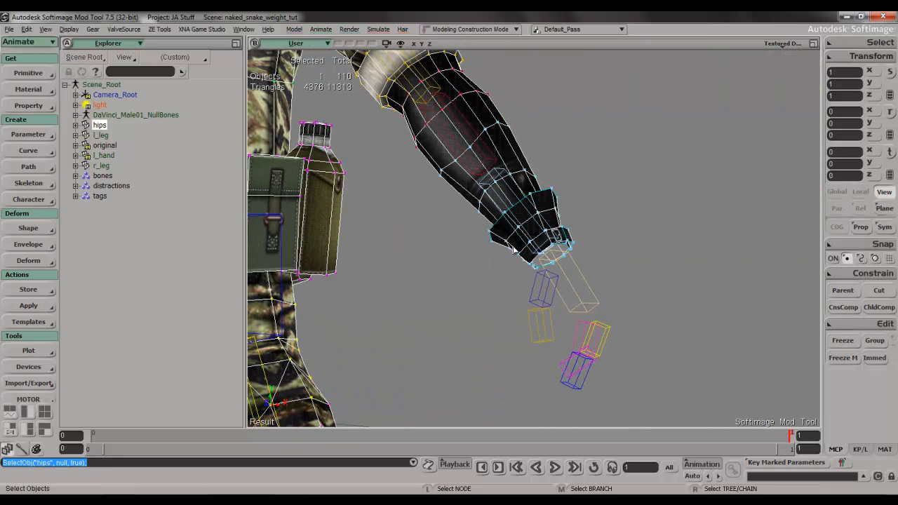
key("y")
left_click_drag(496, 221, 459, 164)
key("plus")
key("plus")
key("plus")
key("plus")
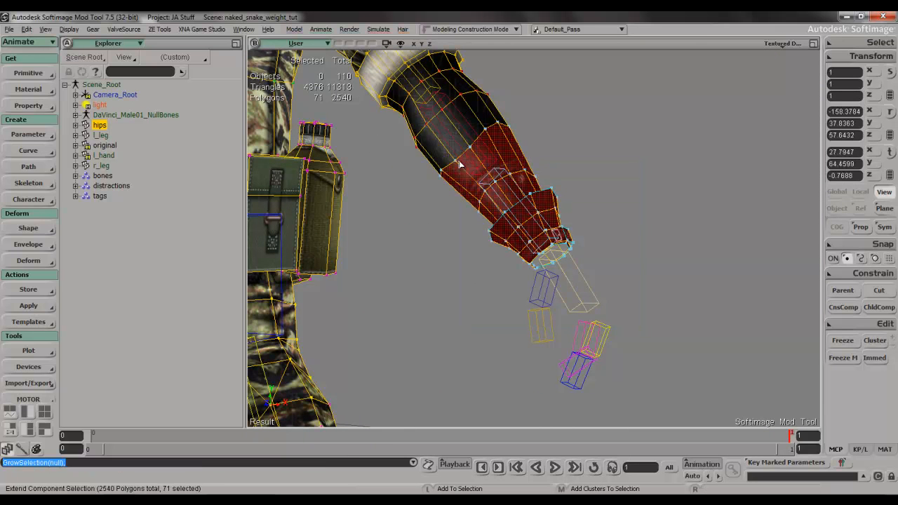
- Grow the left arm selection past the elbow and over the rolled cuff to the middle of the upper sleeve
scroll(480, 68, "down", 5)
key("s")
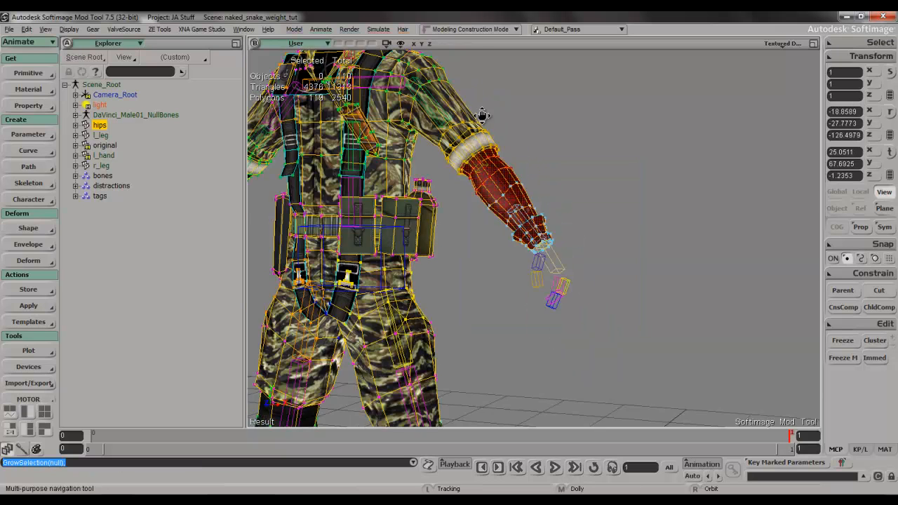
left_click_drag(483, 116, 506, 205)
scroll(506, 205, "up", 5)
key("s")
right_click_drag(506, 205, 517, 214)
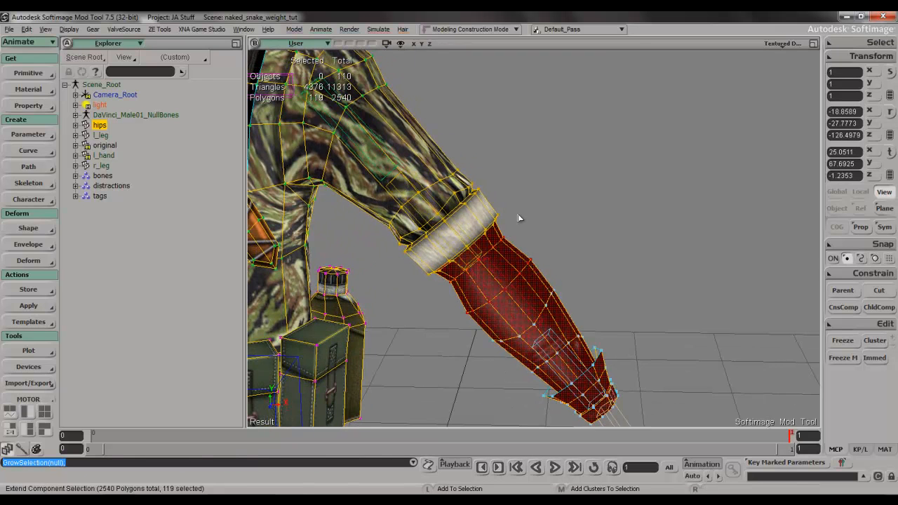
key("plus")
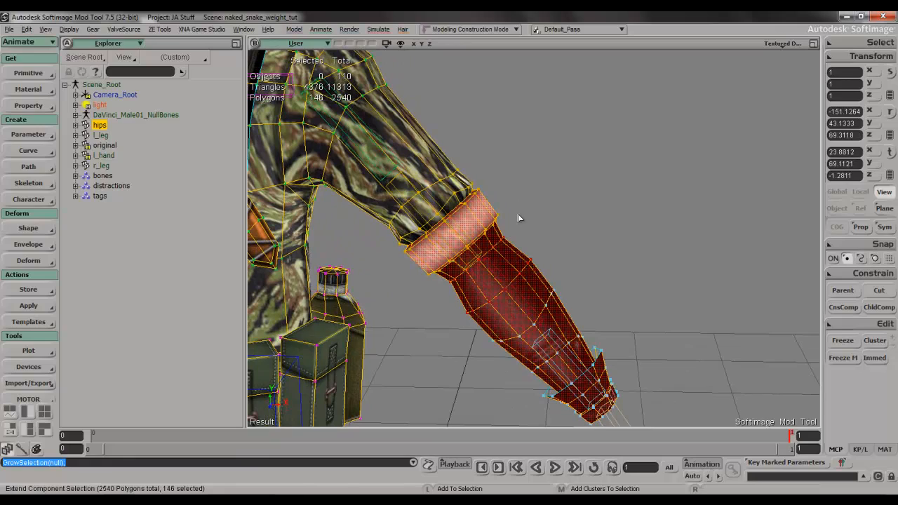
key("plus")
key("plus")
- Extract the selected left arm polygons into their own mesh, deleting them from hips
key("s")
right_click_drag(571, 194, 494, 230)
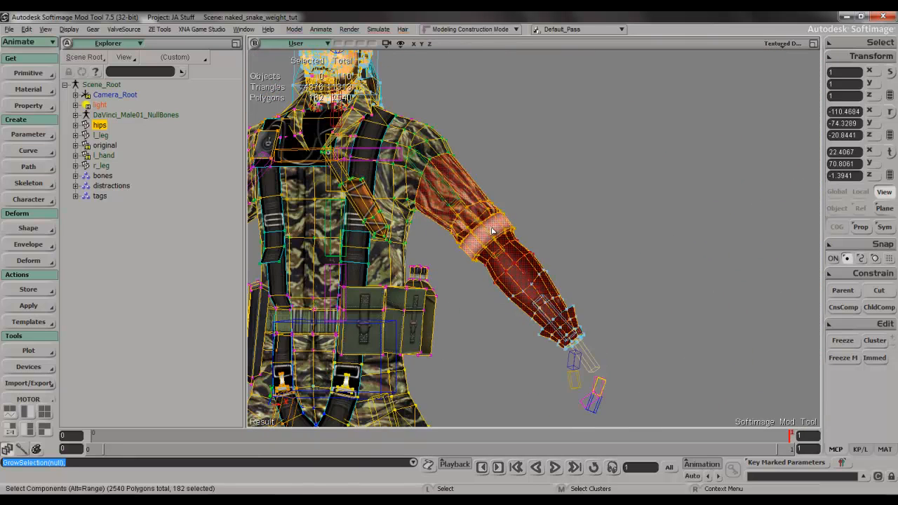
right_click(489, 227)
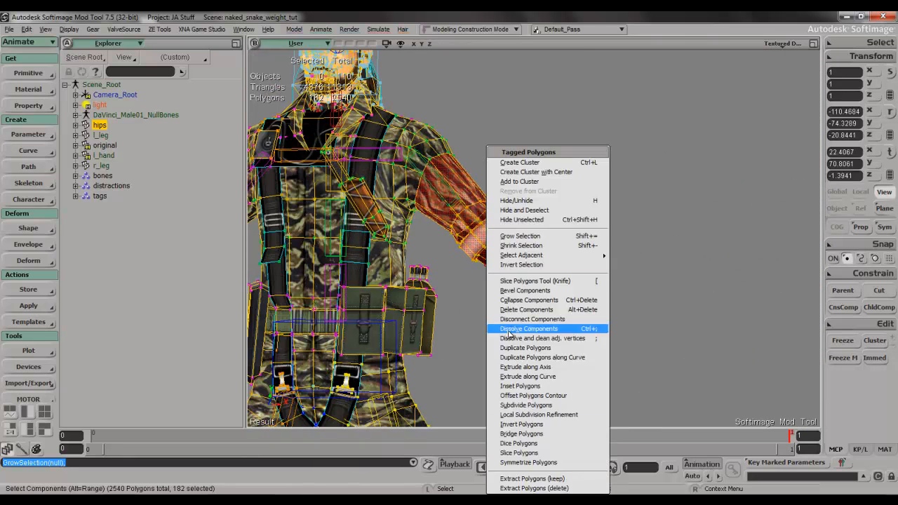
left_click(537, 483)
- Rename the extracted left arm mesh as l_arm and hide it
type("l arm")
key("Return")
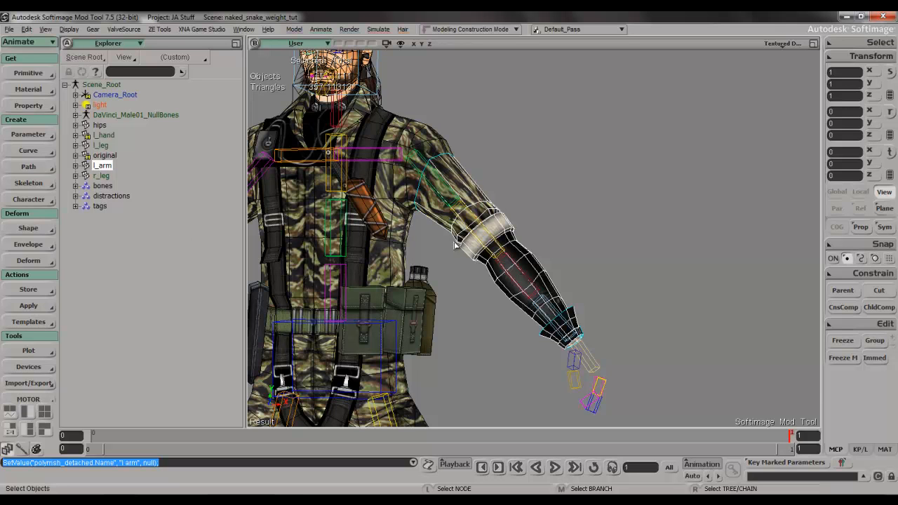
key("h")
- Select the right hand's finger polygons on the hips mesh and grow the selection up to the wrist
key("s")
right_click_drag(453, 245, 530, 249)
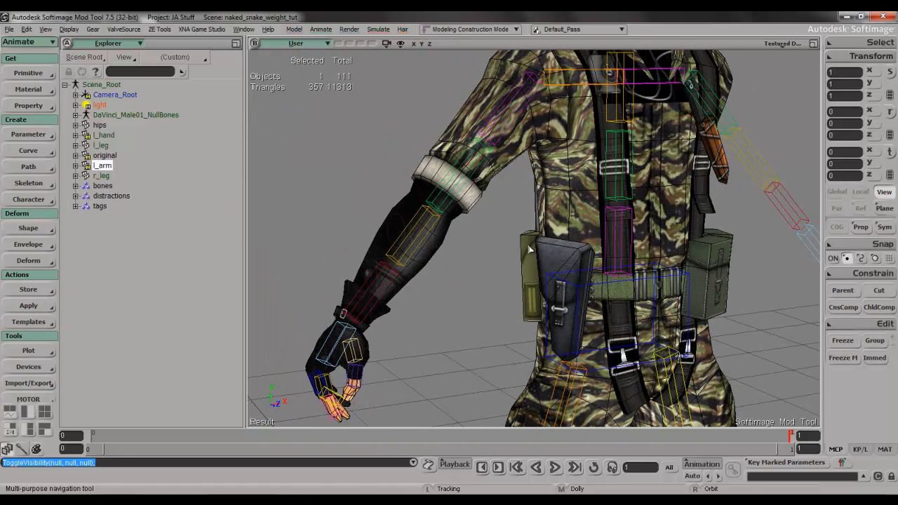
left_click(319, 346)
key("u")
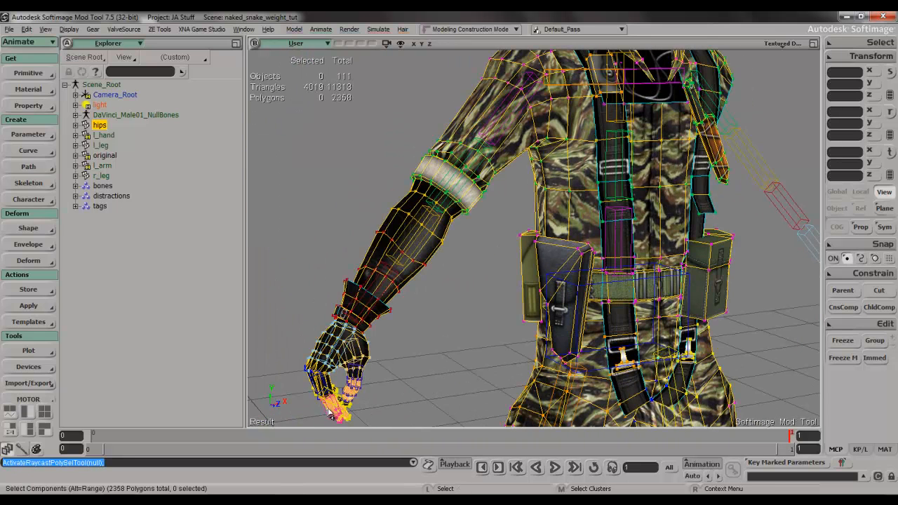
right_click_drag(381, 397, 437, 315)
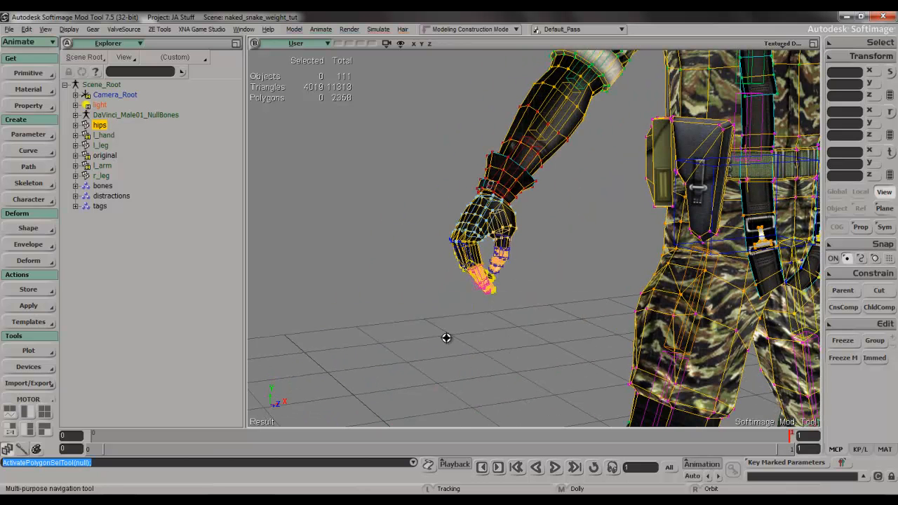
left_click_drag(435, 228, 435, 229)
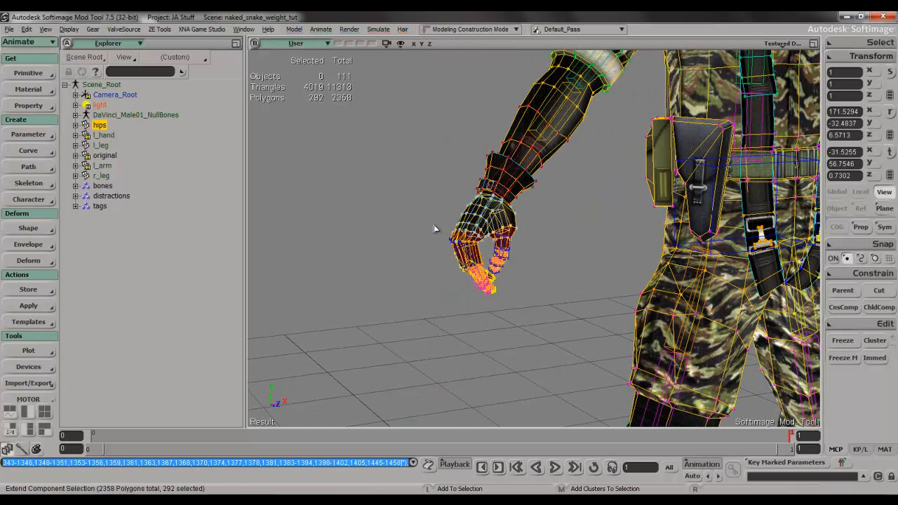
key("shift+plus")
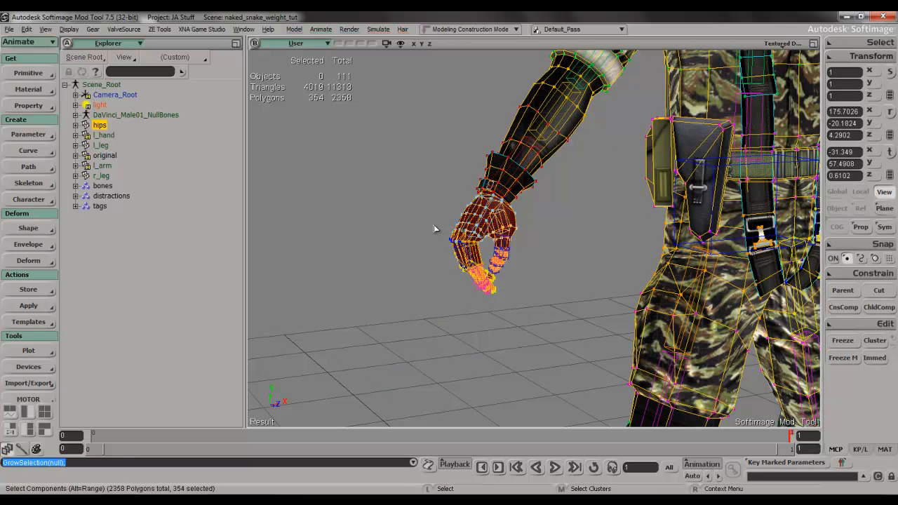
- Add the missing polygons around the right wrist to the hand selection
key("f")
key("s")
right_click_drag(533, 220, 619, 217)
left_click(468, 257, "shift")
key("s")
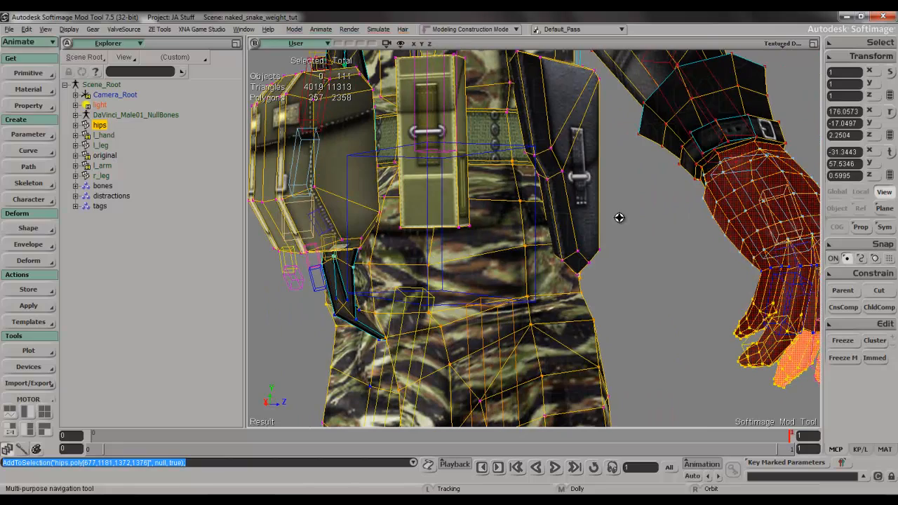
left_click(707, 174, "shift")
key("s")
right_click_drag(707, 174, 566, 172)
key("f")
key("s")
left_click_drag(521, 126, 509, 131, "shift")
- Extract the selected right hand polygons into their own mesh, deleting them from hips
key("s")
right_click_drag(507, 149, 395, 199)
right_click(505, 214)
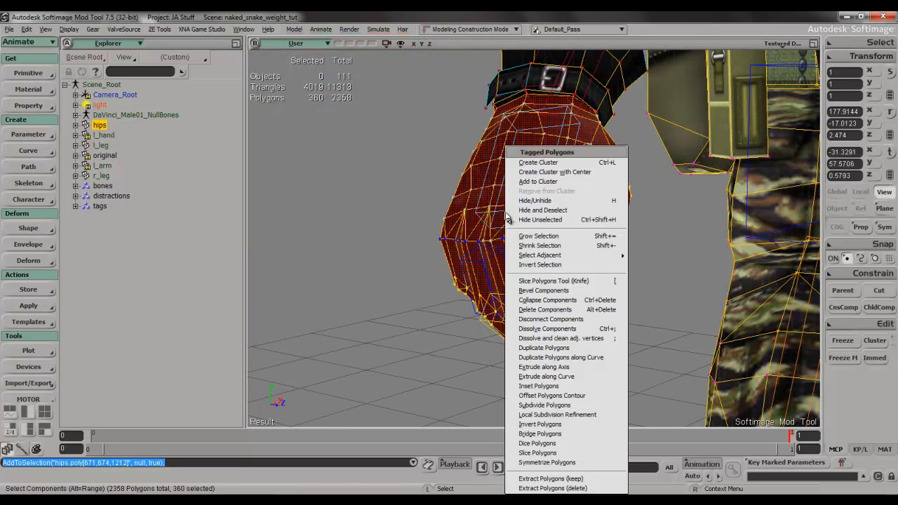
left_click(566, 488)
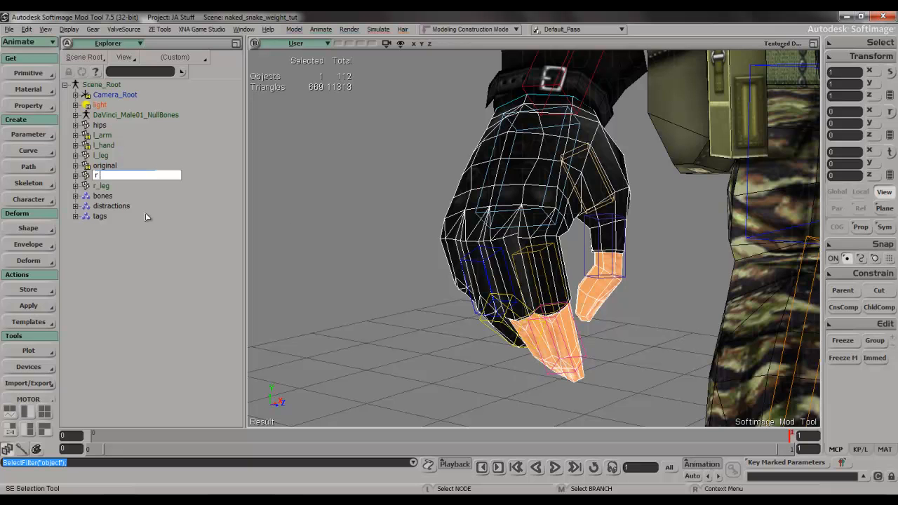
- Rename the extracted right hand mesh as r_hand and hide it
key("Return")
- Select the right wrist cuff polygons on the hips mesh and grow the selection up the arm to the shoulder
scroll(529, 190, "down", 5)
key("s")
left_click_drag(529, 190, 484, 275)
key("space")
left_click(477, 313)
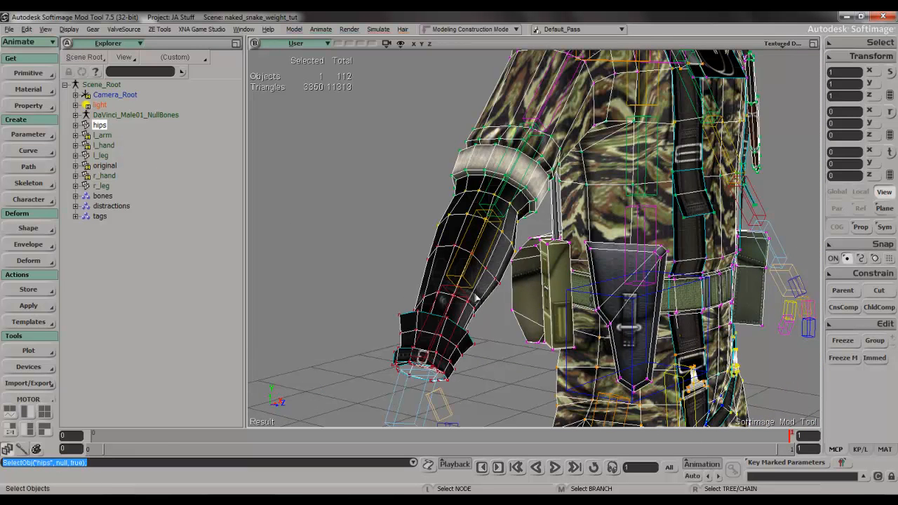
key("u")
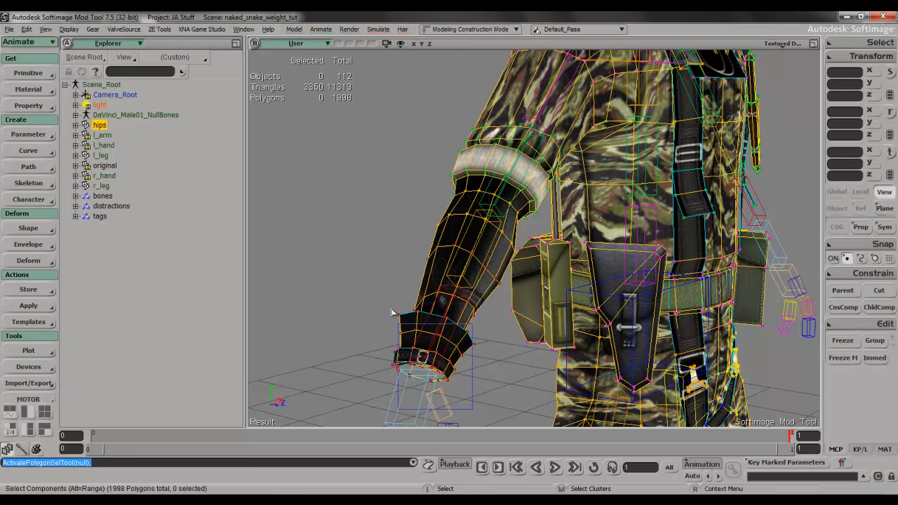
left_click_drag(376, 297, 376, 297)
key("plus")
key("plus")
key("plus")
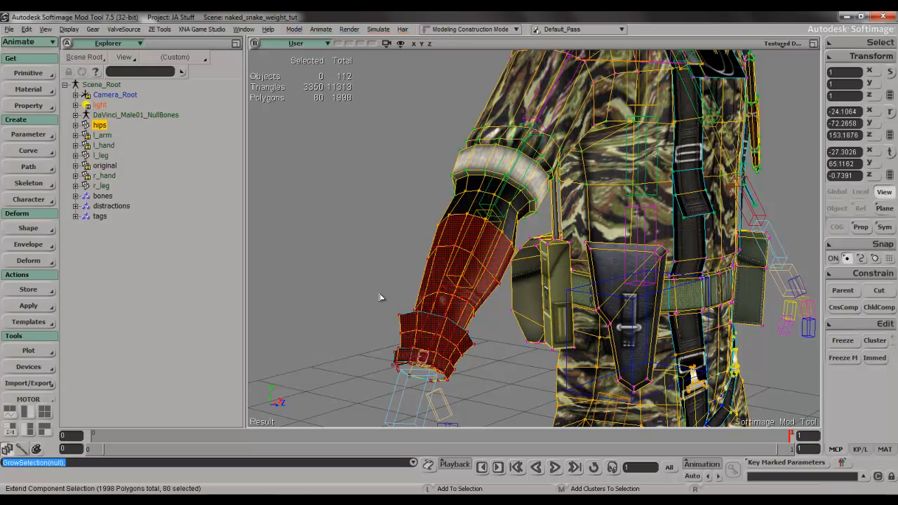
key("plus")
key("plus")
- Extract the selected right arm polygons into their own mesh, deleting them from hips
key("s")
right_click_drag(574, 277, 410, 270)
right_click(541, 251)
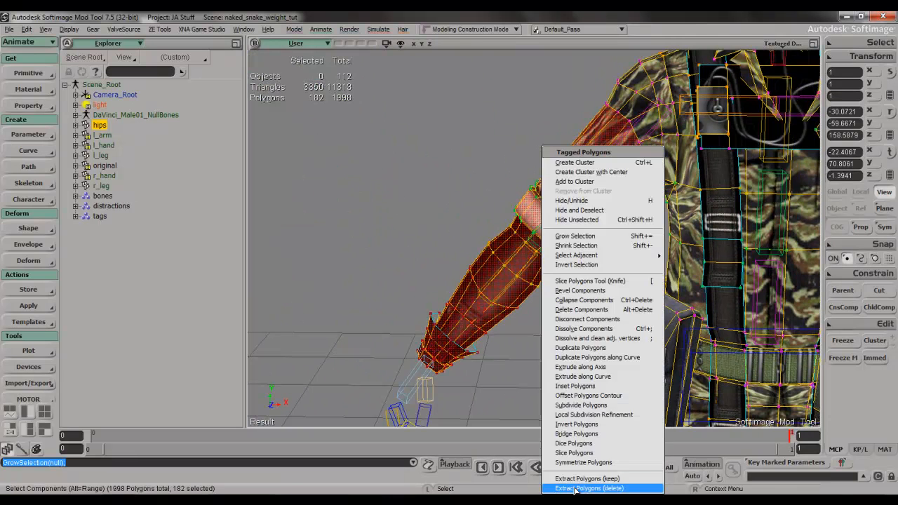
left_click(569, 486)
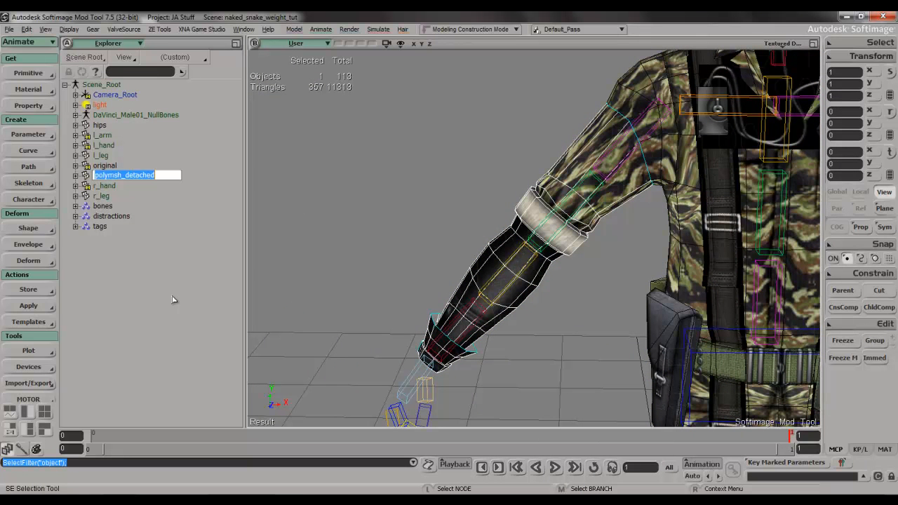
- Rename the extracted right arm mesh as r_arm and hide it
key("Return")
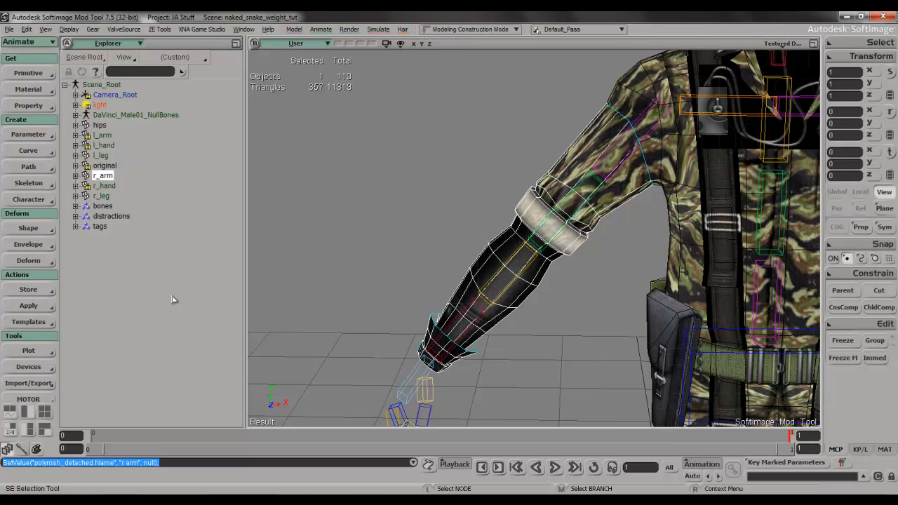
key("h")
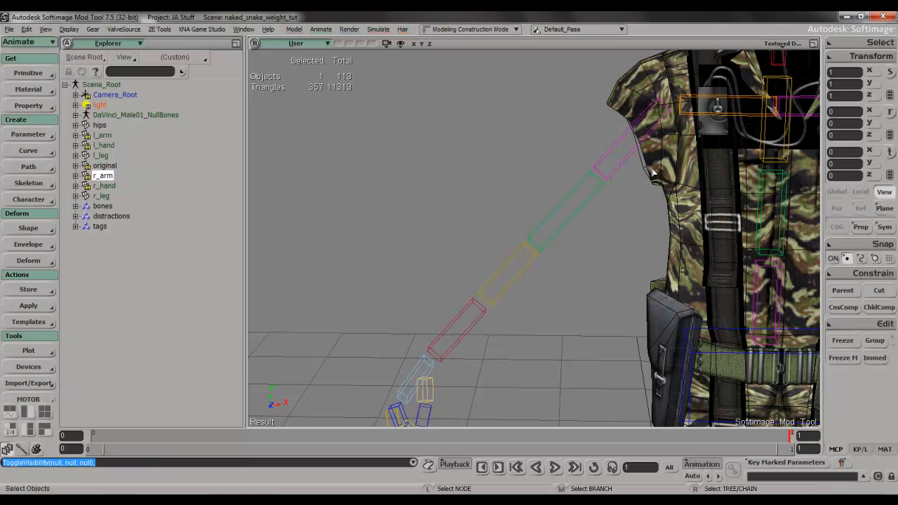
- Examine the lower right leg by alternately selecting the r_leg and hips meshes, and check the leg's point count
key("a")
right_click_drag(593, 275, 597, 251)
mouse_move(597, 250)
left_mouse_down()
mouse_move(594, 182)
mouse_move(577, 218)
mouse_move(585, 244)
left_mouse_up()
key("s")
right_click_drag(585, 245, 596, 263)
left_click_drag(596, 263, 587, 138)
right_click_drag(588, 138, 542, 255)
left_click_drag(542, 255, 589, 162)
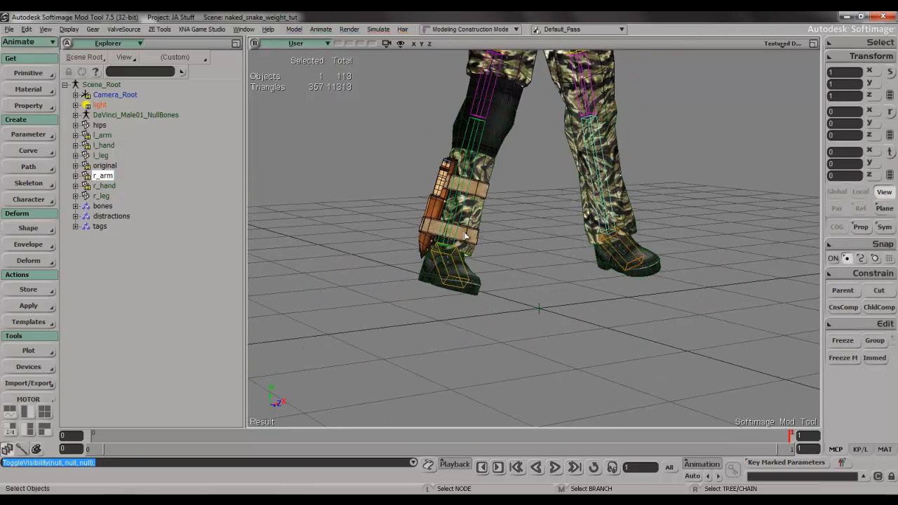
left_click(436, 219)
key("s")
mouse_move(438, 220)
right_mouse_down()
mouse_move(436, 238)
mouse_move(443, 213)
right_mouse_up()
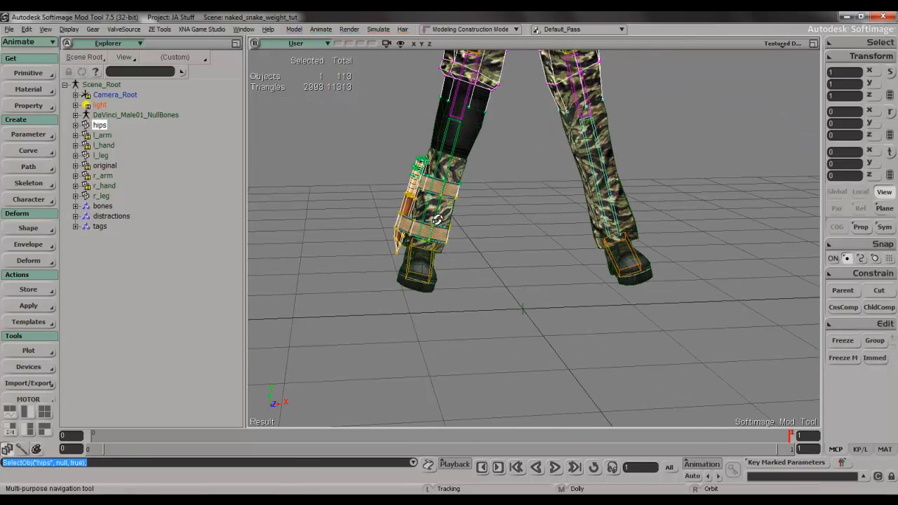
left_click(461, 165)
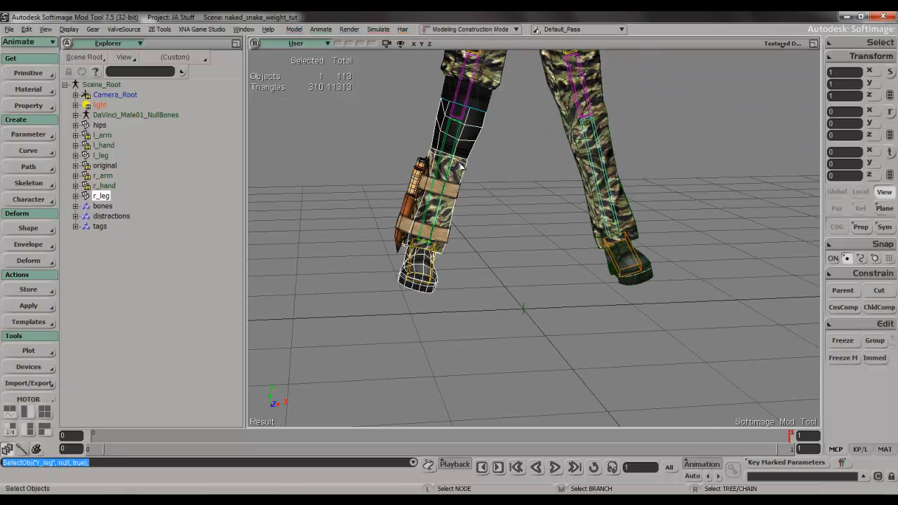
left_click(451, 211)
key("s")
right_click_drag(435, 230, 442, 245)
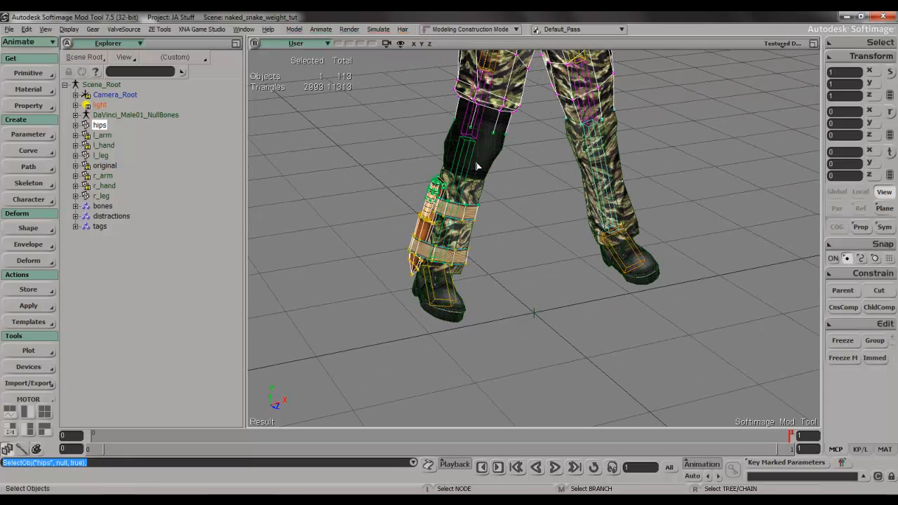
left_click(477, 169)
key("t")
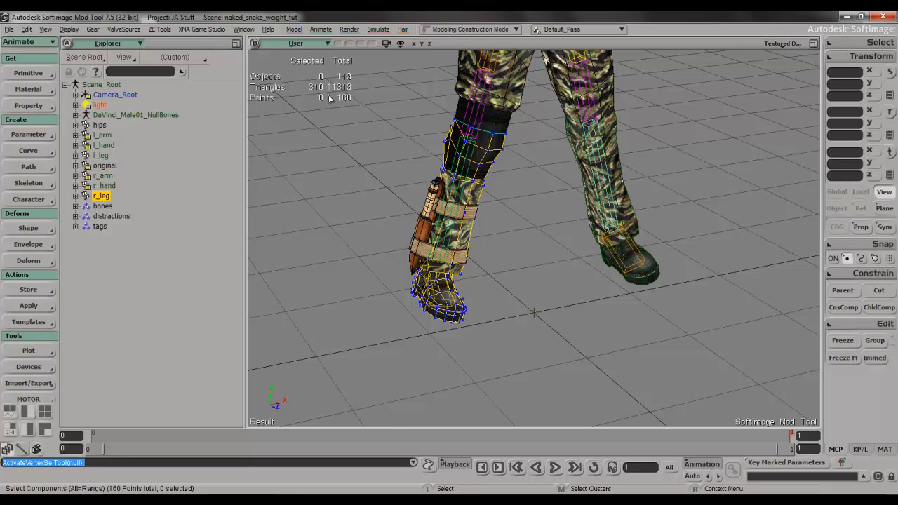
key("space")
- Select the knife, sheath and strap polygons on the hips mesh at the lower right leg, growing the selection to cover them completely
left_click(435, 210)
key("s")
left_click_drag(477, 193, 456, 235)
right_click_drag(456, 236, 466, 264)
scroll(466, 264, "up", 2)
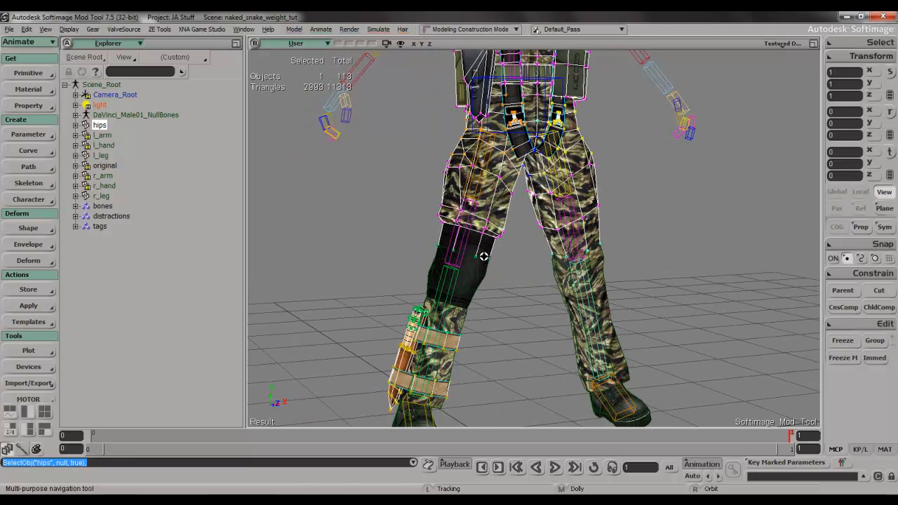
scroll(491, 251, "up", 2)
key("space")
key("s")
left_click_drag(338, 324, 448, 229)
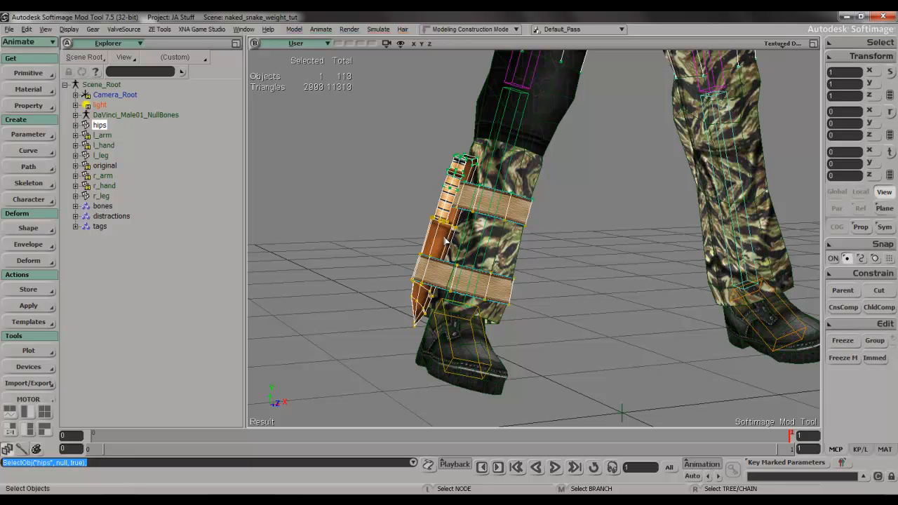
key("u")
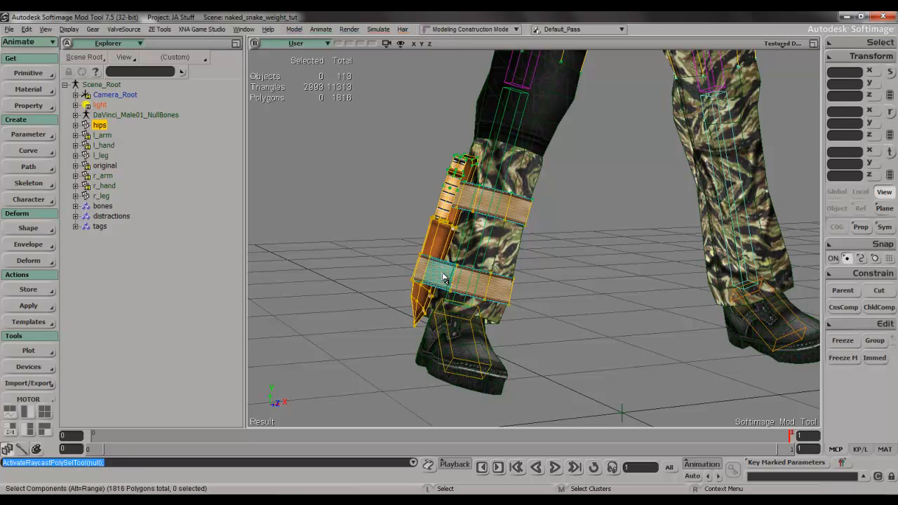
left_click(440, 275)
left_click(468, 200, "shift")
left_click(442, 238, "shift")
key("shift+period")
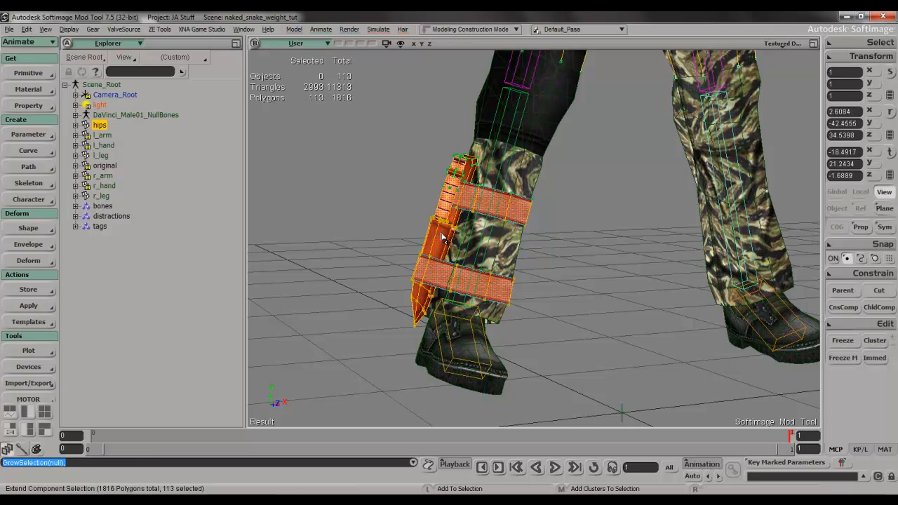
- Extract the selected knife and strap polygons into their own mesh, deleting them from hips
key("s")
right_click_drag(516, 200, 571, 214)
middle_click_drag(572, 214, 597, 187)
left_click_drag(596, 187, 576, 280)
mouse_move(576, 279)
right_mouse_down()
mouse_move(523, 275)
mouse_move(584, 267)
right_mouse_up()
left_click_drag(584, 267, 563, 199)
right_click_drag(563, 198, 528, 214)
middle_click_drag(528, 213, 456, 223)
key("s")
left_click_drag(456, 223, 498, 237)
mouse_move(497, 237)
right_mouse_down()
mouse_move(588, 216)
mouse_move(666, 215)
mouse_move(485, 249)
right_mouse_up()
right_click(485, 249)
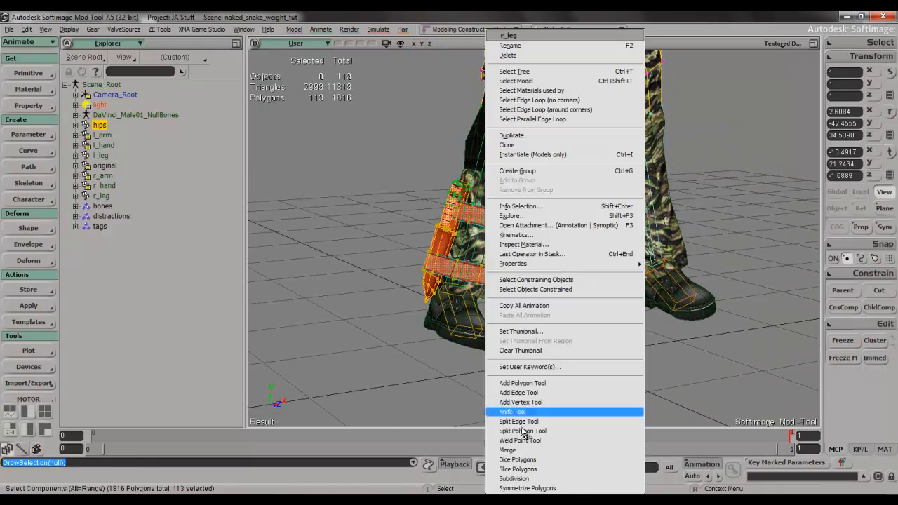
right_click(455, 208)
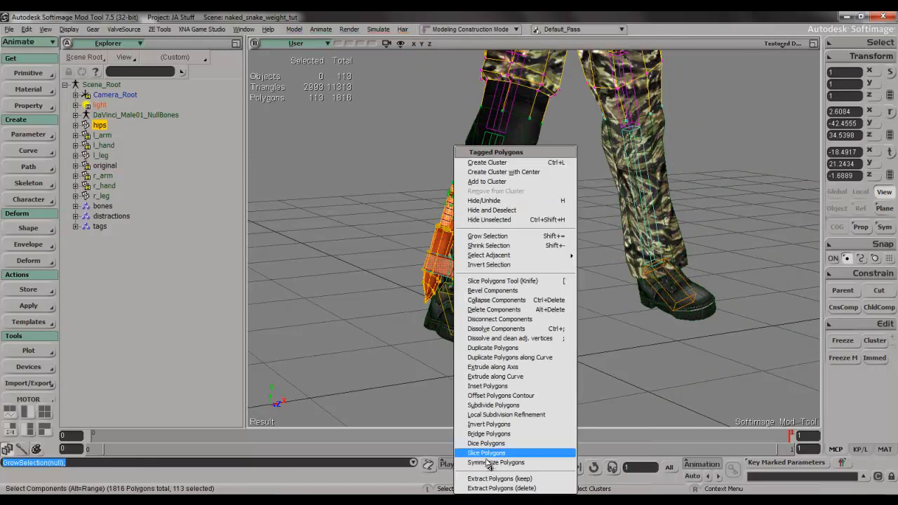
left_click(500, 488)
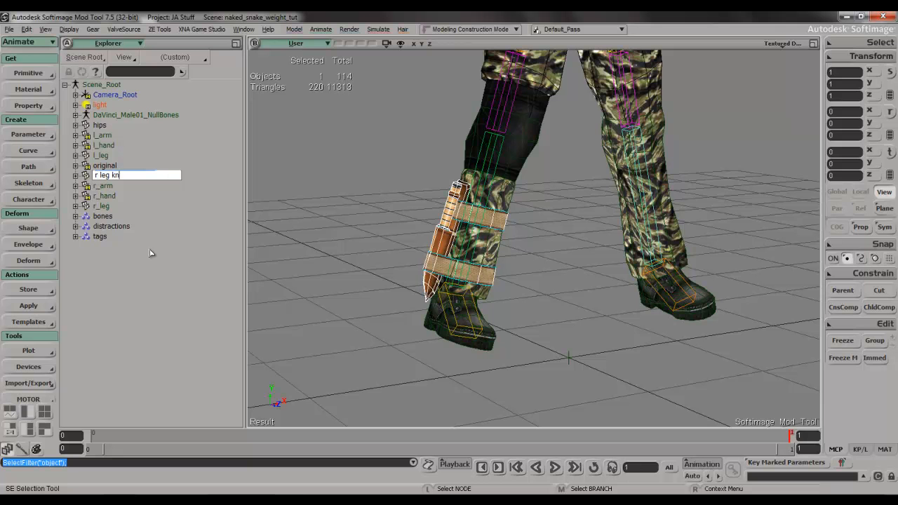
- Rename the extracted knife mesh as r_leg_knife and hide it
key("Return")
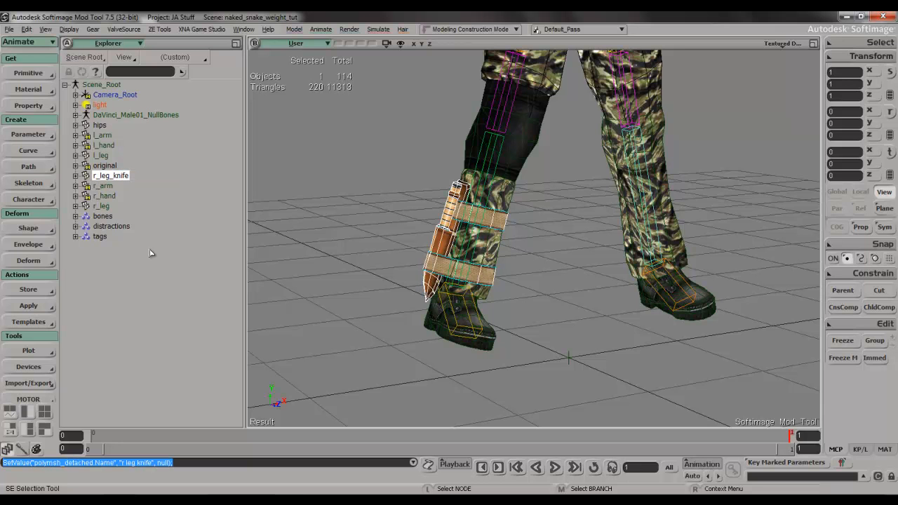
key("s")
left_click_drag(409, 147, 401, 245)
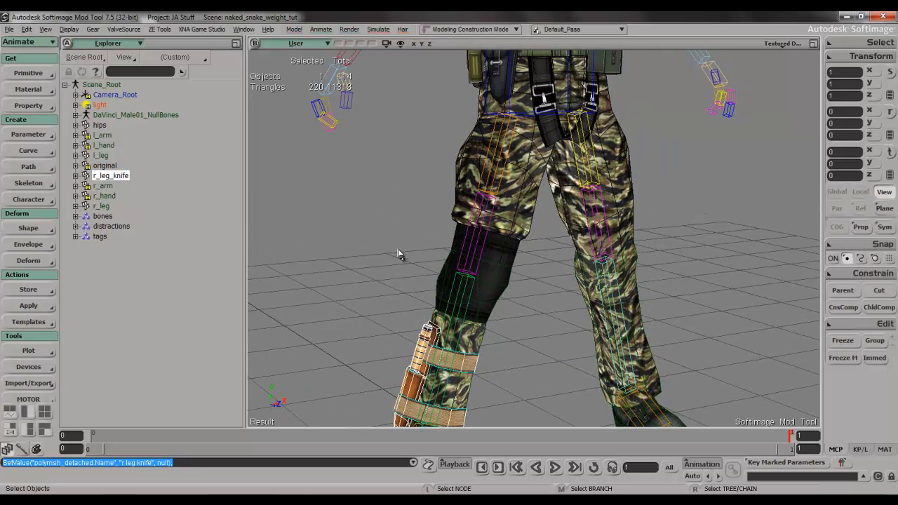
key("h")
- Look over the gear remaining on the torso and select the hips mesh
key("s")
right_click_drag(396, 315, 436, 329)
key("s")
key("s")
key("s")
left_click_drag(464, 264, 433, 311)
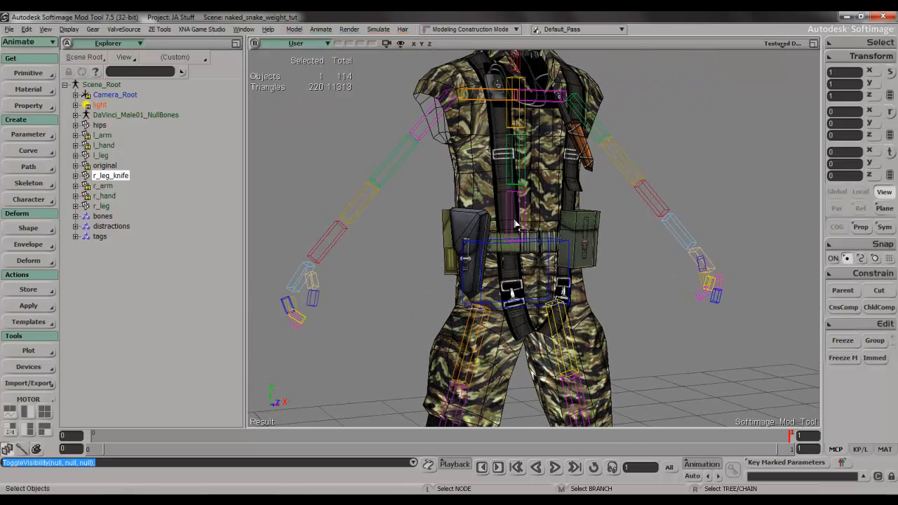
key("s")
scroll(542, 258, "up", 3)
scroll(541, 250, "down", 4)
key("s")
left_click_drag(541, 249, 544, 288)
right_click_drag(544, 288, 535, 273)
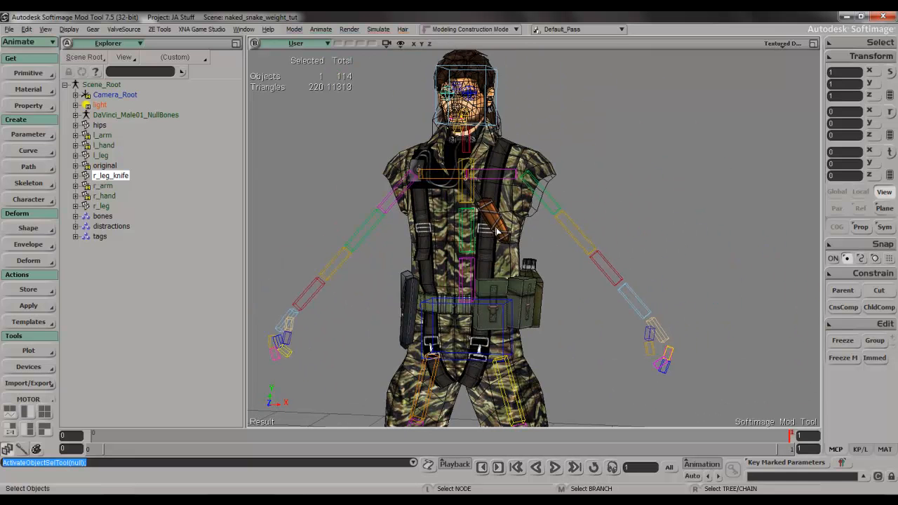
left_click(497, 231)
- Select starting polygons on the belt, the belt pouches and the holster of the hips mesh
key("s")
scroll(522, 251, "up", 3)
scroll(521, 250, "down", 2)
left_click_drag(508, 228, 514, 252)
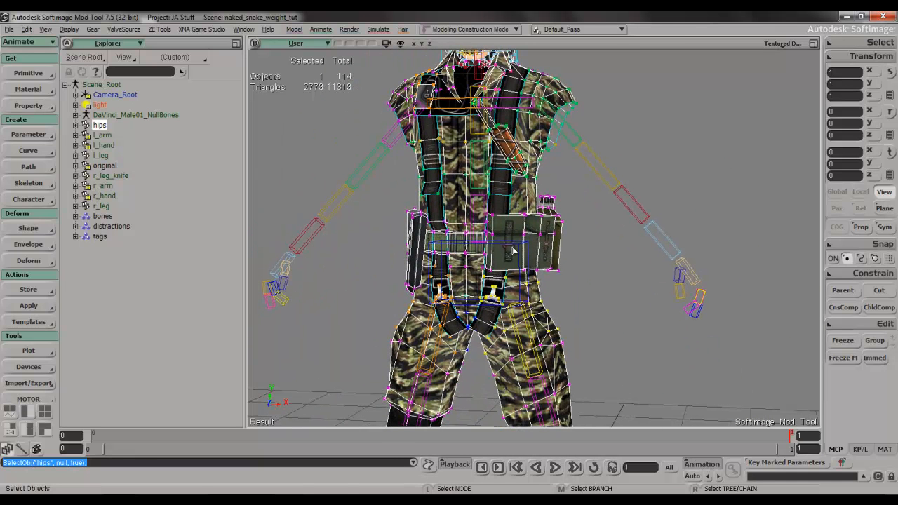
key("u")
left_click(512, 250)
left_click(513, 251, "shift")
left_click(547, 249, "shift")
left_click(558, 251, "shift")
key("s")
right_click_drag(505, 245, 540, 253)
left_click(502, 251, "shift")
left_click(502, 251, "shift")
left_click(547, 250, "shift")
key("shift+s")
right_click(546, 251)
mouse_move(573, 261)
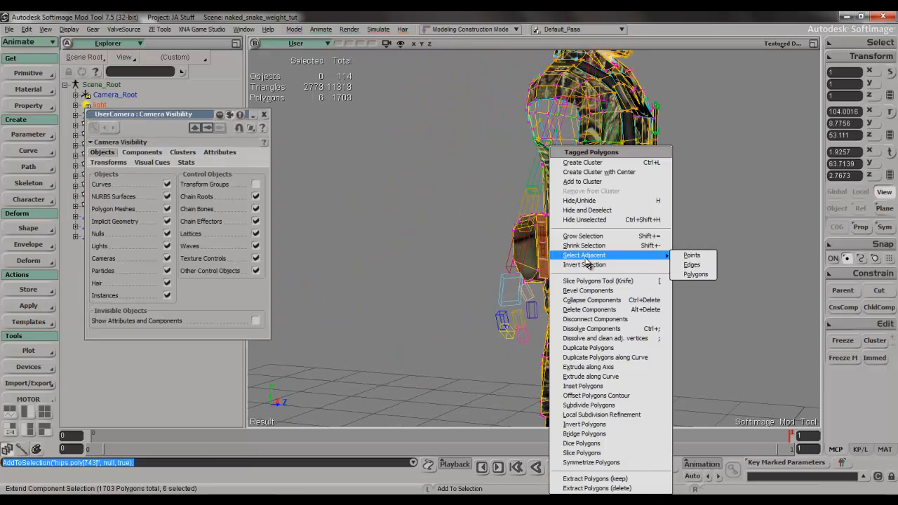
left_click(471, 242)
left_click(263, 116)
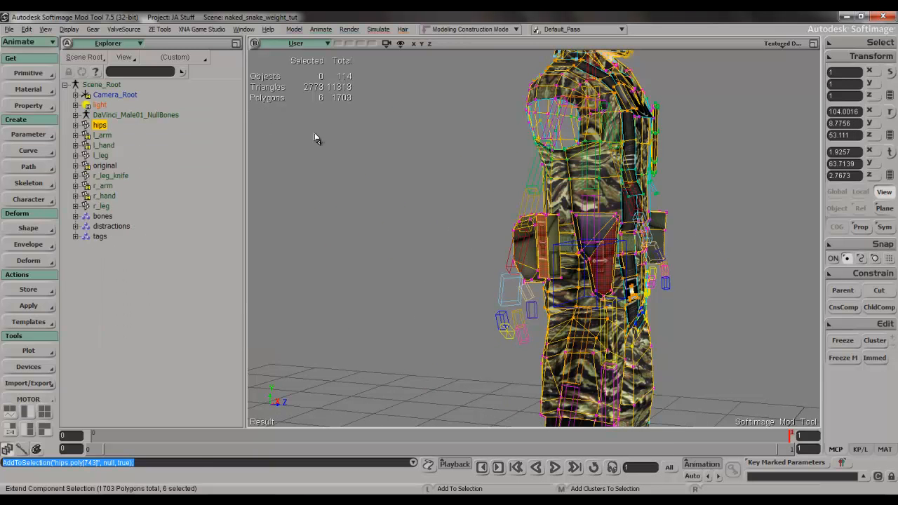
key("shift+s")
right_click(436, 215)
left_click(380, 219)
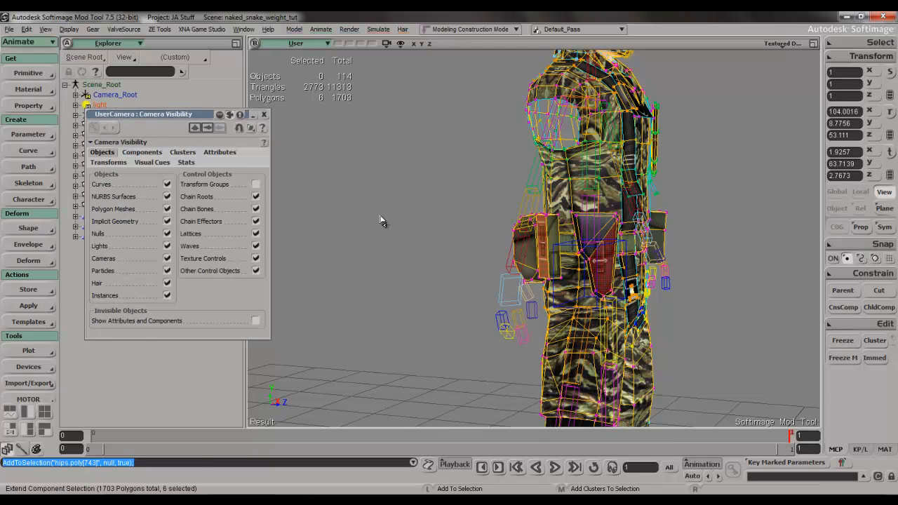
left_click(264, 115)
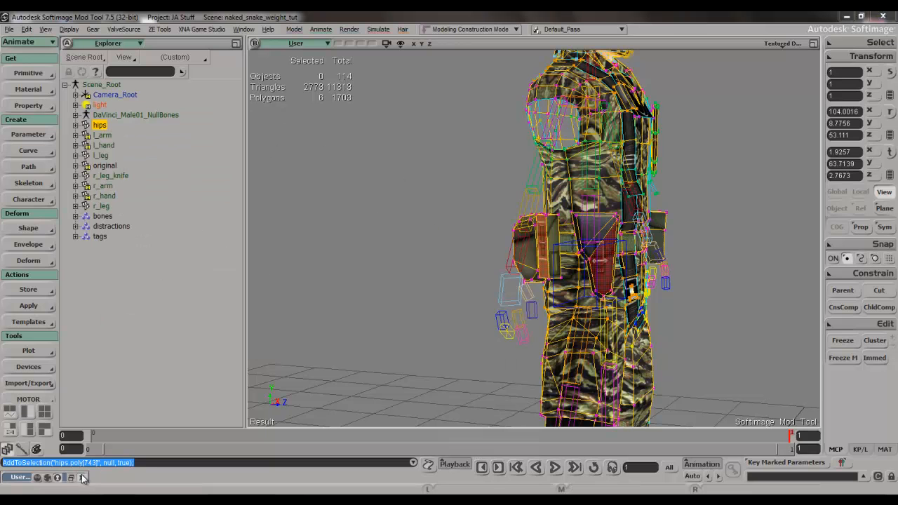
key("space")
key("shift+s")
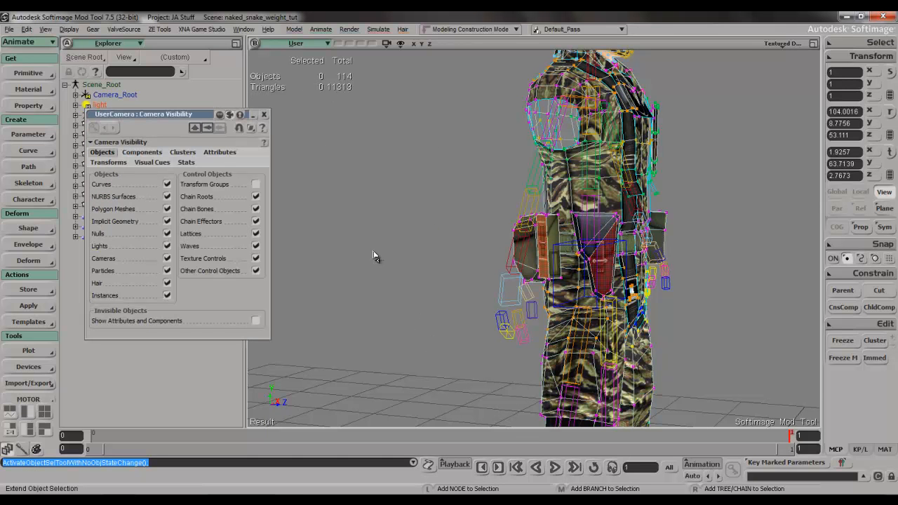
left_click(264, 114)
key("shift+s")
left_click(265, 115)
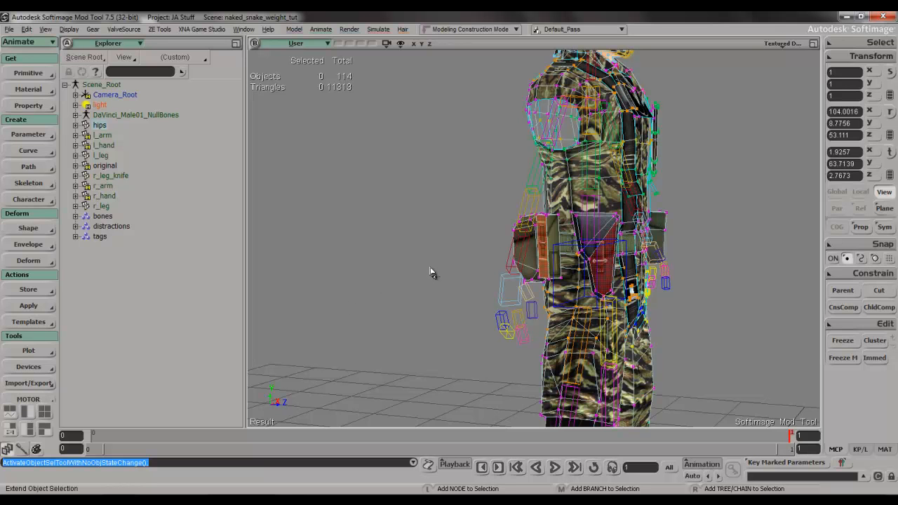
- Expand the selection controls and switch to object selection mode
left_click(856, 43)
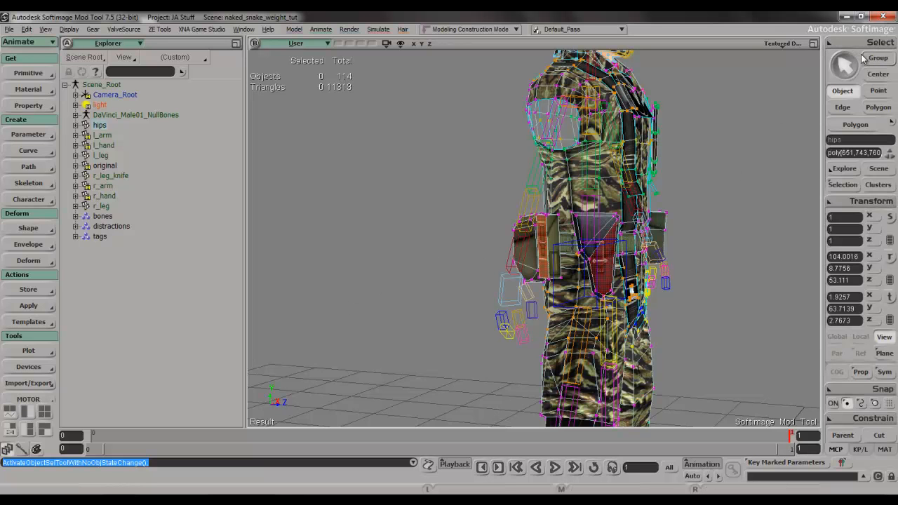
left_click(855, 85)
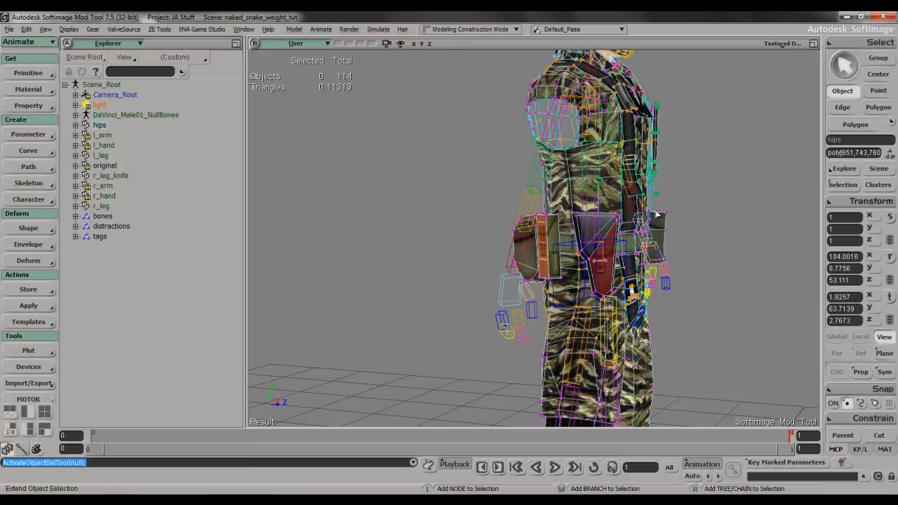
key("u")
key("space")
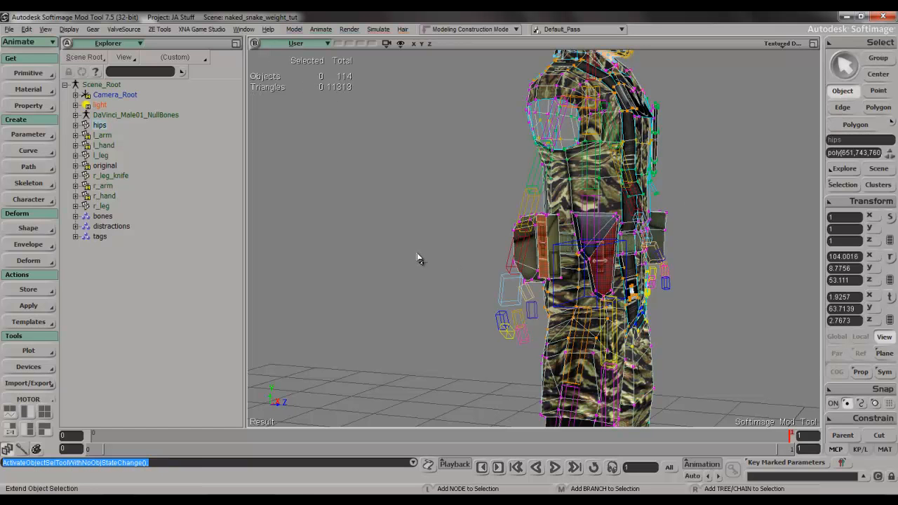
- Try to grow the polygon selection outward from the belt, pouches and holster of the hips mesh, and undo the last growths
key("s")
mouse_move(413, 254)
right_mouse_down()
mouse_move(468, 253)
mouse_move(415, 237)
right_mouse_up()
left_click_drag(415, 237, 270, 242)
middle_click_drag(270, 242, 414, 252)
key("s")
right_click_drag(414, 251, 375, 258)
right_click_drag(440, 241, 397, 248)
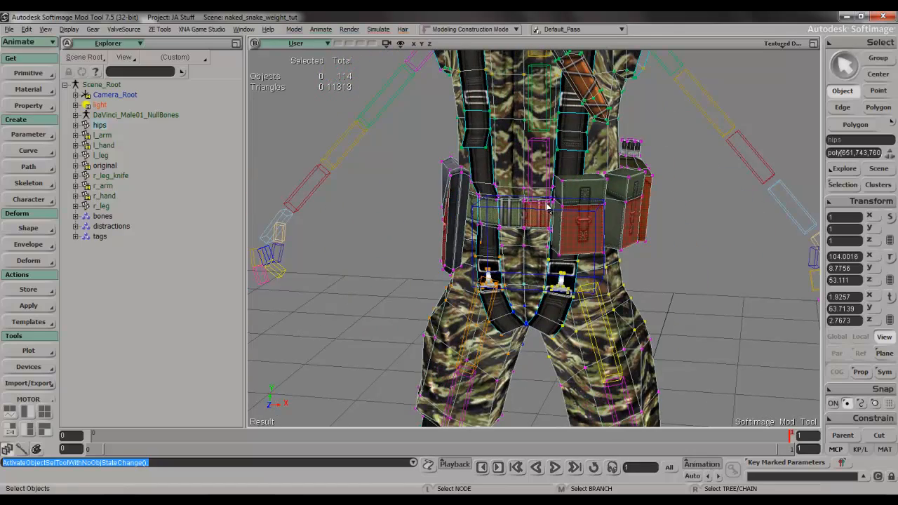
key("u")
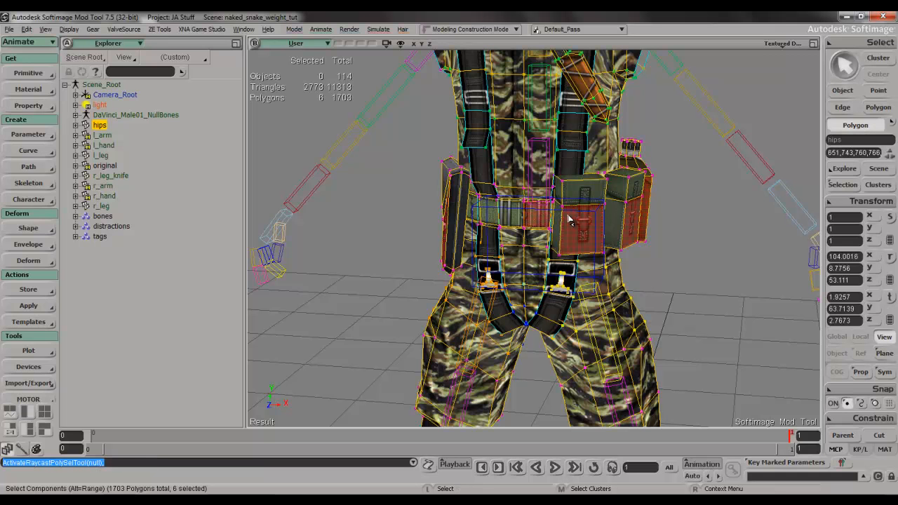
key("shift+plus")
key("shift+plus")
key("shift+plus")
key("shift+plus")
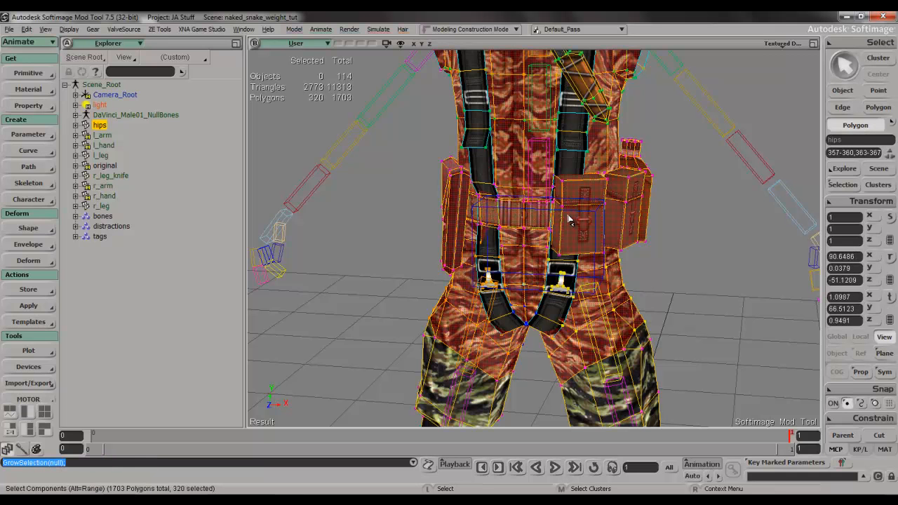
key("ctrl+z")
key("ctrl+z")
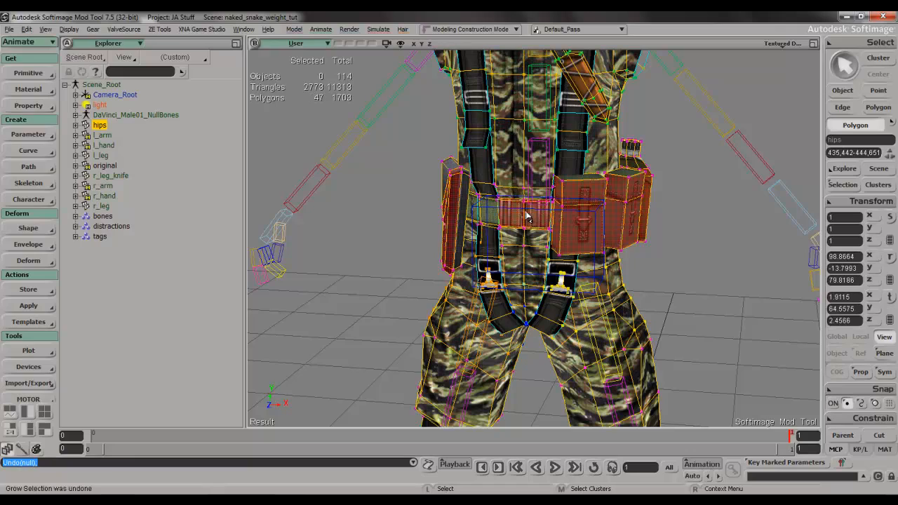
- Select starting polygons on the pouches, canteen and holster of the hips mesh, leaving the belt itself out
key("s")
mouse_move(527, 211)
right_mouse_down()
mouse_move(560, 193)
mouse_move(538, 224)
right_mouse_up()
scroll(538, 224, "up", 3)
key("s")
left_click_drag(537, 225, 577, 284)
mouse_move(577, 285)
right_mouse_down()
mouse_move(573, 231)
mouse_move(556, 244)
mouse_move(592, 275)
mouse_move(571, 295)
right_mouse_up()
left_click(517, 296)
left_click(728, 303, "shift")
right_click_drag(771, 268, 656, 274)
left_click(652, 283, "shift")
left_click(740, 278, "shift")
right_click_drag(741, 279, 538, 260)
left_click(486, 279, "shift")
left_click(548, 256, "shift")
- Add the buckle polygons of both shoulder straps to the selection and deselect them again
scroll(538, 260, "down", 3)
left_click_drag(541, 223, 545, 252)
right_click_drag(545, 253, 569, 242)
key("s")
left_click(523, 223, "shift")
left_click(616, 224, "shift")
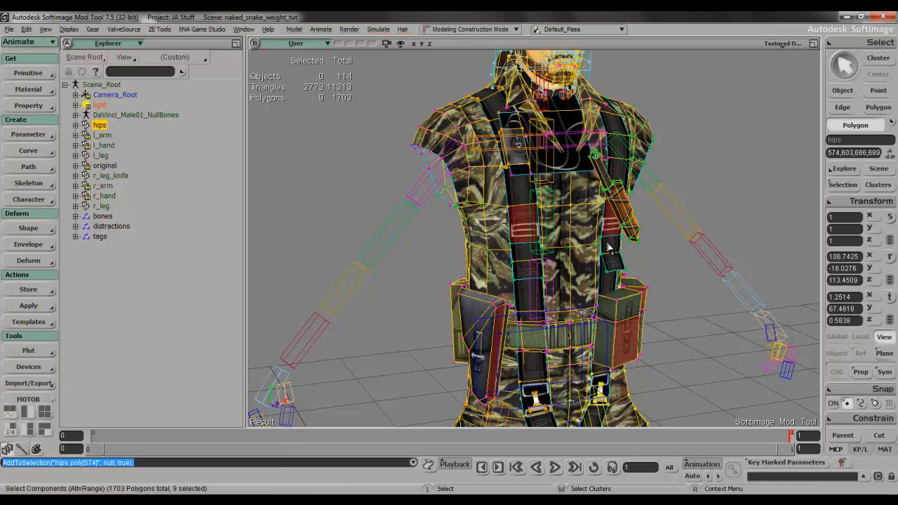
left_click(612, 232, "ctrl+shift")
left_click(524, 239, "ctrl+shift")
- Grow the selection over the complete pouches, canteen and holster, and extract these polygons from the hips mesh with the delete option
key("s")
right_click_drag(533, 267, 470, 237)
key("u")
key("shift+equal")
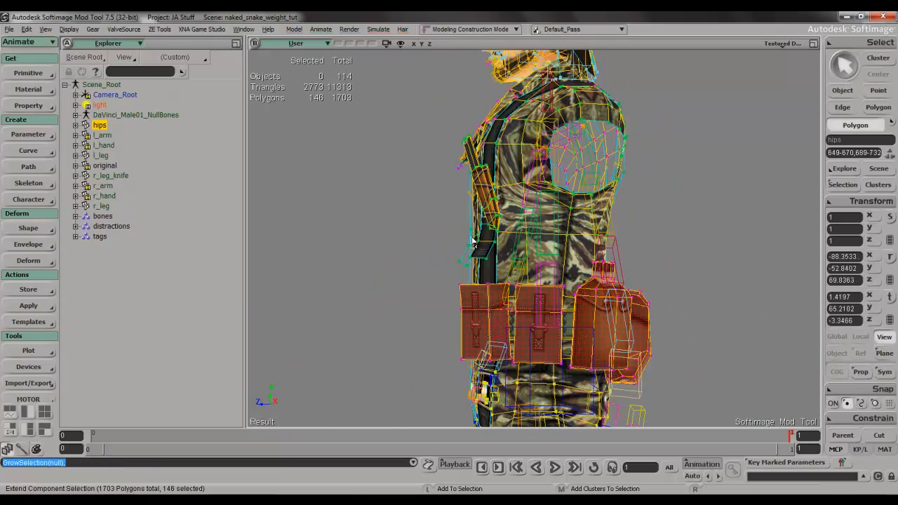
key("s")
right_click_drag(617, 275, 629, 291)
right_click(608, 327)
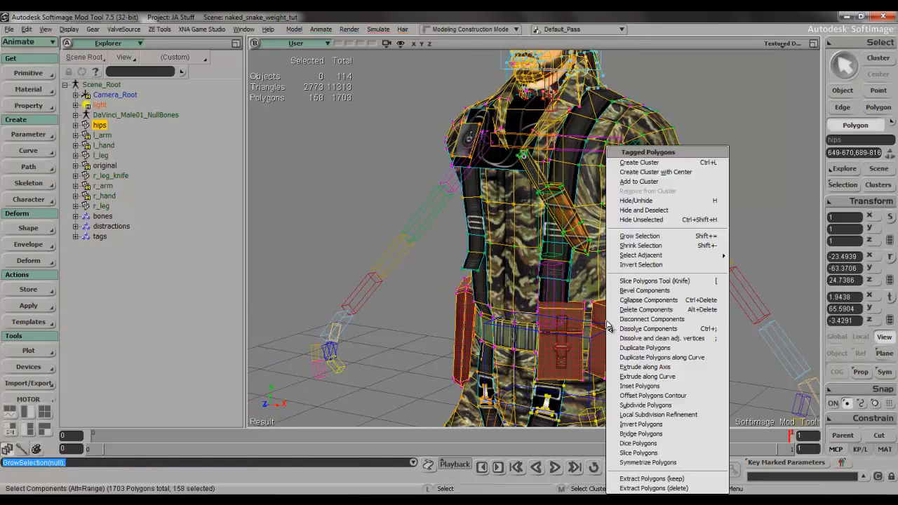
left_click(653, 488)
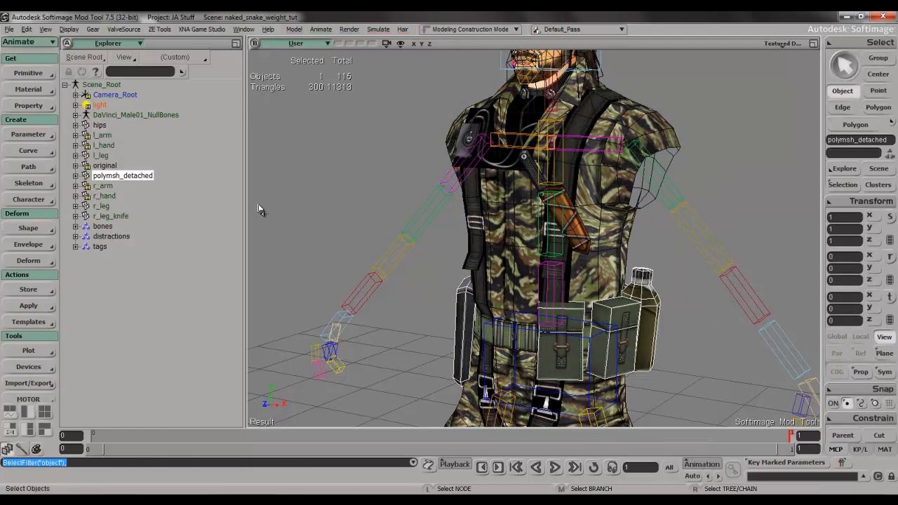
- Rename the extracted gear mesh as torso_gear and hide it
key("F2")
type("torso gear")
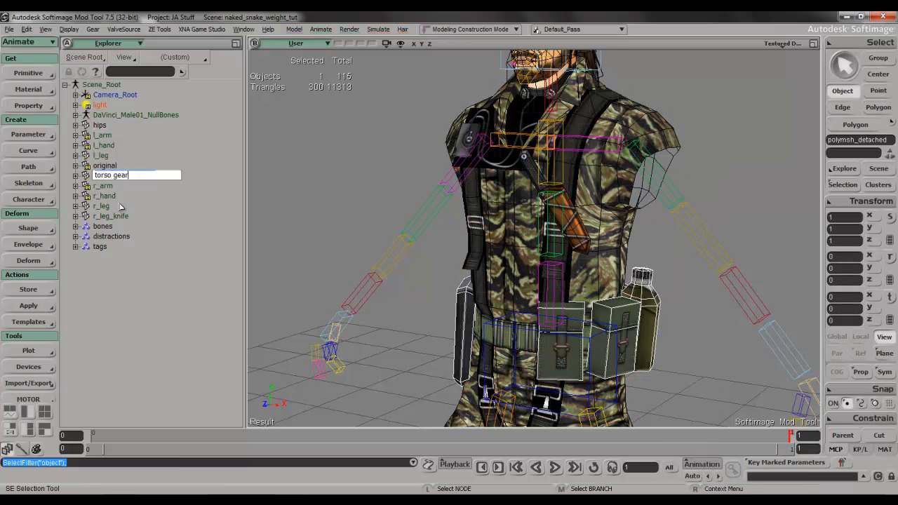
key("Return")
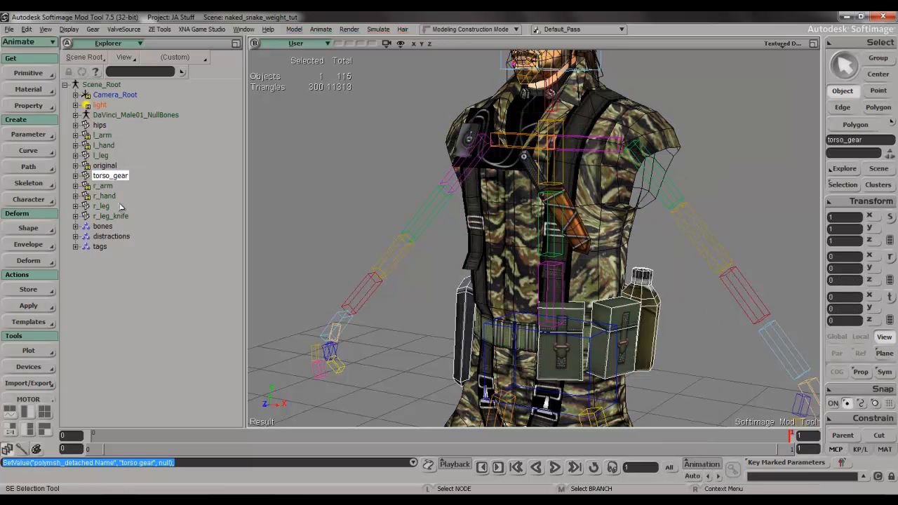
key("h")
- Select the whole chest knife on the hips mesh by growing from one polygon, and extract it with the delete option
key("space")
left_click(566, 223)
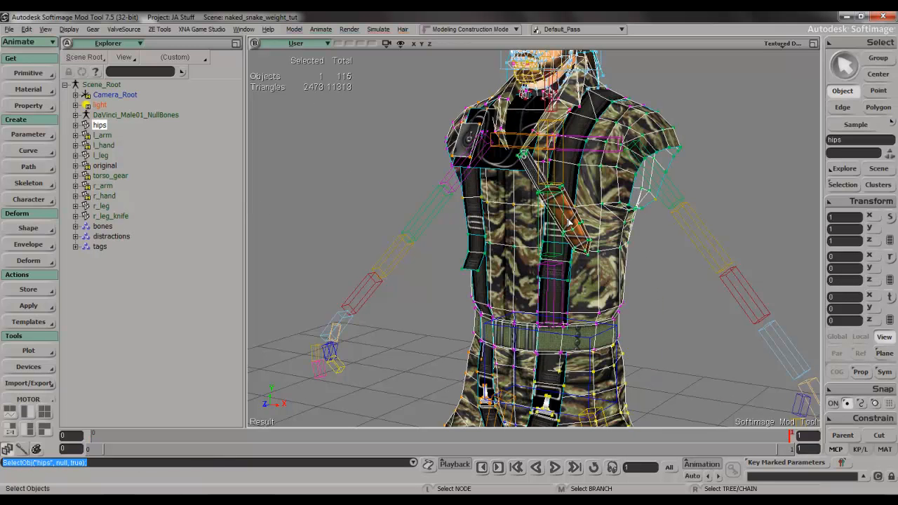
key("u")
left_click(579, 226)
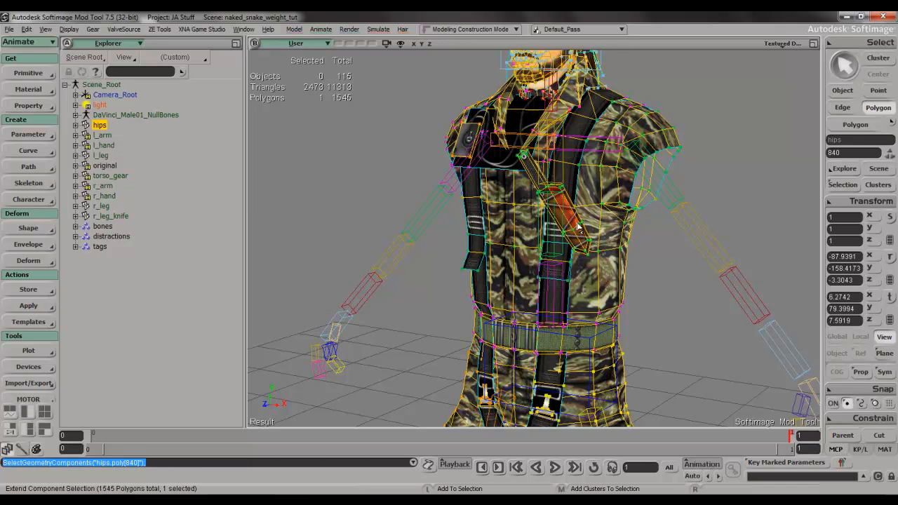
key("shift+equal")
right_click(579, 226)
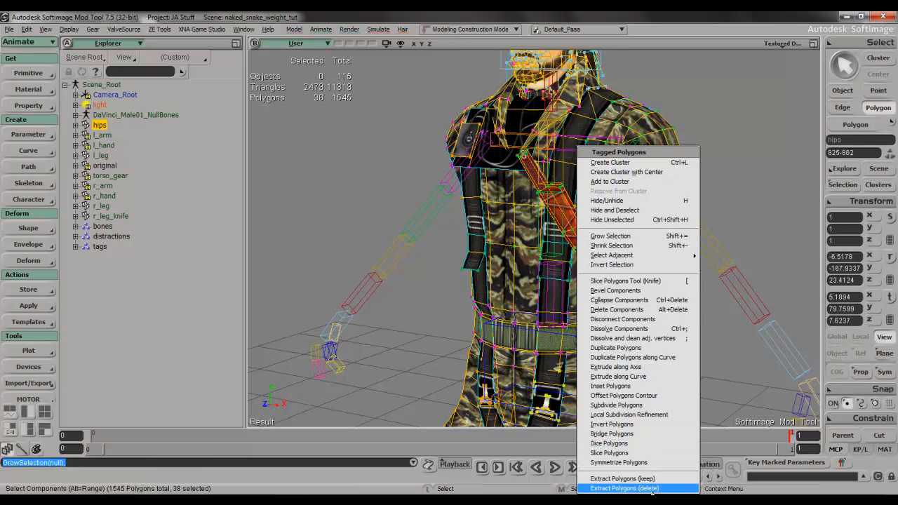
left_click(624, 487)
- Rename the extracted chest knife mesh as torso_knife and hide it
key("F2")
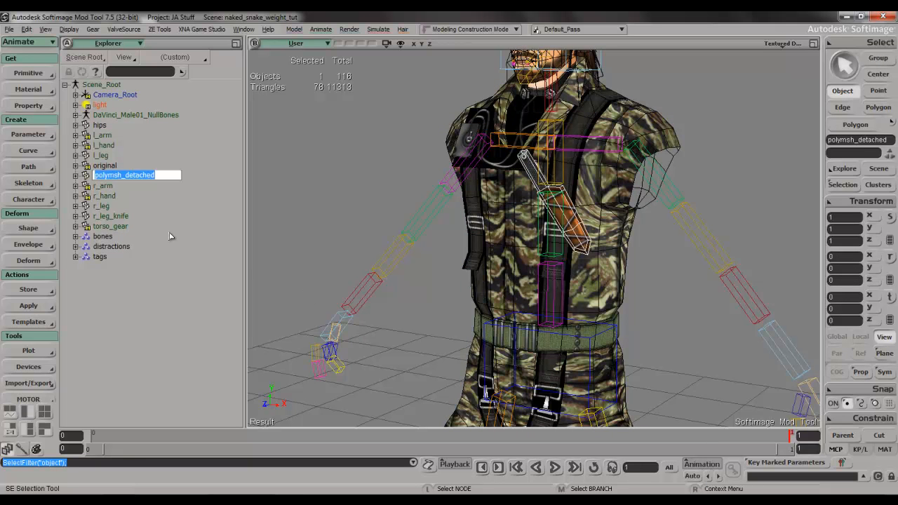
type("torso_knife")
key("Return")
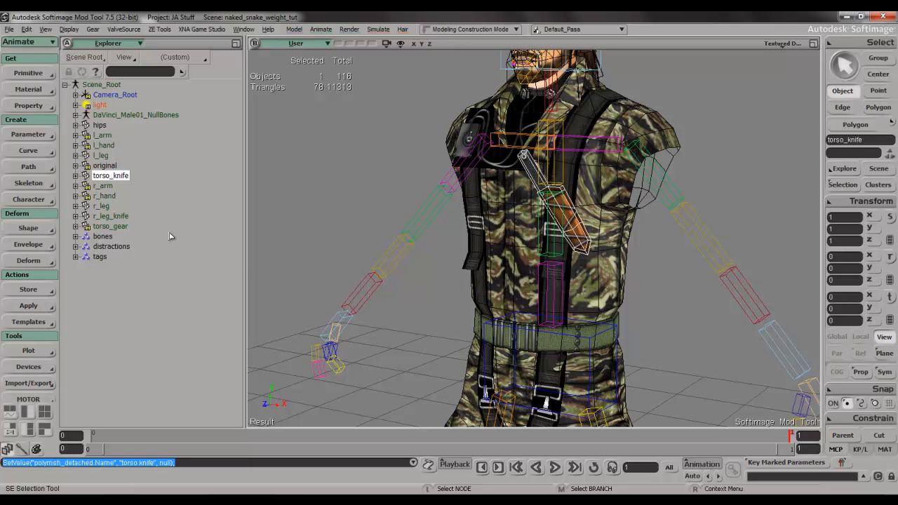
key("h")
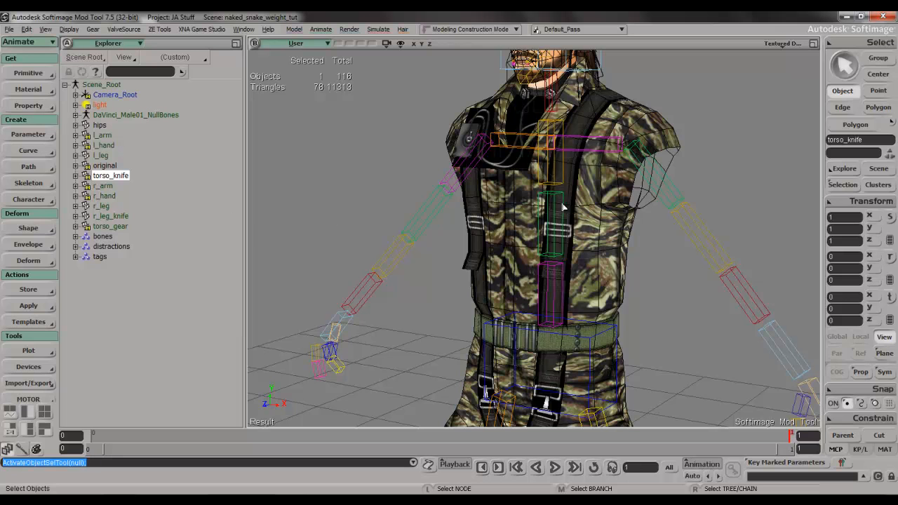
- Select a polygon on each shoulder strap of the hips mesh and grow the selection along the full length of both straps
left_click(557, 209)
key("y")
left_click(565, 197)
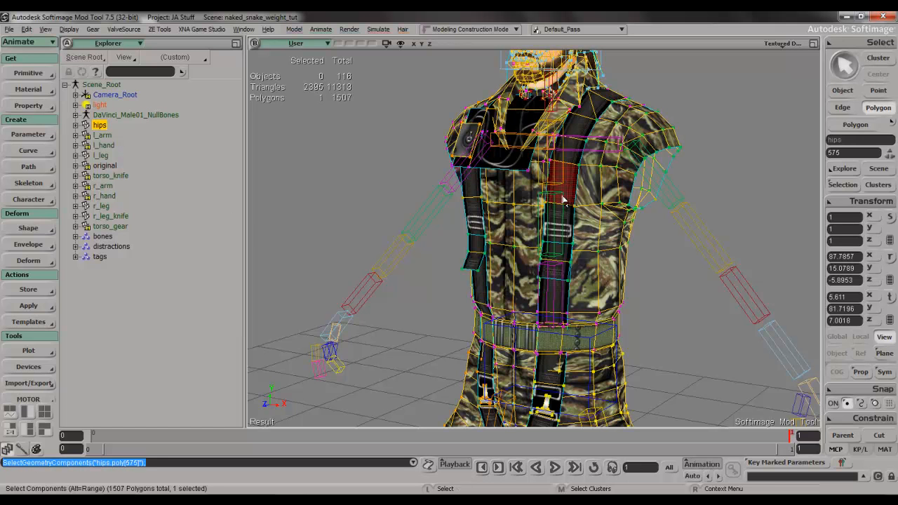
left_click(469, 189, "shift")
key("shift+plus")
key("shift+plus")
key("shift+plus")
key("shift+plus")
key("shift+plus")
key("shift+plus")
key("shift+plus")
key("shift+plus")
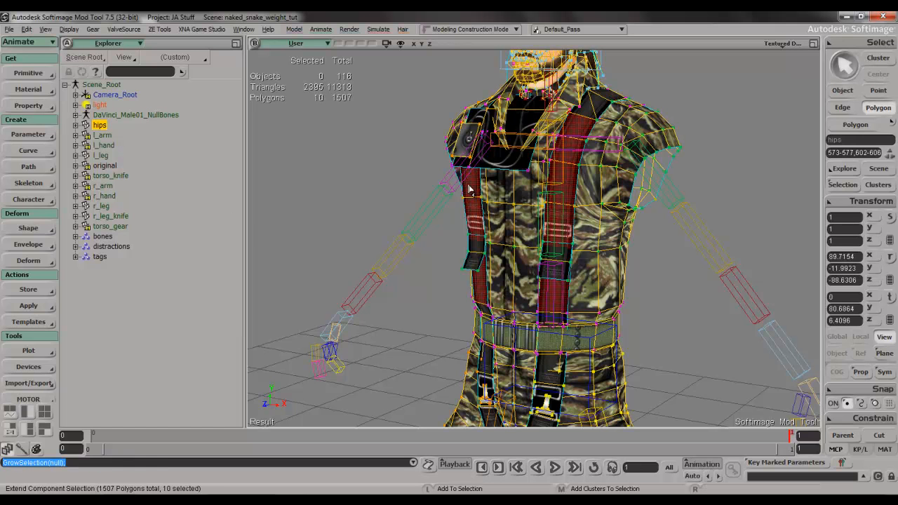
key("shift+plus")
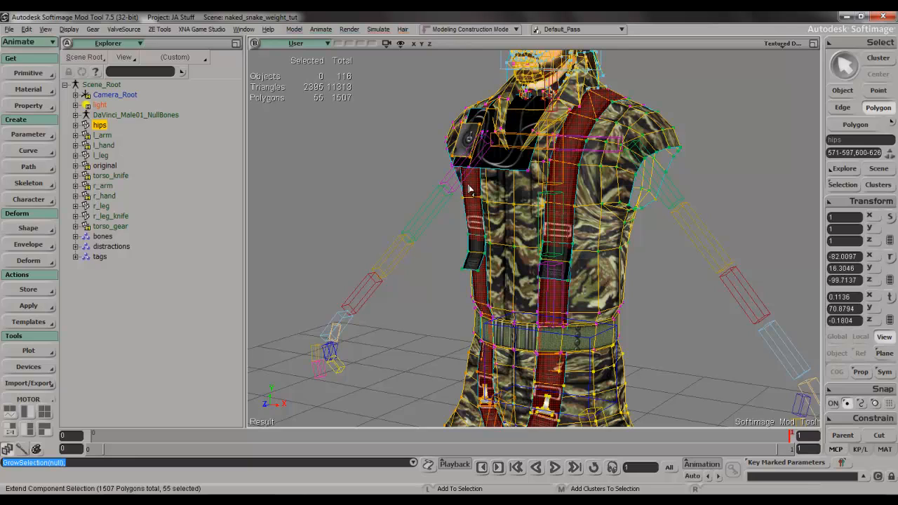
- Add the loose strap ends to the selection and extract the straps from the hips mesh with the delete option
key("s")
right_click_drag(579, 257, 596, 248)
key("h")
key("s")
right_click_drag(634, 278, 606, 273)
left_click(537, 267, "shift")
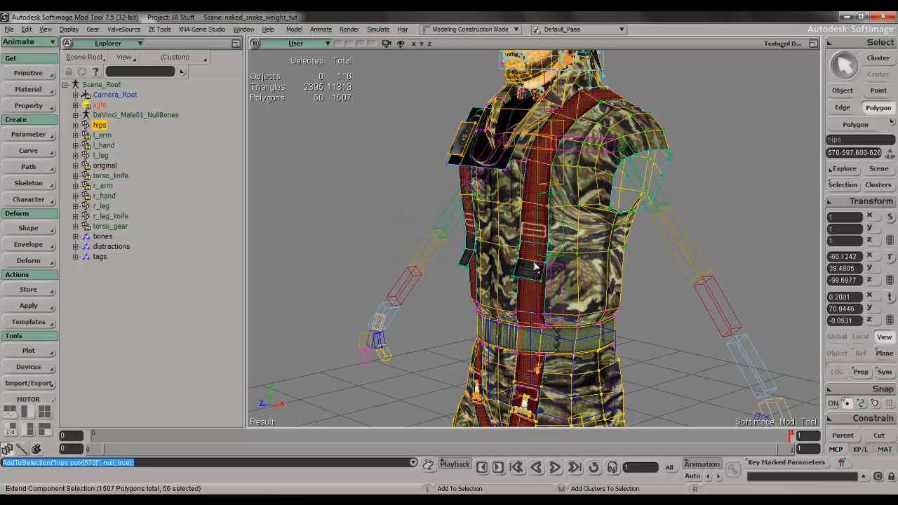
left_click(465, 259, "shift")
key("s")
right_click_drag(466, 259, 593, 312)
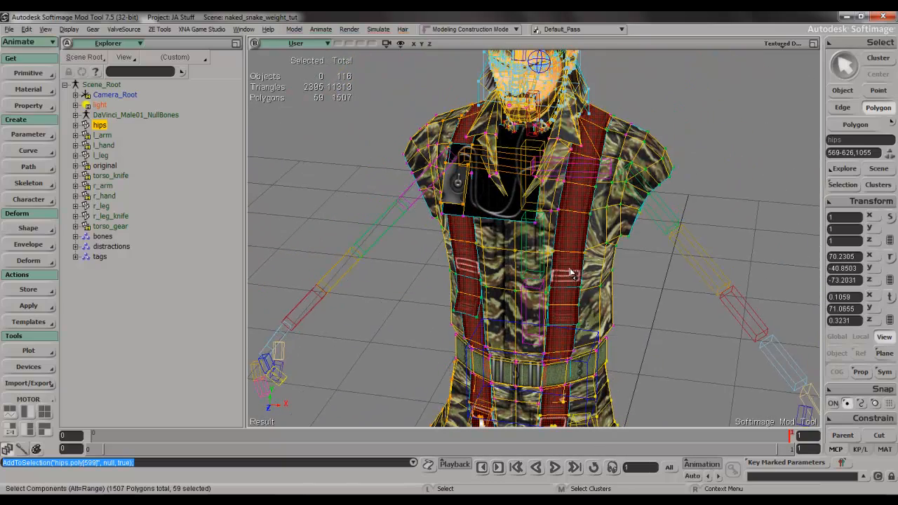
right_click(581, 317)
left_click(616, 487)
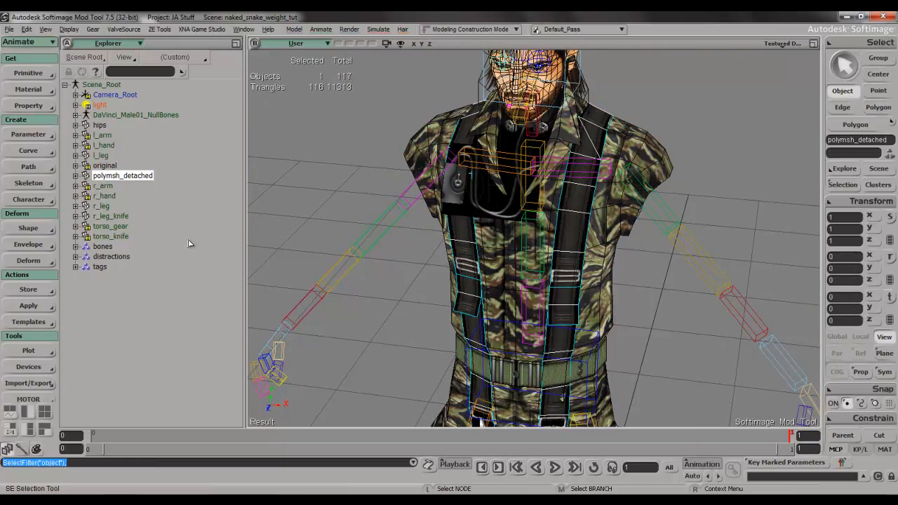
- Rename the extracted strap mesh as torso_belts and hide it
key("F2")
type("tor")
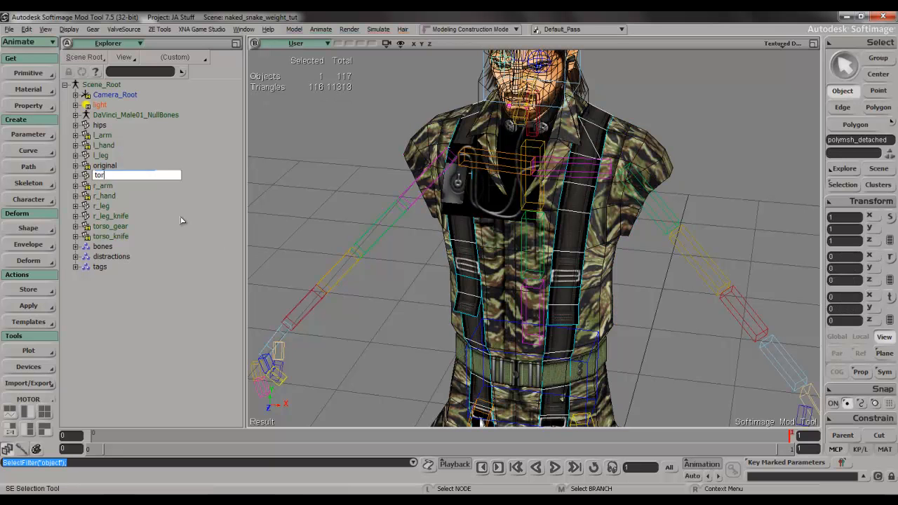
type("so belts")
key("Return")
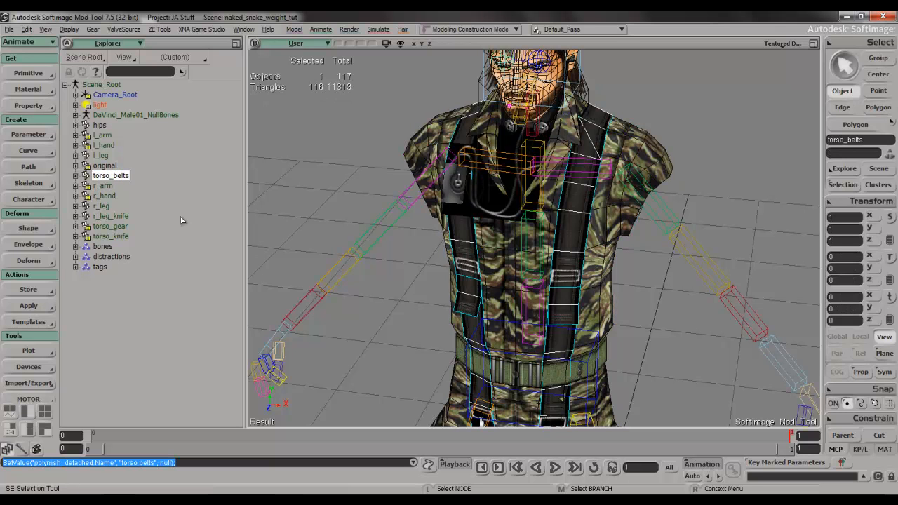
key("h")
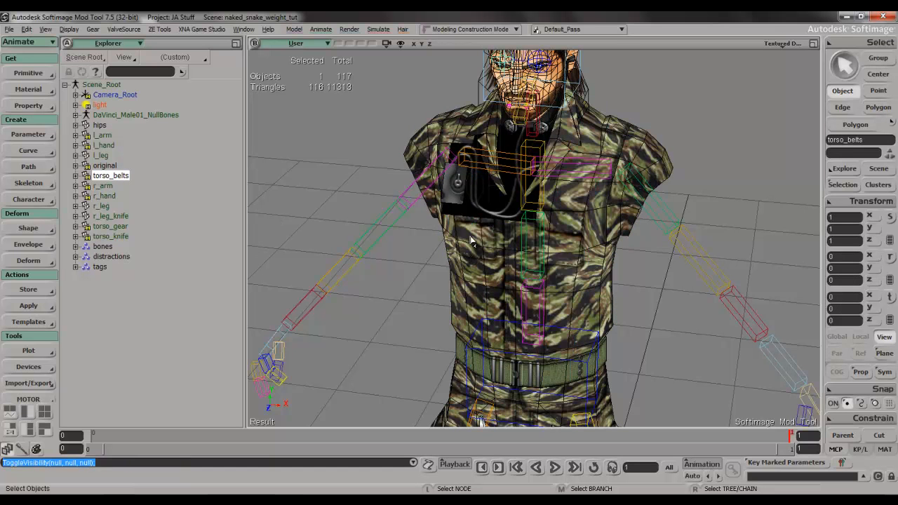
- Select starting polygons on the hips mesh's chest radio, its black cable panel, both throat pieces and the cord near the ear
left_click(472, 242)
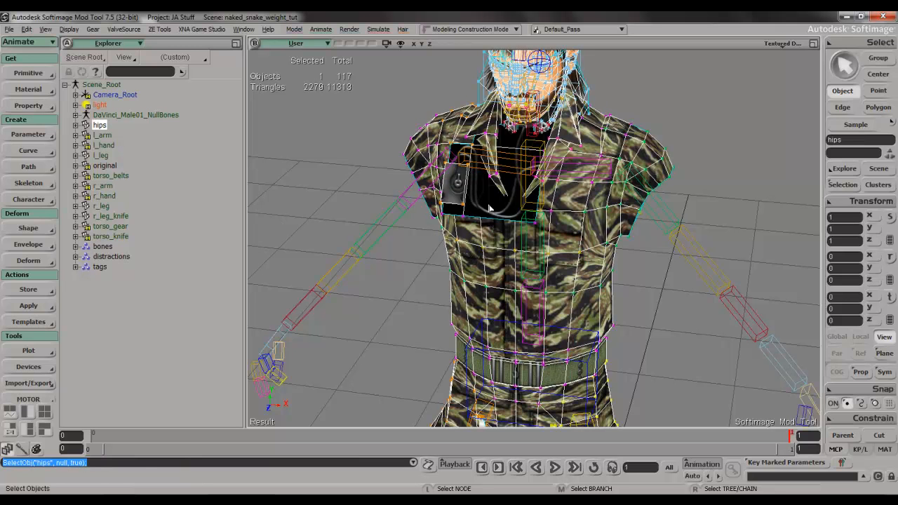
key("y")
left_click(482, 205)
left_click(454, 179, "shift")
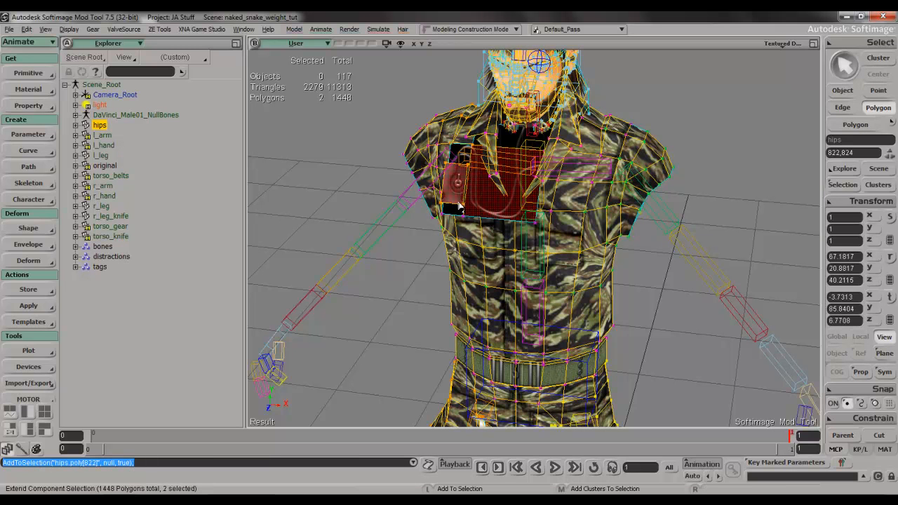
left_click(459, 163, "shift")
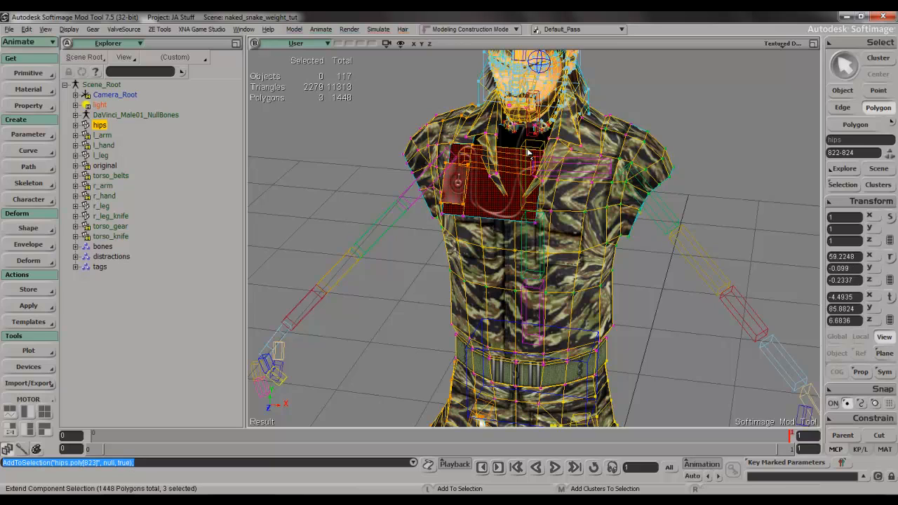
left_click(517, 151, "shift")
scroll(516, 210, "up", 5)
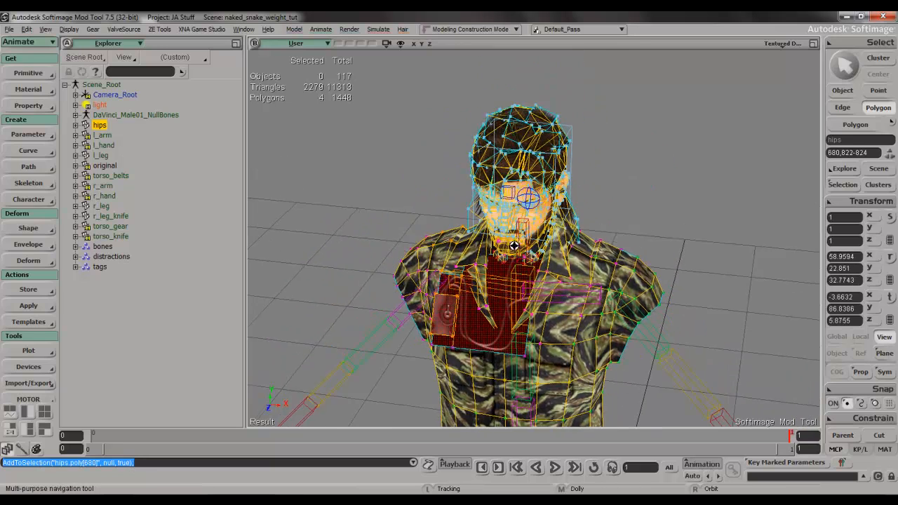
right_click_drag(513, 262, 513, 230)
left_click(507, 164, "shift")
left_click(450, 162, "shift")
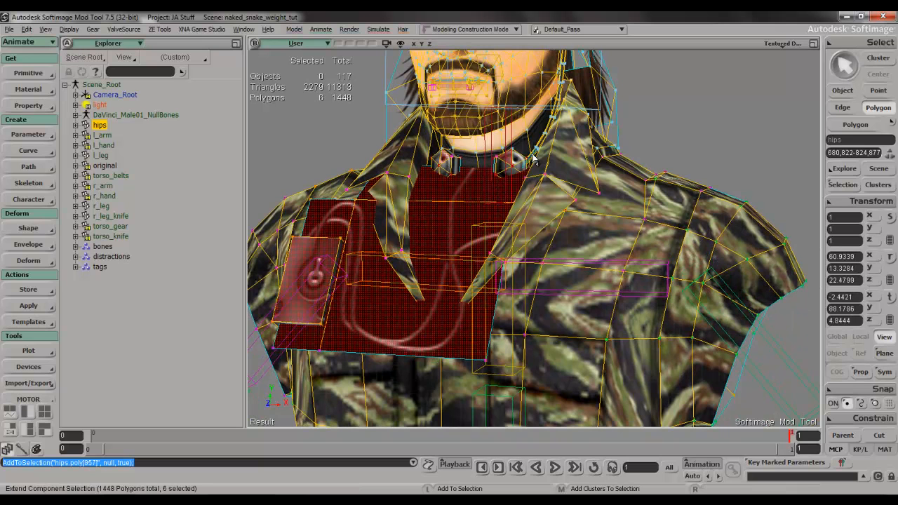
key("s")
left_click_drag(533, 159, 530, 257)
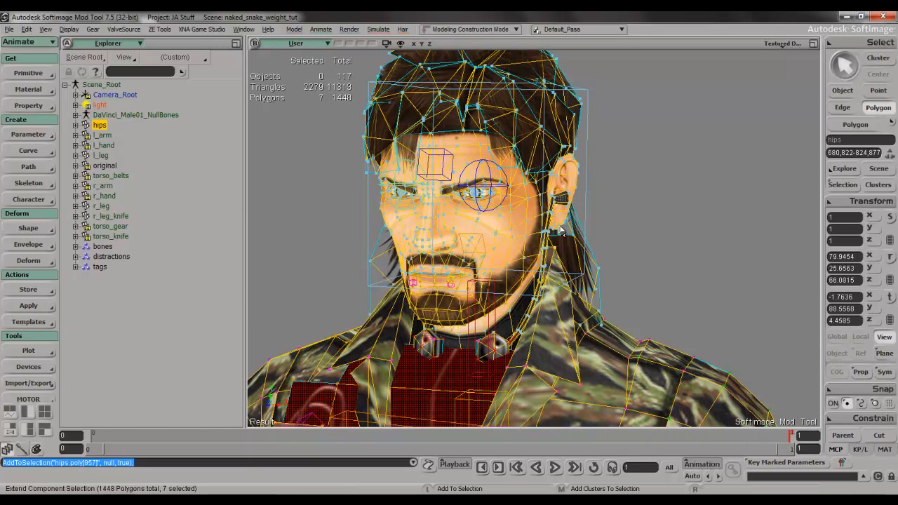
- Grow the selection over all the radio parts and extract them from the hips mesh with the delete option
key("shift+plus")
key("shift+plus")
key("shift+plus")
key("shift+plus")
key("shift+plus")
key("shift+plus")
key("s")
right_click_drag(561, 231, 496, 223)
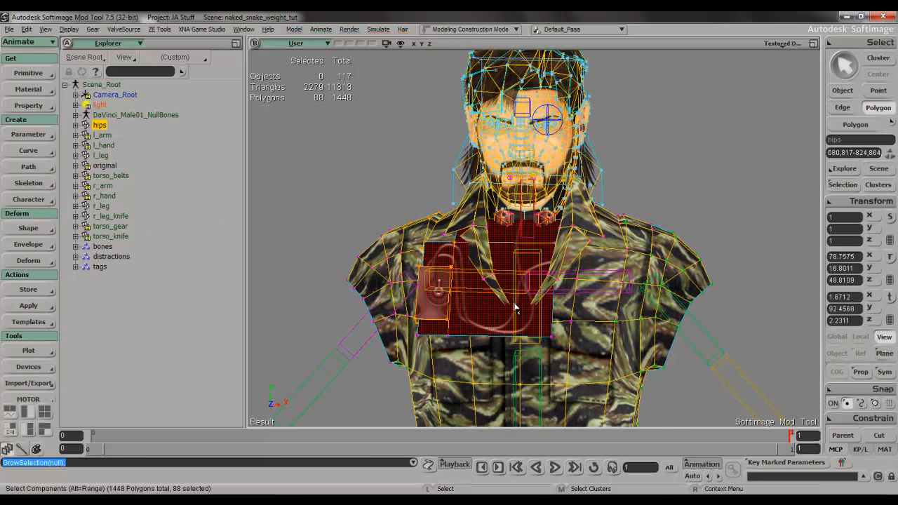
right_click(543, 296)
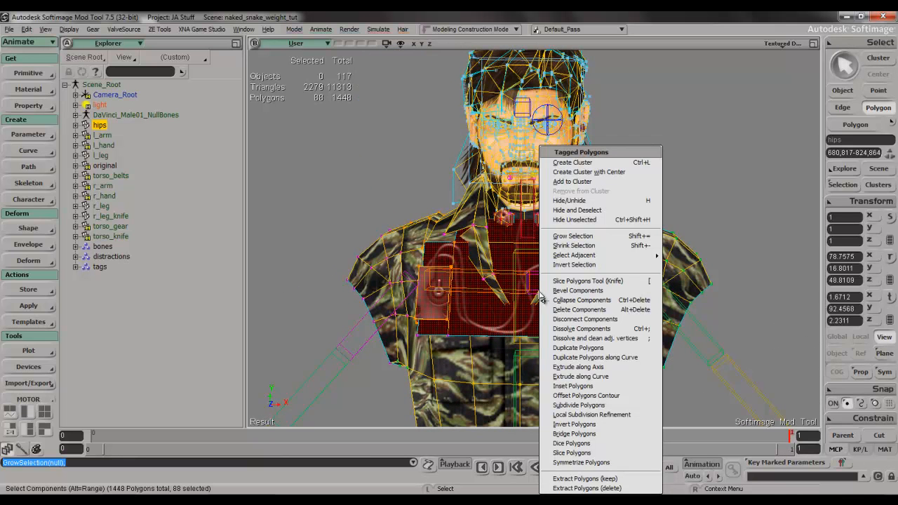
left_click(572, 488)
- Rename the extracted radio mesh as torso_radio
type("tor")
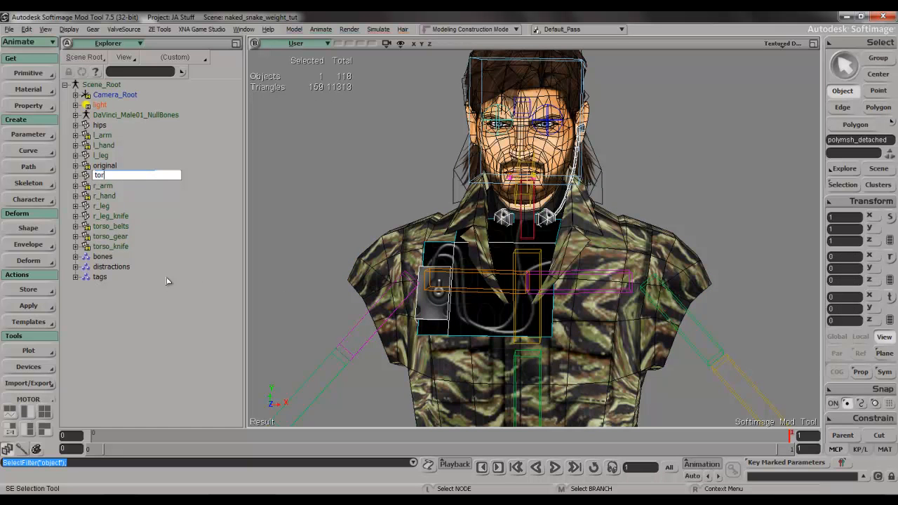
type("so radio")
key("Return")
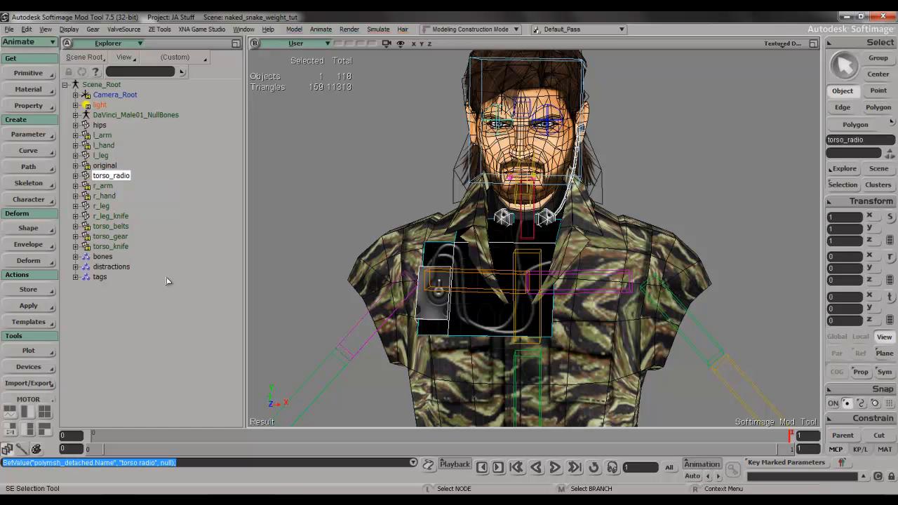
- Hide the torso_radio mesh and select the hips mesh for polygon selection around the head
key("h")
key("s")
right_click_drag(699, 256, 670, 243)
left_click_drag(671, 243, 672, 322)
middle_click_drag(669, 322, 663, 317)
key("space")
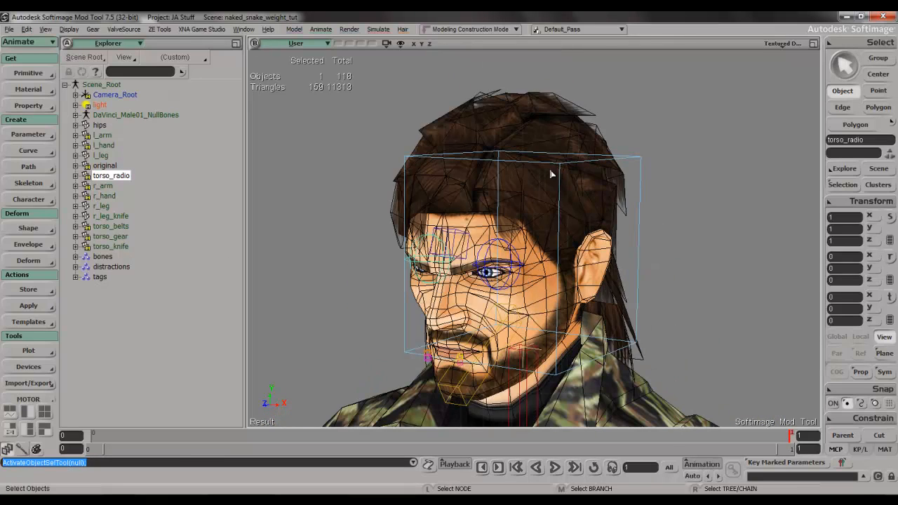
left_click(529, 130)
key("s")
right_click_drag(568, 157, 554, 147)
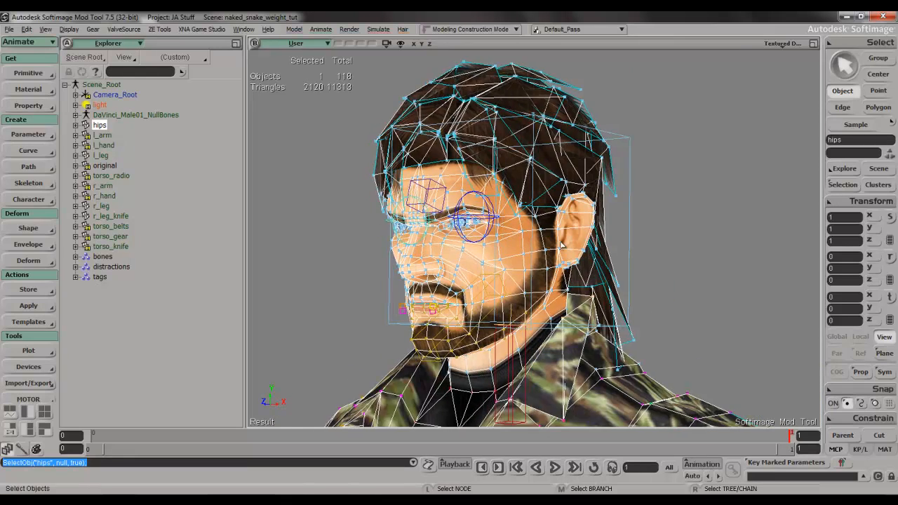
key("s")
left_click_drag(552, 273, 561, 180)
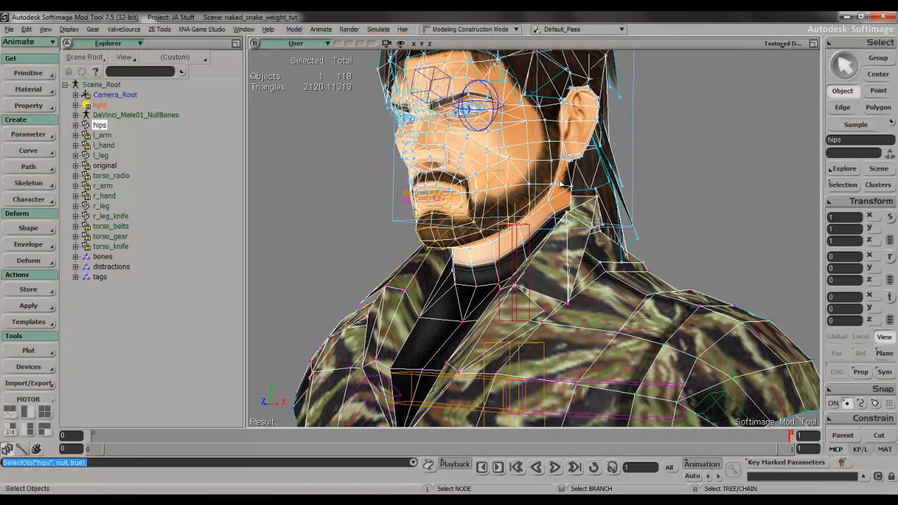
key("y")
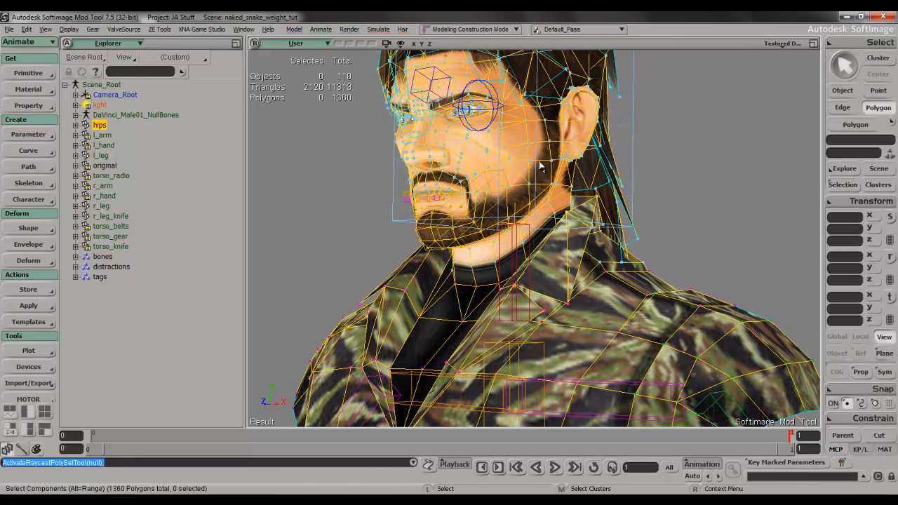
- Select a face polygon on the hips mesh and grow the selection over the face and neck, undoing the last grow
left_click(456, 91)
key("shift+plus")
key("shift+plus")
key("shift+plus")
key("shift+plus")
key("shift+plus")
key("shift+plus")
key("shift+plus")
key("shift+plus")
key("shift+plus")
key("shift+plus")
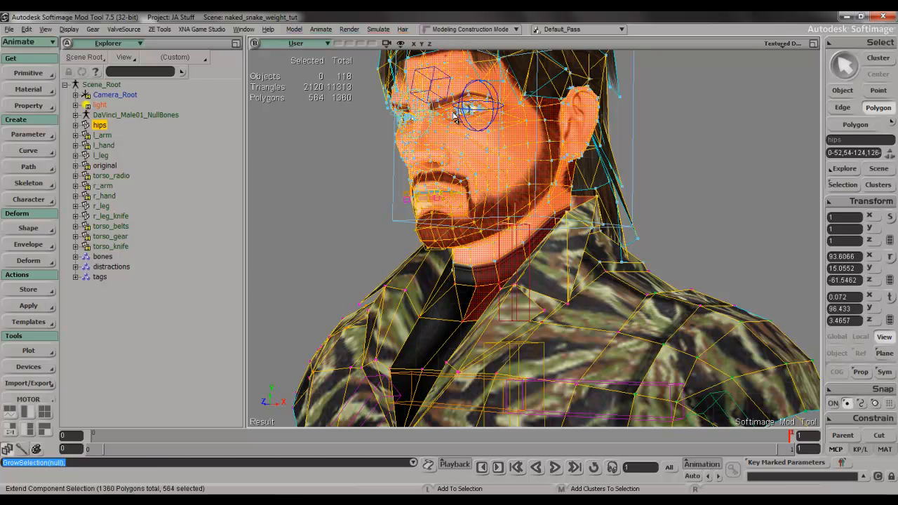
key("s")
right_click_drag(512, 186, 559, 202)
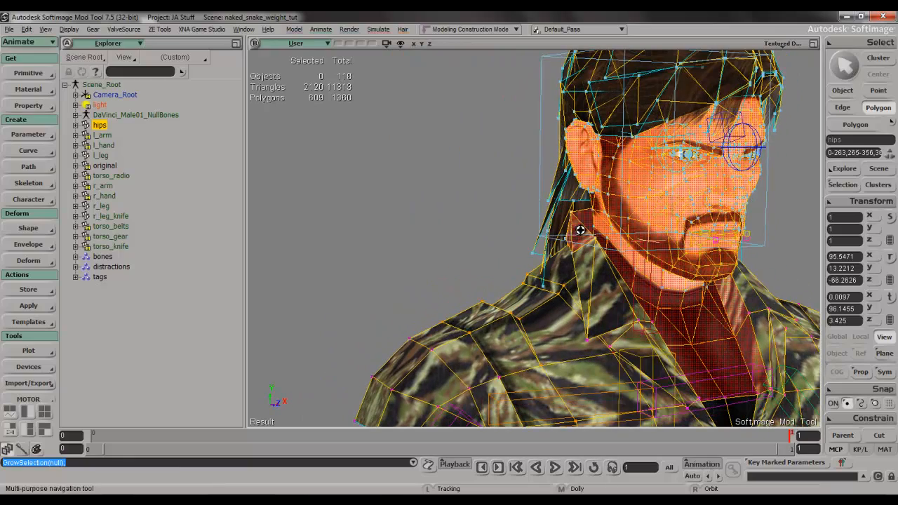
key("space")
key("ctrl")
key("ctrl+z")
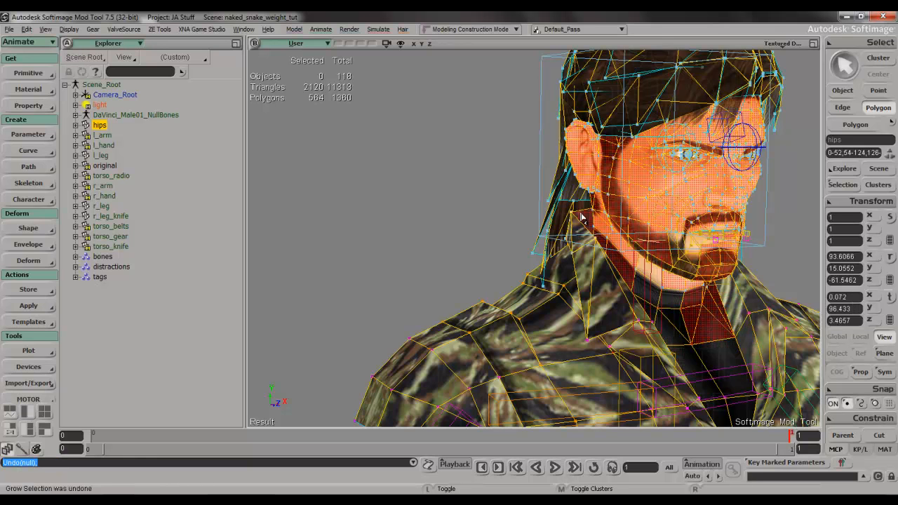
- Add the missing neck, chin and mouth polygons to the selection and deselect the strays on the black undershirt collar
right_click_drag(657, 247, 617, 202)
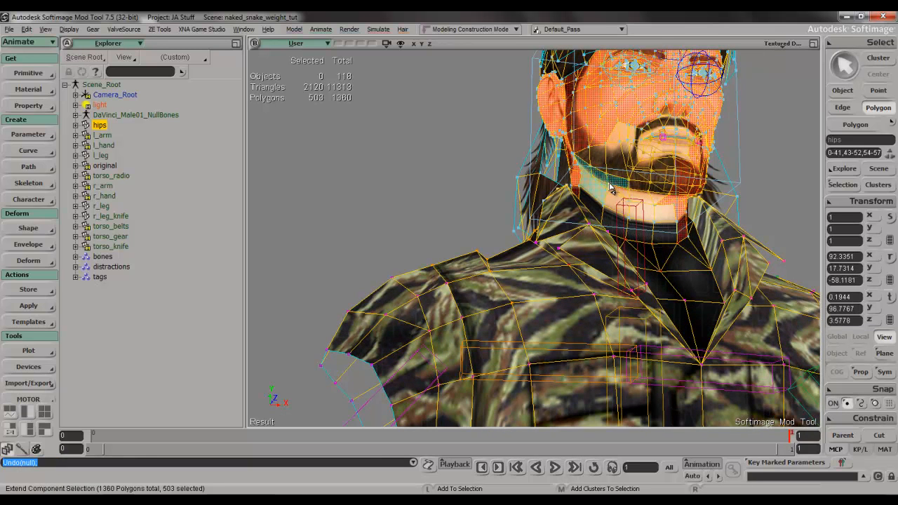
left_click_drag(601, 202, 586, 200, "shift")
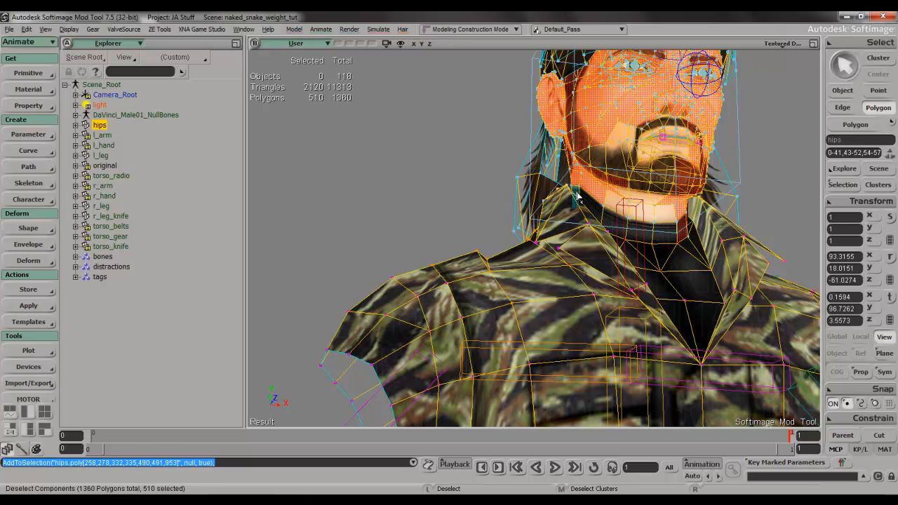
left_click(577, 193, "ctrl+shift")
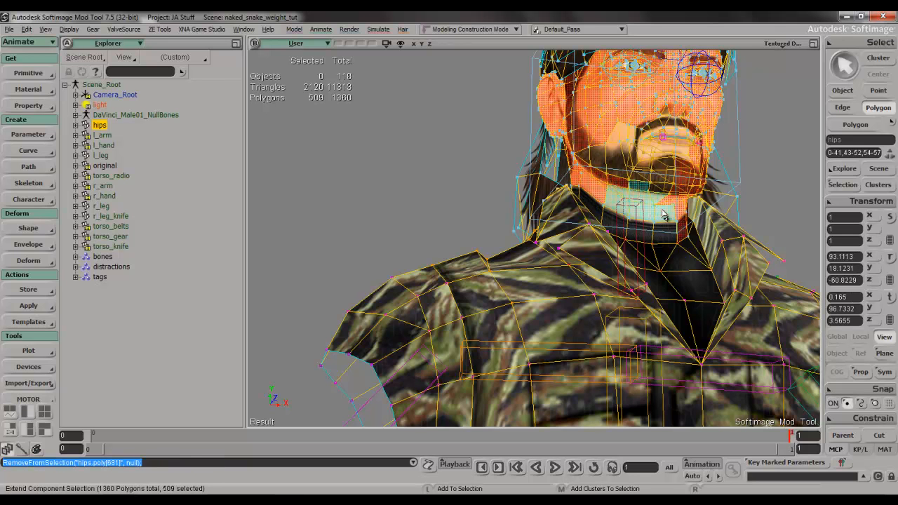
left_click_drag(649, 208, 656, 201, "shift")
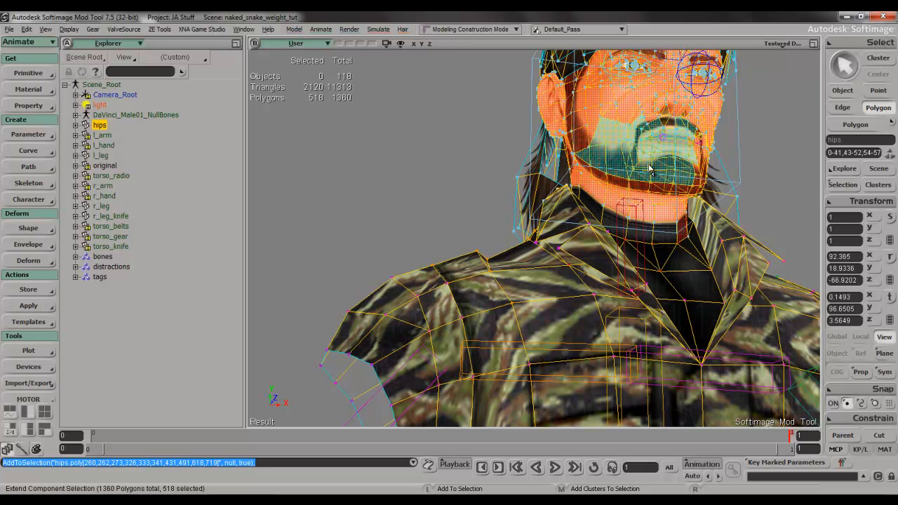
left_click(677, 175, "shift")
left_click(680, 238, "ctrl+shift")
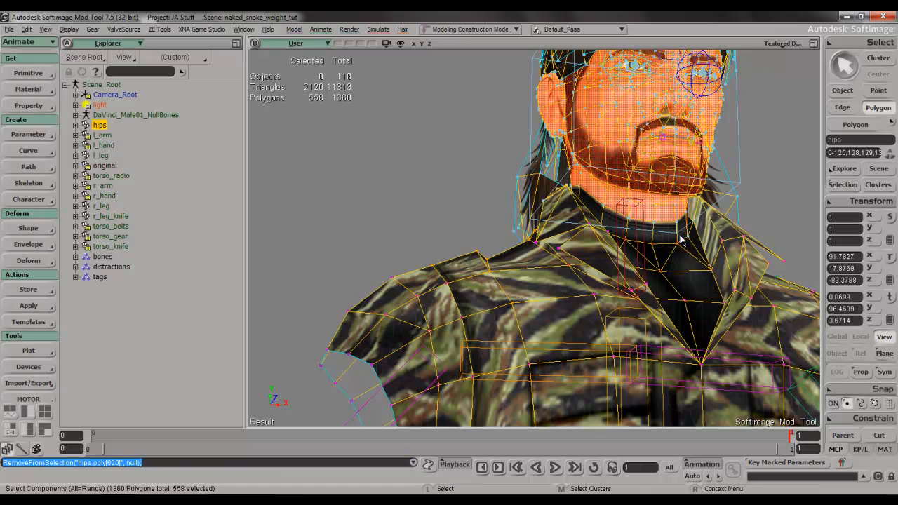
- Deselect the remaining stray polygons around the collar and nape so only face and neck skin is selected
key("s")
right_click_drag(688, 235, 651, 238)
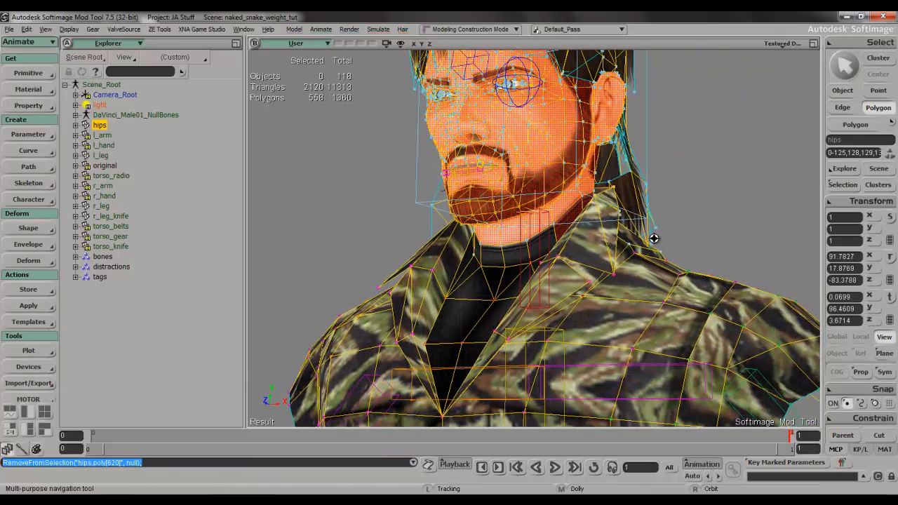
middle_click_drag(652, 239, 635, 253)
right_click_drag(623, 227, 465, 297)
left_click(696, 193, "ctrl+shift")
key("s")
left_click(594, 251, "ctrl+shift")
key("s")
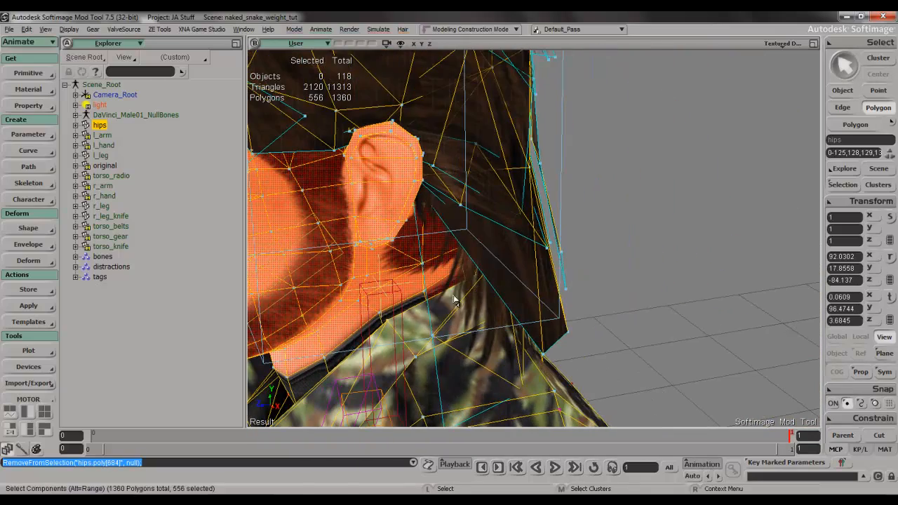
left_click(456, 284, "ctrl+shift")
key("s")
right_click_drag(446, 288, 585, 252)
left_click(524, 251, "ctrl+shift")
key("s")
key("alt+z")
key("s")
scroll(585, 254, "down", 8)
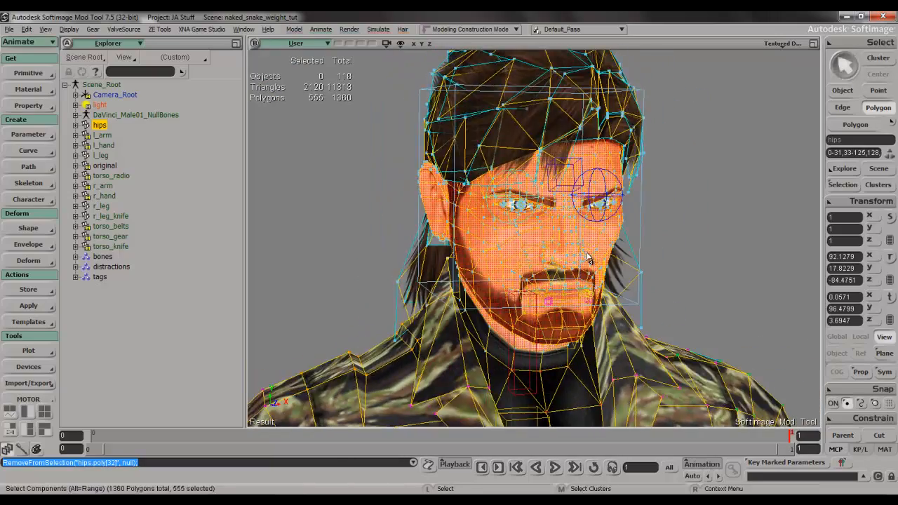
- Grow the face selection onto the chest and add the shoulder and upper back polygons
key("s")
left_click_drag(585, 254, 583, 213)
scroll(583, 249, "up", 4)
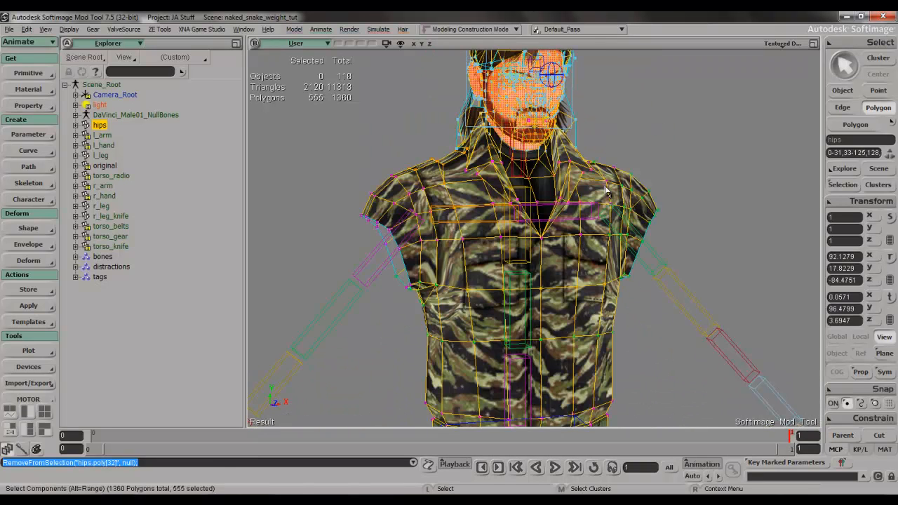
key("plus")
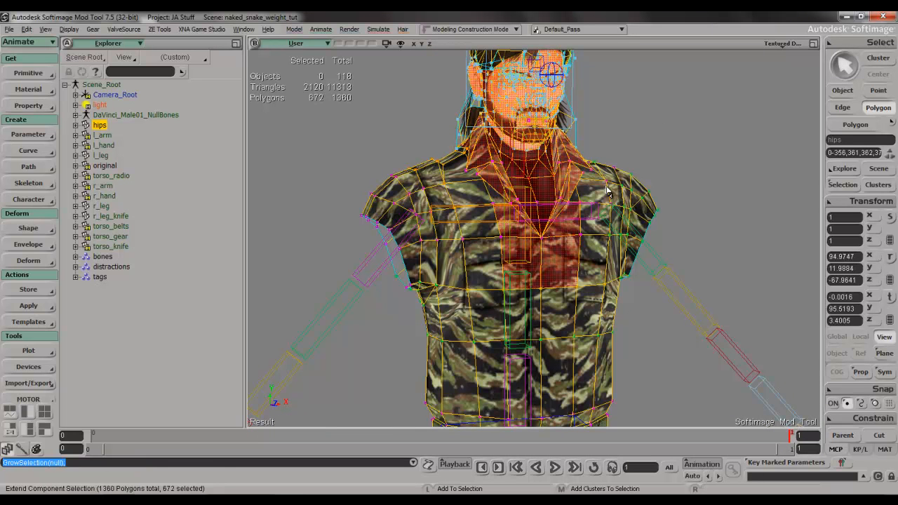
scroll(606, 194, "down", 4)
left_click_drag(606, 194, 603, 153)
key("shift")
left_click(449, 167, "shift")
left_click_drag(449, 167, 567, 156)
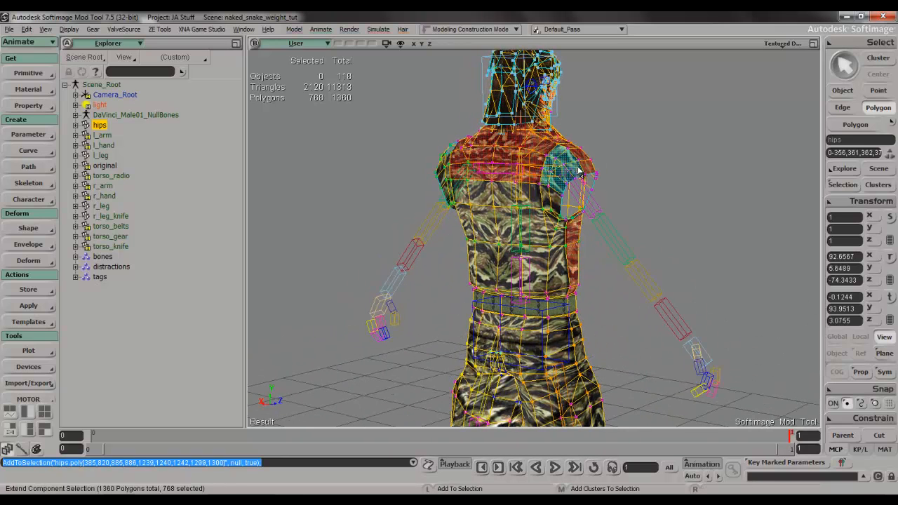
left_click(561, 223, "shift")
left_click_drag(561, 223, 578, 220)
key("u")
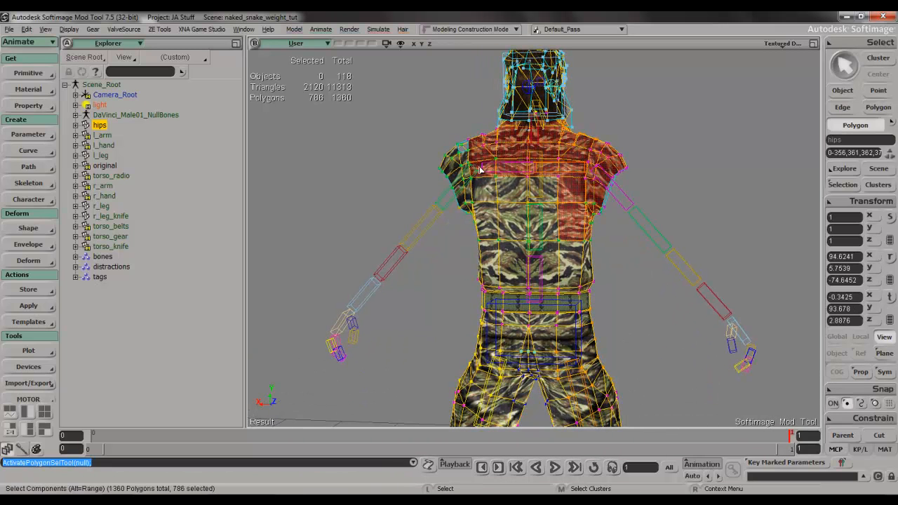
- Add the remaining back, armpit and waist polygons of the shirt to the selection
left_click_drag(549, 249, 613, 258)
key("s")
right_click_drag(596, 246, 588, 230)
scroll(514, 179, "up", 3)
key("s")
key("s")
left_click(627, 220, "shift")
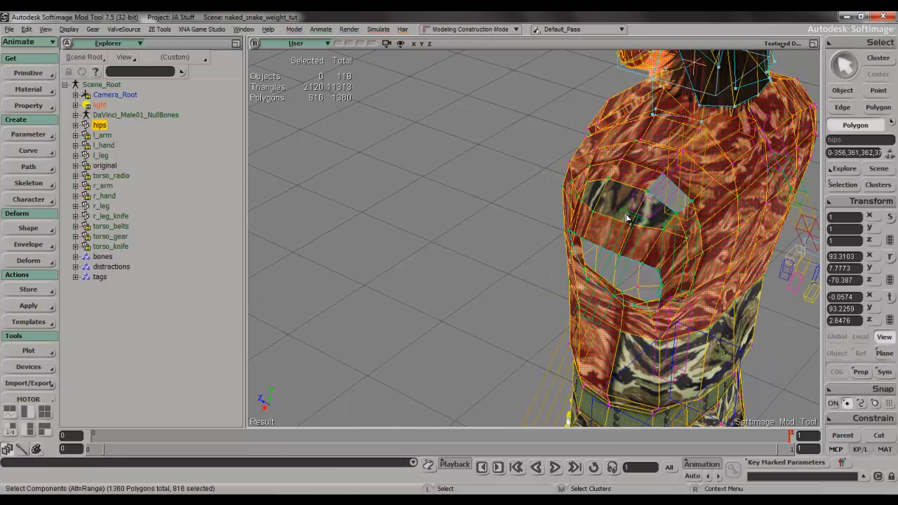
key("s")
right_click_drag(636, 209, 630, 226)
right_click_drag(667, 254, 618, 235)
mouse_move(539, 268)
left_mouse_down("shift")
mouse_move(736, 274)
mouse_move(722, 281)
left_mouse_up("shift")
mouse_move(551, 322)
left_mouse_down("shift")
mouse_move(643, 327)
mouse_move(712, 301)
left_mouse_up("shift")
mouse_move(711, 301)
right_mouse_down()
mouse_move(705, 315)
mouse_move(386, 319)
right_mouse_up()
left_click_drag(385, 319, 399, 274, "shift")
mouse_move(399, 273)
right_mouse_down()
mouse_move(425, 264)
mouse_move(473, 178)
mouse_move(514, 138)
mouse_move(421, 210)
mouse_move(337, 228)
mouse_move(525, 225)
mouse_move(508, 216)
right_mouse_up()
scroll(508, 215, "up", 5)
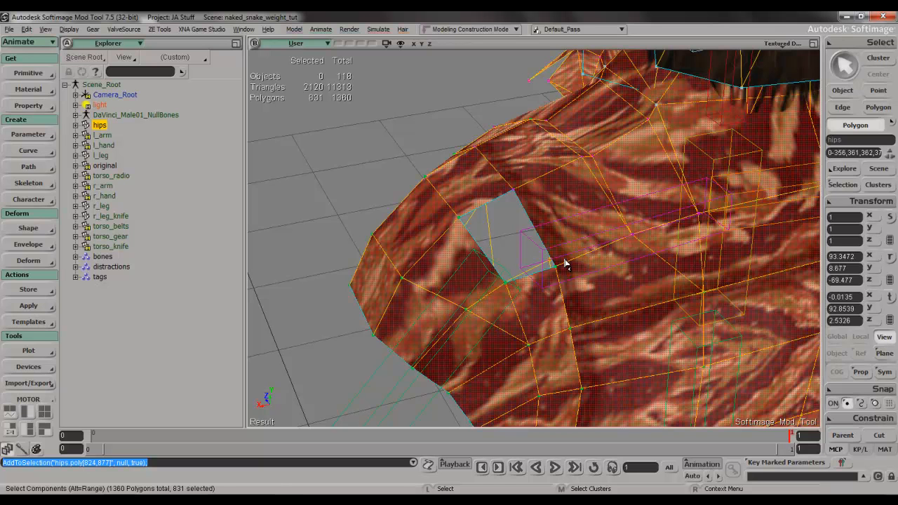
- Fill the hole behind the left shoulder of the hips mesh with a new polygon and clear the selection
key("n")
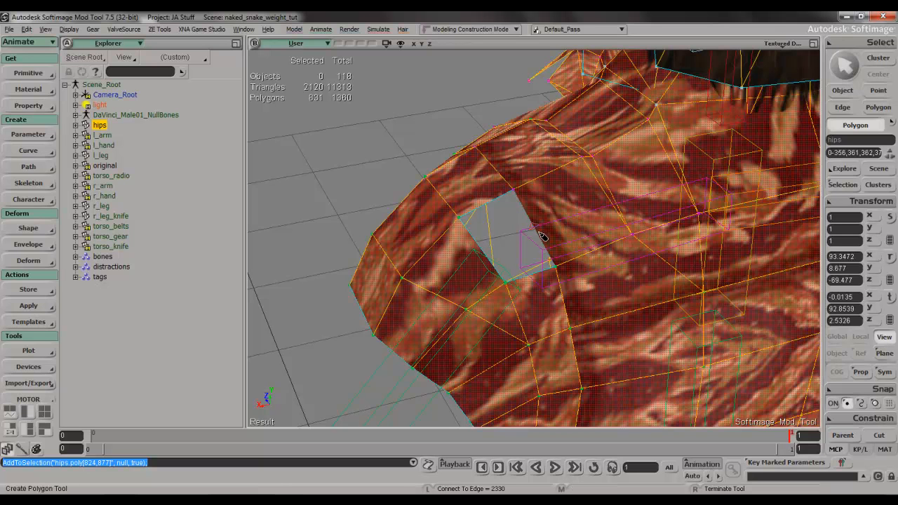
left_click(495, 211)
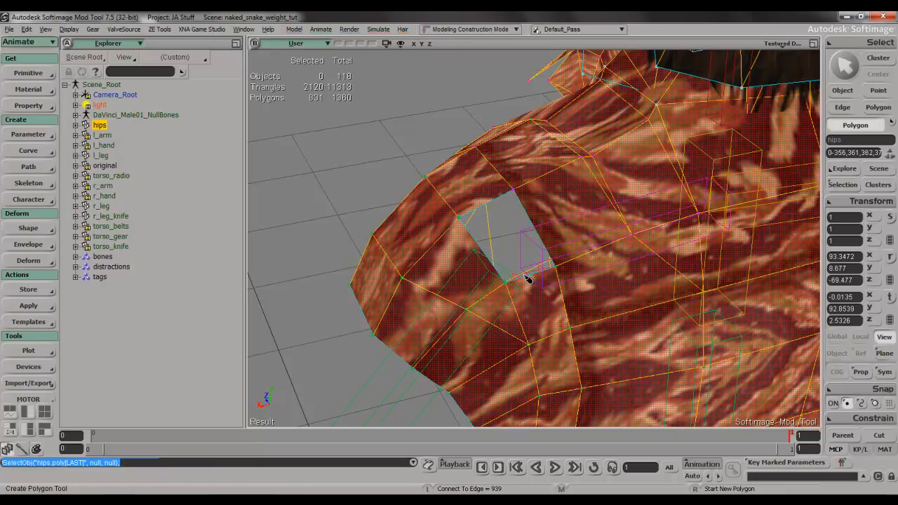
left_click(526, 279)
left_click(357, 172)
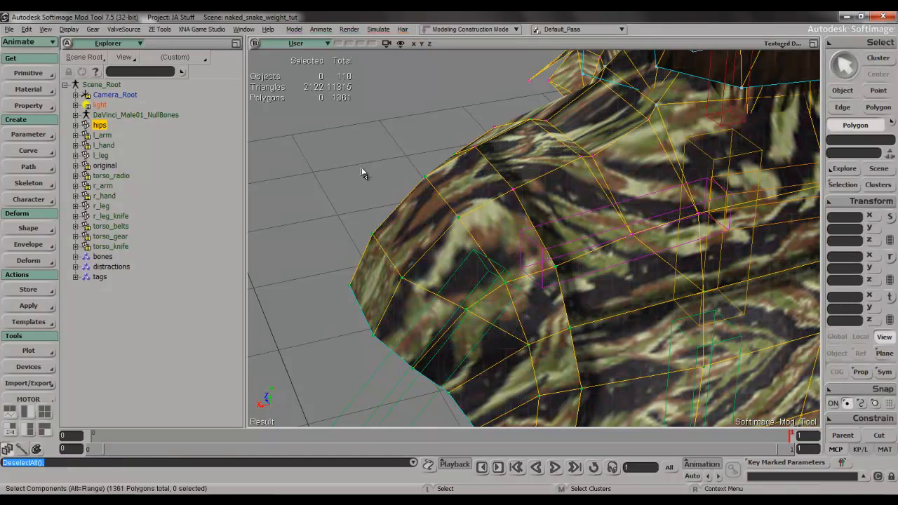
- Select a polygon on the black undershirt and grow the selection until it covers the whole face and torso
middle_click_drag(429, 223, 538, 203)
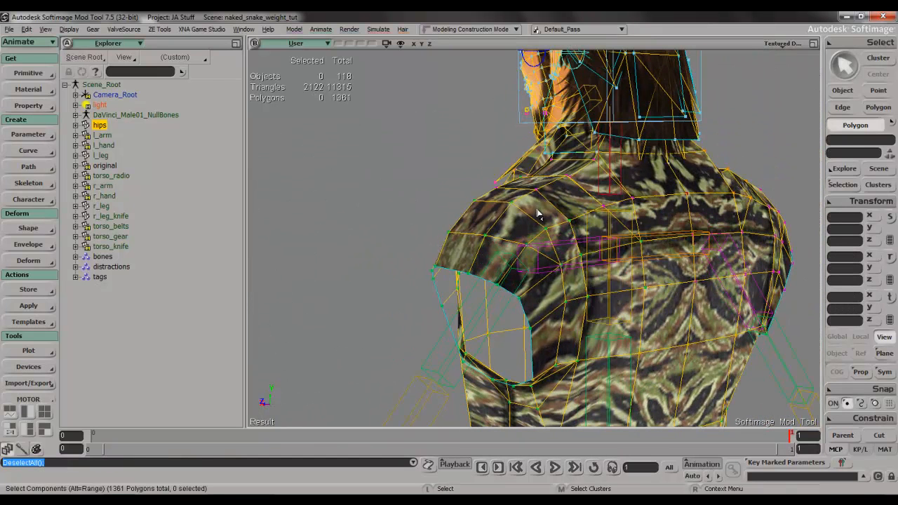
left_click(595, 235)
middle_click_drag(626, 186, 397, 195)
left_click(382, 193)
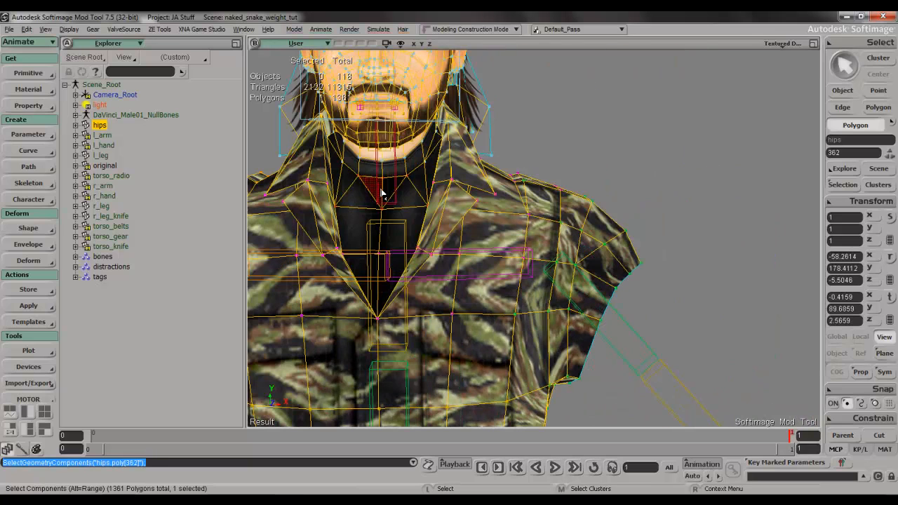
key("alt+equal")
key("alt+equal")
key("alt+equal")
key("alt+equal")
key("alt+equal")
key("alt+equal")
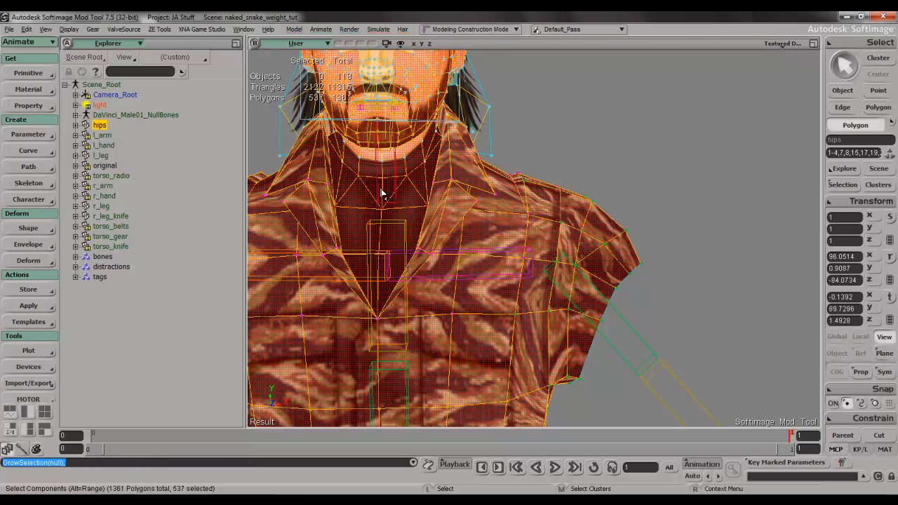
key("s")
middle_click_drag(382, 193, 486, 262)
right_click_drag(487, 262, 430, 260)
left_click_drag(430, 260, 451, 132)
right_click_drag(456, 160, 504, 175)
middle_click_drag(504, 176, 493, 173)
left_click_drag(494, 173, 489, 244)
key("shift+plus")
key("shift+plus")
key("shift+plus")
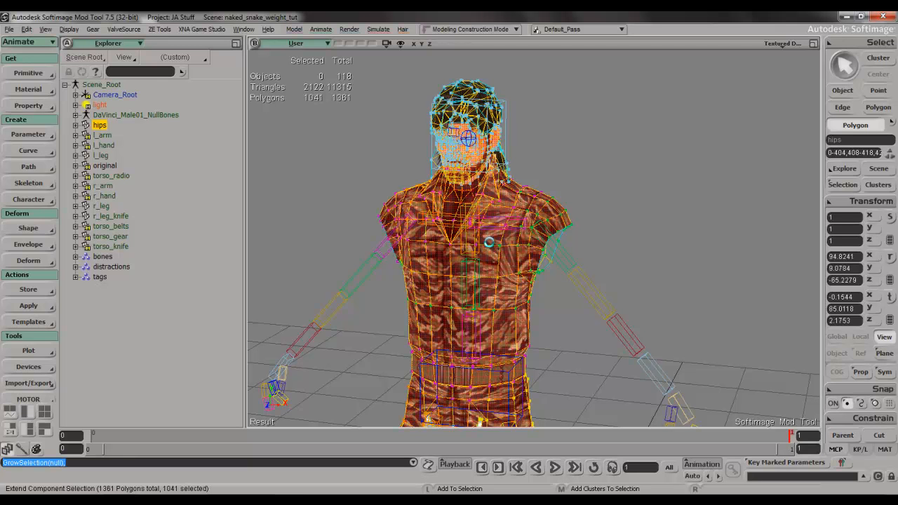
- Deselect the belt and trouser polygons below the shirt
scroll(491, 246, "down", 4)
key("s")
left_click_drag(492, 252, 497, 197)
key("s")
right_click_drag(495, 216, 514, 211)
scroll(515, 211, "up", 4)
key("s")
left_click_drag(499, 185, 514, 231)
key("y")
left_click_drag(598, 387, 355, 141, "ctrl+shift")
- Check the selection from the side and extract the face and torso polygons from the hips mesh with the delete option
key("s")
right_click_drag(379, 144, 457, 227)
scroll(469, 259, "up", 3)
key("s")
scroll(473, 256, "up", 5)
scroll(477, 289, "up", 2)
right_click_drag(501, 274, 523, 283)
scroll(523, 285, "down", 5)
key("s")
right_click_drag(543, 245, 525, 251)
right_click(525, 251)
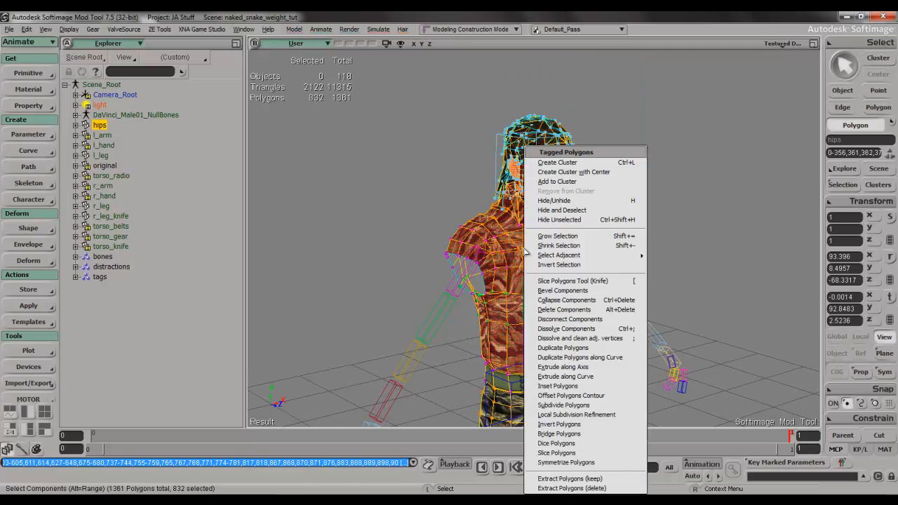
left_click(572, 487)
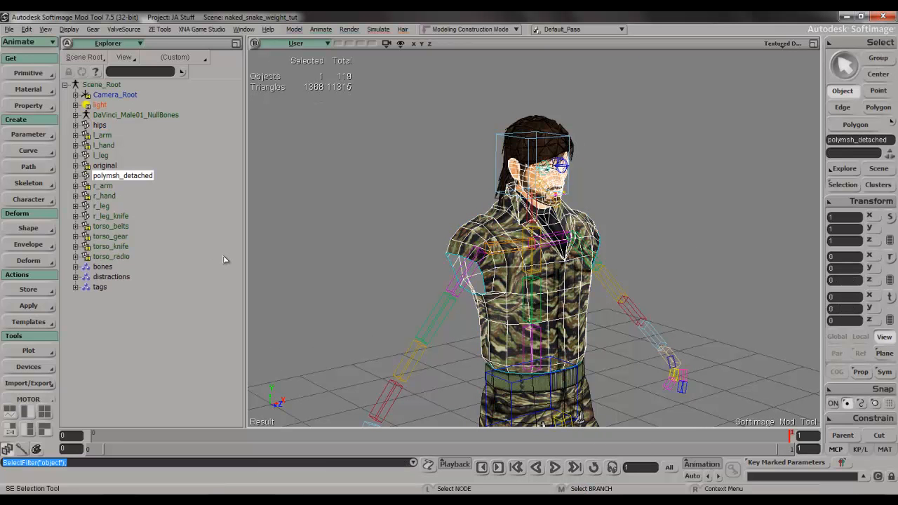
- Rename the extracted face and shirt mesh as torso
key("t")
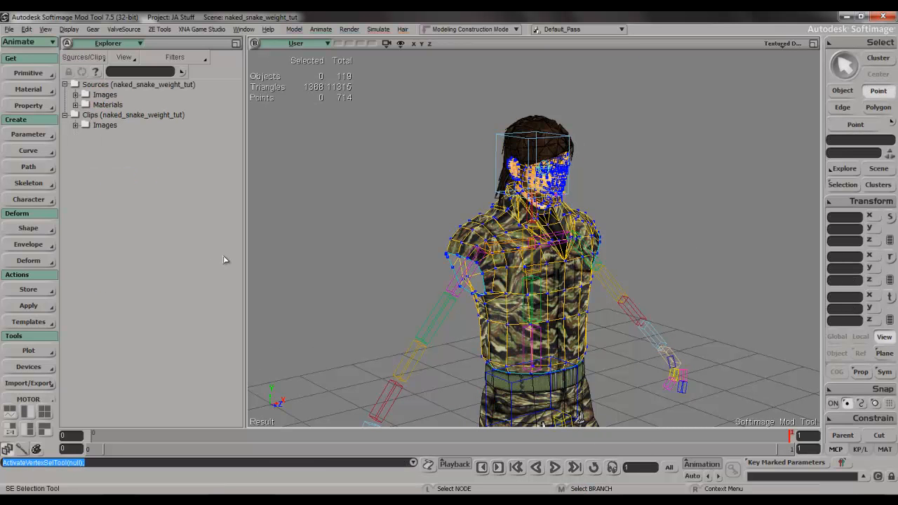
key("s")
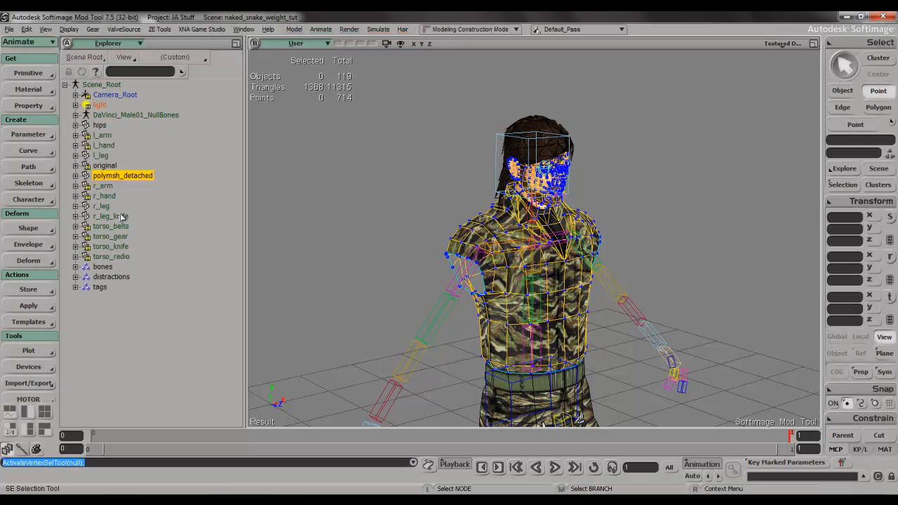
key("space")
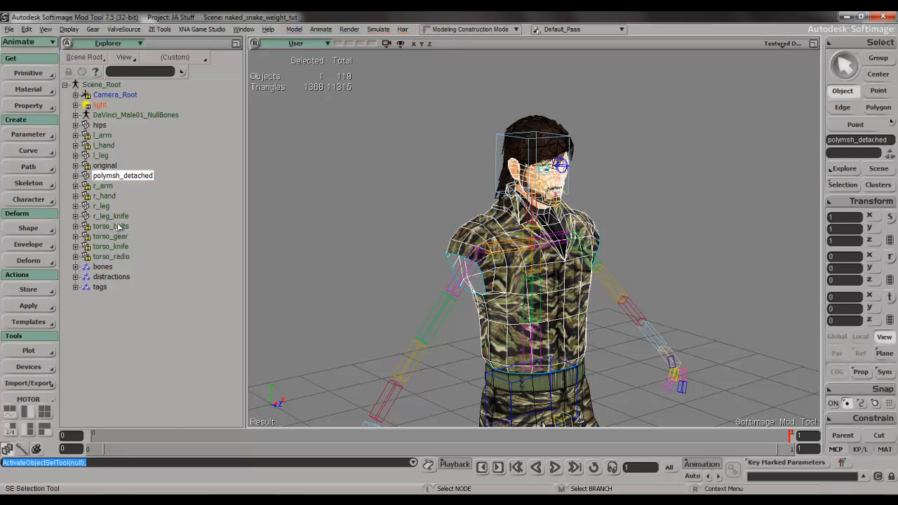
key("F2")
type("torso")
key("Return")
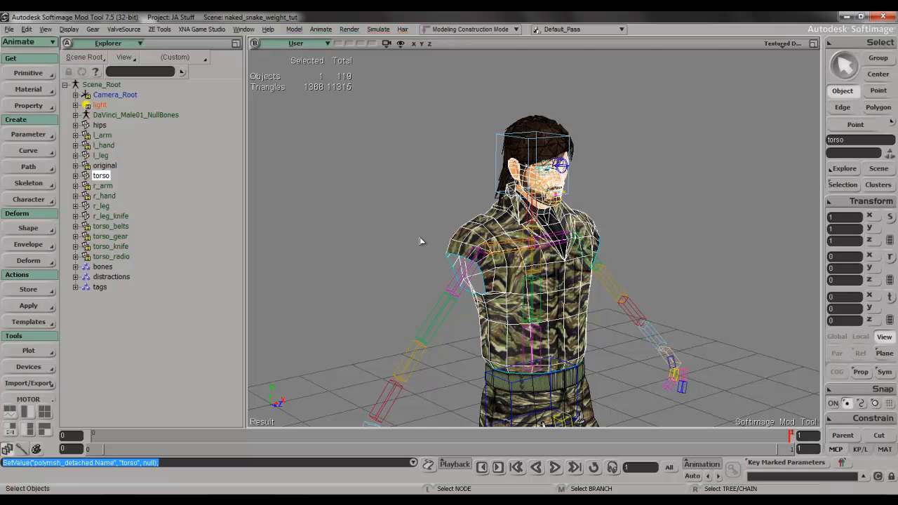
key("s")
right_click_drag(586, 247, 587, 255)
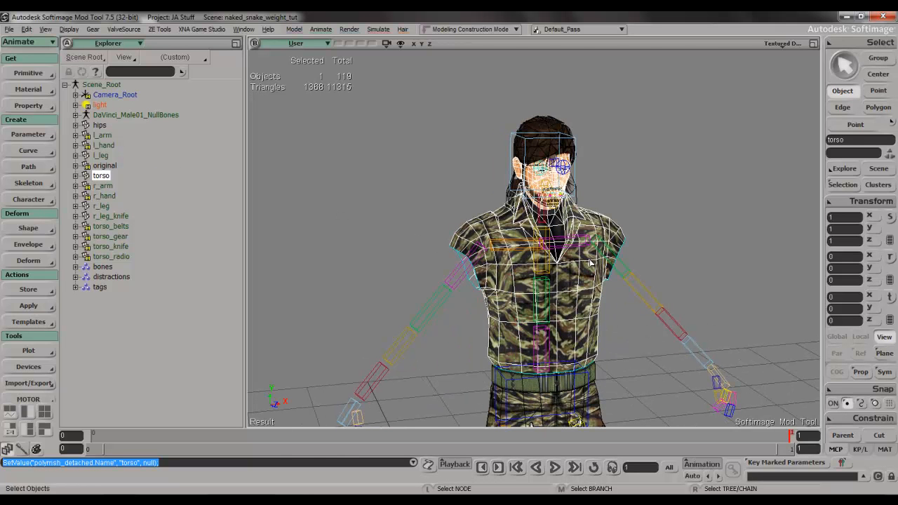
- Select the hips mesh and all of its polygons
left_click(547, 131)
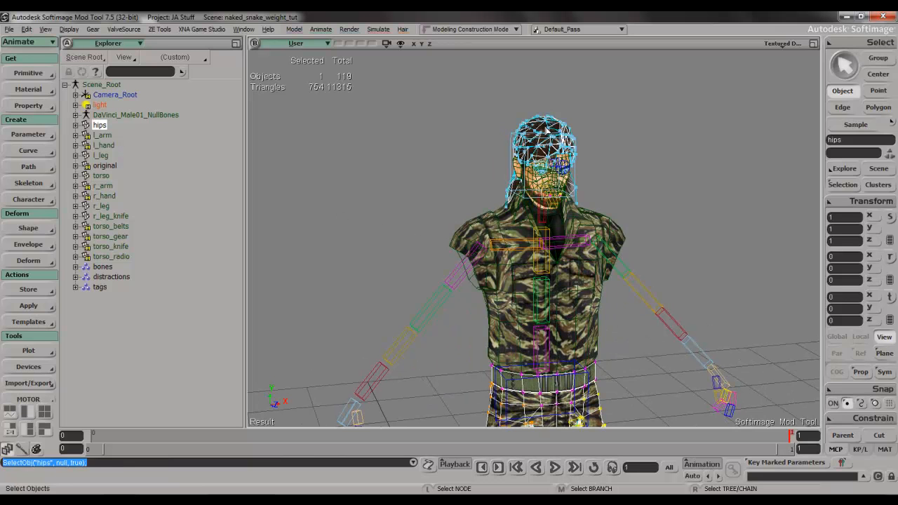
key("u")
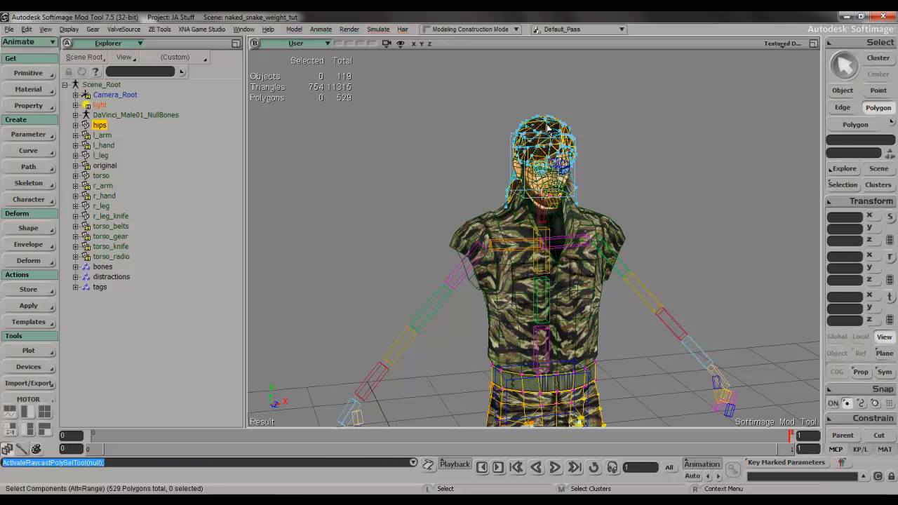
key("ctrl+a")
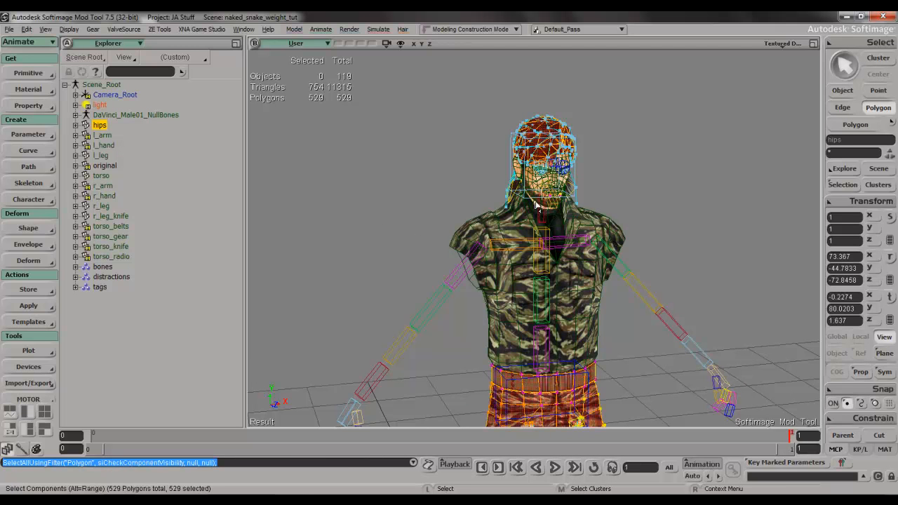
- Try to isolate the hair polygons with a rectangular selection around the head and inspect the selection up close
scroll(535, 205, "down", 2)
key("y")
left_click_drag(439, 103, 648, 290)
scroll(643, 286, "up", 2)
key("s")
right_click_drag(602, 279, 575, 263)
right_click(573, 263)
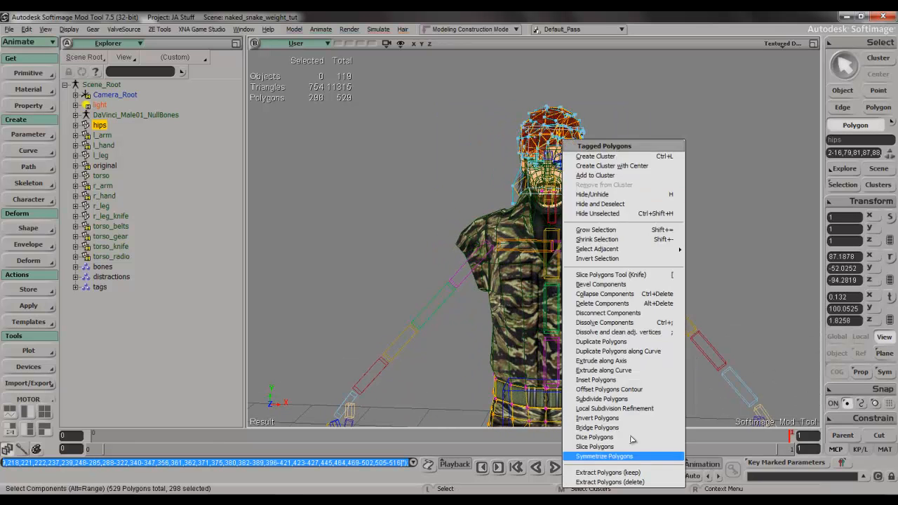
key("Escape")
key("s")
right_click_drag(659, 145, 631, 182)
scroll(622, 198, "up", 2)
left_click_drag(621, 199, 613, 248)
scroll(613, 248, "up", 2)
key("s")
right_click_drag(613, 248, 625, 230)
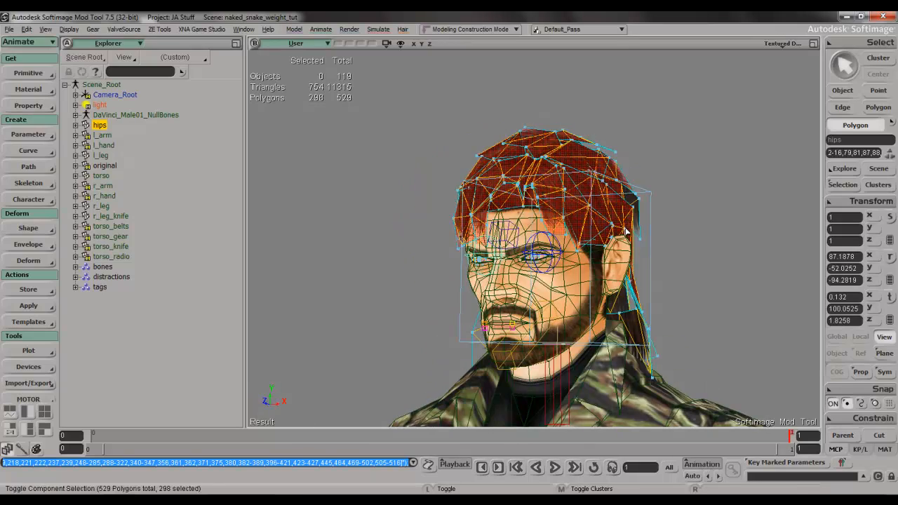
- Select all polygons of the hips mesh and deselect the belt and trouser polygons, leaving the head polygons selected
key("ctrl+a")
scroll(625, 230, "down", 3)
scroll(624, 231, "down", 5)
key("s")
left_click_drag(621, 231, 613, 144)
right_click_drag(613, 145, 625, 190)
left_click_drag(597, 288, 597, 251)
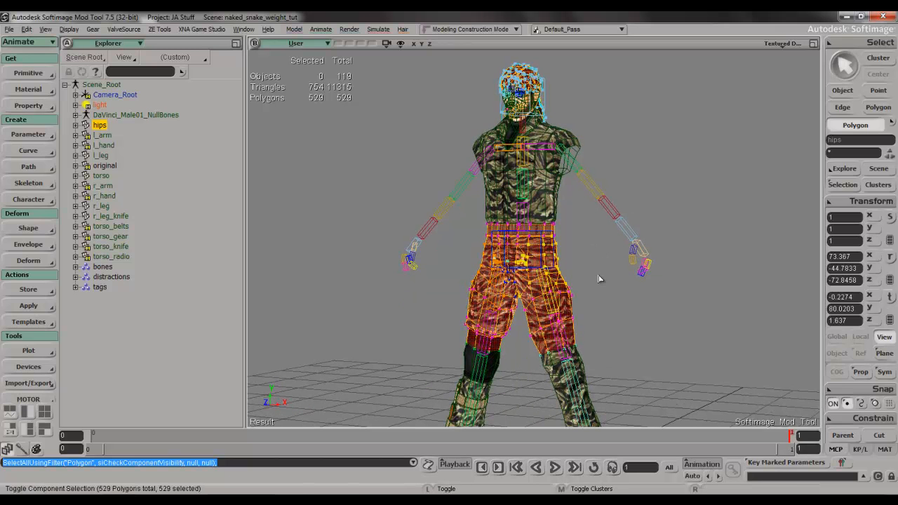
left_click_drag(535, 339, 414, 209, "ctrl+shift")
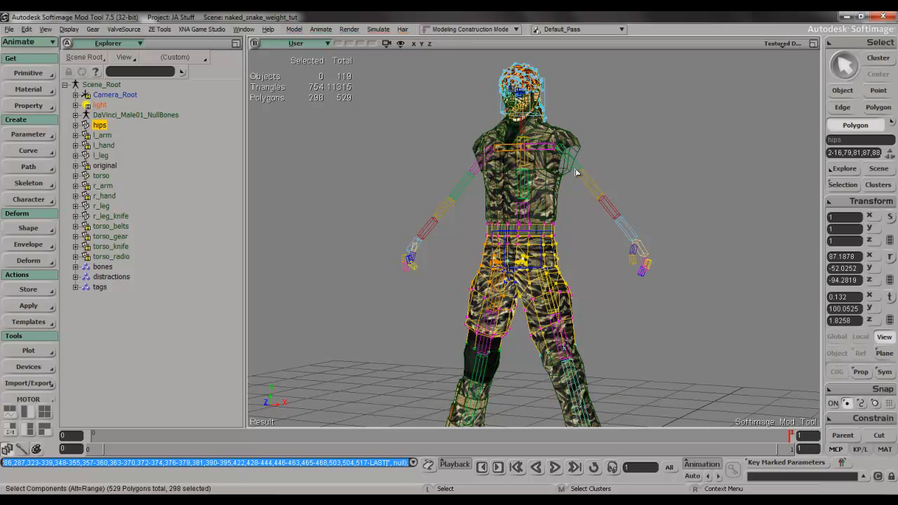
- Extract the selected head polygons with the delete option and rename the new mesh as head hair
right_click(528, 91)
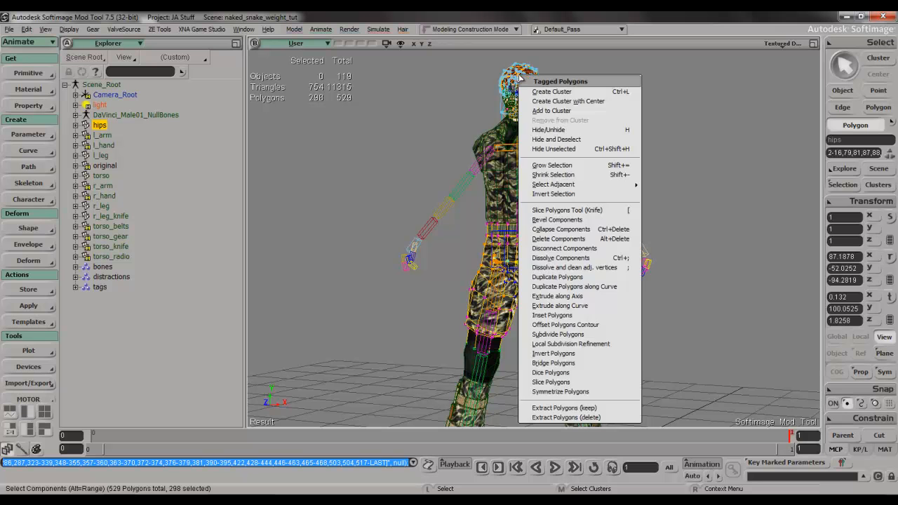
left_click(561, 415)
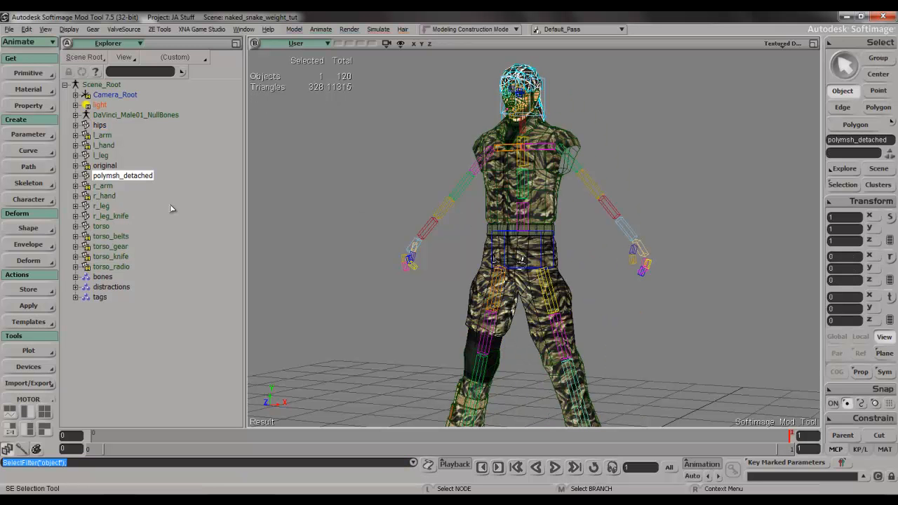
key("F2")
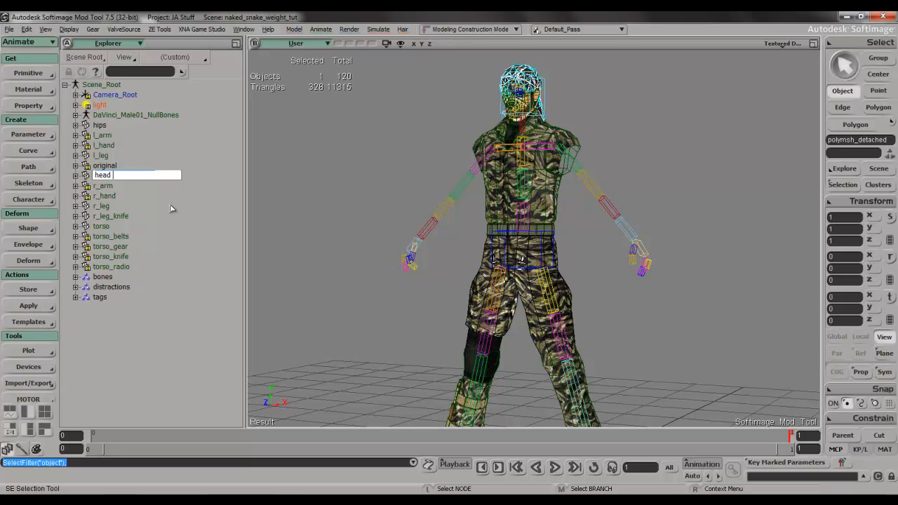
type("head hair")
key("Return")
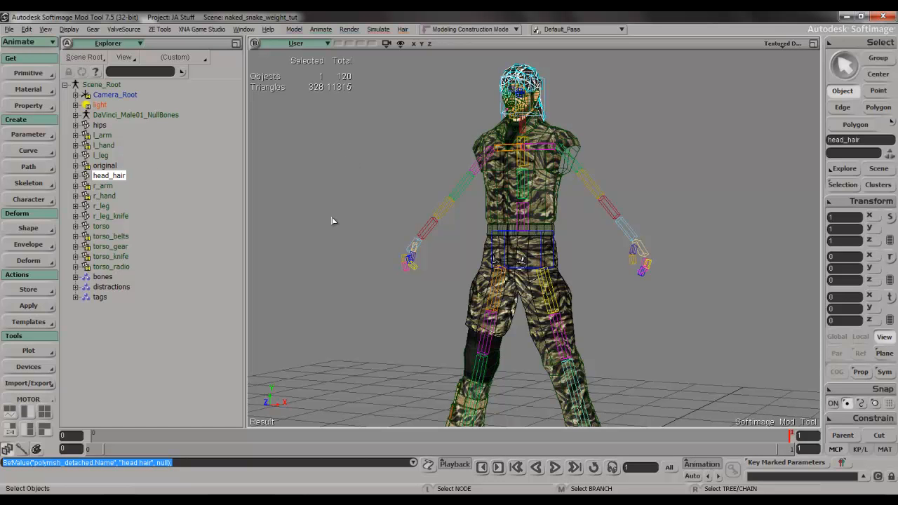
- Frame the head and hide the head_hair mesh
key("f")
key("space")
left_click(623, 238)
key("s")
left_click_drag(616, 280, 611, 189)
key("space")
left_click(573, 265)
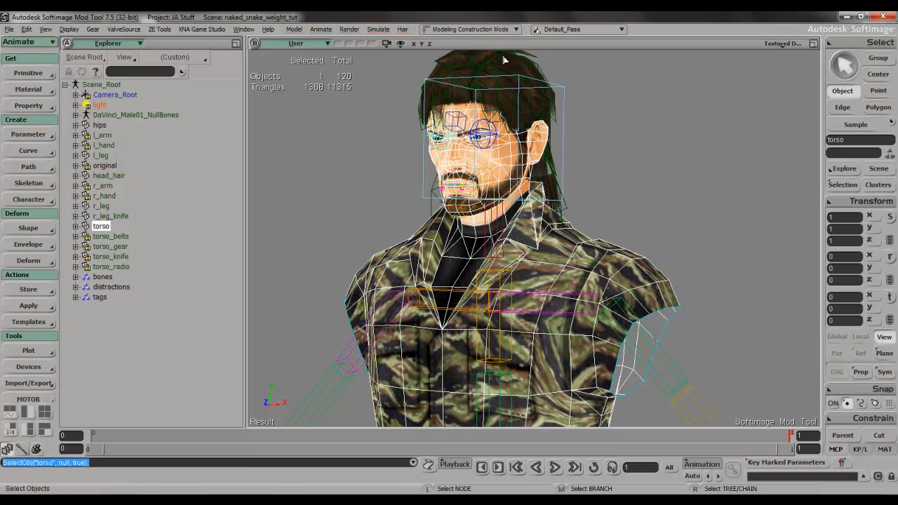
left_click(117, 176)
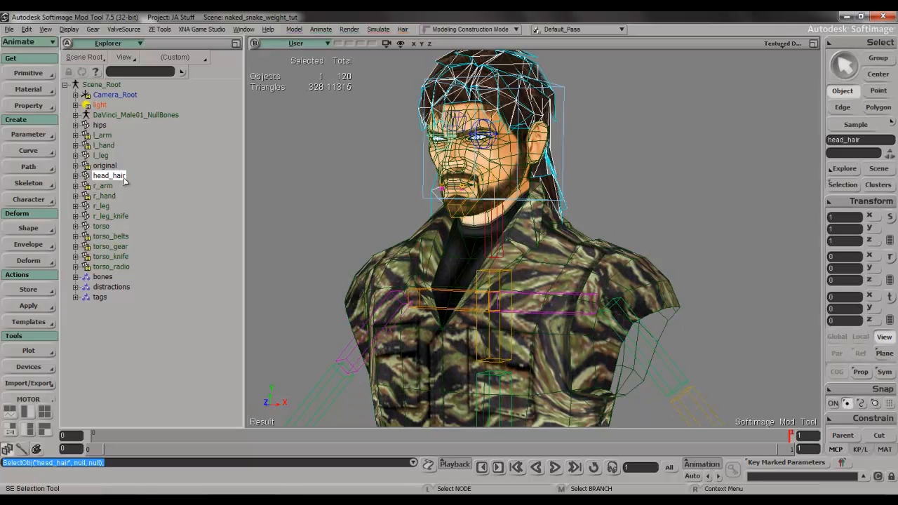
key("h")
- Examine the face and eye sockets of the torso mesh up close in polygon mode
key("s")
right_click_drag(548, 156, 525, 148)
left_click(516, 164)
key("s")
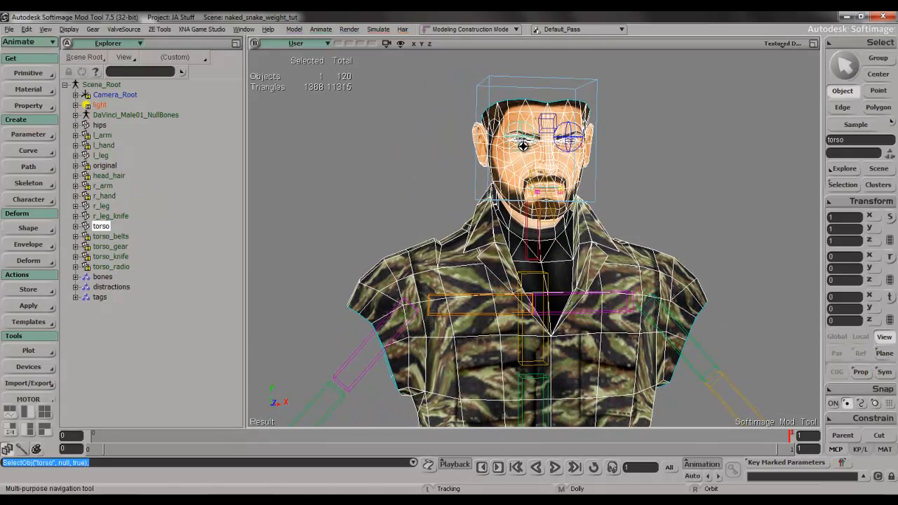
key("u")
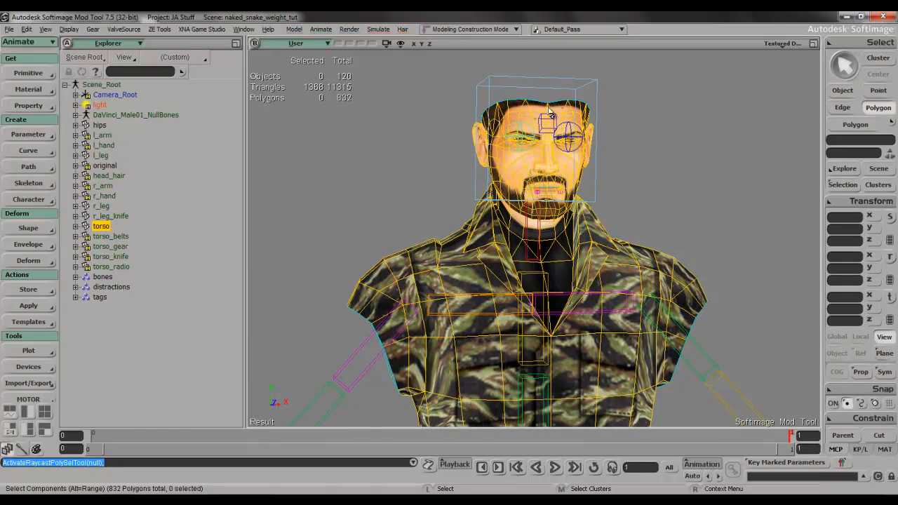
scroll(557, 112, "up", 5)
key("s")
left_click_drag(556, 119, 554, 254)
right_click_drag(554, 255, 597, 257)
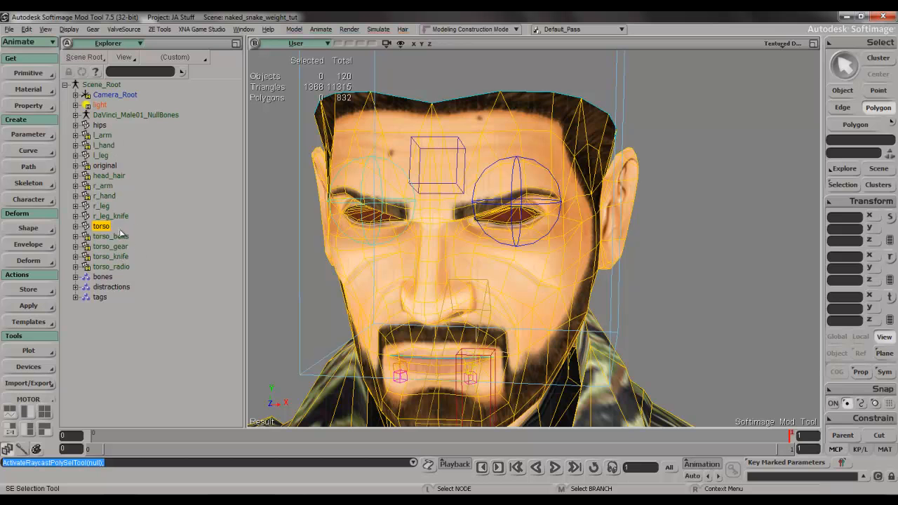
scroll(421, 291, "down", 5)
right_click_drag(365, 292, 478, 223)
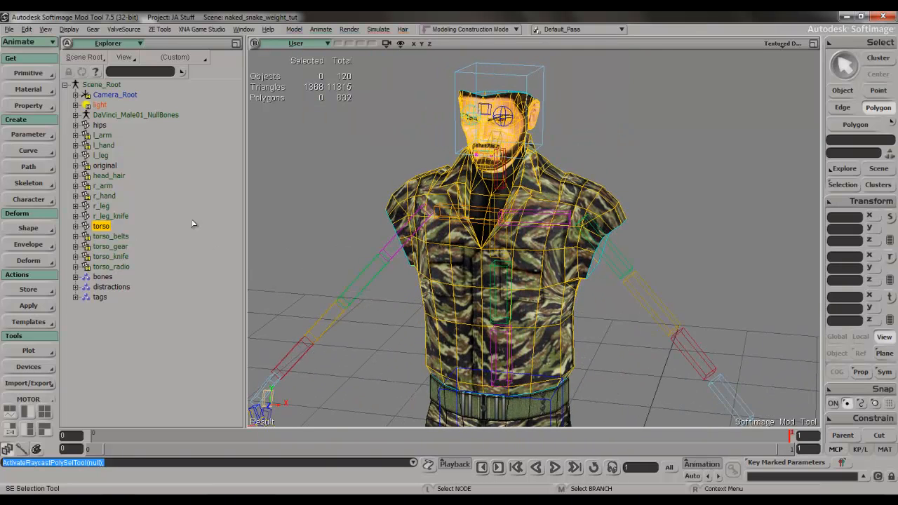
- Hide the torso mesh and check the r_leg_knife and torso_belts meshes
left_click(103, 227)
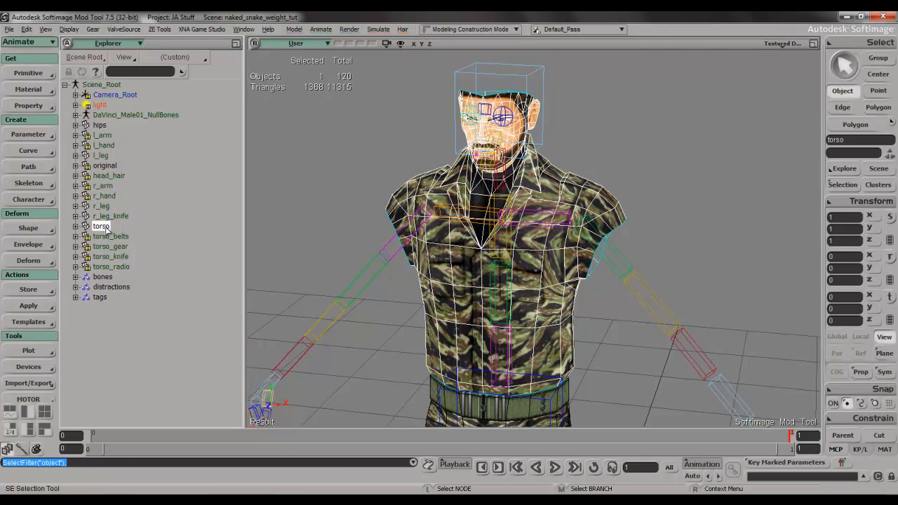
key("h")
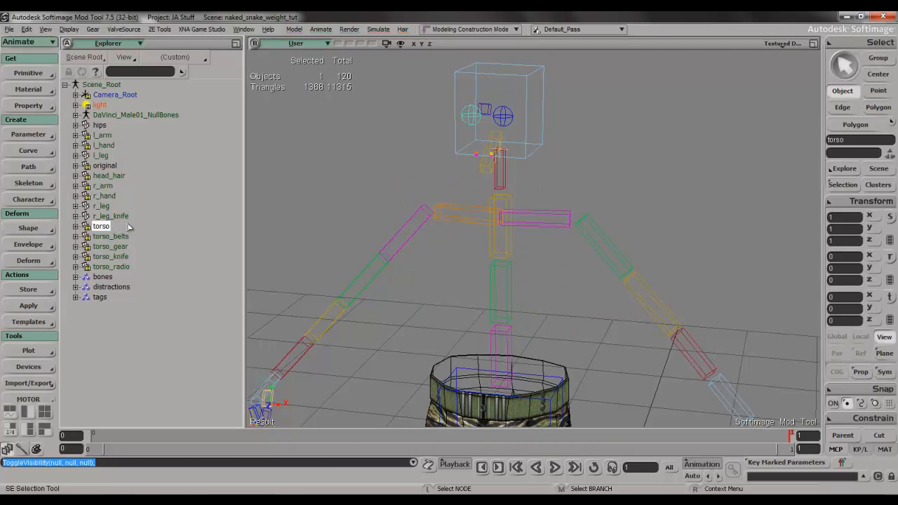
left_click(126, 217)
right_click_drag(581, 207, 517, 230)
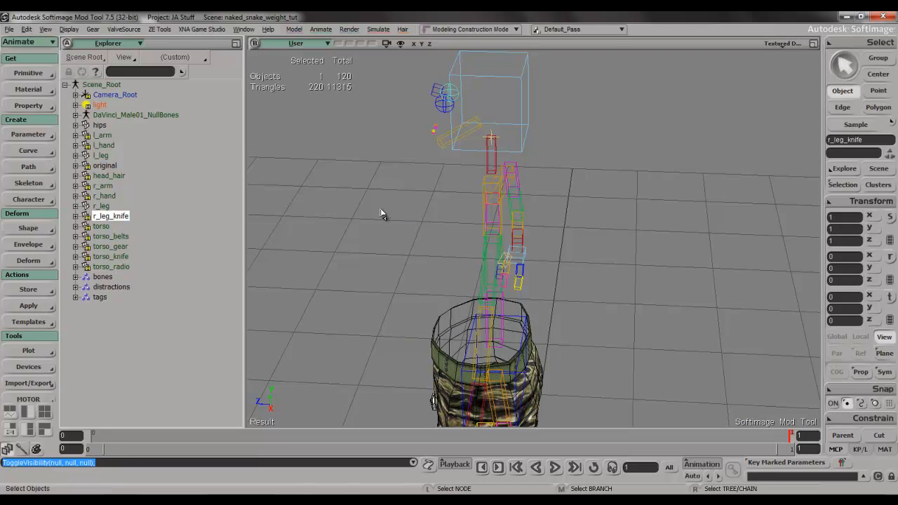
left_click(112, 236)
key("h")
right_click_drag(574, 193, 515, 192)
key("h")
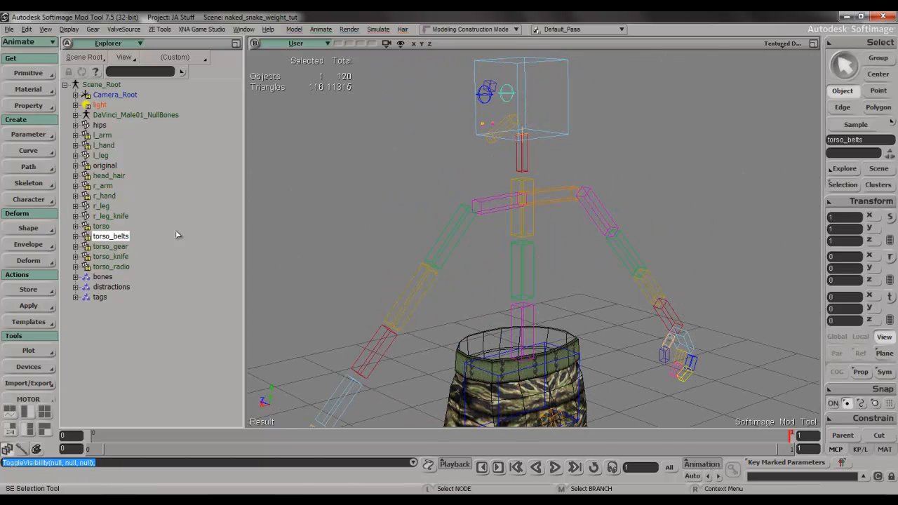
- Toggle the visibility of torso_gear, torso_knife and torso_radio to check what each mesh contains
left_click(112, 247)
key("h")
key("h")
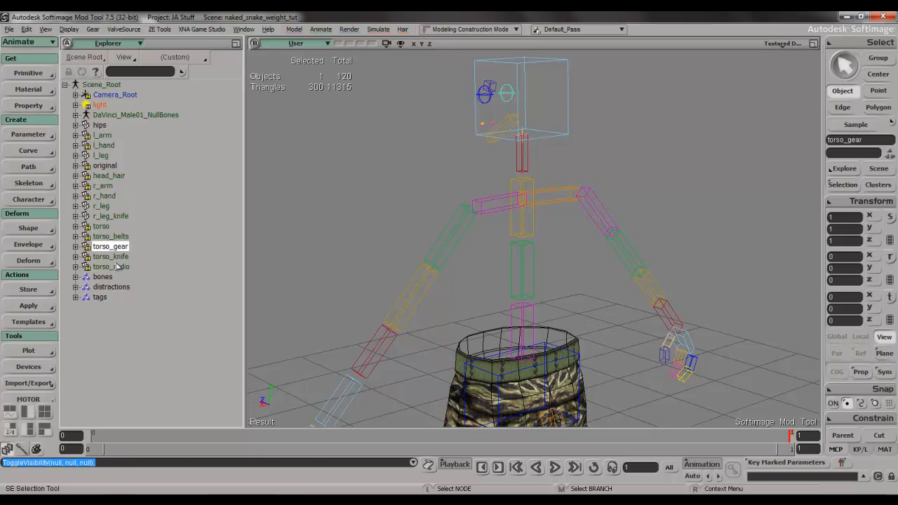
left_click(120, 256)
key("h")
key("h")
left_click(116, 267)
key("h")
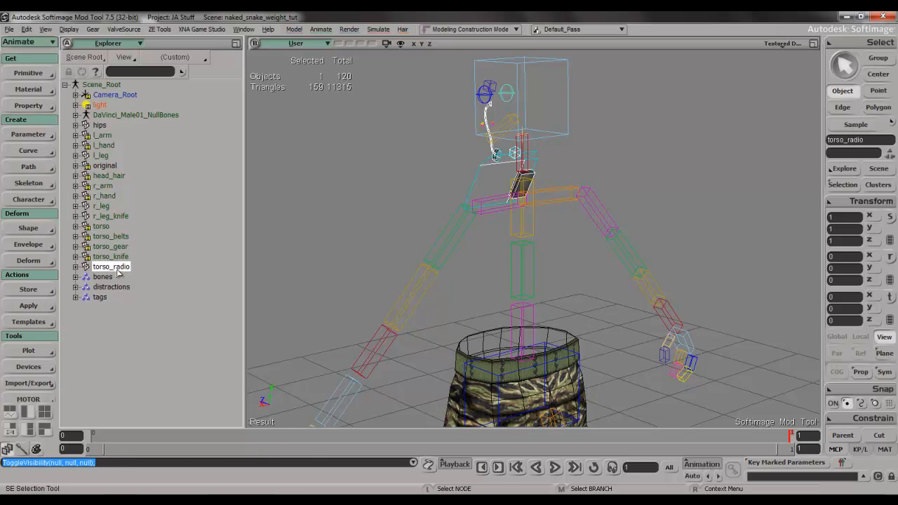
right_click_drag(283, 242, 437, 257)
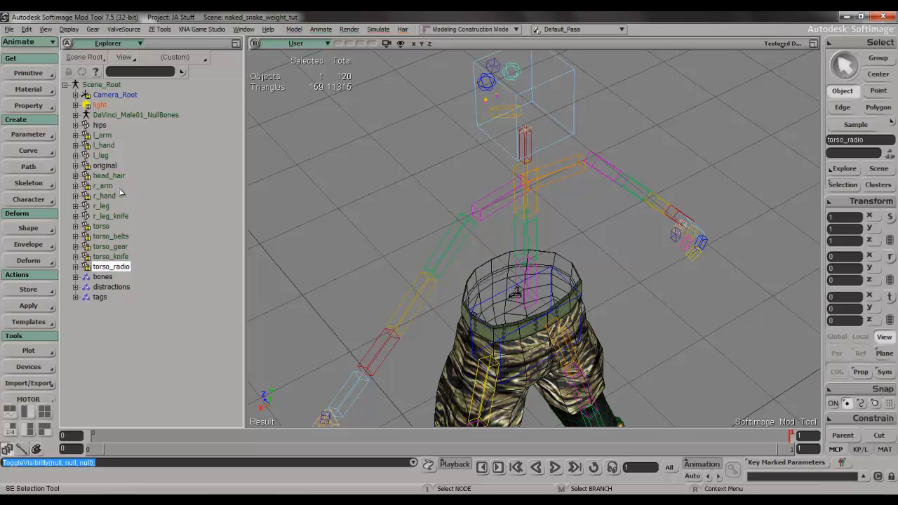
- Toggle the visibility of the arm, hand and head_hair meshes one by one to check for the eyes
left_click(105, 139)
key("h")
key("h")
left_click(103, 146)
key("h")
key("h")
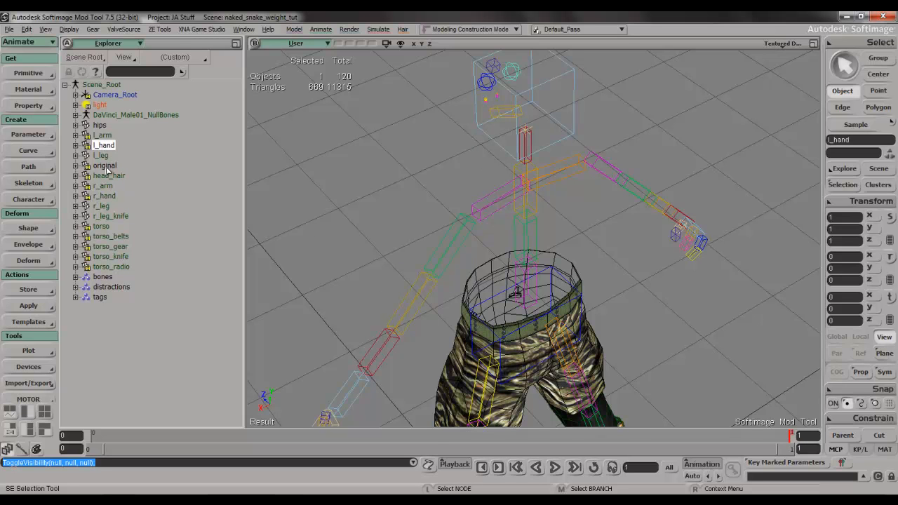
left_click(108, 175)
key("h")
key("h")
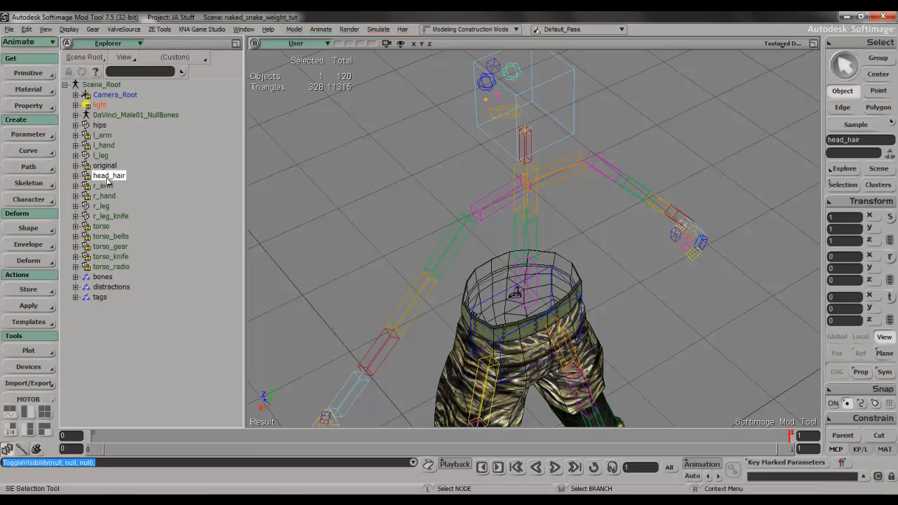
left_click(103, 186)
key("h")
key("h")
left_click(105, 196)
key("h")
key("h")
- Recheck the torso, torso_belts, torso_gear, torso_knife and torso_radio meshes by toggling each one's visibility
left_click(102, 206)
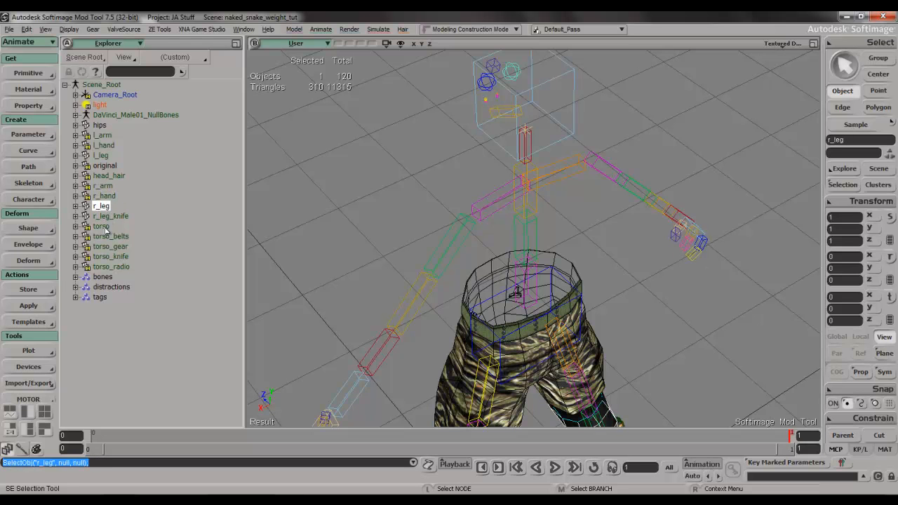
left_click(101, 226)
key("h")
key("h")
left_click(106, 237)
key("h")
key("h")
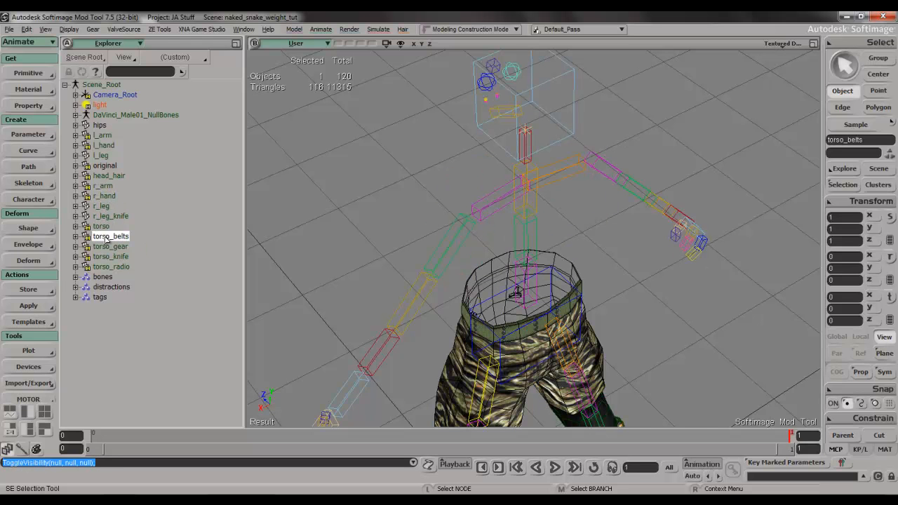
left_click(104, 247)
key("h")
key("h")
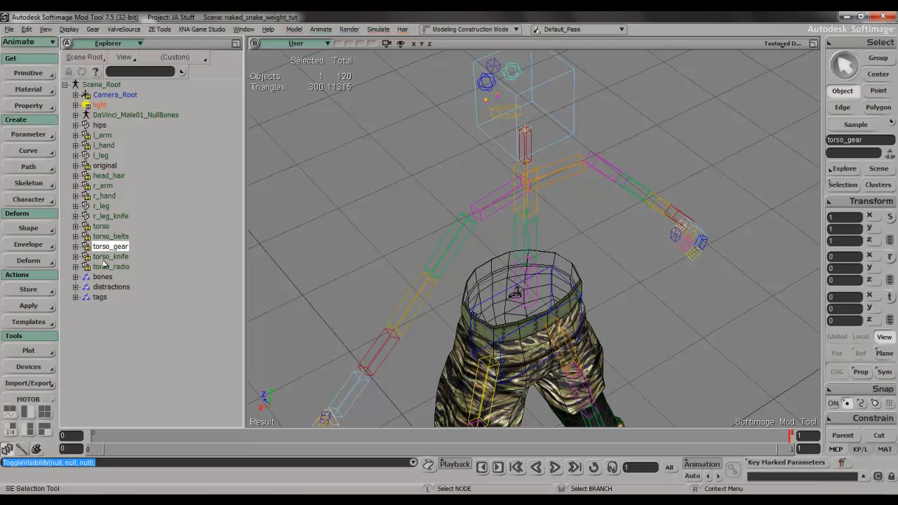
left_click(104, 258)
key("h")
key("h")
left_click(106, 266)
key("h")
key("h")
key("s")
right_click_drag(395, 165, 495, 130)
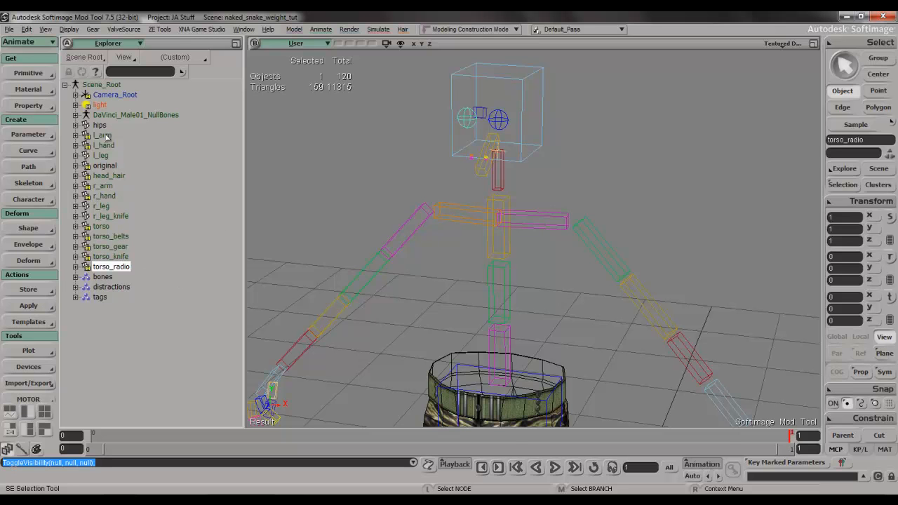
- Unhide the head_hair mesh and bring its eyeballs into a close front view
left_click(111, 176)
key("h")
key("s")
middle_click_drag(431, 176, 458, 191)
left_click_drag(458, 191, 471, 343)
right_click_drag(471, 342, 481, 334)
scroll(481, 334, "up", 4)
key("s")
left_click_drag(481, 334, 467, 292)
right_click_drag(466, 291, 450, 320)
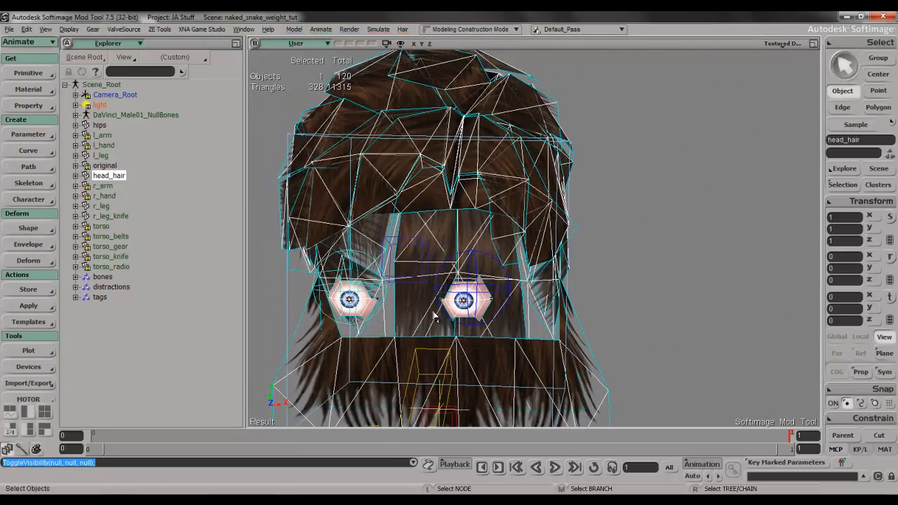
- Select a polygon on each eyeball, grow the selection over both eyes, and extract them from head_hair with the delete option
key("y")
left_click(359, 310)
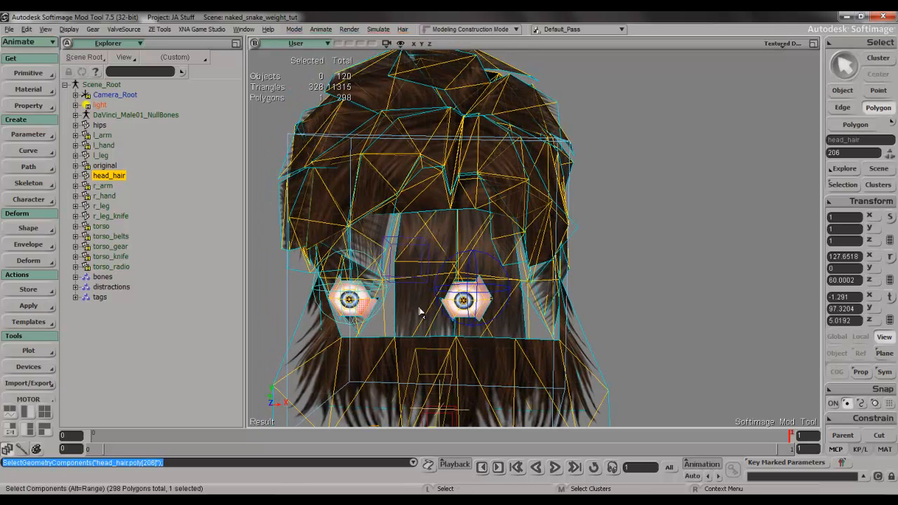
left_click(461, 303, "shift")
key("plus")
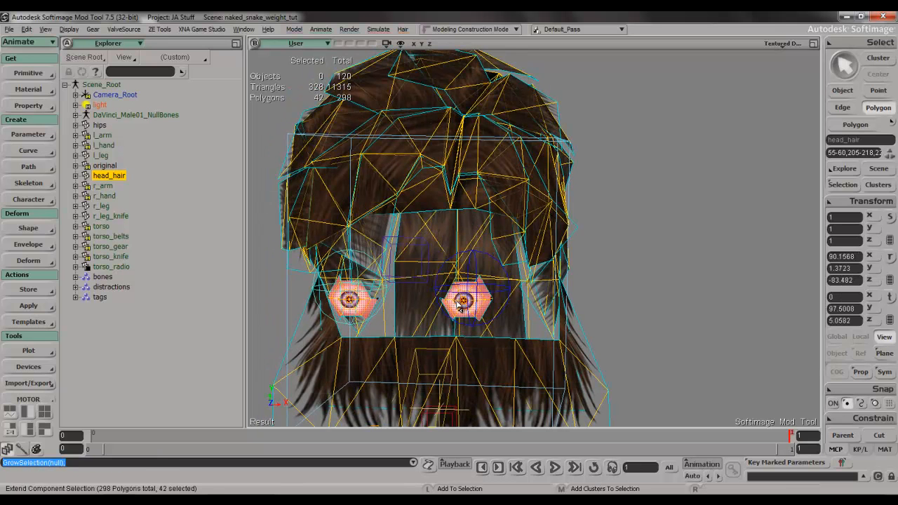
right_click(460, 305)
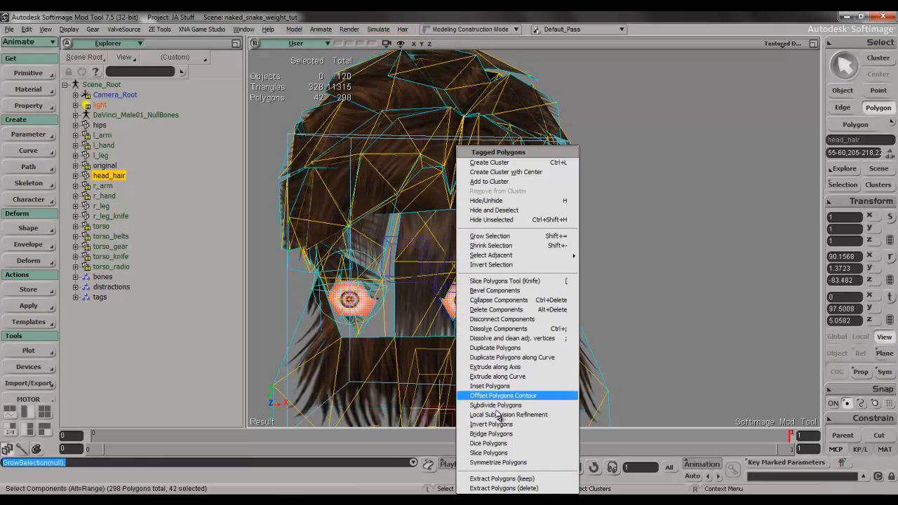
left_click(521, 489)
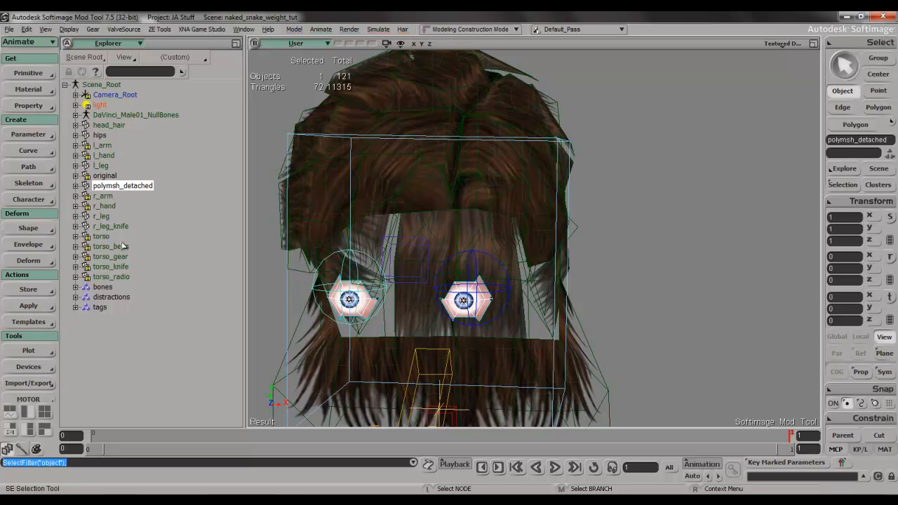
- Hide the head_hair mesh and unhide the torso mesh so the face surrounds the detached eyes
left_click(369, 108)
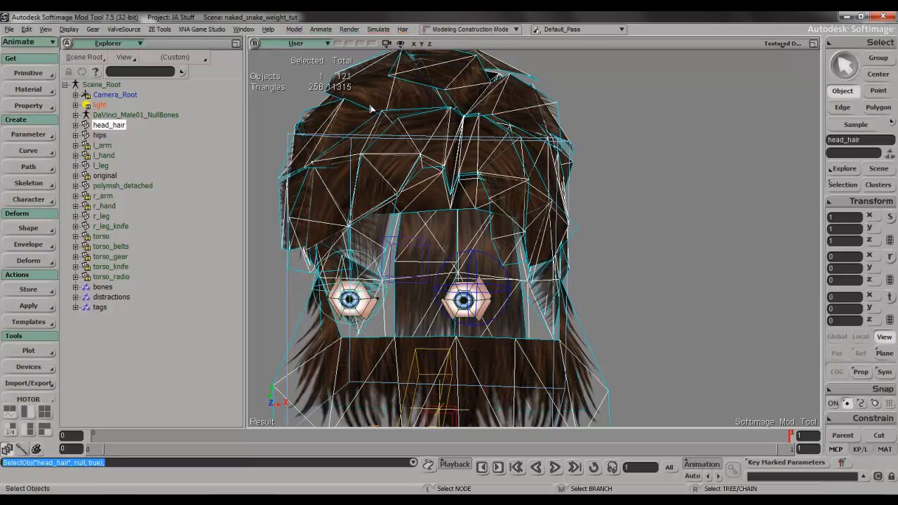
key("h")
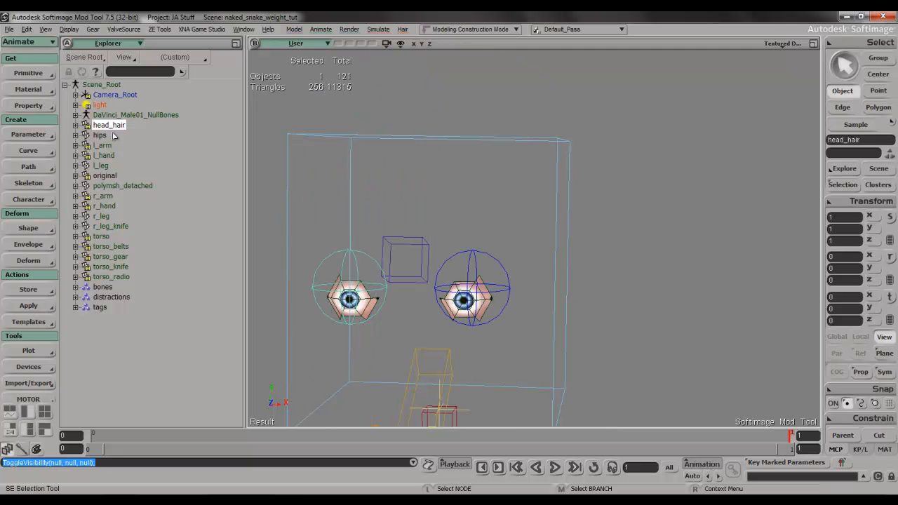
left_click(104, 238)
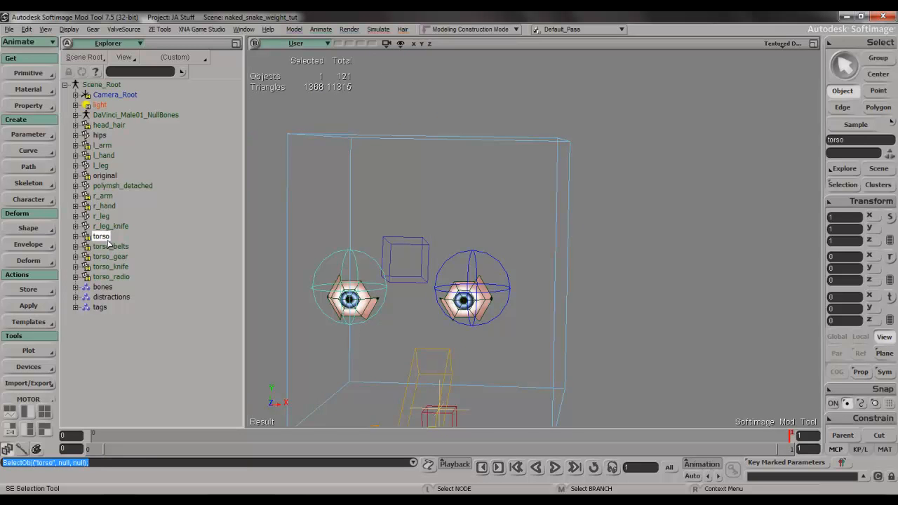
key("h")
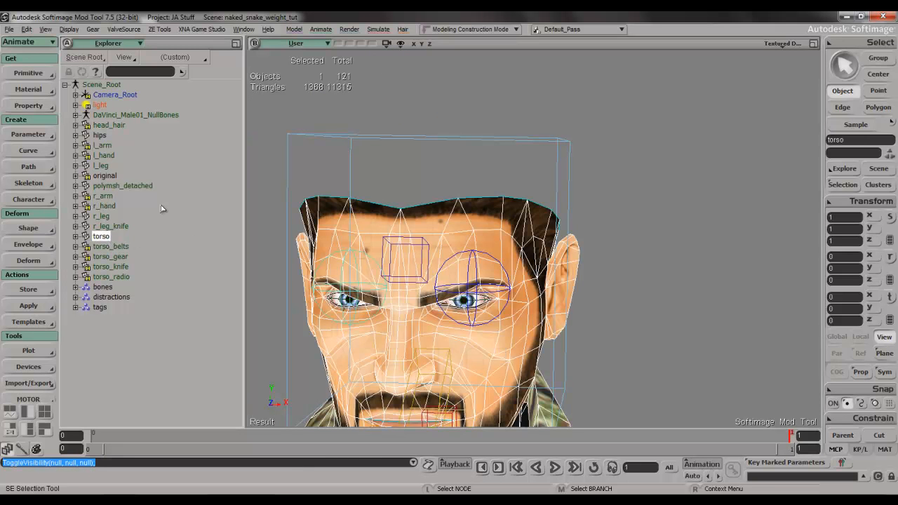
- Merge the detached eyes mesh and the torso mesh into one polygon mesh
left_click(144, 187, "ctrl")
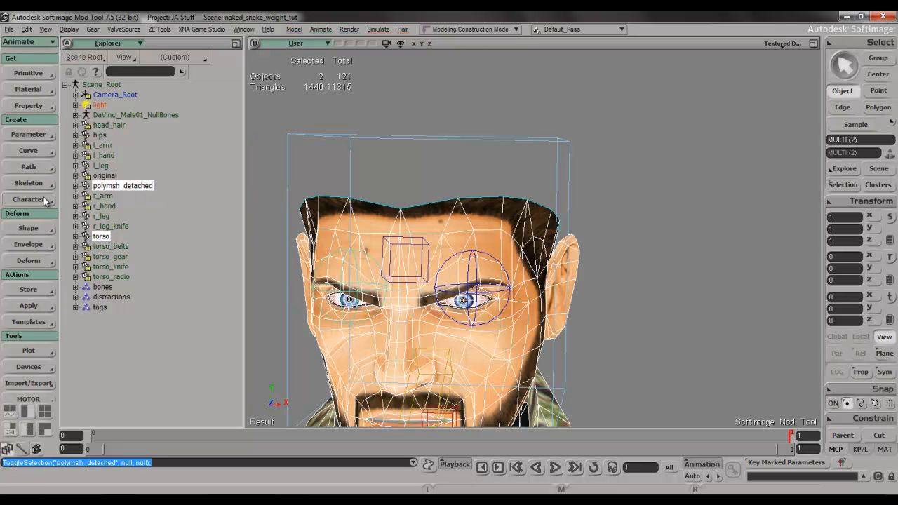
key("1")
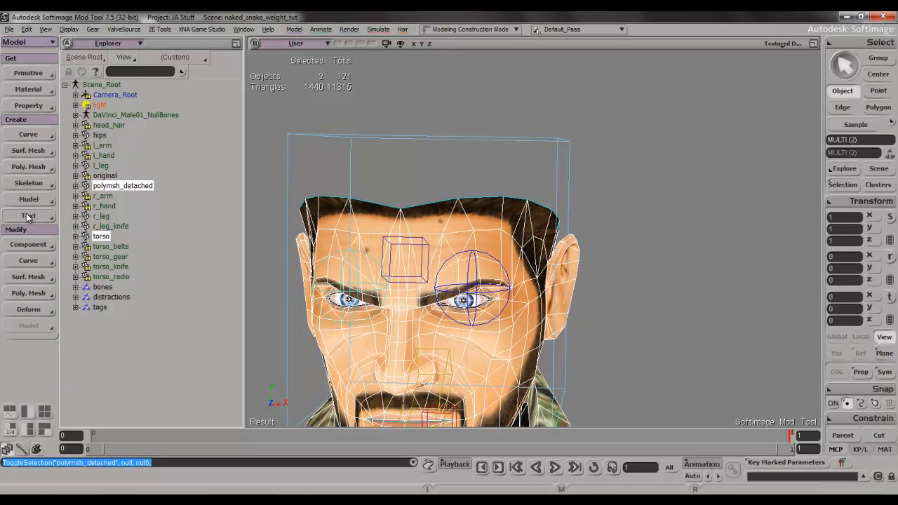
left_click(36, 169)
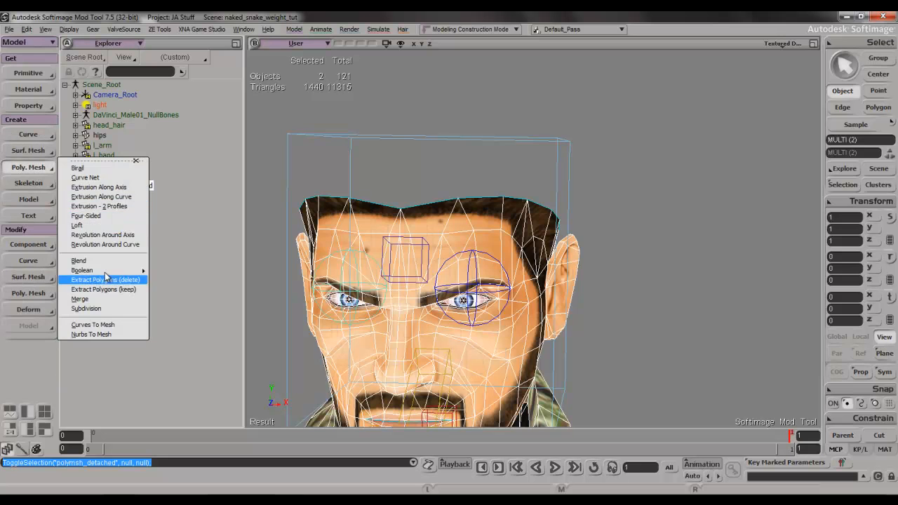
left_click(80, 299)
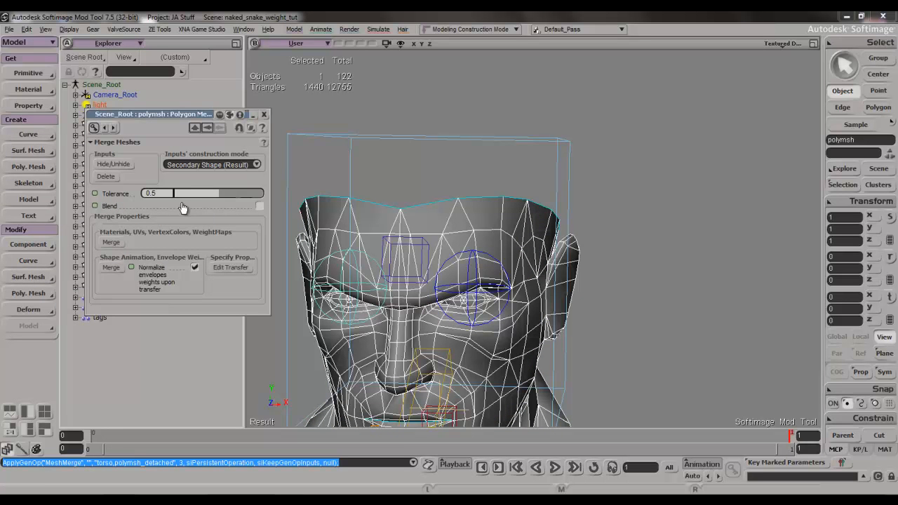
- Set the merge tolerance to 0, merge the materials, UVs, vertex colors and weight maps, and delete the input meshes
double_click(168, 193)
type("0")
key("Return")
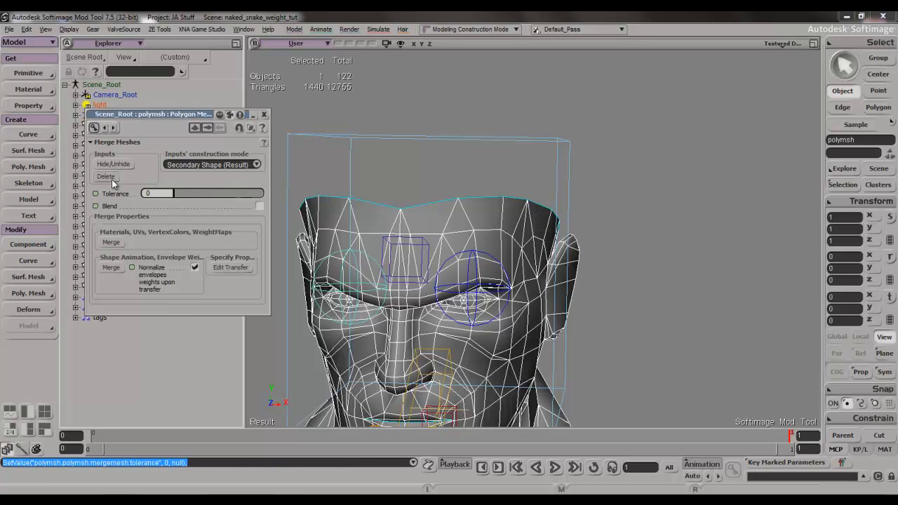
left_click(111, 242)
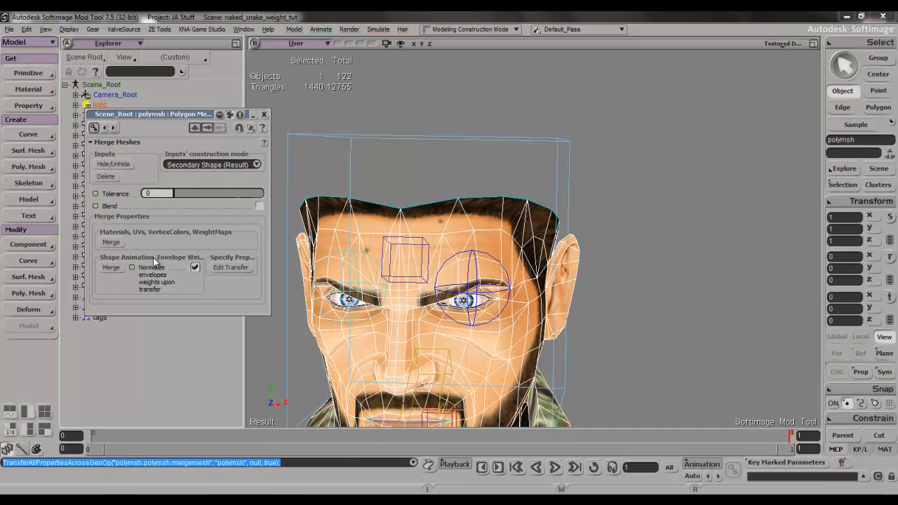
left_click(106, 176)
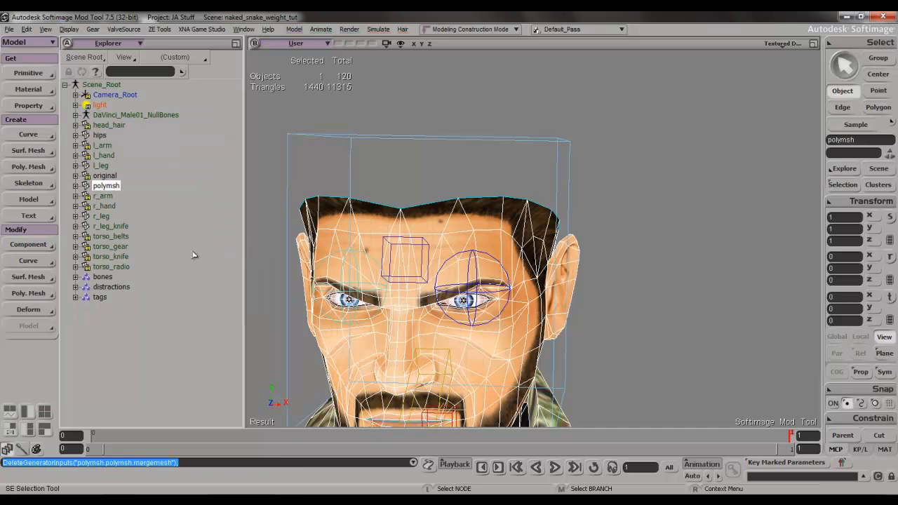
- Rename the merged mesh torso
double_click(110, 188)
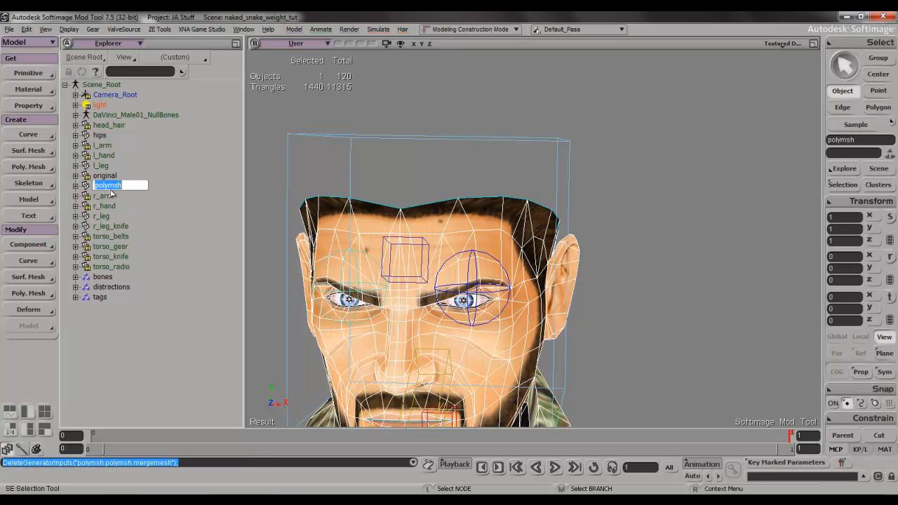
type("top")
key("Return")
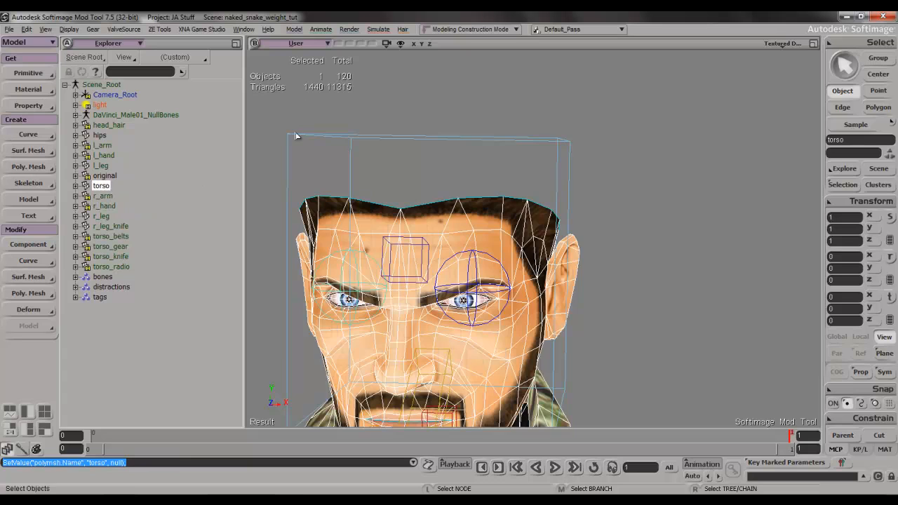
- Select starting polygons on the face and both eyeballs of the torso mesh
left_click(295, 103)
scroll(316, 187, "down", 3)
key("s")
left_click_drag(361, 250, 356, 172)
right_click_drag(358, 191, 379, 197)
left_click_drag(379, 198, 367, 250)
key("space")
scroll(372, 253, "up", 2)
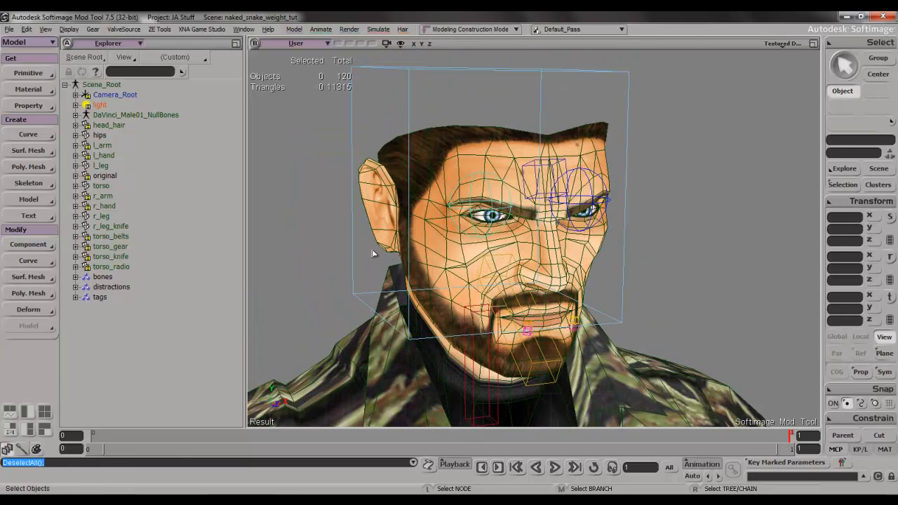
left_click(451, 252)
key("s")
right_click_drag(449, 249, 471, 256)
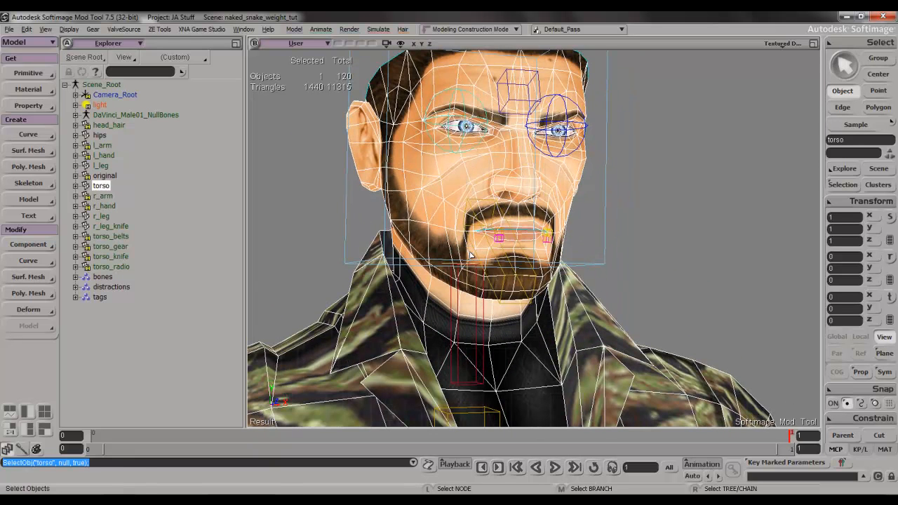
key("u")
left_click(484, 216)
left_click(467, 139, "shift")
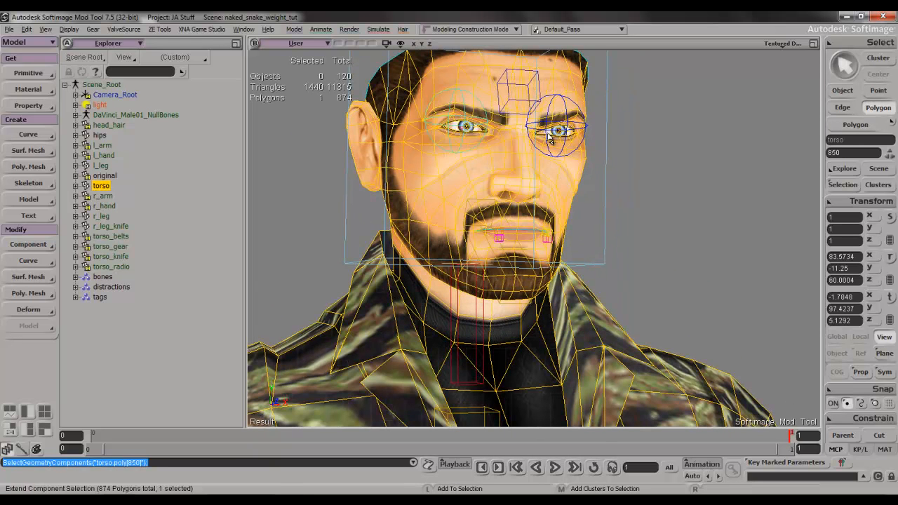
left_click(522, 128, "shift")
- Grow the polygon selection over the whole head and add the remaining skin polygons at the front of the neck
key("plus")
key("plus")
key("plus")
key("plus")
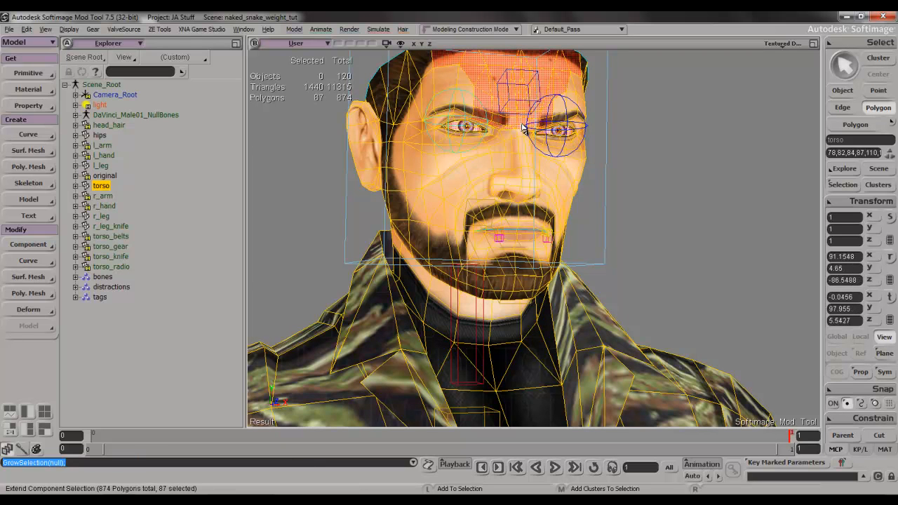
key("plus")
key("plus")
key("plus")
key("plus")
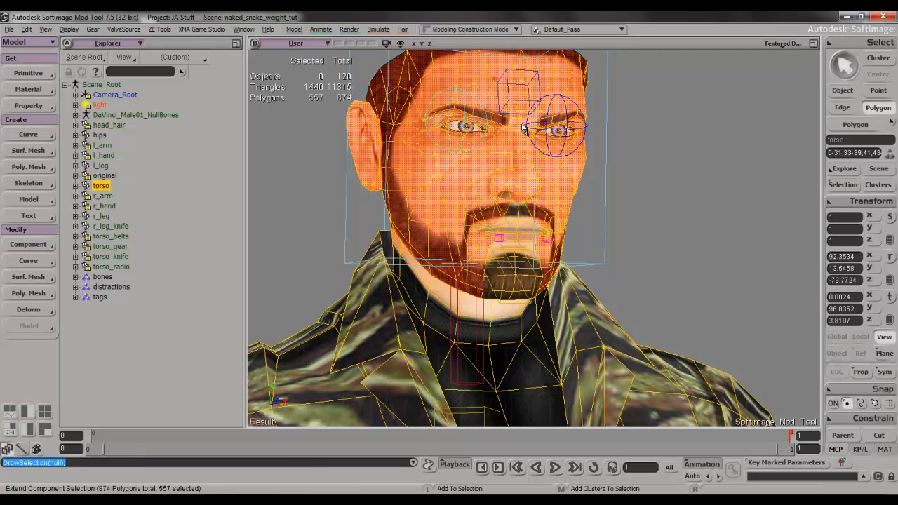
key("s")
right_click_drag(526, 226, 487, 200)
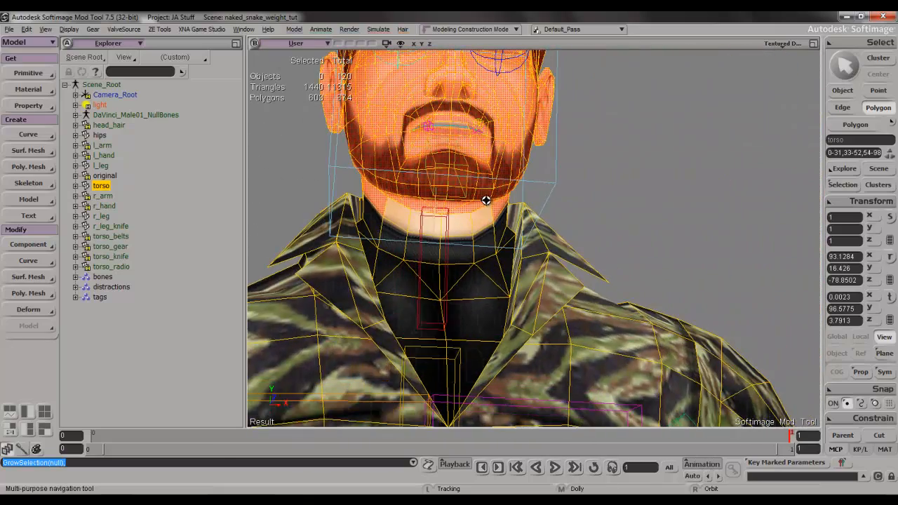
mouse_move(477, 225)
left_mouse_down("shift")
mouse_move(404, 220)
mouse_move(480, 225)
left_mouse_up("shift")
- Extract the selected head polygons from the torso with the delete option and rename the new mesh head
key("s")
middle_click_drag(480, 225, 491, 230)
right_click_drag(490, 231, 488, 262)
right_click(487, 261)
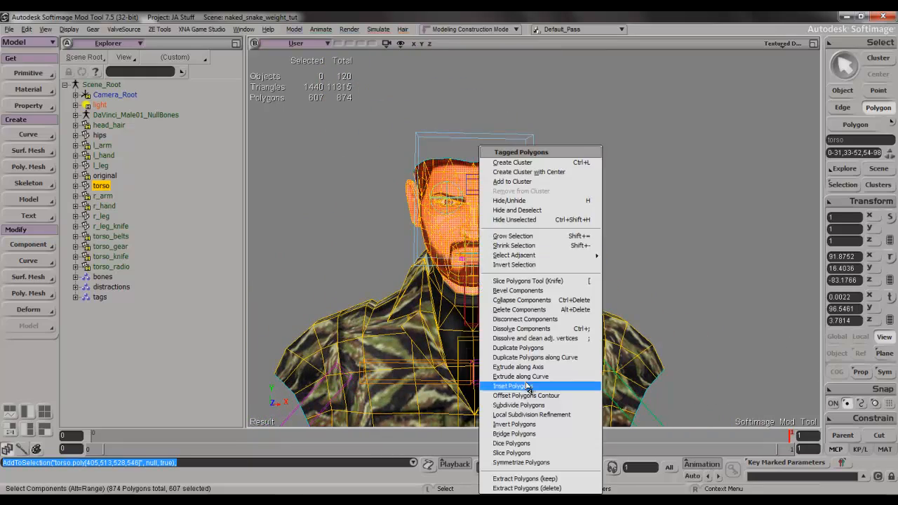
left_click(537, 484)
key("F2")
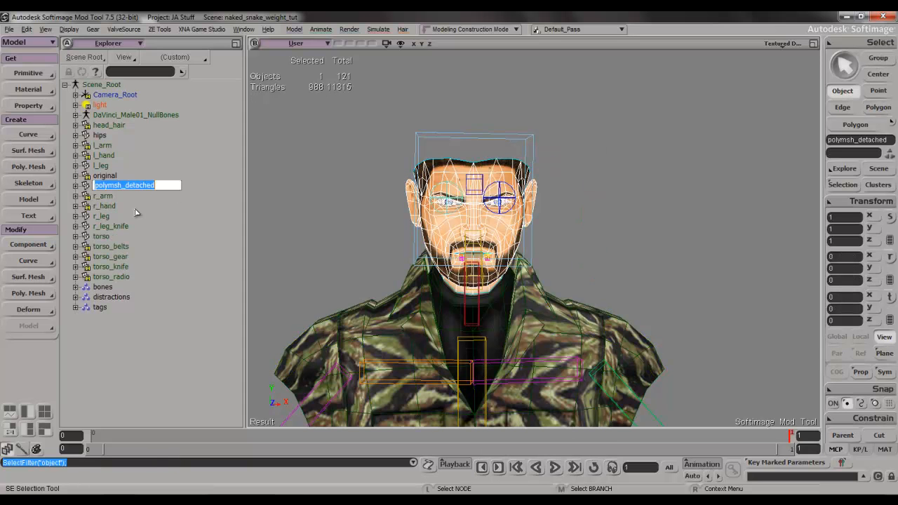
type("head")
key("Return")
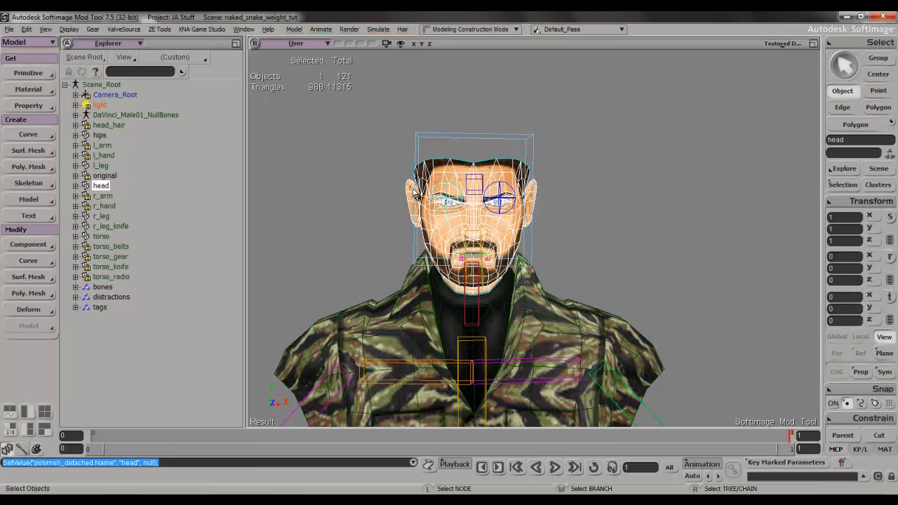
- Hide the head mesh and examine the exposed torso, hips and legs from the front
key("h")
key("s")
scroll(484, 235, "down", 5)
left_click_drag(505, 250, 502, 99)
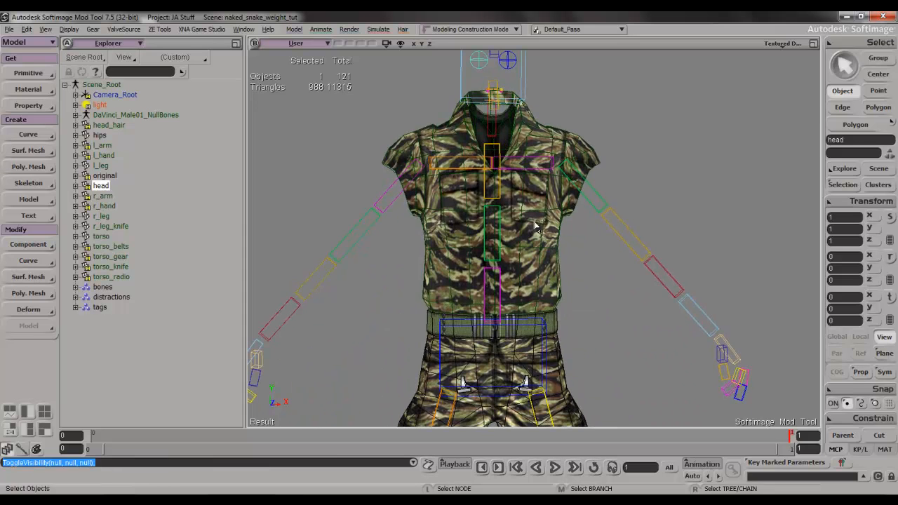
left_click(541, 230)
key("s")
left_click_drag(575, 246, 584, 267)
key("s")
left_click_drag(584, 270, 555, 171)
middle_click_drag(555, 170, 555, 221)
left_click_drag(555, 221, 517, 208)
key("s")
left_click(479, 197)
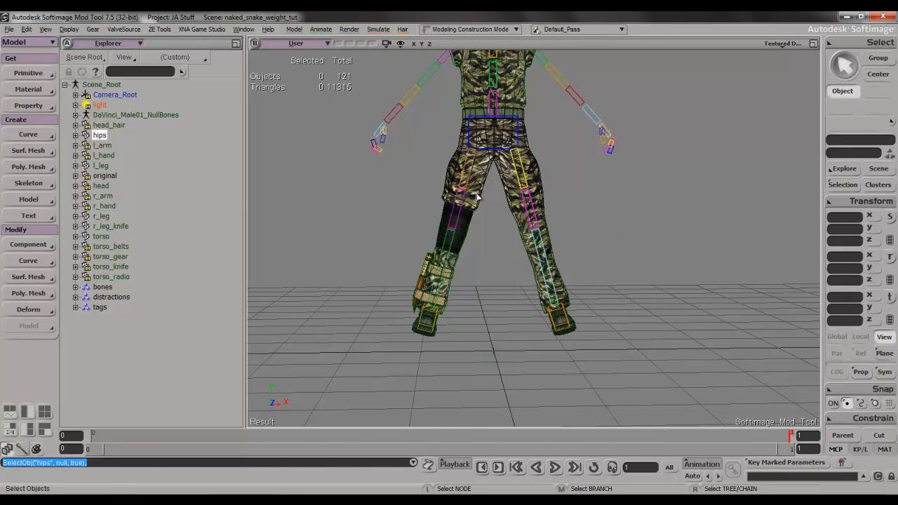
- Select the r_leg_knife and hips meshes in turn to check which parts of the body they cover
left_click(452, 277)
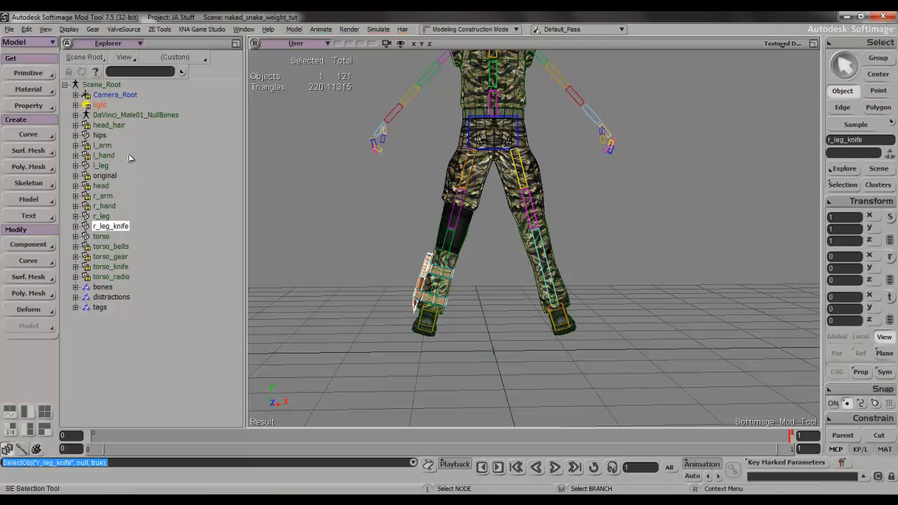
left_click(100, 136)
scroll(577, 201, "up", 3)
key("s")
left_click_drag(578, 201, 587, 292)
right_click_drag(584, 293, 566, 297)
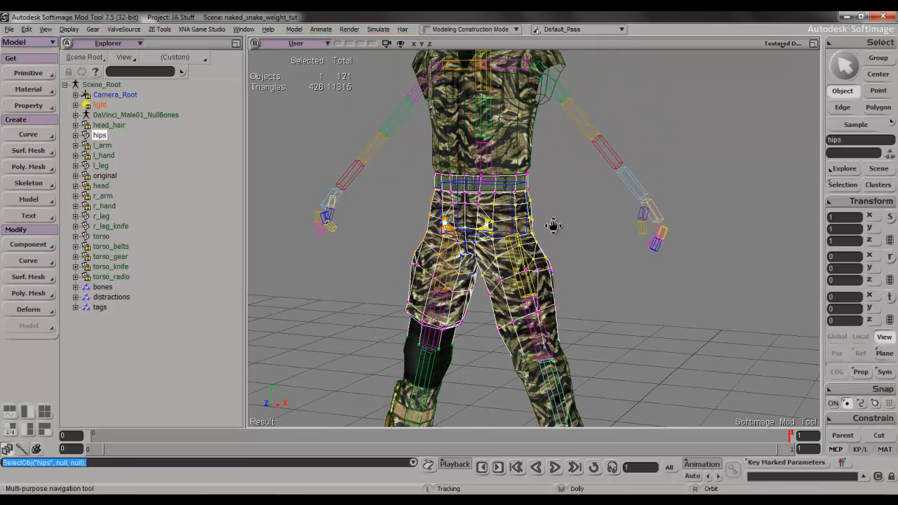
left_click_drag(550, 212, 572, 293)
- Unhide the head_hair, l_arm and l_hand meshes
left_click(105, 126)
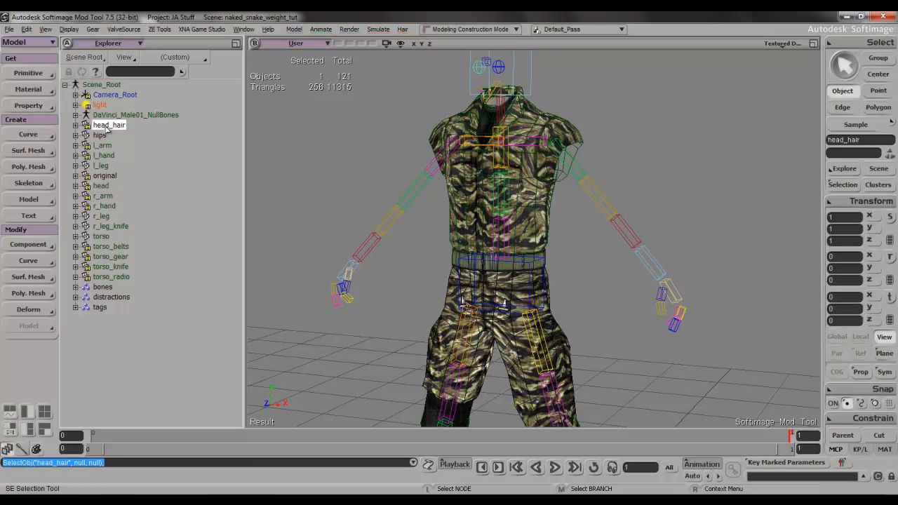
key("h")
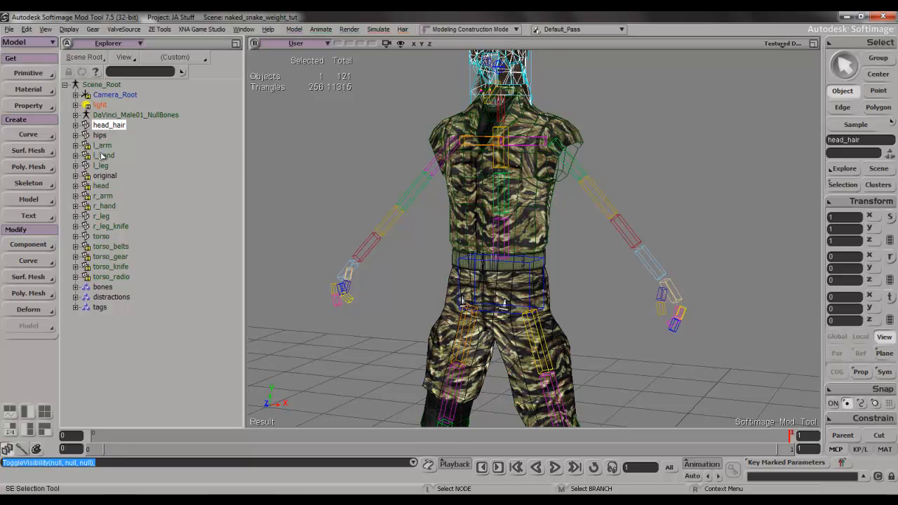
left_click(103, 145)
key("h")
left_click(105, 156)
key("h")
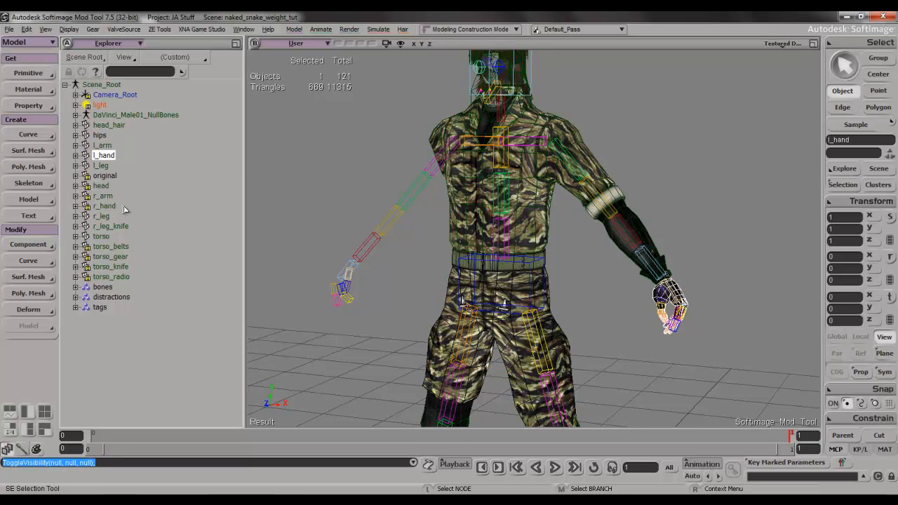
- Unhide the head, r_arm and r_hand meshes, leaving the original mesh hidden
left_click(103, 176)
left_click(103, 187)
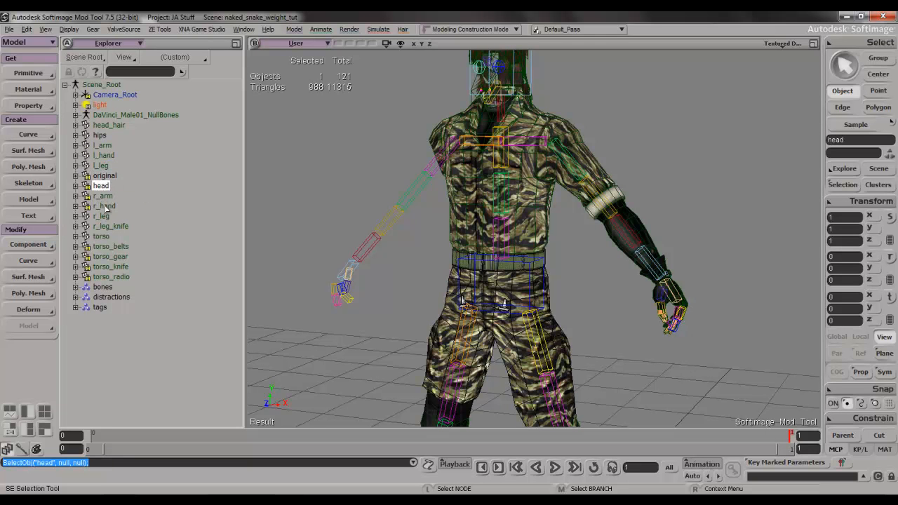
key("h")
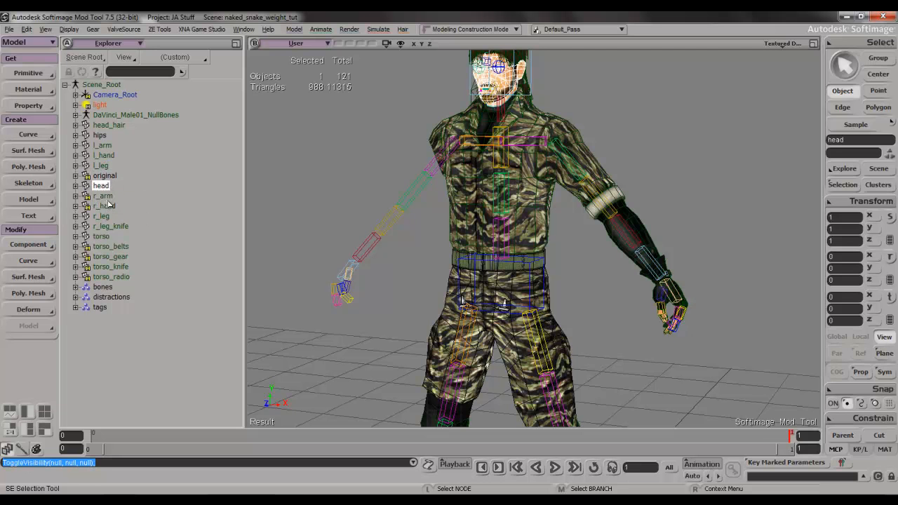
left_click(105, 196)
key("h")
left_click(105, 207)
key("h")
- Unhide the torso_belts, torso_gear, torso_knife and torso_radio meshes
left_click(111, 247)
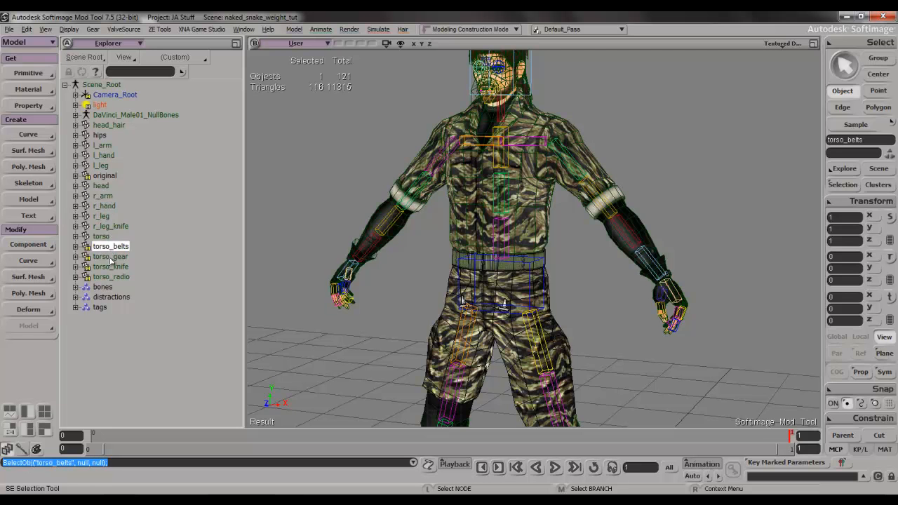
key("h")
left_click(110, 257)
key("h")
left_click(111, 267)
key("h")
left_click(111, 277)
key("h")
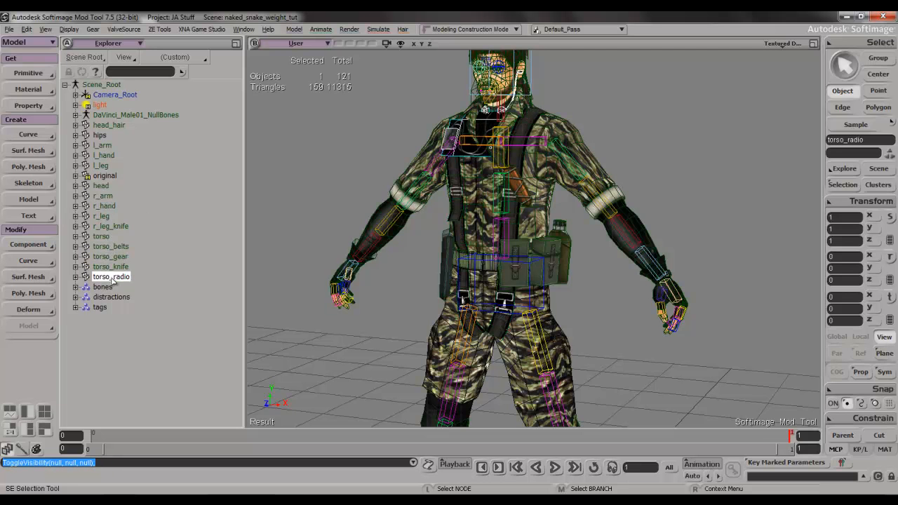
- Examine the reassembled character from several angles to check that every separated piece is present
left_click_drag(384, 130, 361, 146)
key("s")
right_click_drag(360, 156, 227, 193)
key("space")
left_click(105, 176)
left_click(294, 199)
key("s")
right_click_drag(295, 199, 411, 198)
key("s")
middle_click_drag(412, 198, 361, 91)
key("s")
left_click_drag(362, 91, 451, 244)
key("s")
mouse_move(451, 244)
right_mouse_down()
mouse_move(477, 220)
mouse_move(457, 244)
right_mouse_up()
left_click_drag(457, 245, 477, 204)
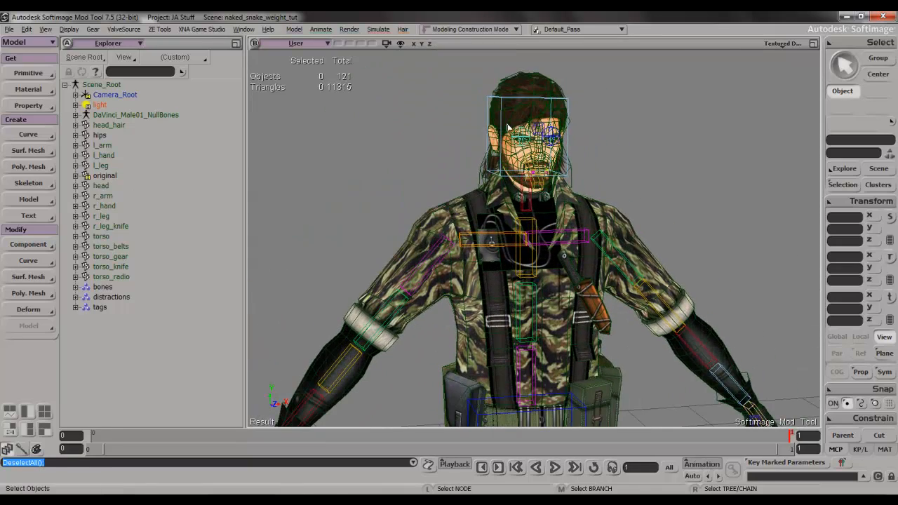
- Inspect the upper body up close and select the torso mesh to check its boundaries with the arms and head
left_click(511, 134)
left_click(379, 172)
key("s")
middle_click_drag(385, 208, 397, 217)
mouse_move(397, 217)
left_mouse_down()
mouse_move(385, 133)
mouse_move(399, 210)
left_mouse_up()
middle_click_drag(399, 210, 382, 207)
key("s")
left_click_drag(393, 204, 447, 253)
key("s")
left_click(420, 265)
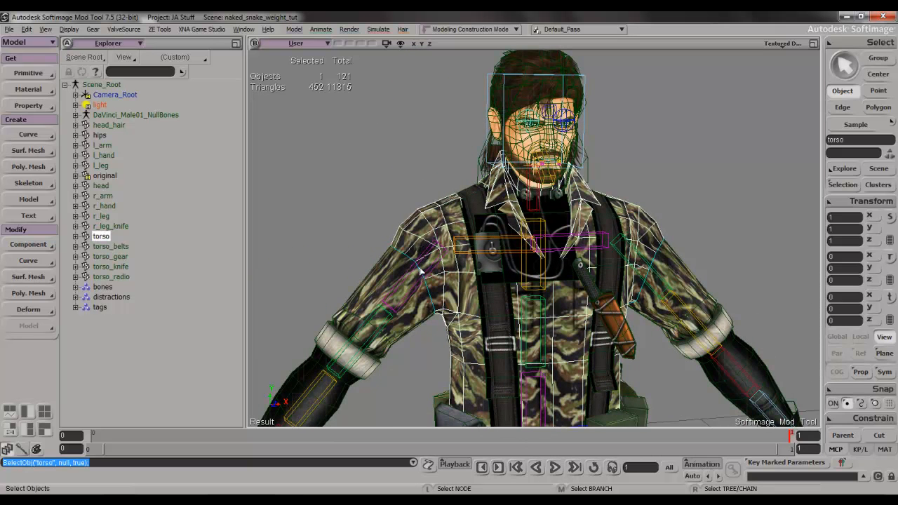
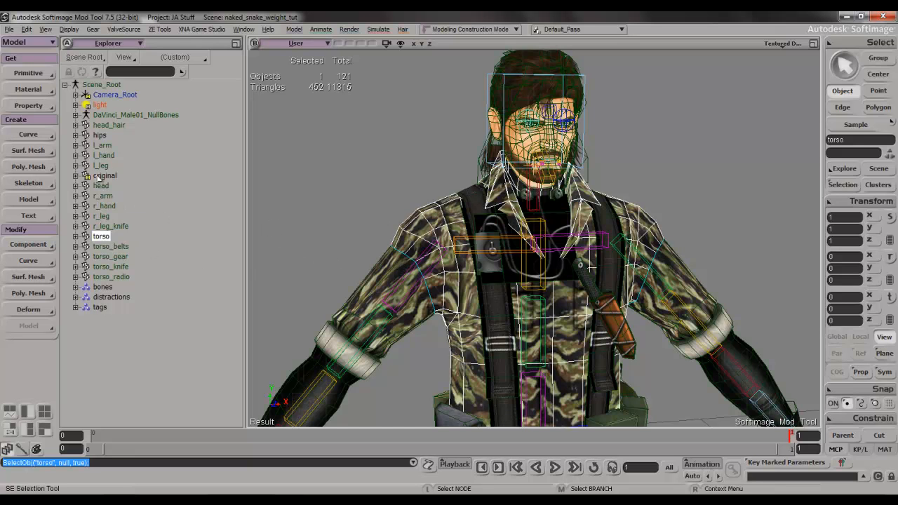
- Examine the shoulder seam between the torso and r_arm meshes up close, selecting r_arm to check its boundary
left_click(523, 142)
key("s")
right_click_drag(512, 165, 559, 172)
left_click_drag(554, 174, 487, 238)
key("s")
left_click_drag(404, 385, 418, 259)
left_click(406, 213)
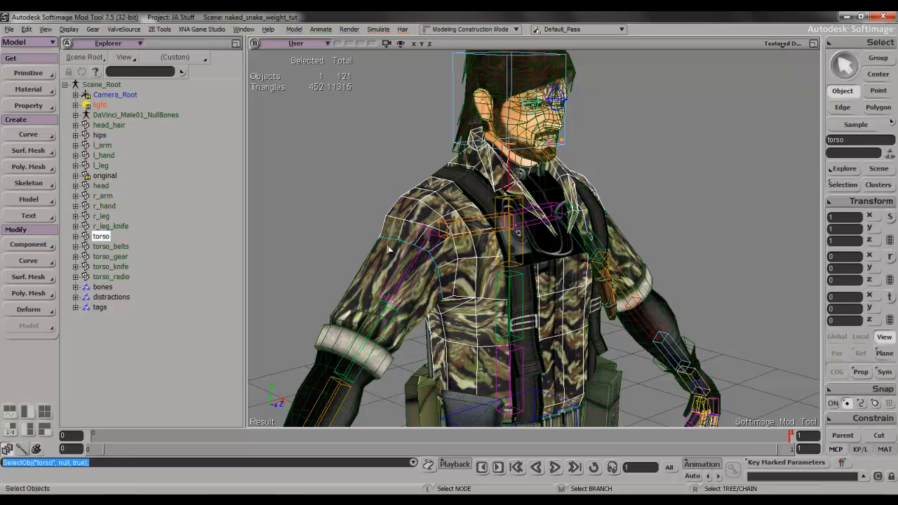
left_click(412, 239)
key("s")
right_click_drag(405, 251, 440, 246)
left_click_drag(406, 235, 481, 253)
scroll(453, 251, "up", 4)
key("s")
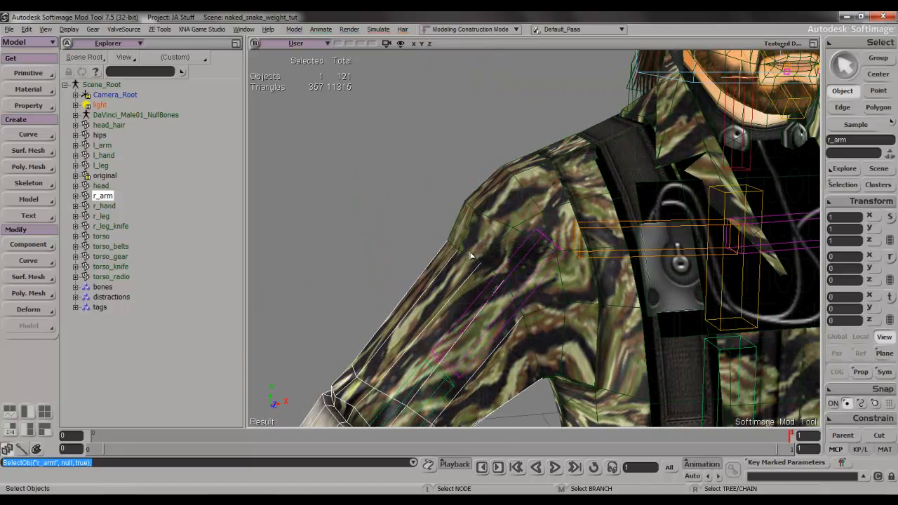
- Inspect the head, face and upper body of the separated character from several distances and angles
key("s")
left_click_drag(535, 224, 493, 259)
key("s")
middle_click_drag(493, 259, 531, 237)
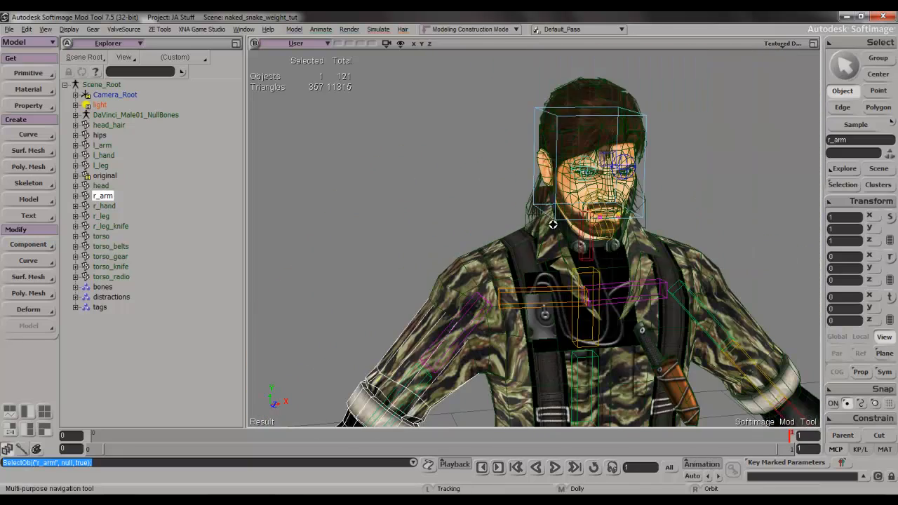
left_click_drag(530, 237, 517, 288)
middle_click_drag(517, 287, 523, 276)
key("s")
key("s")
left_click_drag(523, 276, 525, 199)
right_click_drag(525, 199, 527, 201)
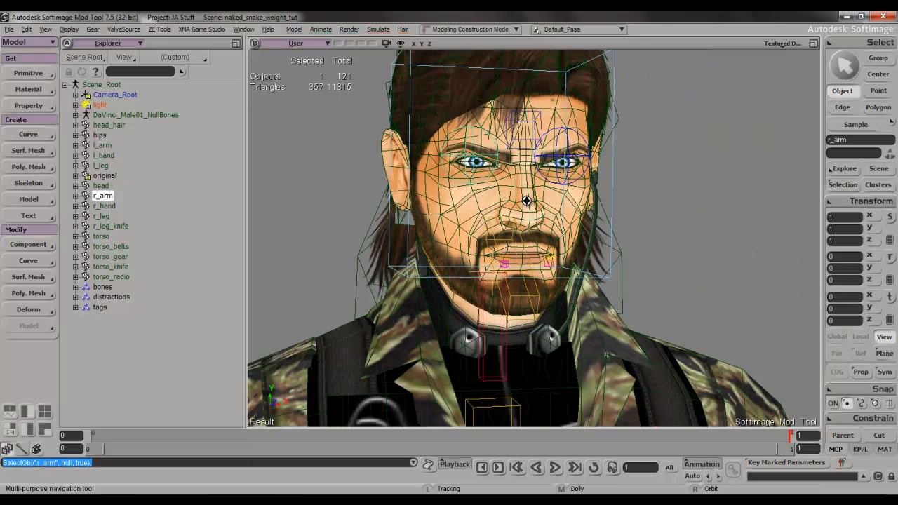
left_click_drag(527, 200, 527, 260)
middle_click_drag(526, 259, 559, 256)
key("s")
right_click_drag(554, 260, 535, 249)
- Apply GATOR to the head_hair mesh with original as source and transfer the shape animation and envelope weights
left_click(500, 154)
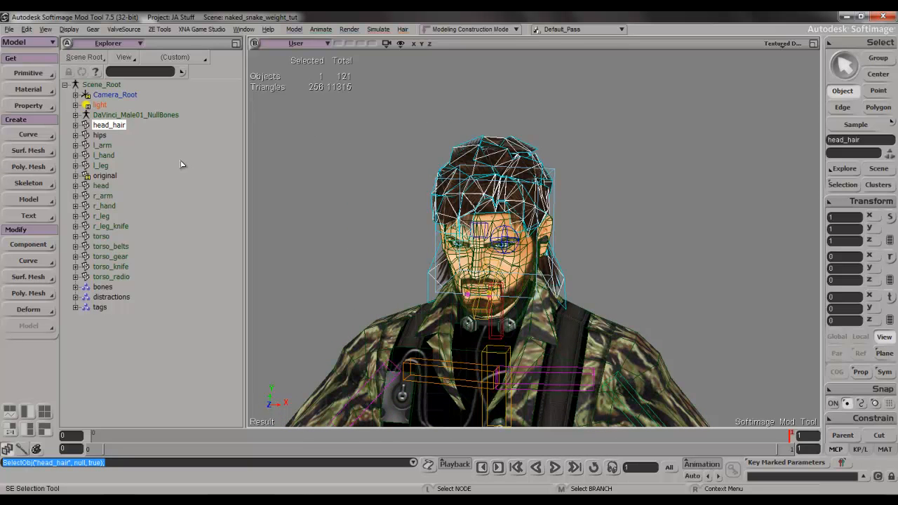
left_click(40, 104)
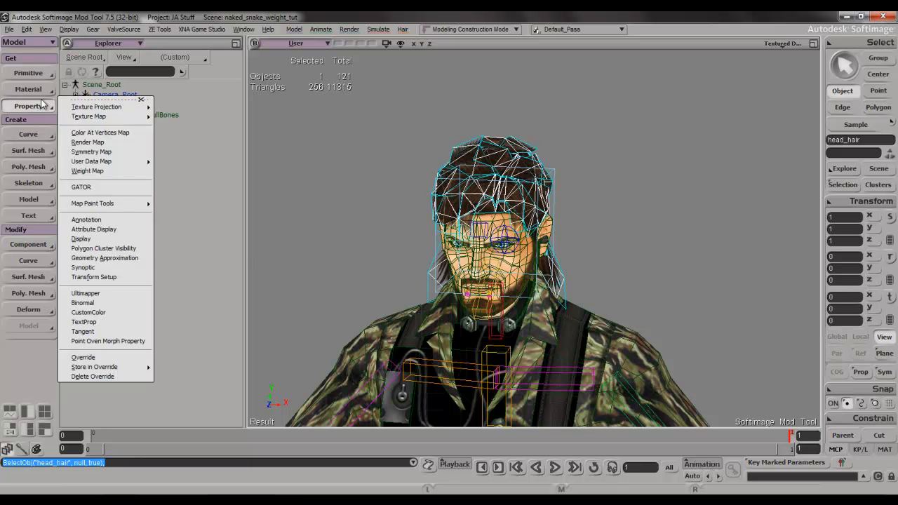
left_click(94, 187)
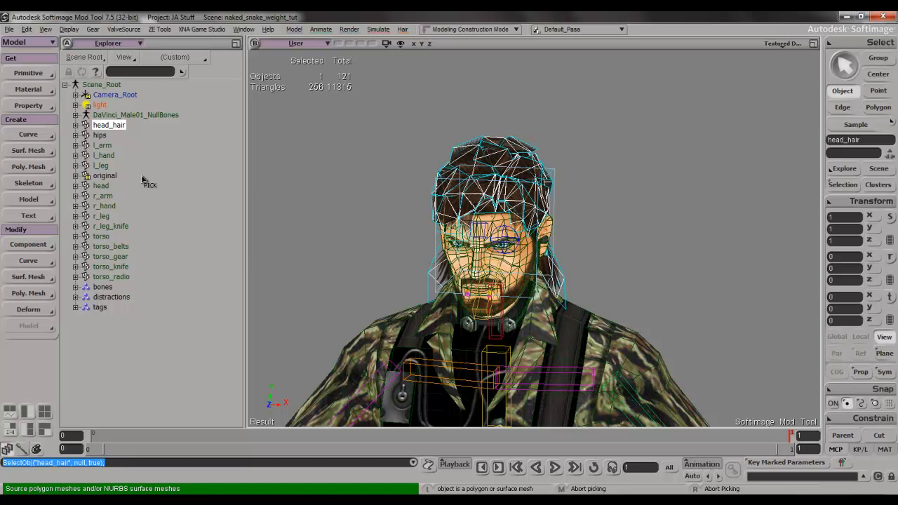
left_click(113, 176)
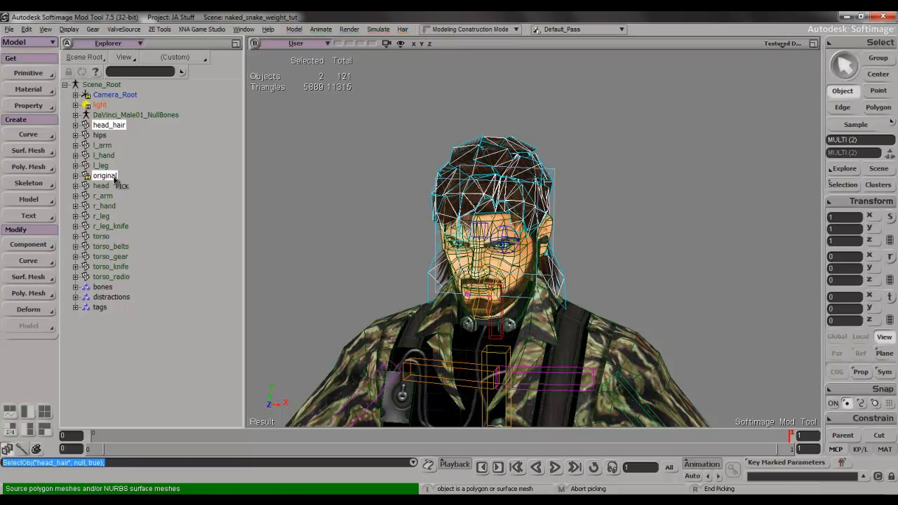
right_click(322, 192)
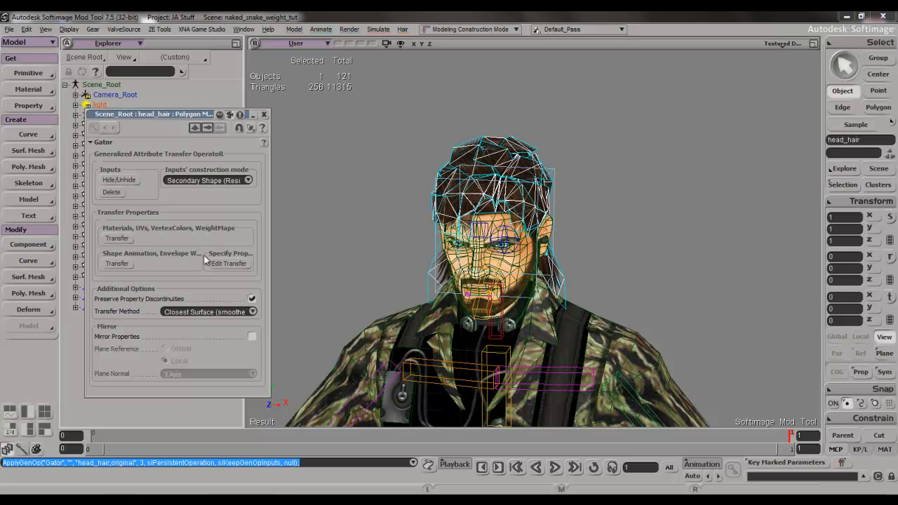
left_click(118, 265)
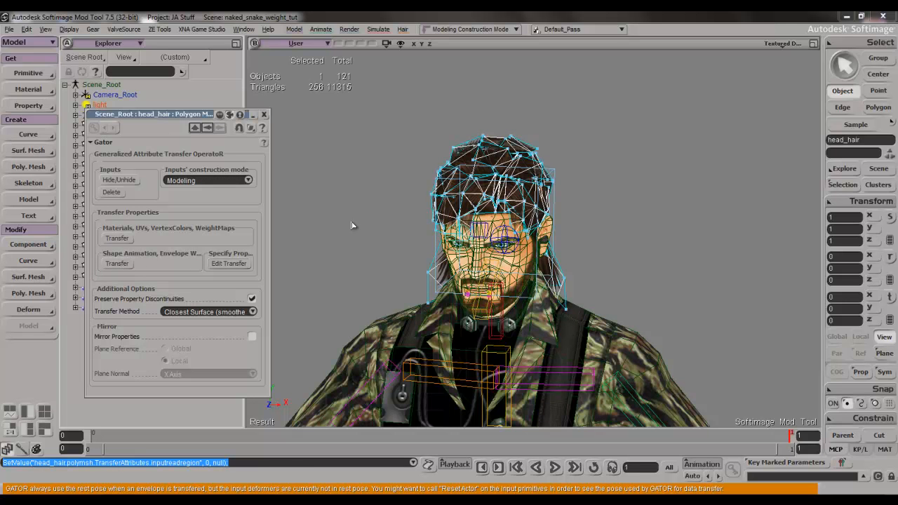
- Freeze the modeling stack of the head_hair mesh and close its GATOR properties
left_click_drag(440, 188, 416, 181)
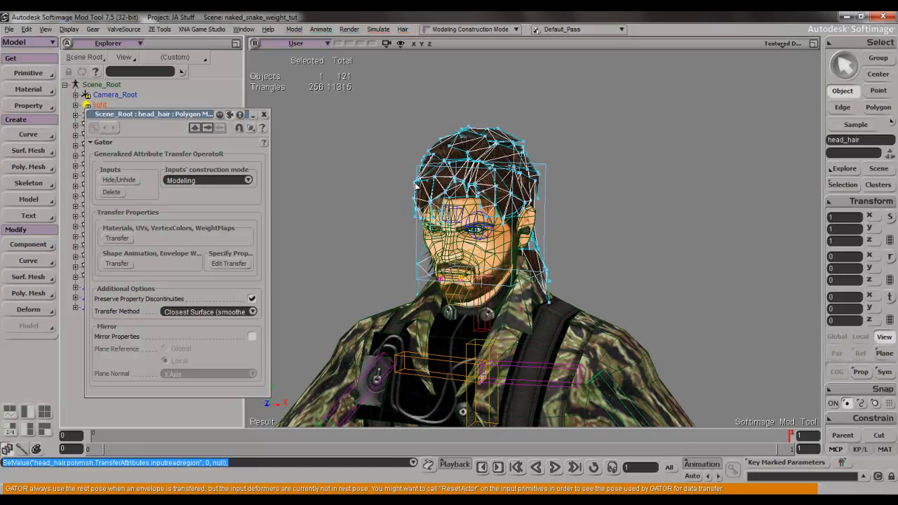
left_click(869, 41)
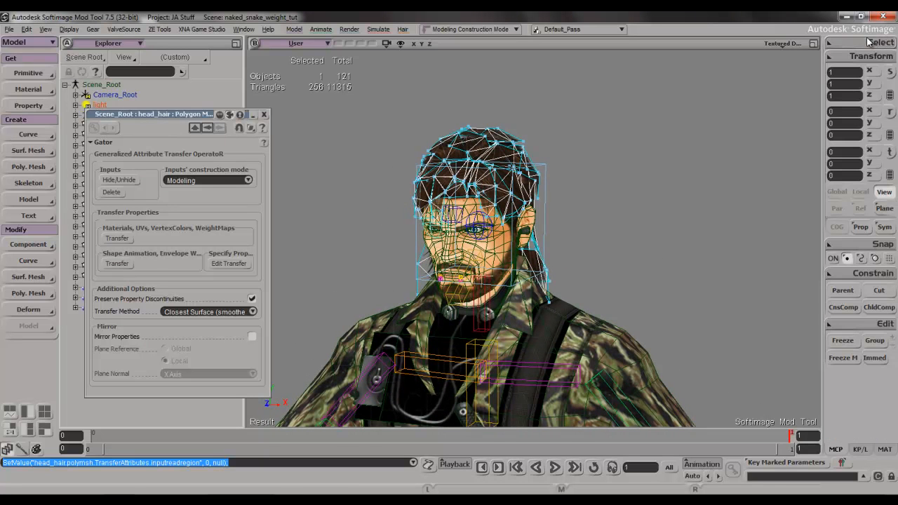
left_click(844, 357)
left_click(264, 115)
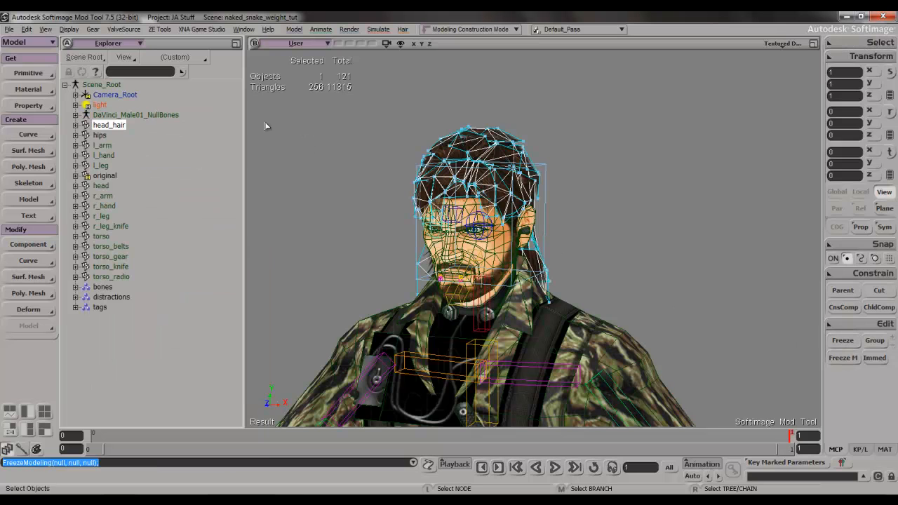
- Examine the envelope point display on the hips mesh and compare the l_arm mesh with head_hair
left_click(100, 136)
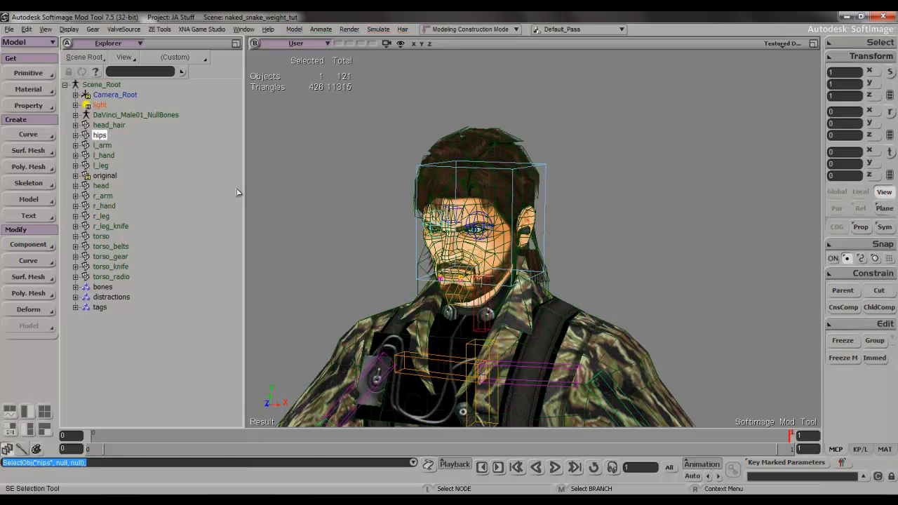
scroll(414, 167, "down", 5)
key("s")
left_click_drag(414, 167, 419, 83)
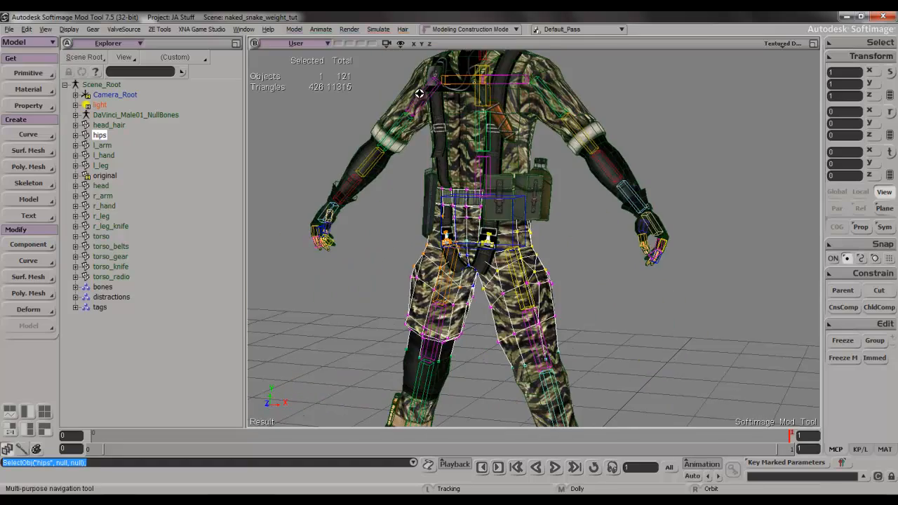
left_click_drag(415, 128, 444, 197)
right_click_drag(443, 198, 441, 199)
left_click_drag(444, 156, 446, 194)
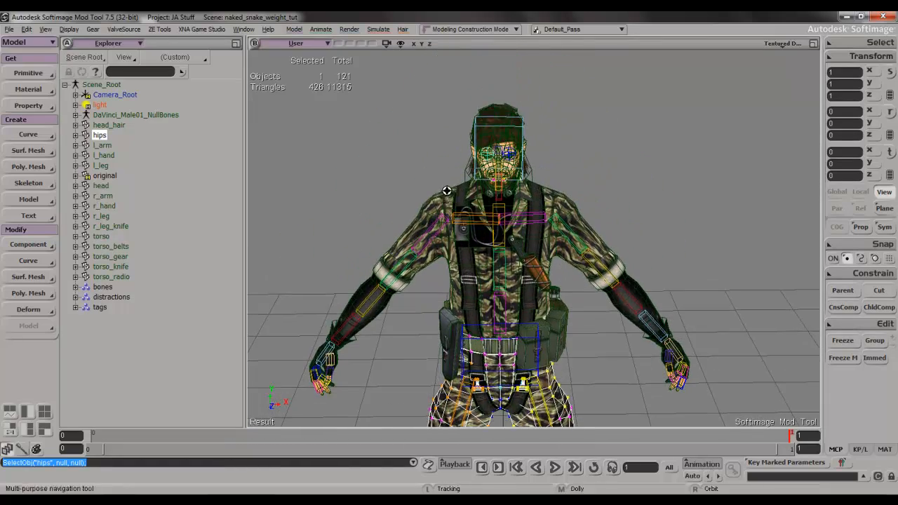
key("s")
right_click_drag(445, 194, 433, 195)
key("s")
middle_click_drag(438, 195, 431, 144)
left_click_drag(431, 144, 452, 191)
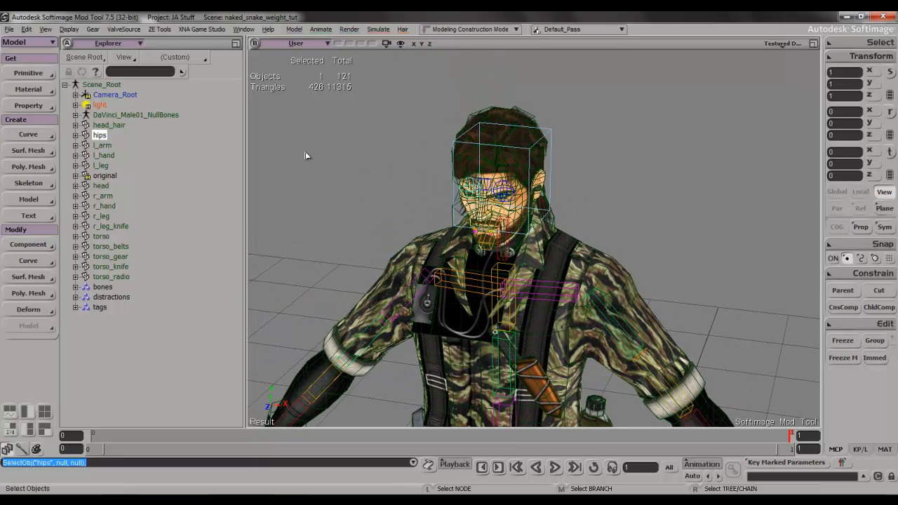
left_click(103, 145)
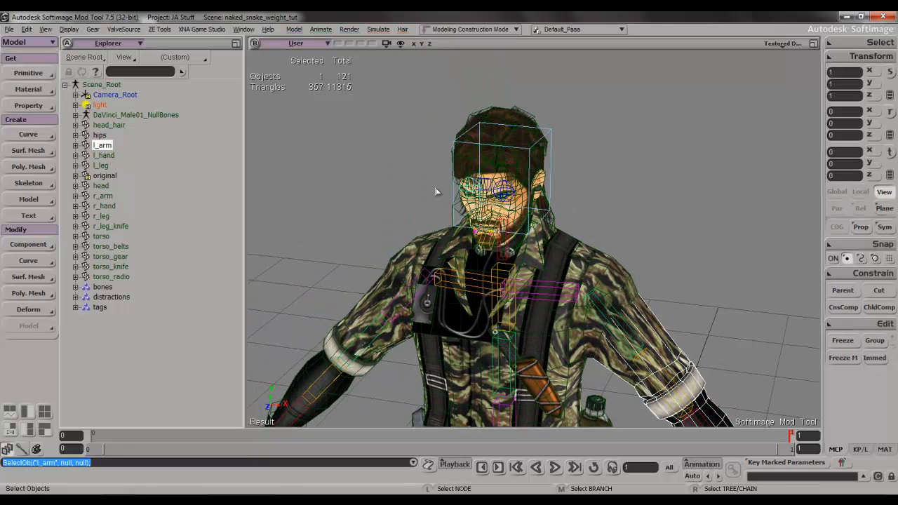
left_click(504, 119)
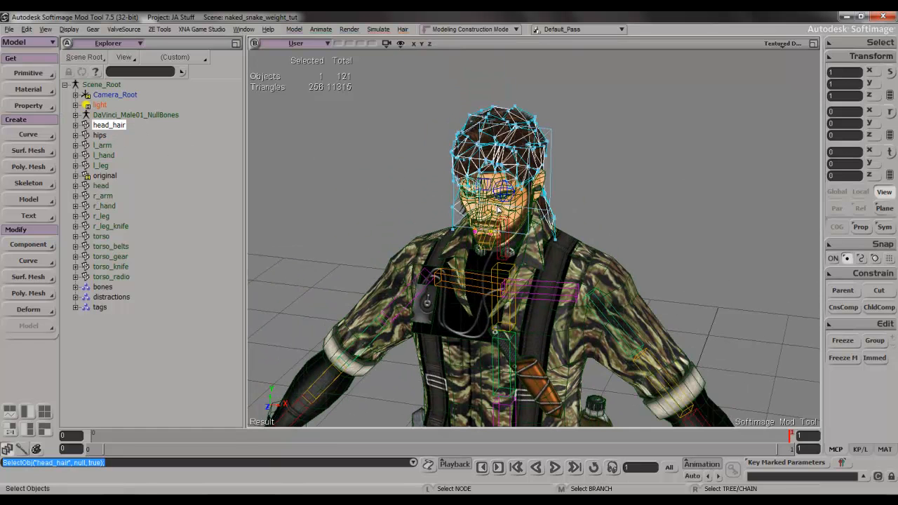
- Apply GATOR to the l_arm mesh and transfer the envelope weights from the original mesh
left_click(107, 145)
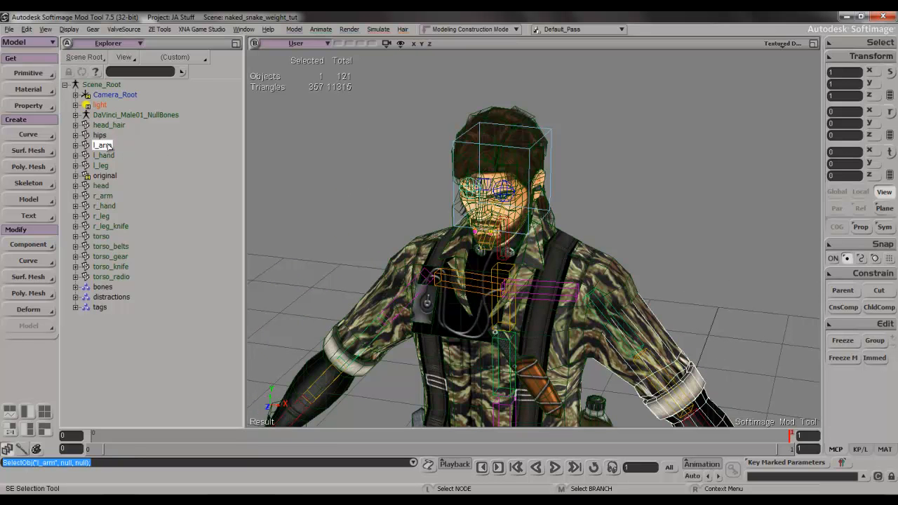
left_click(28, 106)
left_click(109, 187)
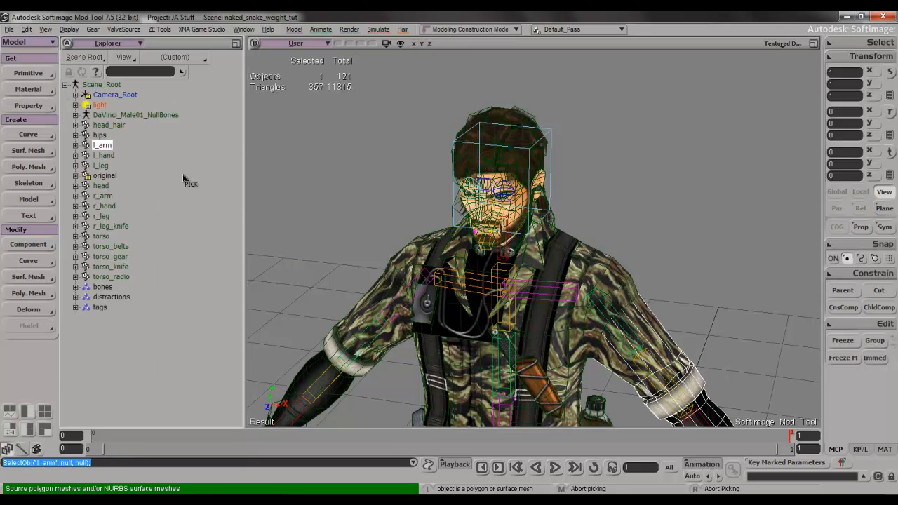
left_click(106, 176)
right_click(326, 175)
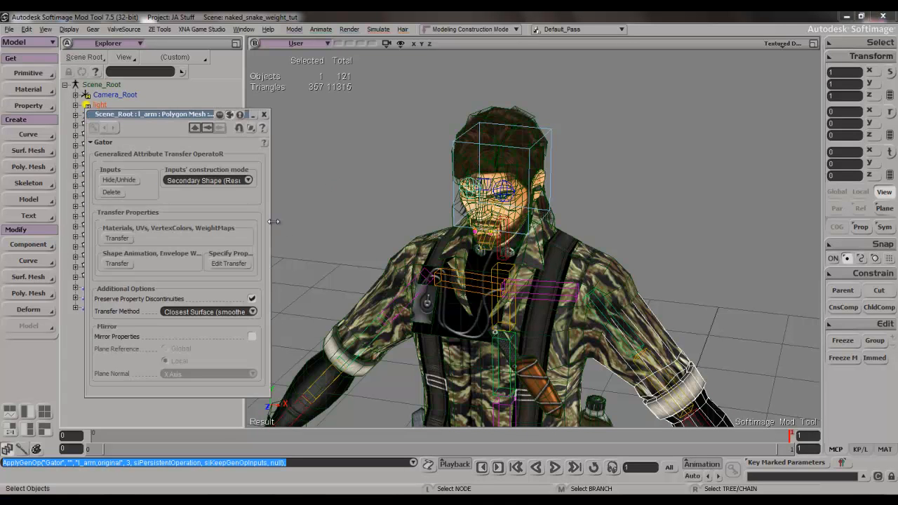
left_click(116, 264)
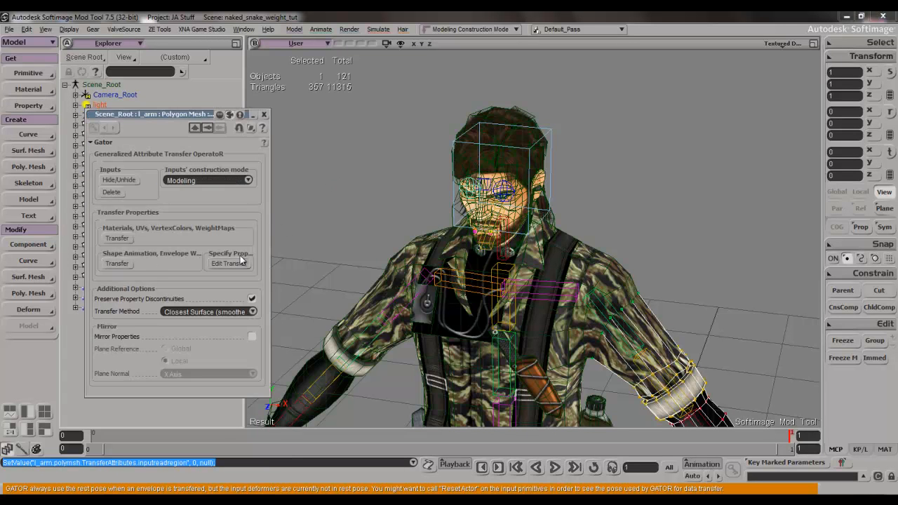
left_click(263, 115)
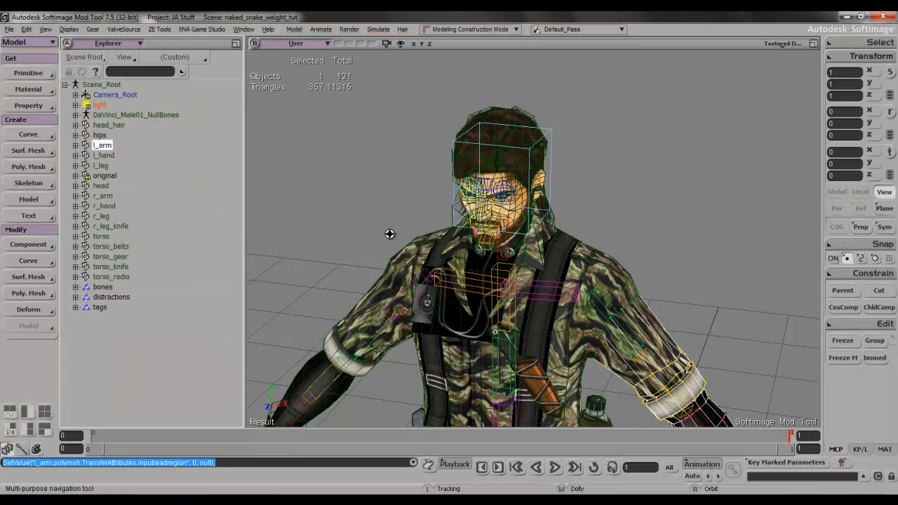
- Apply GATOR to the l_hand mesh and transfer the envelope weights from the original mesh
middle_click_drag(397, 220, 394, 114)
left_click(104, 155)
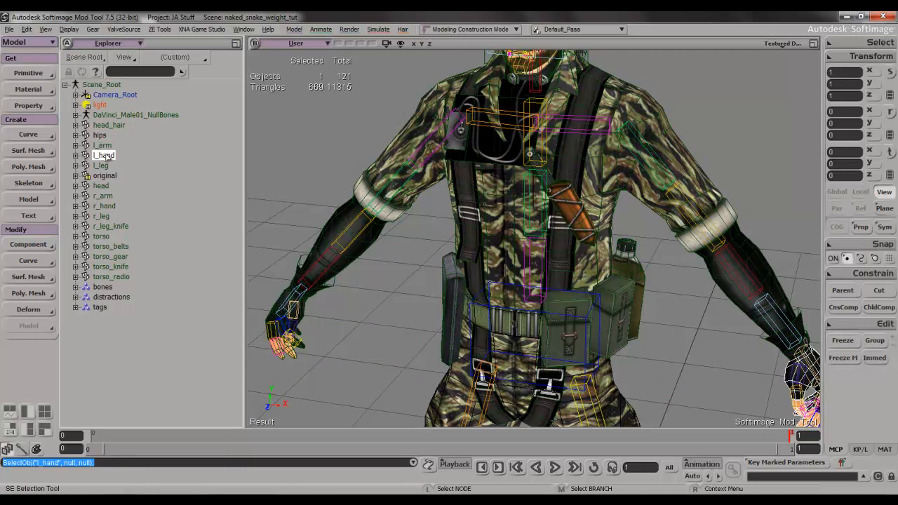
left_click(28, 105)
left_click(79, 187)
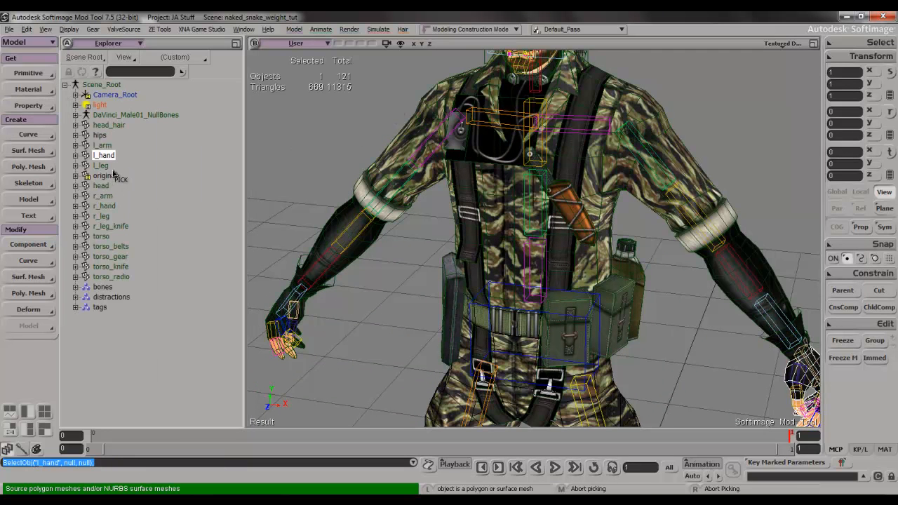
left_click(107, 176)
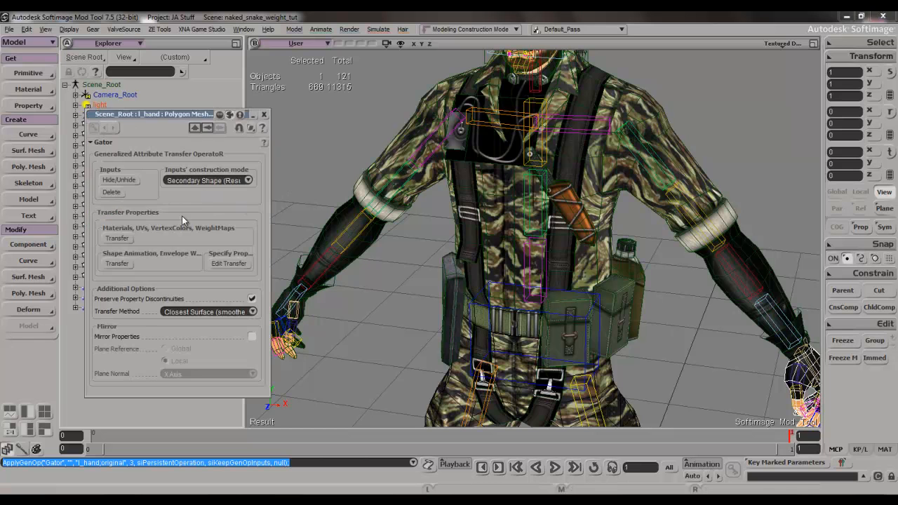
left_click(116, 264)
left_click(264, 114)
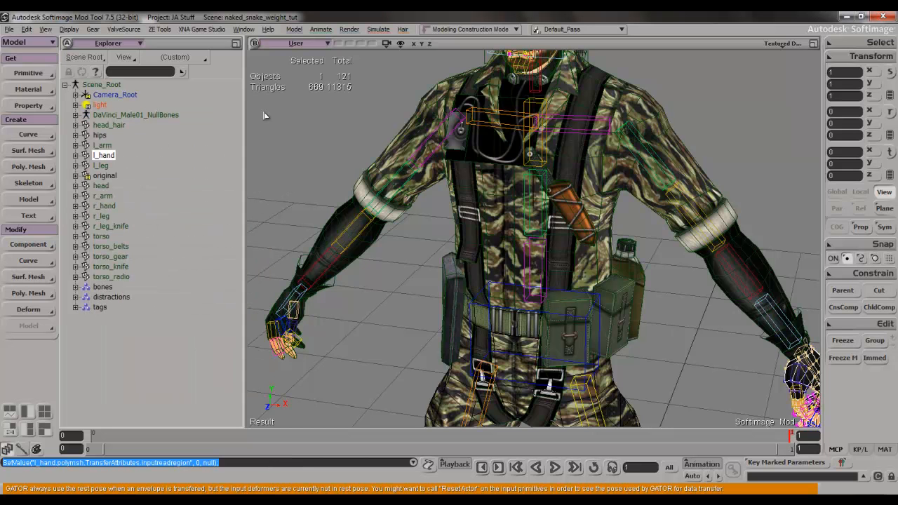
- Transfer the original mesh's envelope weights to l_leg with GATOR, moving the properties window clear of the object list
left_click(101, 166)
left_click(28, 105)
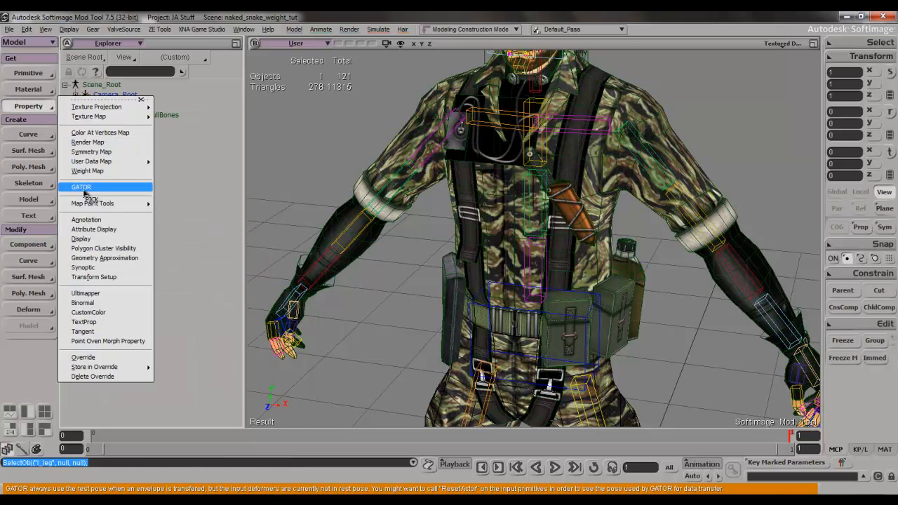
left_click(83, 188)
left_click(140, 176)
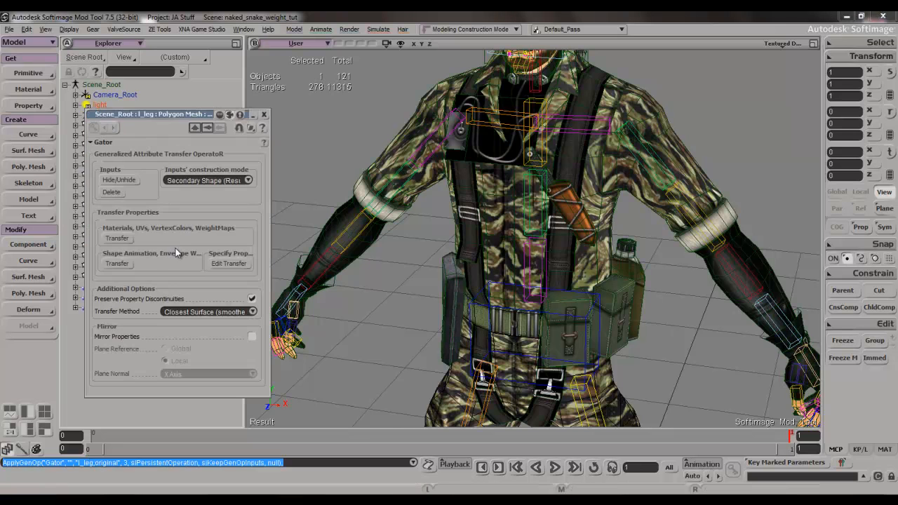
left_click(118, 263)
left_click_drag(202, 115, 356, 123)
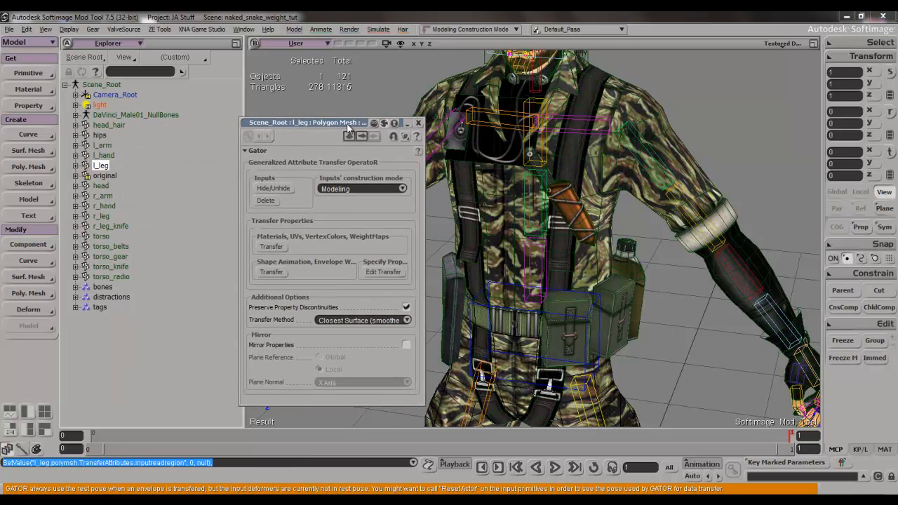
- Apply GATOR to the head mesh and transfer the envelope weights from the original mesh
left_click(103, 186)
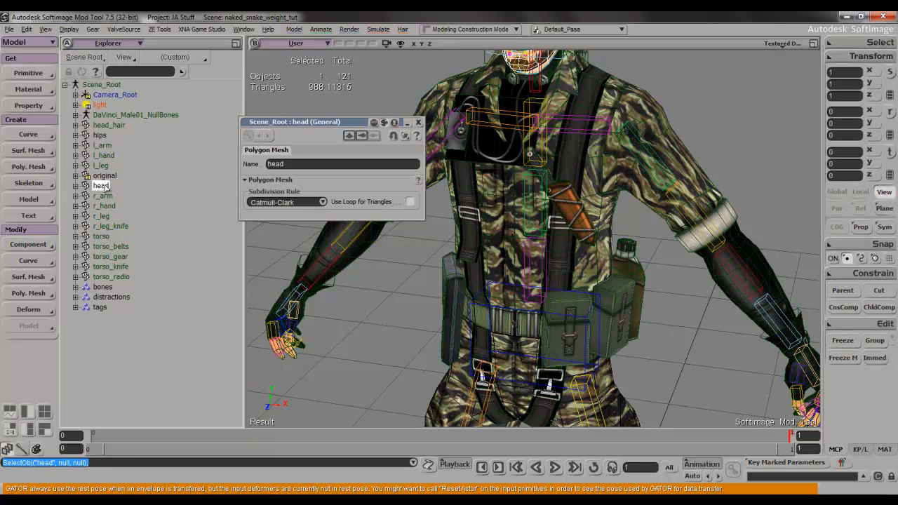
left_click(46, 107)
left_click(81, 186)
left_click(104, 176)
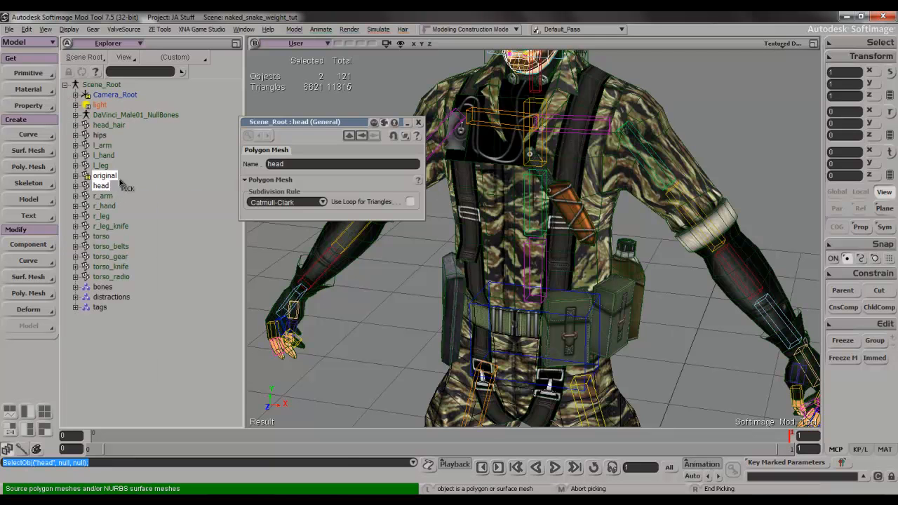
right_click(275, 209)
left_click(279, 274)
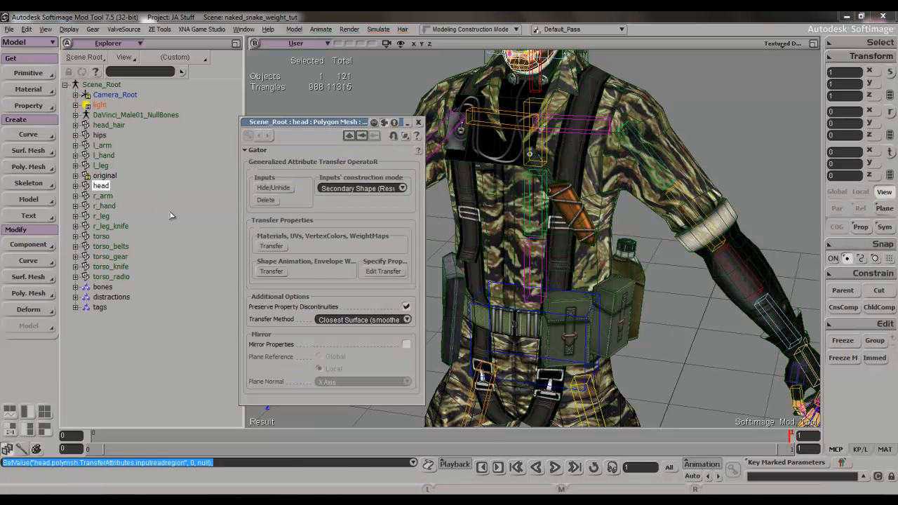
- Apply GATOR to the r_arm mesh and transfer the envelope weights from the original mesh
left_click(103, 196)
left_click(46, 108)
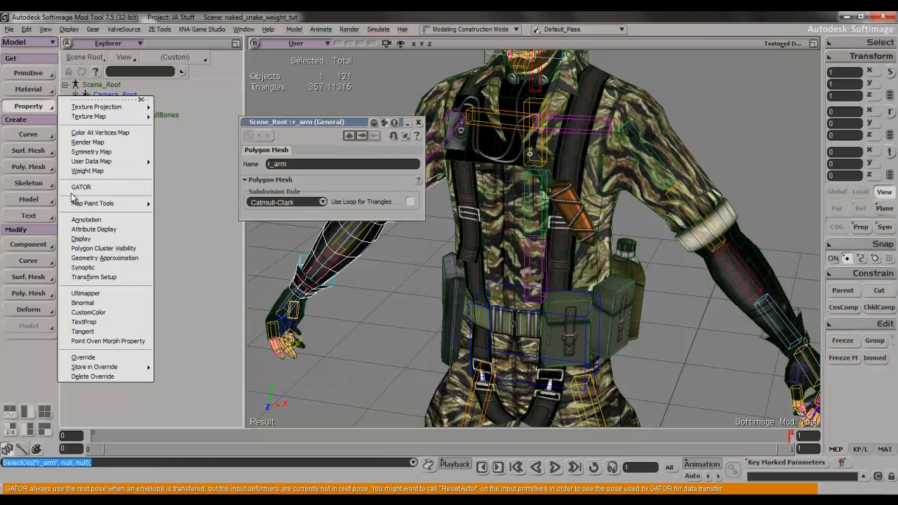
left_click(96, 188)
left_click(105, 176)
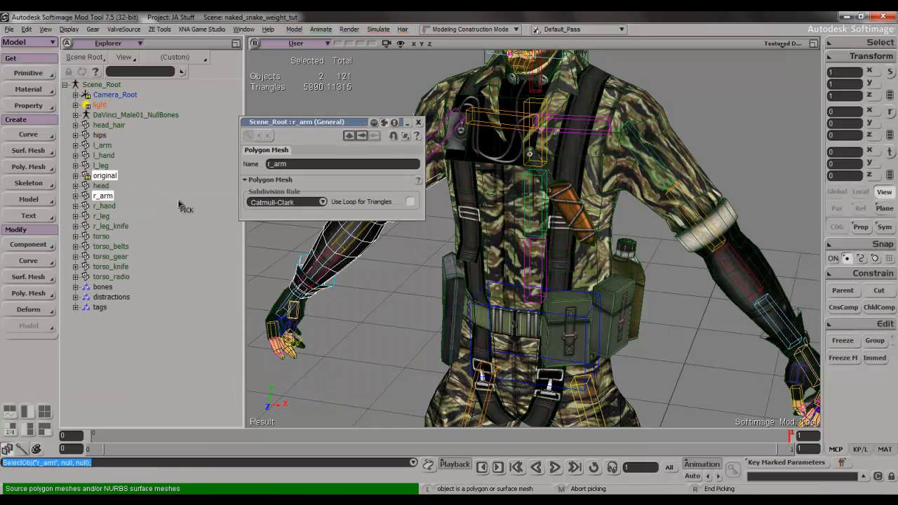
left_click(273, 271)
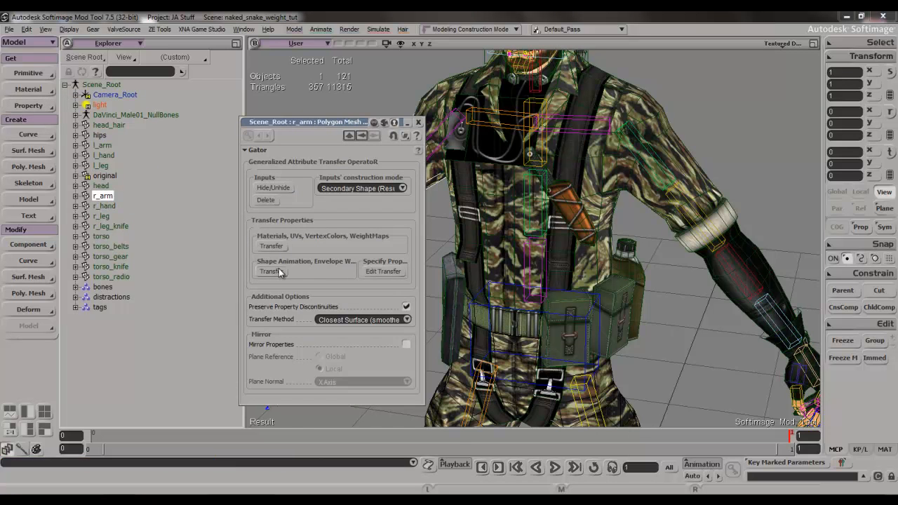
- Apply GATOR to the r_hand mesh and transfer the envelope weights from the original mesh
left_click(104, 206)
left_click(42, 107)
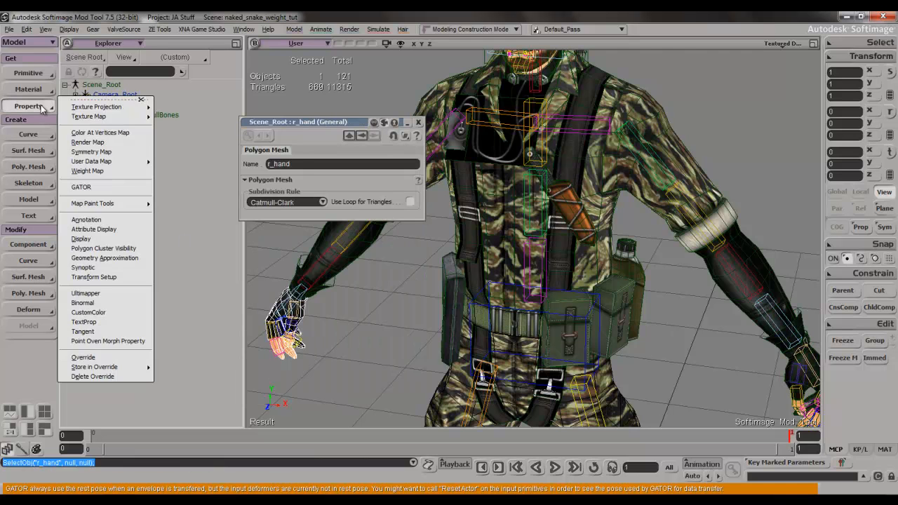
left_click(91, 187)
left_click(105, 175)
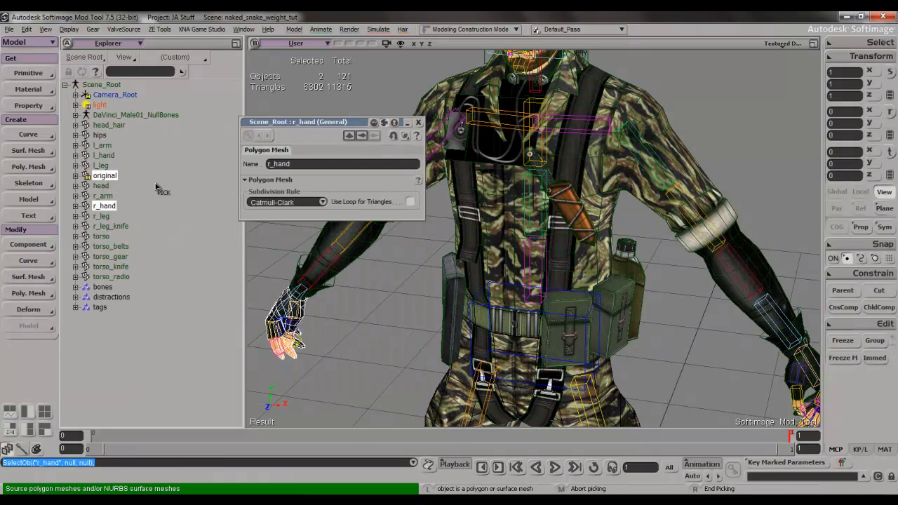
left_click(272, 271)
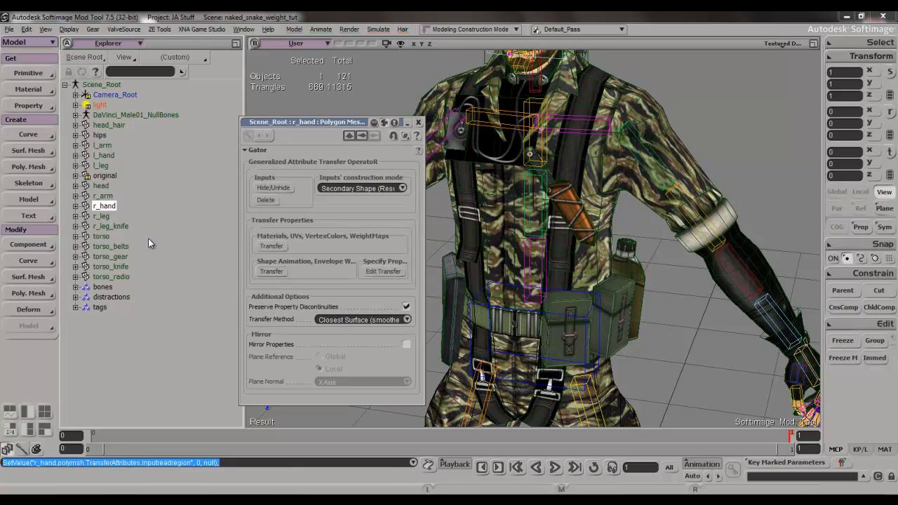
- Apply GATOR to the r_leg mesh and transfer the envelope weights from the original mesh
left_click(101, 216)
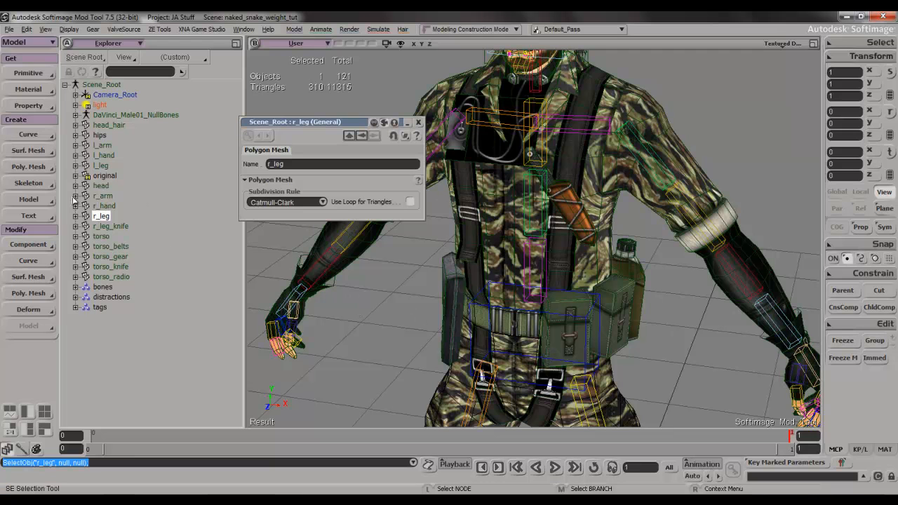
left_click(49, 108)
left_click(105, 187)
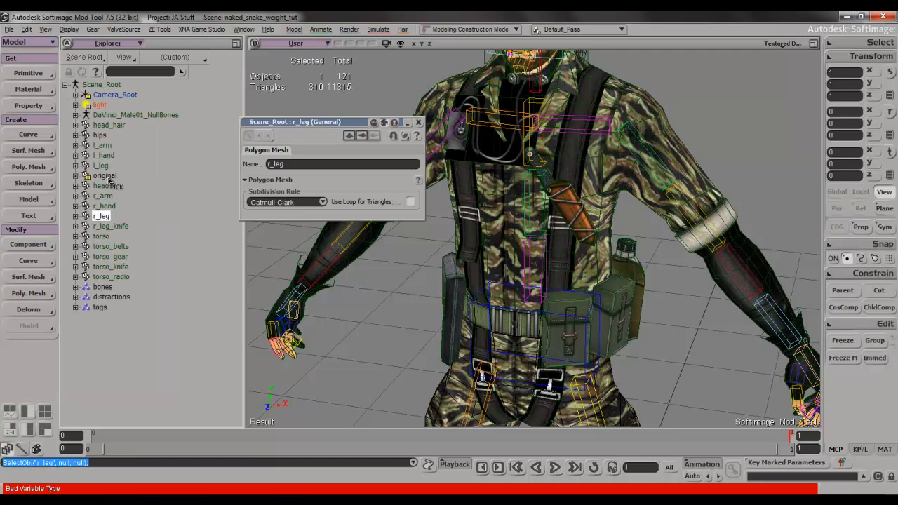
left_click(112, 177)
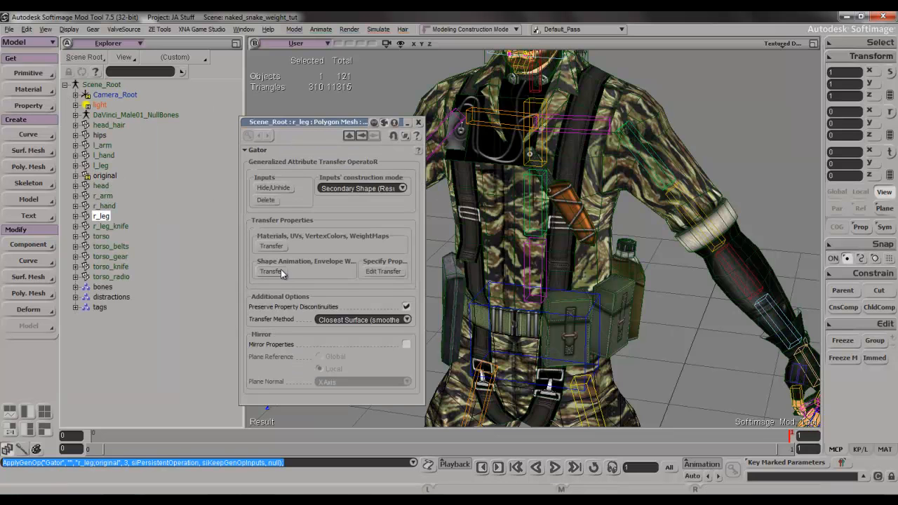
- Apply GATOR to the r_leg_knife mesh and transfer the envelope weights from the original mesh
left_click(112, 227)
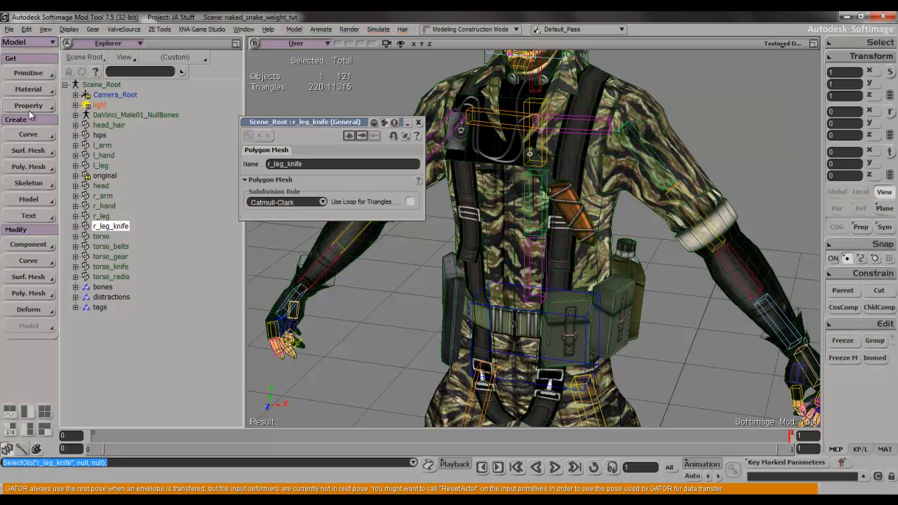
left_click(31, 105)
left_click(115, 196)
left_click(105, 177)
right_click(195, 194)
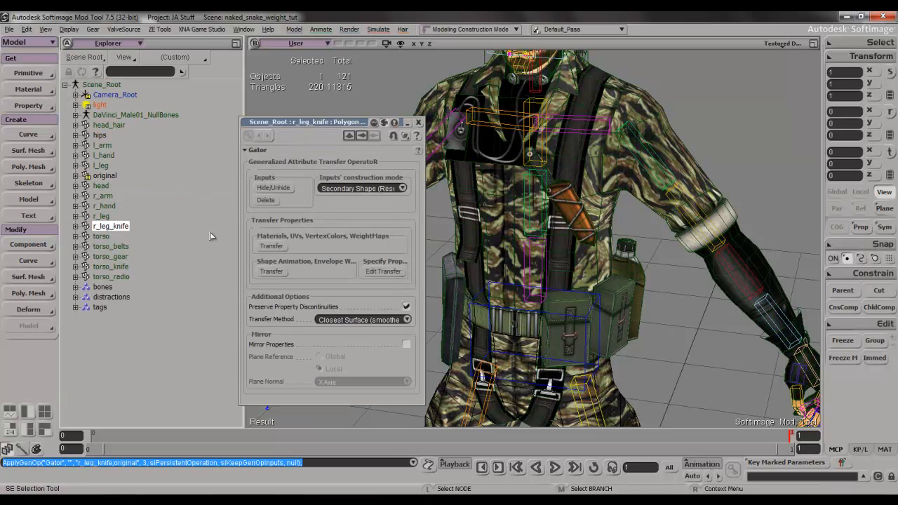
- Apply GATOR to the torso mesh and transfer the envelope weights from the original mesh
left_click(112, 236)
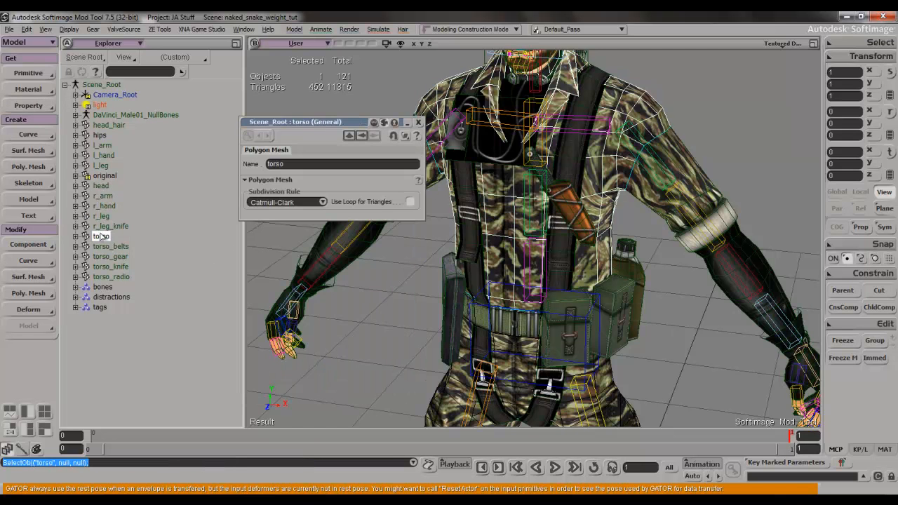
left_click(39, 105)
left_click(119, 187)
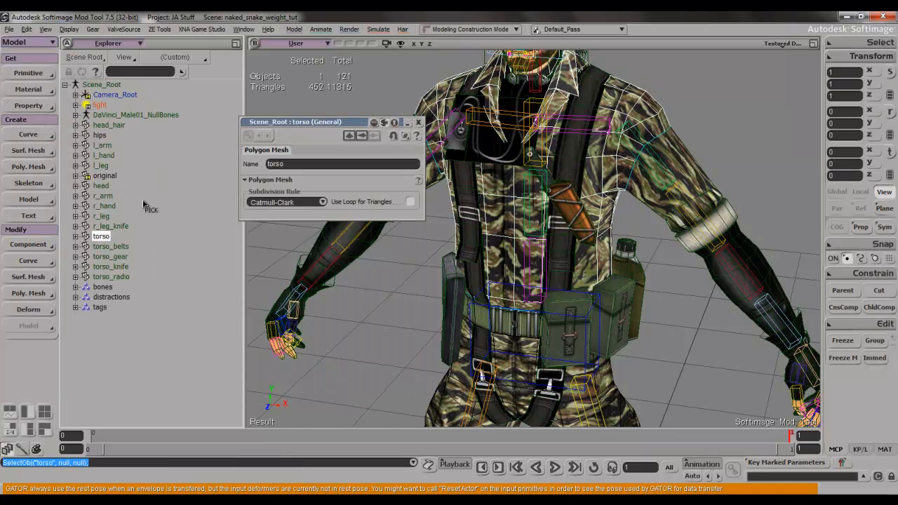
left_click(104, 177)
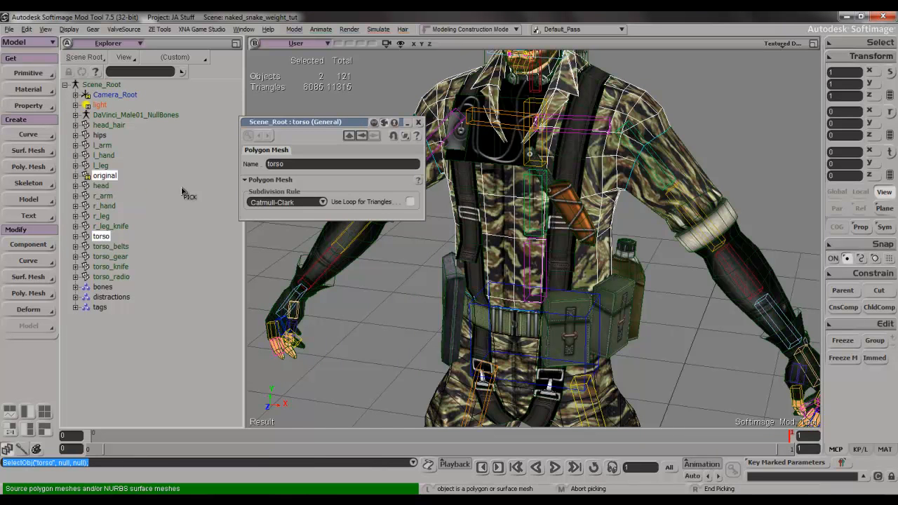
right_click(218, 207)
- Apply GATOR to the torso_belts mesh and transfer the envelope weights from the original mesh
left_click(111, 247)
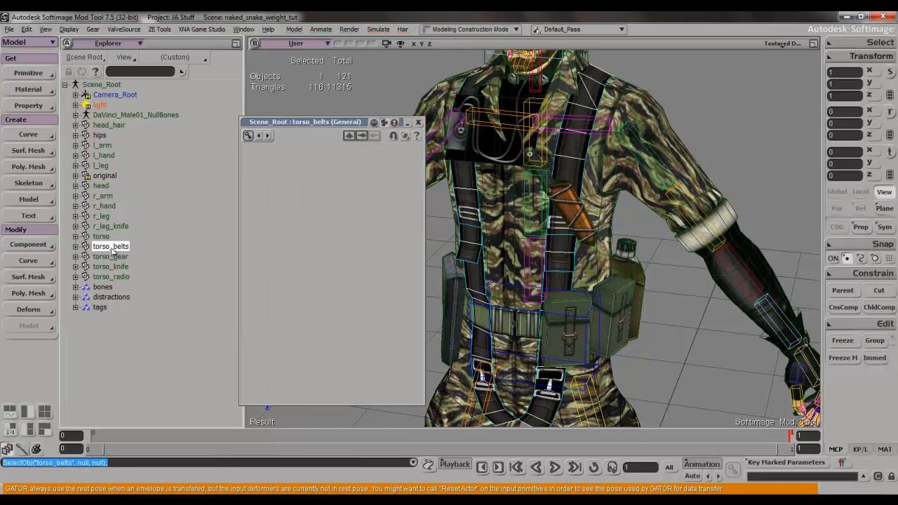
left_click(43, 111)
left_click(80, 188)
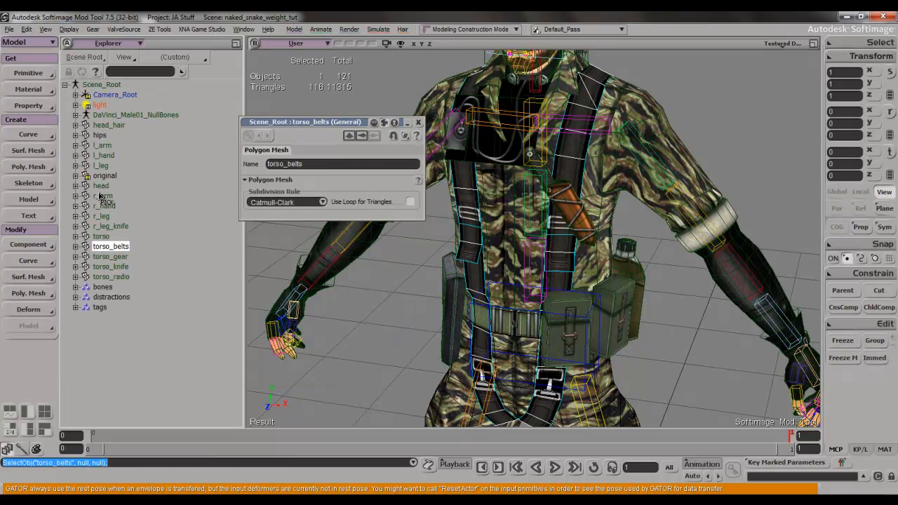
left_click(113, 176)
right_click(204, 264)
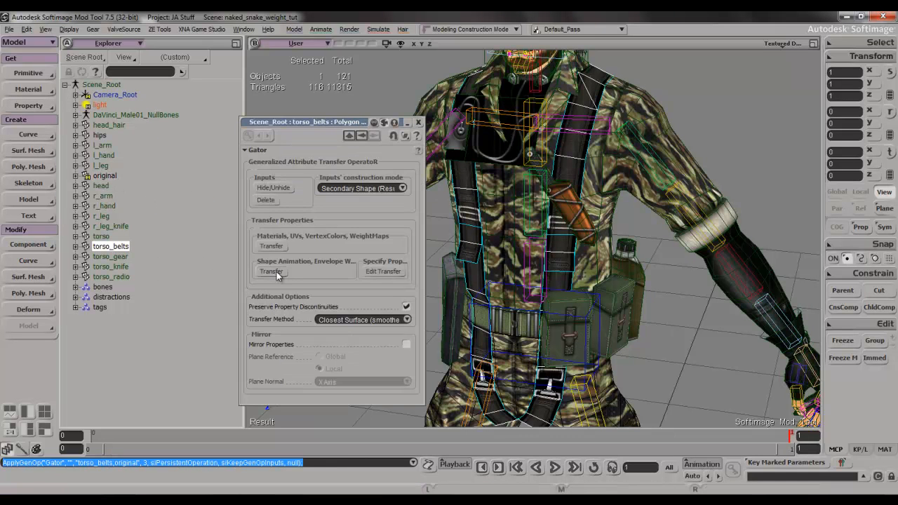
- Apply GATOR to the torso_gear mesh and transfer the envelope weights from the original mesh
left_click(124, 258)
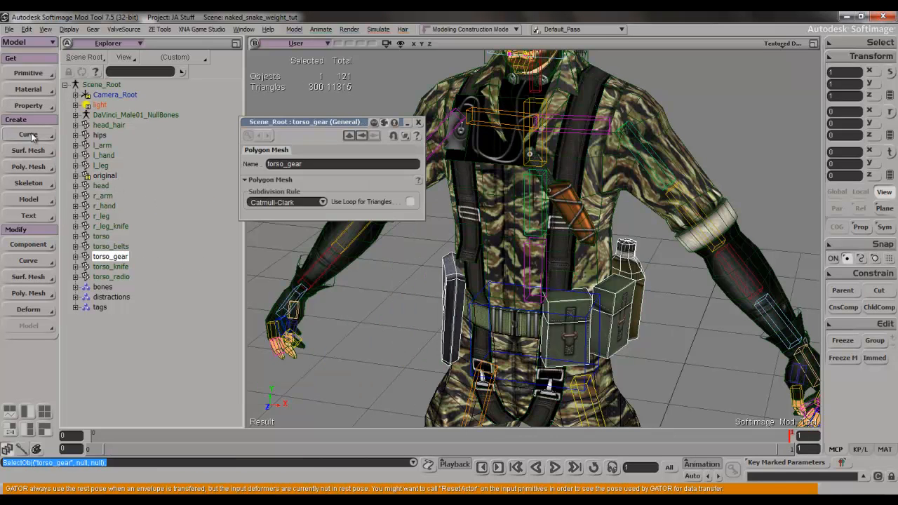
left_click(28, 106)
left_click(82, 187)
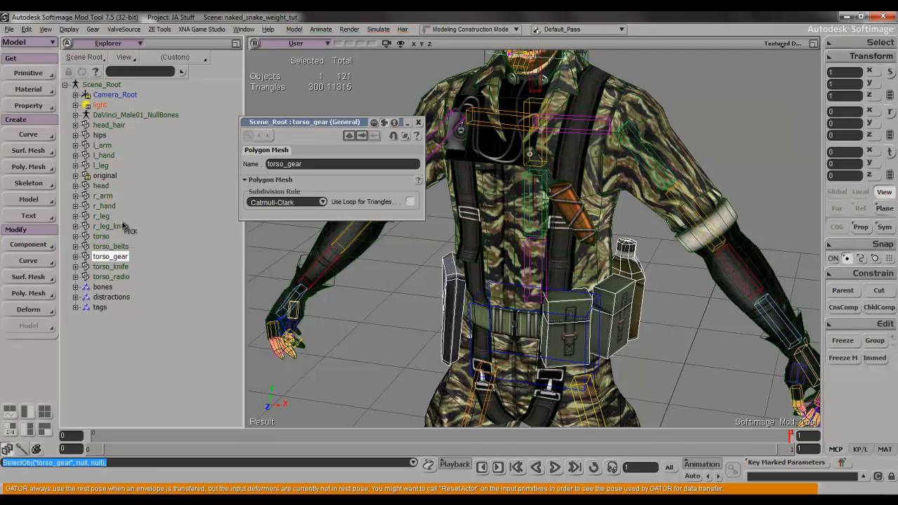
left_click(105, 175)
right_click(215, 242)
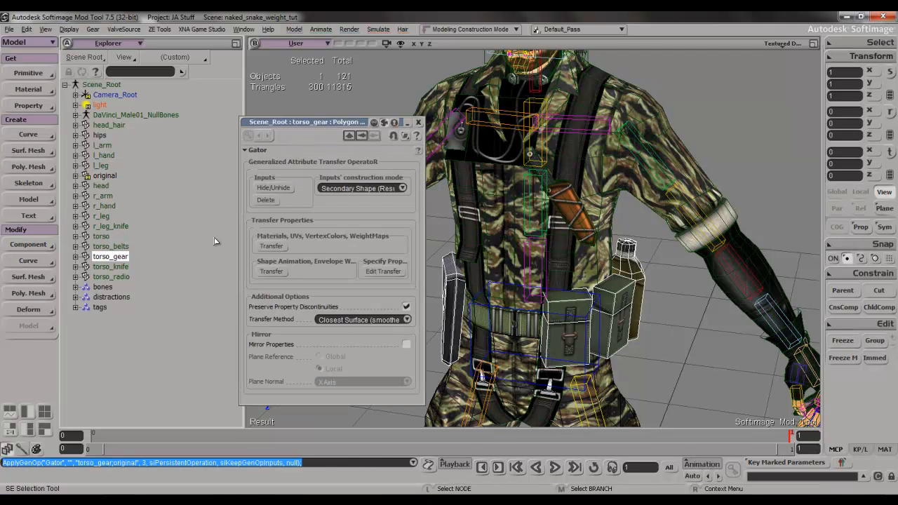
left_click(274, 272)
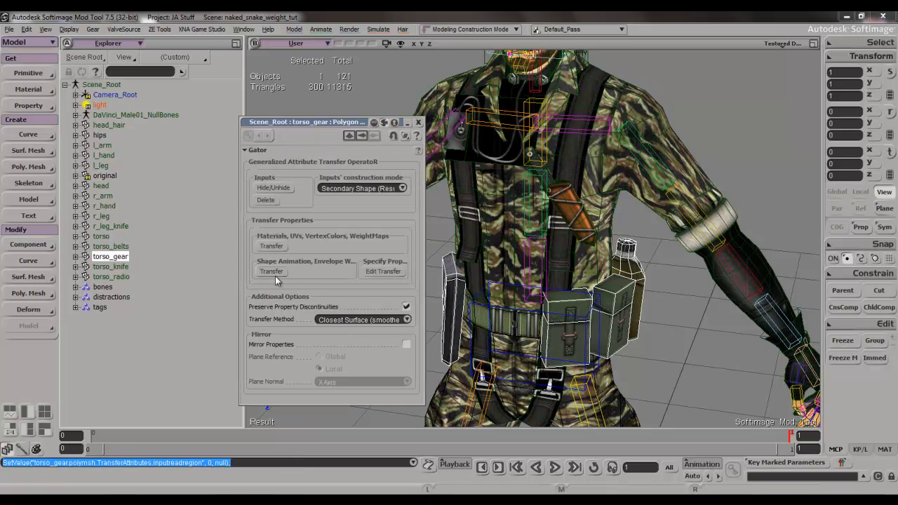
- Apply GATOR to the torso_knife mesh and transfer the envelope weights from the original mesh
left_click(124, 267)
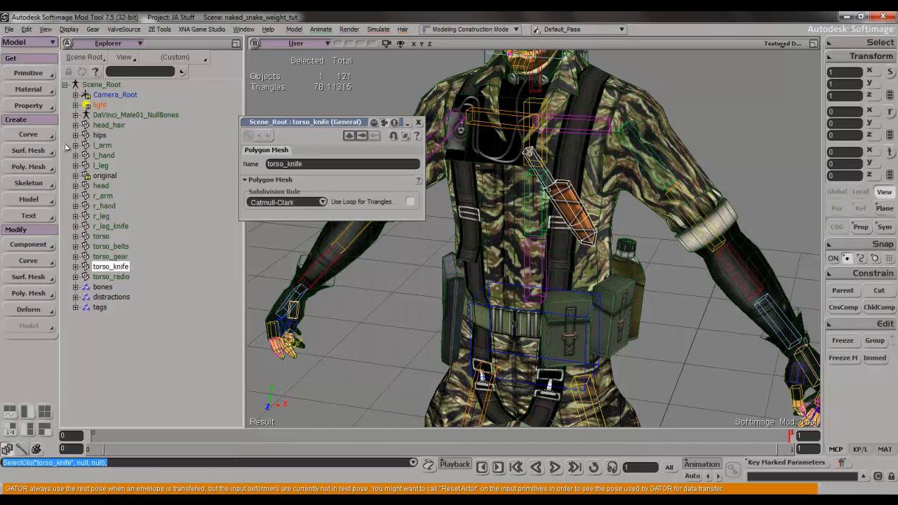
left_click(52, 108)
left_click(105, 187)
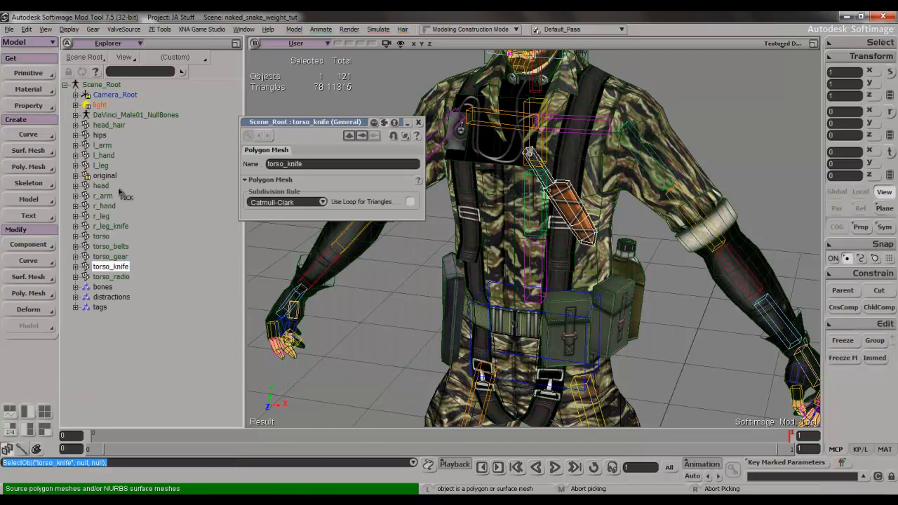
left_click(111, 176)
left_click(268, 272)
- Apply GATOR to the torso_radio mesh and transfer the envelope weights from the original mesh
left_click(125, 277)
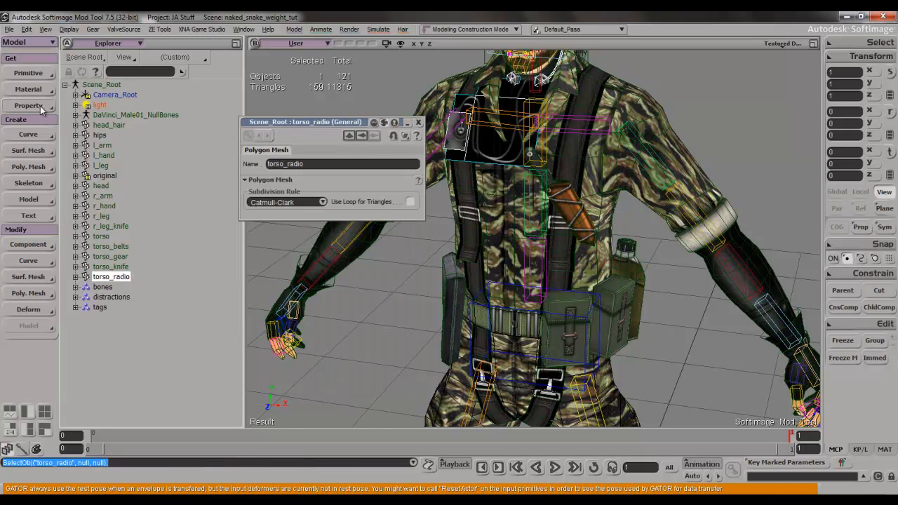
left_click(40, 111)
left_click(106, 187)
left_click(112, 176)
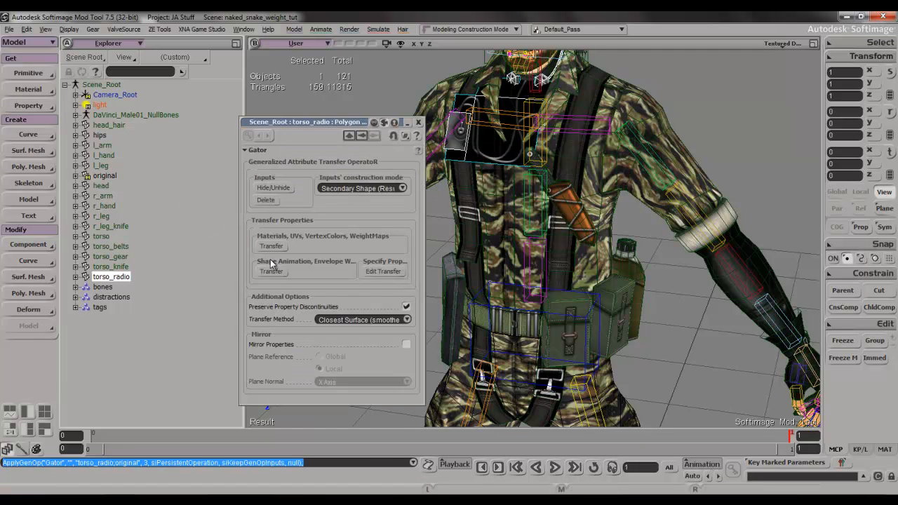
left_click(271, 270)
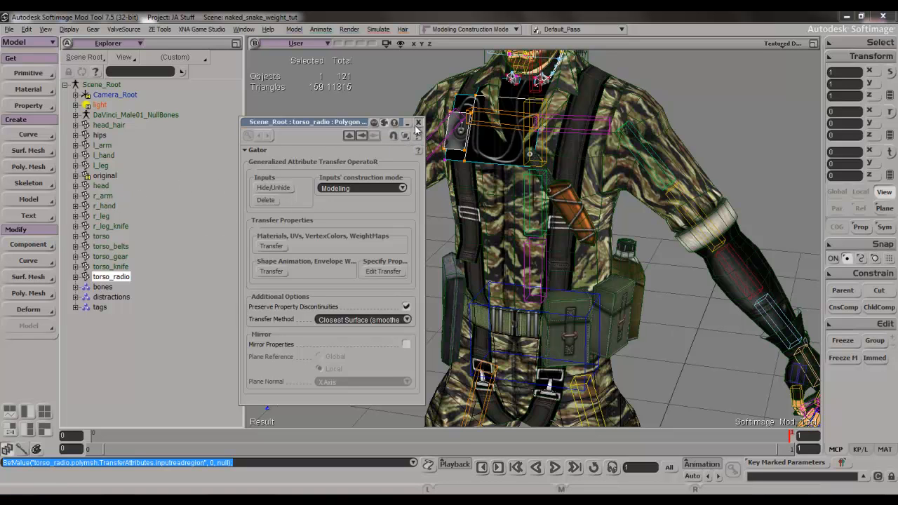
- Freeze modeling on all meshes from head_hair to torso_radio, close the properties window, and clear the selection
left_click(108, 125, "shift")
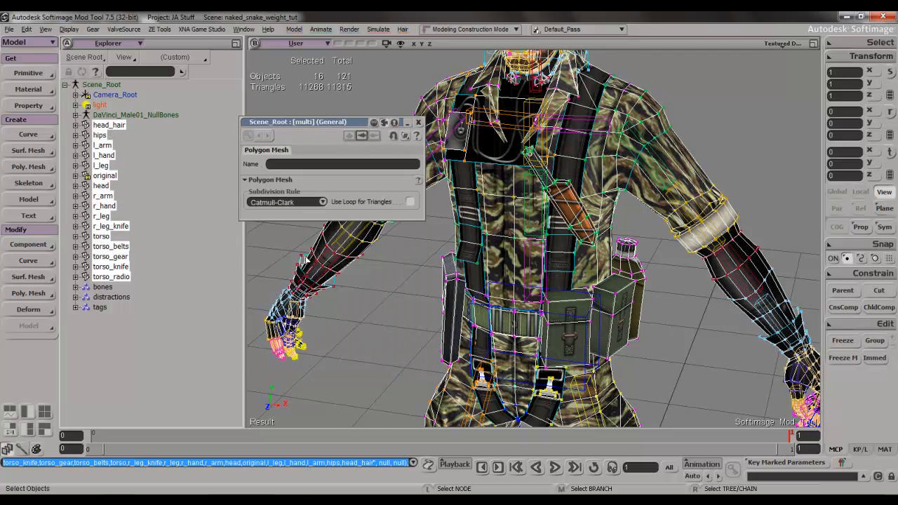
left_click(844, 358)
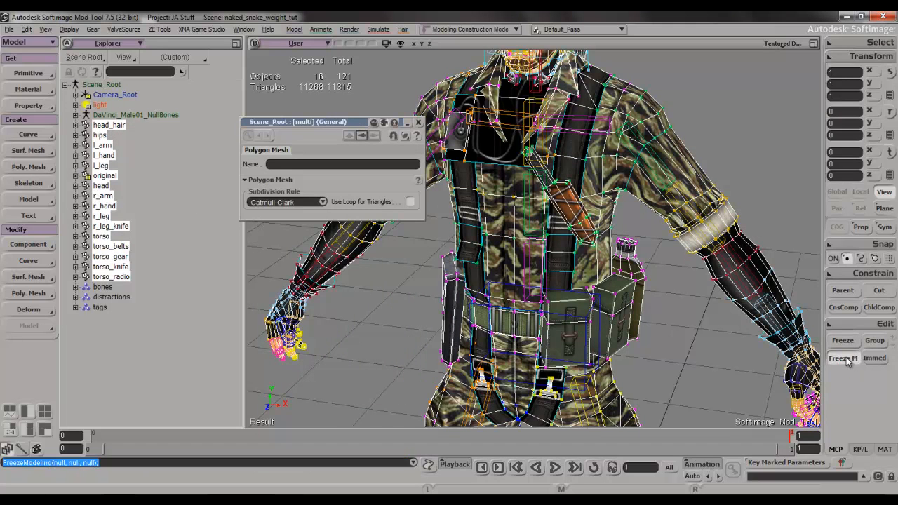
left_click(419, 123)
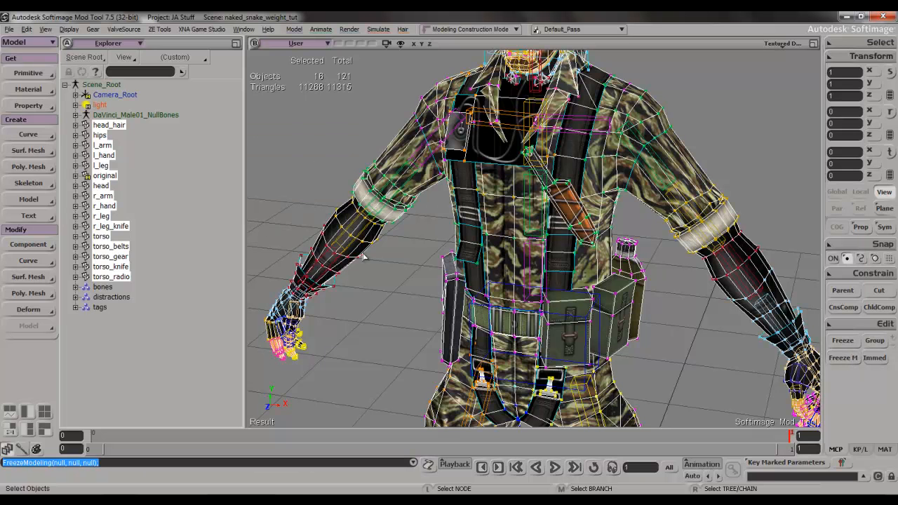
left_click(334, 173)
- Rotate the right upper arm bone (rhumerus) to raise the arm and test the transferred weights
key("s")
right_click_drag(334, 175, 397, 224)
scroll(397, 224, "down", 4)
key("s")
left_click_drag(397, 224, 387, 209)
scroll(388, 214, "down", 3)
key("s")
right_click_drag(391, 228, 391, 213)
scroll(390, 203, "up", 4)
key("s")
left_click_drag(388, 189, 396, 197)
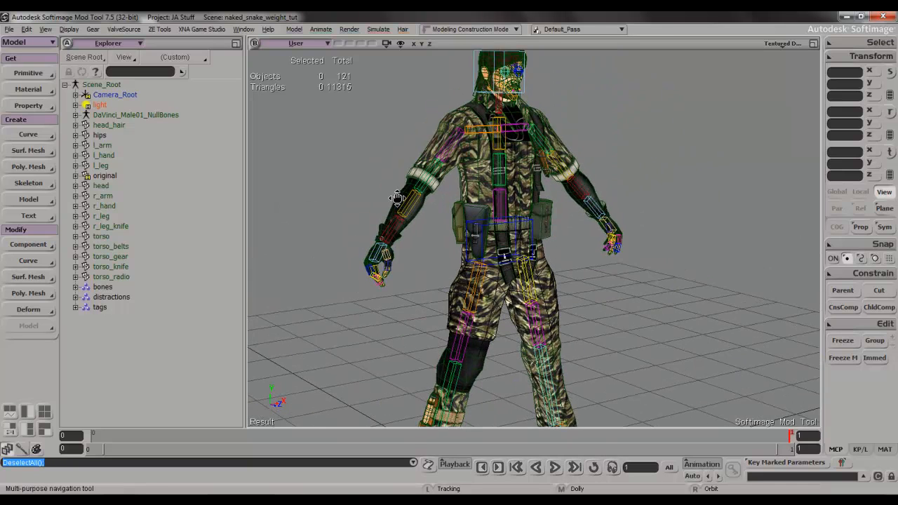
right_click_drag(397, 197, 395, 209)
left_click(451, 144)
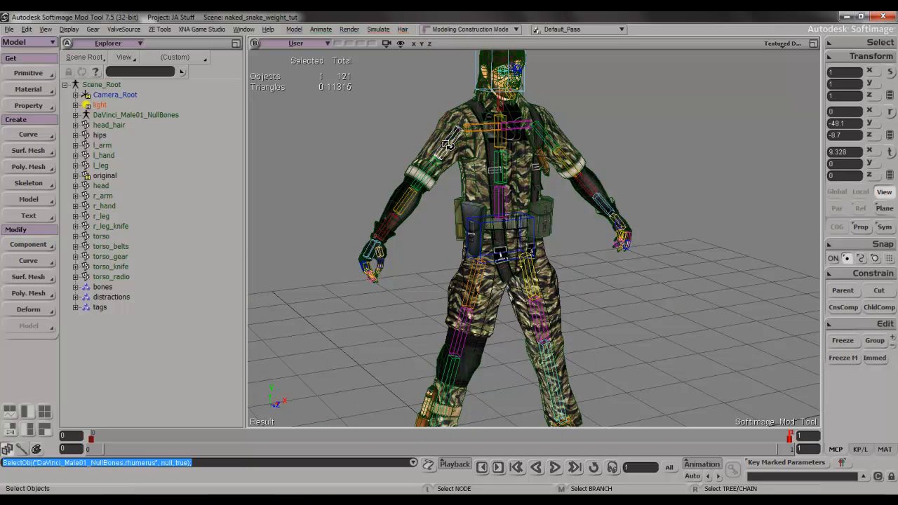
key("c")
left_click_drag(416, 133, 468, 185)
- Bend the right forearm by rotating its bone about -77° around local Z
left_click(397, 181)
key("s")
mouse_move(469, 185)
right_mouse_down()
mouse_move(451, 184)
mouse_move(484, 185)
right_mouse_up()
key("space")
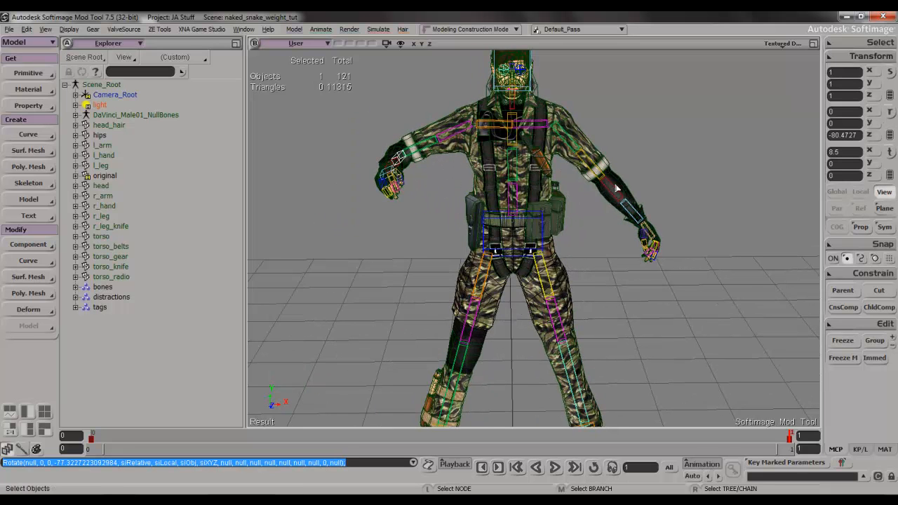
- Rotate the left forearm bone (lradius) to test the left arm's deformation
left_click(616, 188)
key("r")
left_click_drag(593, 144, 581, 151)
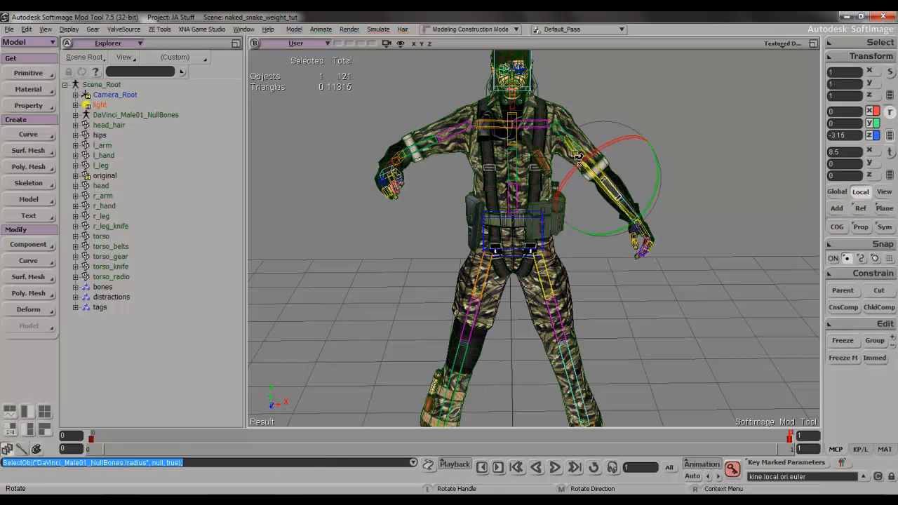
key("space")
- Rotate the left thigh bone about 44° around local Z to test the leg's deformation
left_click(546, 276)
key("c")
left_click_drag(542, 263, 538, 230)
key("s")
right_click_drag(538, 230, 551, 160)
key("space")
- Tilt the head by rotating the neck bone about -9° around local Z
key("s")
left_click_drag(550, 159, 533, 236)
right_click_drag(533, 236, 521, 242)
scroll(513, 238, "up", 3)
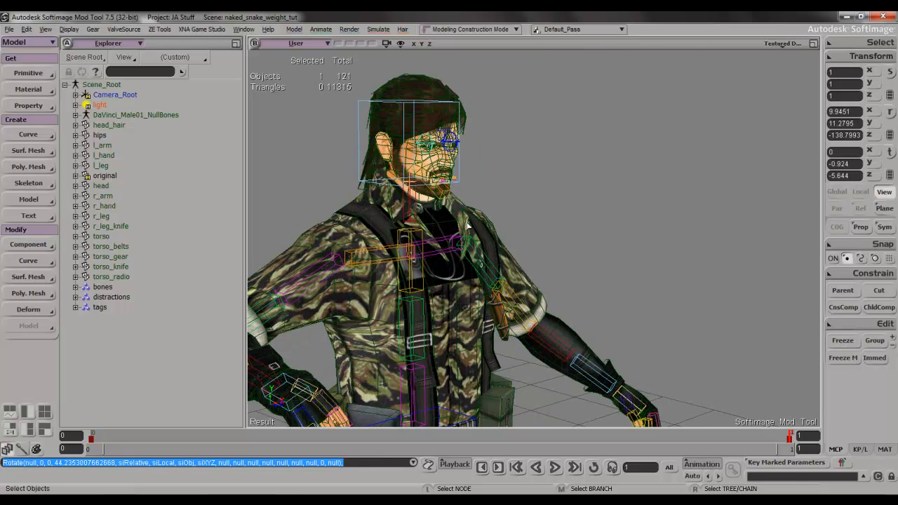
left_click(415, 199)
key("c")
left_click_drag(416, 169, 438, 171)
key("space")
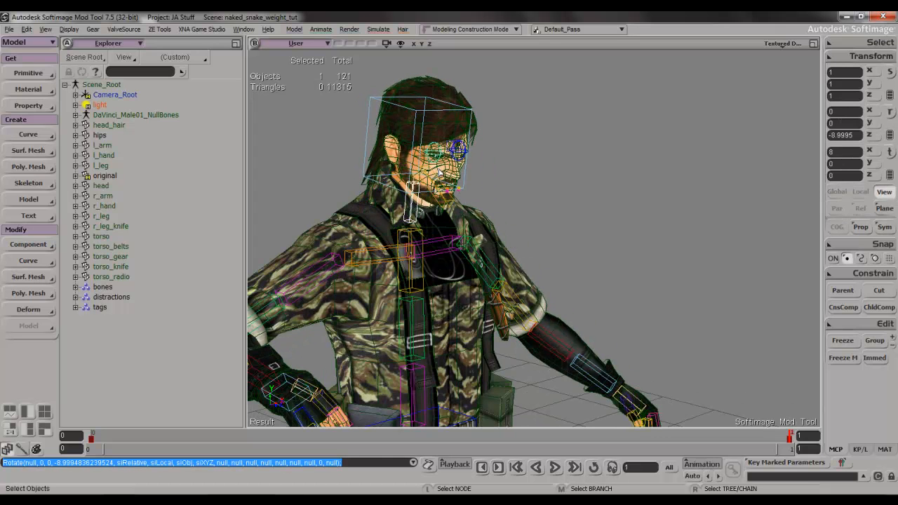
- Rotate the head bone further to test how the neck and collar area of the mesh deforms
left_click(464, 169)
key("c")
left_click_drag(457, 164, 455, 170)
key("space")
key("s")
right_click_drag(474, 190, 414, 212)
scroll(459, 269, "up", 4)
key("s")
mouse_move(459, 269)
right_mouse_down()
mouse_move(496, 269)
mouse_move(470, 271)
right_mouse_up()
- Open the torso mesh's envelope weights for editing and lower the cranium weights on all points by 10.8
left_click(563, 292)
key("s")
mouse_move(565, 294)
right_mouse_down()
mouse_move(596, 308)
mouse_move(629, 300)
mouse_move(573, 283)
right_mouse_up()
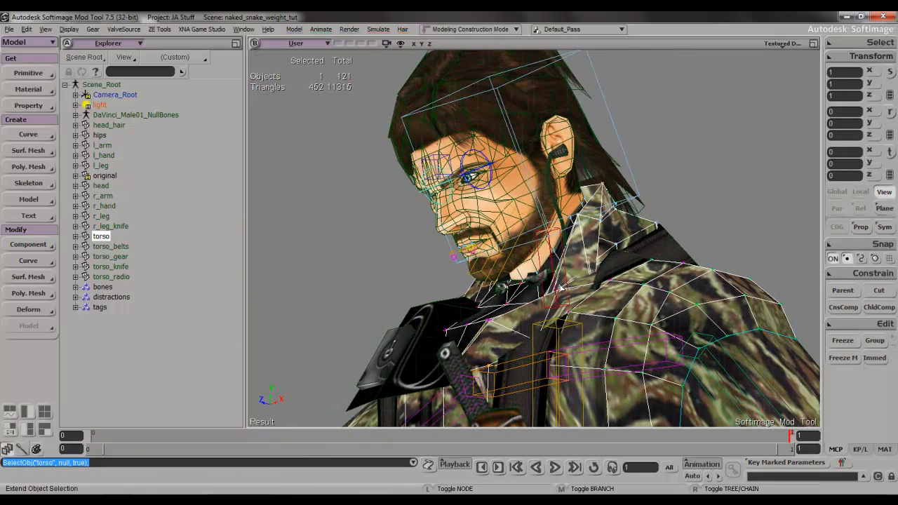
key("ctrl+e")
left_click(140, 192)
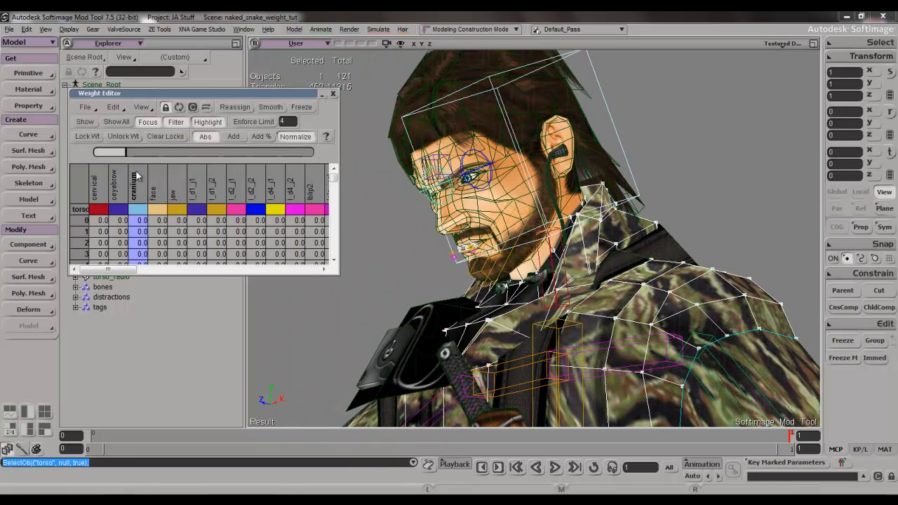
left_click_drag(128, 152, 103, 155)
key("s")
right_click_drag(436, 223, 515, 246)
left_click_drag(492, 244, 513, 250)
right_click_drag(512, 249, 421, 238)
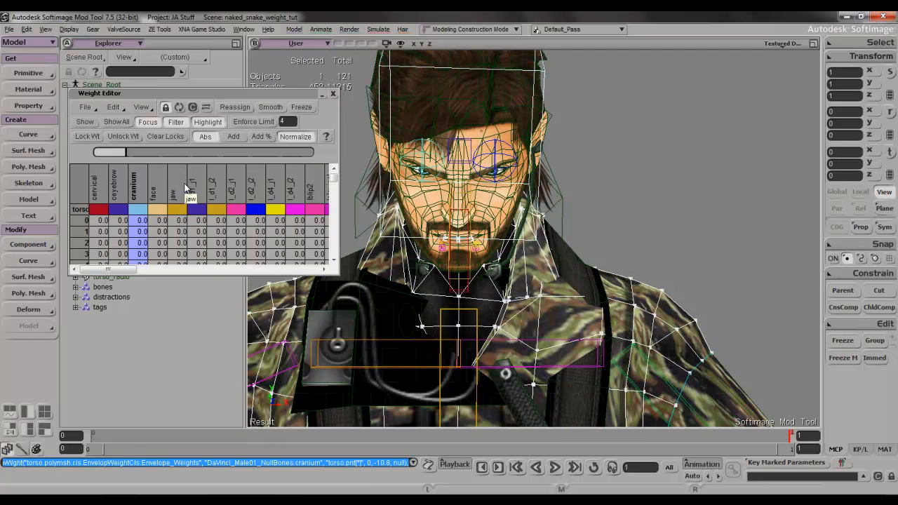
- Lower the l_d1_j1 envelope weights on all torso points by 4.2, checking the chest and collar
left_click(184, 184)
left_click(154, 176)
mouse_move(132, 154)
left_mouse_down()
mouse_move(111, 156)
mouse_move(124, 154)
left_mouse_up()
left_click(174, 189)
left_click(212, 180)
key("s")
right_click_drag(491, 245, 308, 242)
right_click_drag(299, 164, 586, 222)
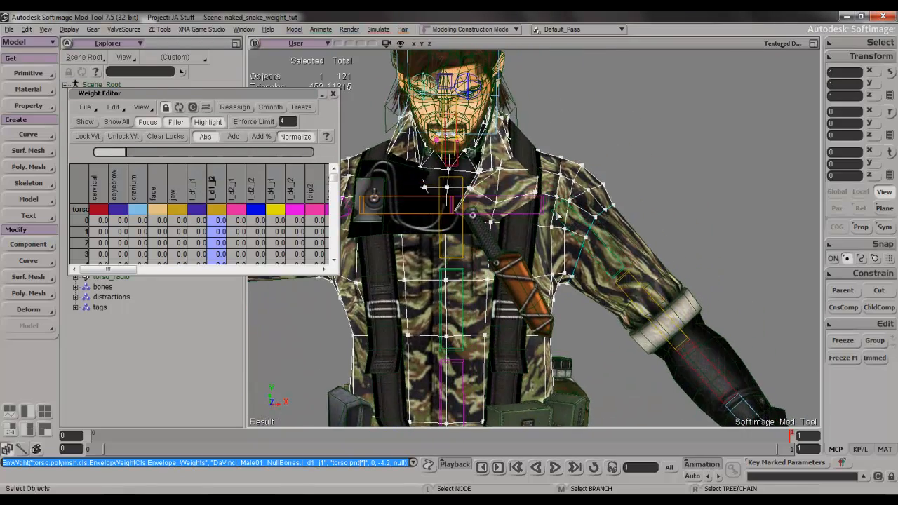
- Tag the torso points around the collar and upper chest and select their face bone weights
key("t")
left_click_drag(379, 91, 531, 229)
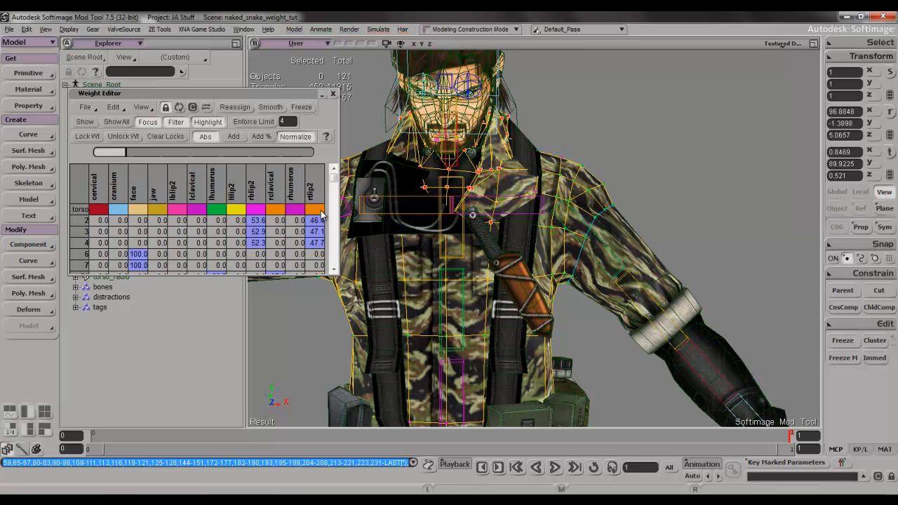
left_click(135, 199)
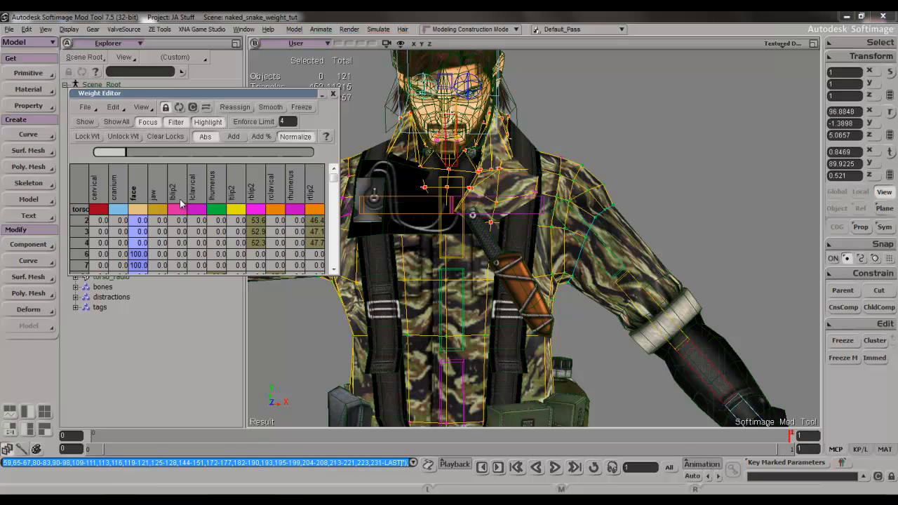
- Remove the unwanted points near the chin and neck from the tagged torso points
key("s")
right_click_drag(475, 220, 453, 209)
left_click_drag(456, 210, 474, 265)
scroll(475, 265, "up", 3)
key("s")
scroll(474, 263, "up", 3)
right_click_drag(473, 260, 456, 285)
key("s")
left_click_drag(515, 313, 530, 316, "ctrl+shift")
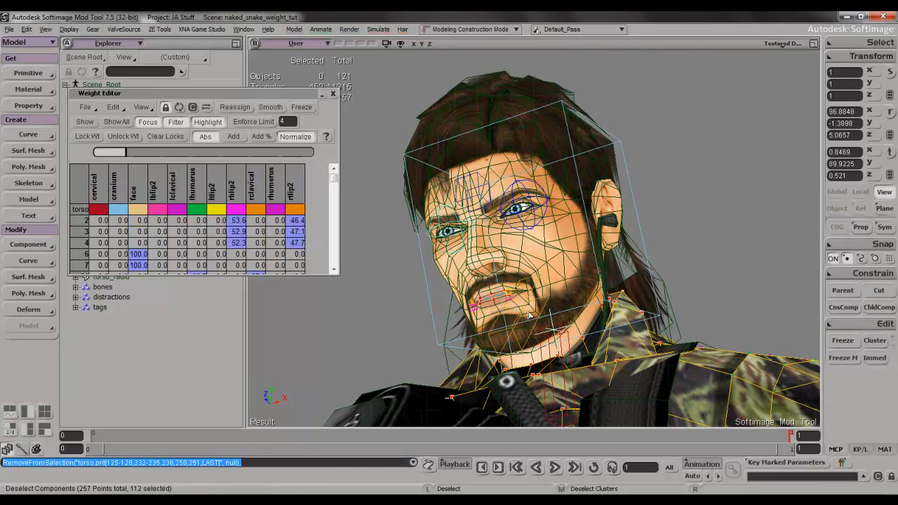
- Try to lower the face bone's envelope weight on torso point 6 by 18
key("s")
middle_click_drag(519, 314, 515, 308)
right_click_drag(515, 309, 523, 331)
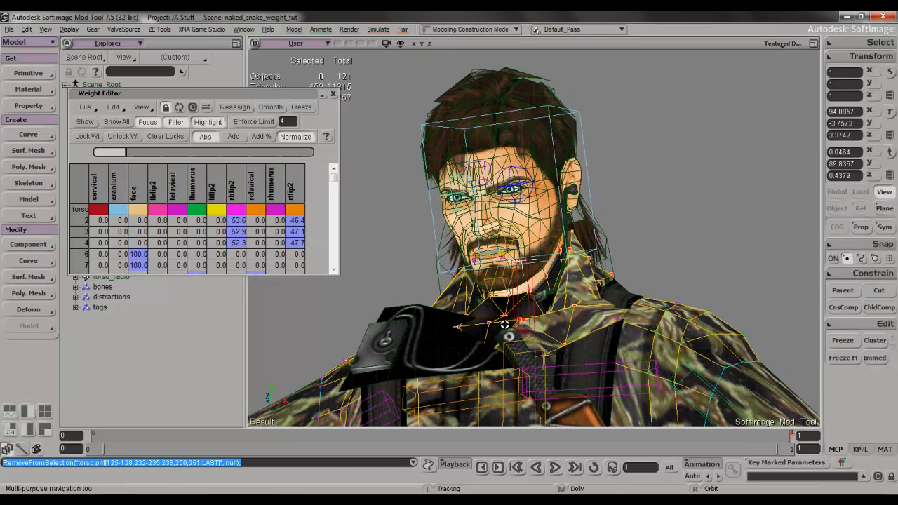
left_click(141, 187)
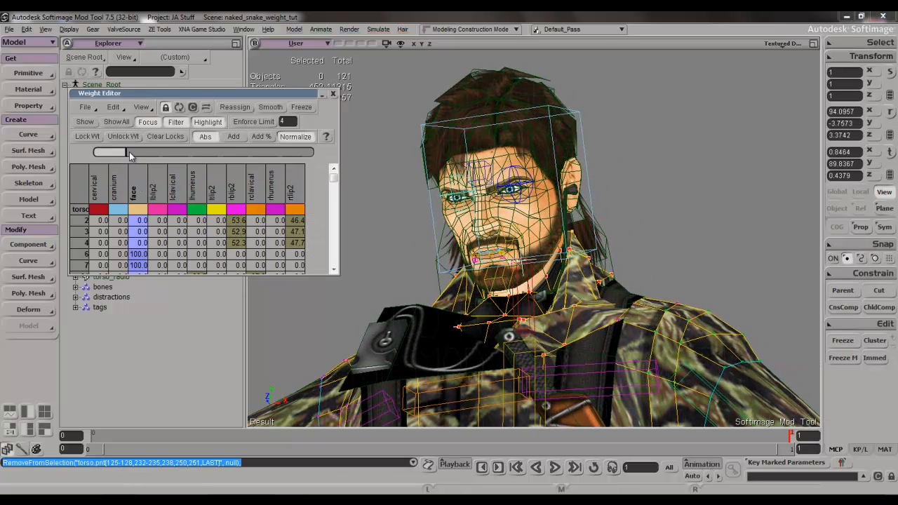
left_click(134, 254)
key("s")
right_click_drag(422, 264, 814, 316)
scroll(427, 297, "up", 2)
key("s")
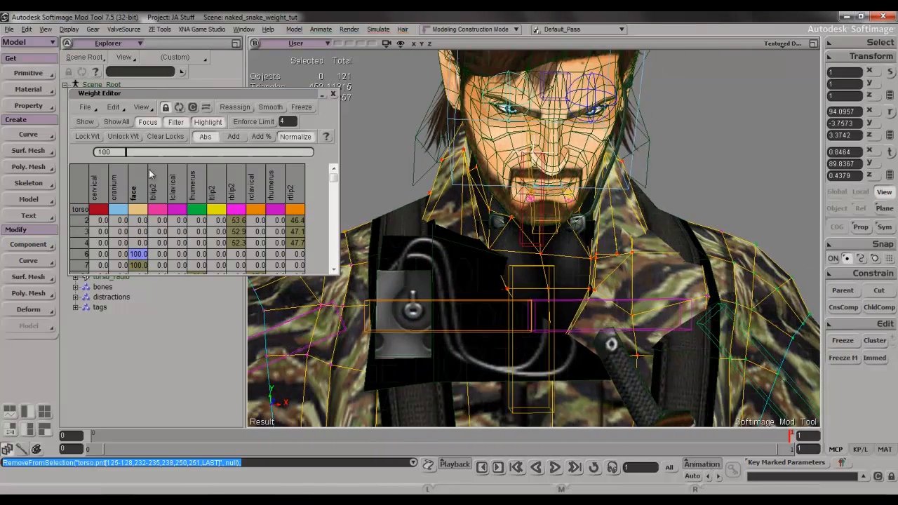
left_click_drag(129, 153, 93, 167)
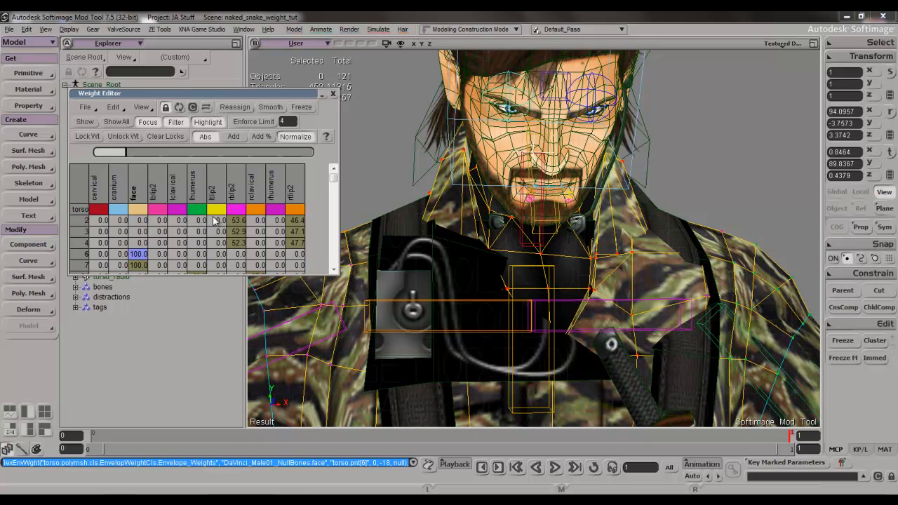
- Reduce the selected torso points' rtlip2 weights to 0 and try to clear their rblip2 and face weights
left_click(295, 194)
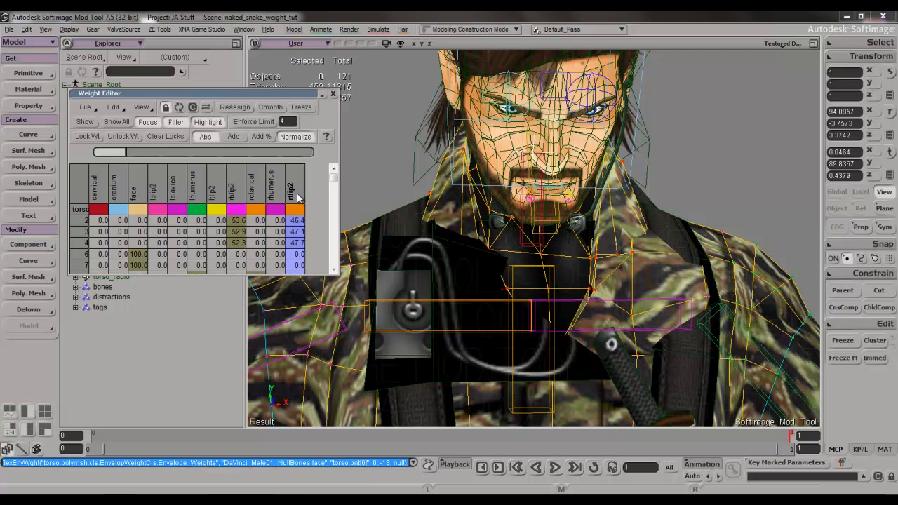
left_click_drag(127, 155, 94, 154)
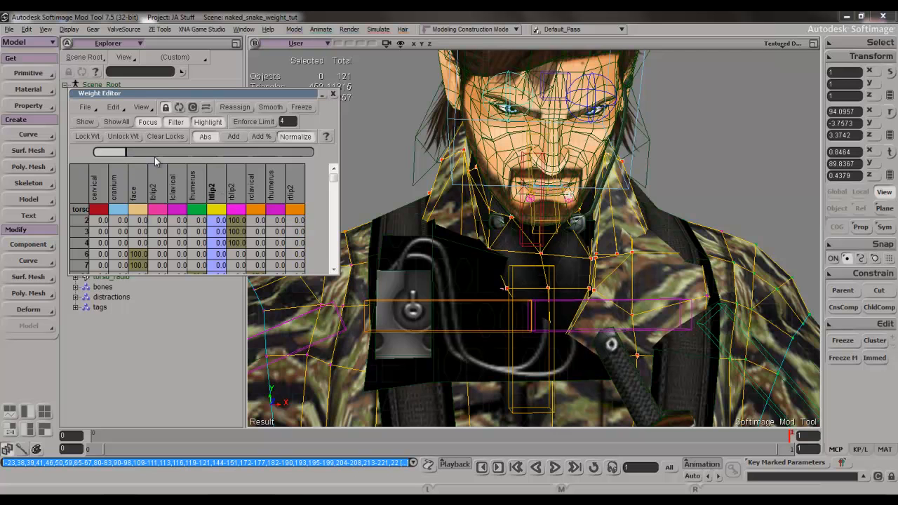
left_click(232, 188)
left_click_drag(128, 152, 94, 152)
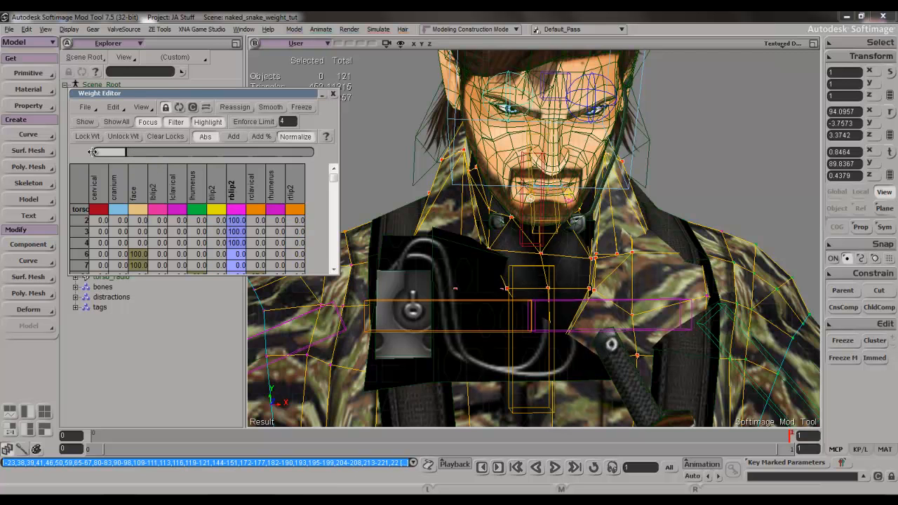
left_click(135, 197)
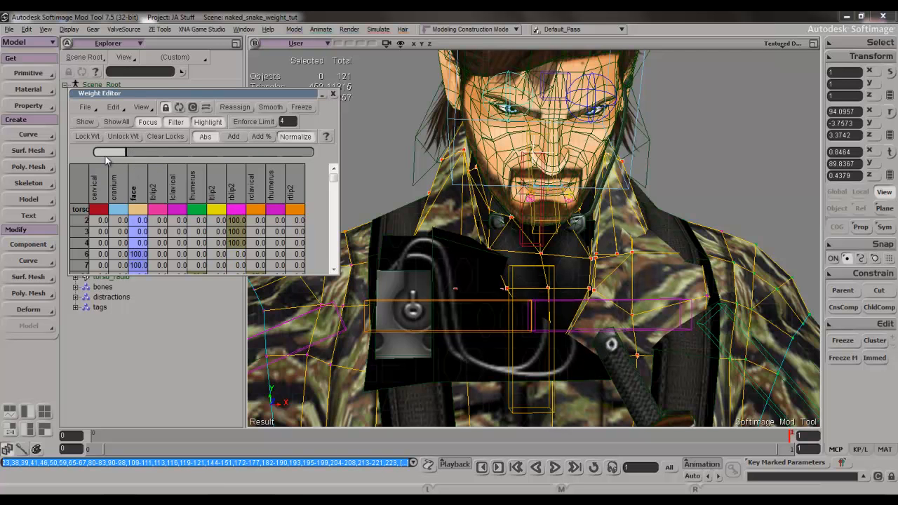
left_click_drag(129, 153, 93, 161)
left_click(234, 203)
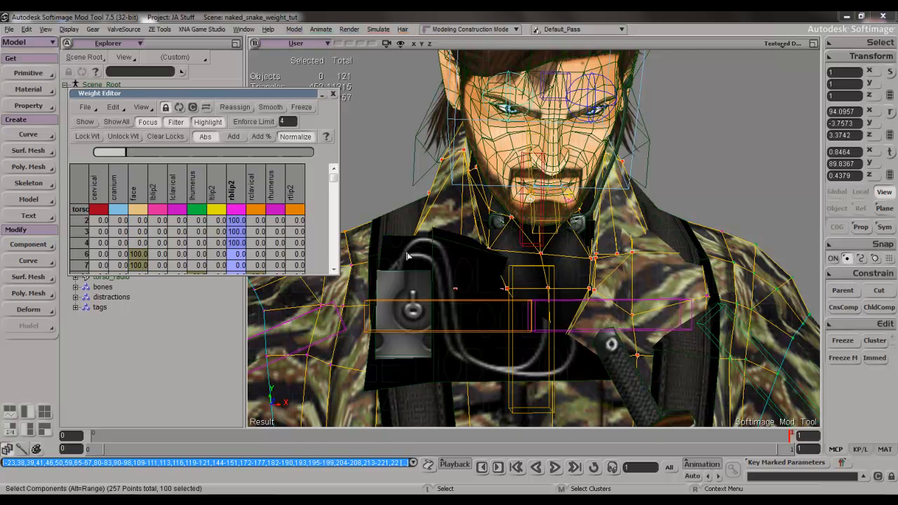
- Close the Weight Editor and return the timeline to frame 0
scroll(513, 265, "down", 5)
right_click_drag(514, 265, 479, 269)
scroll(478, 270, "up", 4)
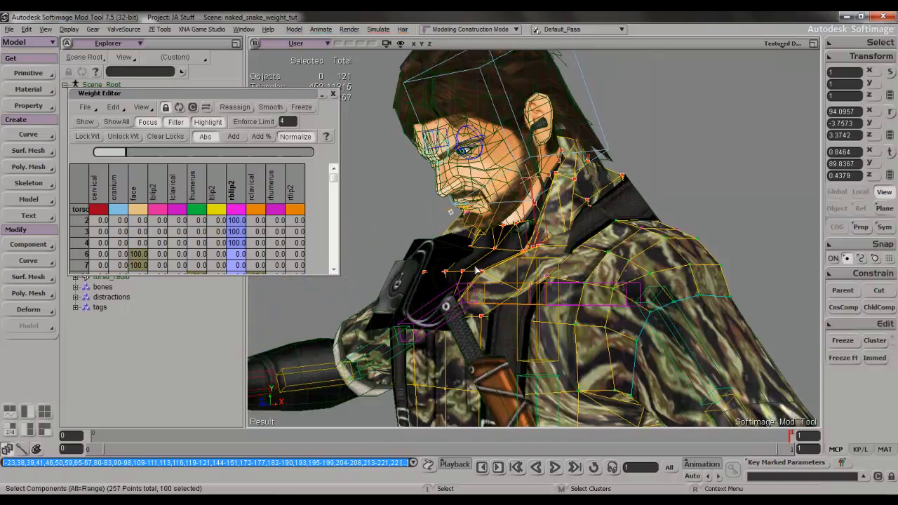
scroll(442, 246, "down", 2)
left_click(332, 93)
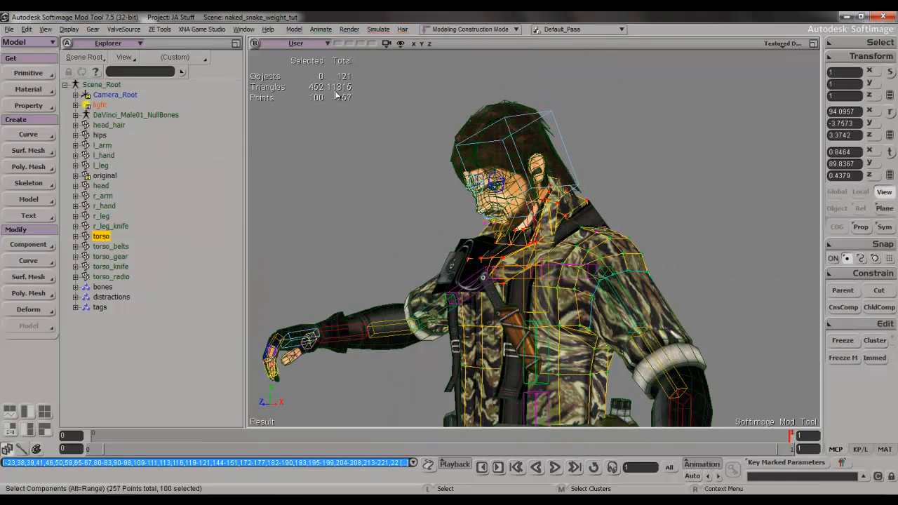
key("comma")
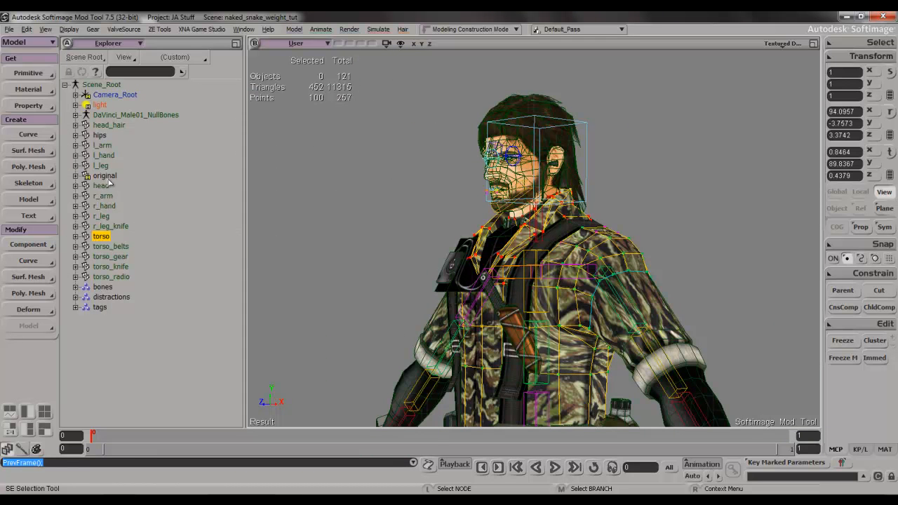
- Toggle the visibility of all mesh objects from head_hair through torso_radio and clear the selection
left_click(108, 125)
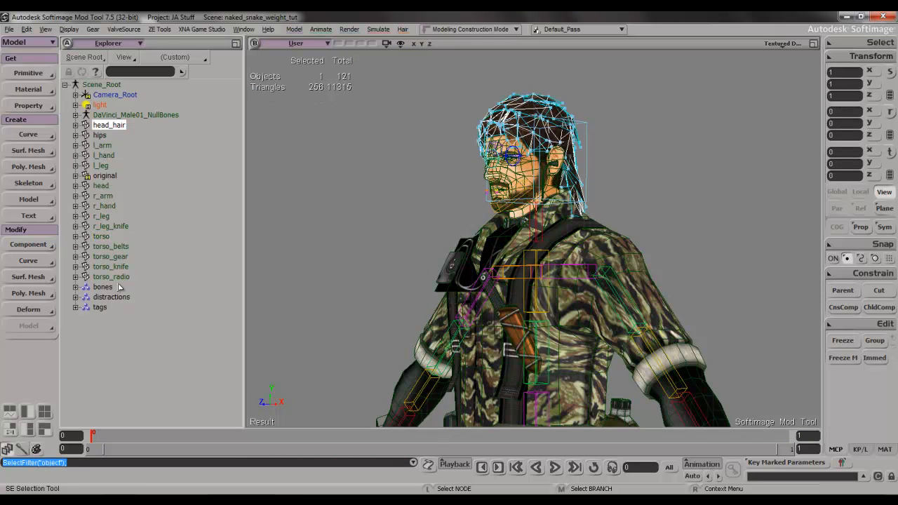
left_click(119, 277, "shift")
key("h")
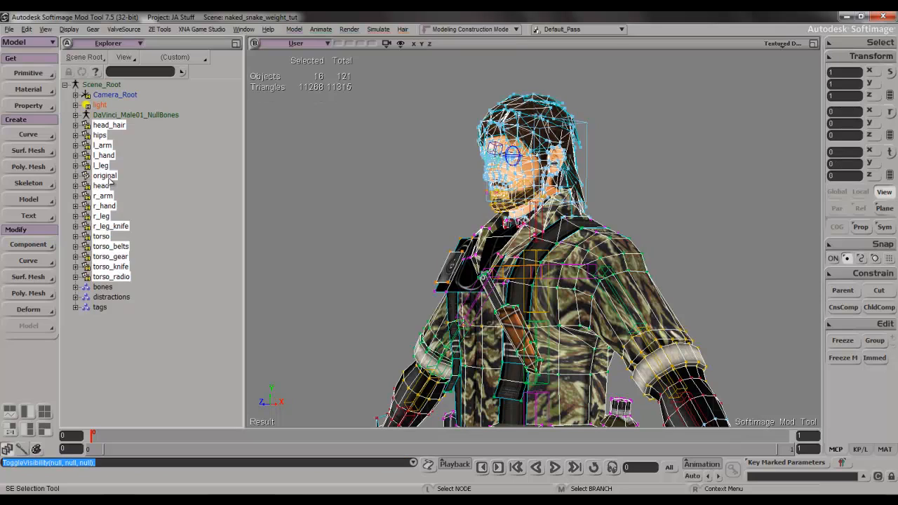
key("s")
key("ctrl+shift+a")
- Select the original mesh in the front view of the character's chest and collar
right_click_drag(343, 248, 371, 270)
middle_click_drag(372, 271, 430, 257)
left_click_drag(431, 257, 430, 309)
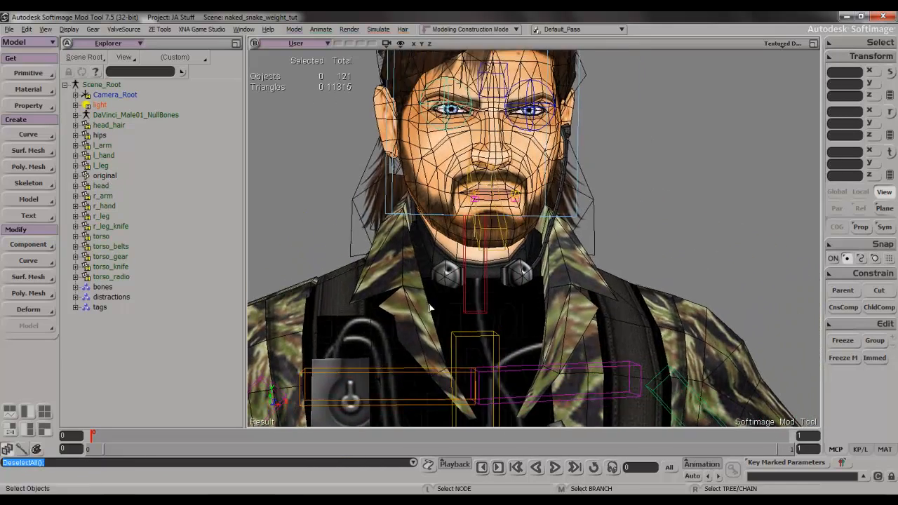
scroll(430, 309, "down", 2)
key("space")
left_click(502, 270)
key("c")
left_click_drag(502, 273, 500, 252)
left_click(461, 342)
key("s")
scroll(463, 340, "up", 3)
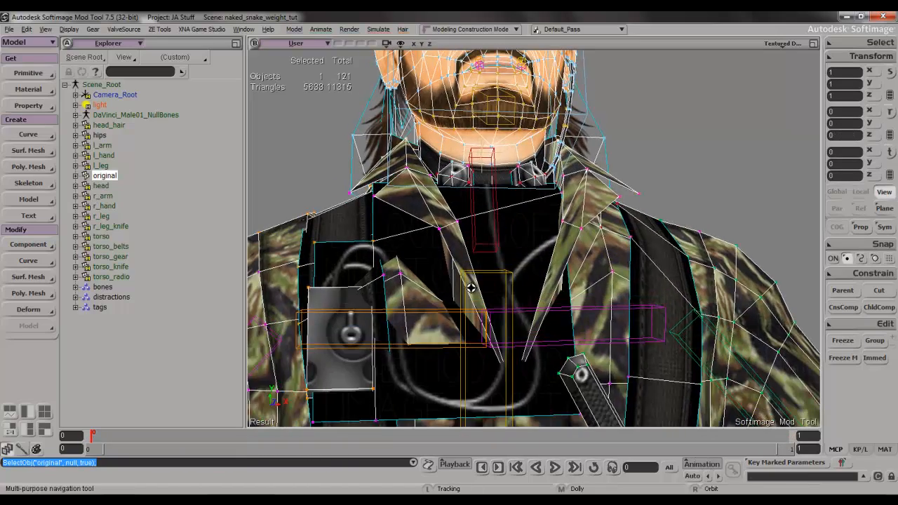
- Select the two stray points of the radio-side lapel and reduce their rblip2 weight to 0 in the Weight Editor
key("t")
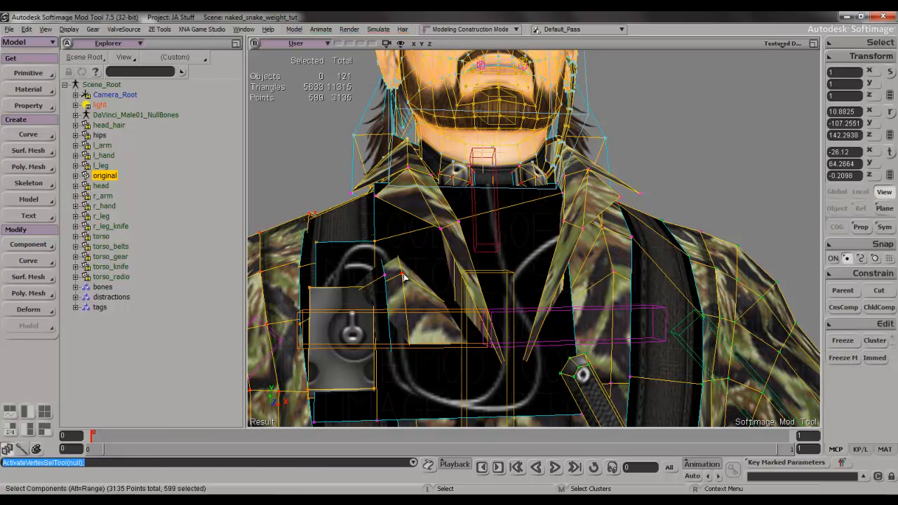
left_click(404, 277)
left_click(392, 280, "shift")
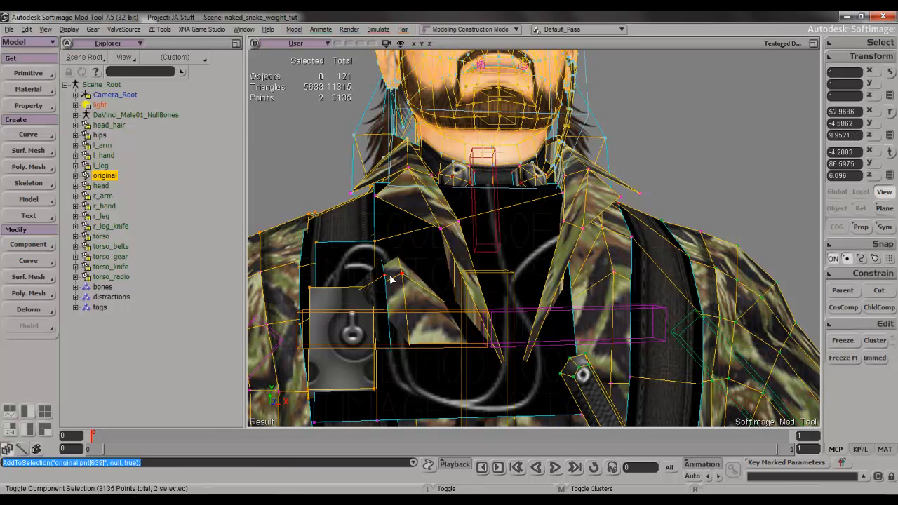
key("ctrl+e")
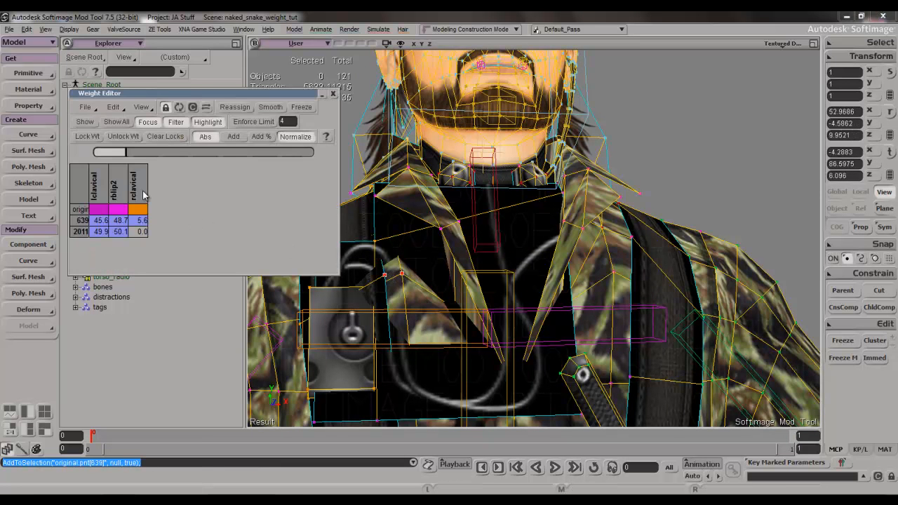
left_click(124, 184)
left_click_drag(137, 144, 84, 160)
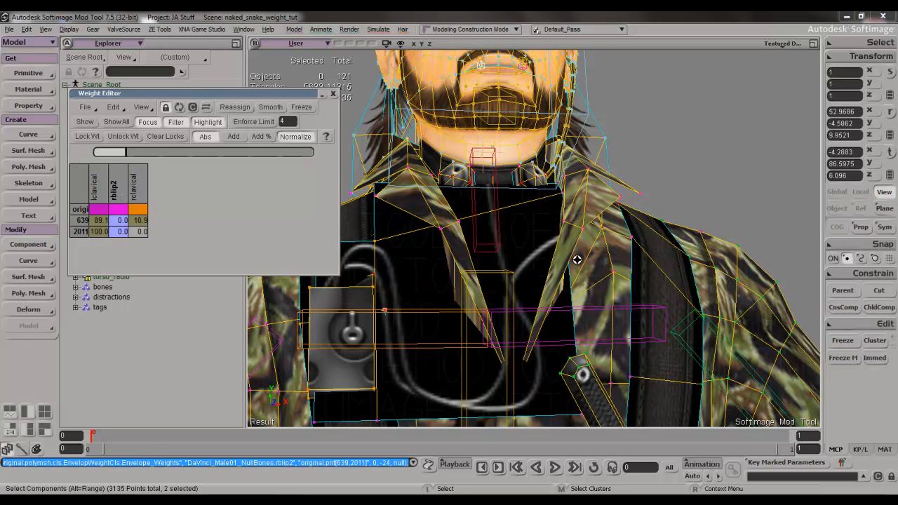
- Select the inner edge of the knife-side lapel and show the weight paint tools with the Weight Editor moved clear of them
key("s")
right_click_drag(575, 264, 547, 260)
key("s")
right_click_drag(427, 237, 554, 249)
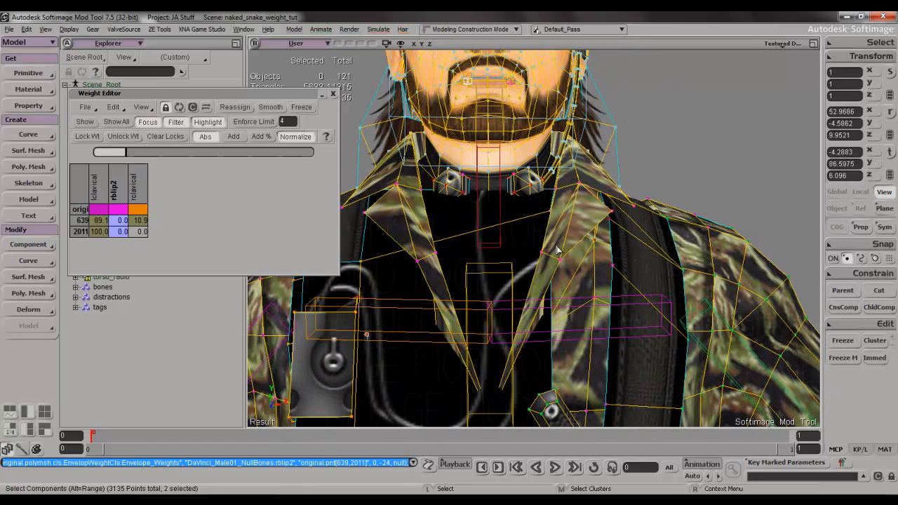
left_click(556, 263)
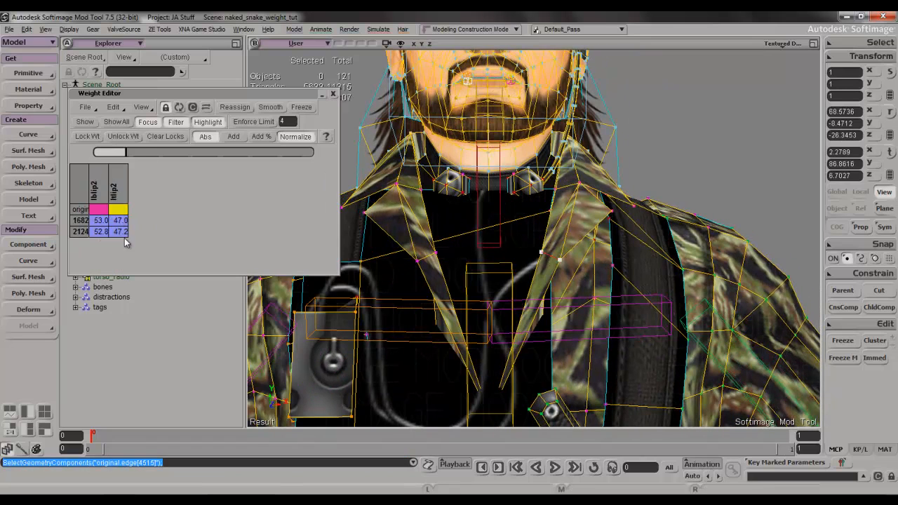
key("s")
mouse_move(452, 265)
right_mouse_down()
mouse_move(471, 262)
mouse_move(446, 261)
mouse_move(463, 262)
right_mouse_up()
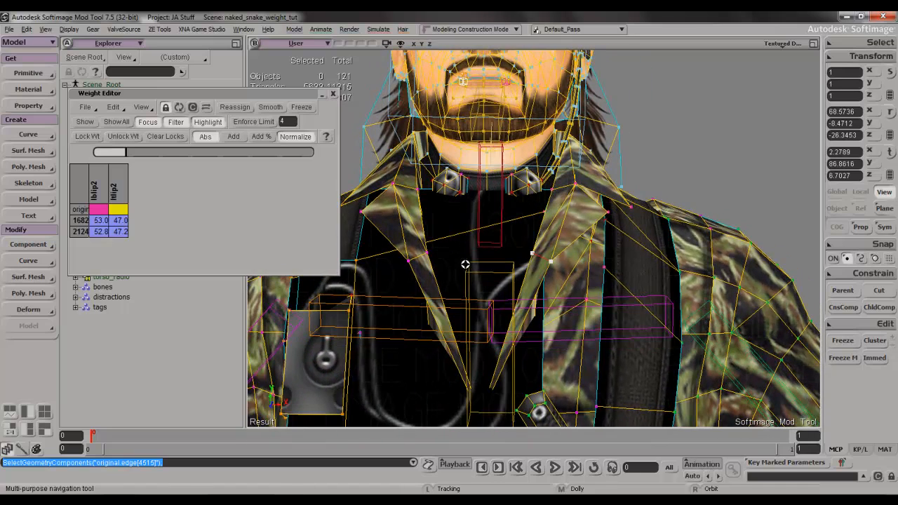
key("ctrl+3")
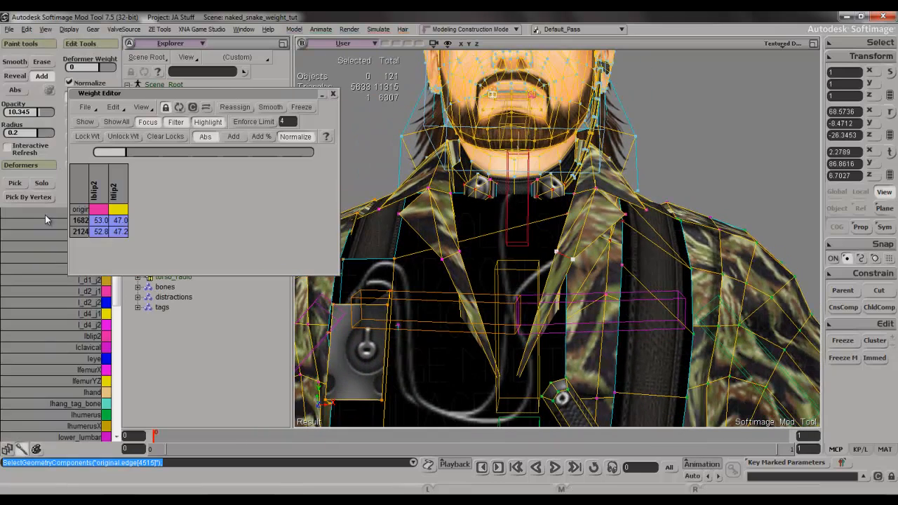
left_click_drag(155, 98, 257, 104)
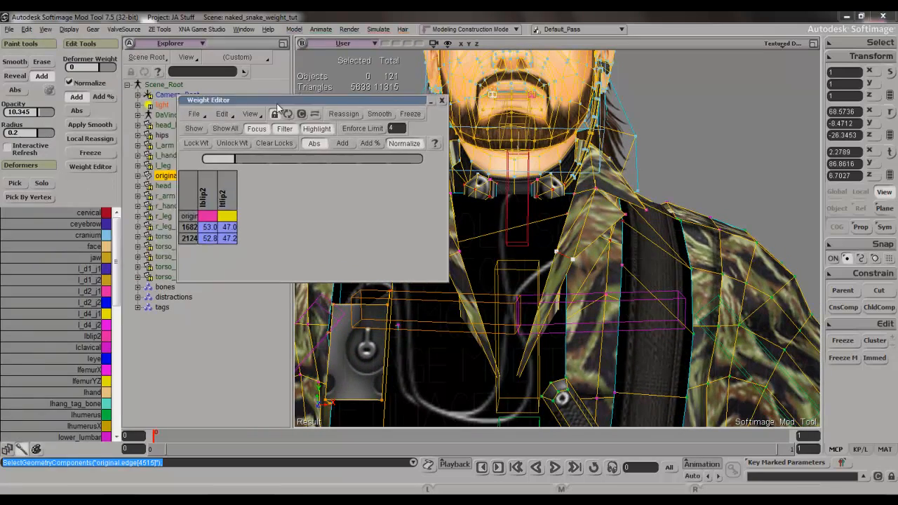
- Paint cervical weight onto the inner points of both lapels
left_click(93, 213)
key("w")
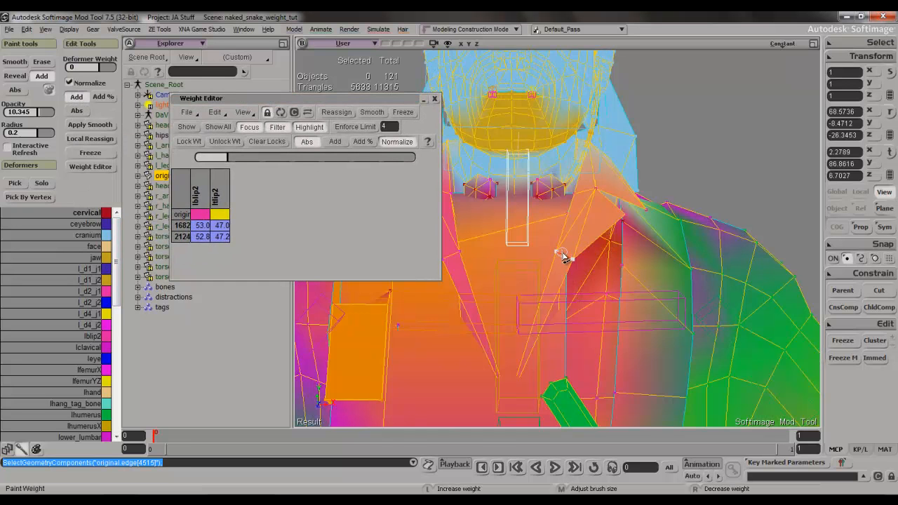
left_click_drag(570, 256, 546, 279)
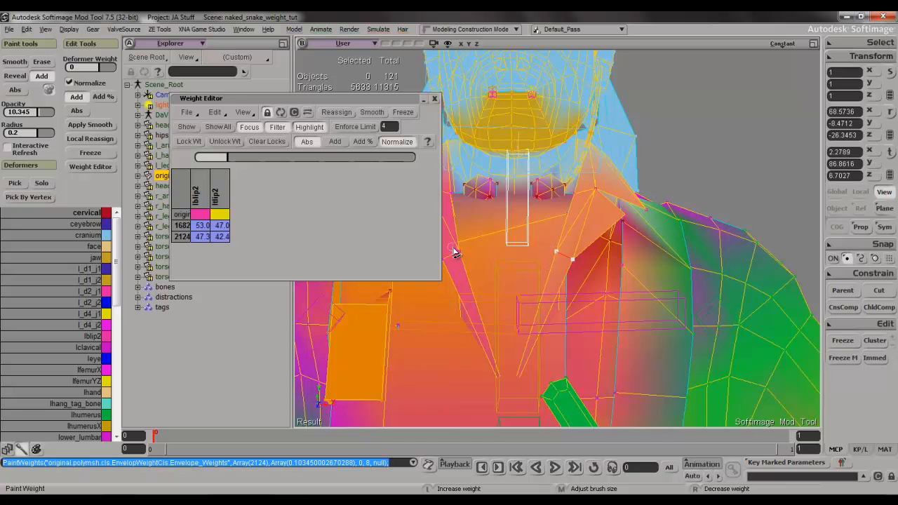
left_click_drag(460, 253, 448, 261)
key("Escape")
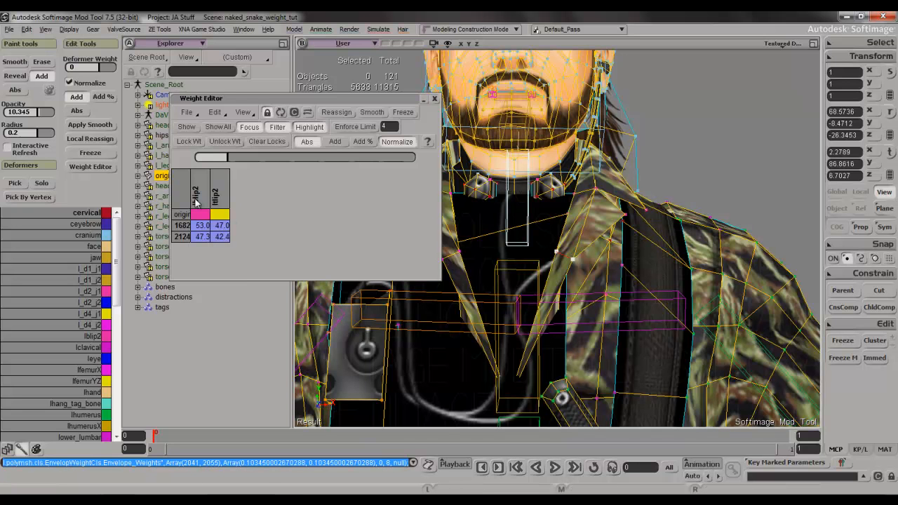
- Refresh the weight table and set the cervical weight of points 1682 and 2124 to 100
left_click(279, 112)
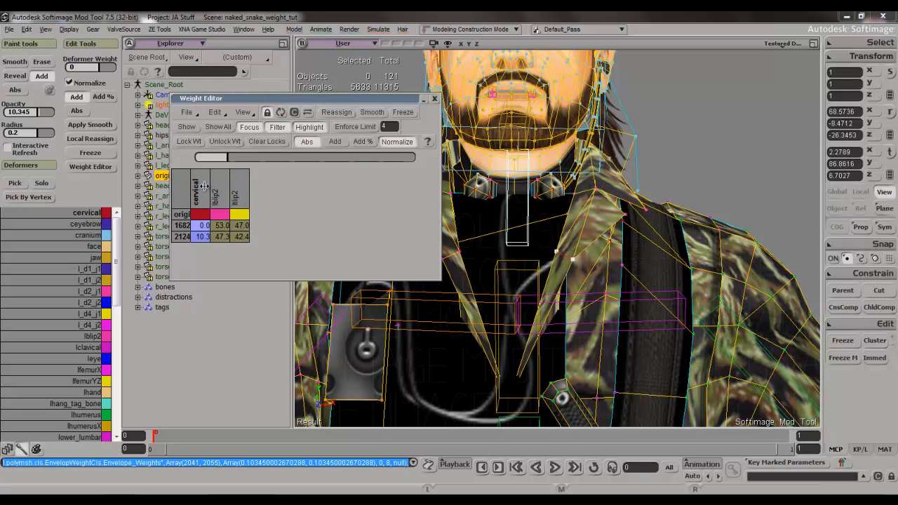
left_click_drag(247, 160, 377, 159)
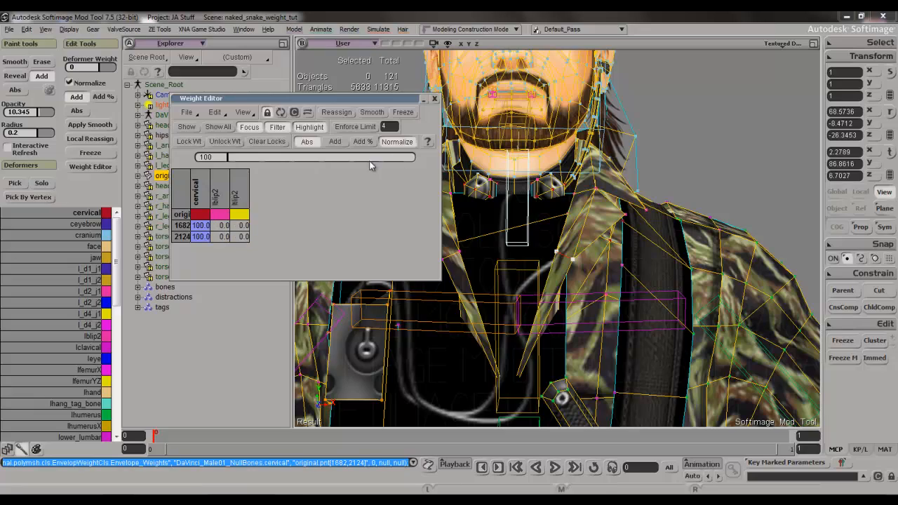
- Paint thoracic weight onto the knife-side lapel points 1682 and 2124 and set it to 100
key("s")
right_click_drag(463, 232, 590, 239)
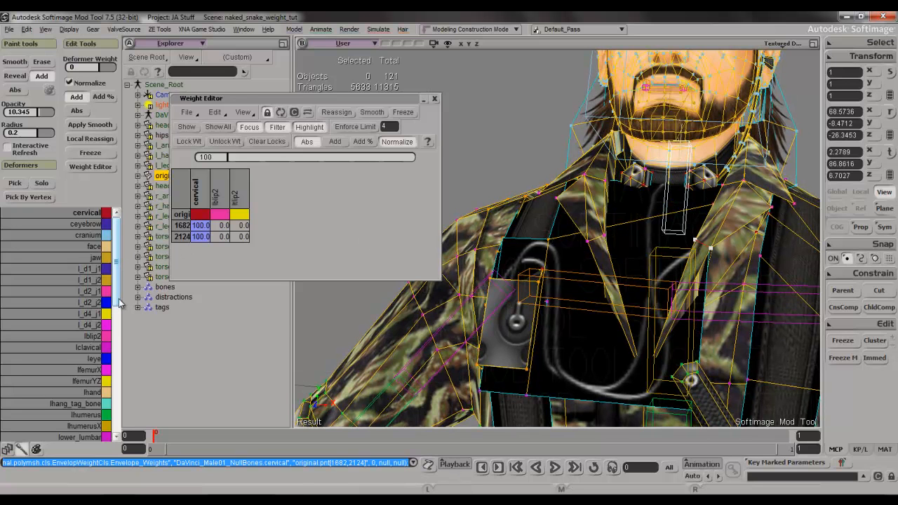
left_click_drag(120, 302, 116, 428)
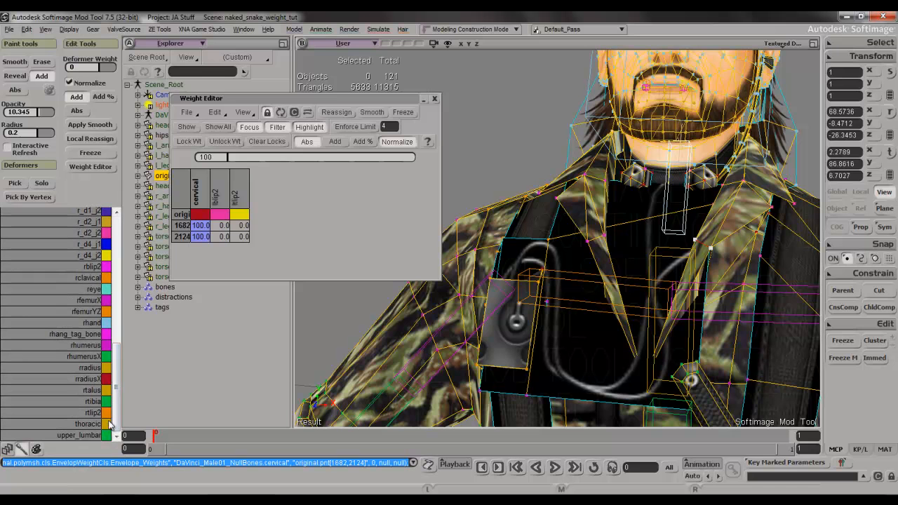
left_click(87, 423)
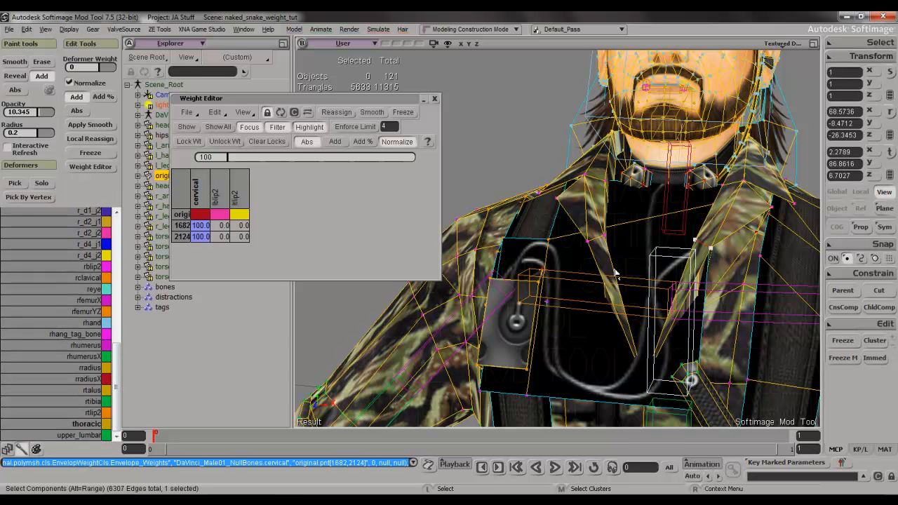
left_click(590, 241)
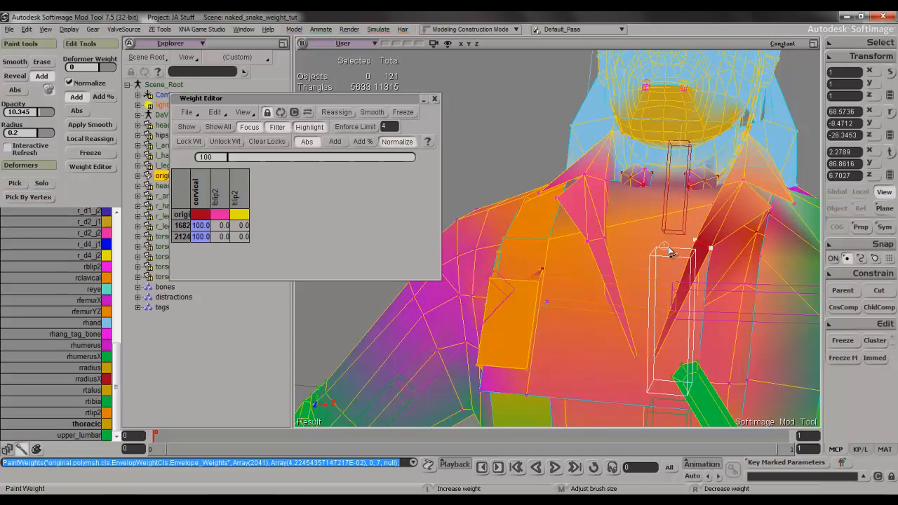
left_click(710, 249)
left_click(710, 249)
key("space")
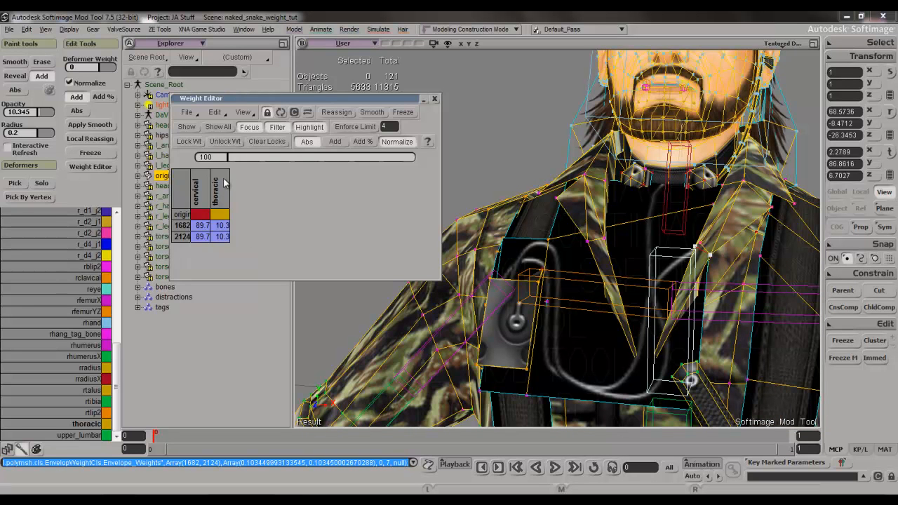
left_click_drag(258, 159, 421, 176)
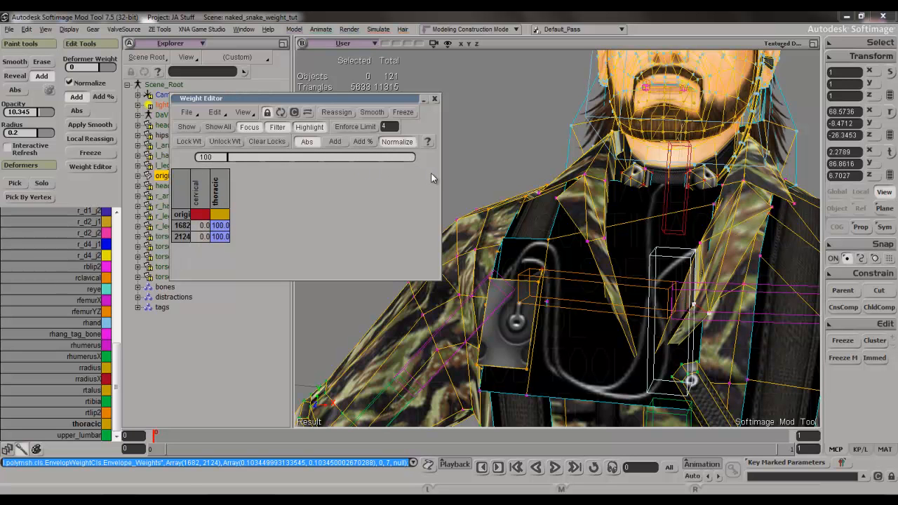
- Paint thoracic weight onto points 2041 and 2055 of the radio-side lapel
key("s")
right_click_drag(593, 256, 703, 254)
key("w")
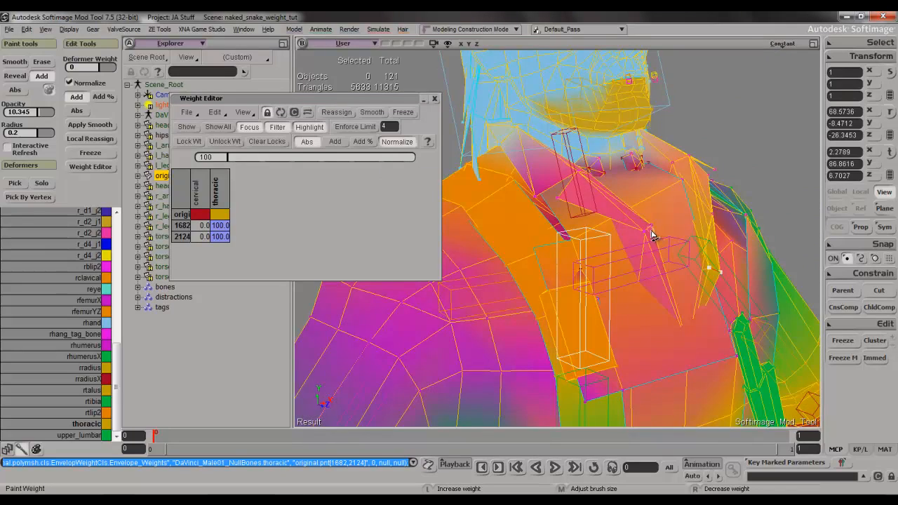
key("e")
key("s")
middle_click_drag(616, 237, 567, 245)
key("w")
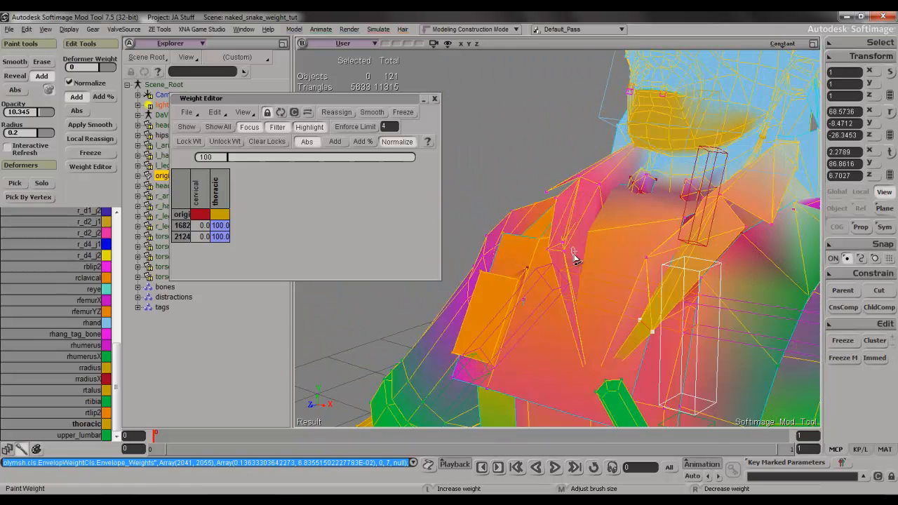
key("e")
- Add lapel points 2041, 2055, 2056 and 2118 to the selection and set the ltlip2 and rblip2 weights of all selected points to 0
key("t")
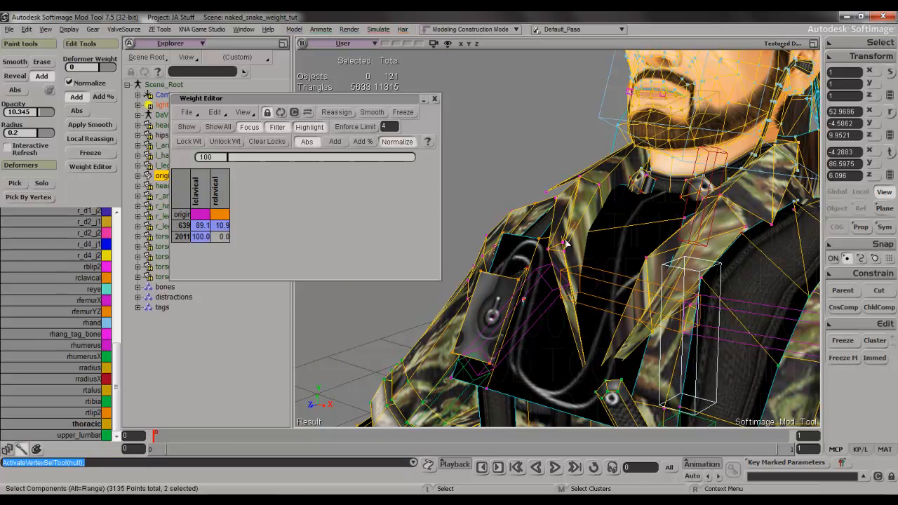
left_click(563, 243, "shift")
left_click(563, 251, "shift")
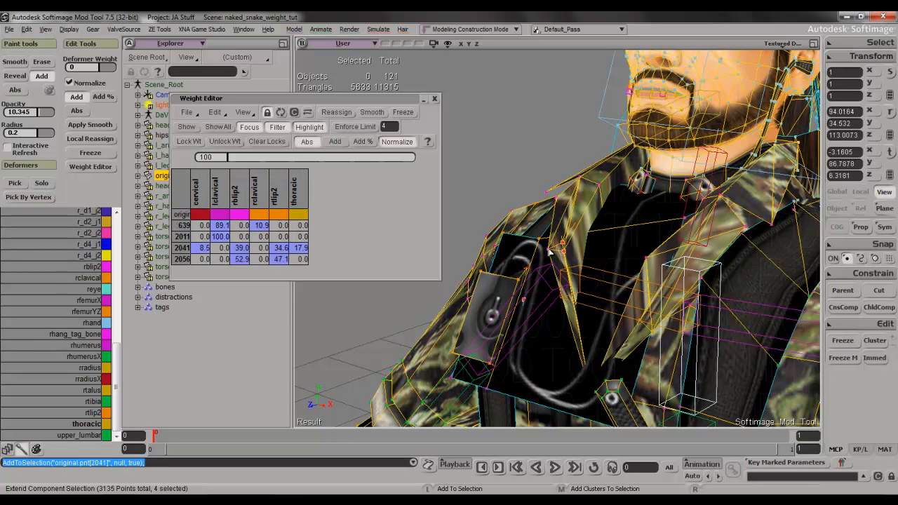
left_click(552, 251, "shift")
left_click(646, 259, "shift")
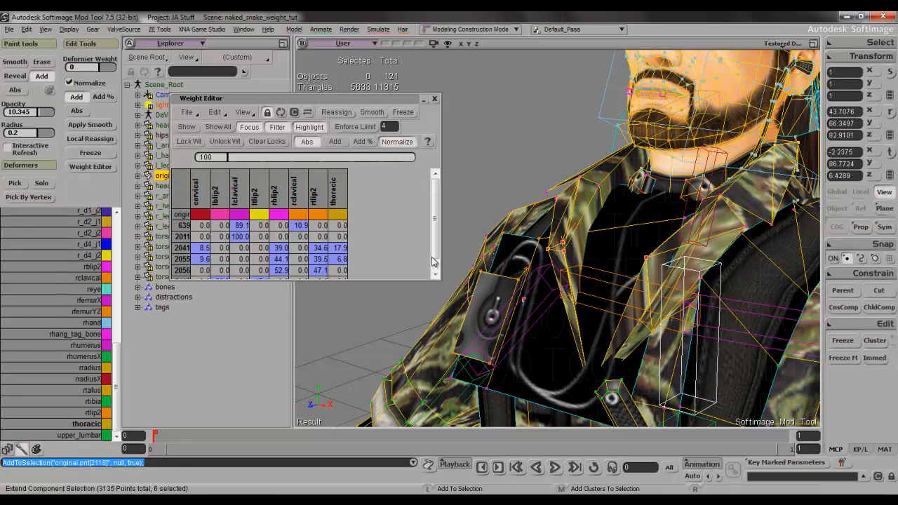
left_click(256, 196)
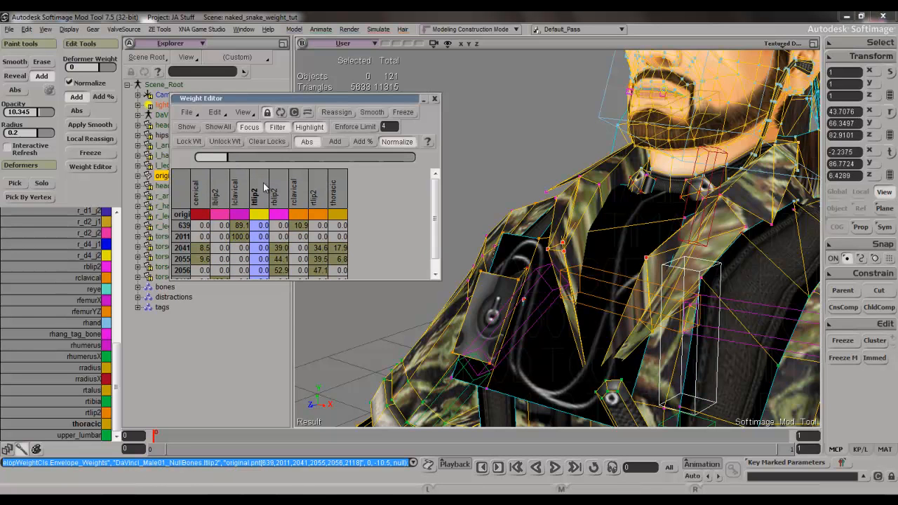
left_click(276, 188)
left_click(225, 156)
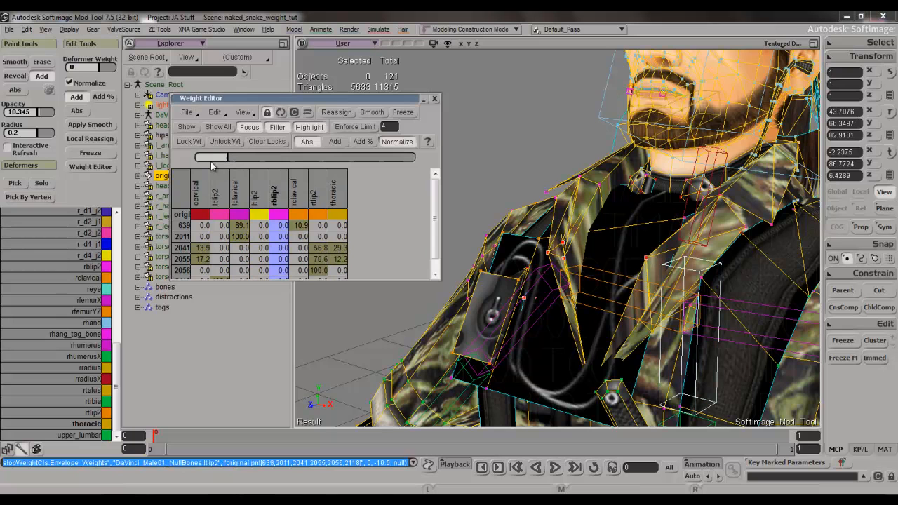
- Try setting the thoracic weight of all six selected points to 100, and undo it
left_click(340, 203)
left_click(290, 161)
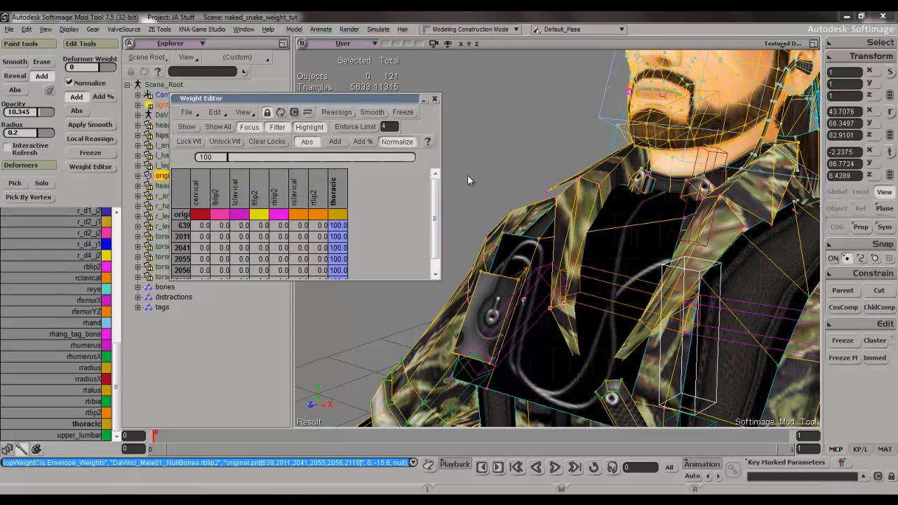
right_click_drag(590, 281, 628, 270)
key("Escape")
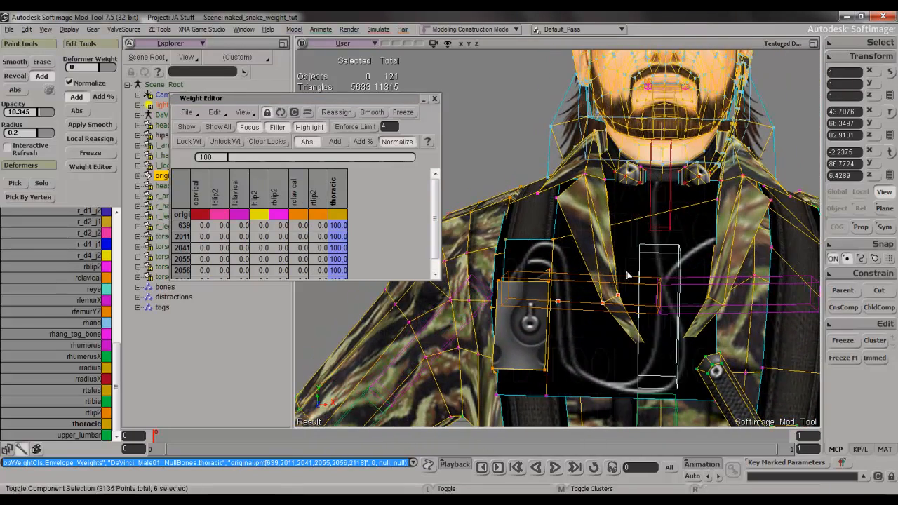
key("ctrl+z")
- Remove chest point 639 from the selection and set the thoracic weight of the remaining five points to 100
key("s")
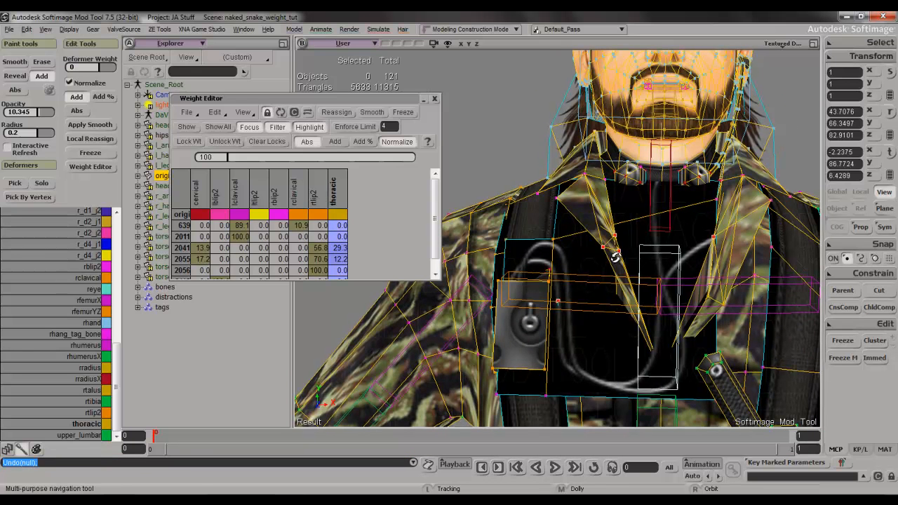
right_click_drag(615, 258, 610, 256)
left_click(556, 302, "ctrl+shift")
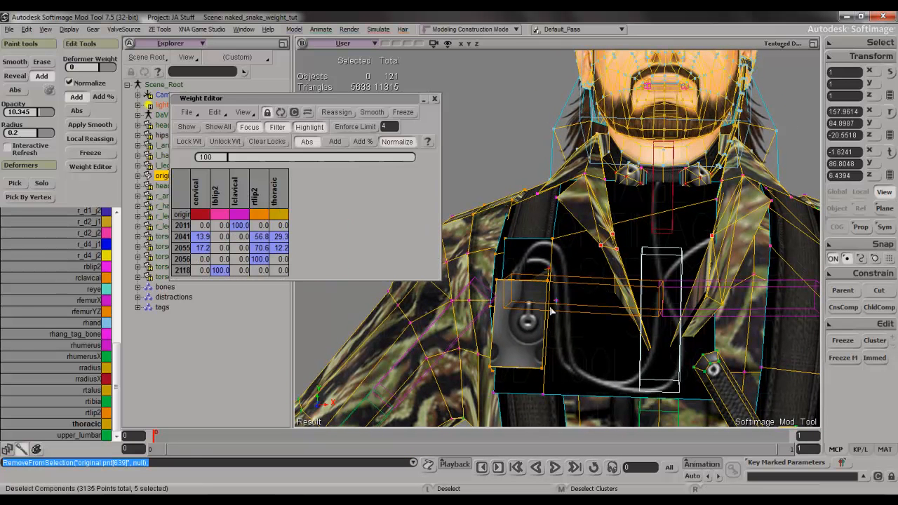
left_click(281, 192)
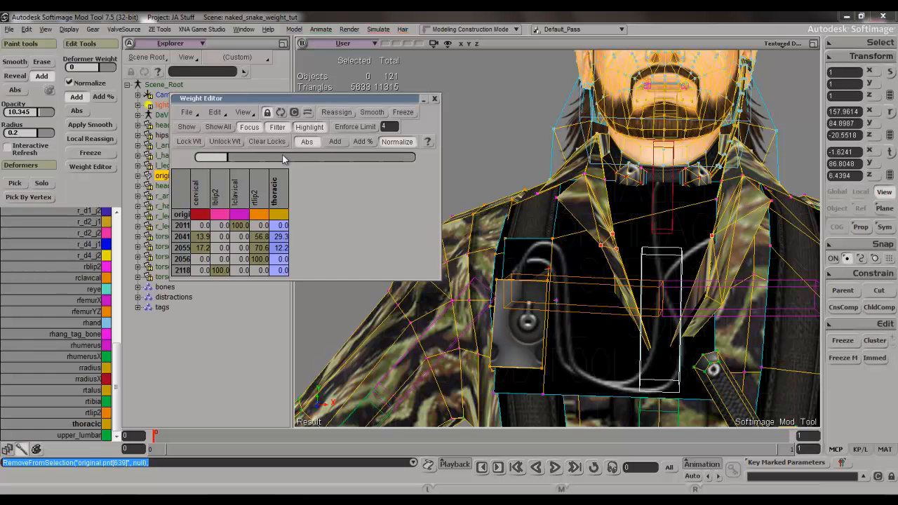
left_click_drag(308, 158, 478, 166)
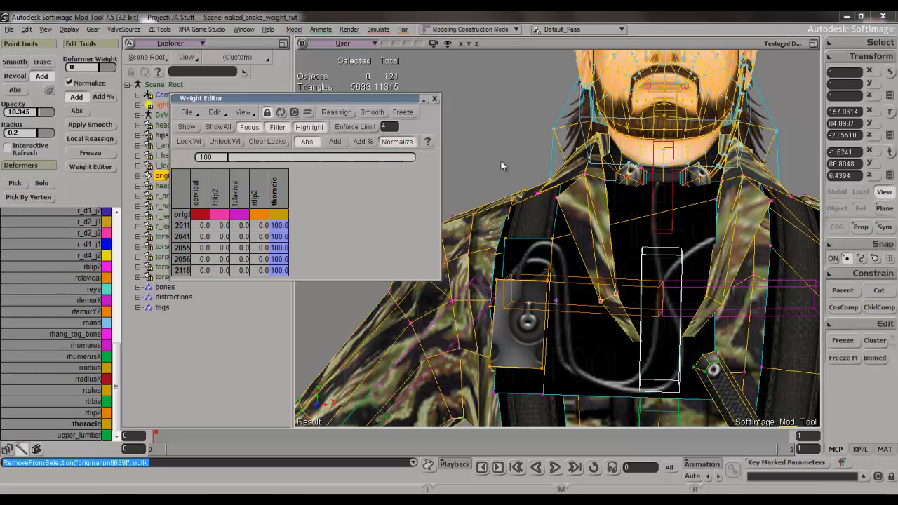
- Select jacket edge point 579 beside the knife-side shoulder strap and paint thoracic weight onto it
key("s")
right_click_drag(667, 237, 672, 215)
right_click_drag(672, 230, 601, 257)
left_click(602, 257)
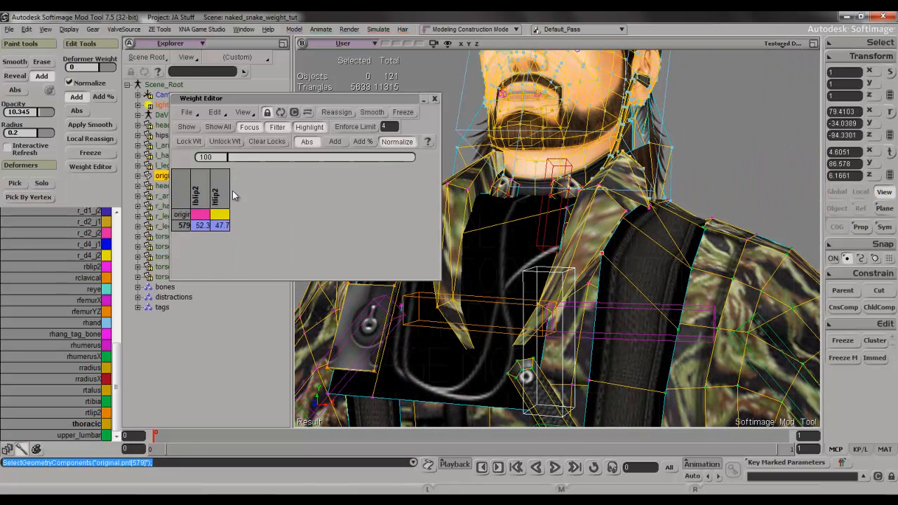
key("s")
right_click_drag(625, 274, 645, 268)
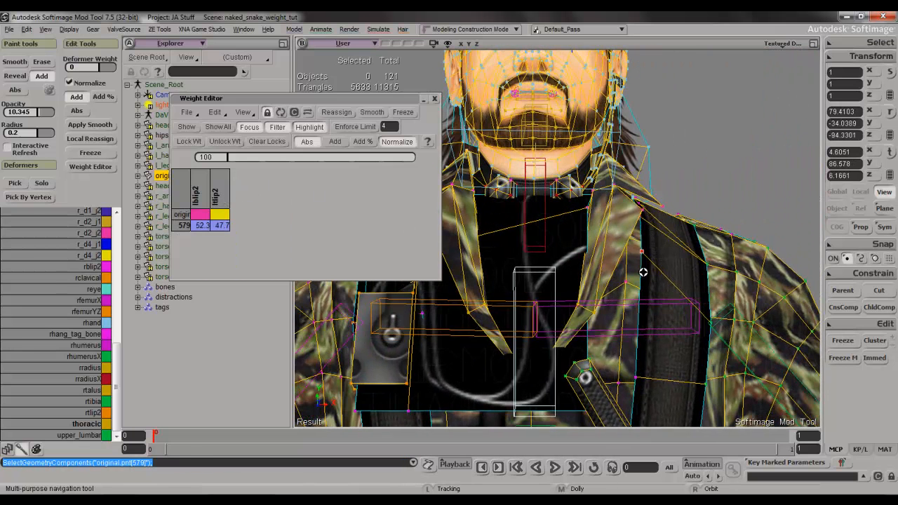
key("w")
left_click_drag(644, 258, 637, 249)
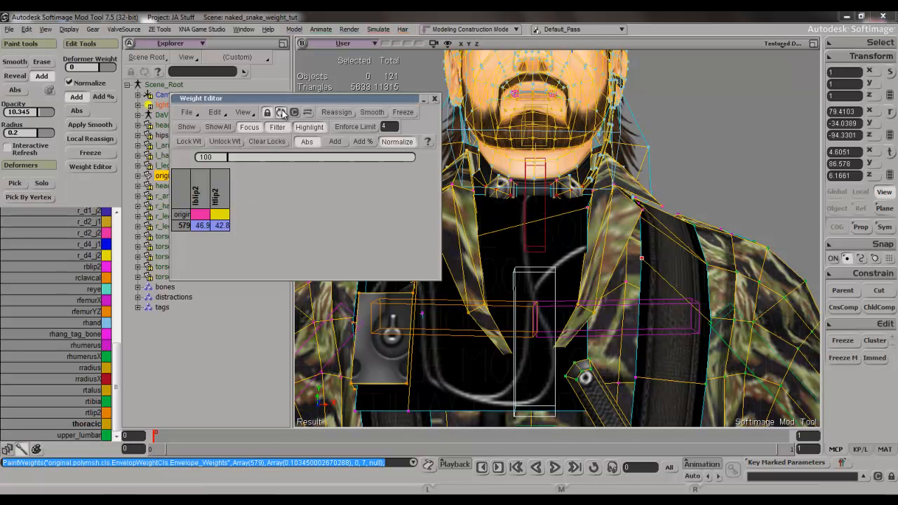
- Add jacket edge point 577 to the selection and set the thoracic weight of points 577 and 579 to 100
left_click(637, 379, "shift")
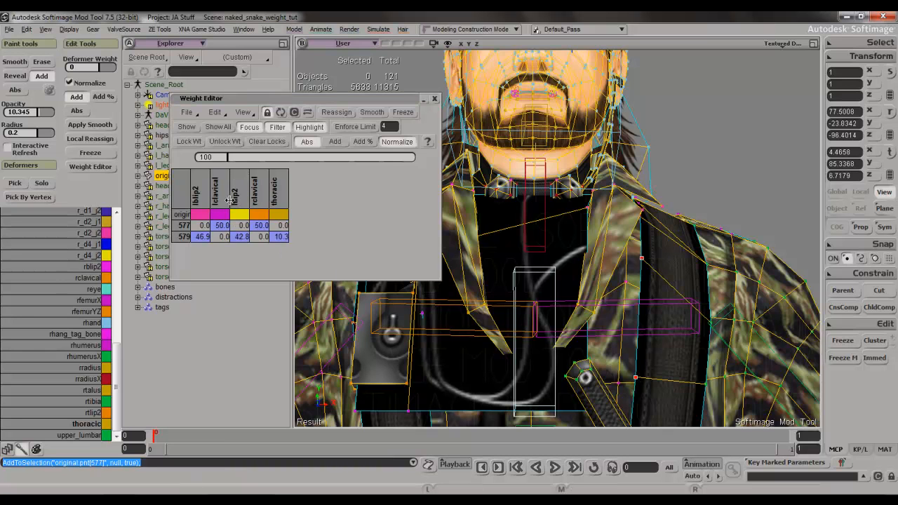
left_click(275, 200)
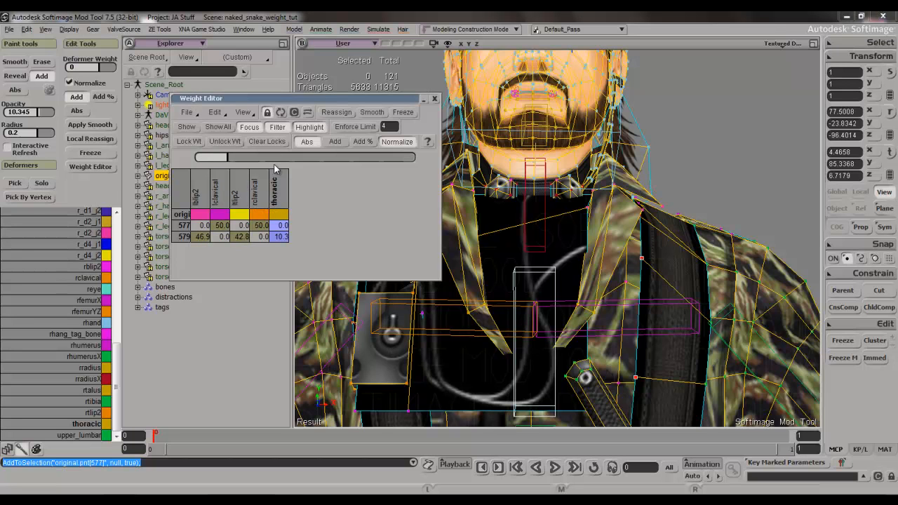
left_click_drag(273, 157, 442, 169)
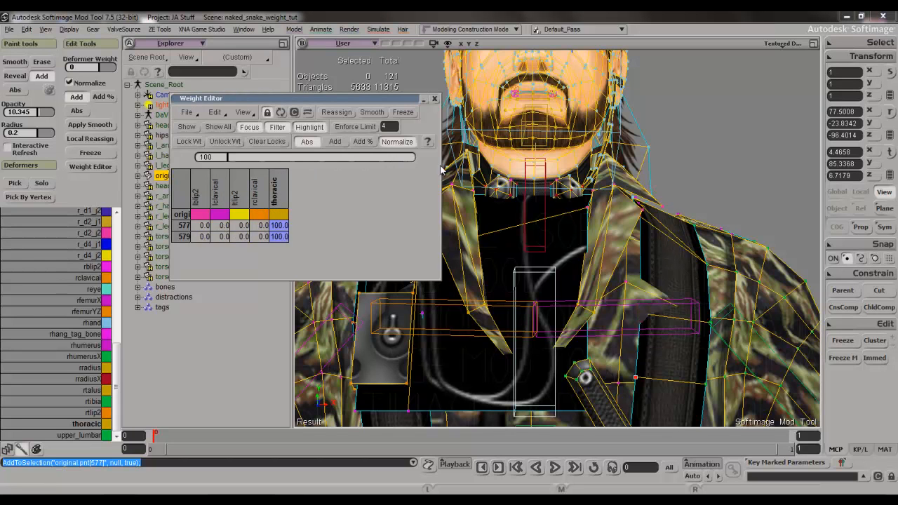
- Select point 2140 on the knife-side jacket front and set its rclavical weight to 100
left_click(627, 285)
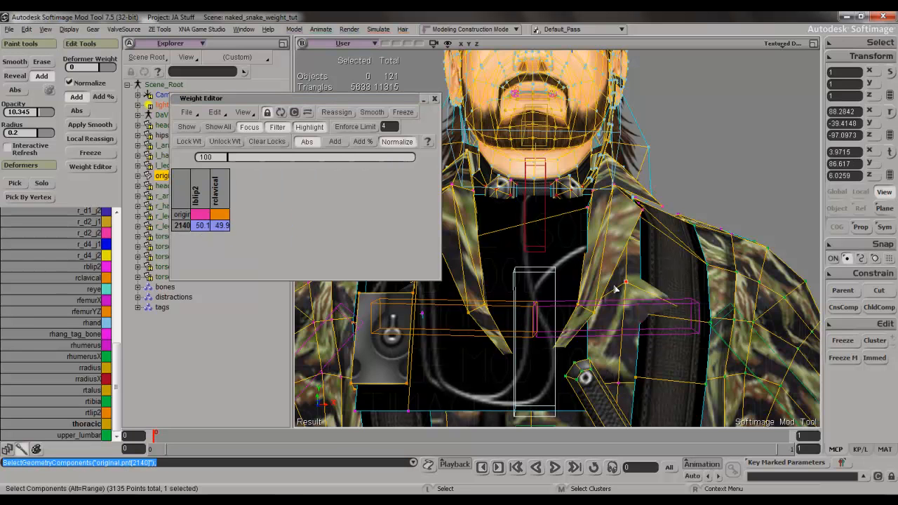
left_click(223, 201)
left_click_drag(237, 166, 666, 174)
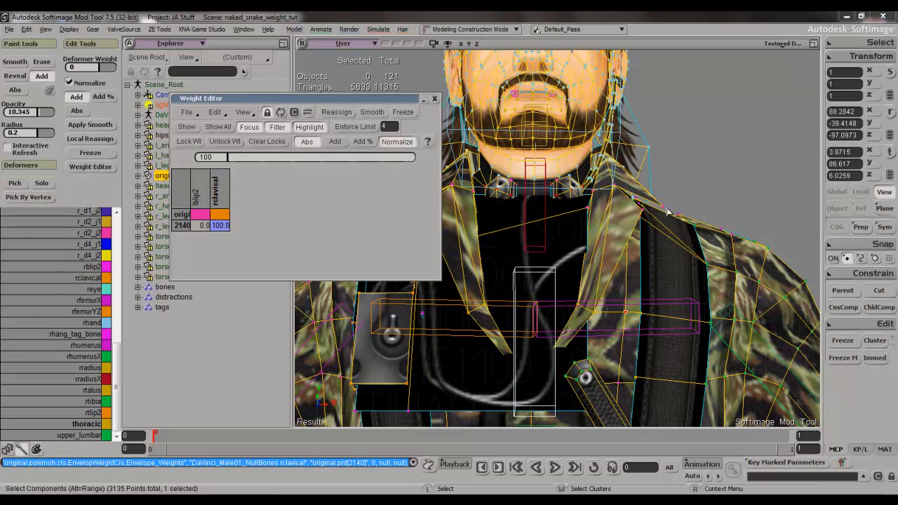
- Paint rclavical weight onto jacket edge points 577 and 579, and set the rclavical weight of point 579 to 0
scroll(702, 221, "down", 2)
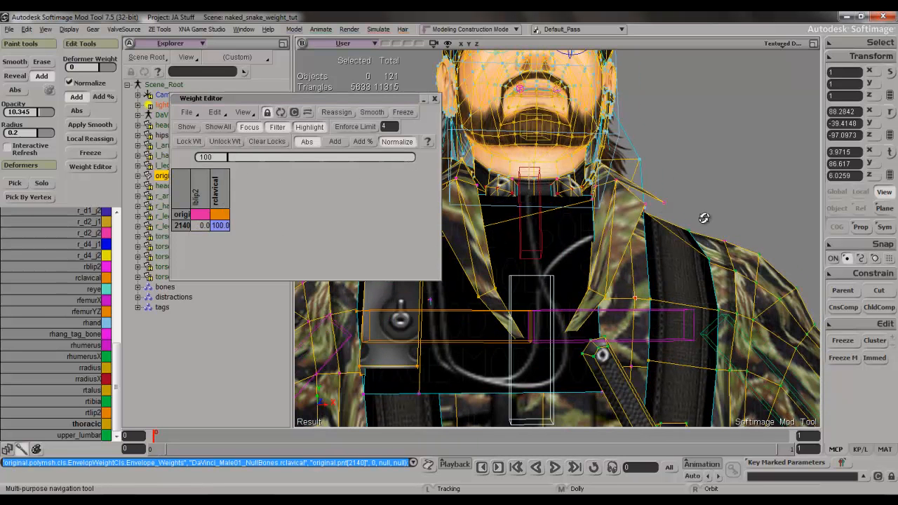
left_click(652, 303)
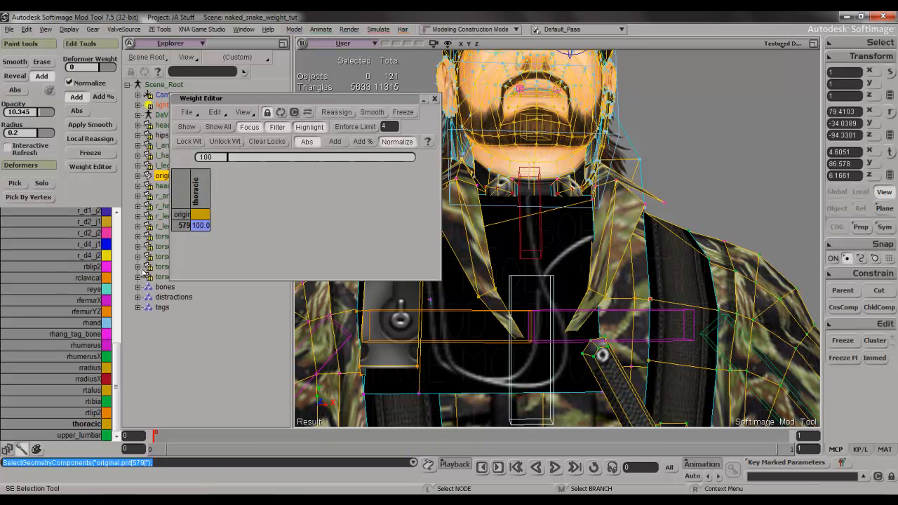
left_click_drag(117, 379, 121, 357)
left_click(87, 325)
left_click_drag(653, 302, 647, 364)
left_click(310, 127)
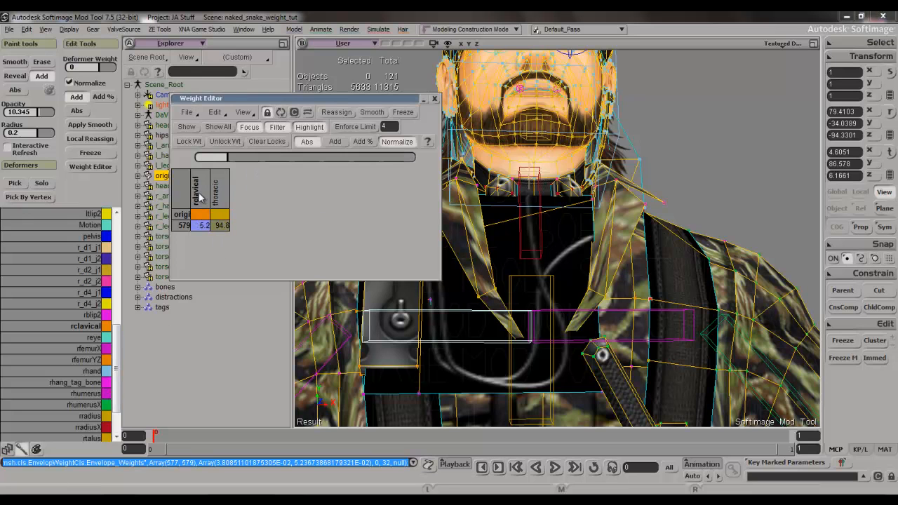
left_click_drag(242, 159, 186, 160)
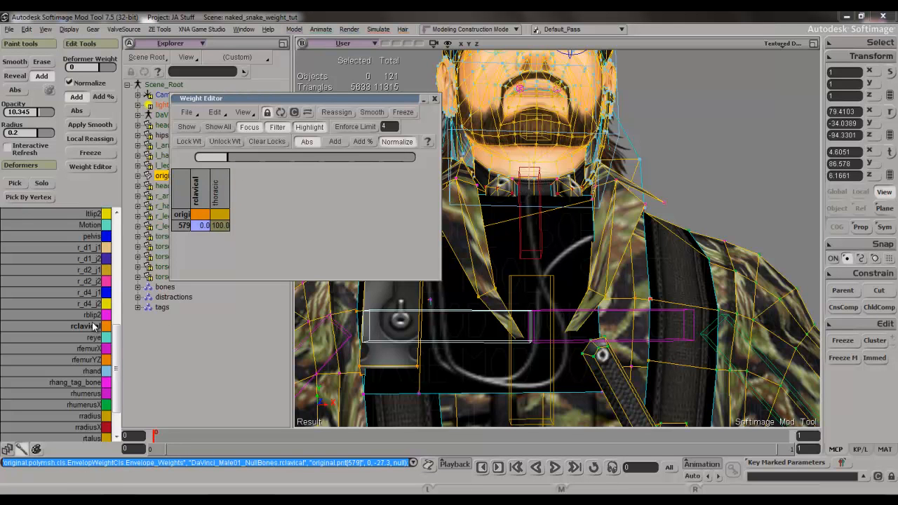
- Make lclavical the active deformer, paint its weight onto jacket edge point 577 and refresh the weight table
scroll(123, 287, "up", 3)
scroll(119, 288, "up", 5)
left_click(87, 288)
key("w")
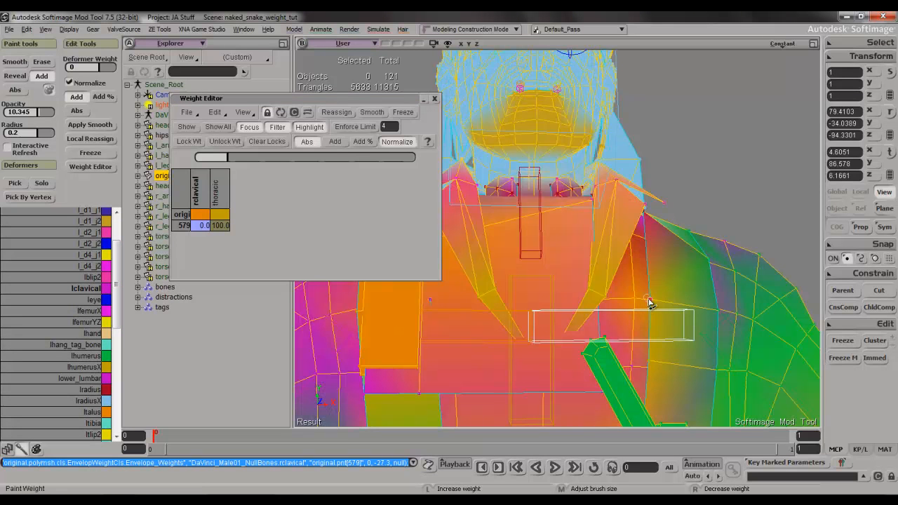
left_click(649, 362)
key("Escape")
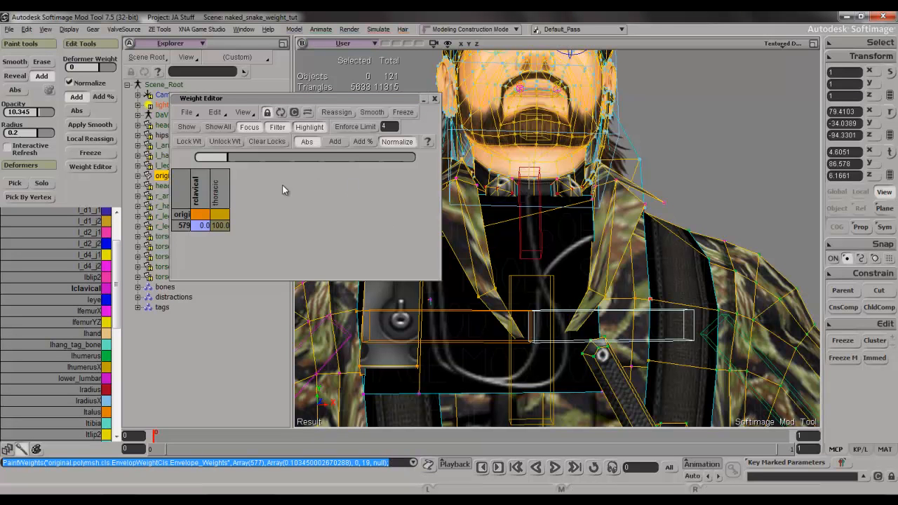
left_click(278, 127)
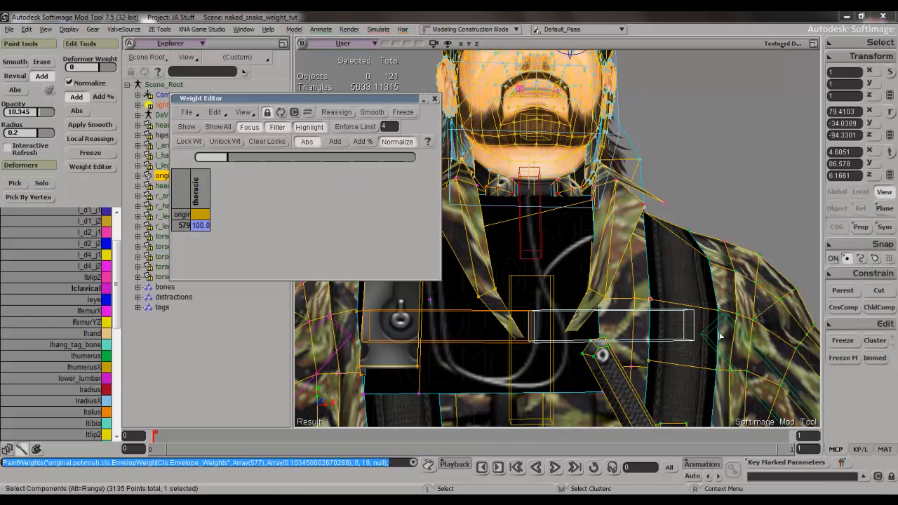
key("w")
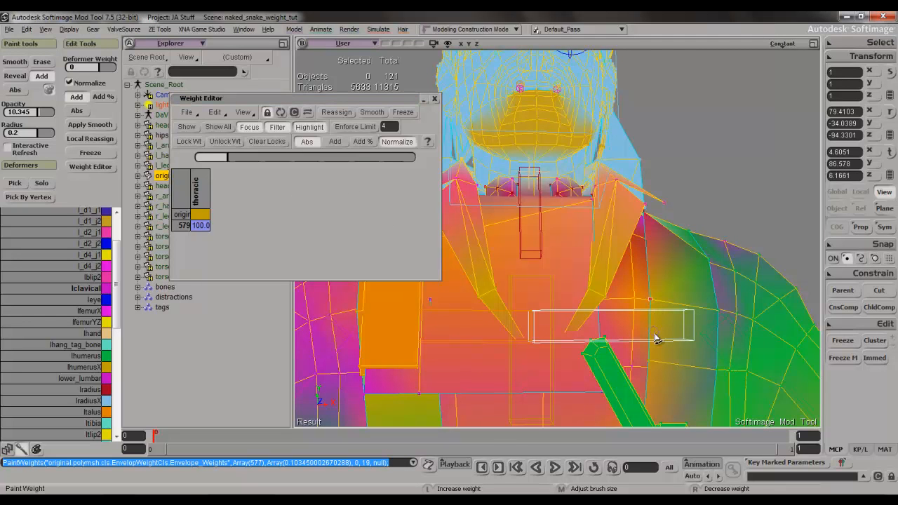
key("Escape")
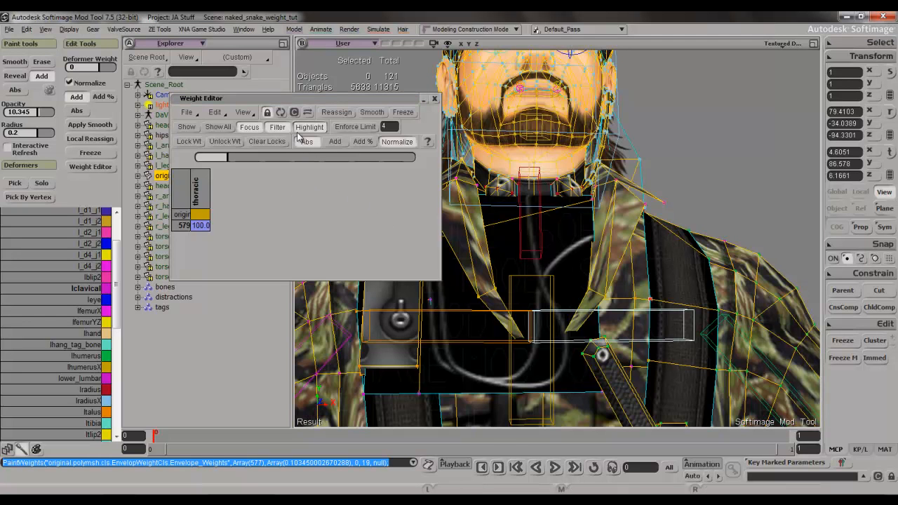
- Set the rclavical weight of points 577 and 579 to 0 and their lclavical weight to 50, and close the Weight Editor
left_click(649, 362, "shift")
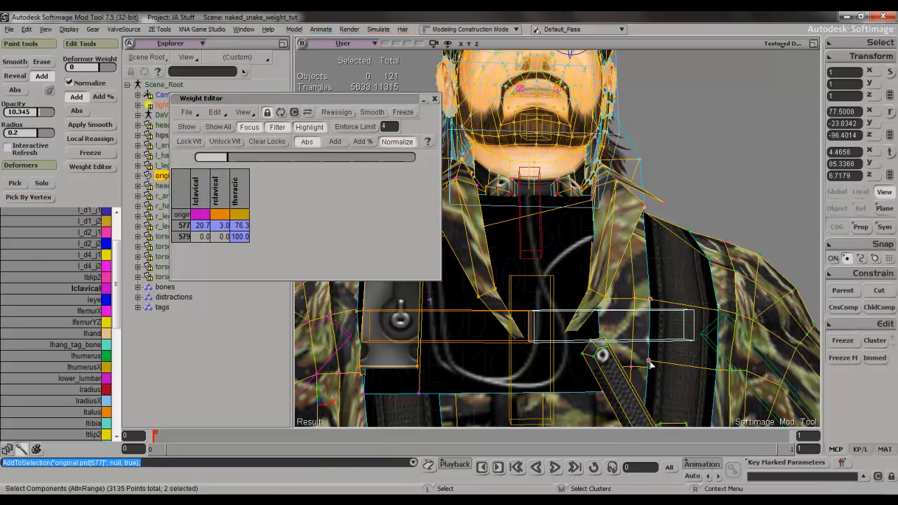
left_click(219, 203)
left_click_drag(238, 159, 325, 174)
left_click(196, 194)
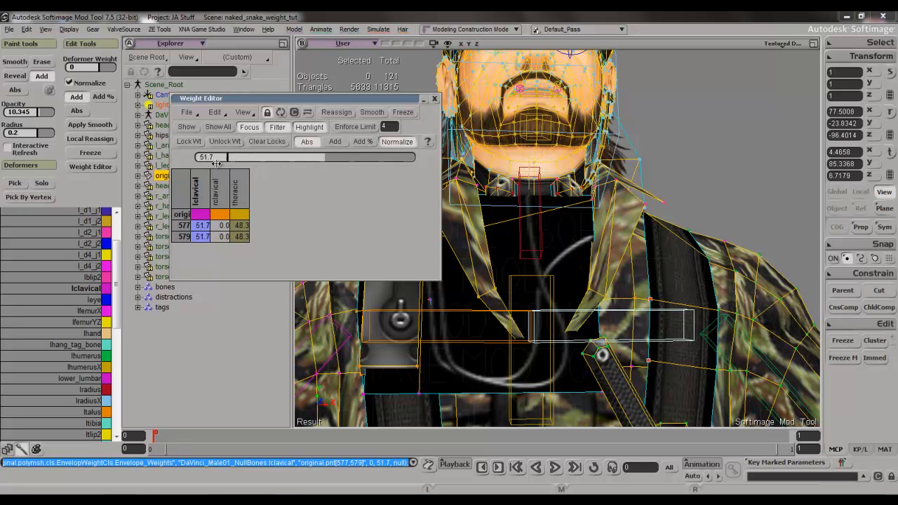
type("50")
key("Return")
left_click(434, 100)
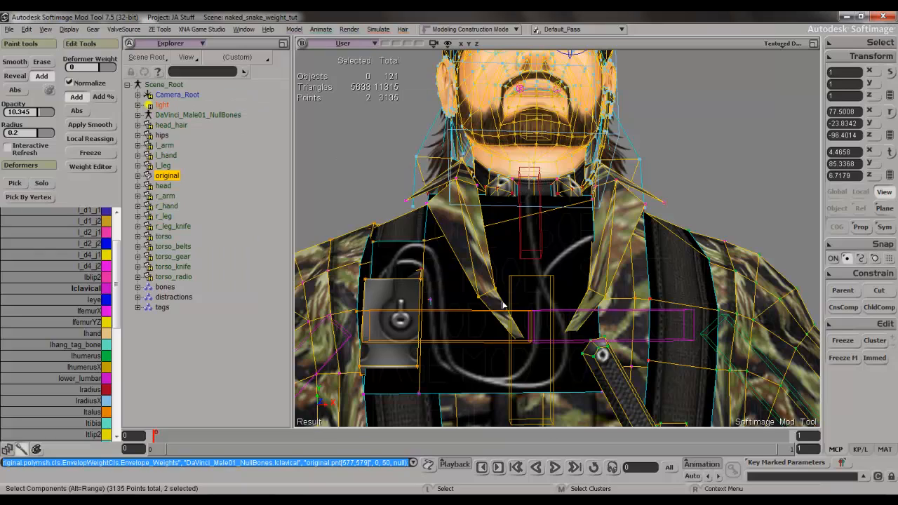
- Select point 581 at the base of the knife-side jacket collar and set its lblip2 weight to 0
middle_click_drag(496, 303, 514, 330)
mouse_move(514, 331)
right_mouse_down()
mouse_move(493, 348)
mouse_move(500, 335)
right_mouse_up()
middle_click_drag(499, 336, 511, 289)
right_click_drag(511, 289, 539, 297)
left_click(553, 291)
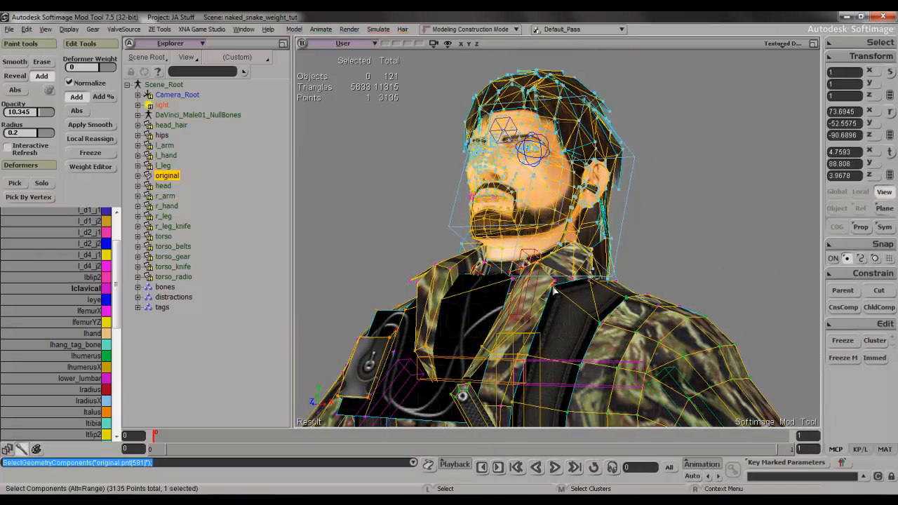
key("ctrl+e")
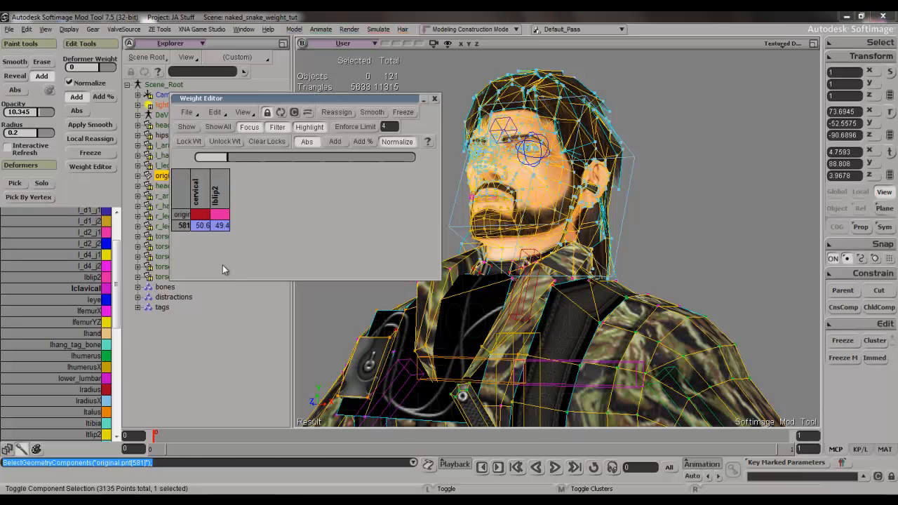
left_click(222, 204)
left_click(240, 159)
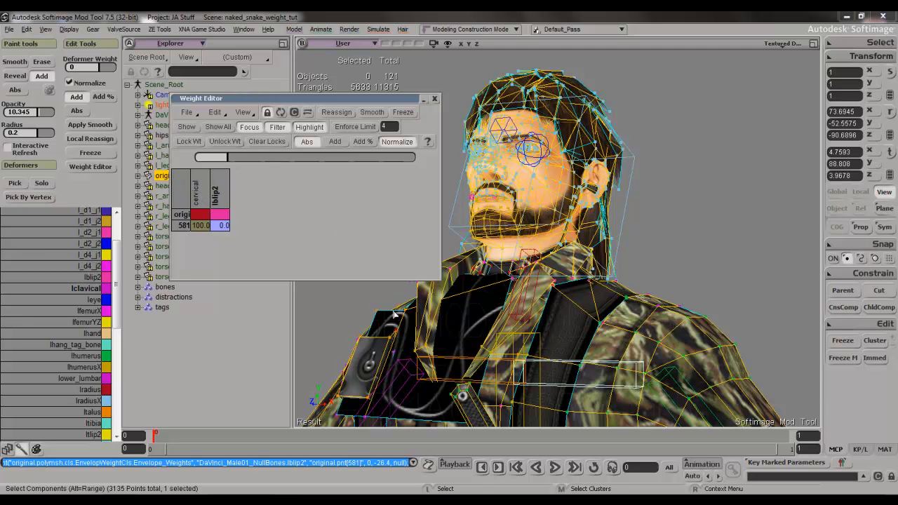
- Paint lclavical weight onto collar point 581, set it to 46.8, test the pose on frame 1 and close the Weight Editor
left_click(560, 298)
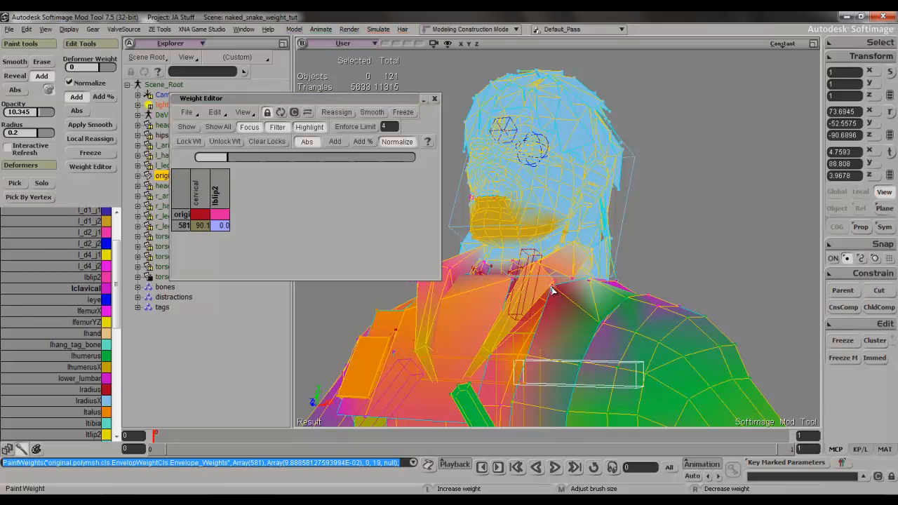
left_click(281, 113)
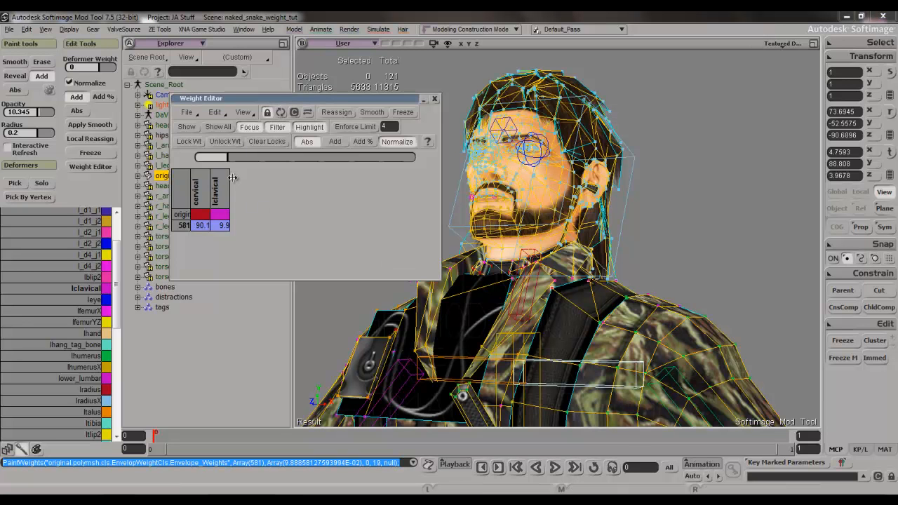
left_click_drag(259, 162, 316, 174)
key("s")
right_click_drag(491, 280, 493, 304)
key("comma")
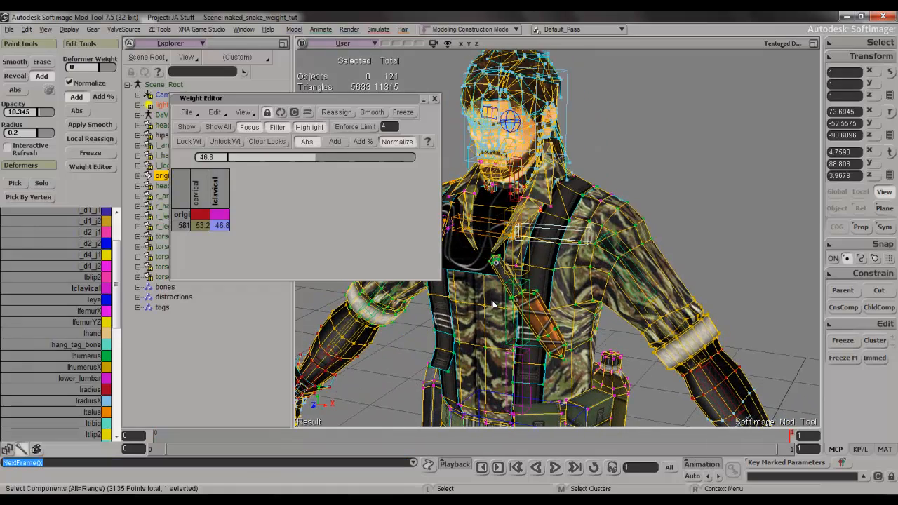
left_click(434, 99)
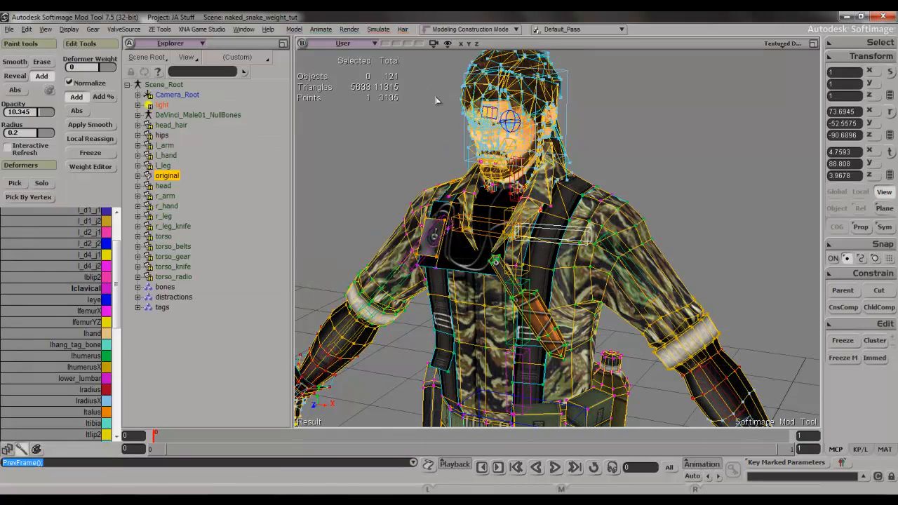
- Deselect the mesh and inspect the jacket, arms and belt from a wider angle
key("space")
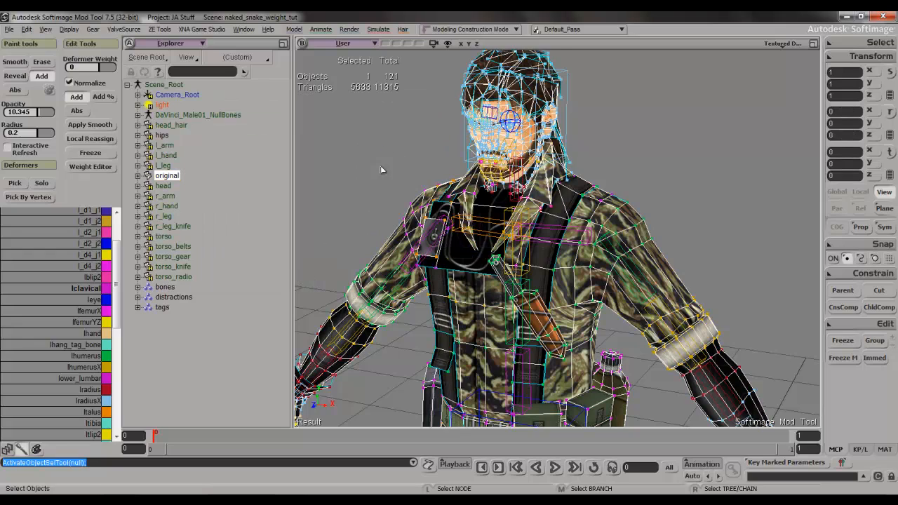
left_click(388, 158)
key("s")
left_click_drag(414, 215, 419, 170)
right_click_drag(425, 246, 402, 256)
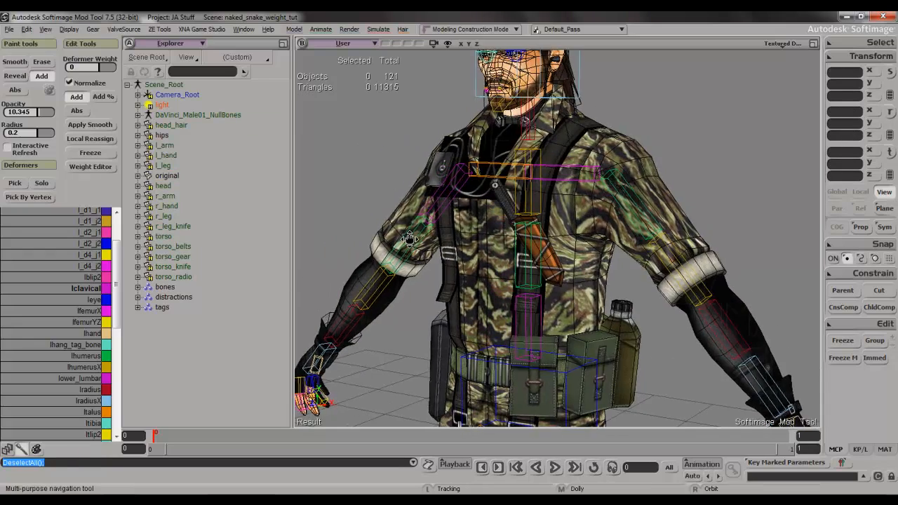
left_click_drag(401, 256, 424, 259)
key("s")
middle_click_drag(424, 259, 434, 264)
left_click_drag(433, 264, 436, 237)
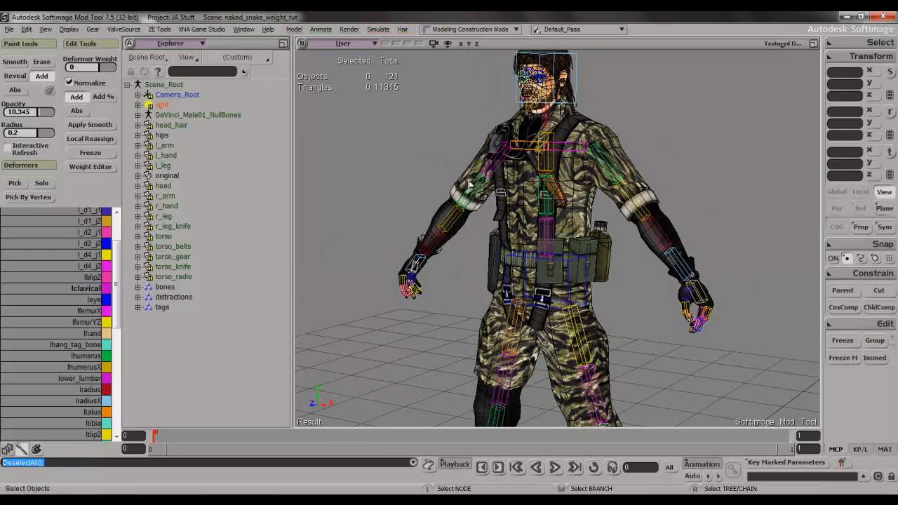
- Select the torso mesh, freeze it and make it visible
left_click(503, 181)
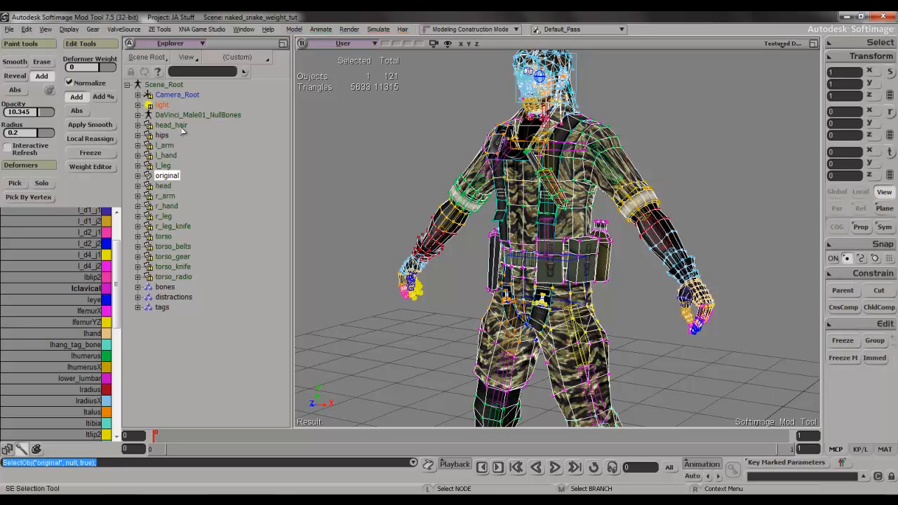
left_click(167, 238)
left_click(832, 341)
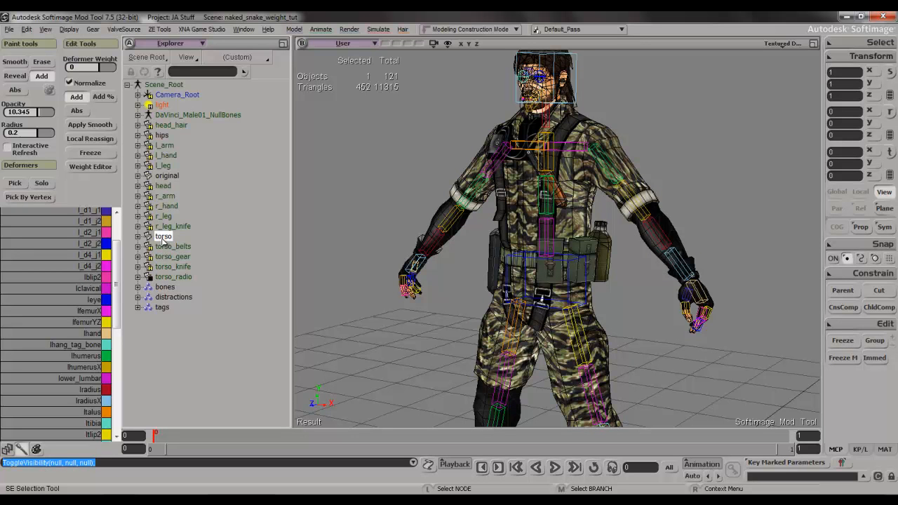
key("h")
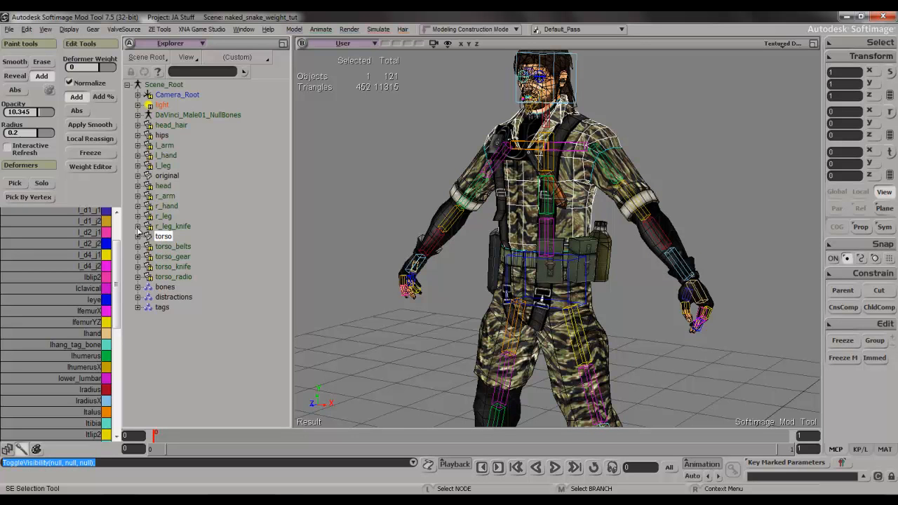
- Transfer the envelope weights from the original mesh to the torso with GATOR and freeze the torso's modeling stack
left_click(9, 450)
left_click(28, 105)
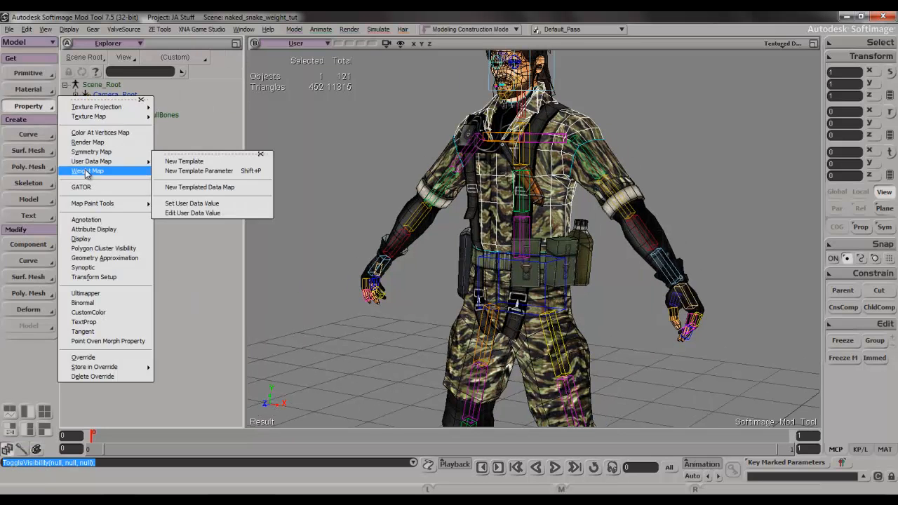
left_click(90, 190)
left_click(105, 175)
right_click(106, 177)
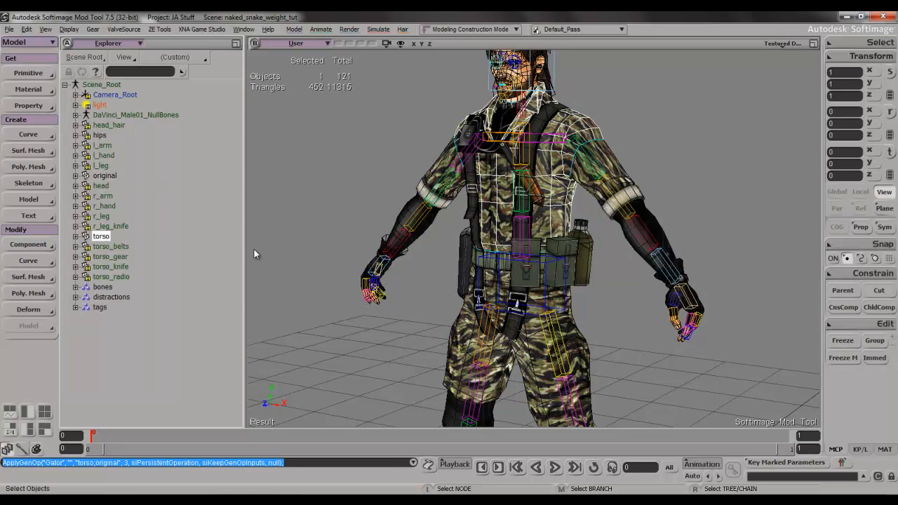
left_click(121, 264)
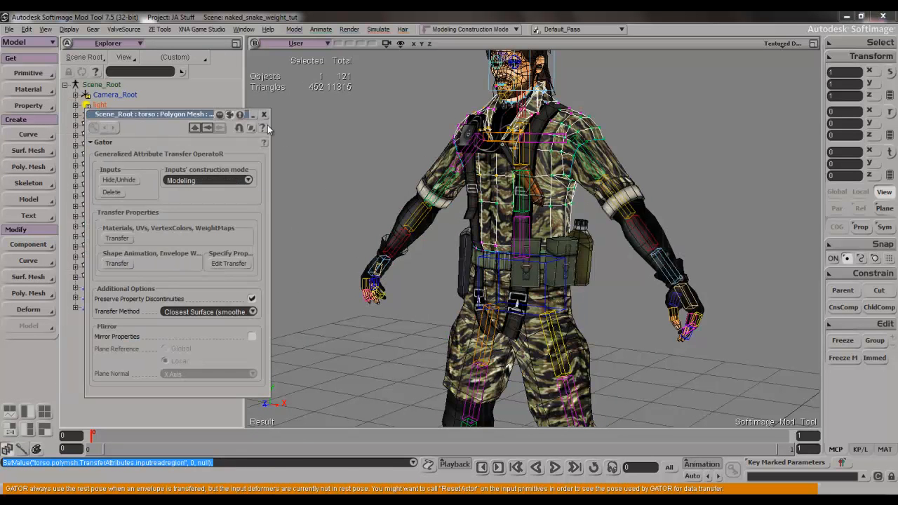
left_click(264, 115)
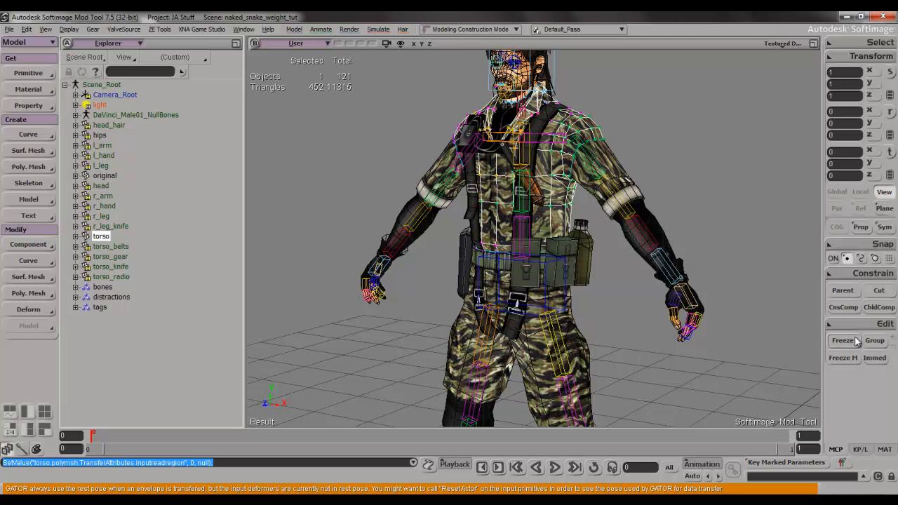
left_click(844, 358)
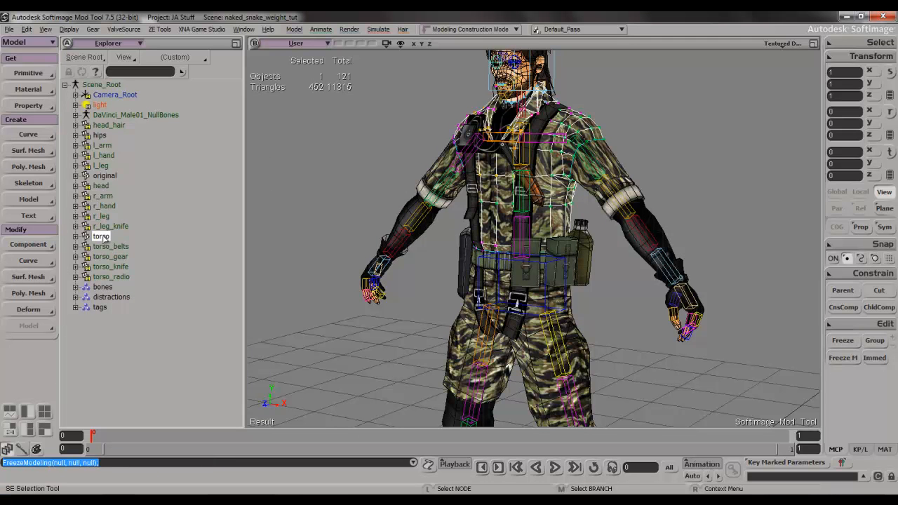
- Toggle the visibility of all meshes from head_hair to torso_radio, and unhide the torso again
left_click(107, 126)
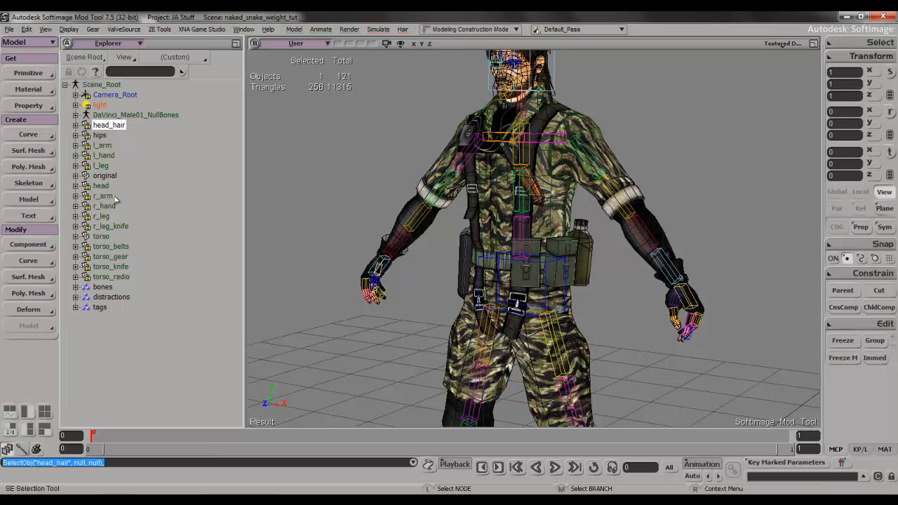
left_click(112, 277, "shift")
key("h")
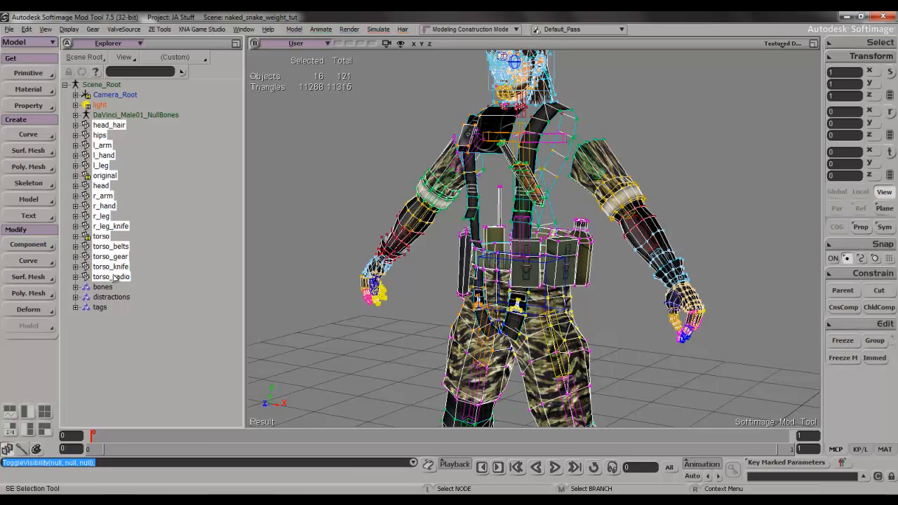
left_click(98, 239)
key("h")
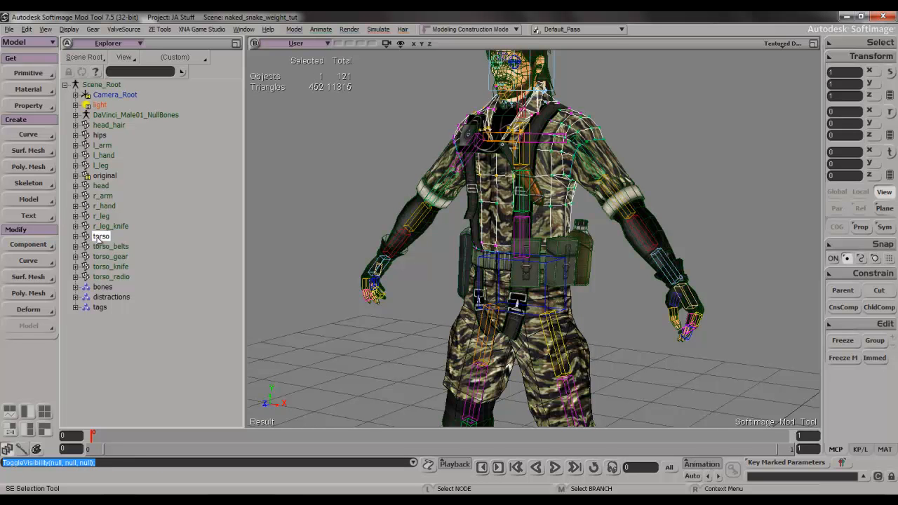
- Deselect everything and inspect the assembled body parts from the holster side
left_click(334, 171)
key("s")
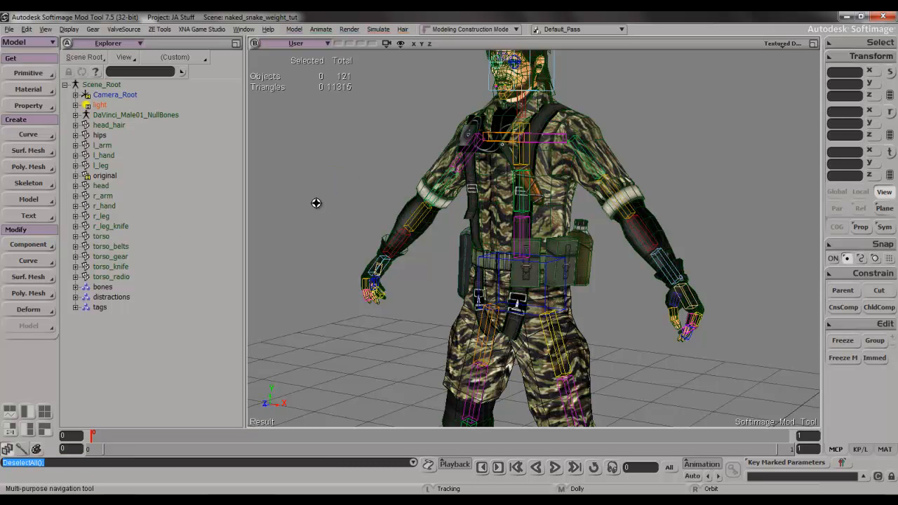
right_click_drag(315, 203, 343, 200)
left_click_drag(343, 200, 337, 294)
right_click_drag(338, 294, 503, 193)
left_click(501, 159)
left_click(330, 195)
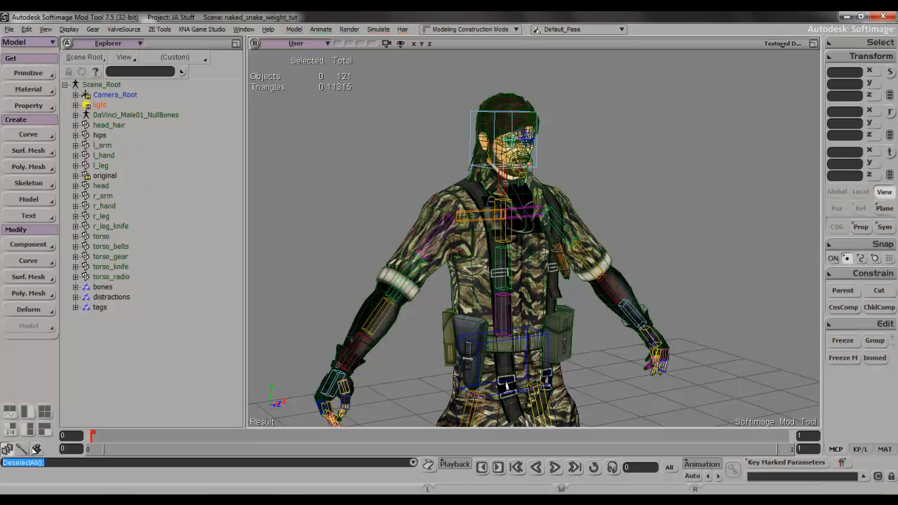
- Change the hips mesh's wireframe color to the same dark green as the other body parts
left_click(23, 450)
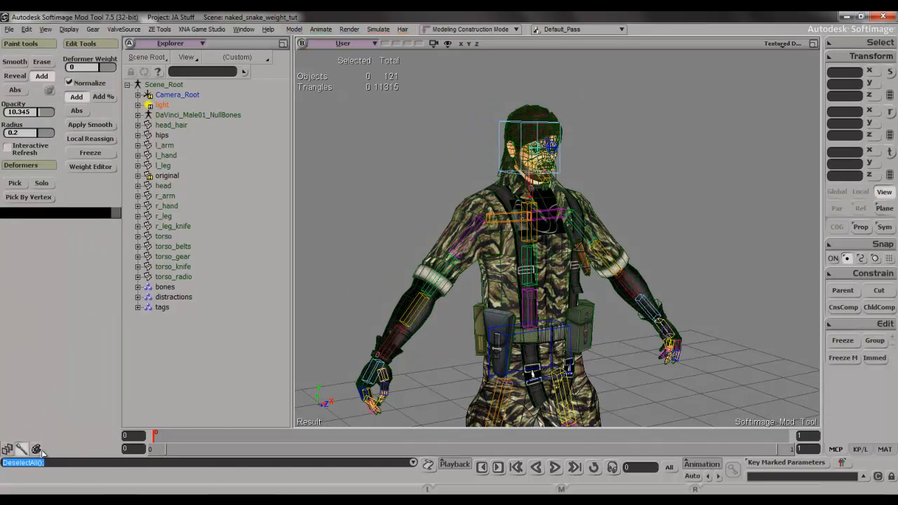
left_click(38, 451)
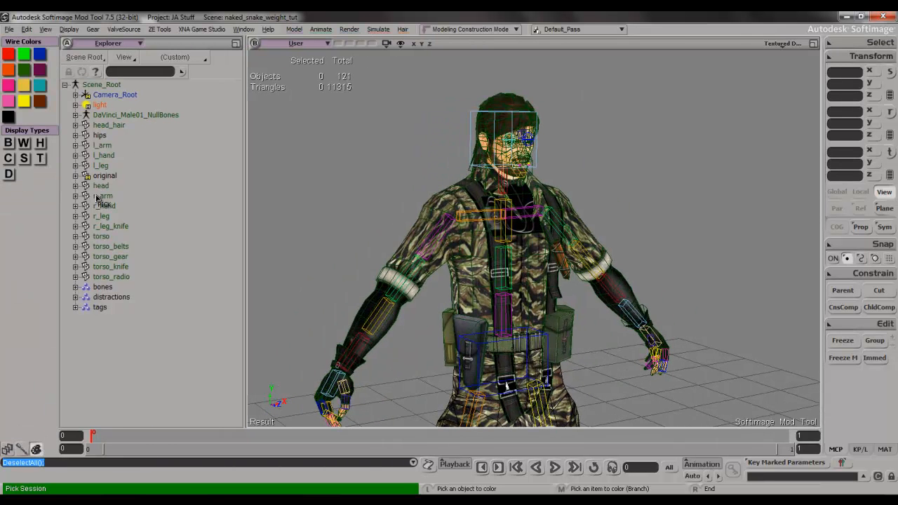
left_click(100, 135)
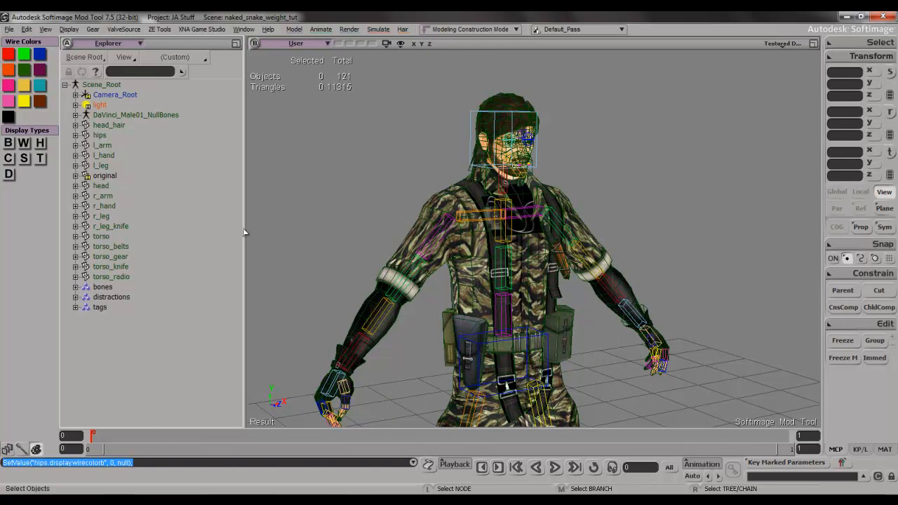
left_click(8, 449)
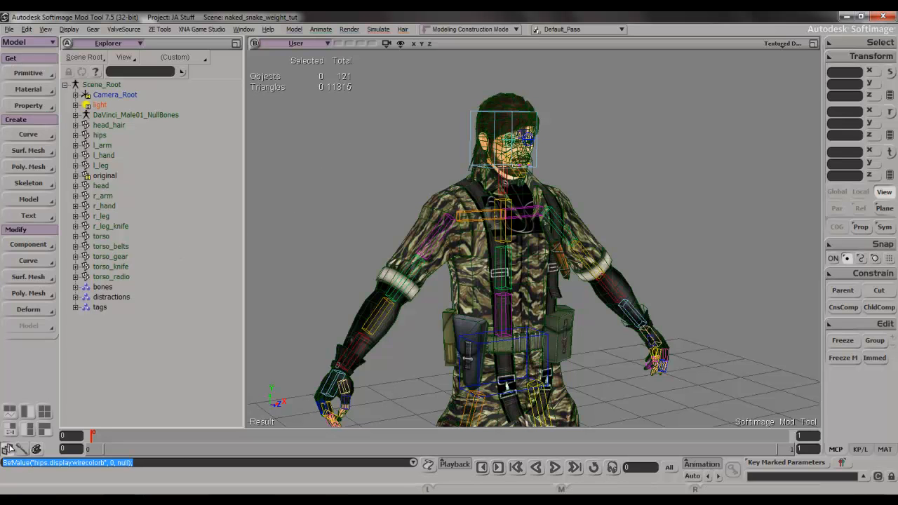
- Highlight all meshes from head_hair to torso_radio, inspect the full figure's wireframe and clear the selection
left_click(111, 277)
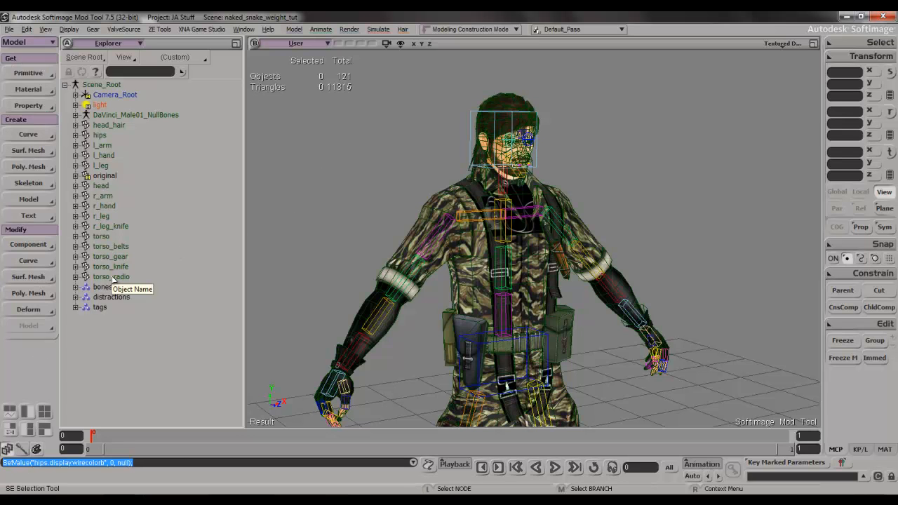
left_click(109, 126, "shift")
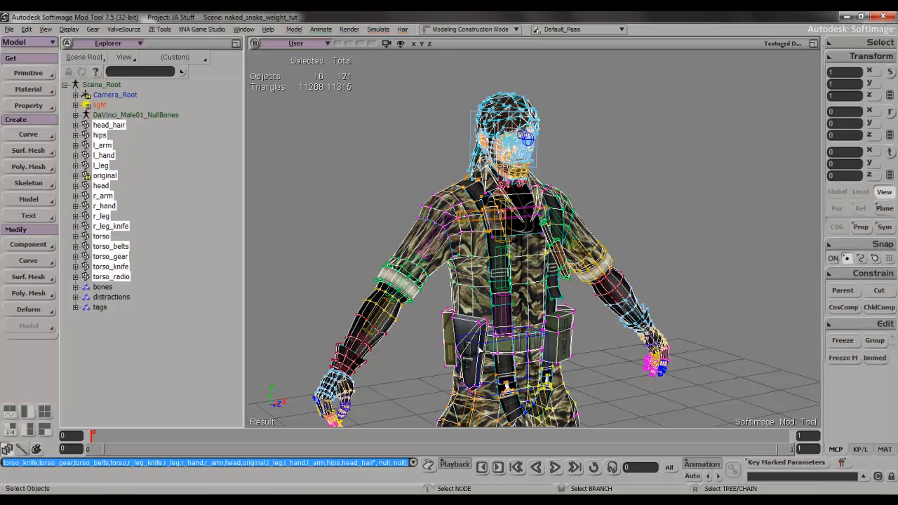
left_click(825, 494)
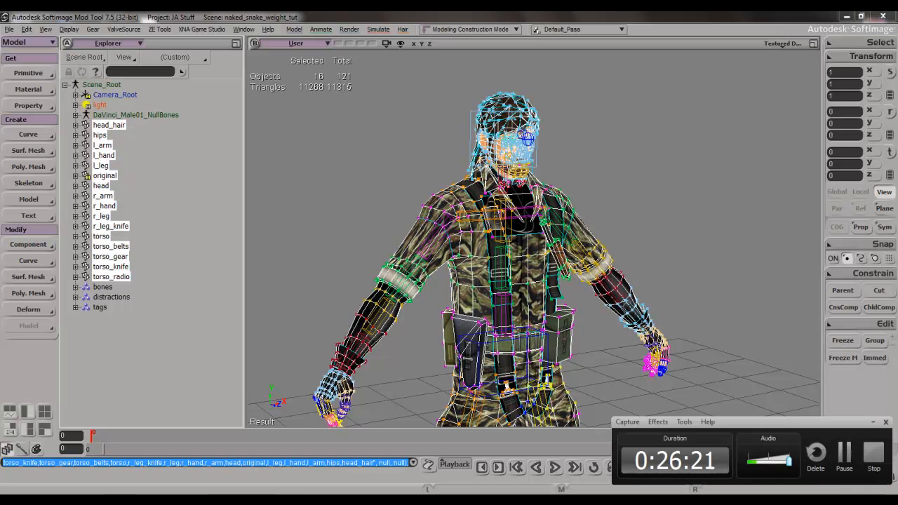
left_click(847, 456)
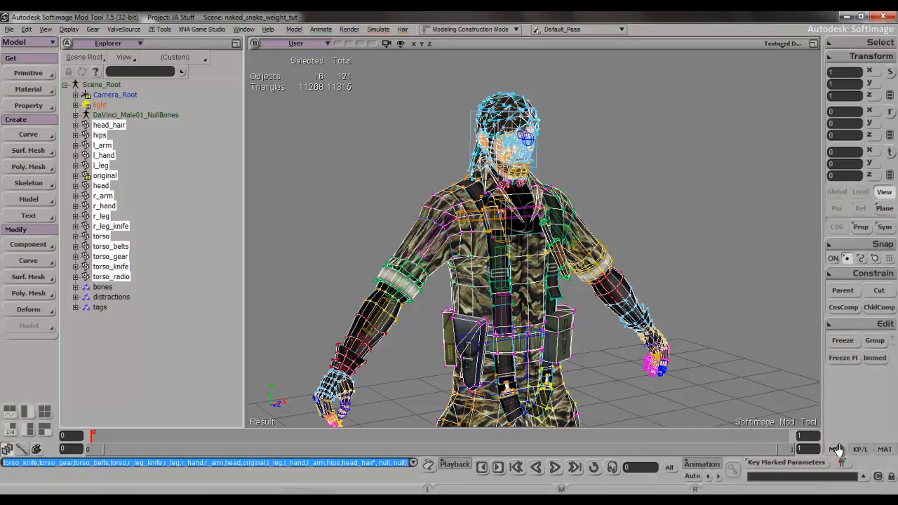
key("s")
right_click_drag(365, 212, 404, 255)
left_click_drag(404, 254, 404, 209)
scroll(396, 240, "down", 4)
key("s")
left_click_drag(482, 268, 465, 213)
right_click_drag(465, 212, 433, 237)
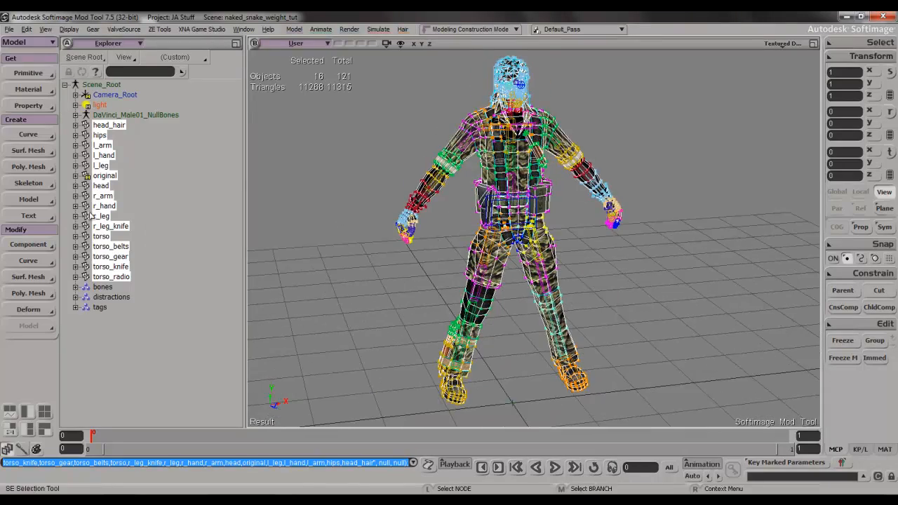
left_click(320, 206)
key("s")
left_click_drag(320, 208, 325, 220)
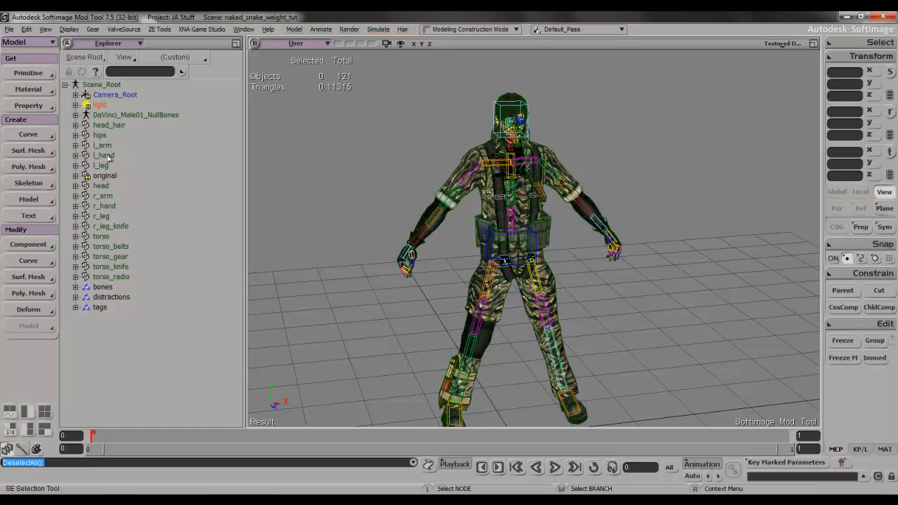
- Select the hips mesh and examine its extent around the waist and thighs
left_click(101, 136)
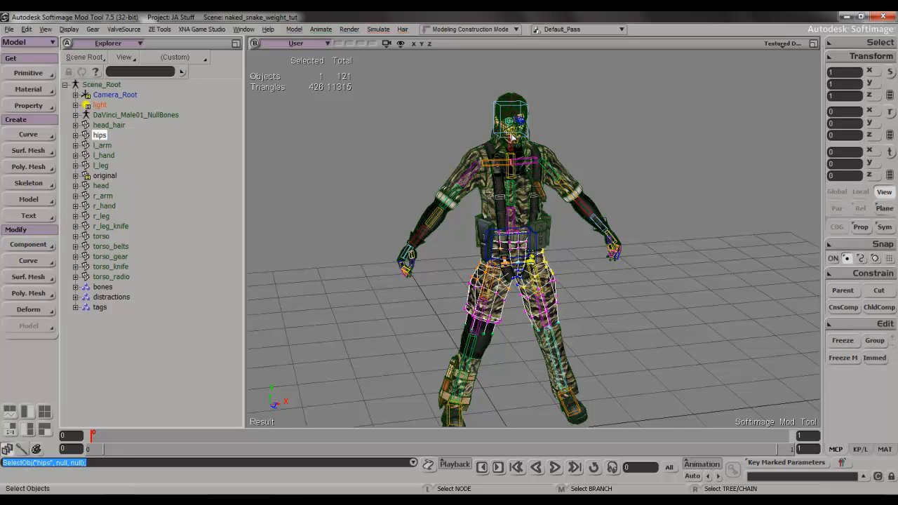
right_click_drag(500, 309, 491, 330)
left_click_drag(491, 330, 493, 269)
right_click_drag(493, 268, 521, 292)
middle_click_drag(521, 292, 511, 346)
left_click_drag(341, 206, 338, 229)
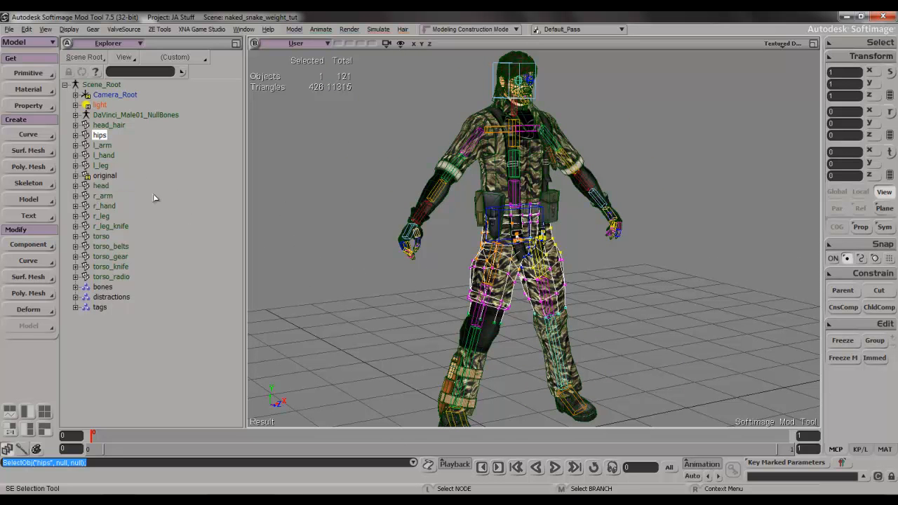
- Parent the r_leg_knife mesh under r_leg, and r_leg under hips
left_click_drag(397, 297, 421, 303)
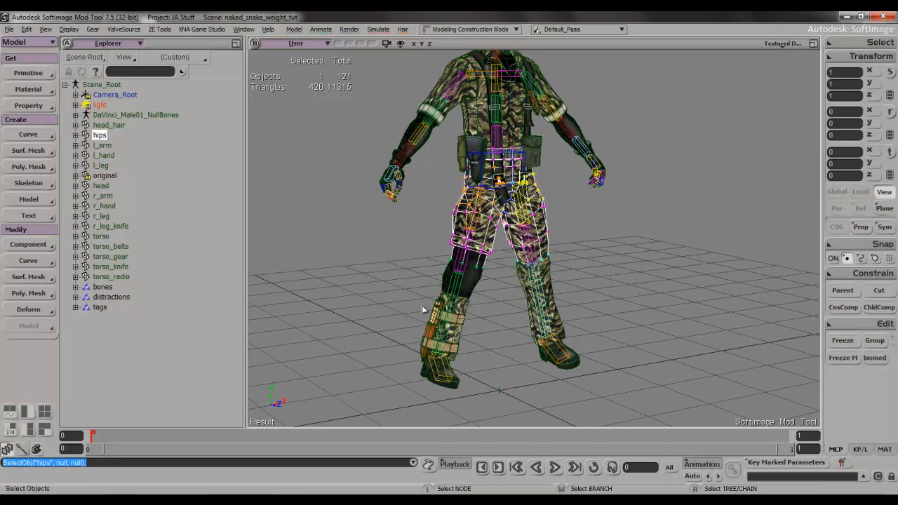
key("s")
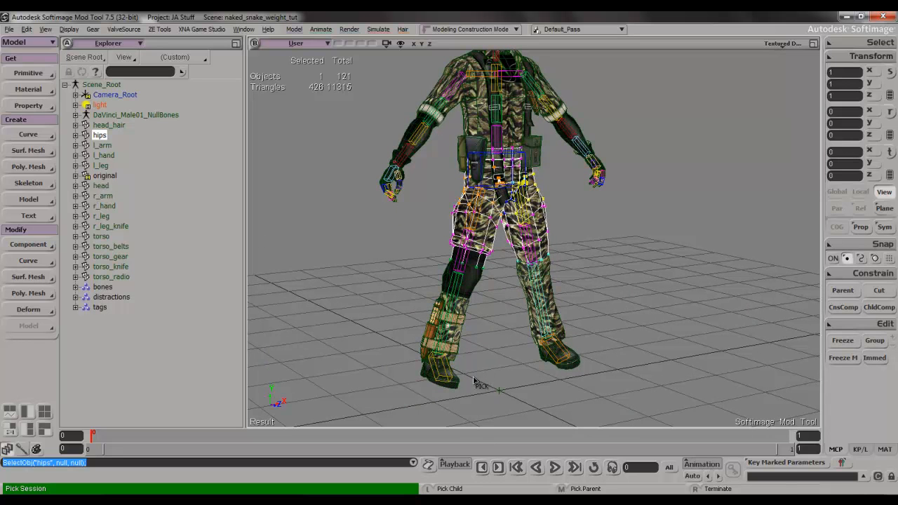
left_click(457, 387)
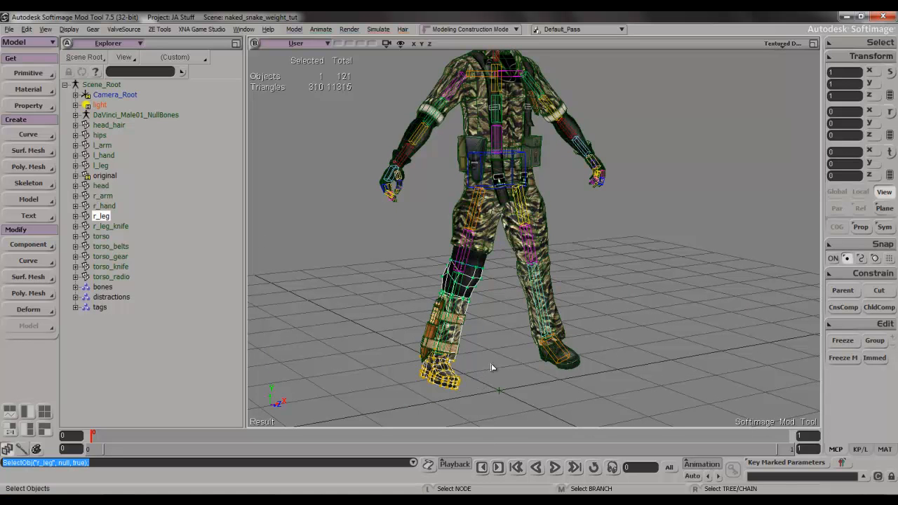
left_click(435, 335)
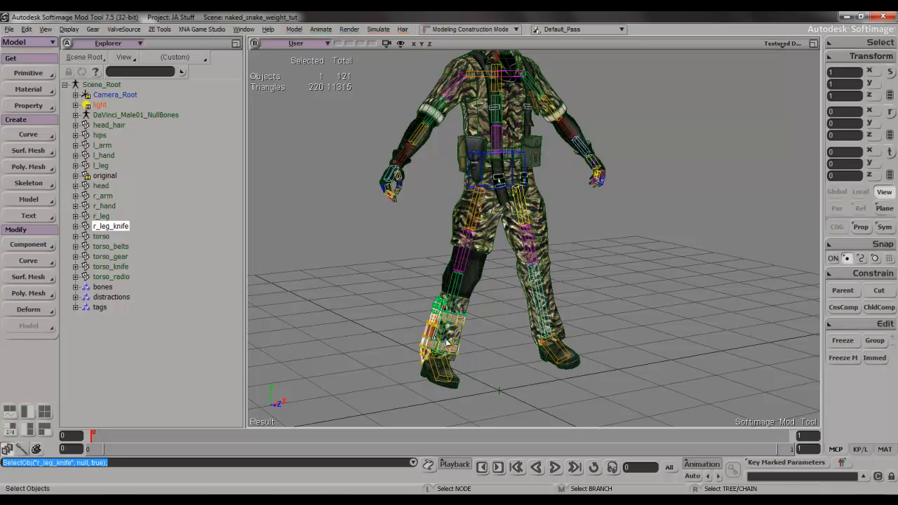
key("slash")
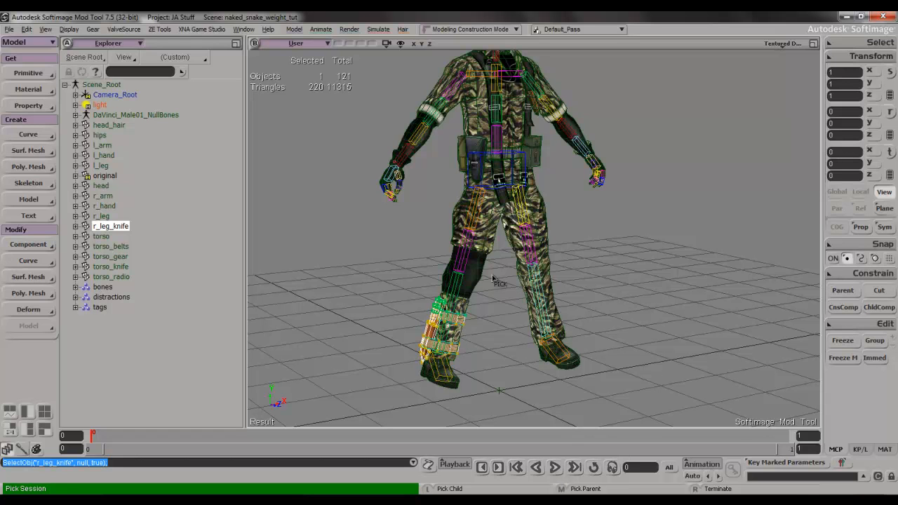
middle_click(462, 308)
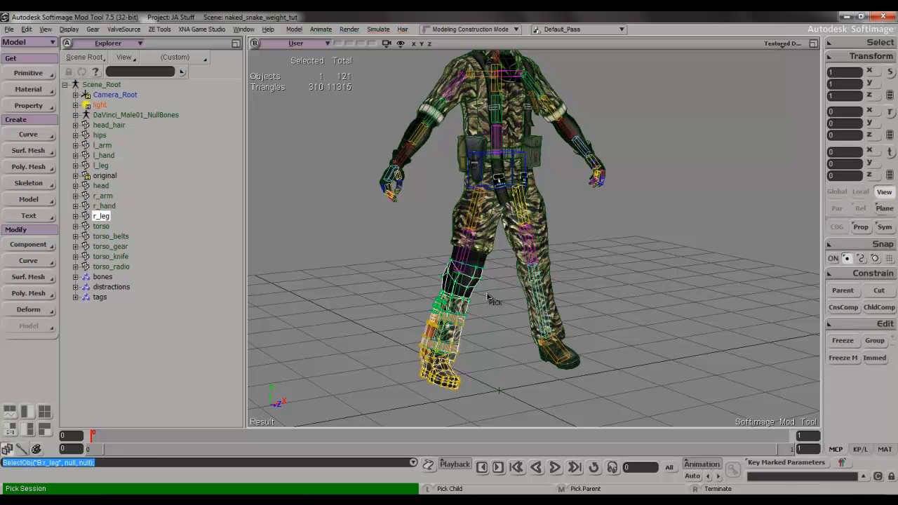
middle_click(485, 240)
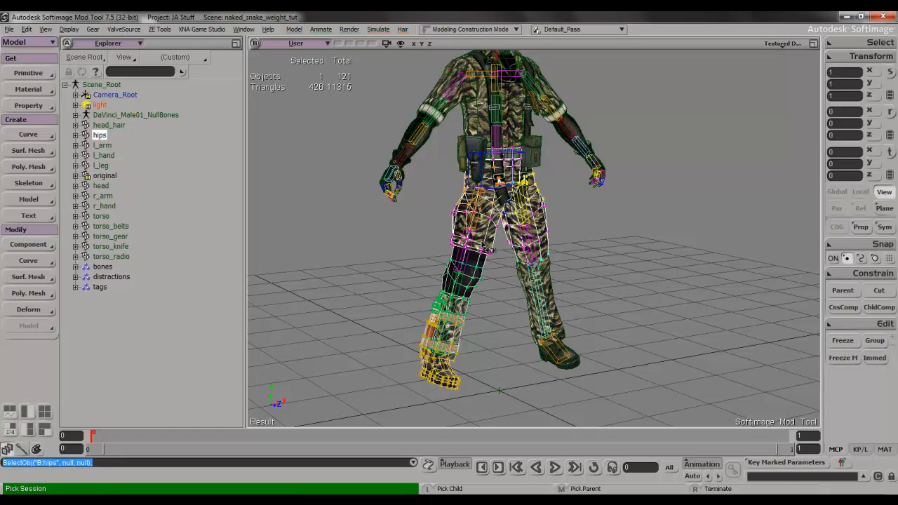
- Parent the l_leg mesh under hips
left_click(548, 364)
key("slash")
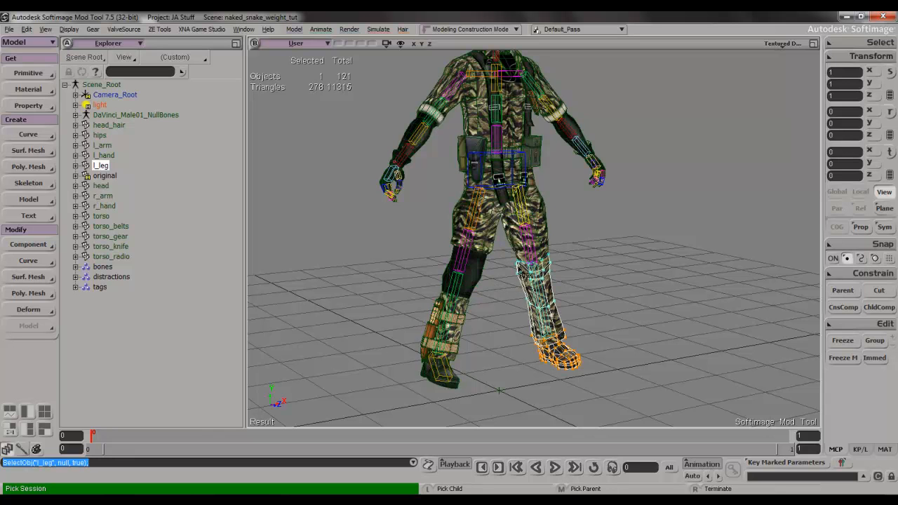
middle_click(515, 242)
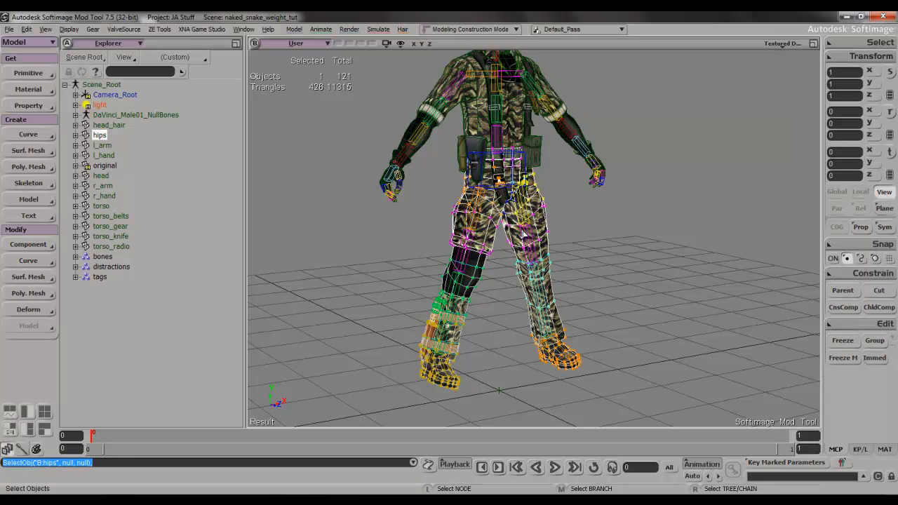
- Build the right arm chain by parenting r_hand under r_arm, r_arm under torso, and torso under hips
key("s")
middle_click_drag(517, 245, 499, 286)
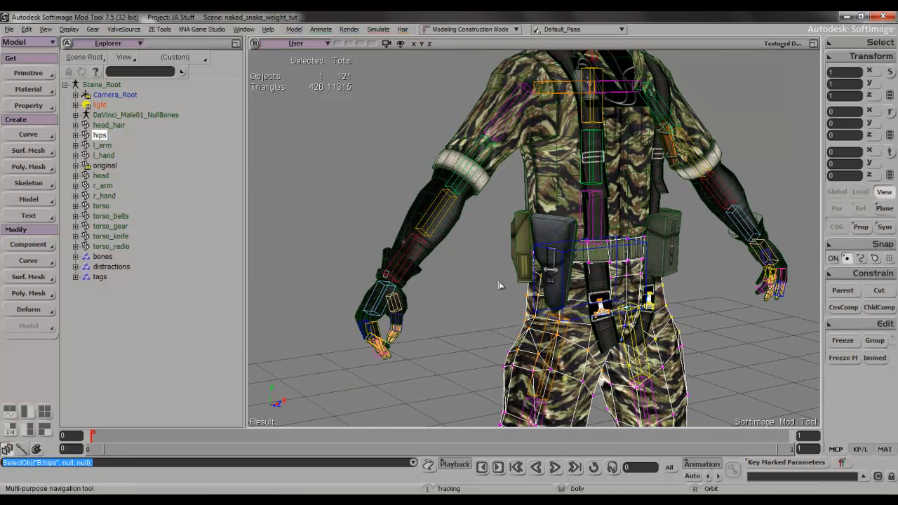
left_click(363, 320)
key("slash")
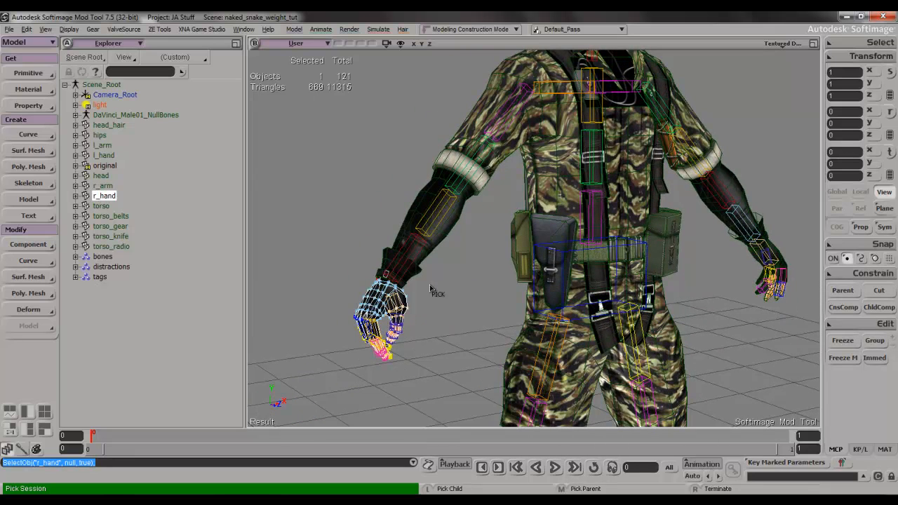
middle_click(421, 278)
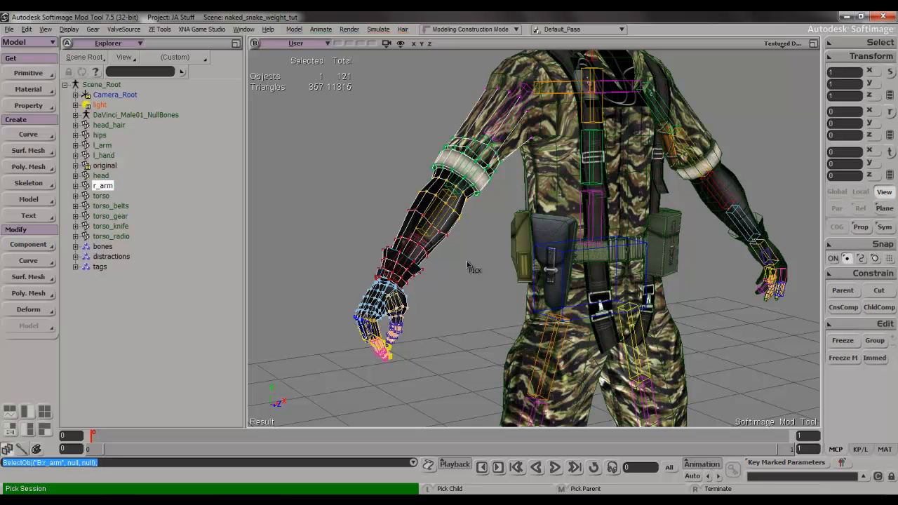
middle_click(546, 156)
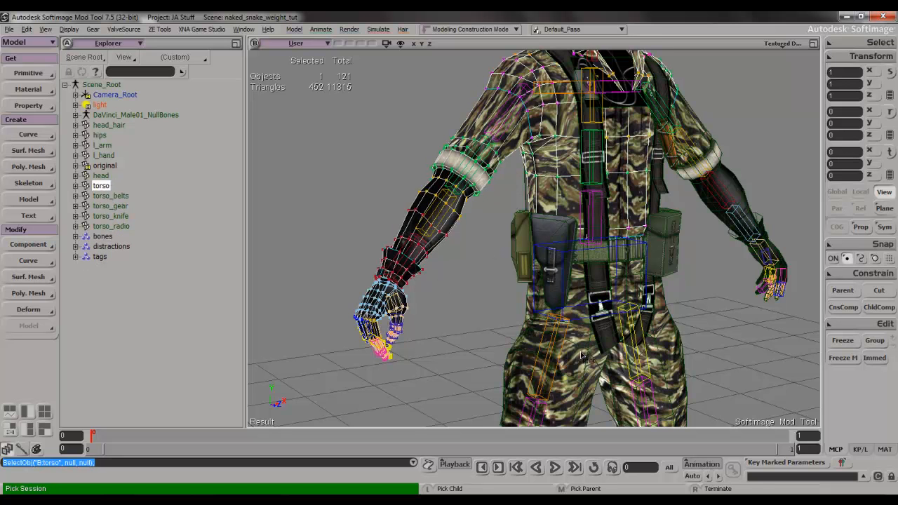
- Parent the torso_gear mesh with the holster and pouches under hips
left_click(555, 305)
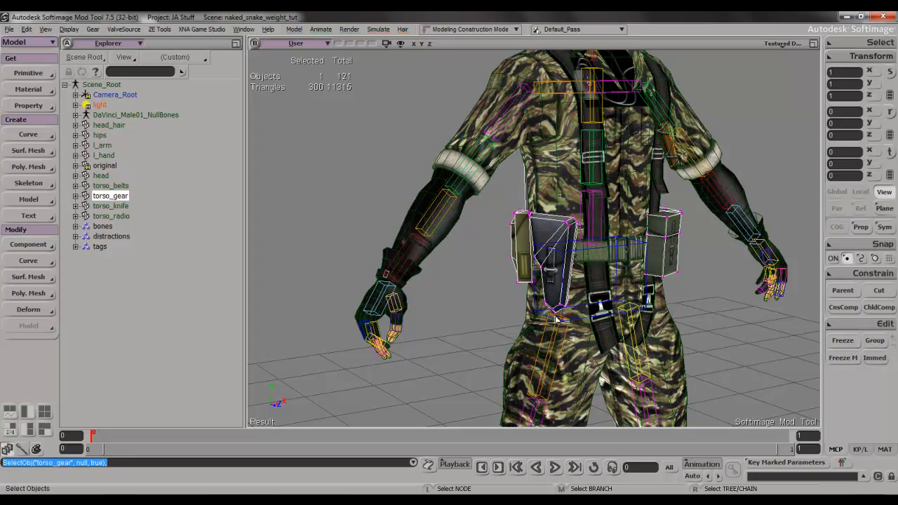
middle_click(582, 361)
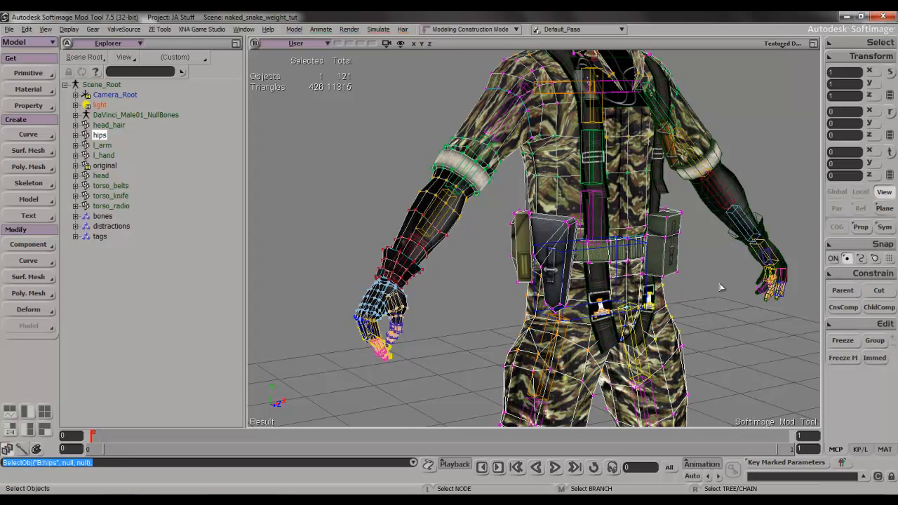
left_click(605, 201)
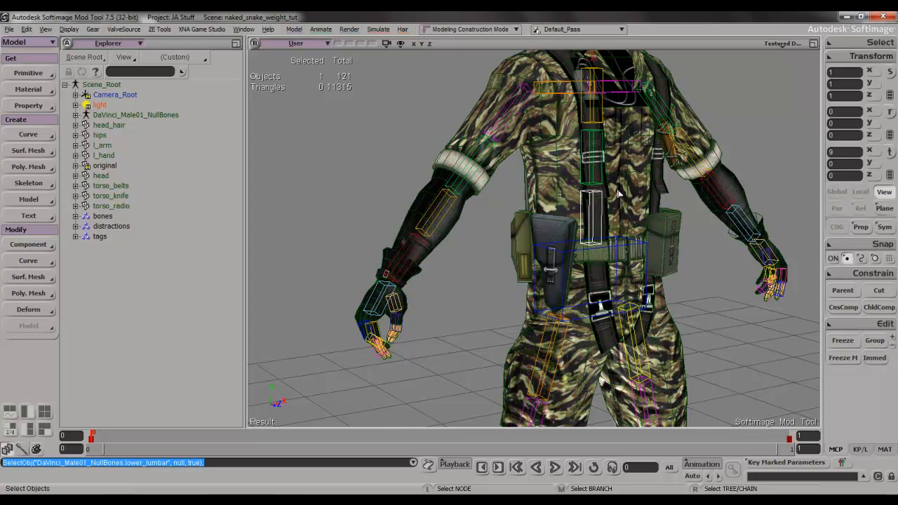
left_click(604, 192)
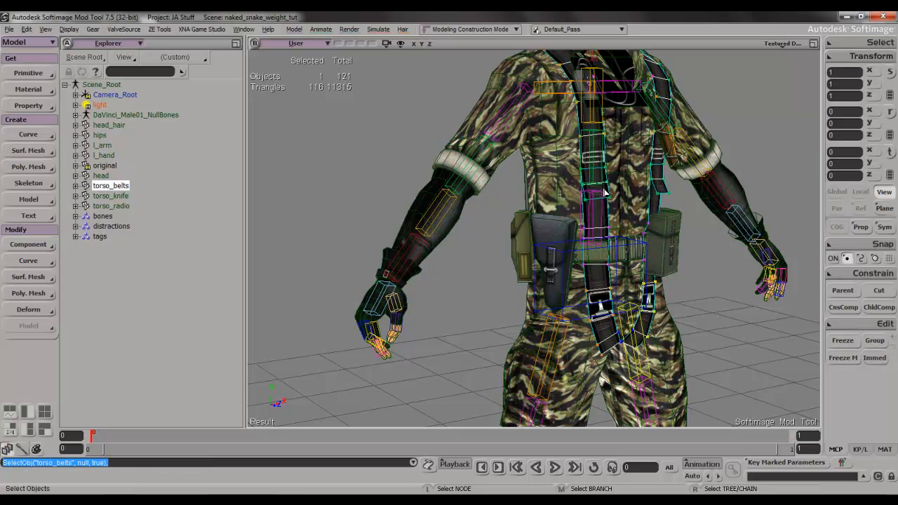
- Select torso_gear, expand the hips hierarchy and filter the scene explorer to Objects Only
left_click(571, 224)
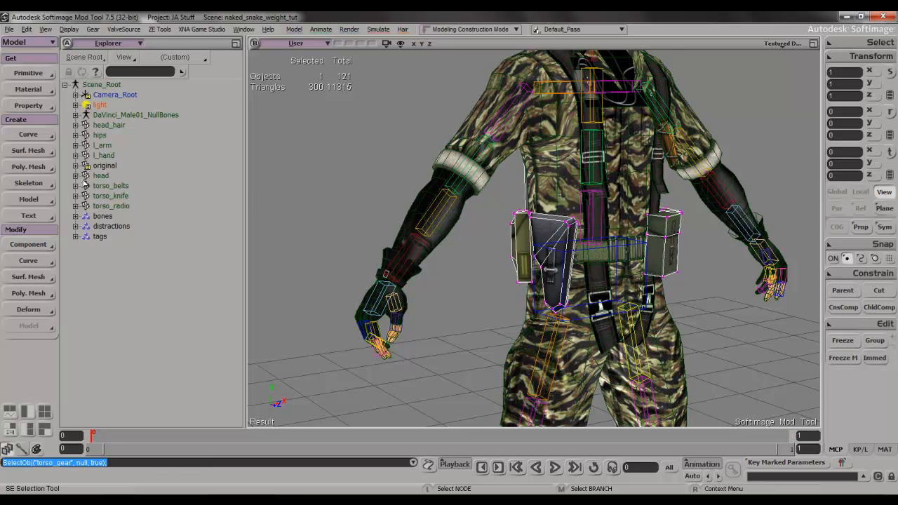
left_click(77, 135)
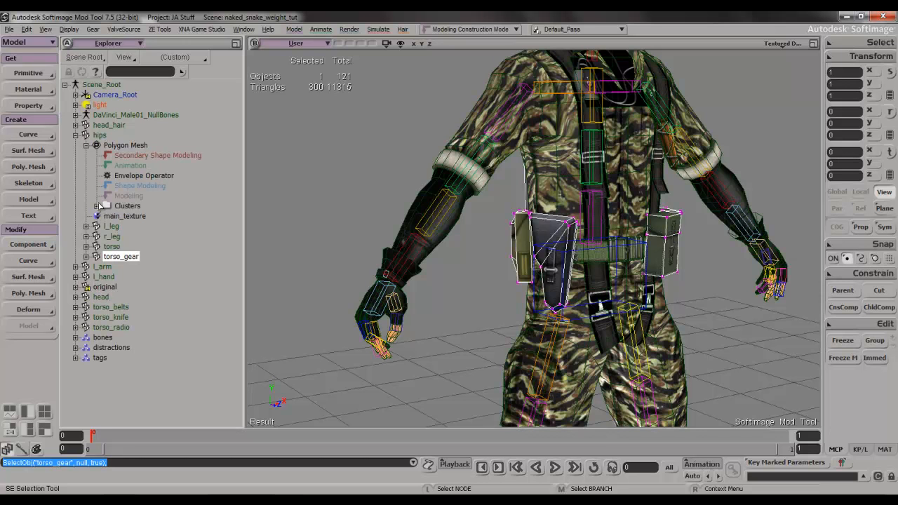
left_click(172, 57)
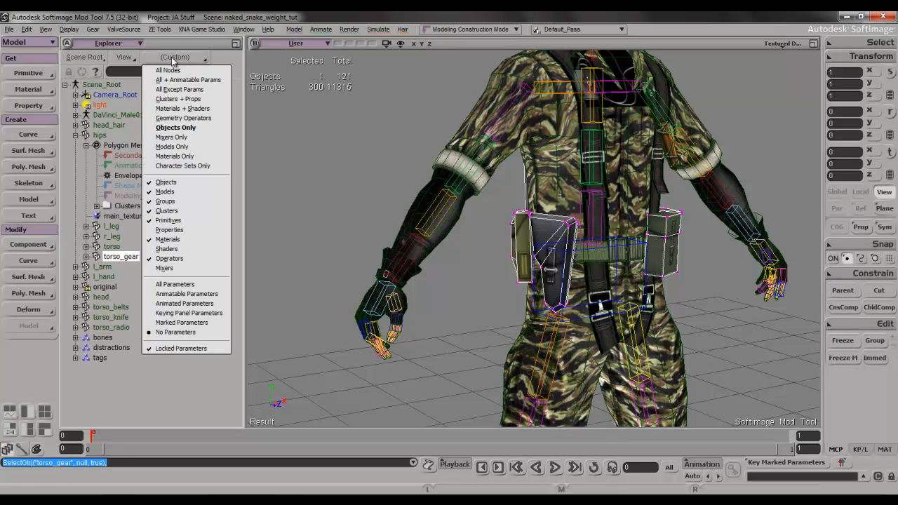
left_click(175, 127)
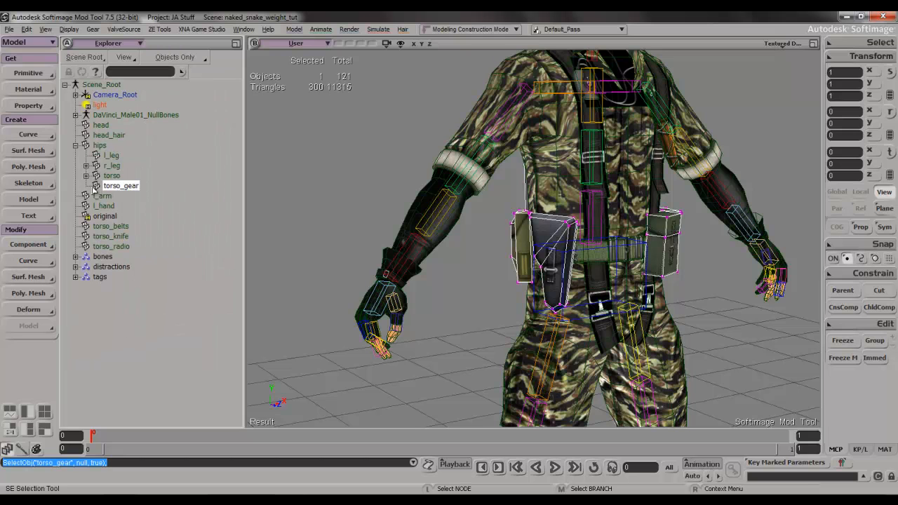
- Rename the torso_gear mesh to hips_gear
left_click(116, 186)
left_click(116, 187)
type("hips gea")
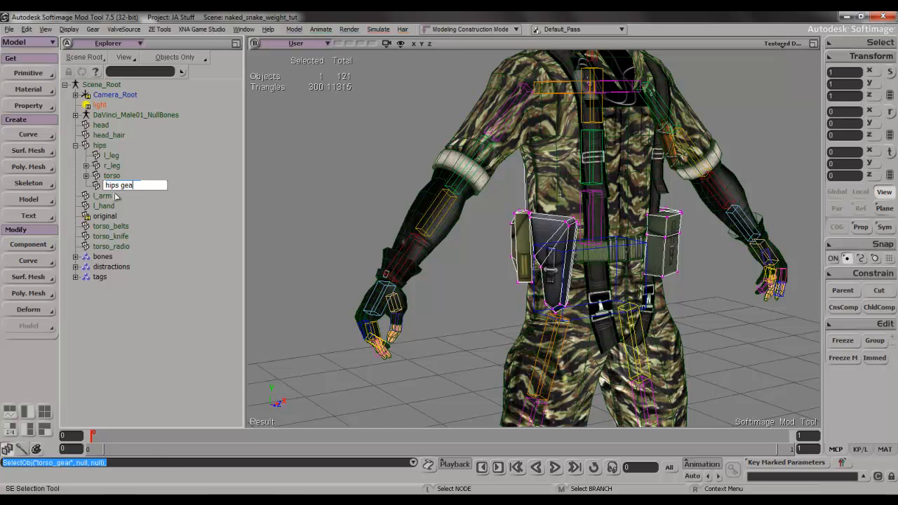
type("r")
key("Return")
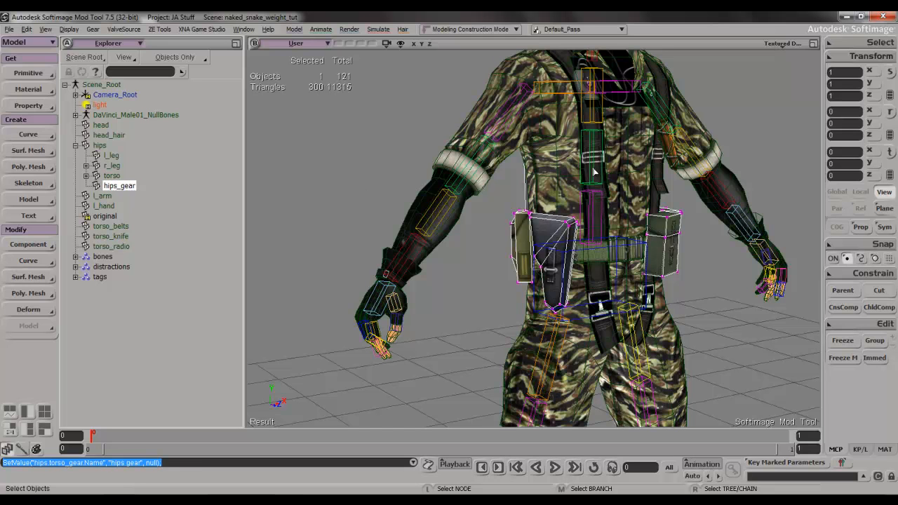
- Parent the torso_belts mesh under torso
left_click(607, 198)
key("slash")
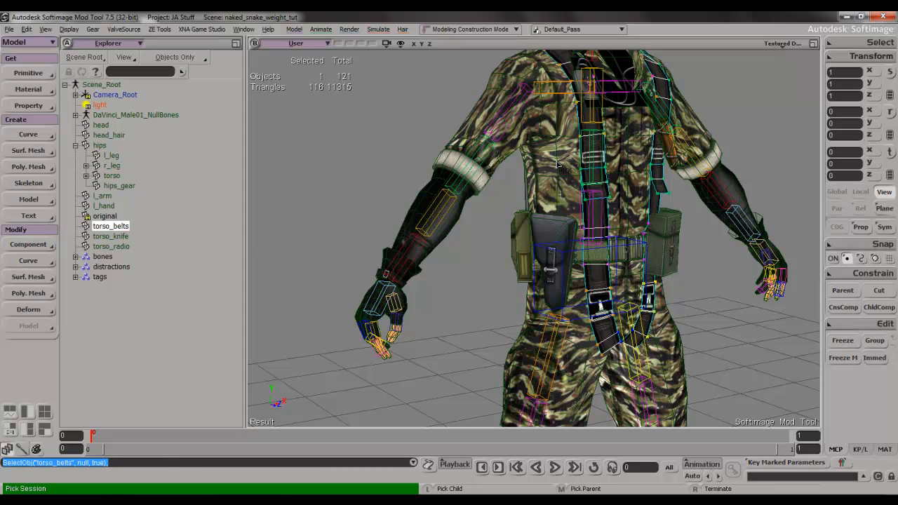
left_click(561, 167)
right_click(470, 235)
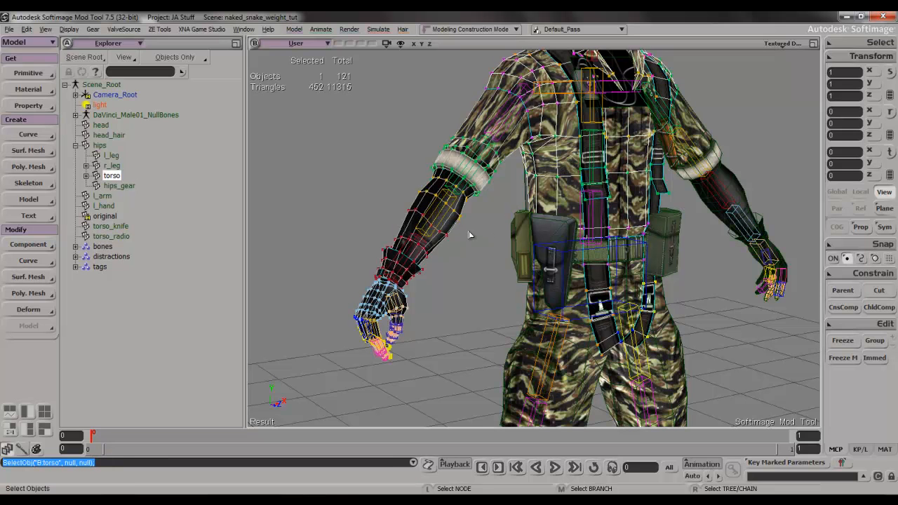
- Parent the l_hand mesh under l_arm, and l_arm under torso
left_click(783, 267)
key("slash")
left_click(748, 196)
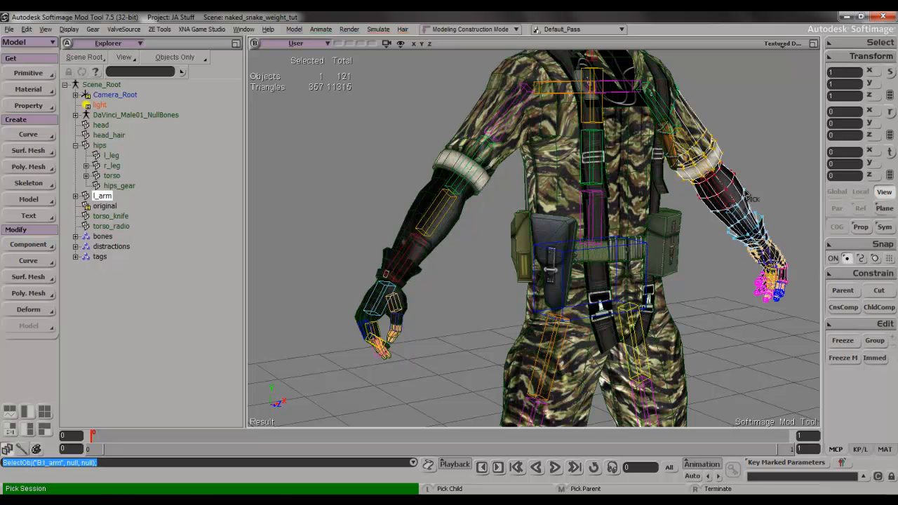
left_click(635, 138)
right_click(739, 110)
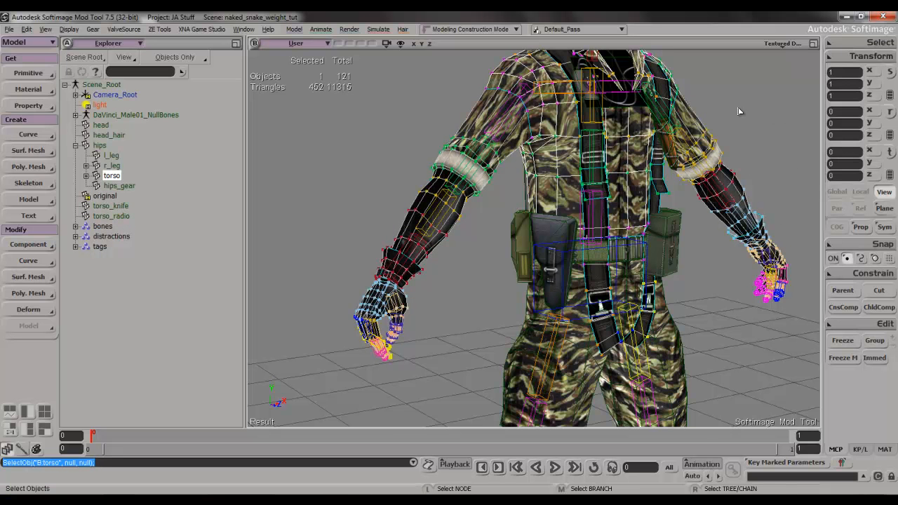
- Parent the torso_knife mesh under torso
left_click(674, 160)
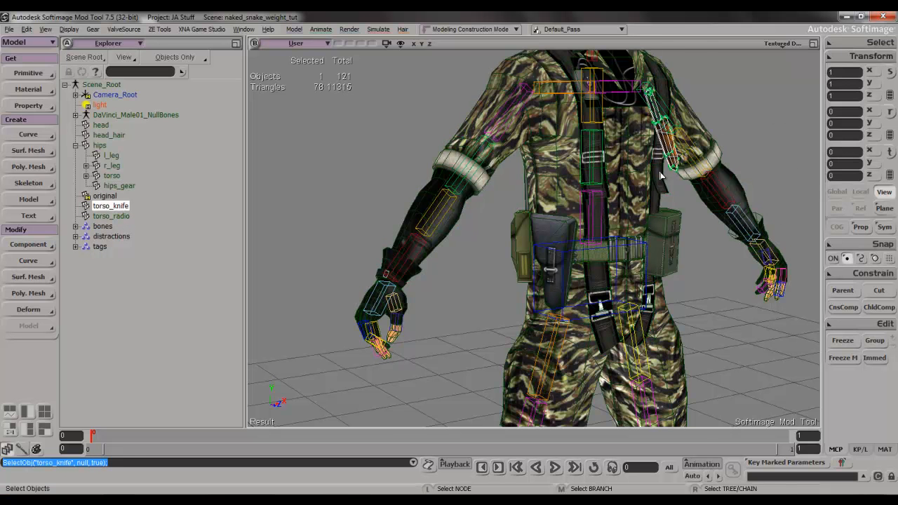
key("slash")
left_click(646, 173)
right_click(710, 243)
- Parent the torso_radio mesh on the chest under torso
key("s")
left_click_drag(676, 196, 682, 393)
middle_click_drag(682, 393, 675, 313)
right_click_drag(674, 314, 560, 341)
key("space")
left_click(542, 356)
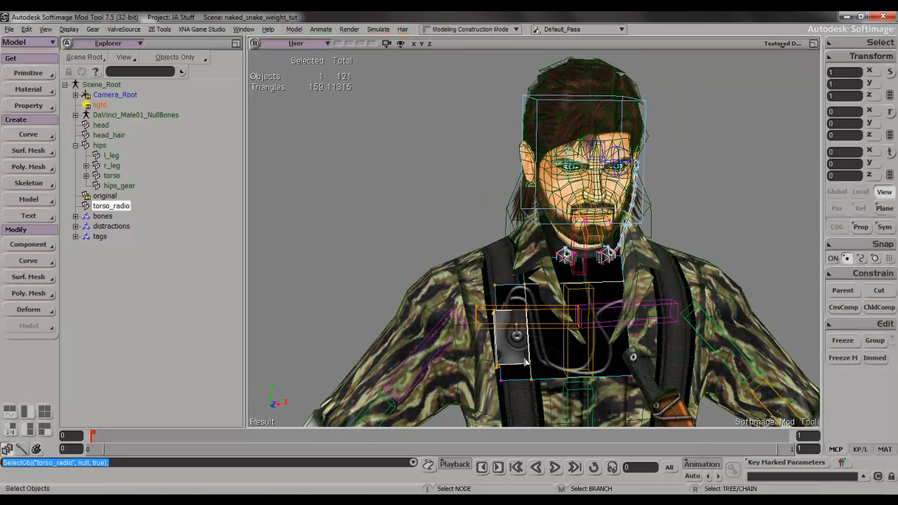
key("slash")
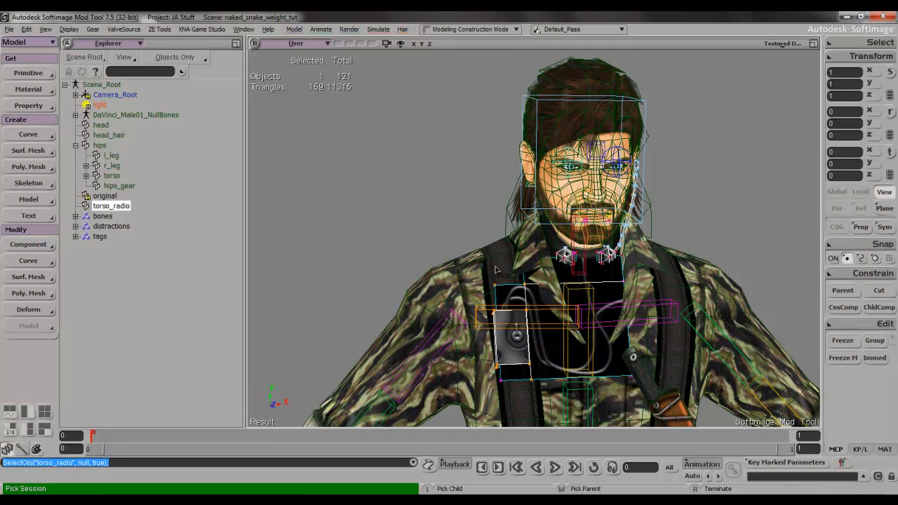
middle_click(472, 282)
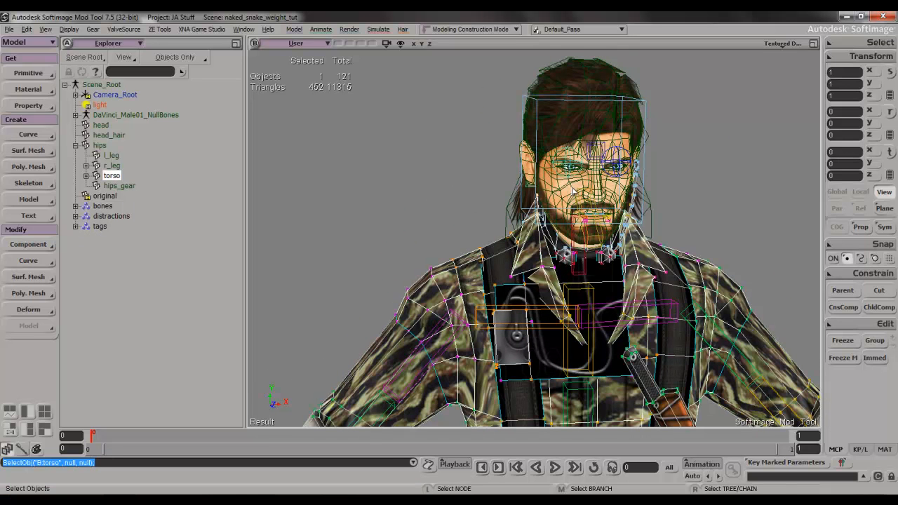
- Parent head_hair under head and head under torso, and select the head mesh
left_click(562, 118)
key("slash")
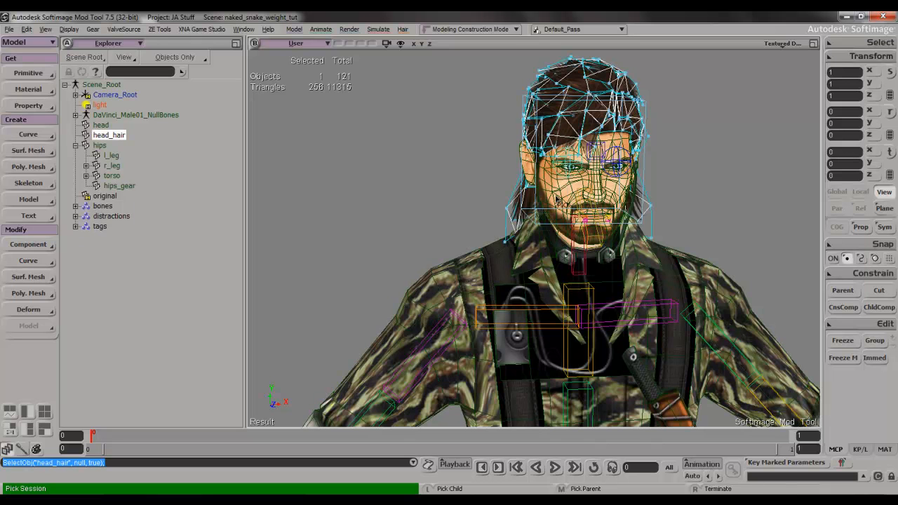
middle_click(559, 197)
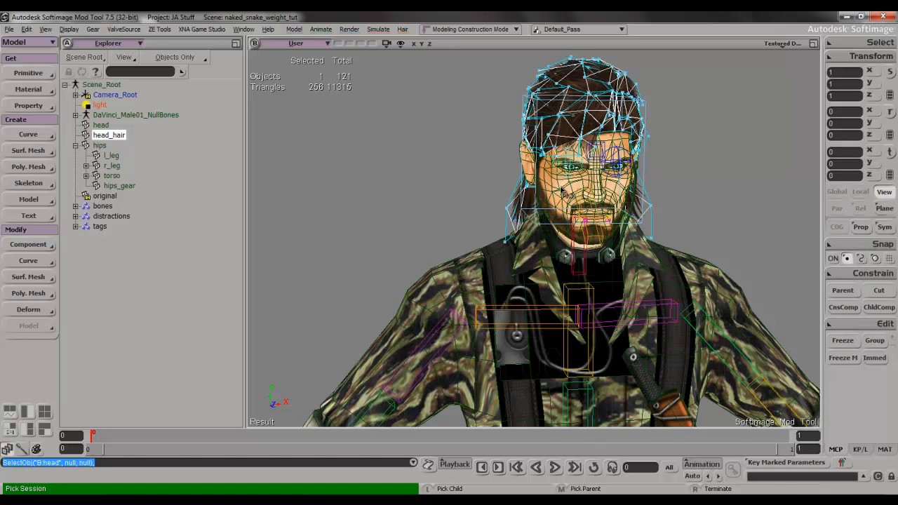
middle_click(637, 261)
right_click(686, 171)
left_click(686, 227)
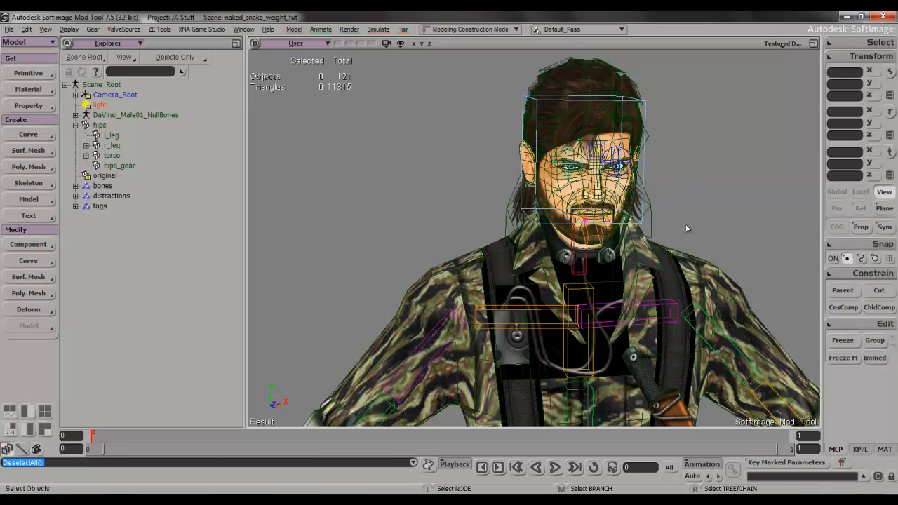
left_click(620, 196)
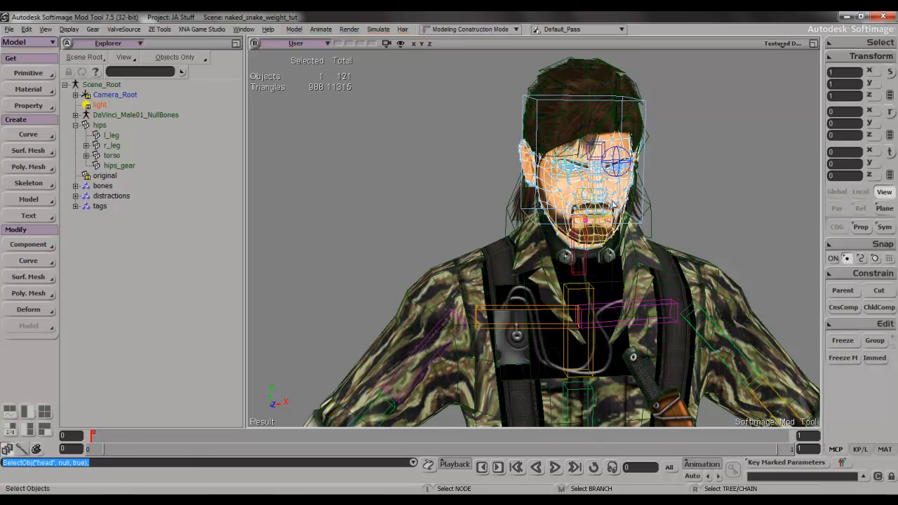
- Hide the head mesh to examine the mouth geometry behind it, and show the head again
key("h")
scroll(626, 214, "up", 3)
key("s")
right_click_drag(627, 215, 622, 204)
left_click_drag(622, 204, 559, 259)
scroll(605, 248, "up", 4)
mouse_move(559, 259)
right_mouse_down()
mouse_move(568, 266)
mouse_move(569, 257)
right_mouse_up()
key("h")
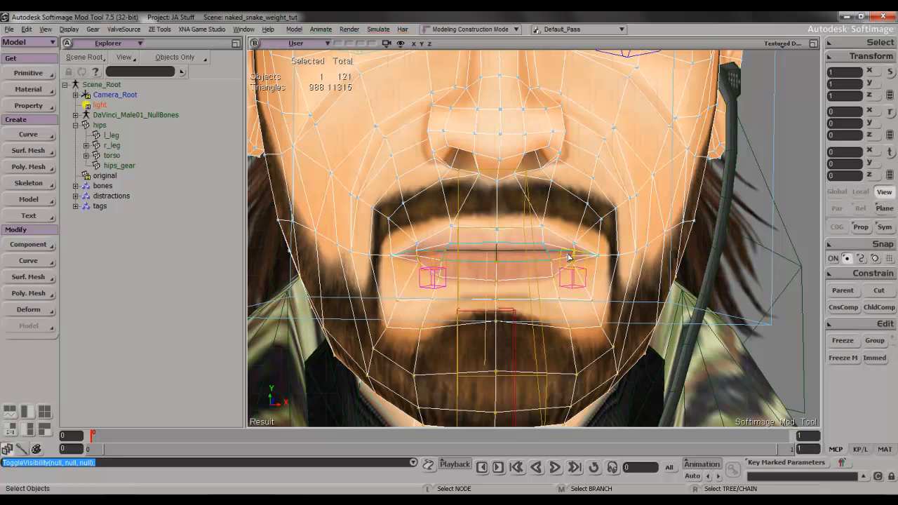
- Extract the inner mouth polygons from the torso mesh into a separate mesh, removing them from the torso
key("u")
key("space")
left_click(515, 261)
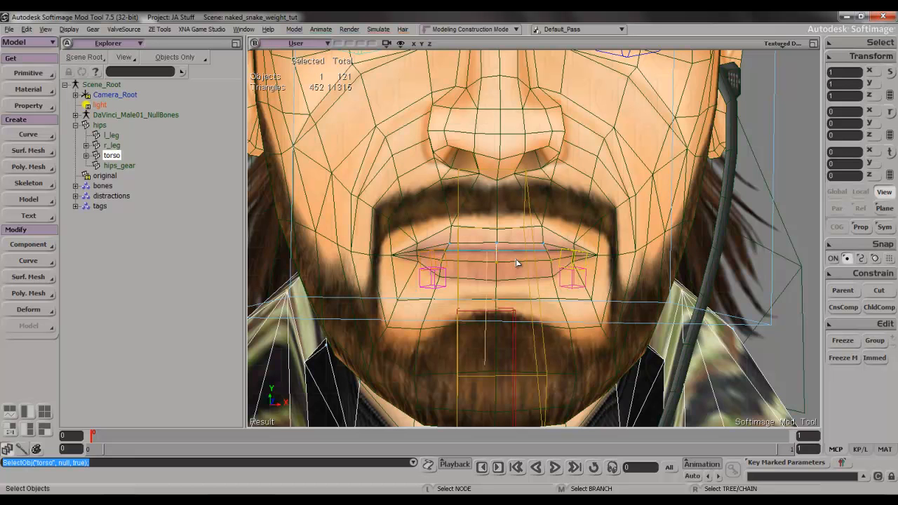
key("u")
left_click(517, 253)
left_click(480, 261, "shift")
right_click(480, 261)
left_click(533, 490)
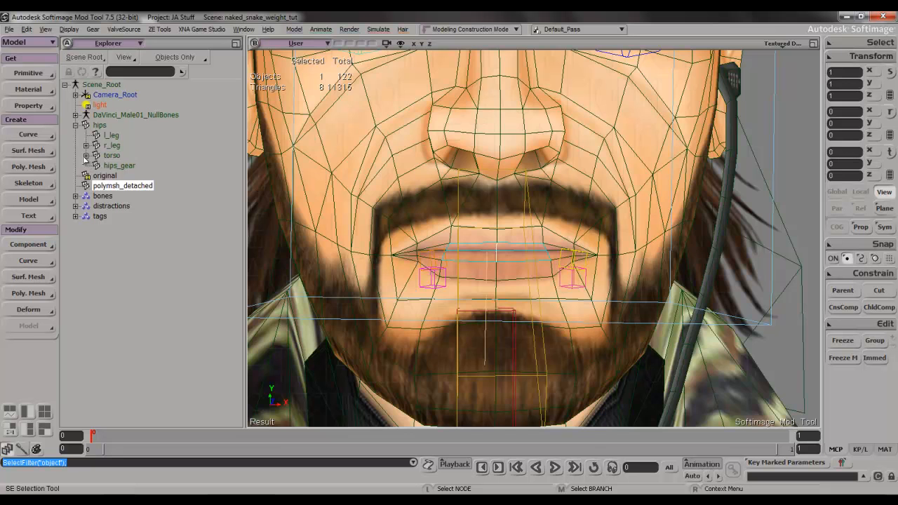
- Cut the head mesh from its torso parent and head_hair from its head parent
scroll(369, 222, "down", 4)
left_click(442, 214)
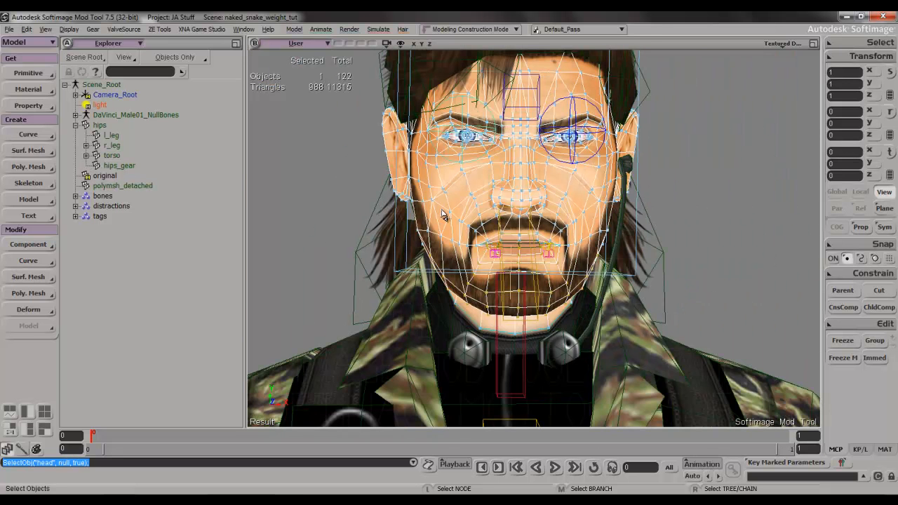
left_click(879, 290)
left_click(116, 136)
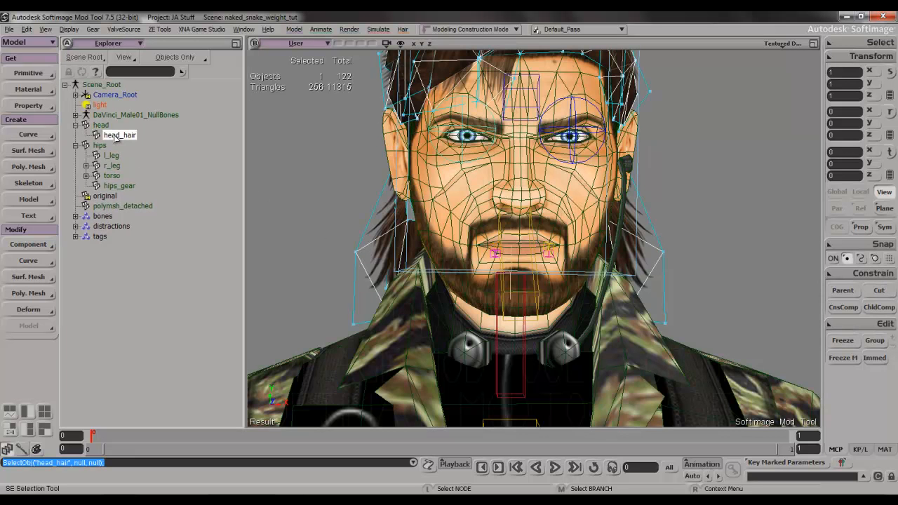
left_click(878, 290)
- Merge polymsh_detached and the head into a single mesh, with the merge tolerance set to 0
left_click(525, 249)
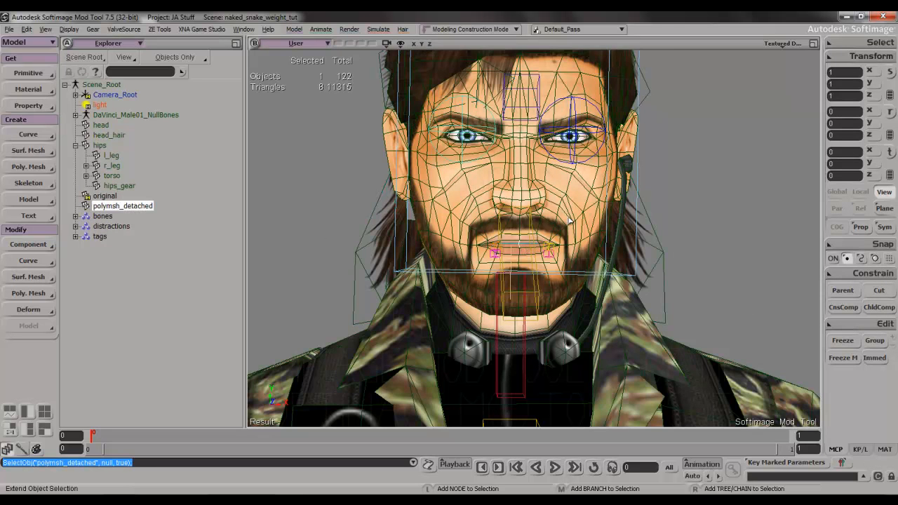
left_click(453, 191, "shift")
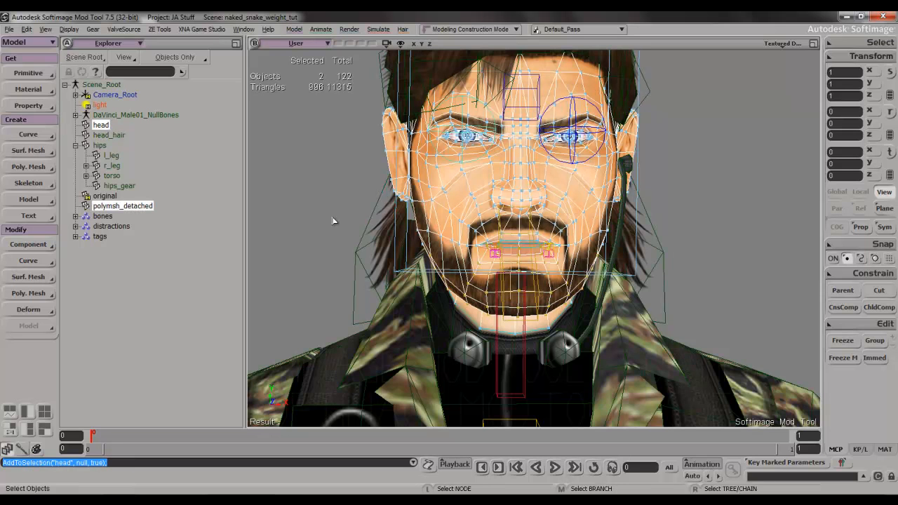
left_click(28, 167)
left_click(109, 298)
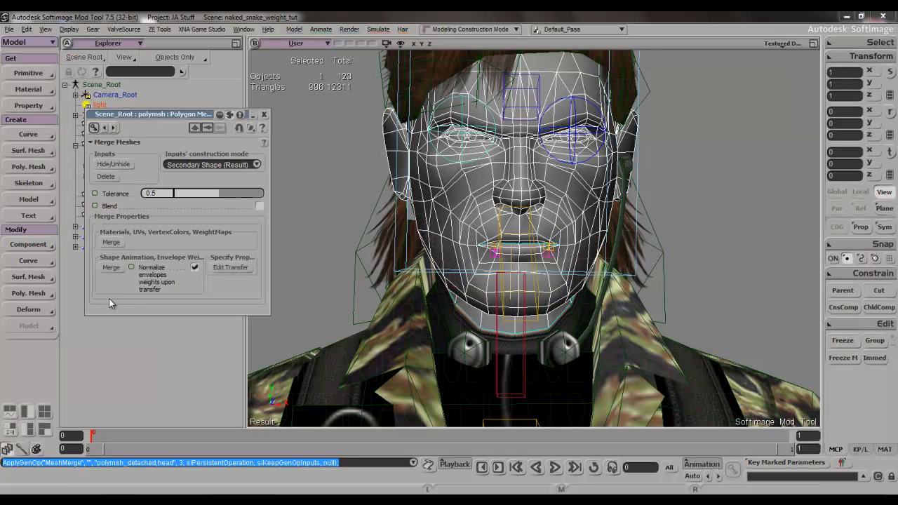
left_click_drag(195, 195, 110, 207)
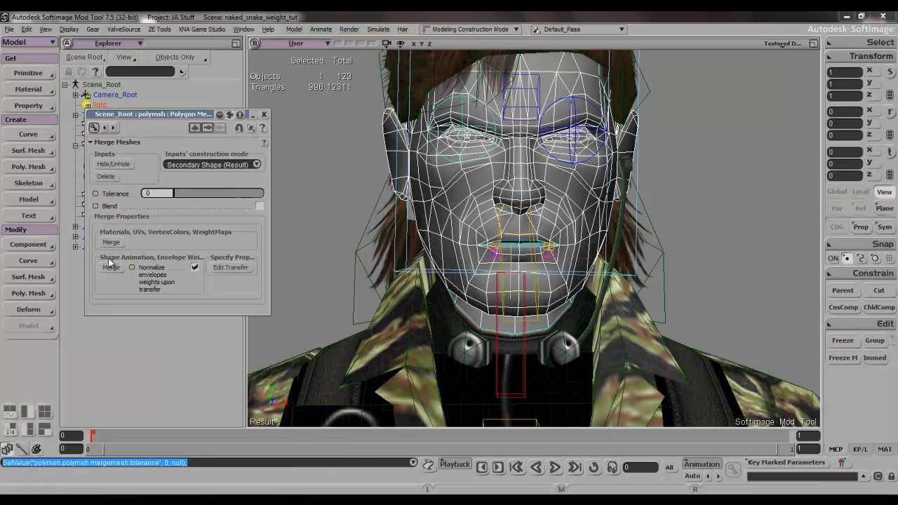
- Merge the source materials, UVs, shape animation and envelope weights into the combined head mesh
left_click(111, 242)
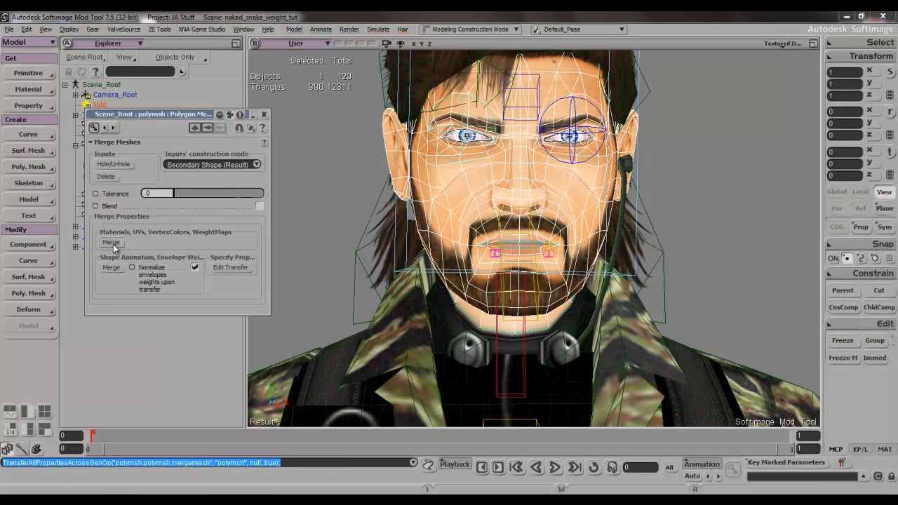
left_click(110, 267)
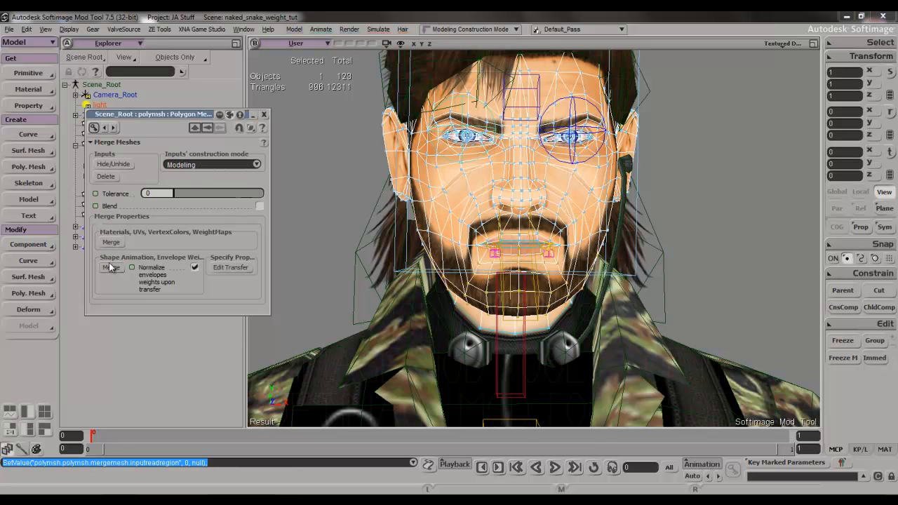
left_click(263, 114)
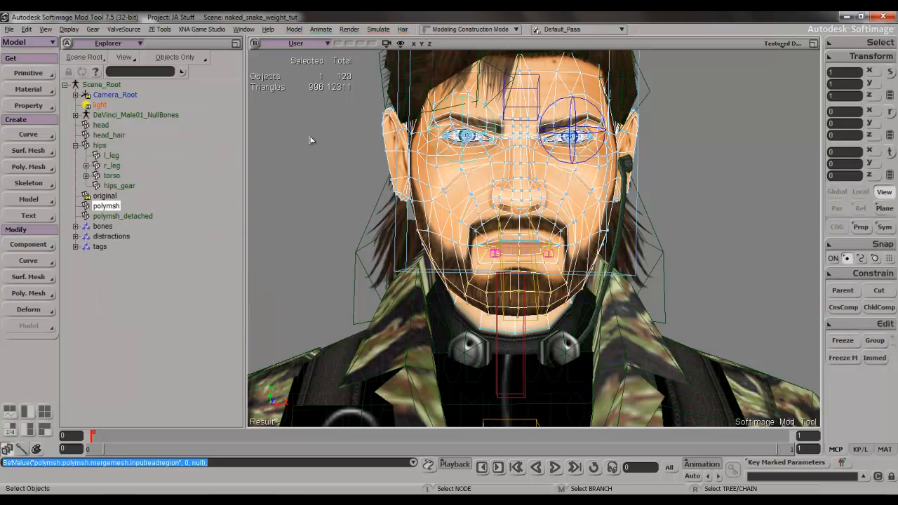
- Freeze the modeling operators and then the complete operator stack of the merged polymsh
left_click(842, 358)
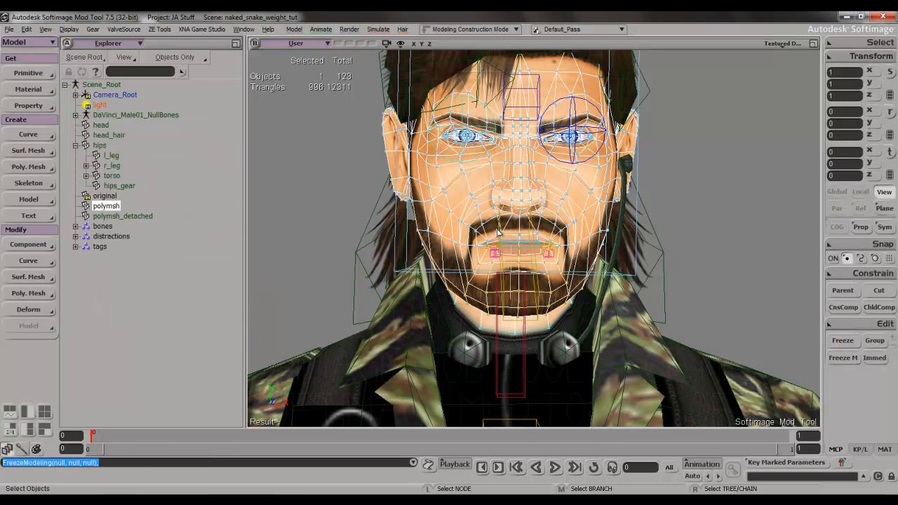
left_click(20, 110)
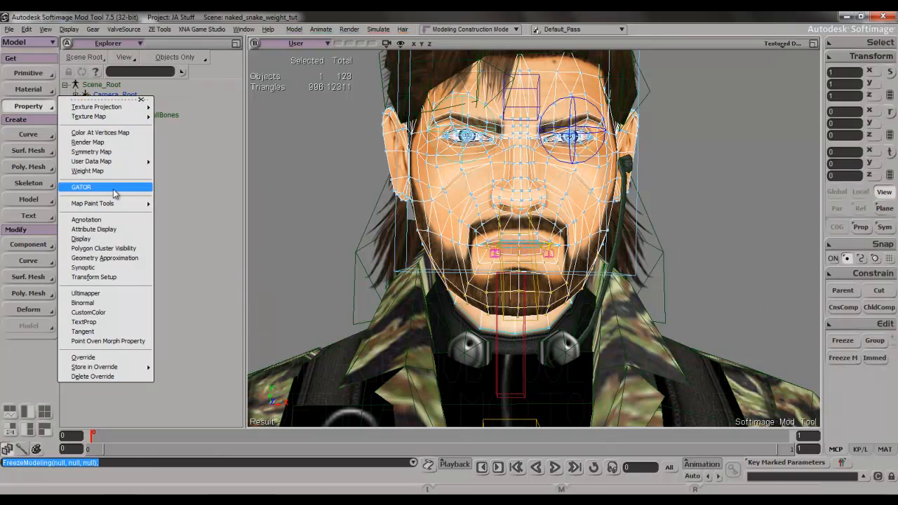
left_click(283, 167)
left_click(843, 340)
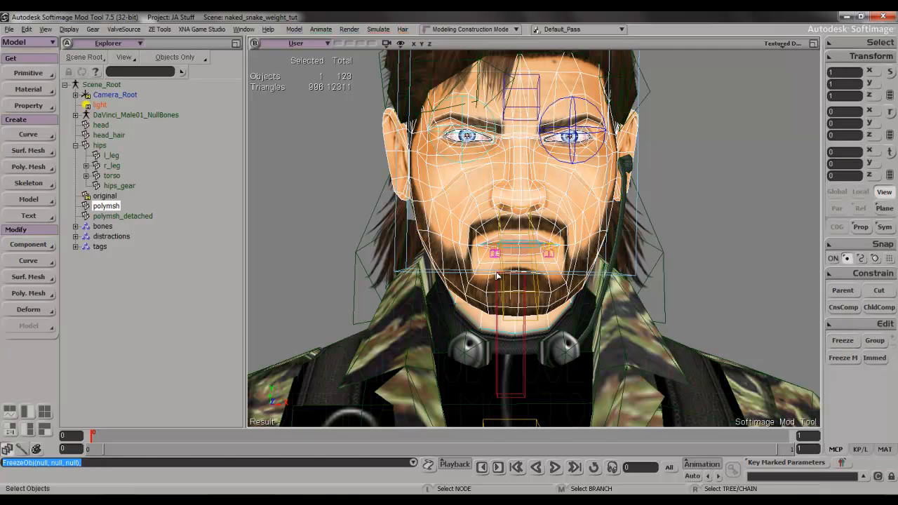
- Transfer the envelope weights from the original mesh to polymsh with GATOR, and freeze the result
left_click(15, 107)
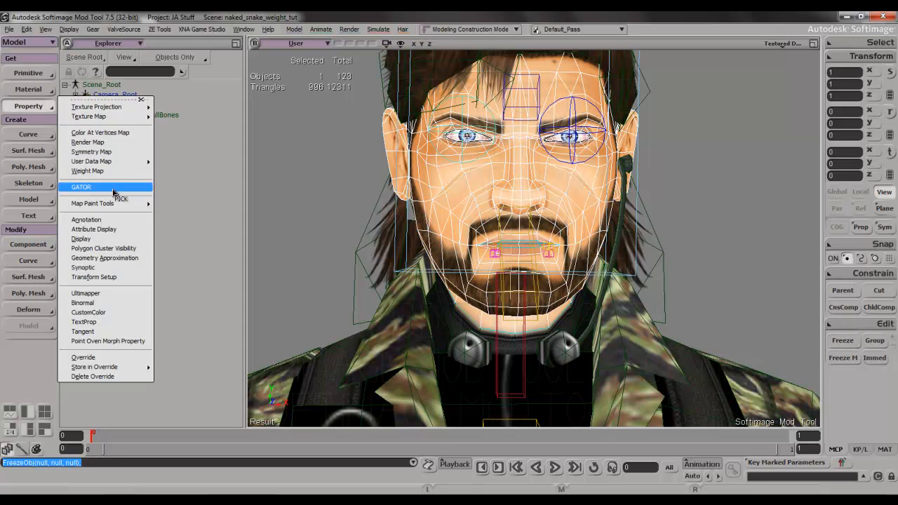
left_click(82, 187)
left_click(106, 196)
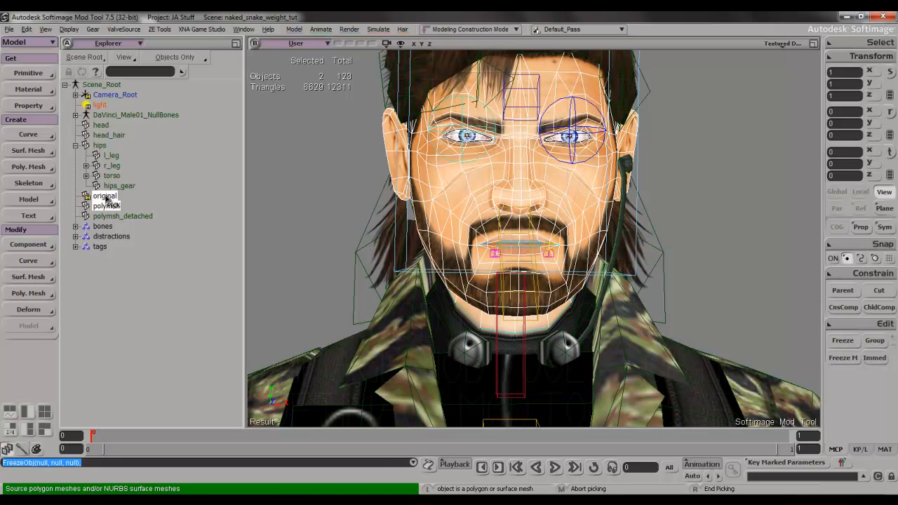
right_click(319, 214)
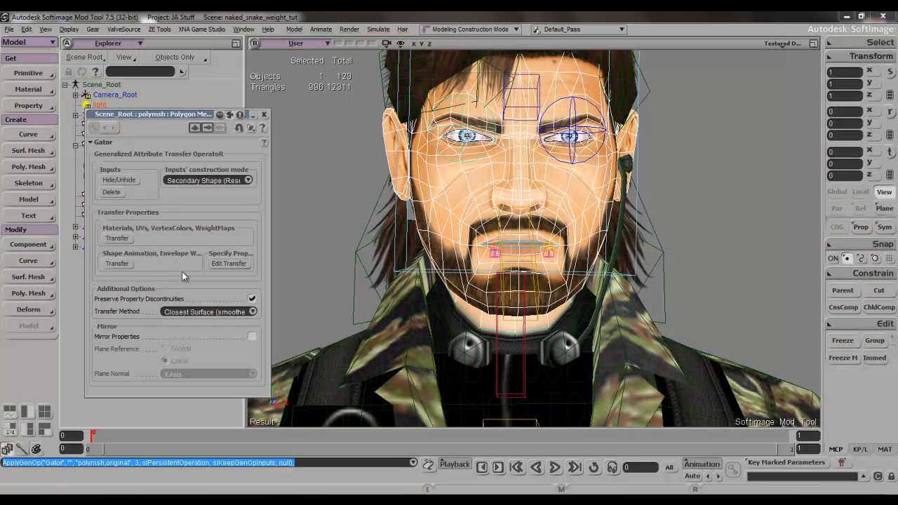
left_click(122, 263)
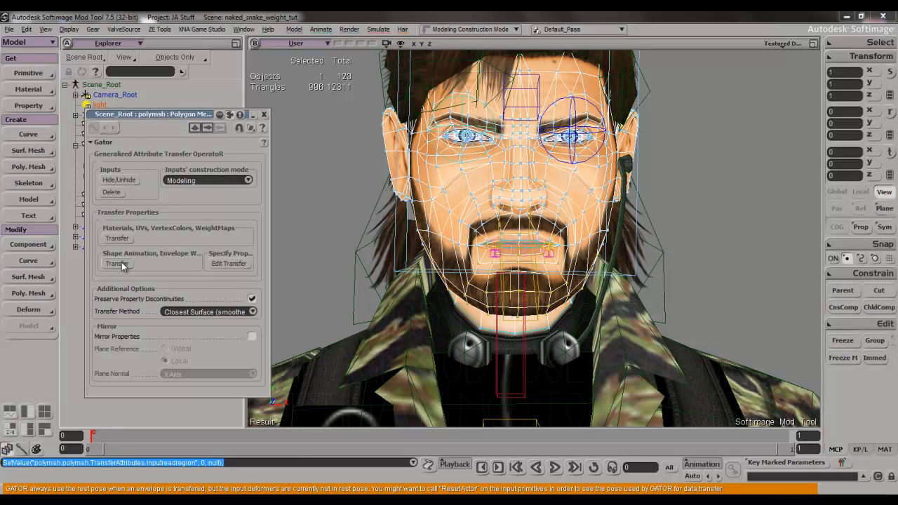
left_click(263, 115)
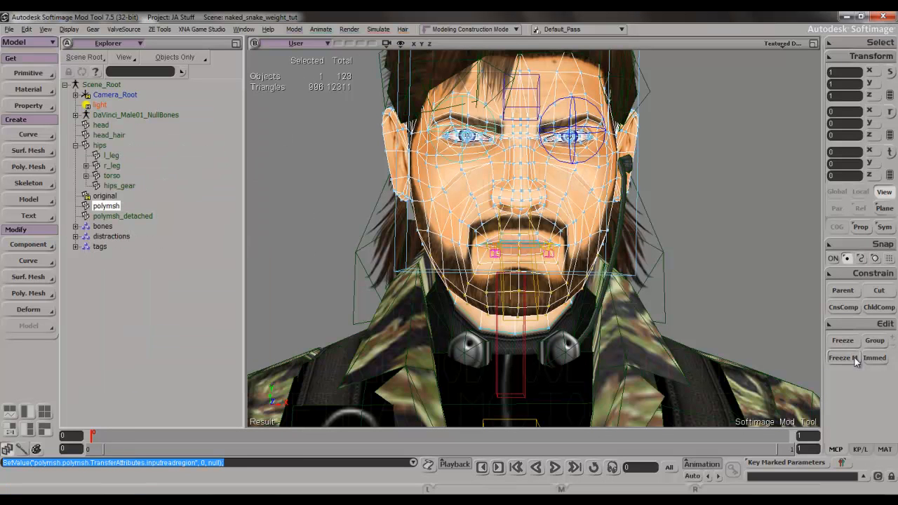
left_click(843, 340)
- Weld the overlapping boundary edges along the character's left half of the upper mouth opening on polymsh
scroll(546, 268, "up", 5)
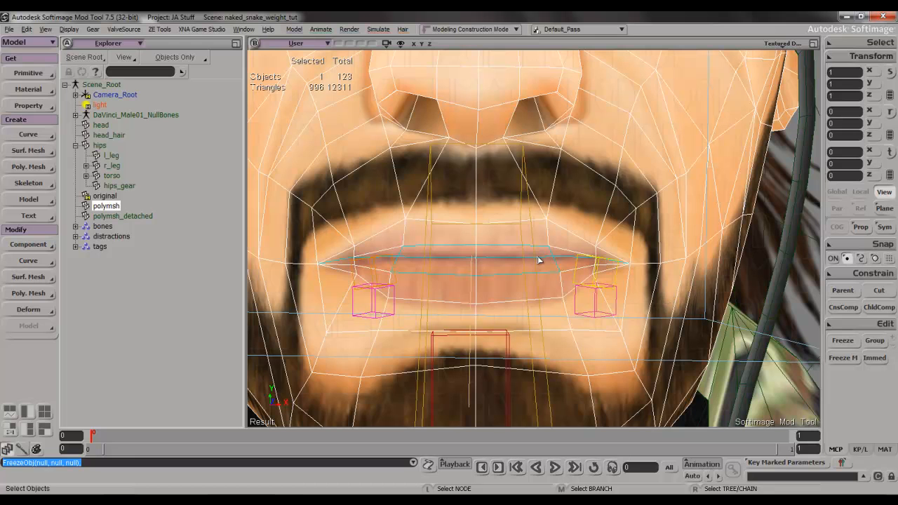
key("e")
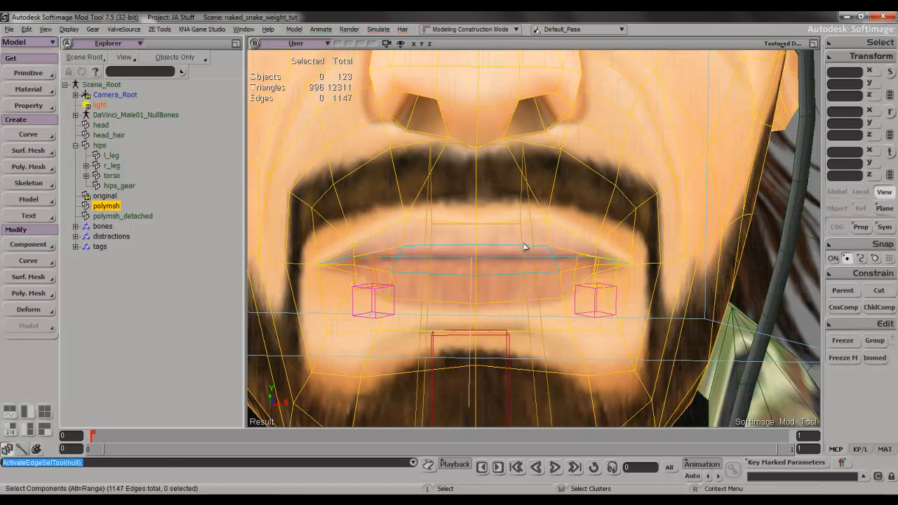
left_click(524, 249)
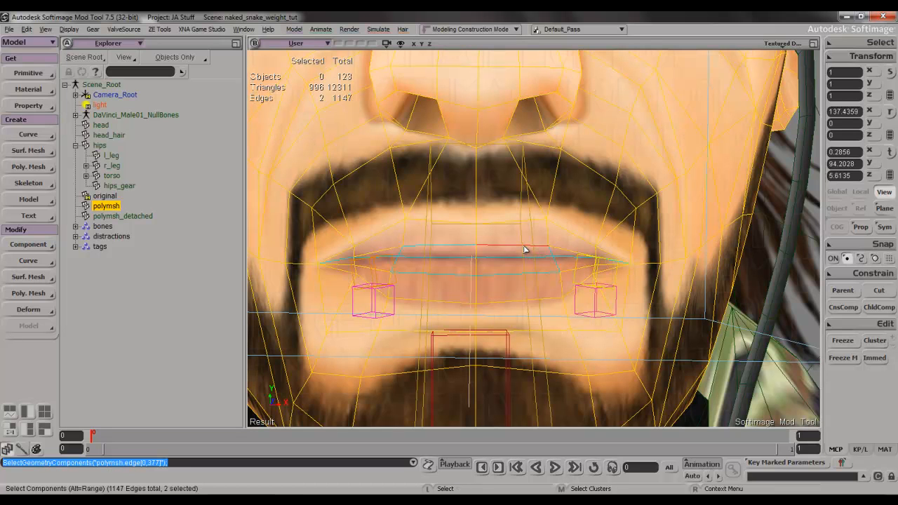
right_click(847, 44)
right_click(533, 248)
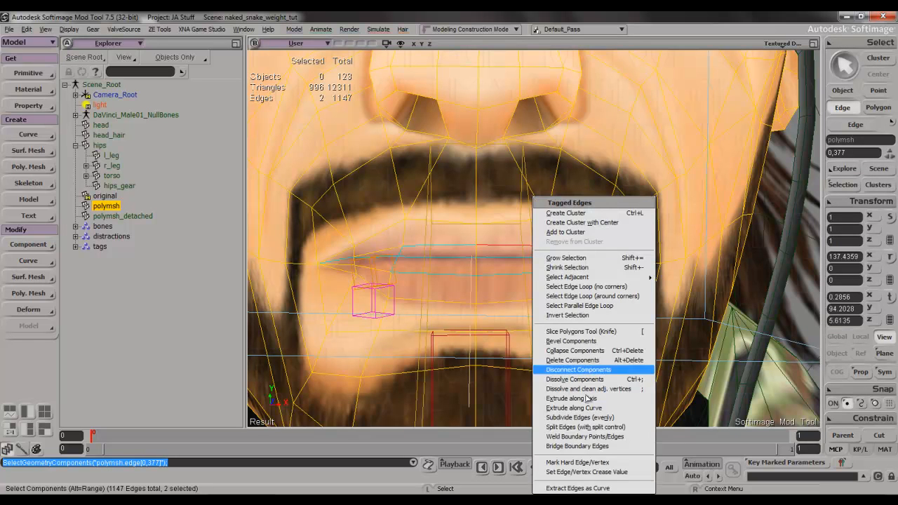
left_click(591, 437)
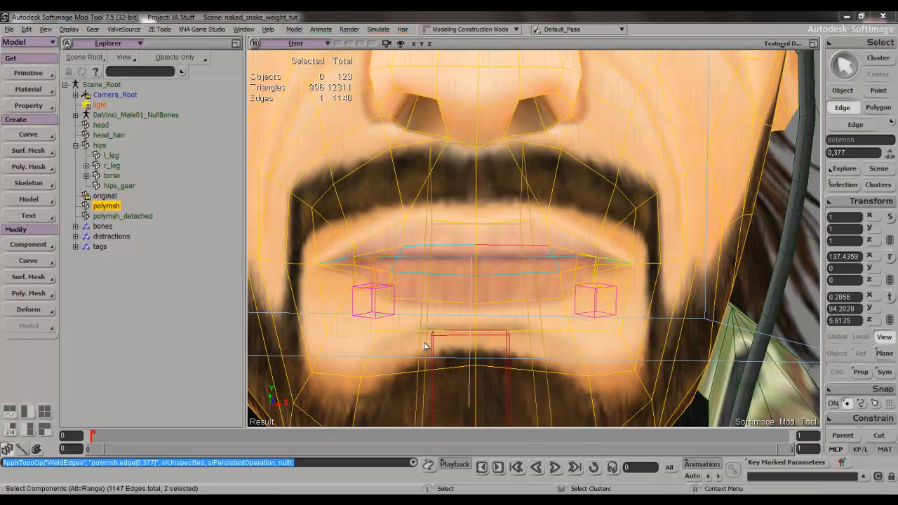
- Weld the character's right lower mouth boundary edges and the remaining open edge pairs on the character's left side
left_click(391, 260)
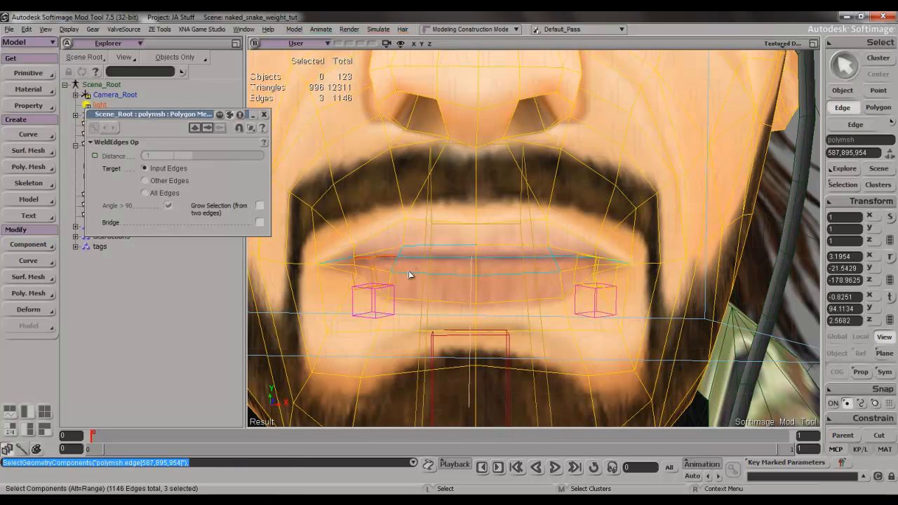
left_click(410, 275)
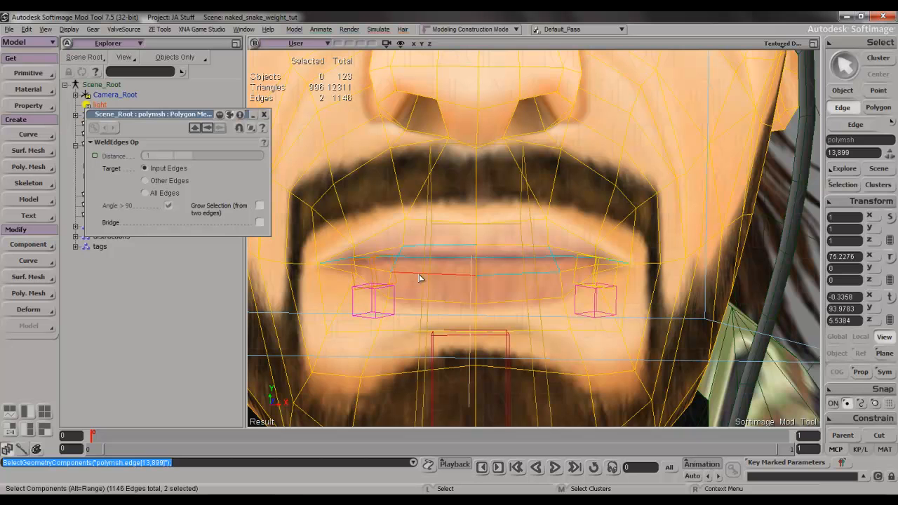
key("period")
left_click(558, 268)
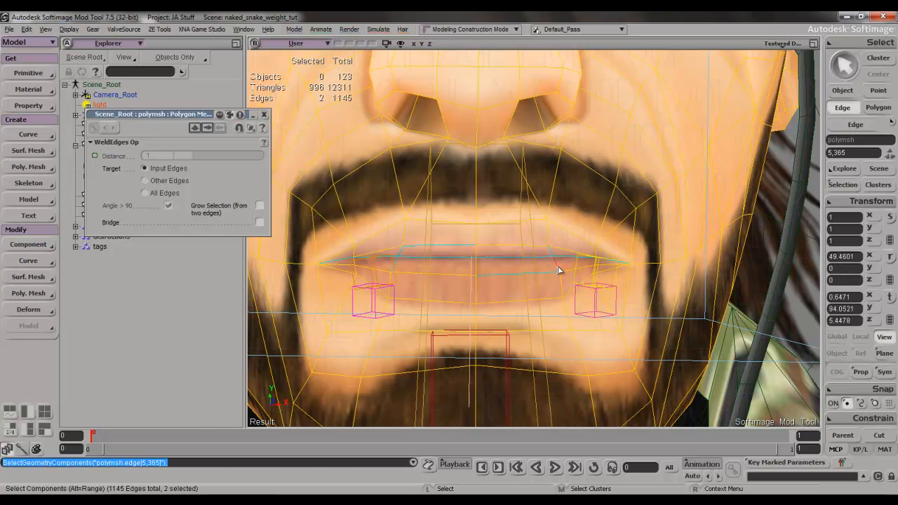
key("period")
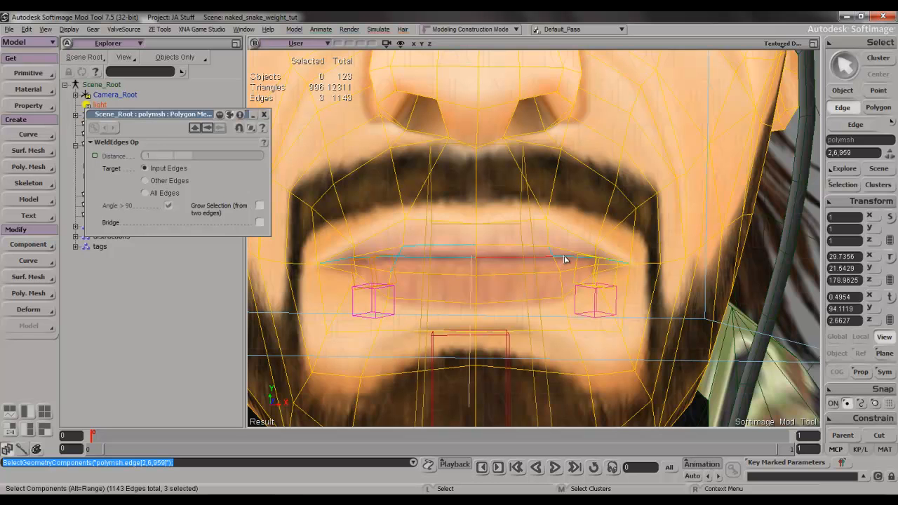
key("period")
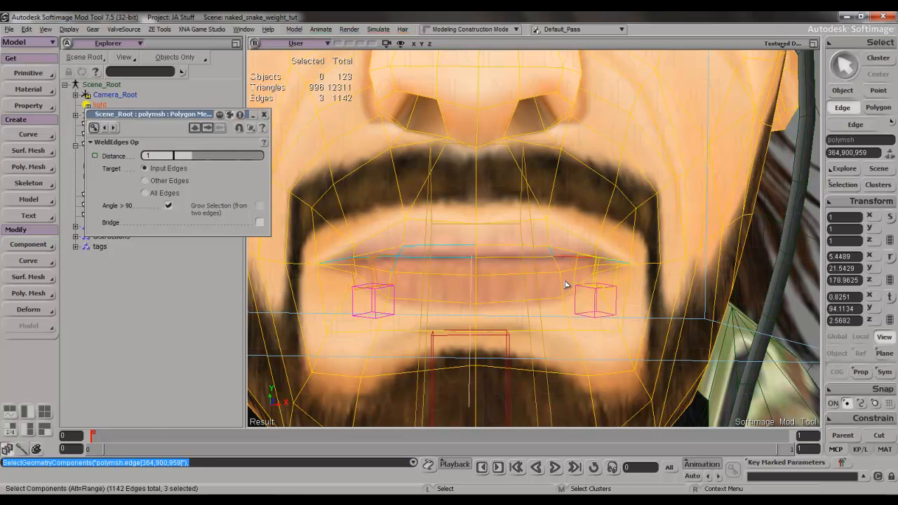
key("period")
key("period")
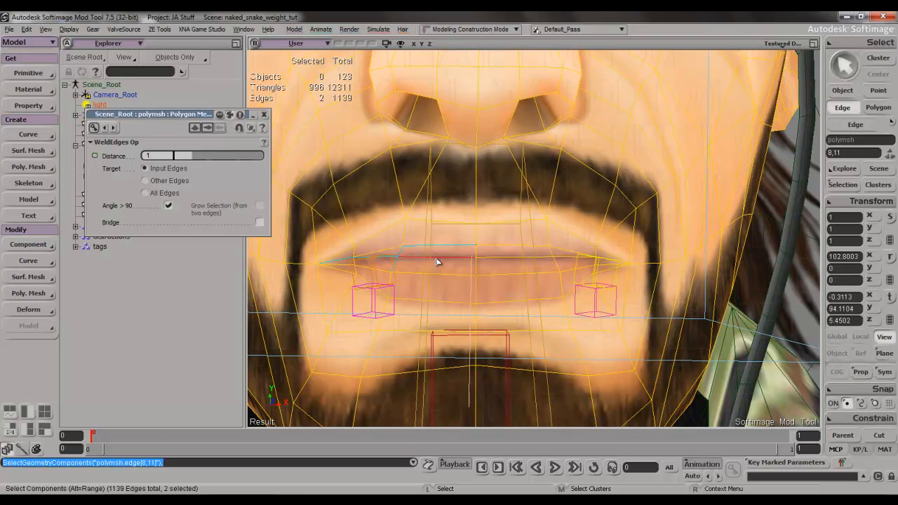
- Weld the remaining overlapping boundary edges on the character's right side of the mouth
left_click(387, 261, "shift")
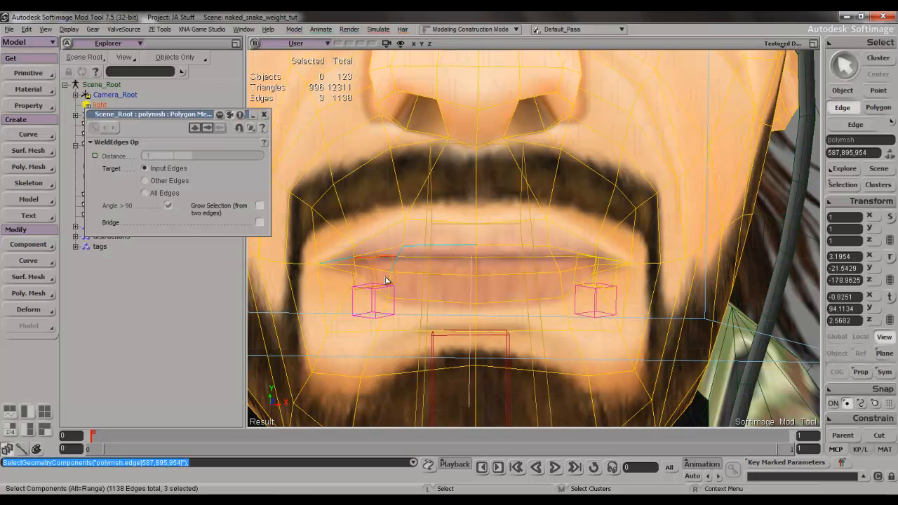
key("period")
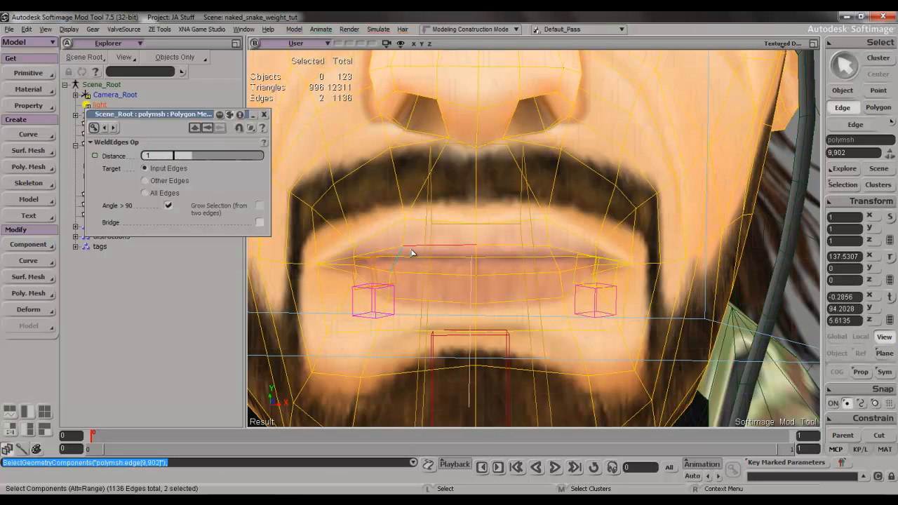
key("period")
left_click(397, 272, "shift")
key("period")
- Close the weld settings, return polymsh to object selection mode and inspect the head from an angle
scroll(639, 256, "down", 8)
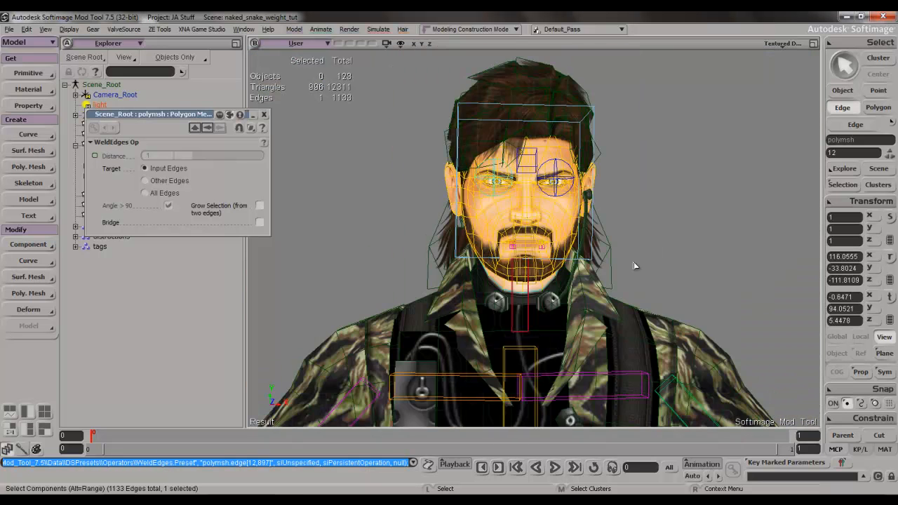
key("s")
right_click_drag(637, 264, 662, 243)
key("space")
key("s")
left_click_drag(733, 229, 676, 256)
left_click(263, 116)
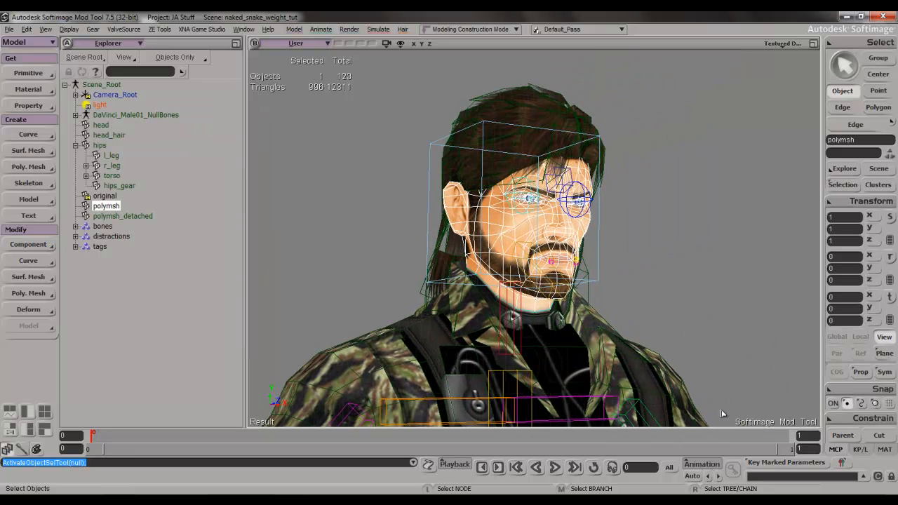
- Freeze polymsh and use GATOR to transfer the envelope weights from original onto it, finishing by freezing its modeling operators
left_click(850, 42)
left_click(843, 340)
left_click(51, 106)
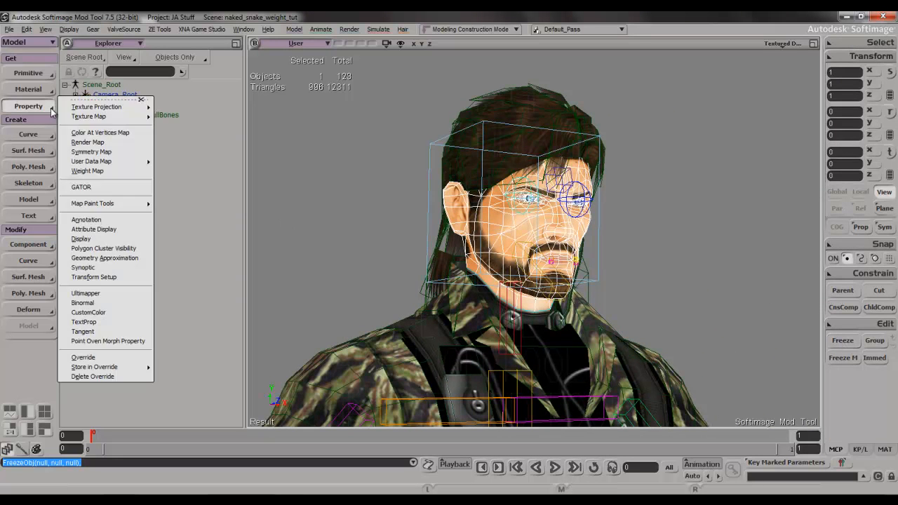
left_click(83, 186)
left_click(109, 196)
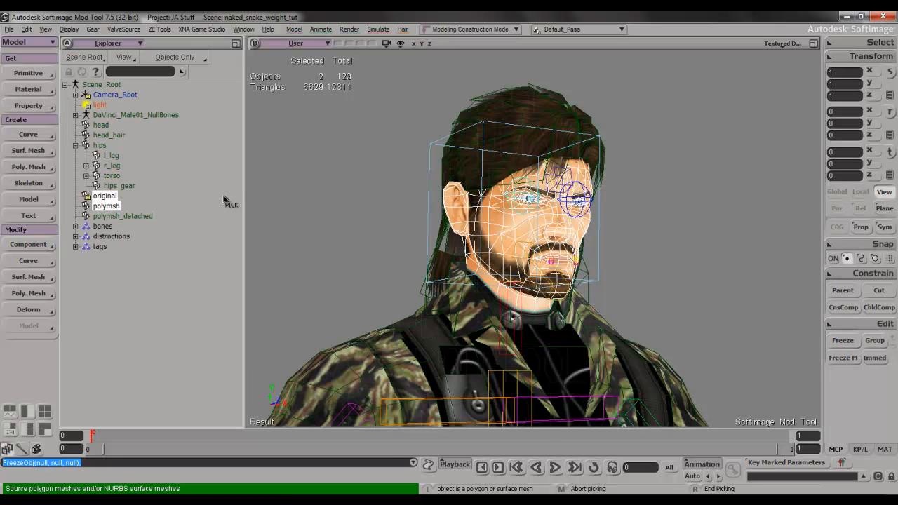
right_click(305, 201)
left_click(129, 265)
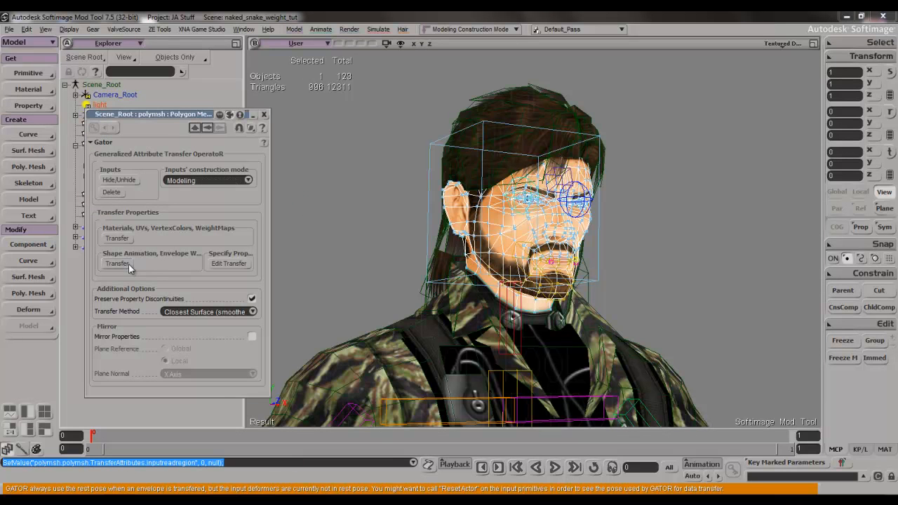
left_click(263, 114)
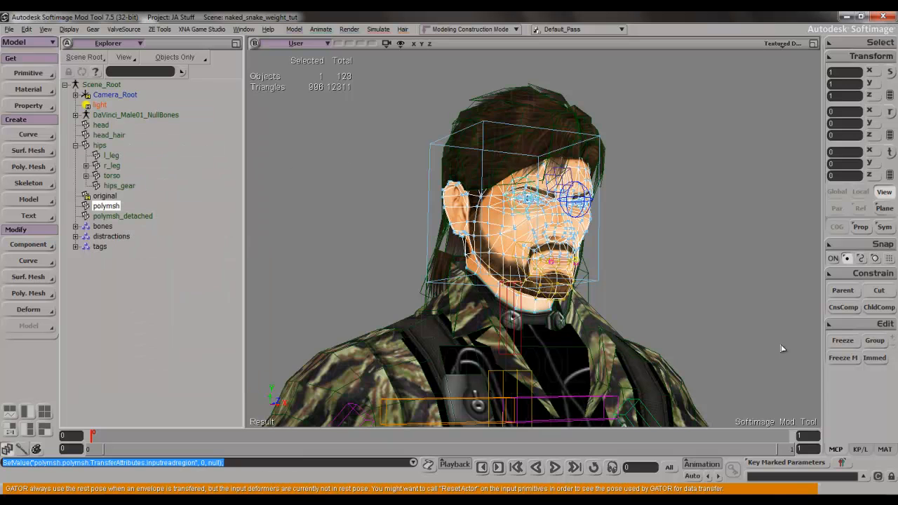
left_click(842, 361)
left_click(706, 309)
- Parent head_hair under the existing head mesh
key("s")
right_click_drag(706, 309, 654, 304)
left_click_drag(654, 304, 639, 251)
left_click(483, 67)
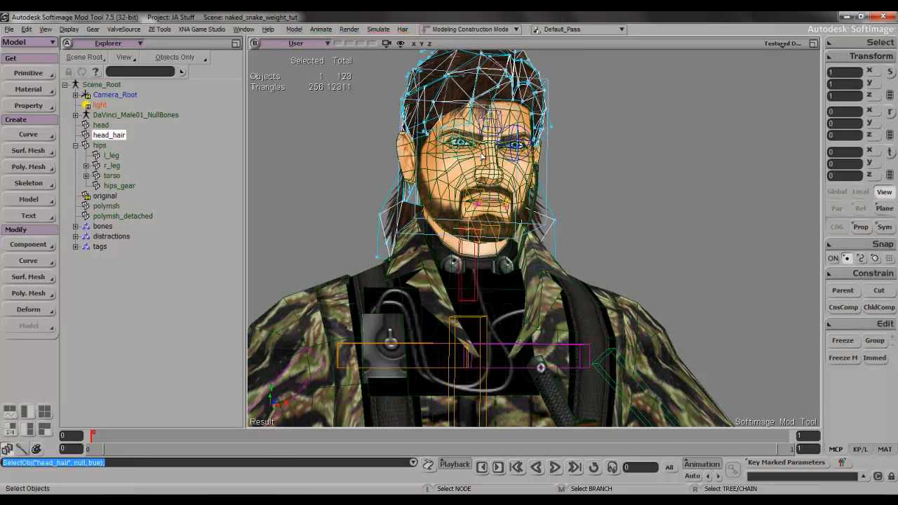
key("slash")
left_click(444, 184)
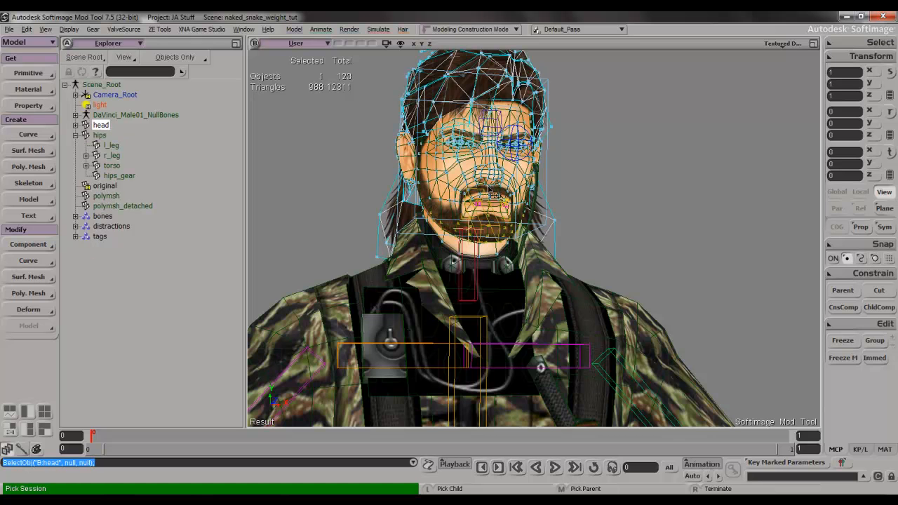
right_click(620, 182)
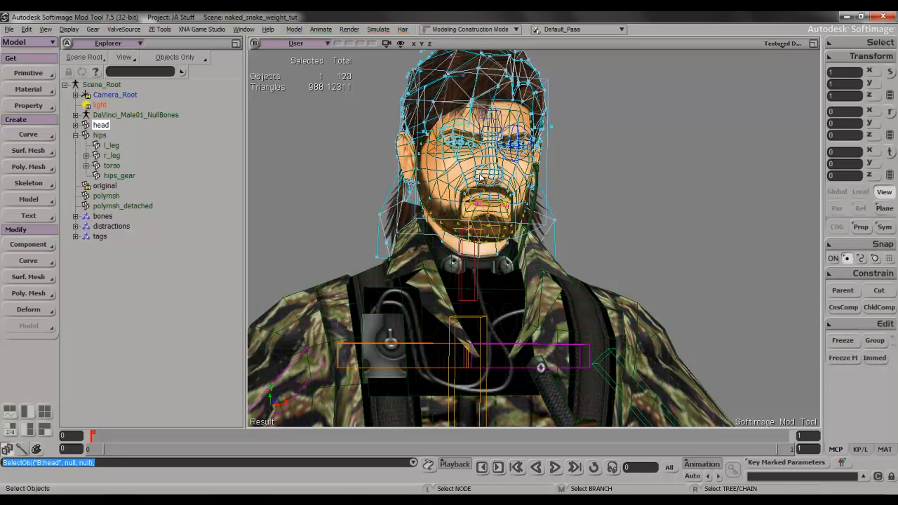
- Delete the leftover polymsh_detached object
left_click(144, 206)
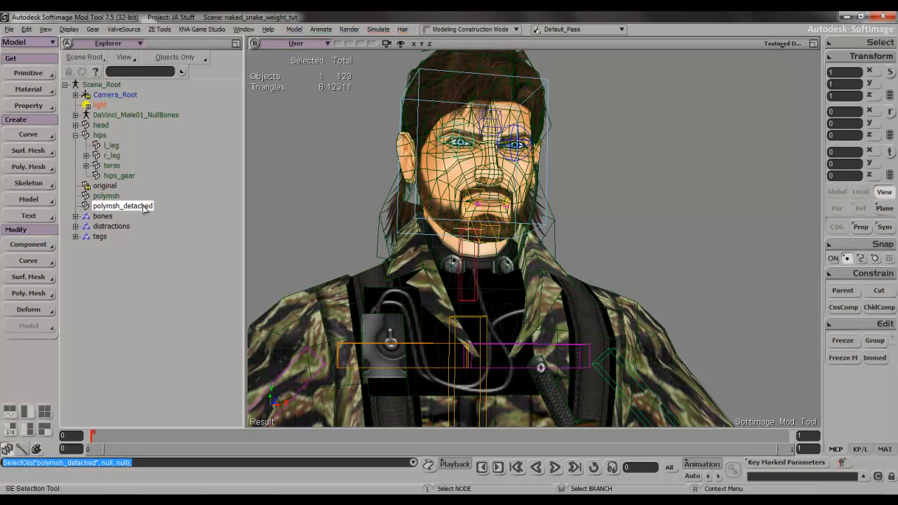
left_click(107, 196)
left_click(127, 207)
left_click(117, 197)
left_click(126, 207)
key("Delete")
- Delete the old head object, cutting head_hair loose from it so the hair mesh is kept
left_click(103, 126)
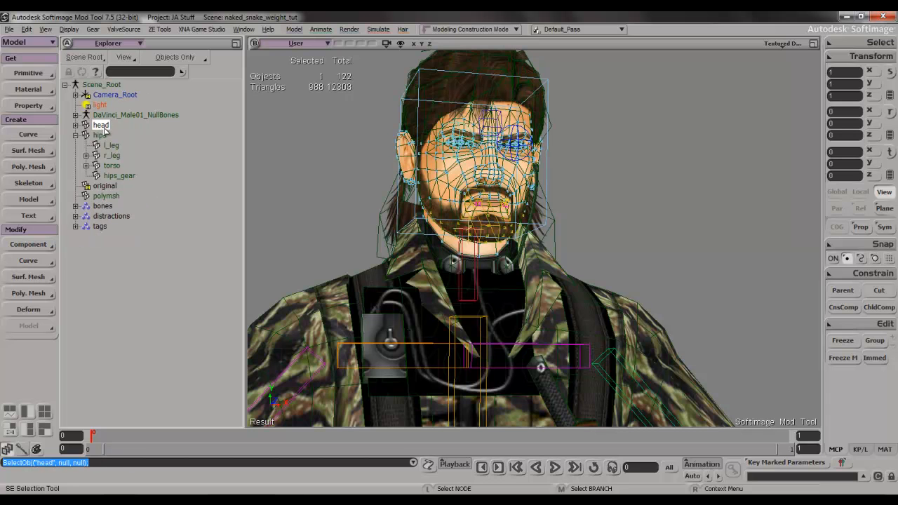
key("Delete")
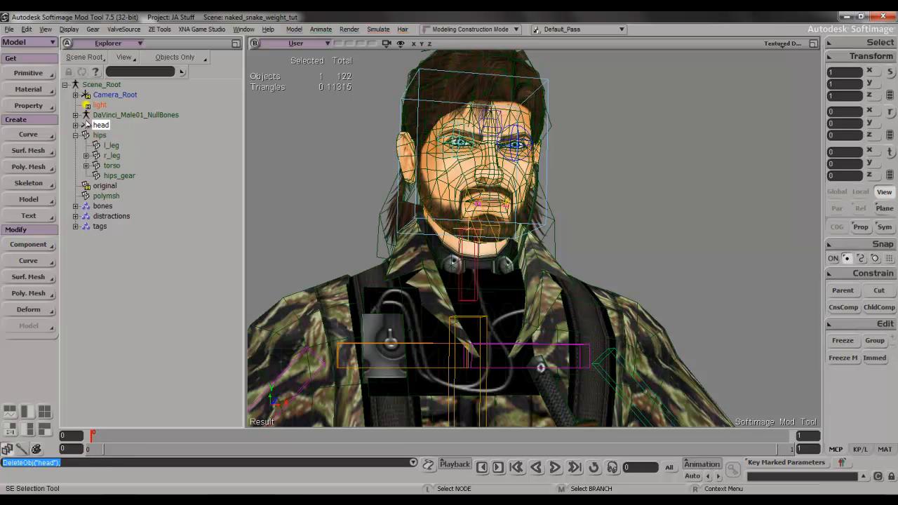
left_click(75, 125)
left_click(119, 135)
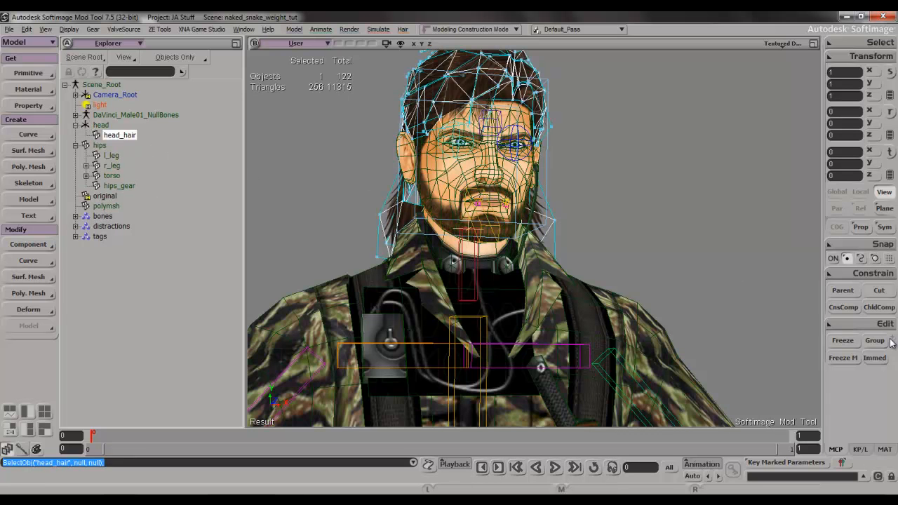
left_click(878, 290)
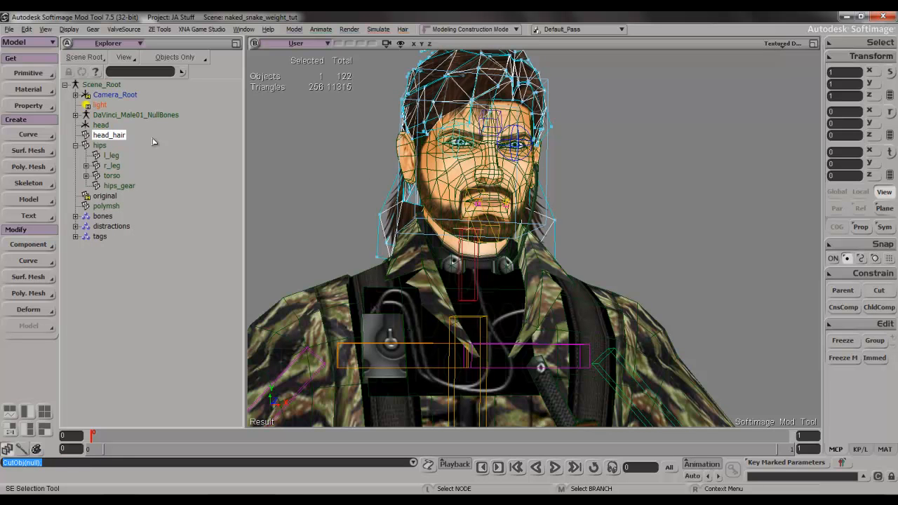
left_click(101, 125)
key("Delete")
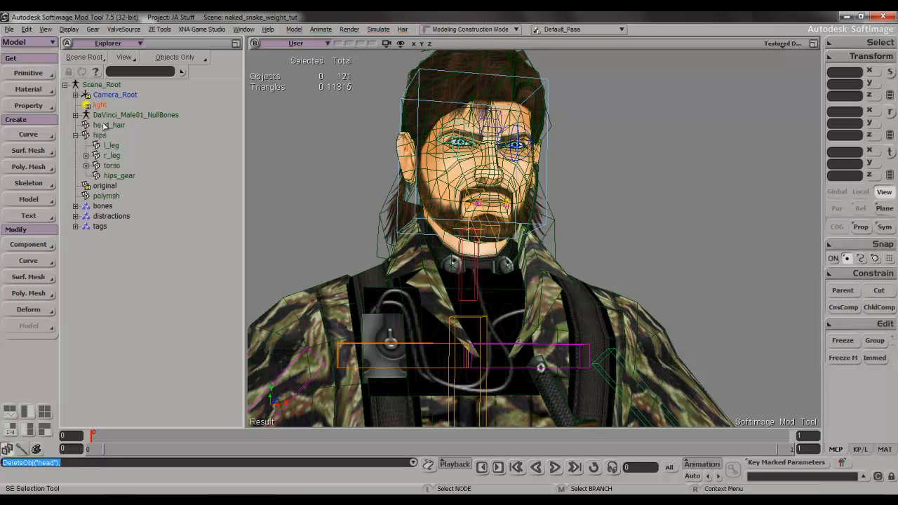
- Rename polymsh as head
left_click(111, 198)
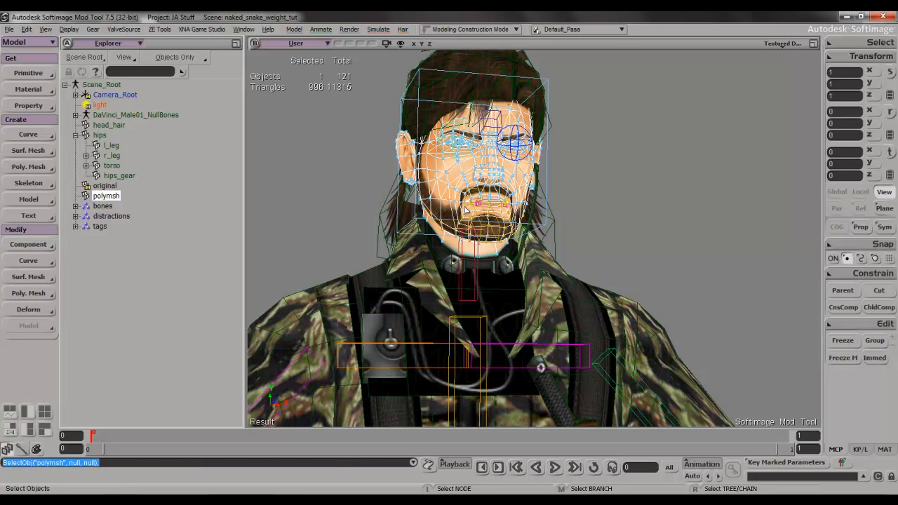
key("F2")
type("head")
key("Return")
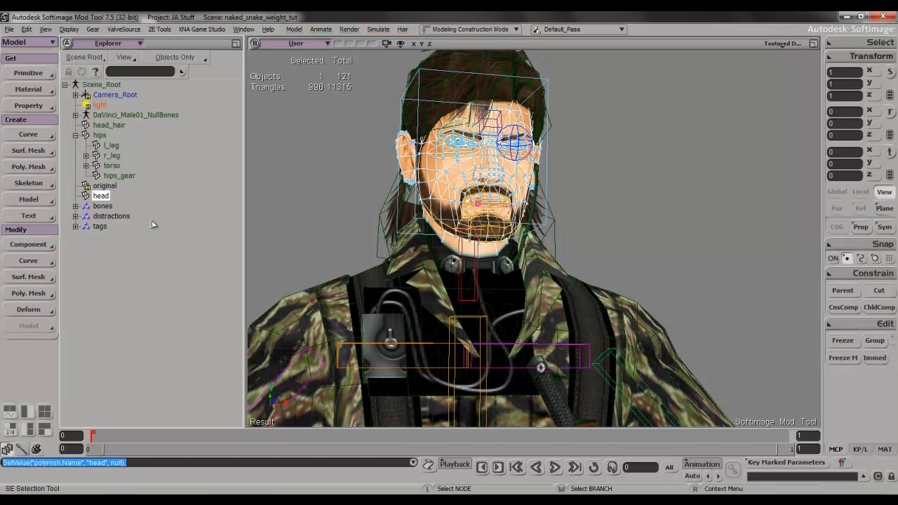
- Parent head_hair under the new head and head under torso, checking the hips hierarchy and collapsing it
left_click(113, 125)
left_click_drag(117, 128, 99, 199)
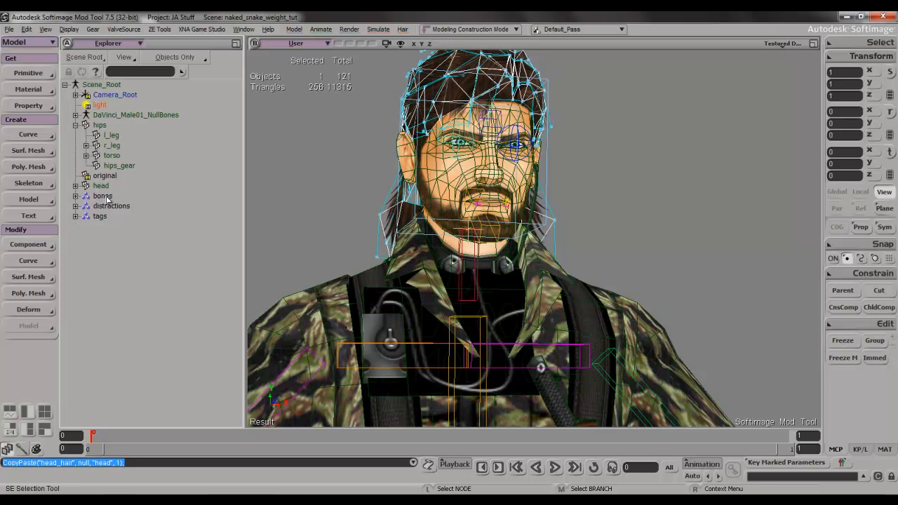
left_click(103, 186)
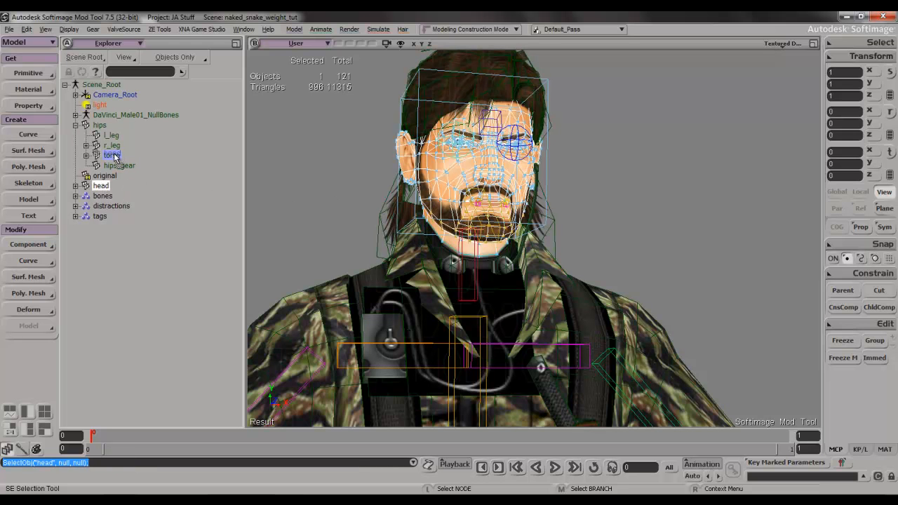
left_click_drag(116, 157, 117, 158)
left_click(87, 156)
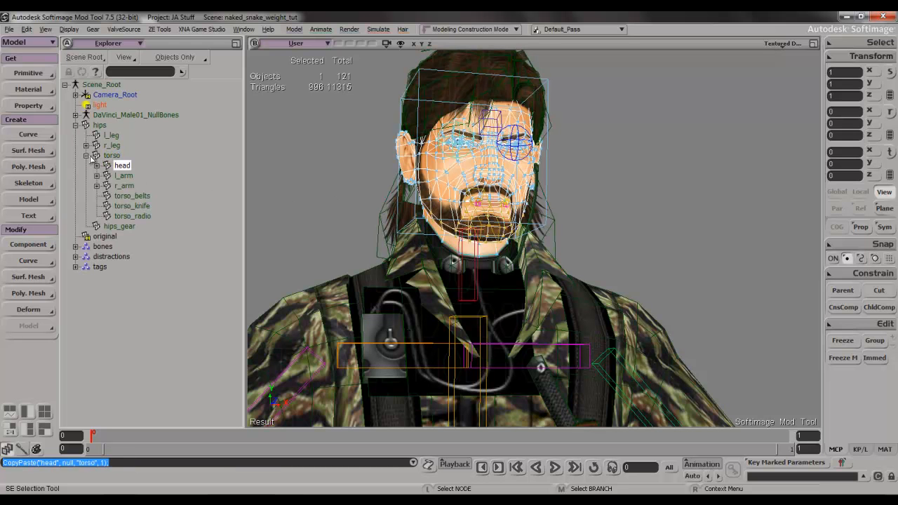
left_click(263, 120)
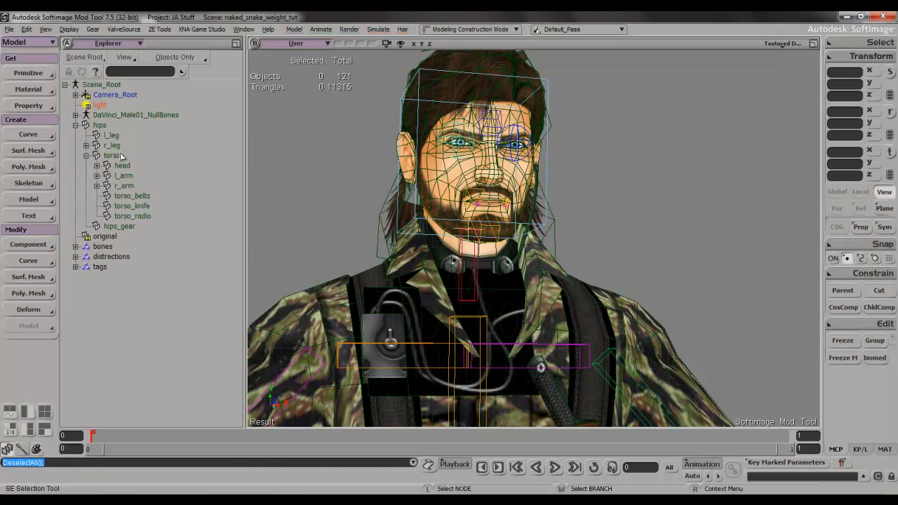
left_click(116, 226)
left_click(75, 125)
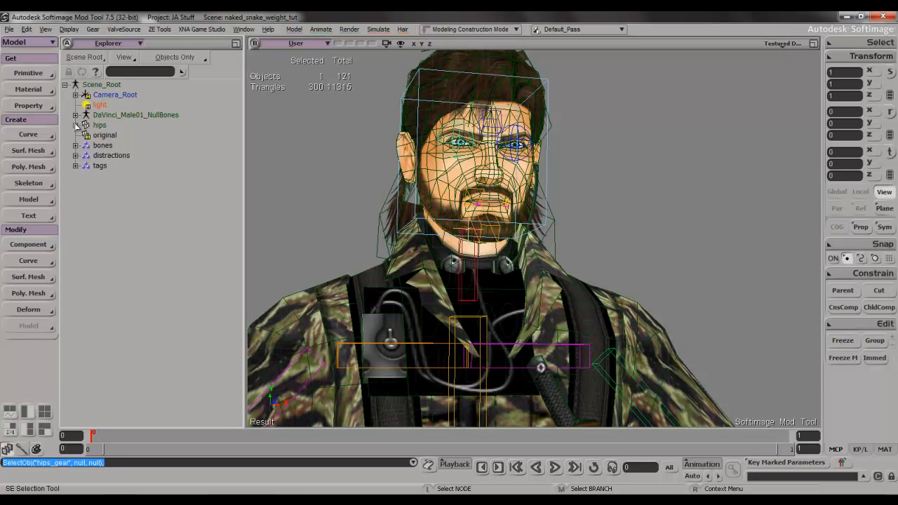
- Parent the hips hierarchy under stupidtriangle_off in mesh_root of DaVinci_Male01_NullBones
left_click(291, 166)
key("a")
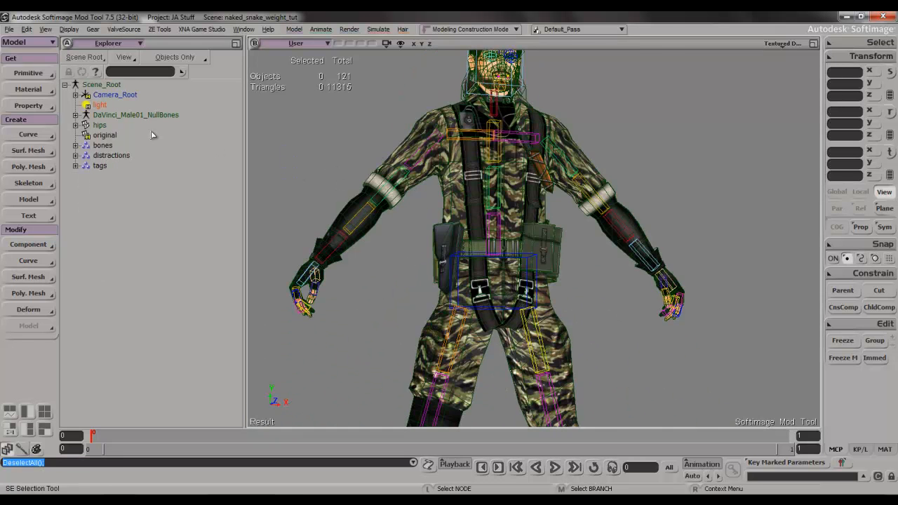
left_click(99, 125)
key("s")
left_click_drag(362, 213, 391, 172)
scroll(391, 170, "down", 5)
right_click_drag(392, 178, 393, 196)
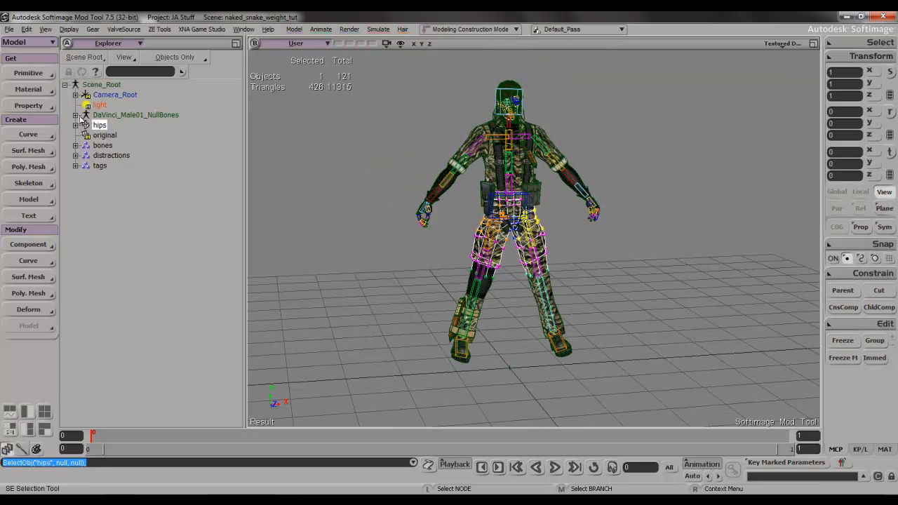
left_click(75, 115)
left_click(97, 135)
left_click(108, 153)
left_click(108, 92)
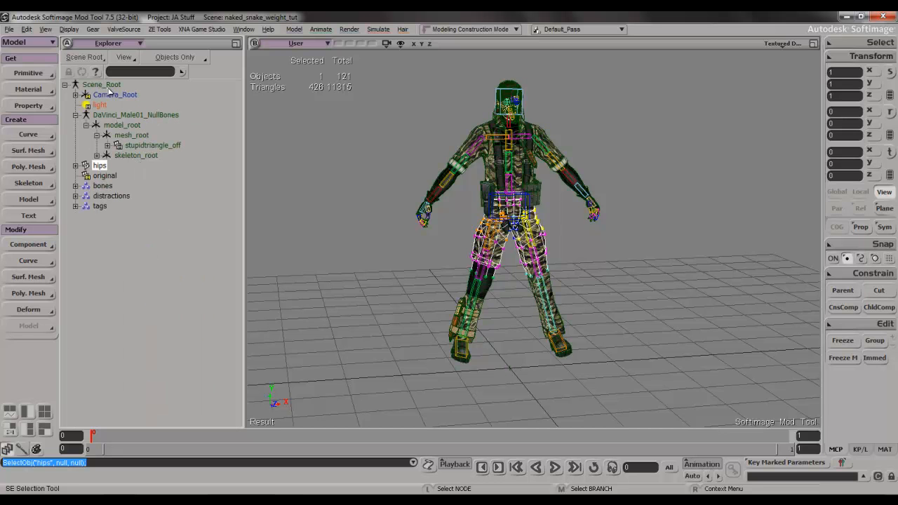
left_click_drag(99, 166, 149, 145)
- Examine the bolt tags listed beneath stupidtriangle_off and look at the character's upper body up close
left_click(107, 146)
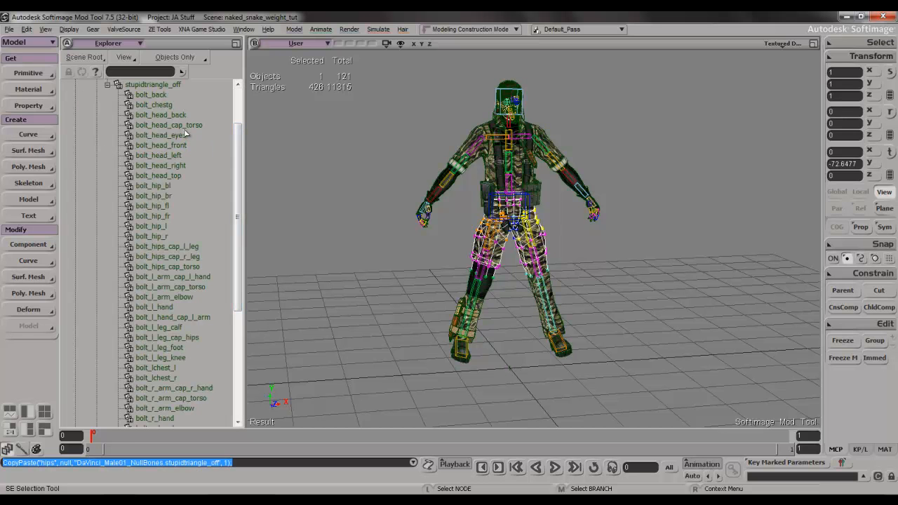
left_click(241, 99)
left_click_drag(240, 98, 241, 117)
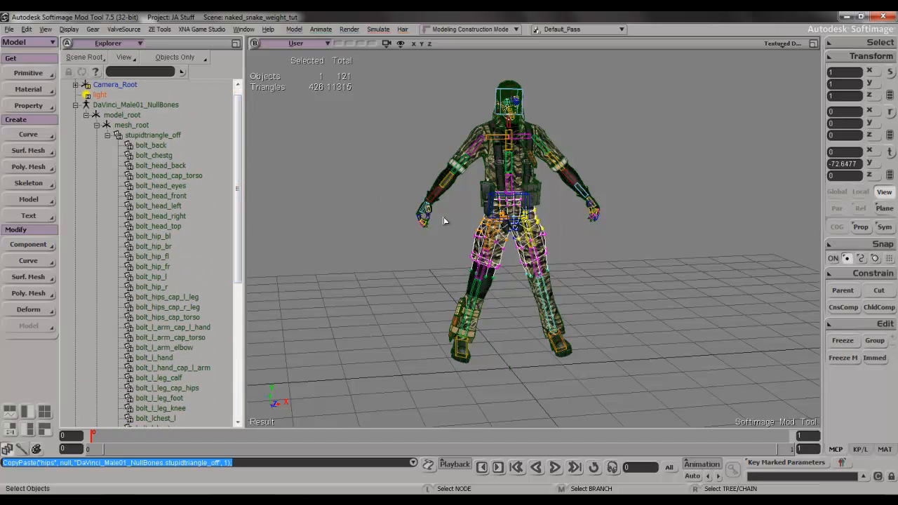
left_click(326, 150)
scroll(498, 201, "up", 4)
key("s")
left_click_drag(498, 201, 529, 396)
scroll(552, 354, "up", 4)
key("s")
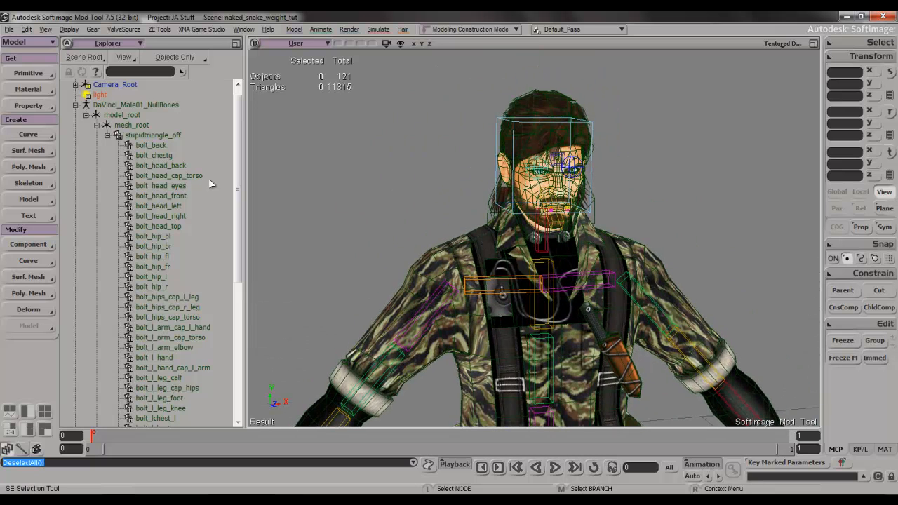
- Select bolt_back and set the tags group's view visibility to Show members
left_click(160, 146)
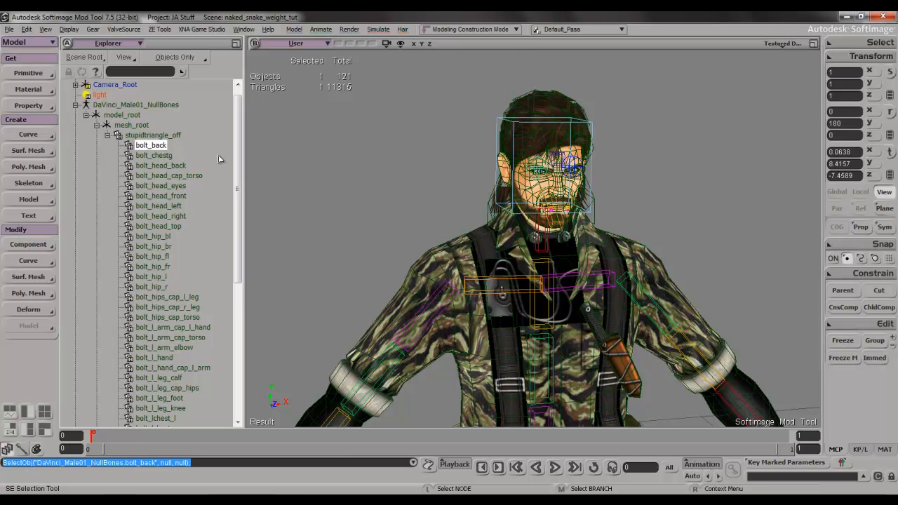
left_click_drag(235, 160, 238, 293)
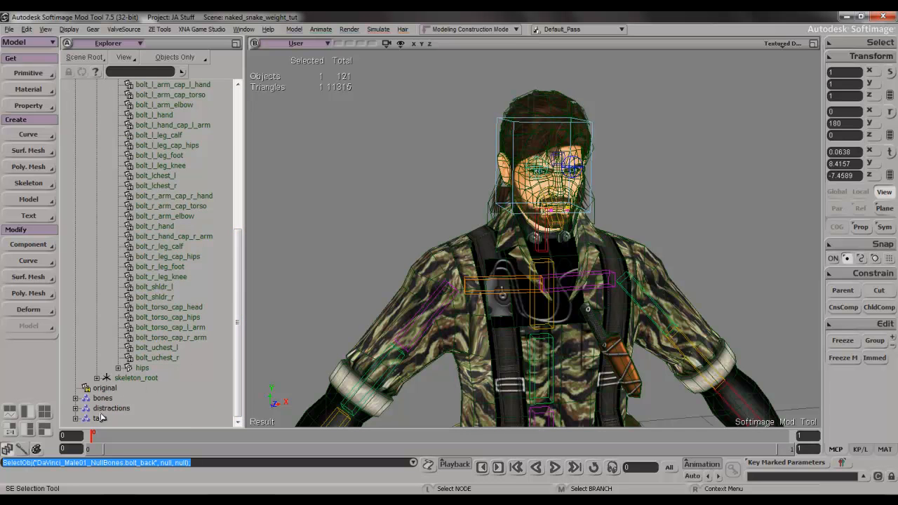
left_click(76, 419)
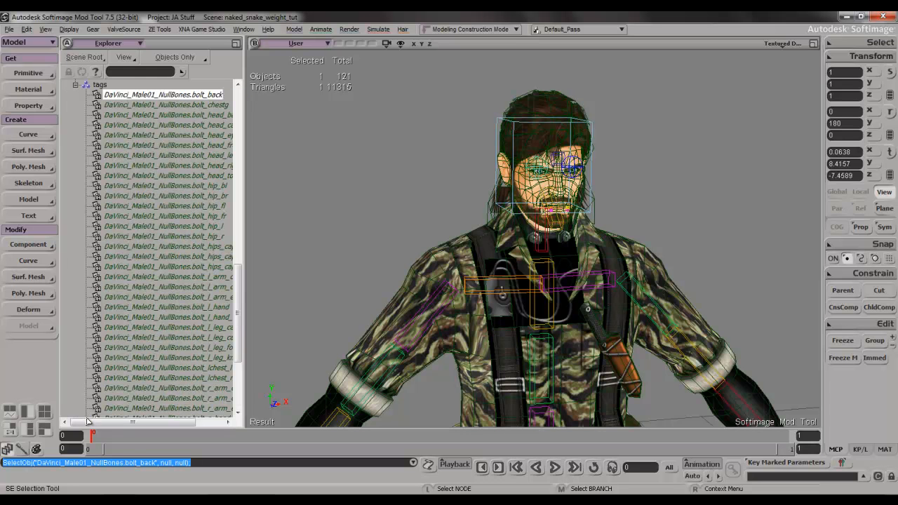
left_click(75, 86)
left_click(85, 419)
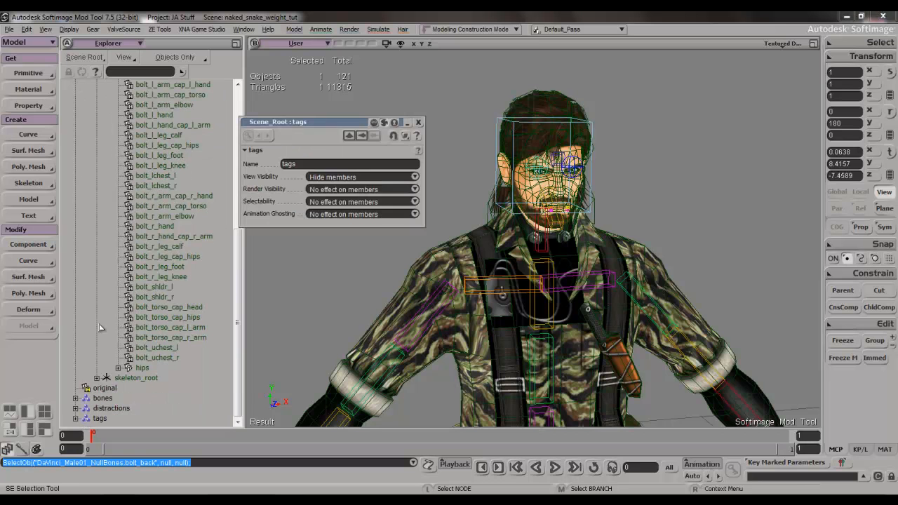
left_click(340, 179)
left_click(342, 183)
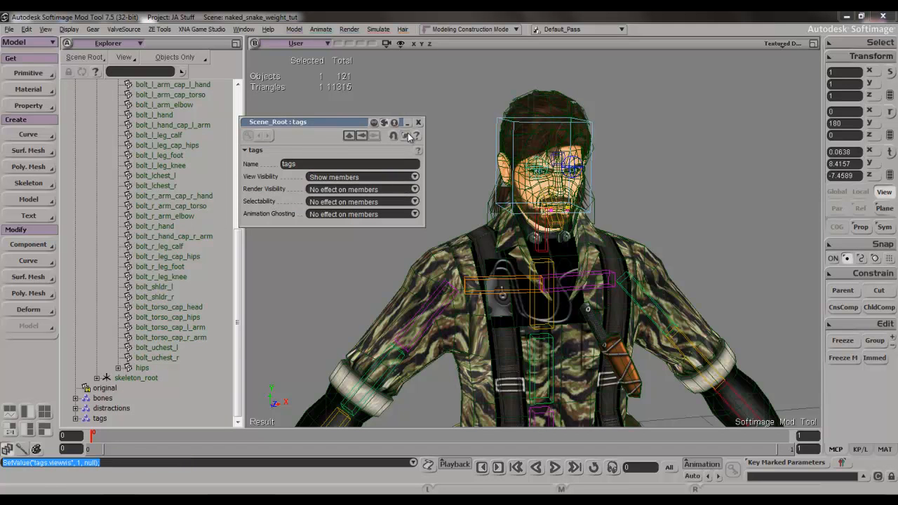
left_click(419, 123)
- Add bolt_chestg, bolt_lchest_l, bolt_lchest_r, bolt_shldr_l, bolt_shldr_r and bolt_torso_cap_head to the bolt_back selection
left_click_drag(236, 256, 236, 106)
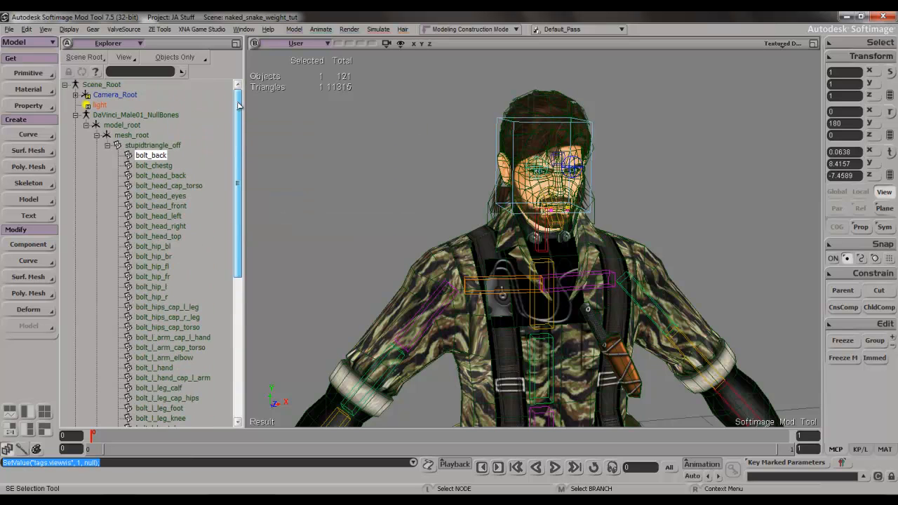
left_click(159, 167, "ctrl")
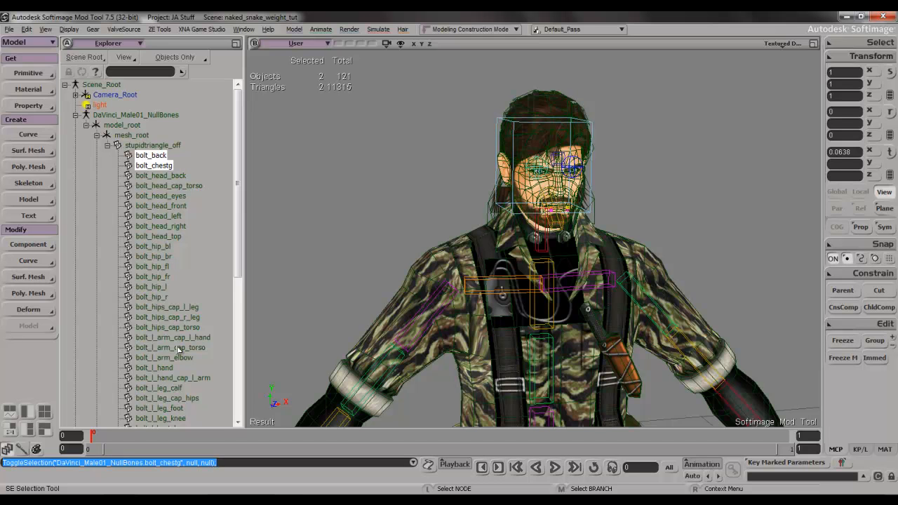
scroll(179, 350, "down", 1)
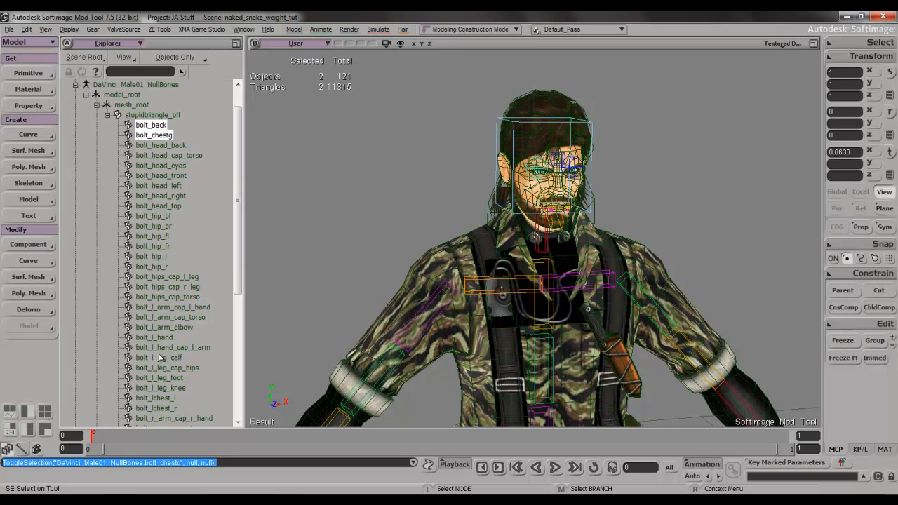
scroll(157, 343, "down", 2)
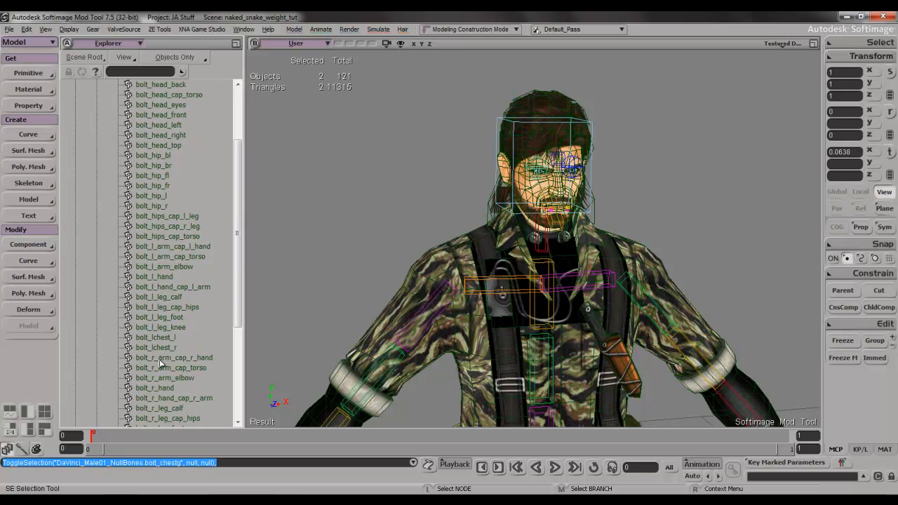
left_click(168, 338, "ctrl")
left_click(171, 348, "ctrl")
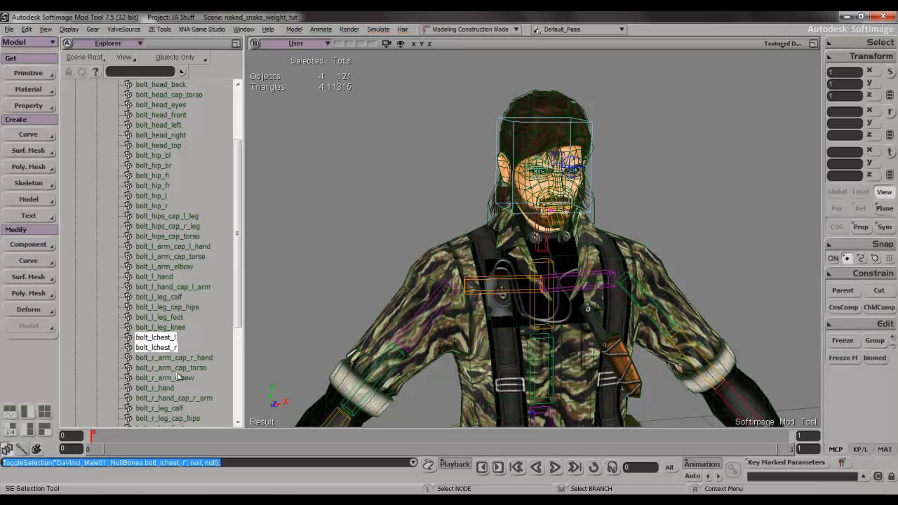
scroll(181, 400, "down", 1)
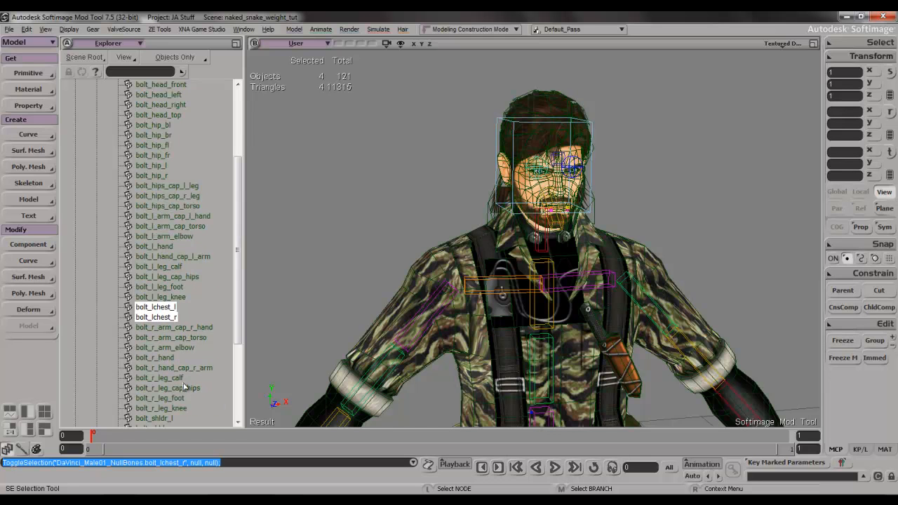
scroll(183, 400, "down", 1)
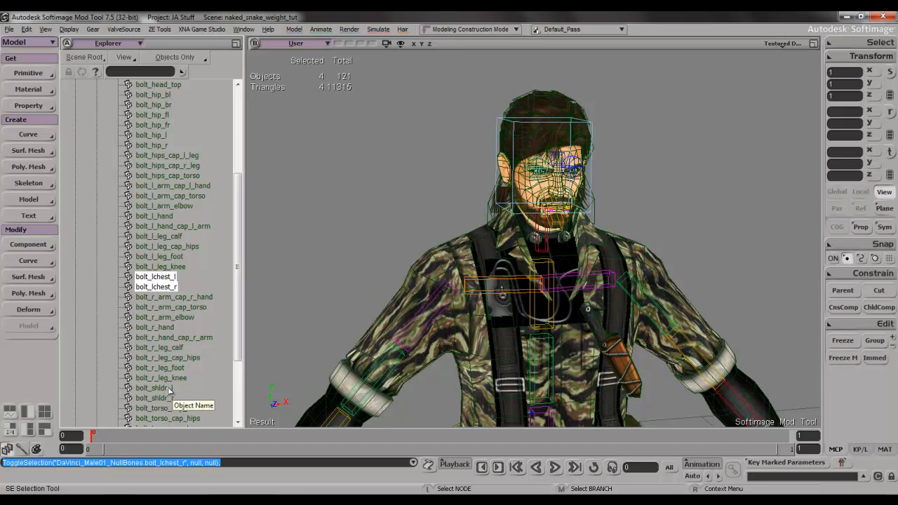
left_click(166, 390, "ctrl")
left_click(169, 398, "ctrl")
left_click(174, 408, "ctrl")
scroll(175, 410, "down", 2)
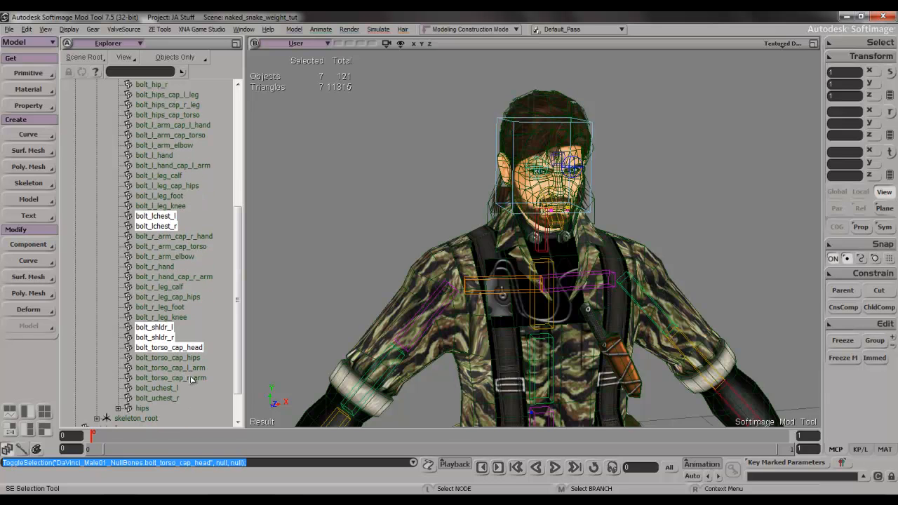
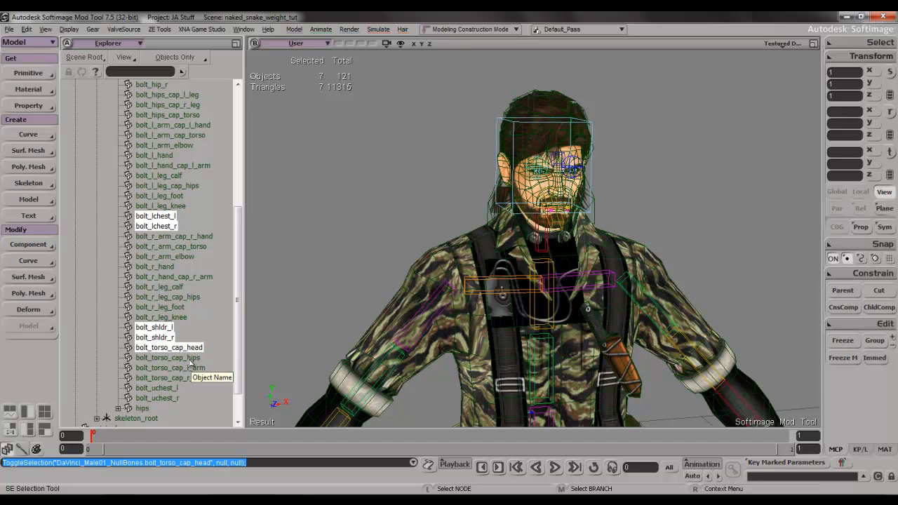
- Add the hips, l_arm and r_arm torso caps plus bolt_uchest_l and bolt_uchest_r to the selection, and parent all selected bolts under torso
left_click(171, 358, "ctrl")
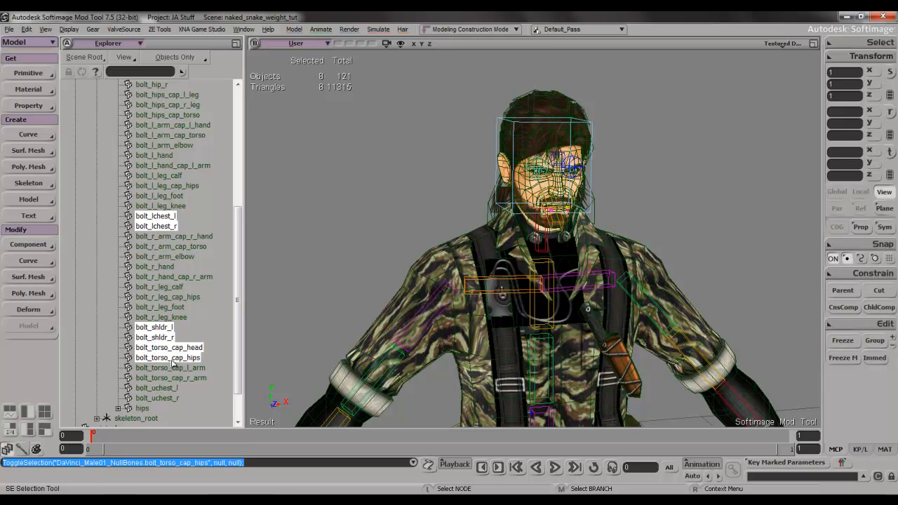
left_click(170, 367, "ctrl")
left_click(171, 377, "ctrl")
left_click(169, 388, "ctrl")
left_click(169, 398, "ctrl")
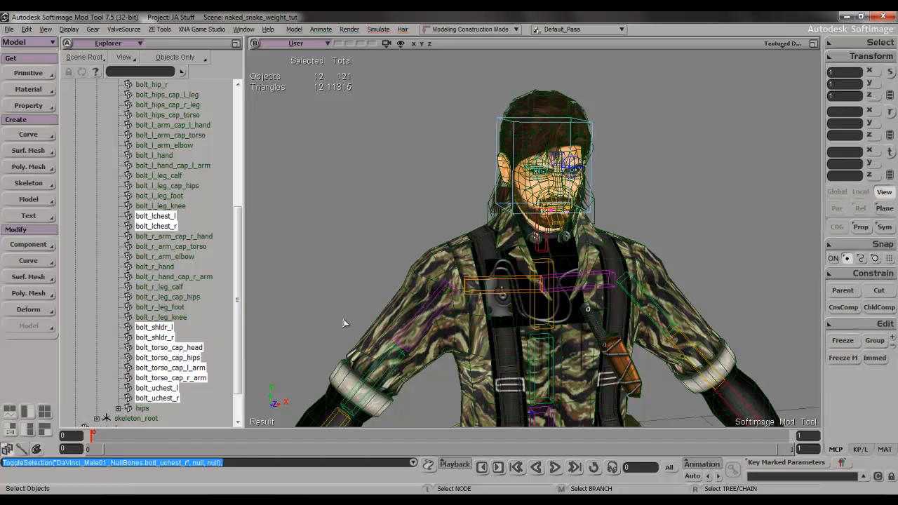
key("slash")
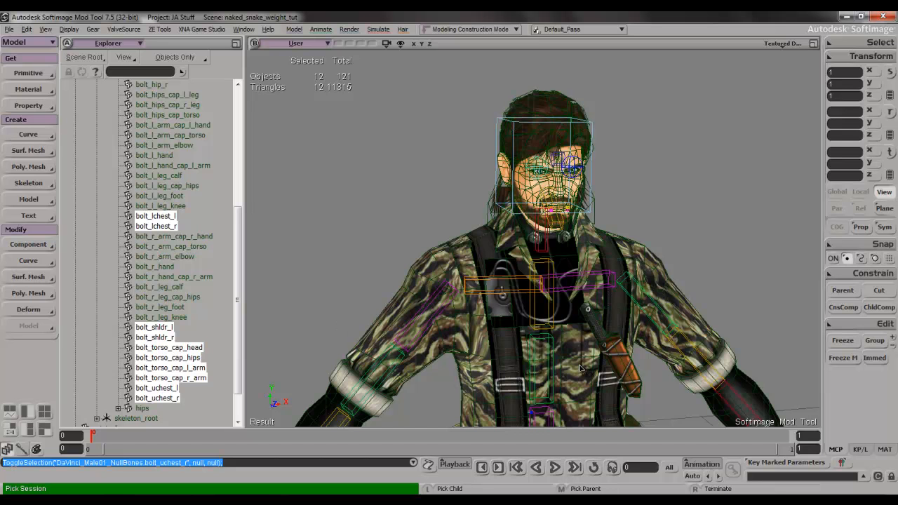
left_click(581, 368)
right_click(333, 189)
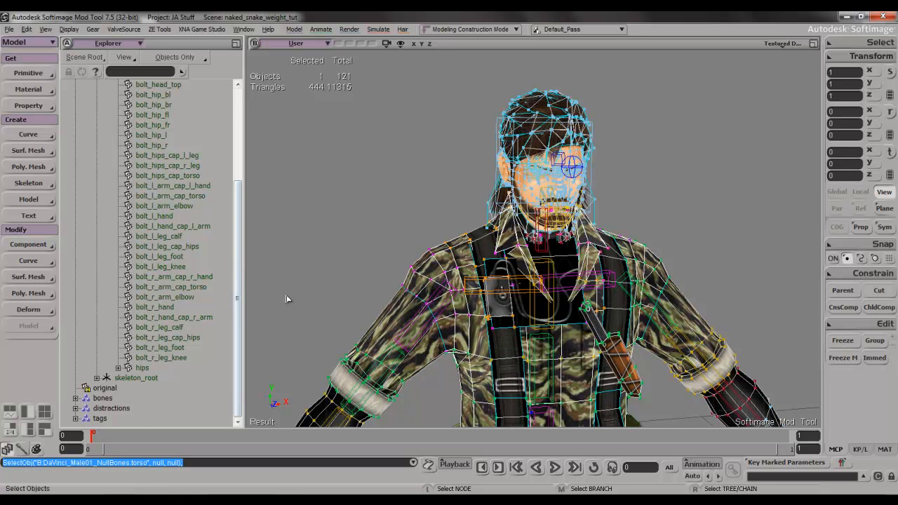
- Parent the seven head tags from bolt_head_back through bolt_head_top under the head mesh
scroll(277, 281, "up", 3)
scroll(316, 278, "down", 4)
left_click_drag(239, 222, 239, 124)
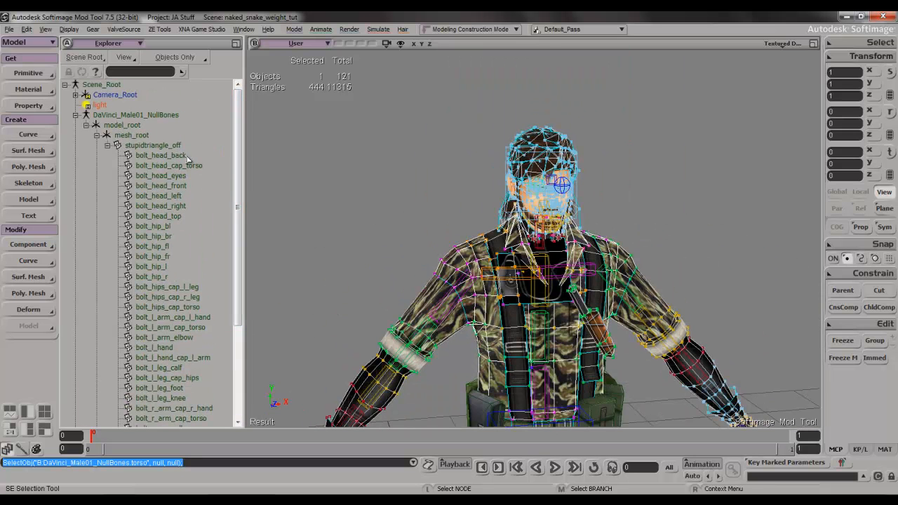
left_click(161, 155)
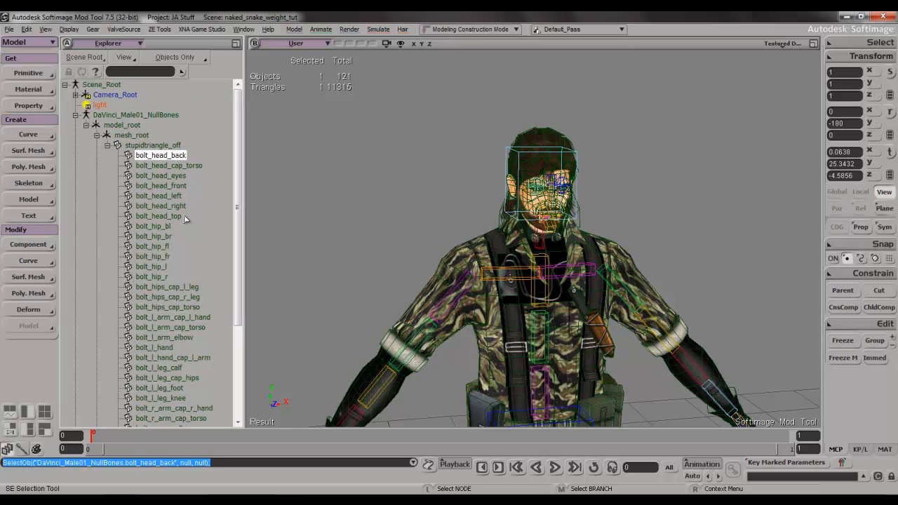
left_click(159, 216, "shift")
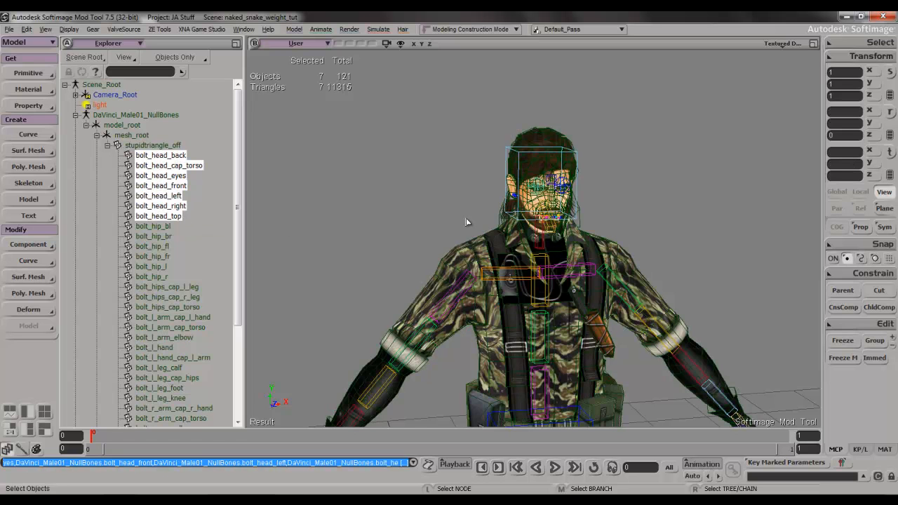
key("slash")
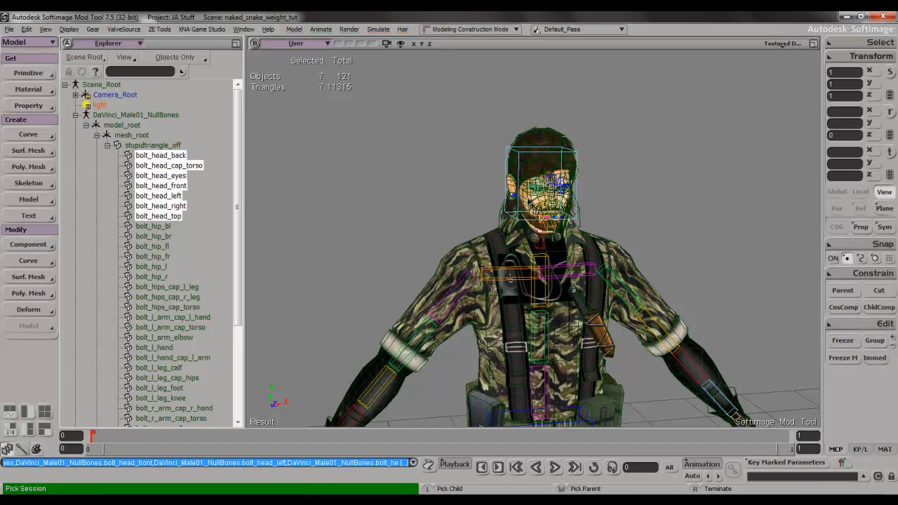
left_click(528, 201)
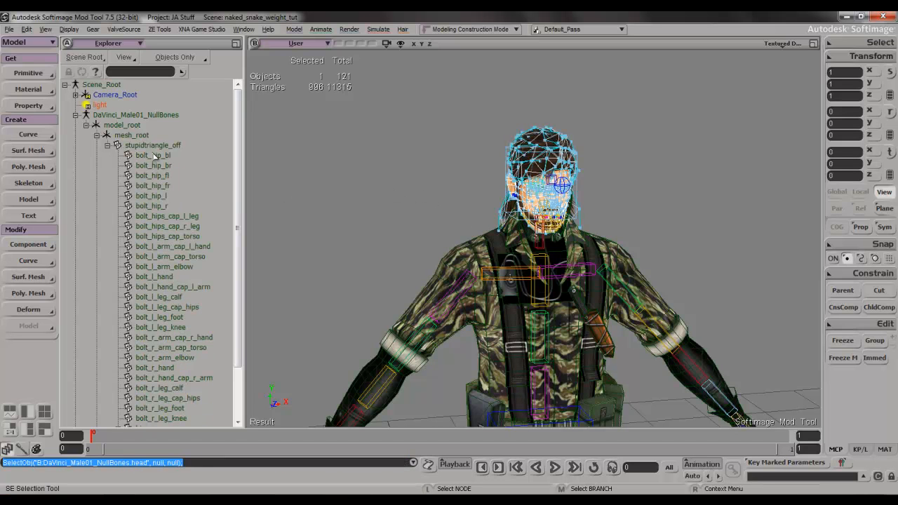
- Parent the hip tags from bolt_hip_bl through bolt_hips_cap_torso under the hips mesh
left_click(152, 155)
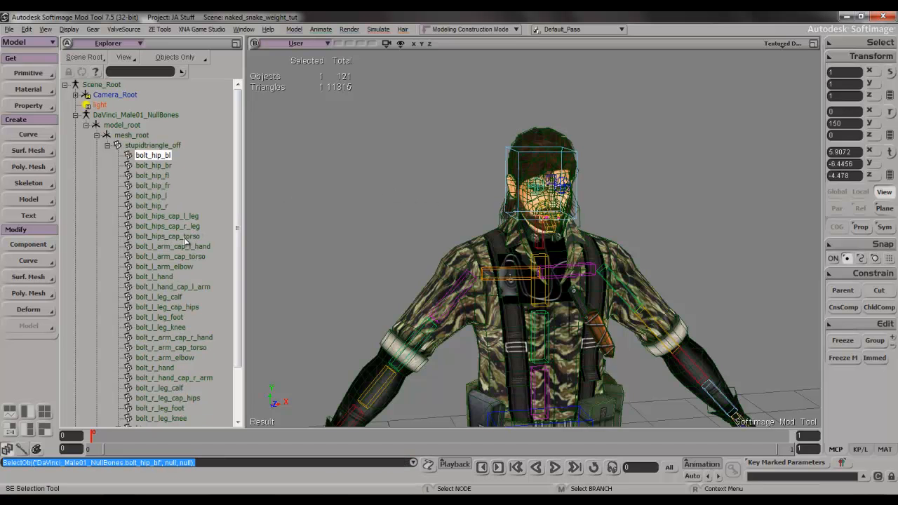
left_click(184, 236, "shift")
scroll(360, 285, "down", 3)
key("s")
left_click_drag(425, 279, 406, 210)
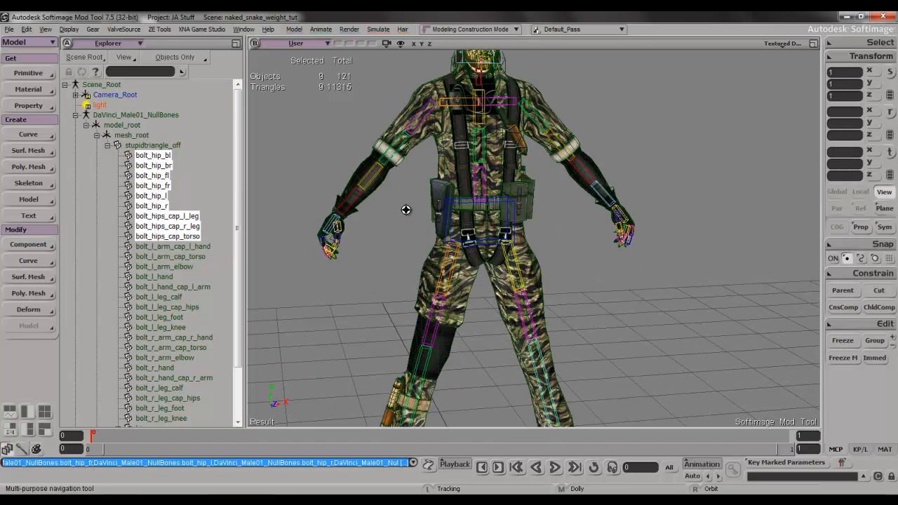
left_click(474, 300)
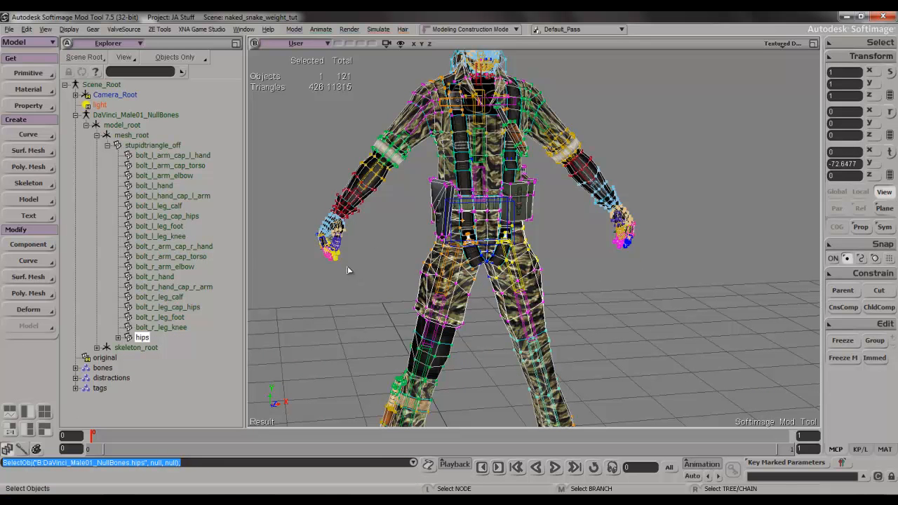
- Clear the selection and look over the character's torso, arms and legs from several distances
left_click(294, 144)
key("s")
middle_click_drag(307, 181, 317, 237)
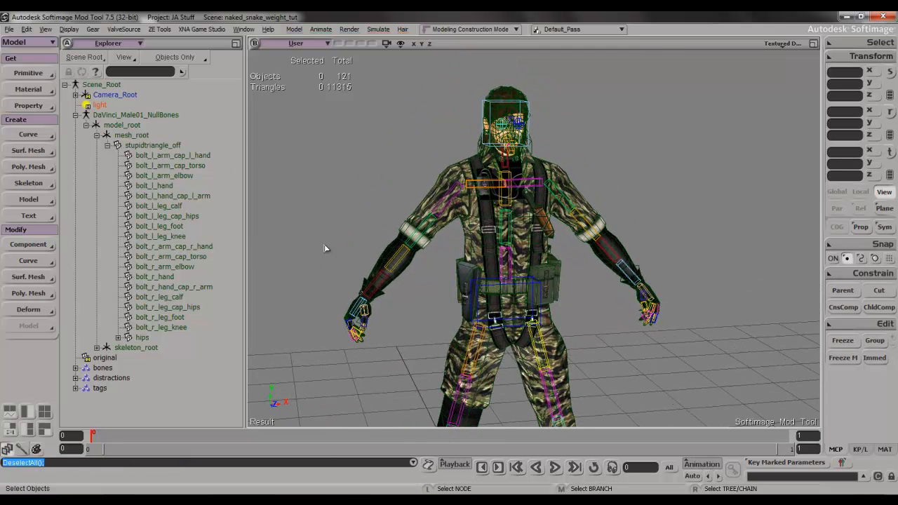
scroll(326, 252, "down", 5)
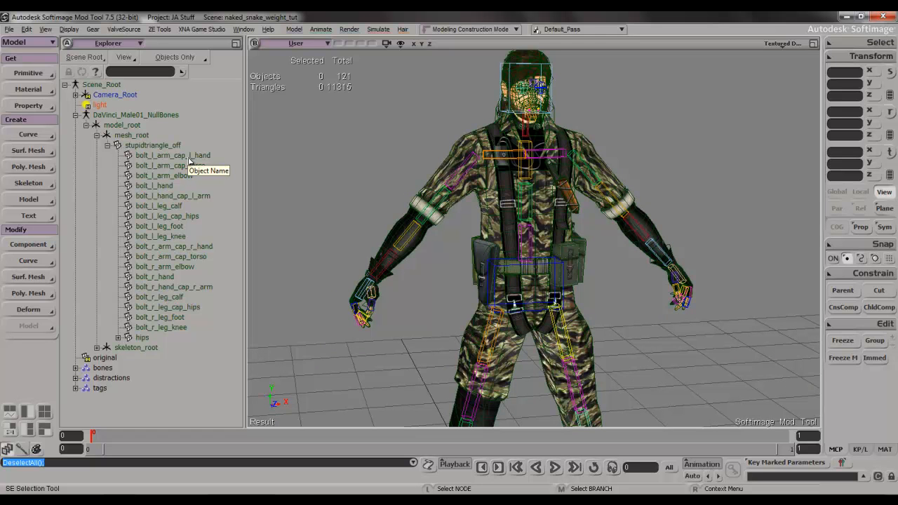
key("s")
scroll(426, 267, "up", 5)
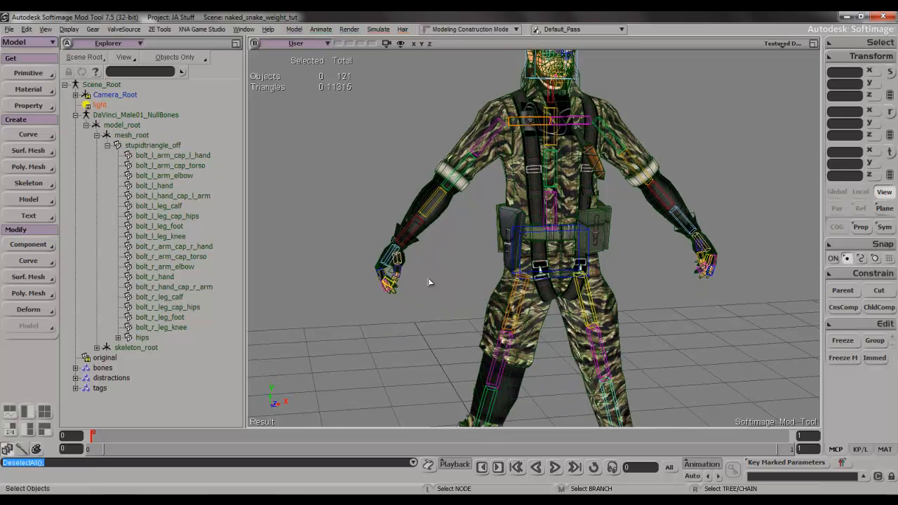
left_click_drag(421, 285, 518, 309)
key("space")
key("s")
scroll(581, 355, "down", 5)
right_click_drag(518, 309, 546, 325)
left_click_drag(546, 325, 522, 295)
right_click_drag(523, 295, 528, 297)
key("space")
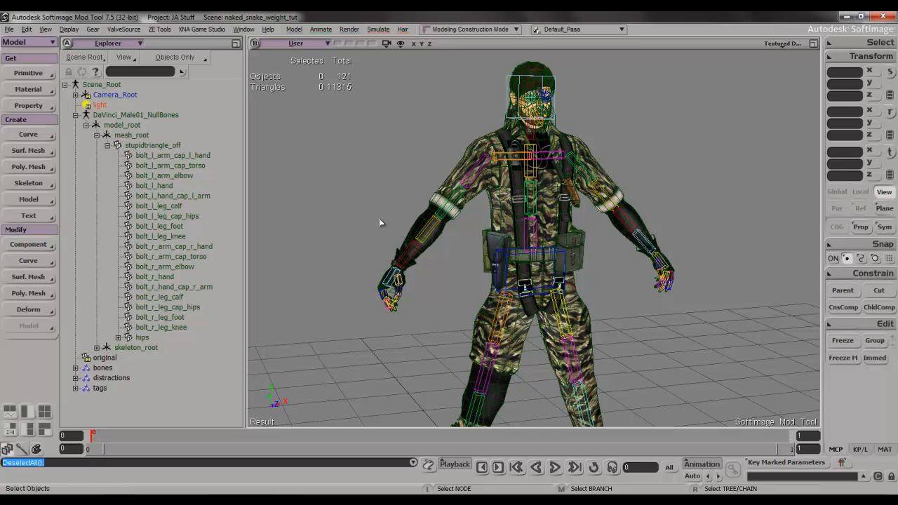
key("s")
left_click_drag(379, 223, 387, 266)
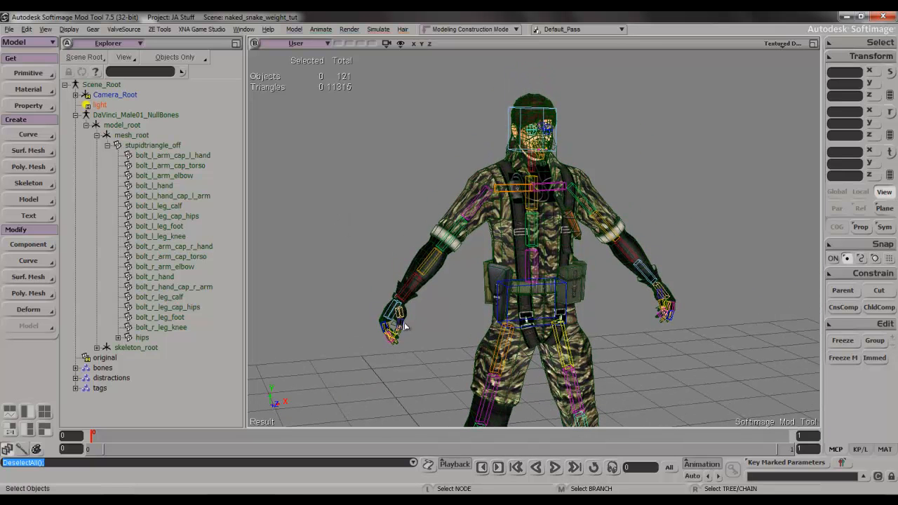
- Parent bolt_l_arm_cap_l_hand, bolt_l_arm_cap_torso and bolt_l_arm_elbow under the character's left arm mesh
key("s")
scroll(373, 295, "up", 2)
scroll(373, 312, "up", 2)
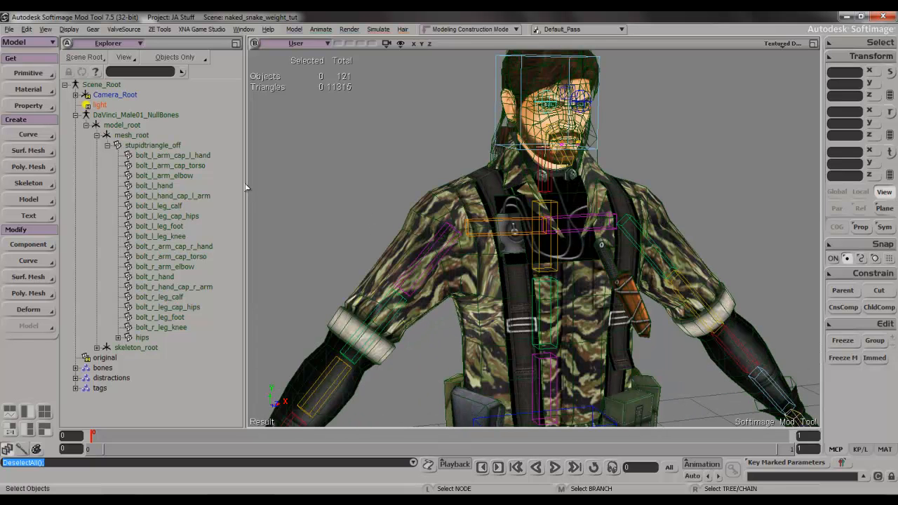
left_click(172, 156)
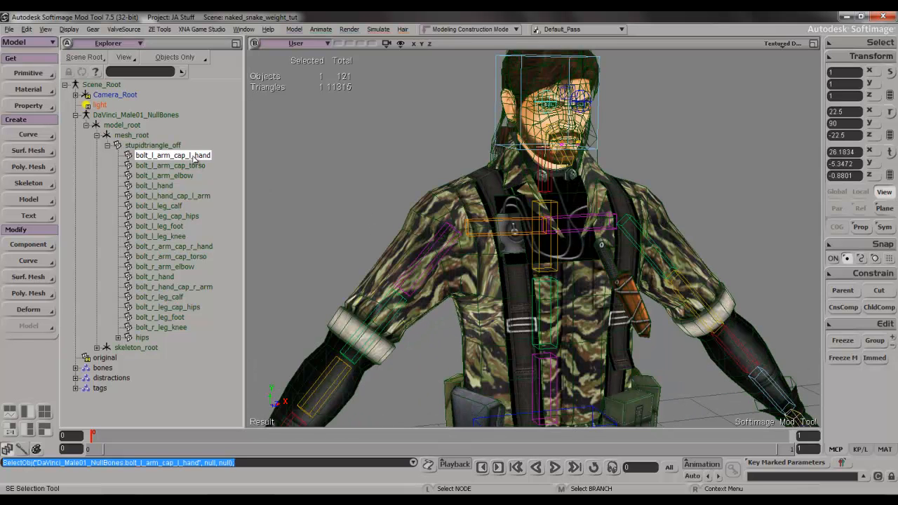
left_click(194, 176, "shift")
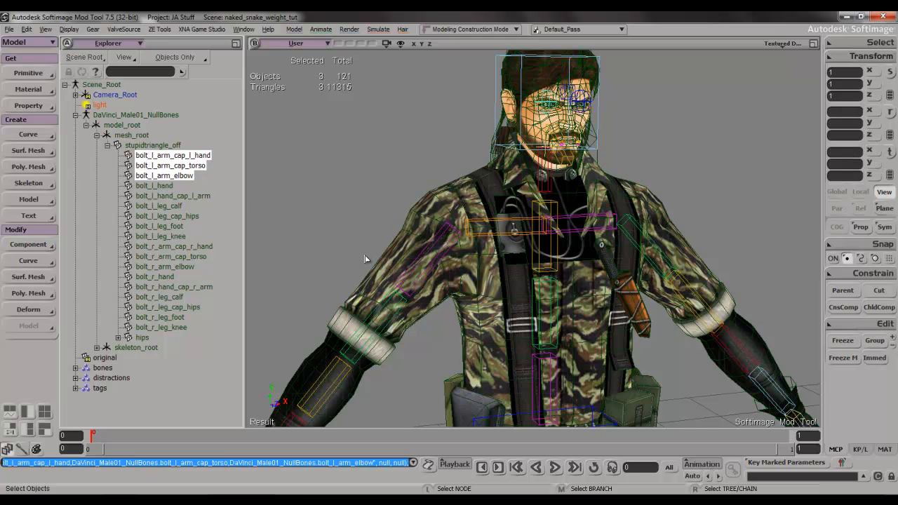
key("slash")
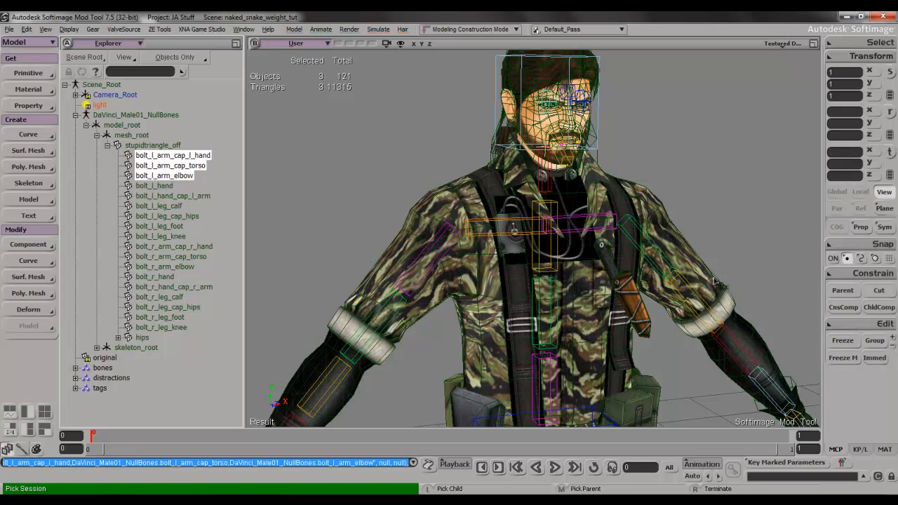
left_click(723, 282)
- Parent bolt_l_hand and bolt_l_hand_cap_l_arm under the l_hand mesh
left_click(158, 155)
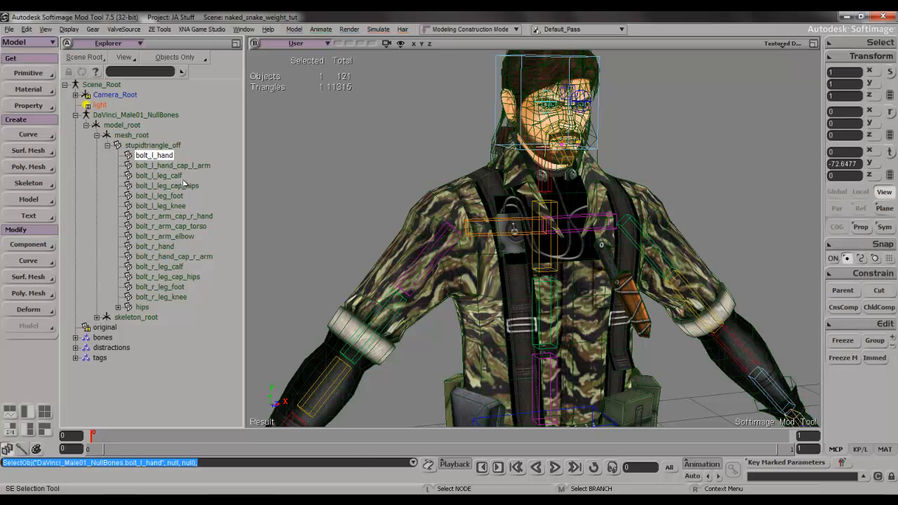
left_click(190, 168, "shift")
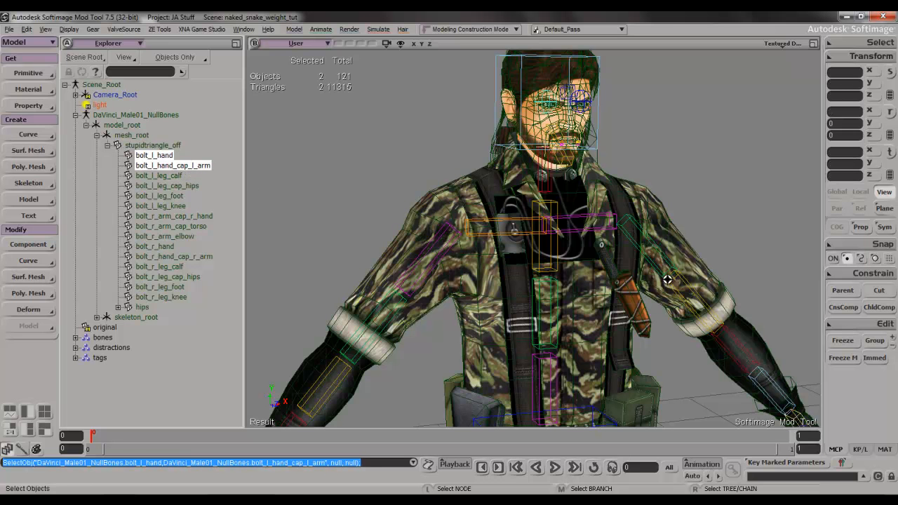
key("f")
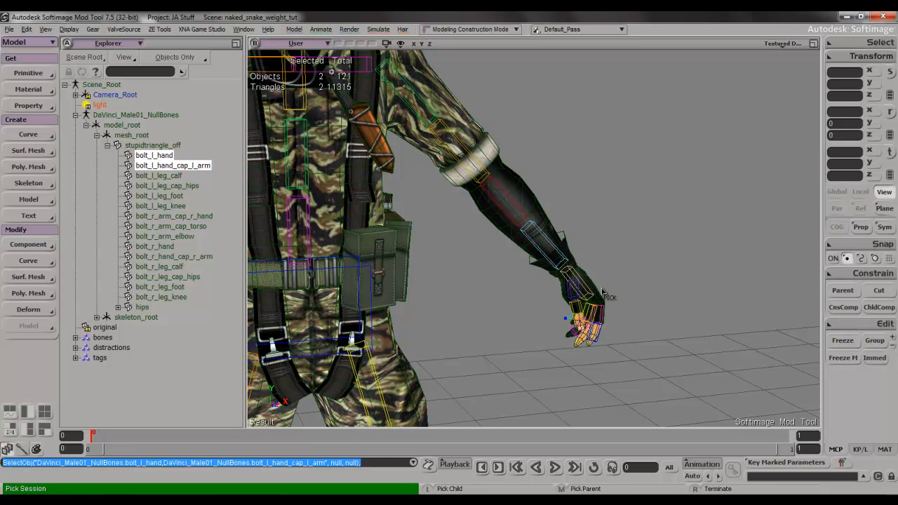
middle_click(601, 300)
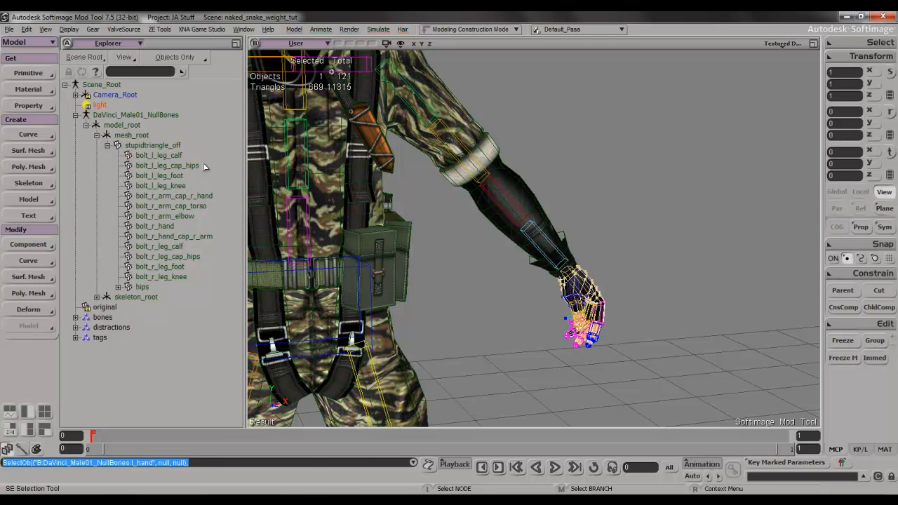
- Parent bolt_l_leg_calf, bolt_l_leg_cap_hips, bolt_l_leg_foot and bolt_l_leg_knee under the l_leg mesh
left_click(168, 155)
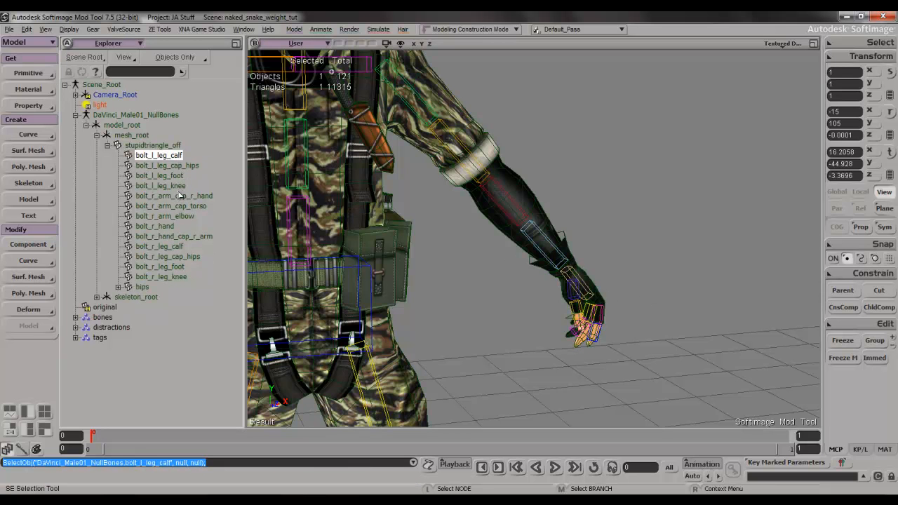
left_click(161, 185, "shift")
key("s")
left_click_drag(439, 259, 490, 238)
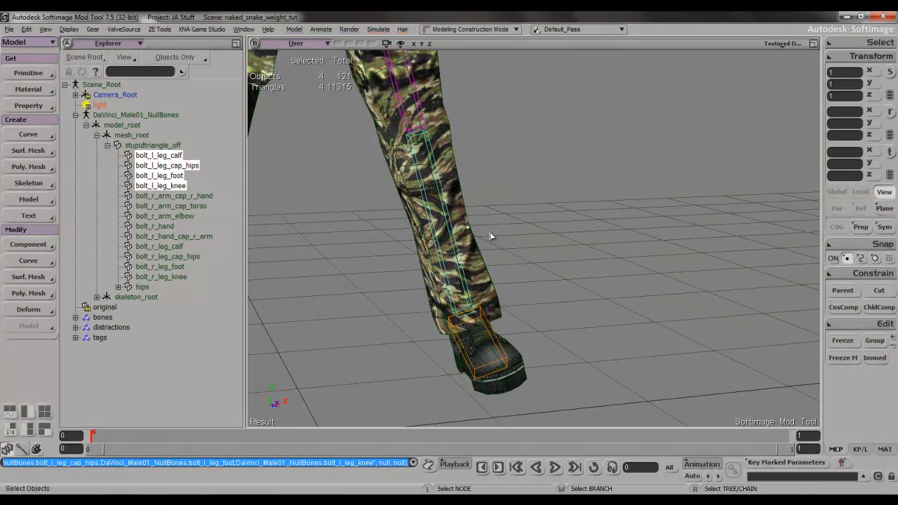
key("slash")
left_click(487, 257)
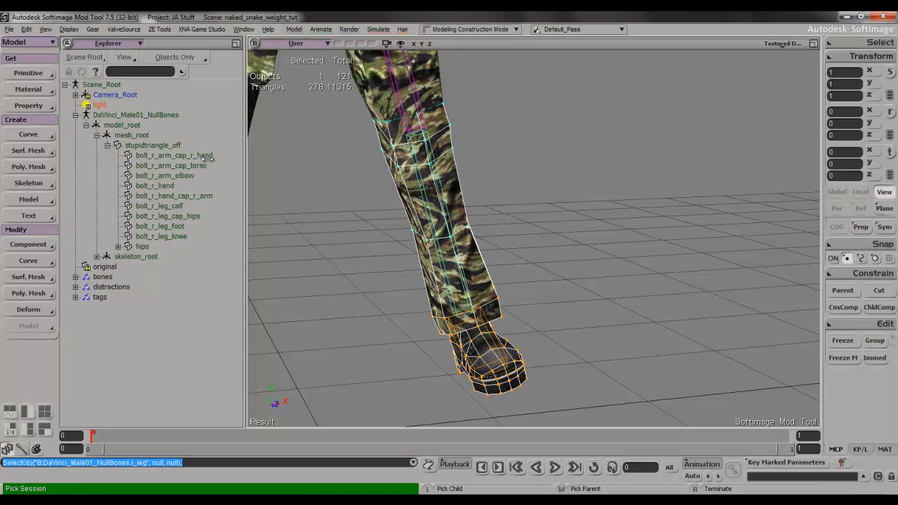
right_click(347, 200)
- Check the l_leg branch under hips in the scene hierarchy for its bolt tags
key("s")
middle_click_drag(343, 199, 377, 215)
left_click_drag(377, 215, 348, 314)
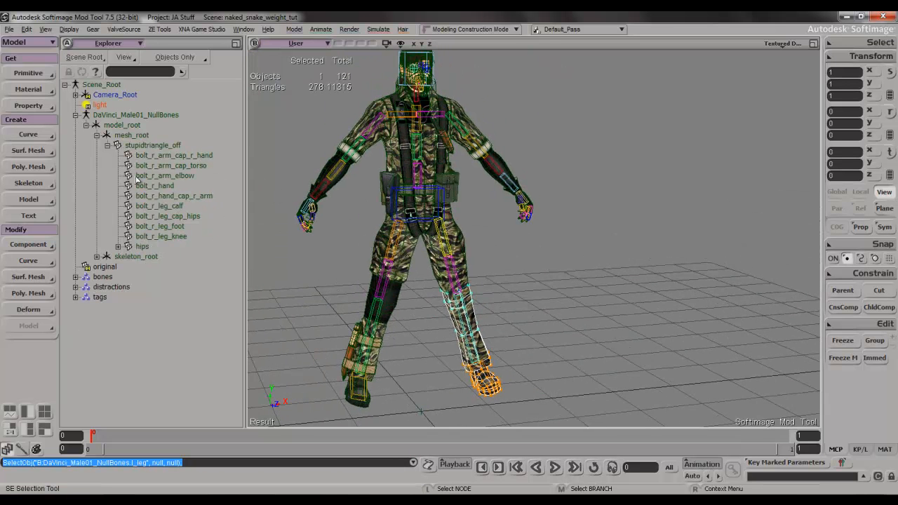
left_click(118, 246)
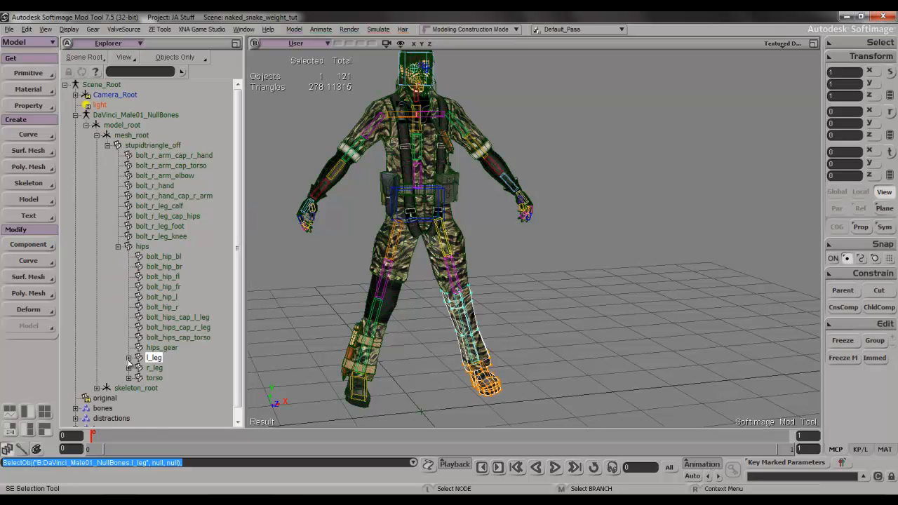
left_click(130, 357)
left_click(129, 357)
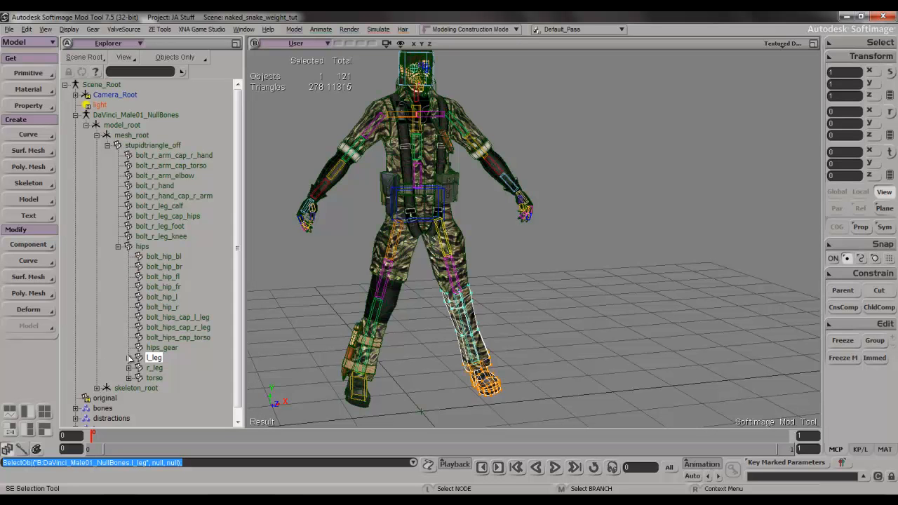
left_click(118, 246)
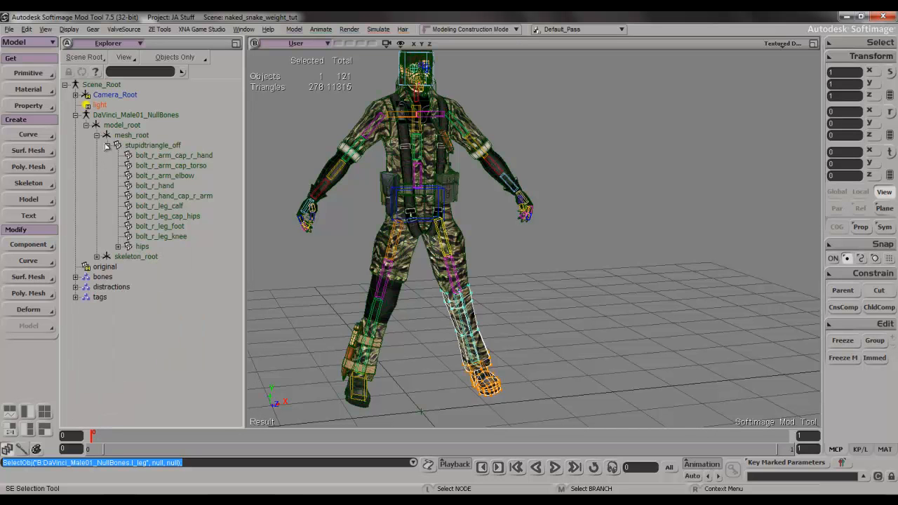
- Parent bolt_r_arm_cap_r_hand, bolt_r_arm_cap_torso and bolt_r_arm_elbow under the character's right arm mesh
left_click(153, 156)
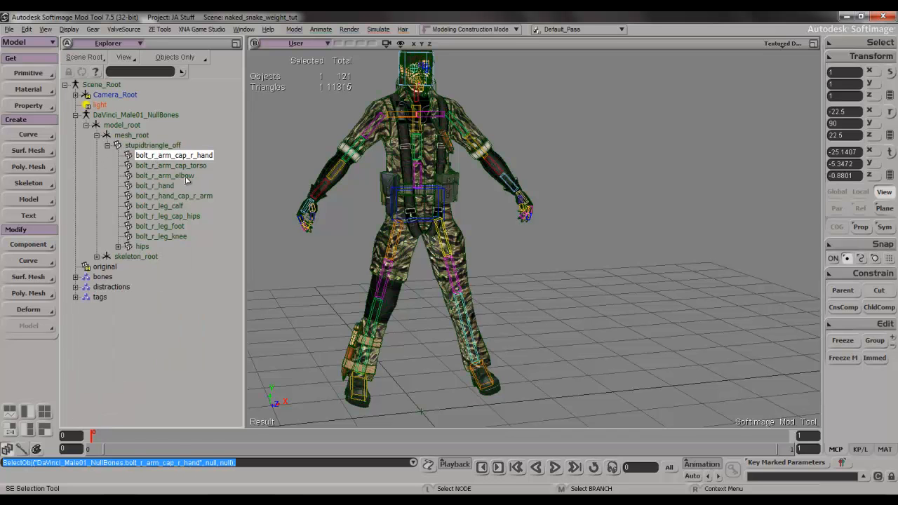
left_click(168, 176, "shift")
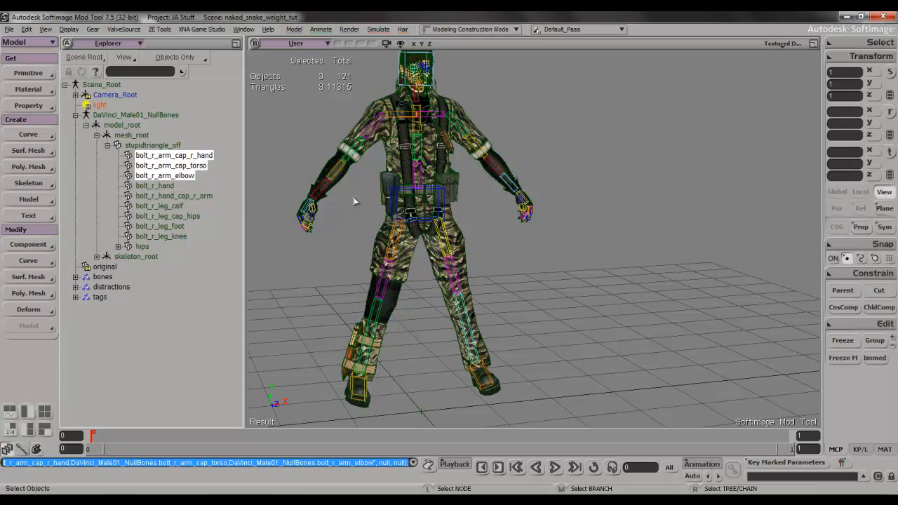
key("slash")
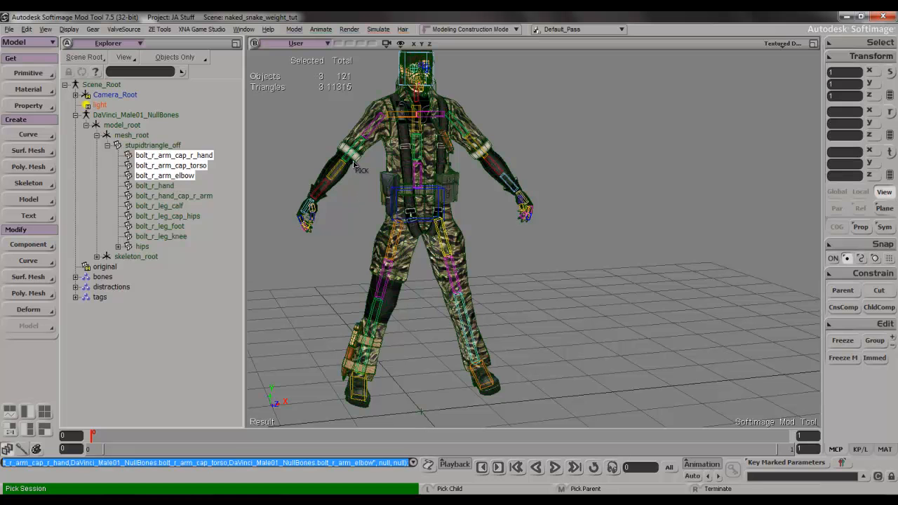
left_click(350, 179)
right_click(349, 181)
- Parent bolt_r_hand and bolt_r_hand_cap_r_arm under the r_hand mesh
left_click(168, 156)
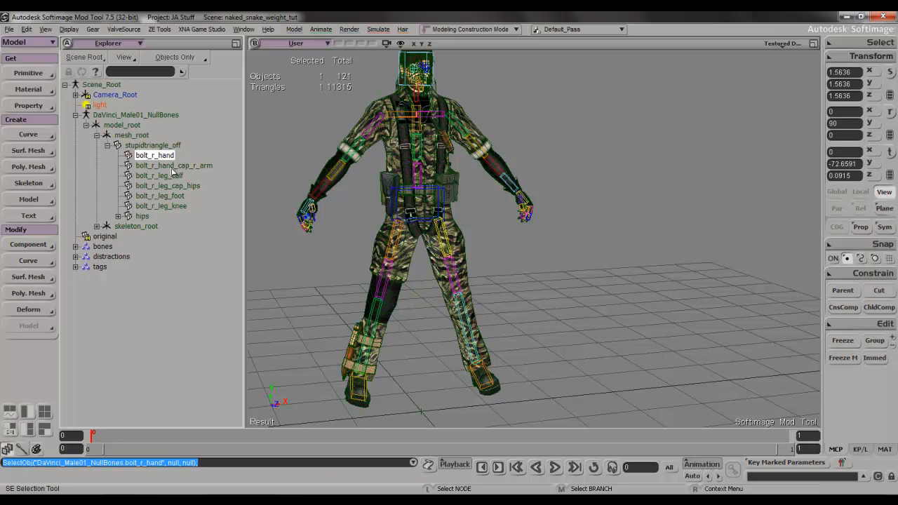
left_click(168, 166, "shift")
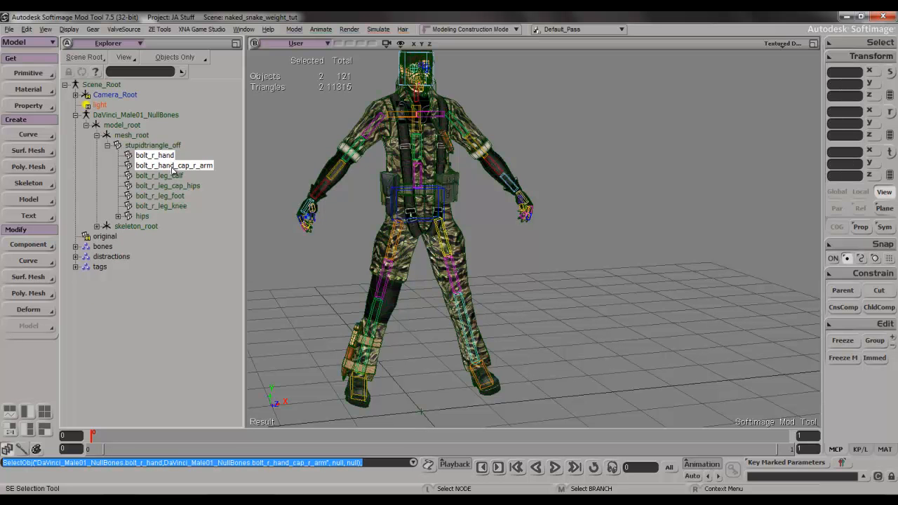
key("slash")
left_click(301, 216)
right_click(280, 216)
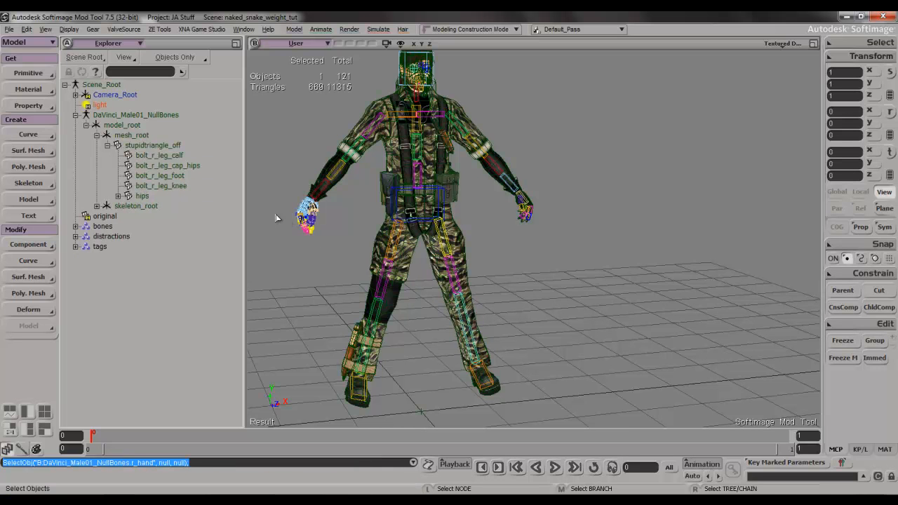
- Parent bolt_r_leg_calf, bolt_r_leg_cap_hips, bolt_r_leg_foot and bolt_r_leg_knee under the r_leg mesh and clear the selection
left_click(175, 155)
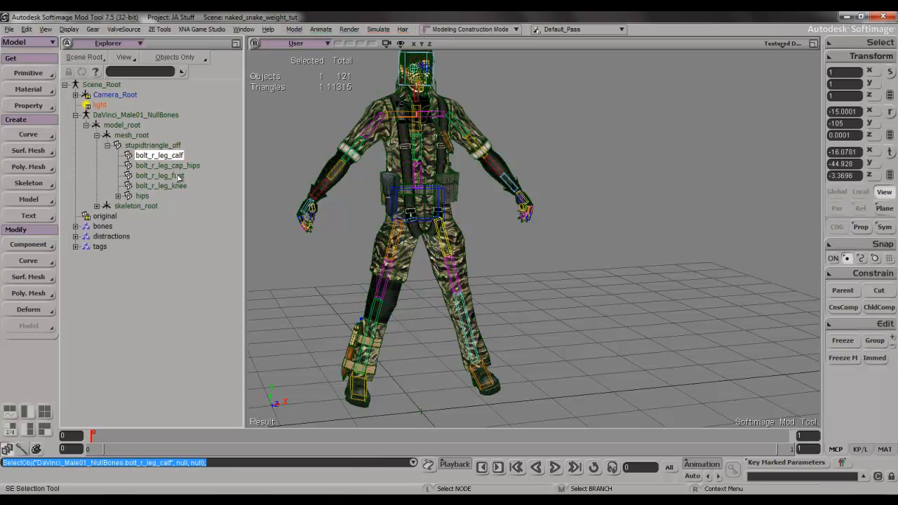
left_click(178, 186, "shift")
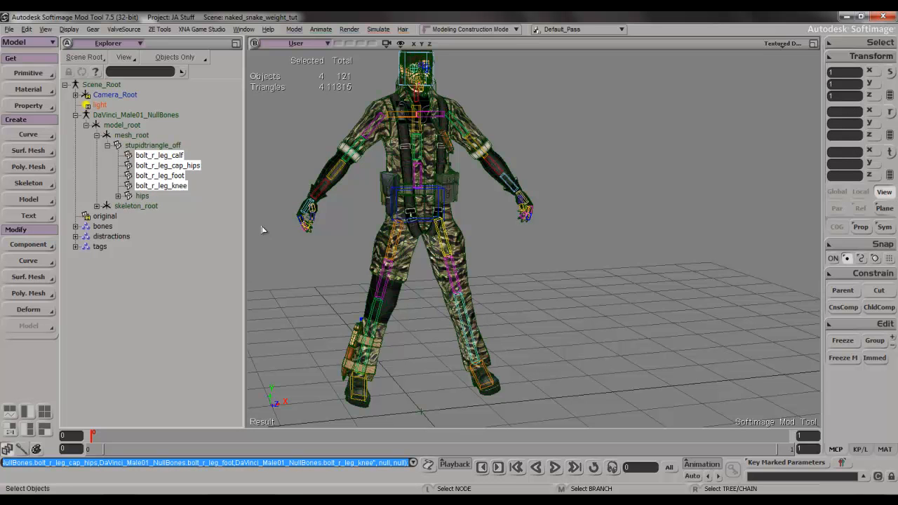
key("/")
left_click(390, 327)
right_click(412, 336)
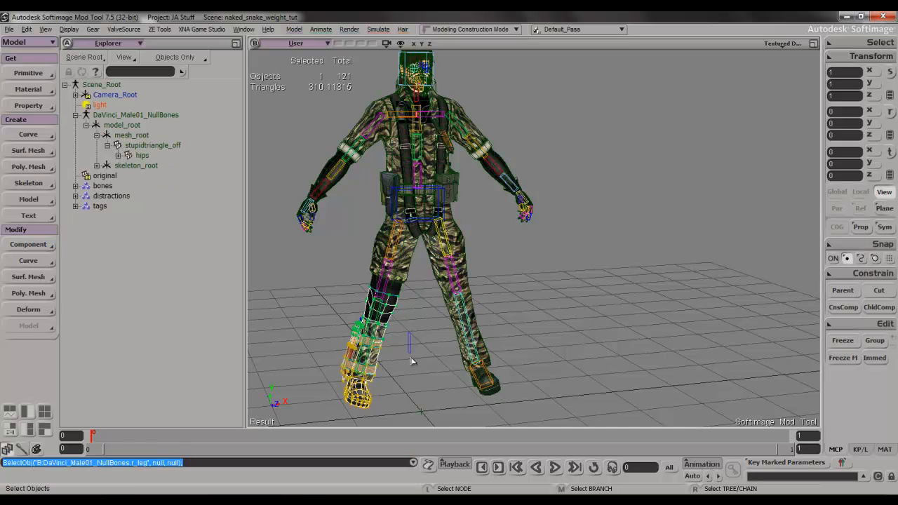
left_click(411, 359)
- Expand the whole stupidtriangle_off hierarchy, review which bolt tags sit under each body mesh, and collapse the tree again
key("s")
left_click_drag(352, 266, 373, 285)
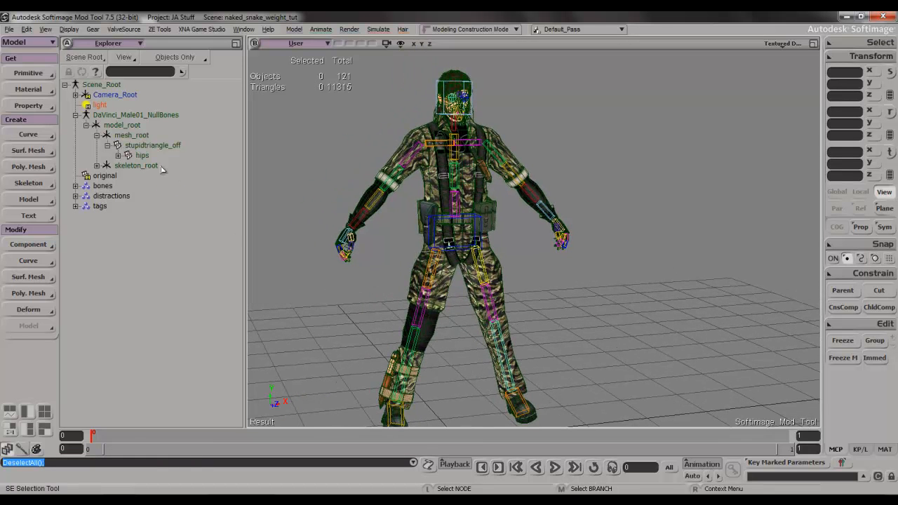
left_click(119, 156)
left_click(129, 267)
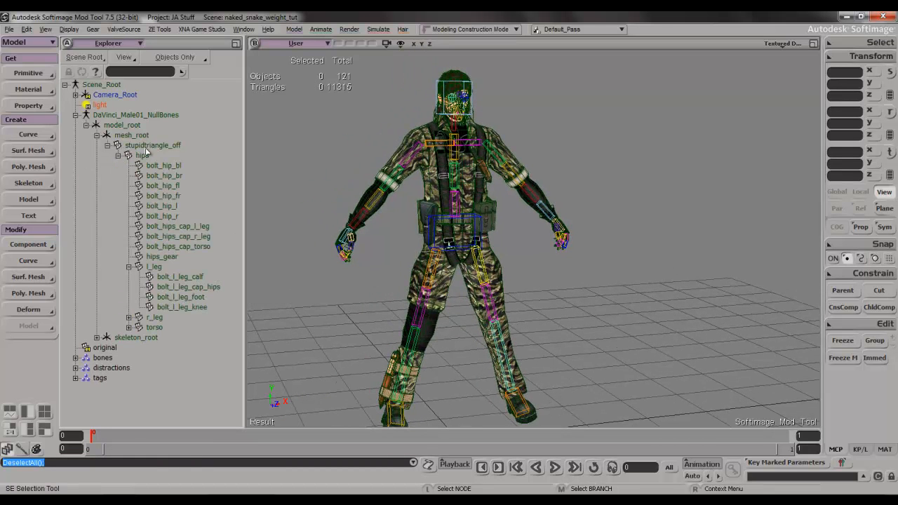
right_click(148, 154)
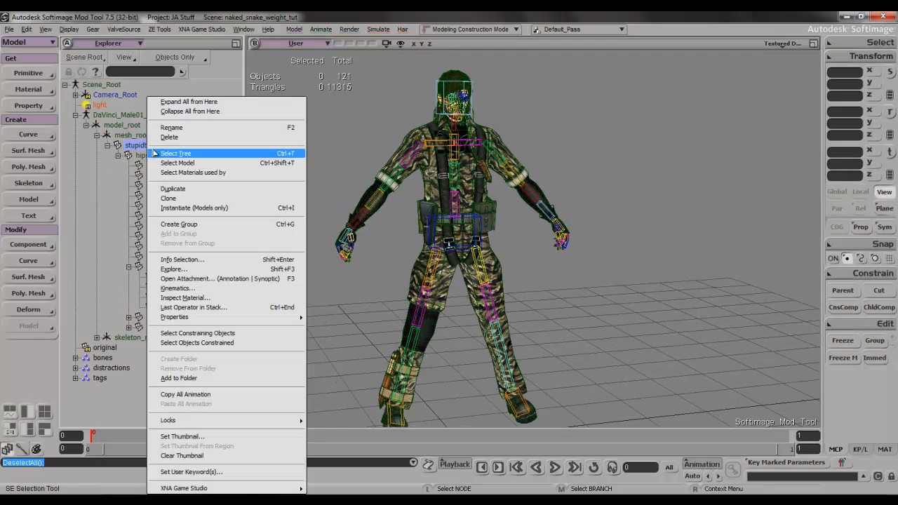
left_click(179, 101)
scroll(236, 203, "down", 3)
scroll(237, 218, "down", 1)
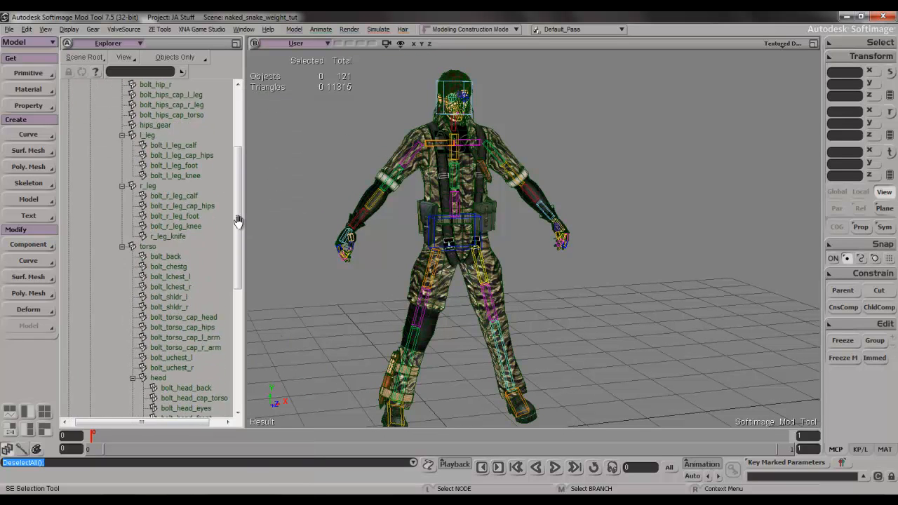
scroll(239, 222, "down", 3)
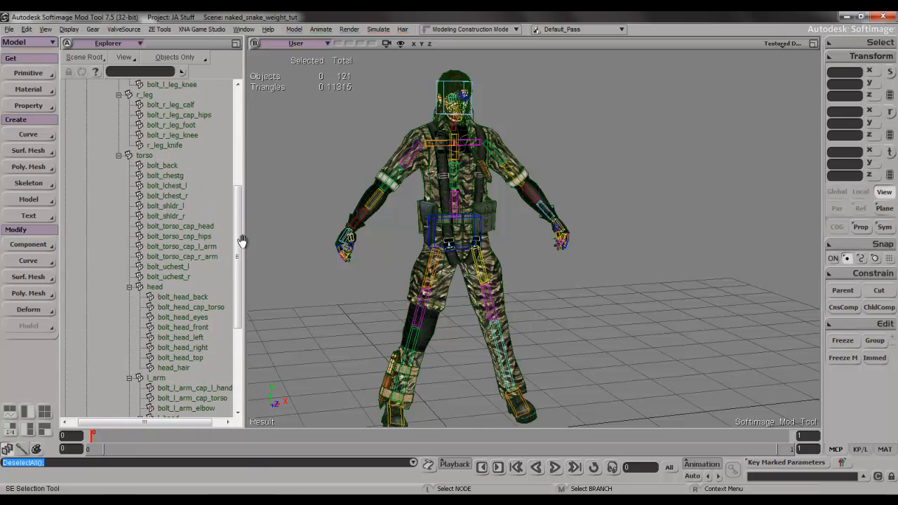
scroll(241, 240, "down", 2)
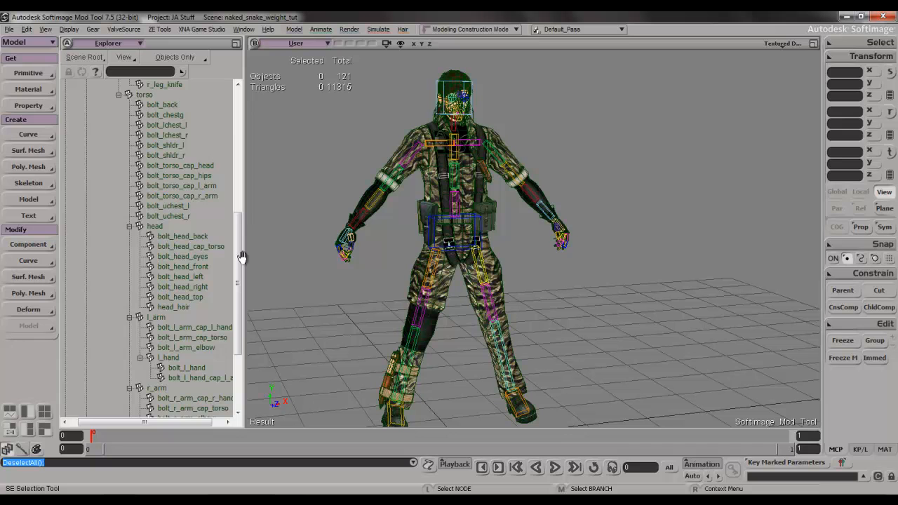
scroll(241, 260, "down", 2)
scroll(242, 272, "down", 2)
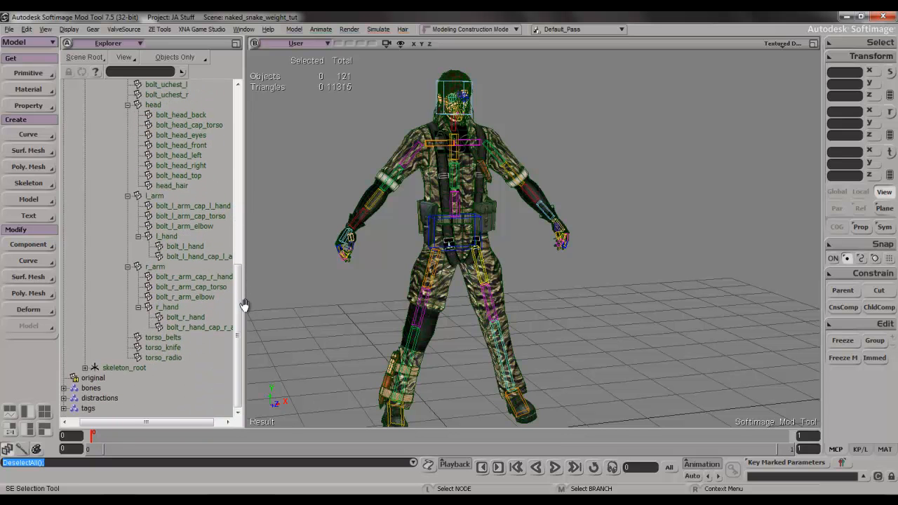
left_click_drag(244, 305, 243, 150)
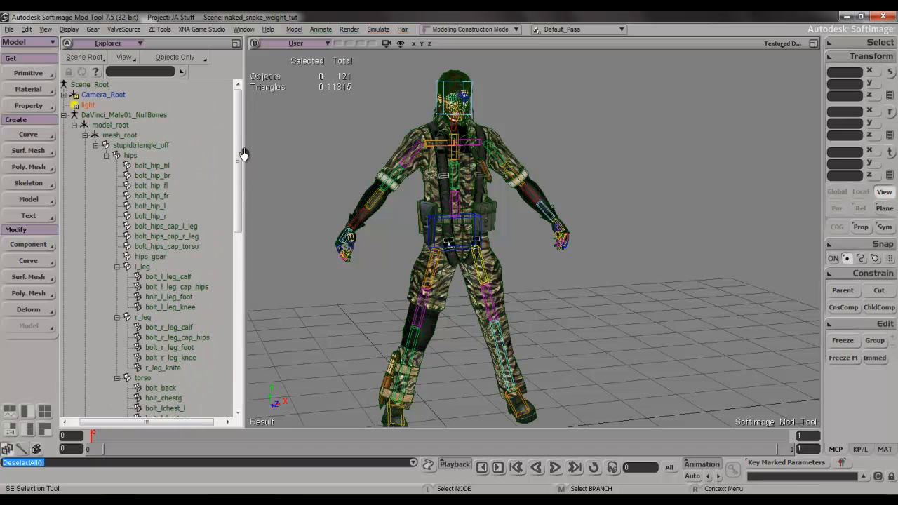
right_click(117, 148)
left_click(163, 111)
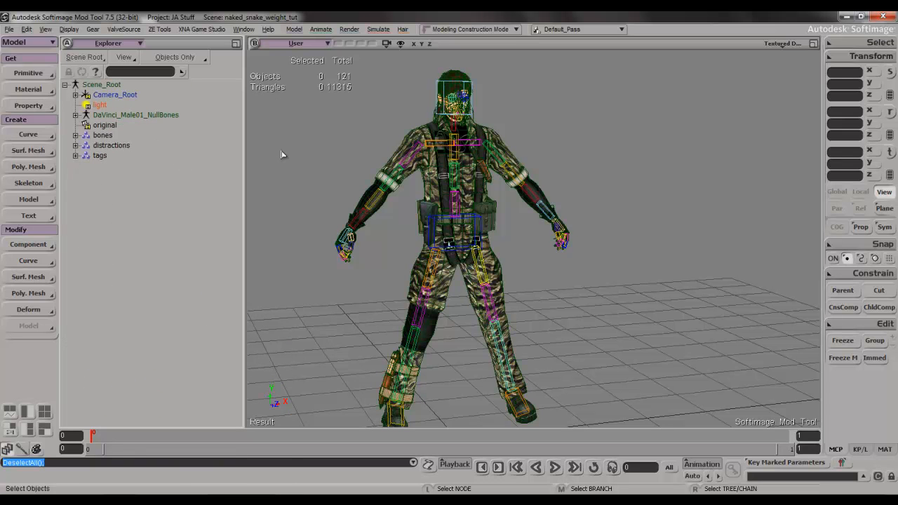
- Examine the whole character from the front and its head and face at close range
key("a")
left_click_drag(423, 185, 457, 179)
left_click_drag(396, 133, 386, 189)
key("s")
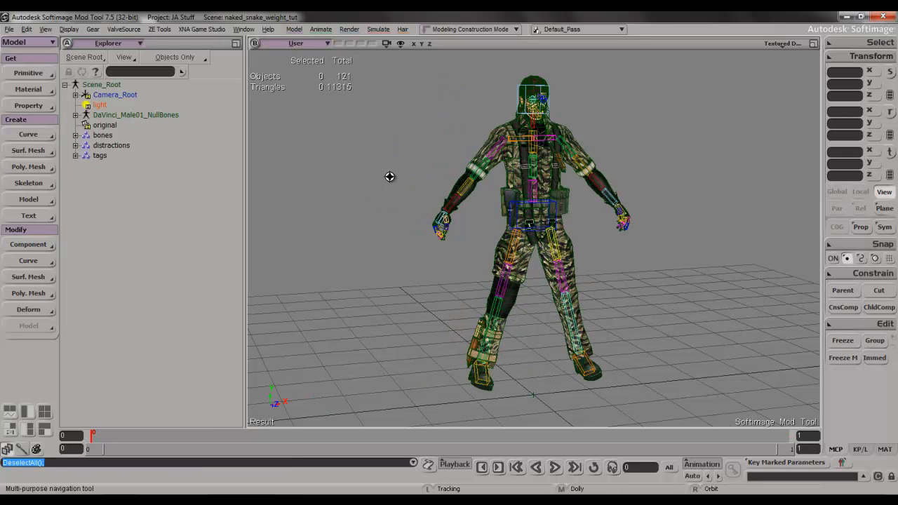
mouse_move(391, 177)
right_mouse_down()
mouse_move(368, 190)
mouse_move(384, 179)
mouse_move(399, 190)
mouse_move(461, 182)
mouse_move(390, 184)
right_mouse_up()
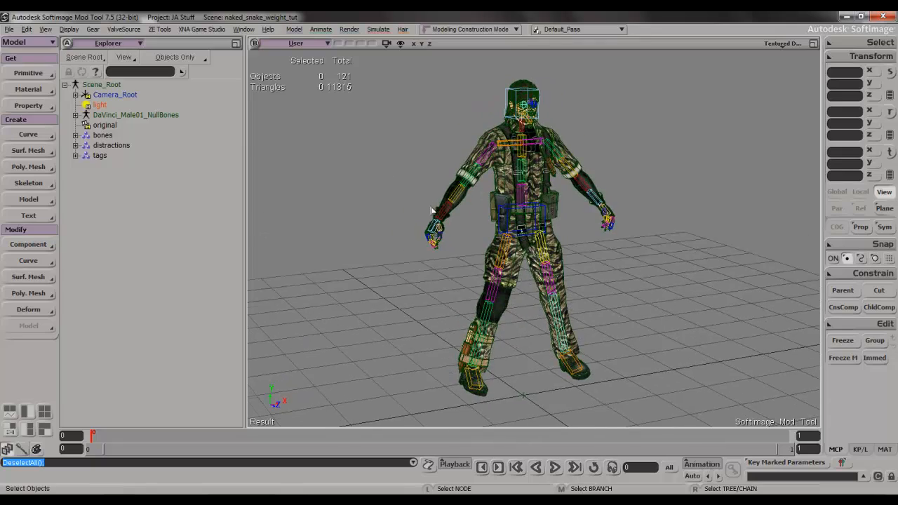
scroll(431, 207, "up", 3)
key("s")
left_click_drag(431, 173, 434, 273)
scroll(435, 273, "up", 2)
key("s")
left_click_drag(445, 184, 445, 271)
scroll(445, 270, "up", 2)
scroll(445, 271, "up", 3)
key("s")
right_click_drag(448, 257, 447, 235)
left_click_drag(447, 235, 460, 190)
right_click_drag(460, 189, 452, 233)
- Select the head_hair and head meshes together with the earpiece cord at the neck and hide them
left_click(461, 208, "shift")
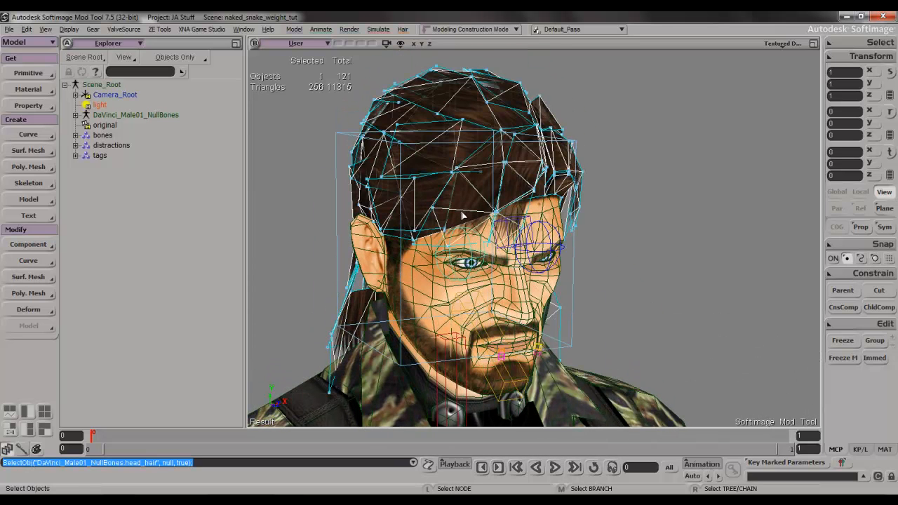
left_click_drag(660, 236, 656, 269)
left_click(563, 188)
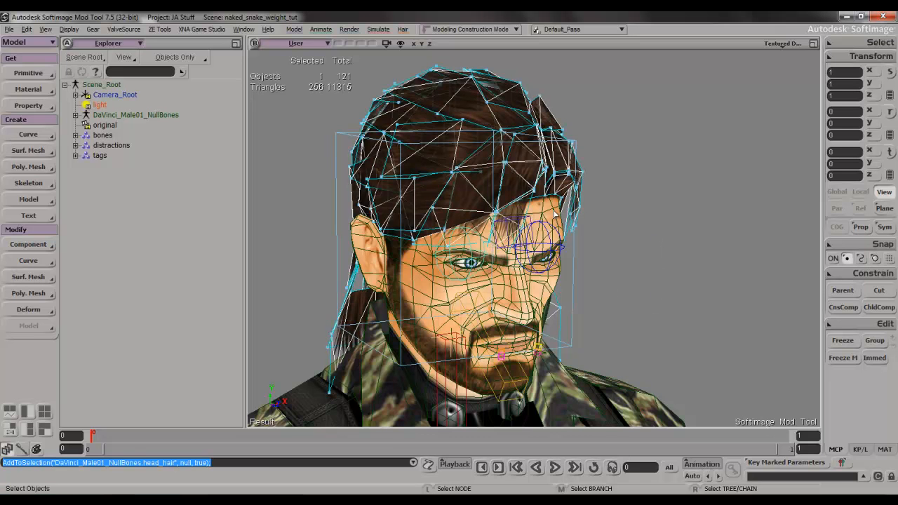
left_click(552, 207, "shift")
key("s")
right_click_drag(648, 256, 641, 235)
left_click_drag(602, 219, 610, 220)
right_click_drag(610, 220, 577, 212)
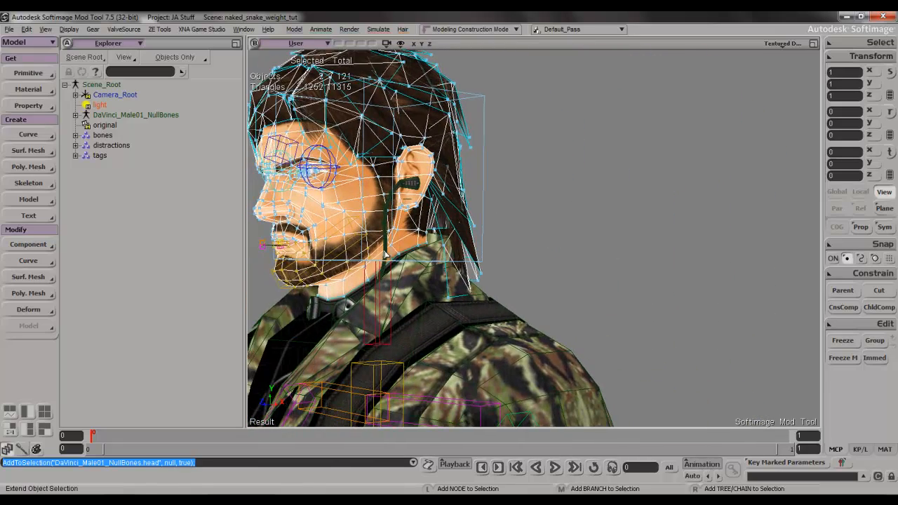
left_click(385, 252, "shift")
right_click_drag(456, 223, 490, 225)
key("h")
- Set the tags group's view visibility to Hide members
key("s")
right_click_drag(504, 293, 484, 255)
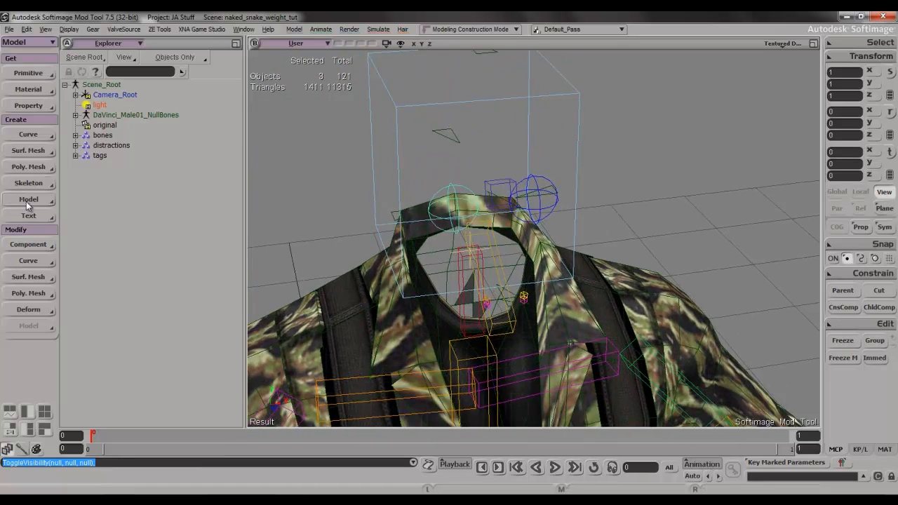
left_click(85, 155)
left_click(362, 176)
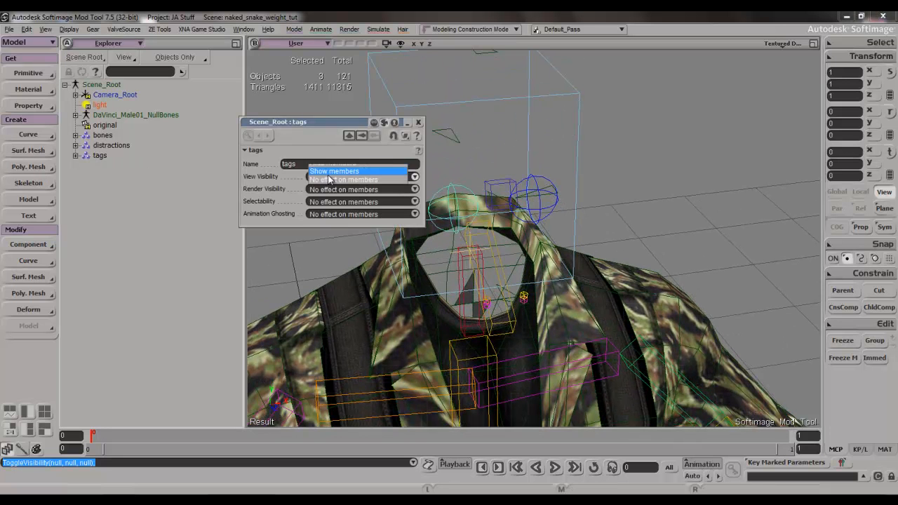
left_click(382, 166)
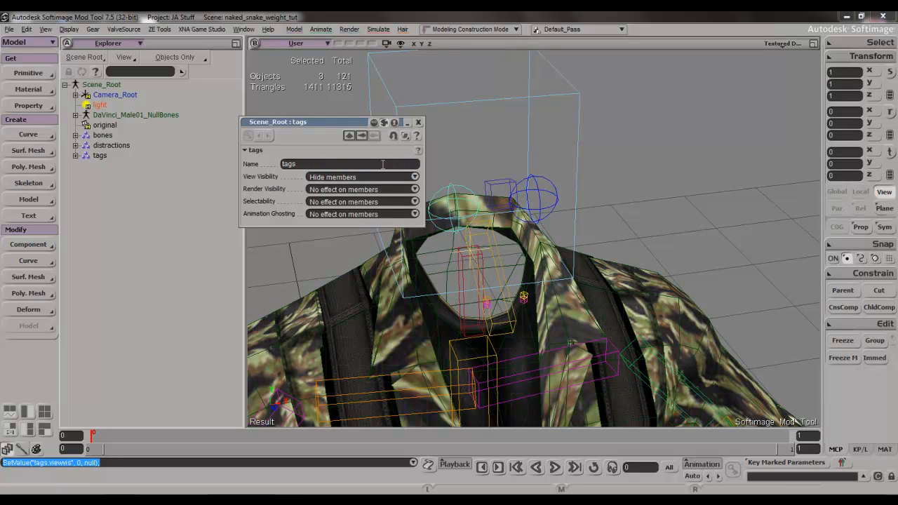
- Set the bones group's view visibility to Hide members
left_click(105, 146)
left_click(86, 135)
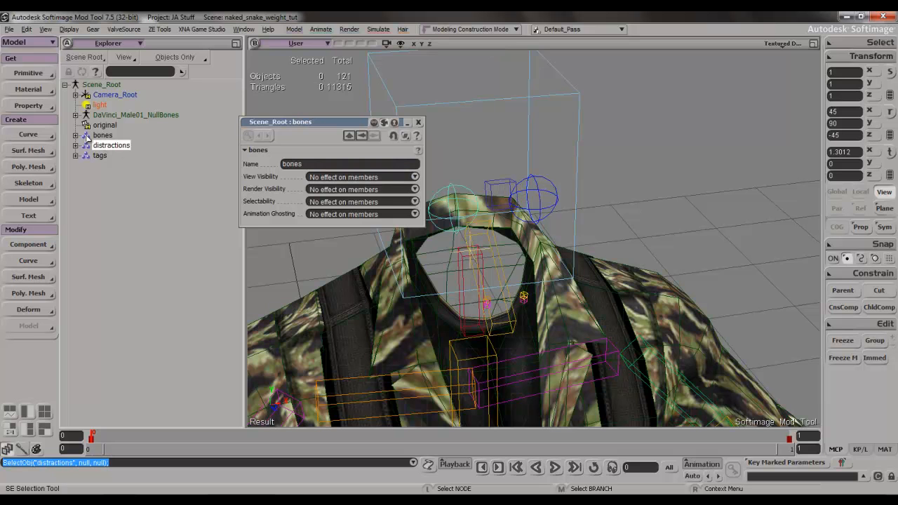
left_click(313, 179)
left_click(334, 160)
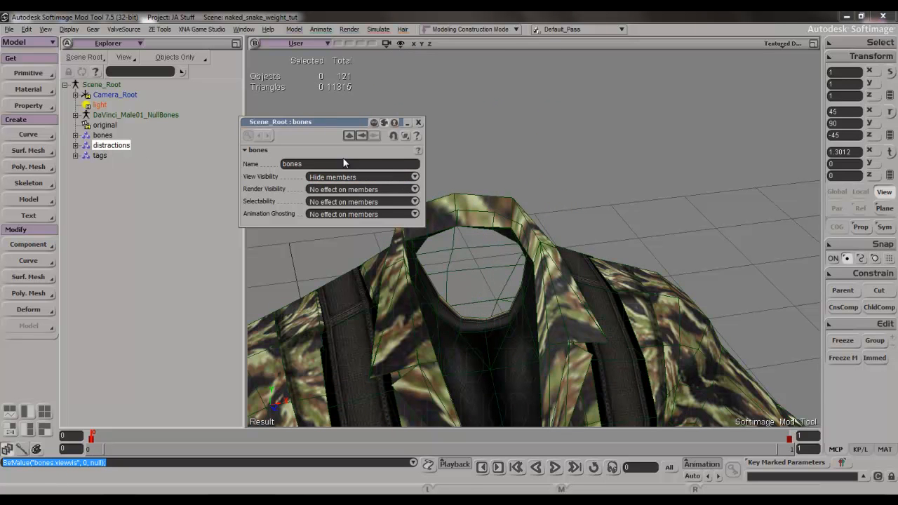
- Close the bones group's properties and select the torso mesh around the open neck
left_click(418, 122)
left_click(393, 146)
key("s")
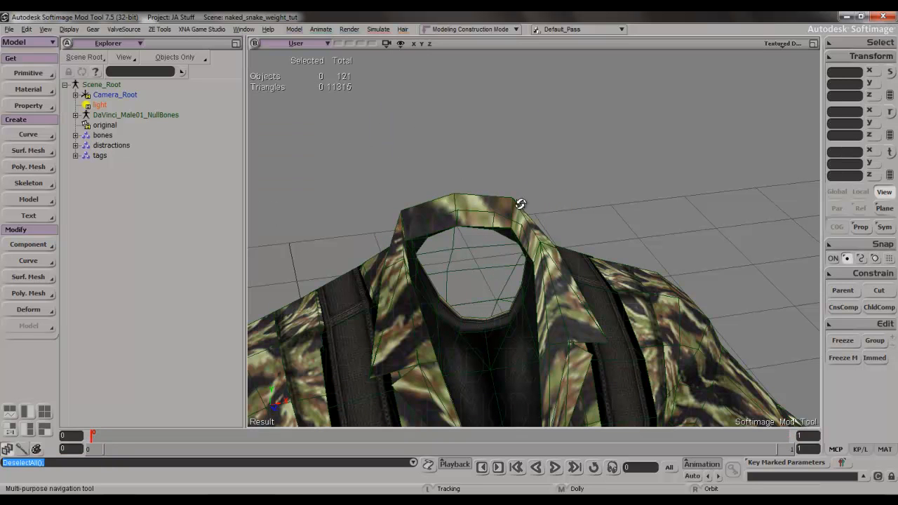
right_click_drag(519, 202, 507, 241)
scroll(507, 241, "up", 4)
key("s")
left_click_drag(507, 240, 517, 174)
right_click_drag(517, 174, 495, 278)
left_click(507, 300)
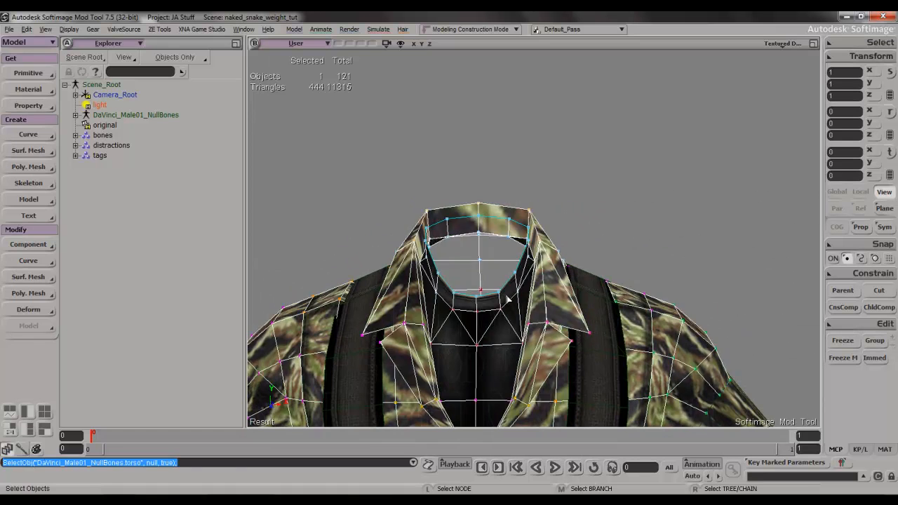
- Create a polygon between two adjacent front edges of the torso's neck opening with the Add/Edit Polygon tool
scroll(510, 281, "up", 5)
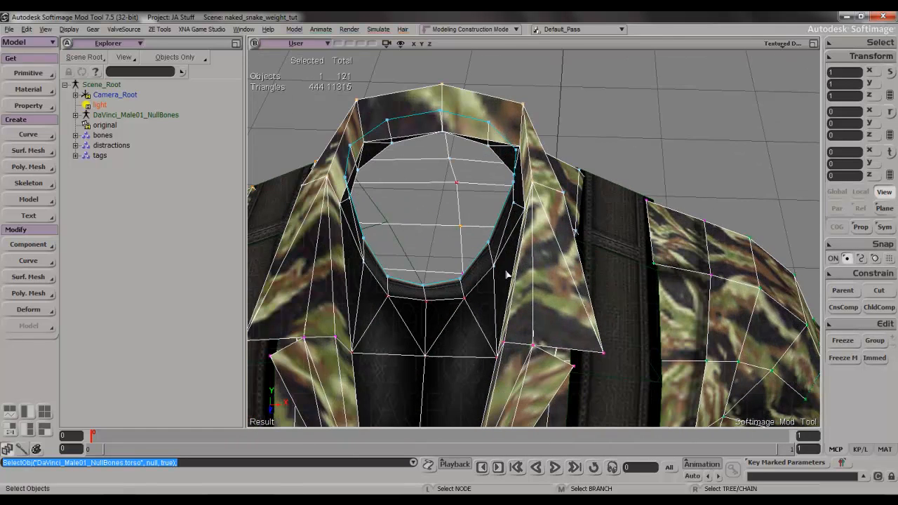
right_click_drag(505, 260, 505, 267)
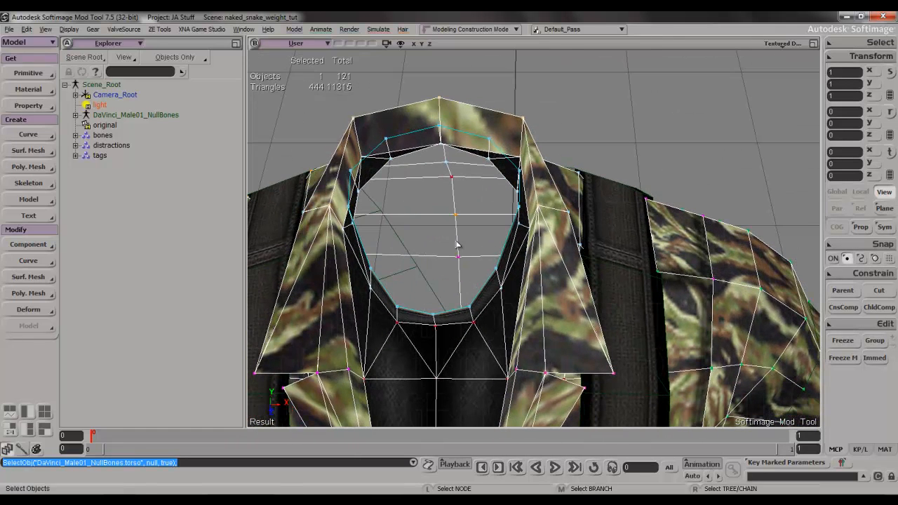
right_click_drag(484, 169, 491, 266)
right_click_drag(446, 204, 506, 212)
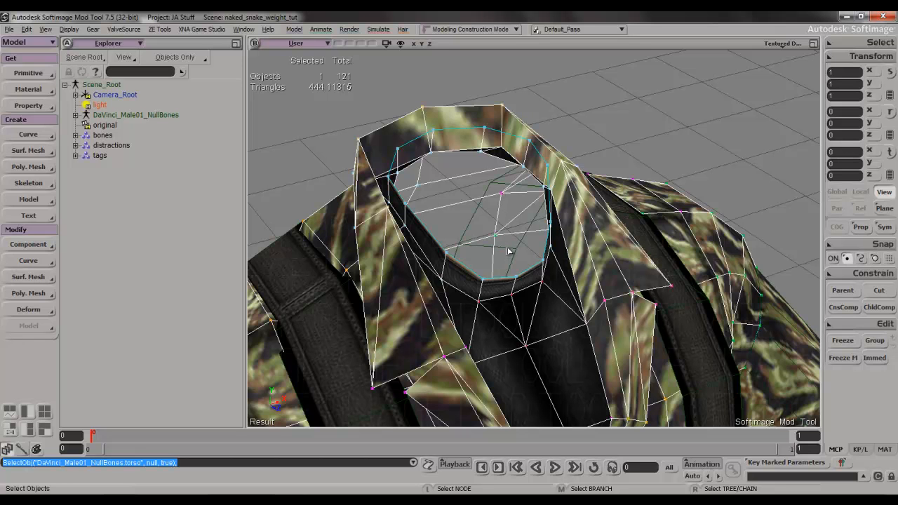
key("n")
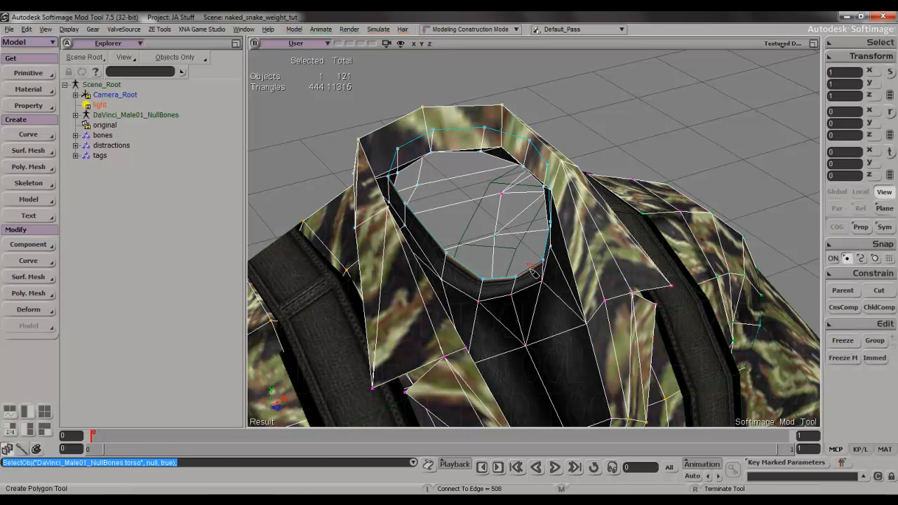
left_click(531, 267)
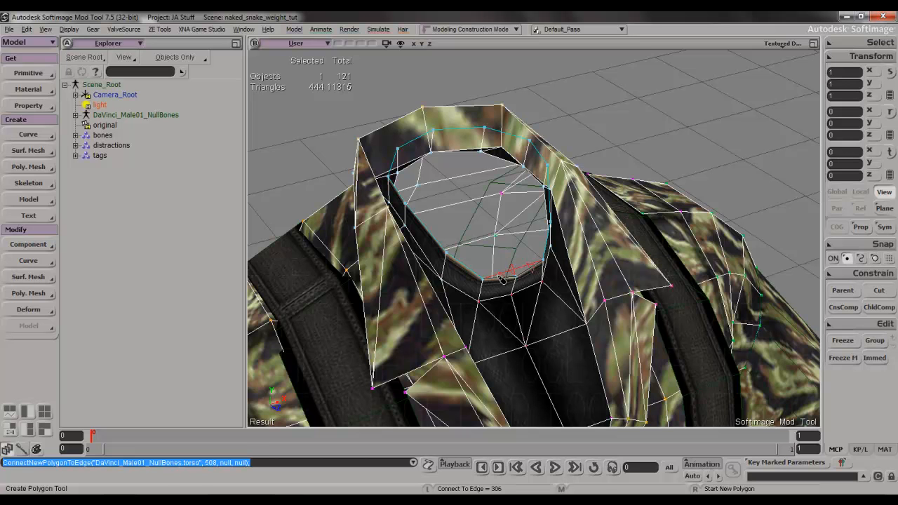
left_click(500, 277)
key("u")
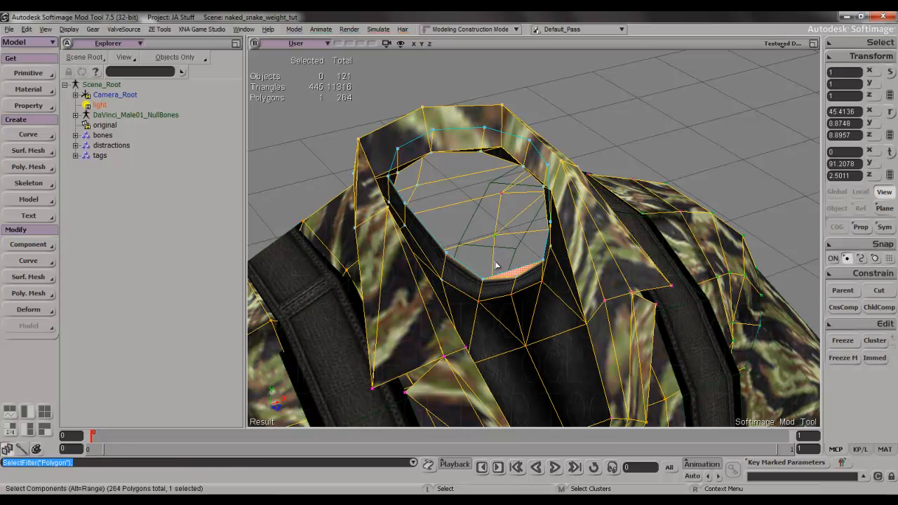
- Add two more polygons across the neck opening by connecting opposite side edges from the front toward the middle
key("n")
left_click(547, 241)
left_click(467, 267)
key("n")
left_click(435, 228)
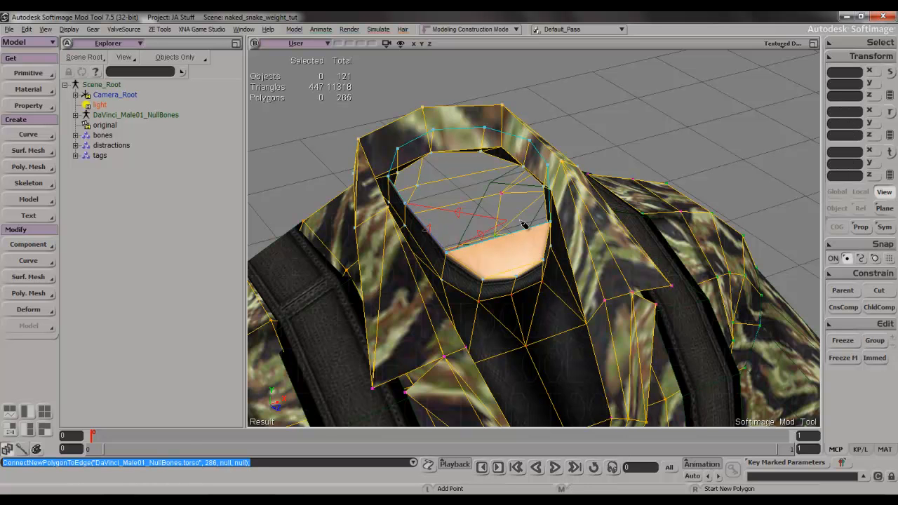
left_click(547, 206)
key("s")
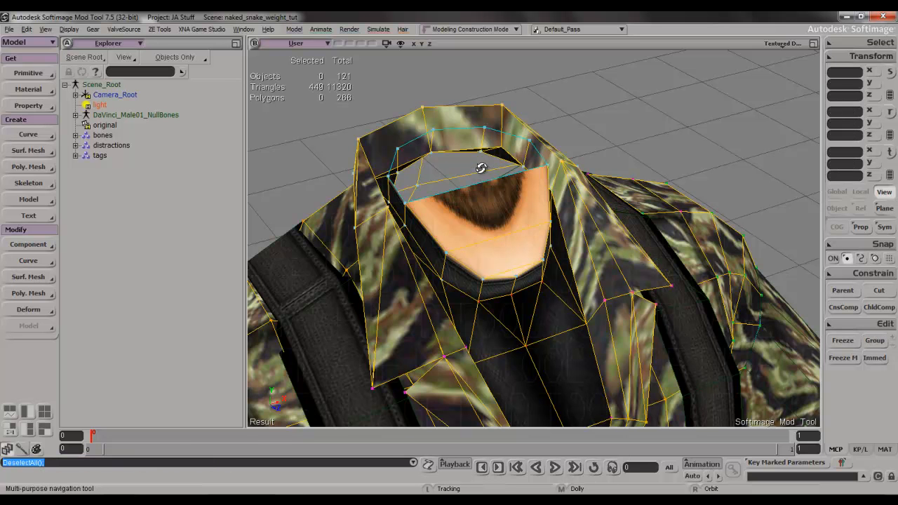
- Bridge the next pair of opposite side edges behind the filled part of the neck opening with a polygon
right_click_drag(482, 166, 464, 210)
left_click_drag(463, 210, 460, 261)
key("n")
left_click(372, 253)
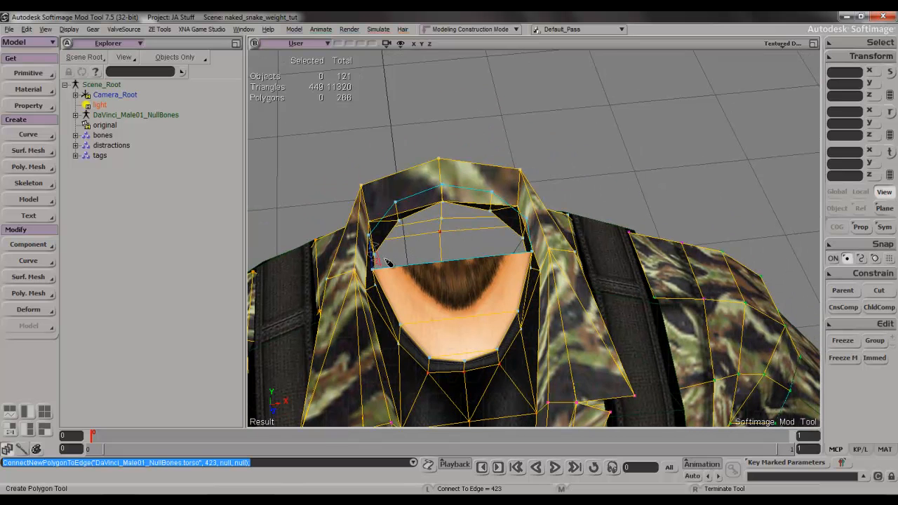
left_click(528, 242)
right_click(580, 188)
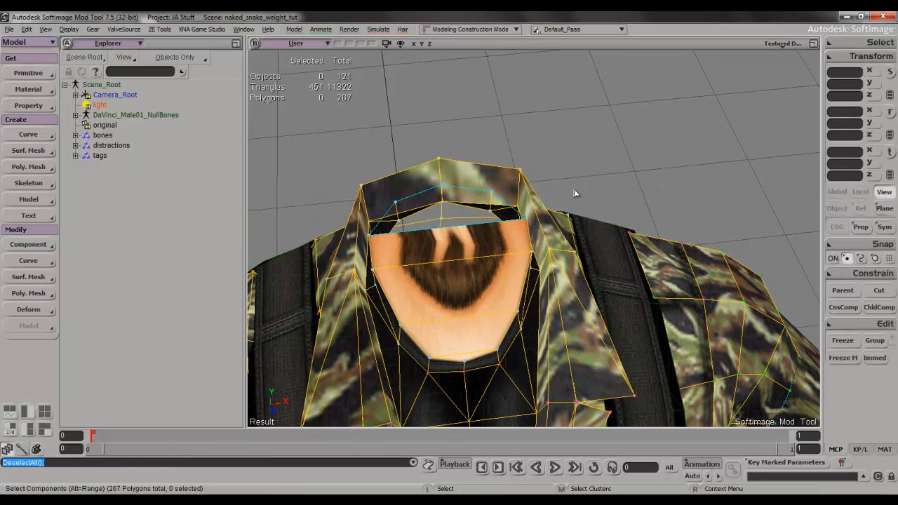
- Fill the remaining gap at the back of the neck opening with two polygons
left_click(523, 210)
left_click(396, 205)
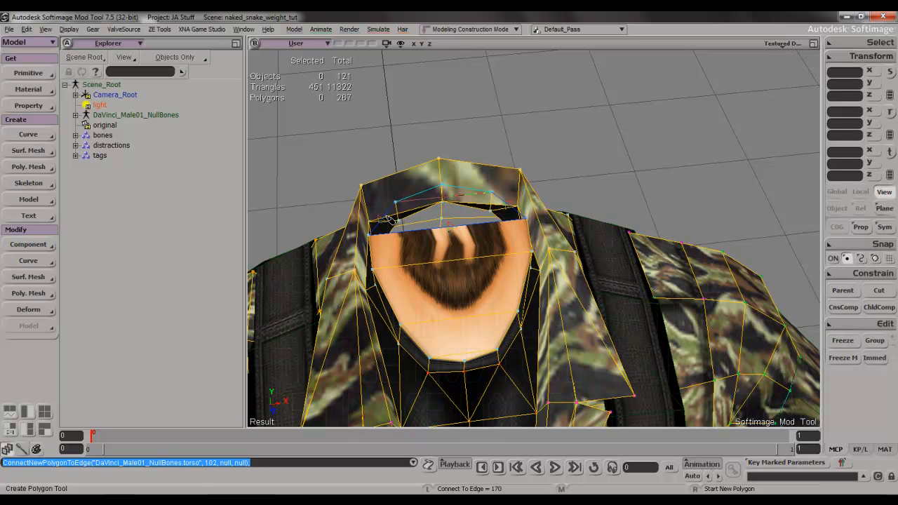
right_click(391, 205)
key("n")
left_click(424, 192)
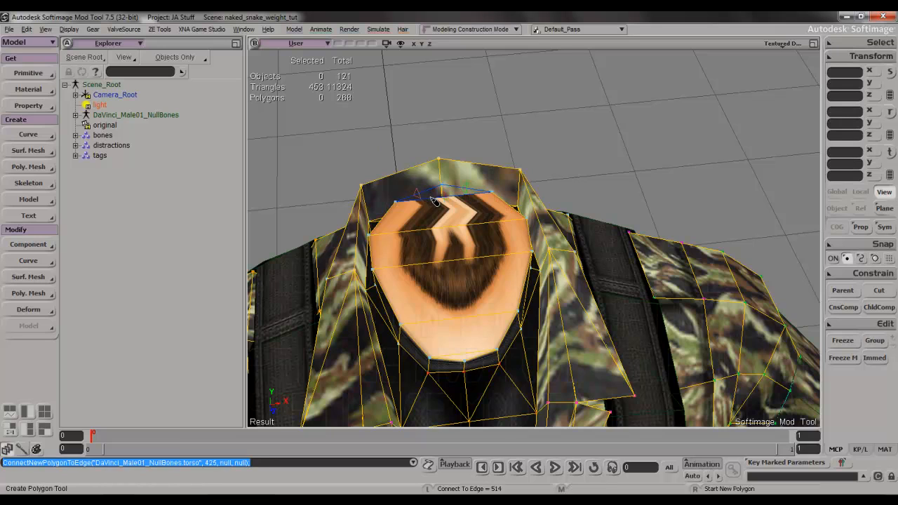
left_click(431, 197)
right_click(435, 195)
left_click(507, 134)
- Select the six new neck polygons and extract them from the torso into a separate mesh, deleting the originals
key("s")
right_click_drag(463, 212, 454, 114)
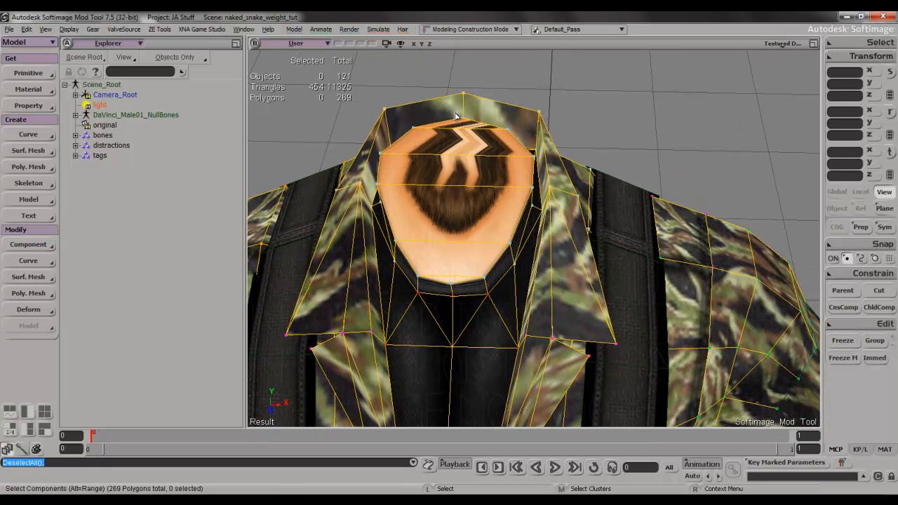
key("u")
left_click_drag(461, 124, 448, 286)
right_click(457, 234)
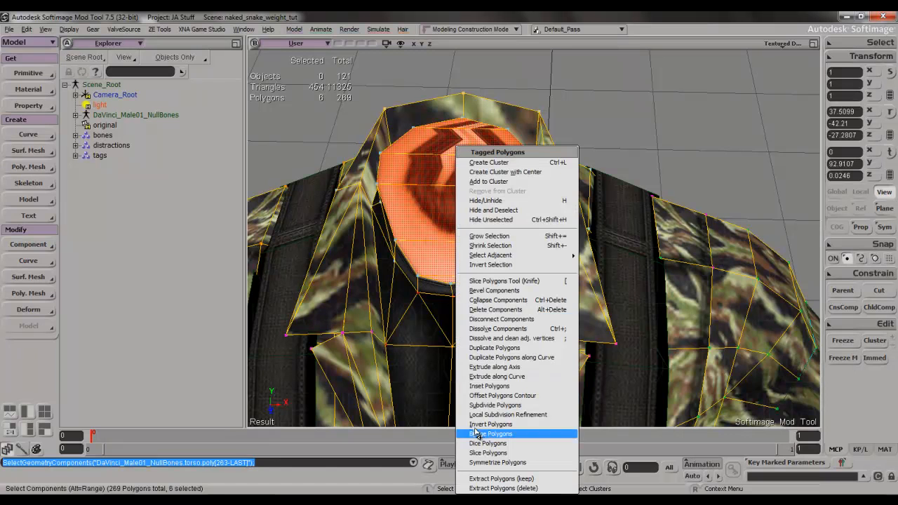
left_click(503, 488)
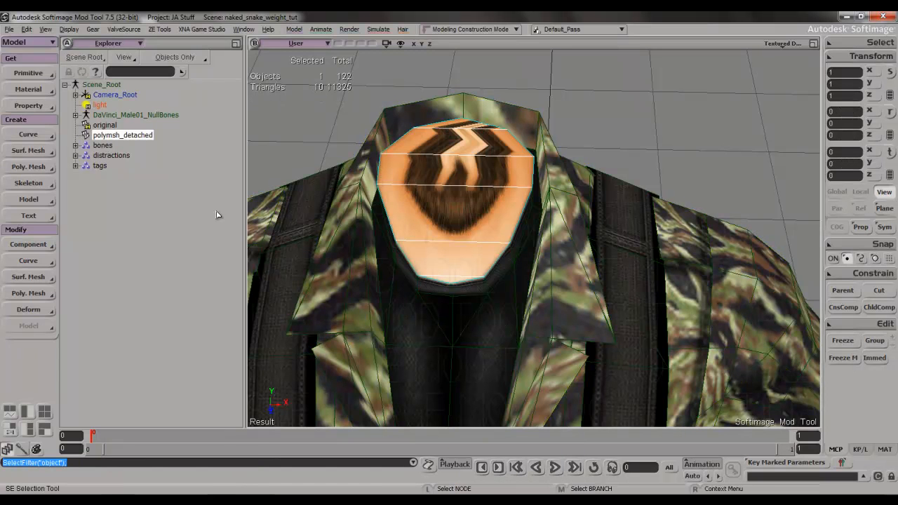
- Rename the extracted neck cap mesh as torso cap head off
key("F2")
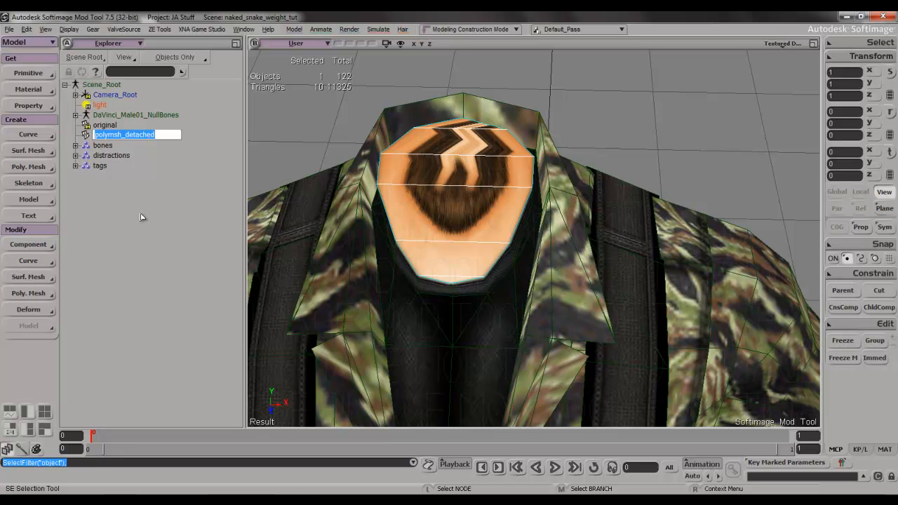
type("torso")
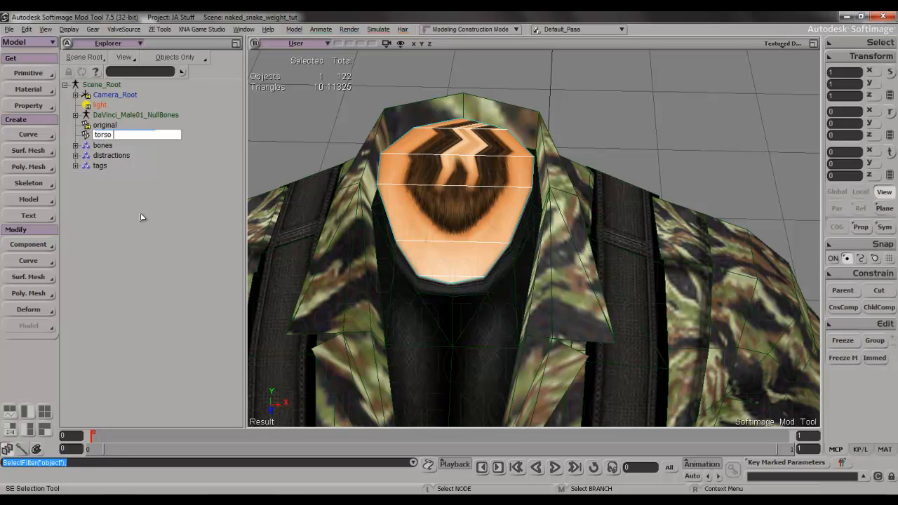
type(" cap head off")
key("Return")
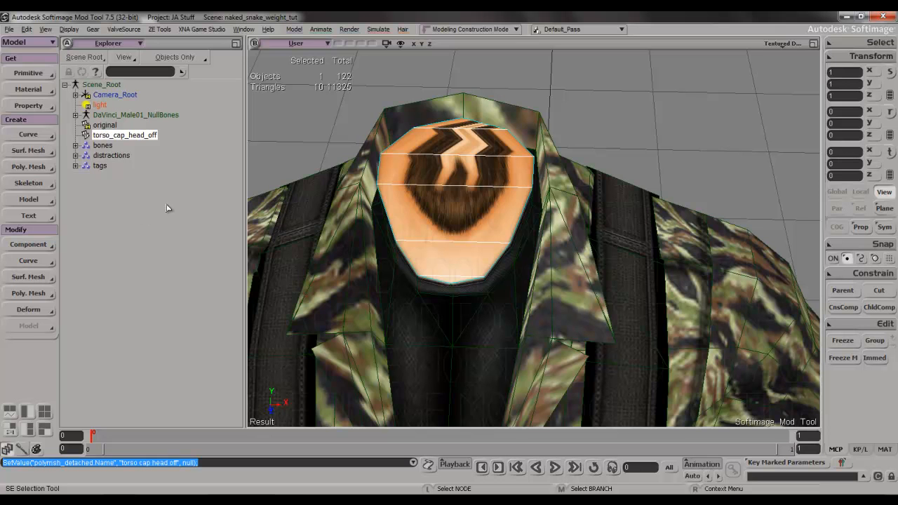
- Examine the neck cap and its fit in the torso's collar from several angles
left_click_drag(309, 235, 387, 206)
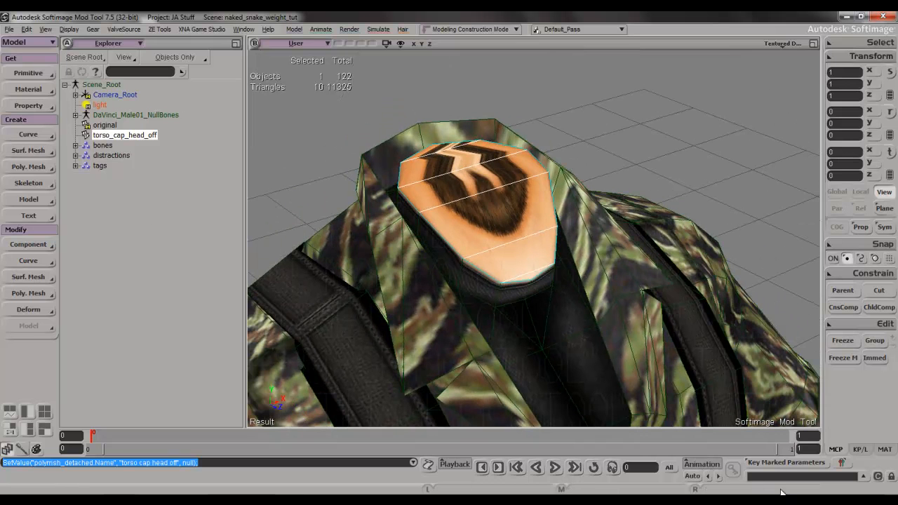
left_click(360, 499)
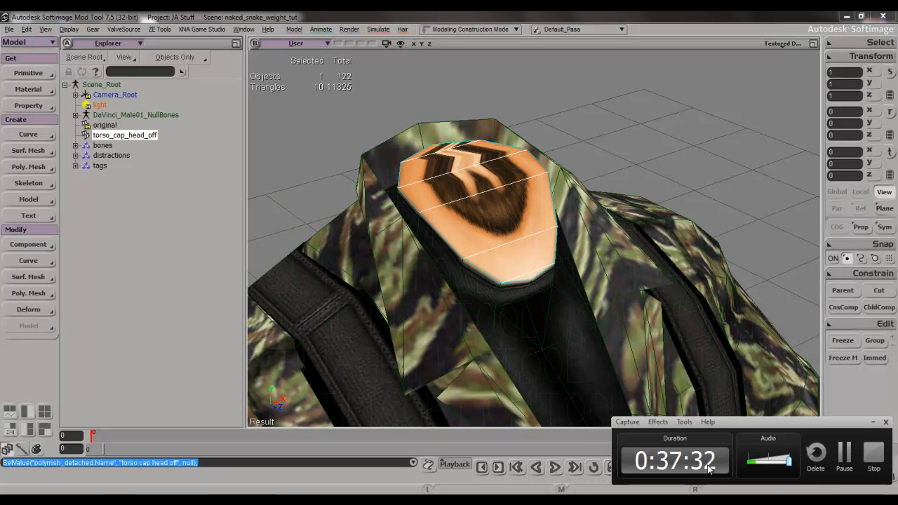
left_click(844, 454)
key("s")
right_click_drag(533, 237, 515, 281)
key("space")
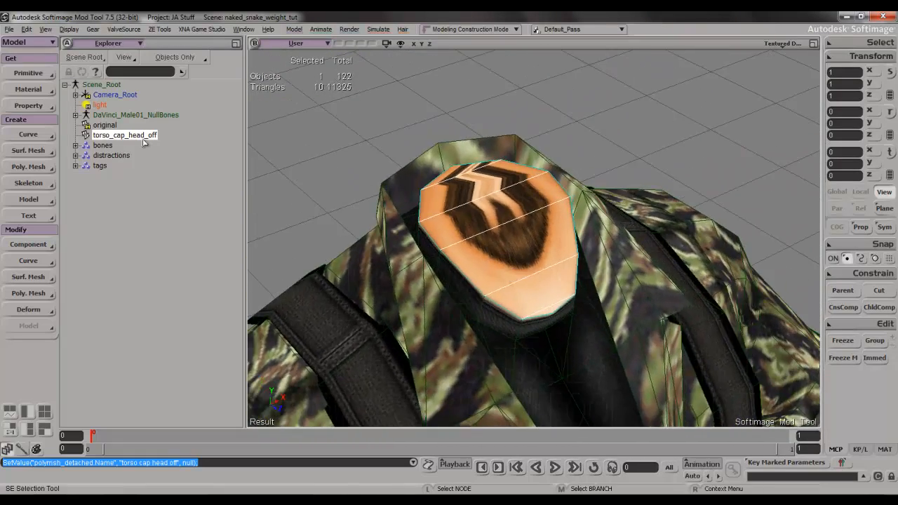
key("s")
right_click_drag(523, 329, 525, 316)
key("space")
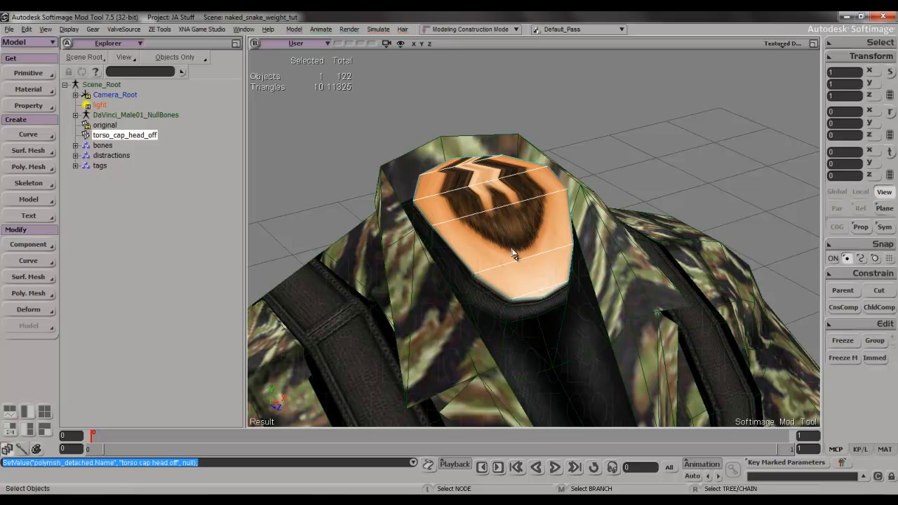
key("s")
mouse_move(502, 239)
right_mouse_down()
mouse_move(485, 234)
mouse_move(458, 192)
mouse_move(477, 234)
mouse_move(507, 243)
right_mouse_up()
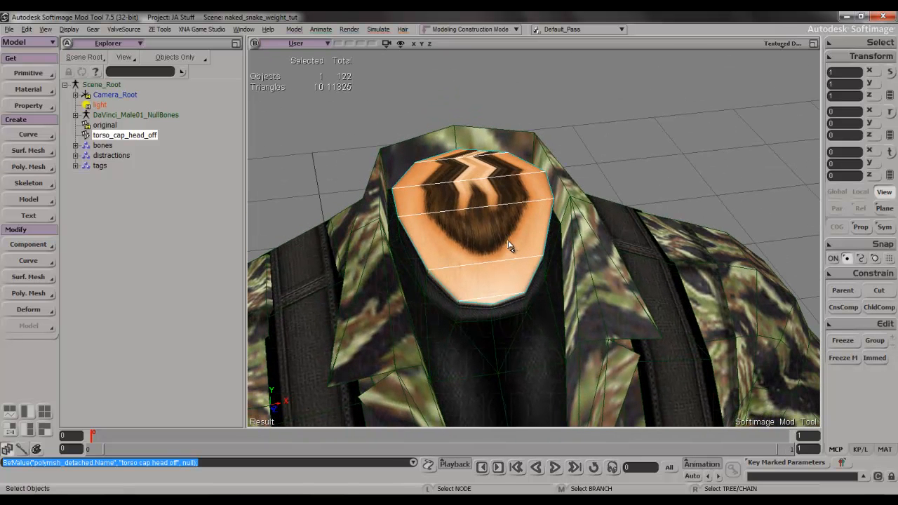
- Duplicate the torso_cap_head_off mesh and invert the duplicate's polygons
key("shift")
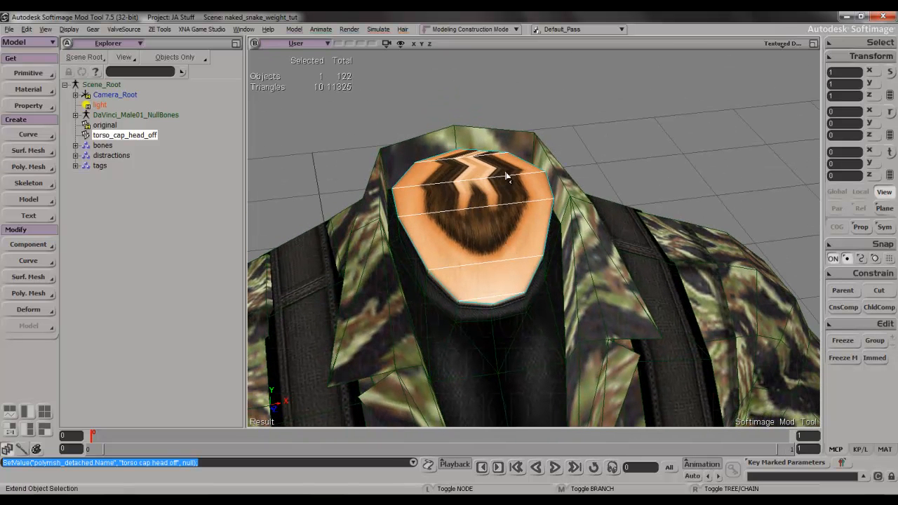
key("ctrl+d")
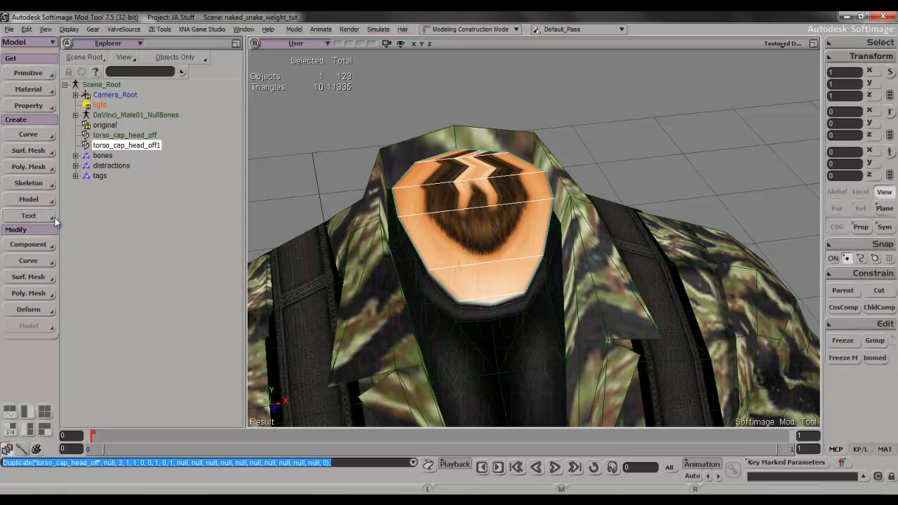
left_click(28, 293)
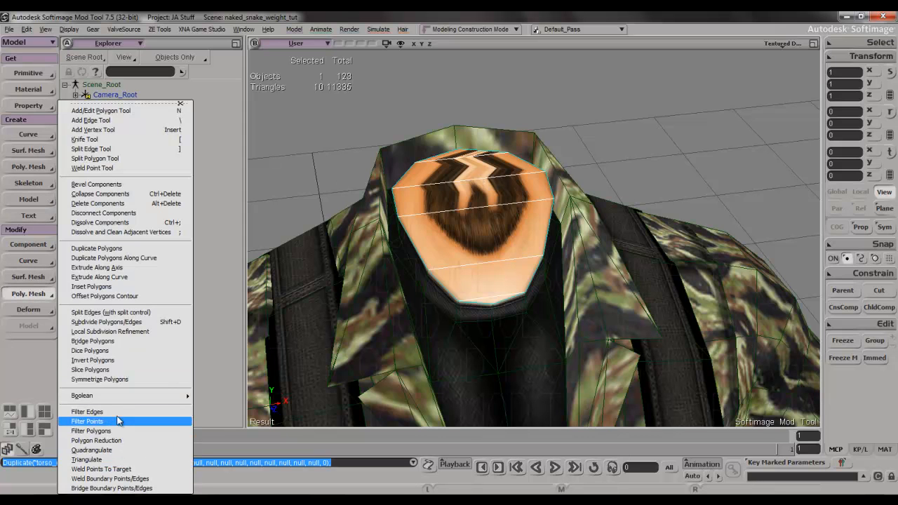
left_click(92, 360)
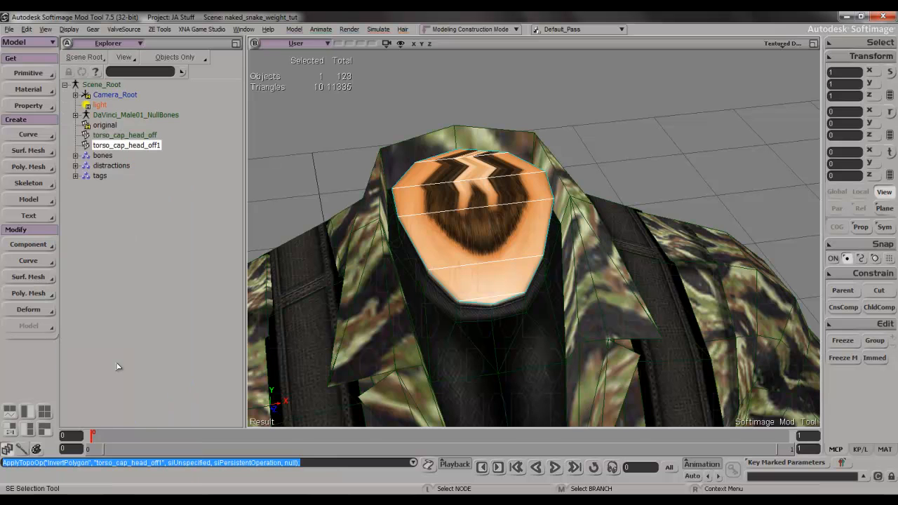
- Hide the original torso_cap_head_off mesh and check the inverted duplicate in the neck opening
left_click(126, 135)
key("h")
key("s")
right_click_drag(465, 306, 460, 204)
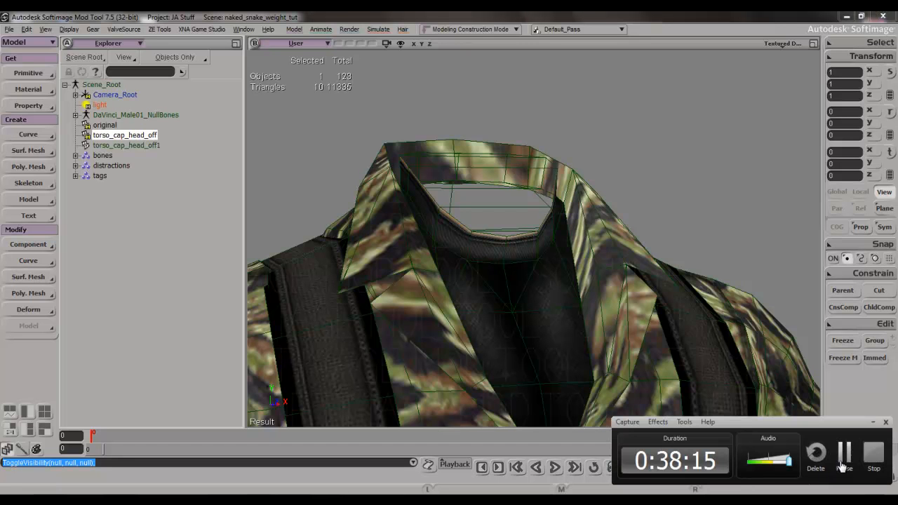
key("s")
right_click_drag(556, 273, 539, 338)
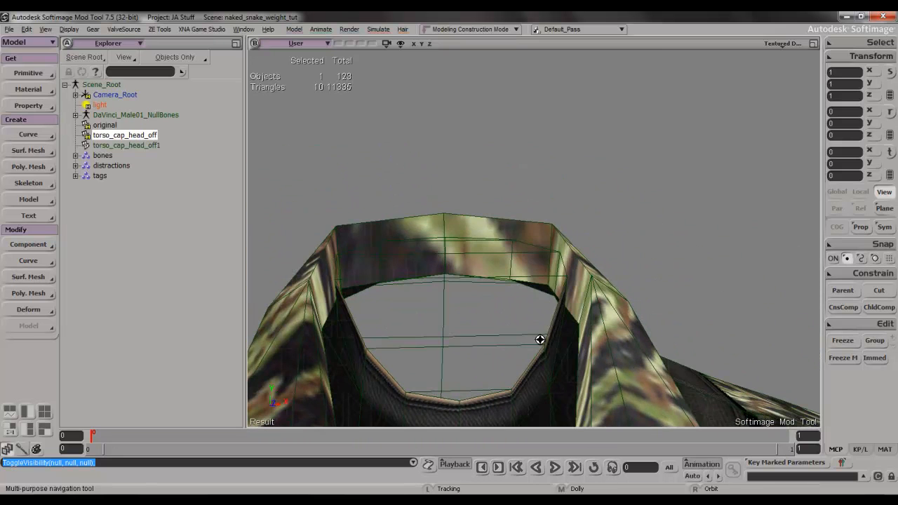
- Rename the inverted duplicate cap as head_cap_torso_off and hide it
left_click(133, 145)
left_click(141, 147)
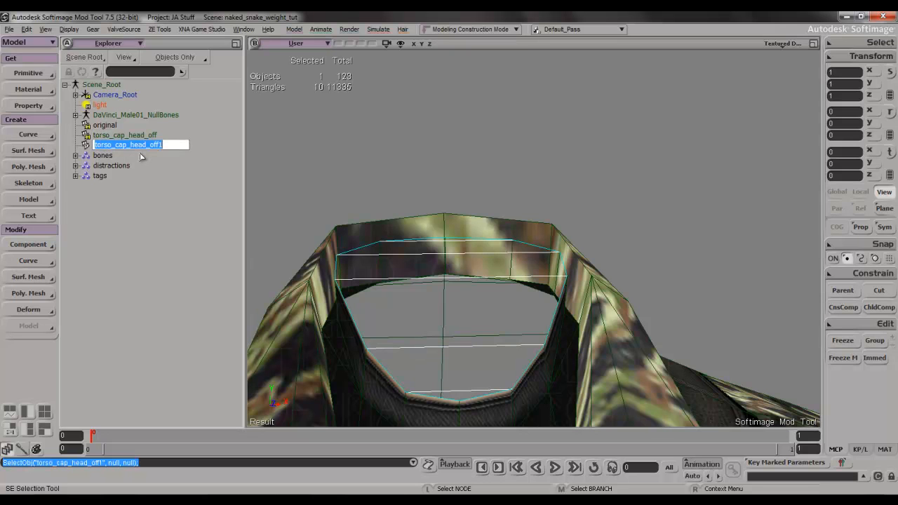
type("head_cap_torso_off")
key("Return")
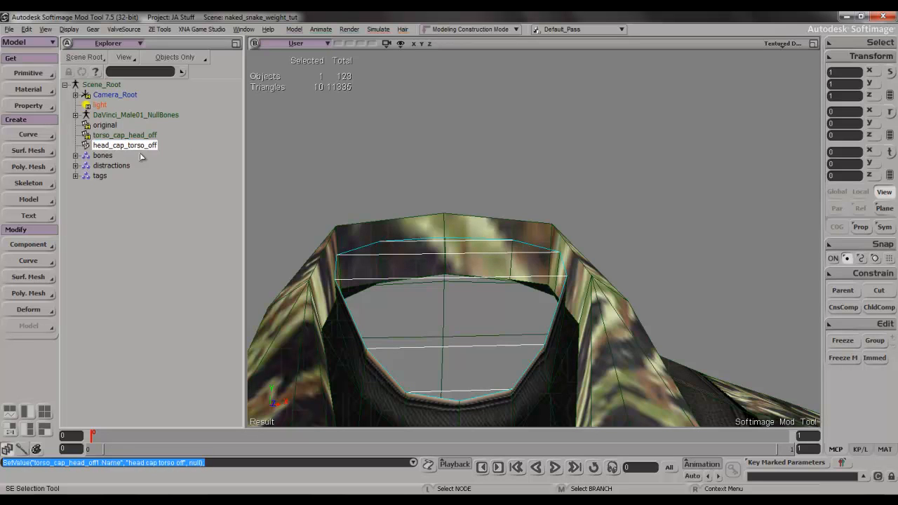
key("h")
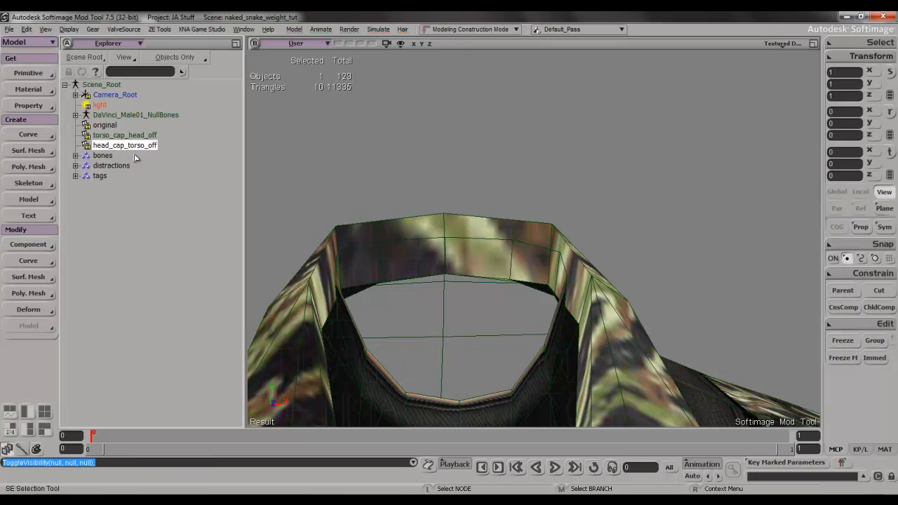
key("s")
scroll(404, 221, "down", 8)
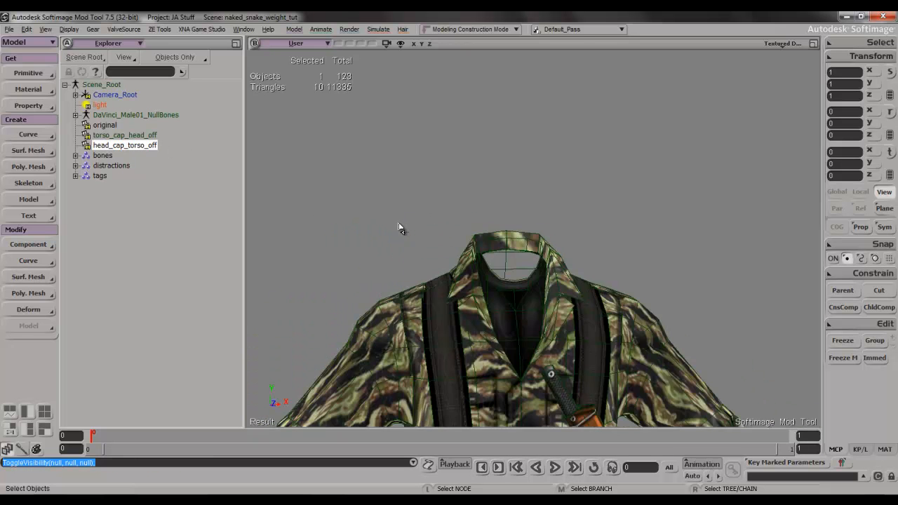
- Select both arm meshes and the hips mesh, leaving the leg meshes out of the selection, and hide all three
key("s")
left_click_drag(398, 226, 445, 187)
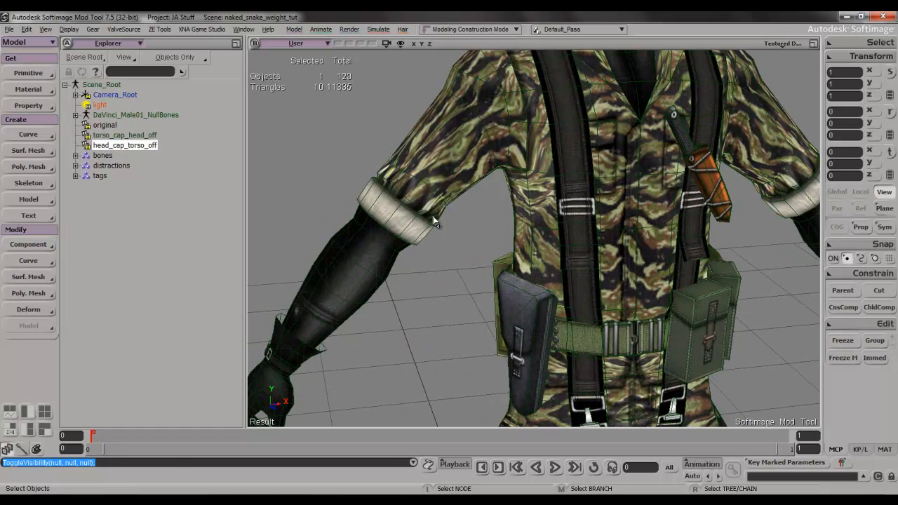
left_click(414, 228)
key("space")
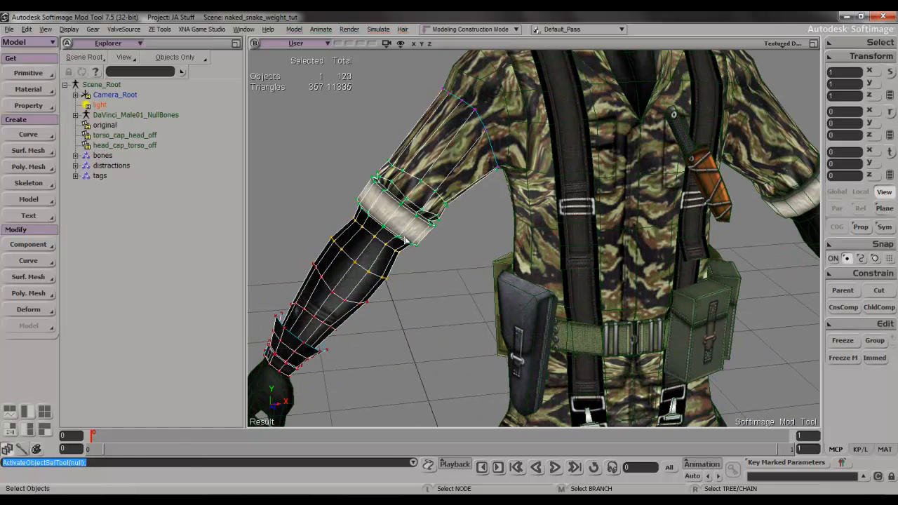
key("s")
left_click_drag(439, 197, 425, 262)
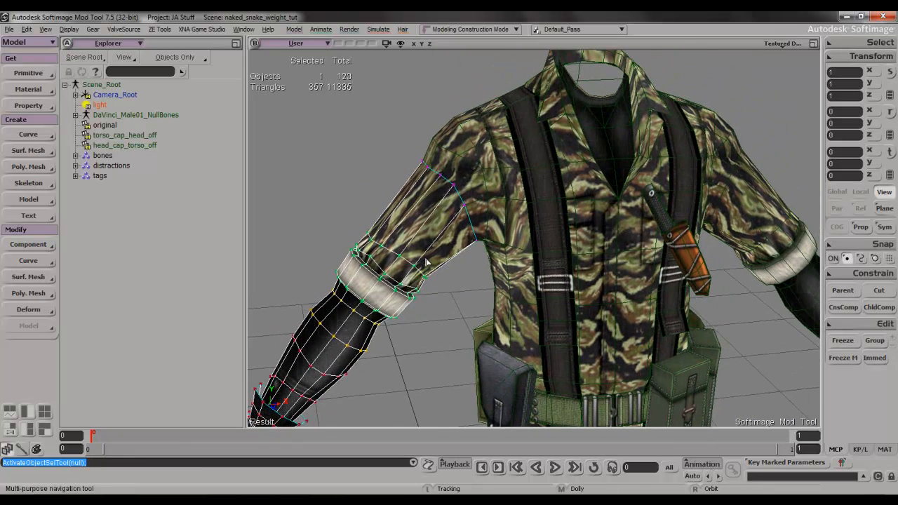
left_click(808, 249, "shift")
key("s")
scroll(734, 283, "down", 5)
left_click_drag(734, 283, 698, 154)
left_click(571, 295, "shift")
left_click(461, 330, "shift")
key("s")
left_click_drag(512, 295, 516, 317)
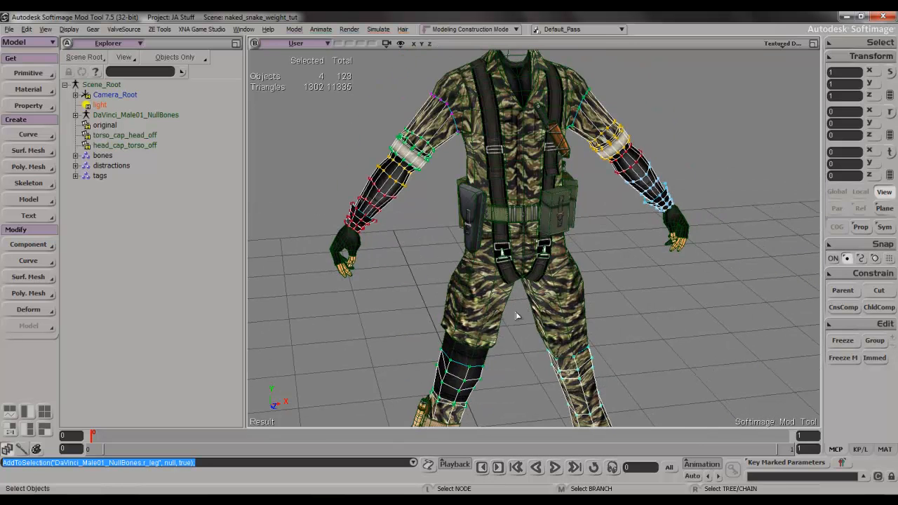
left_click(460, 381, "ctrl+shift")
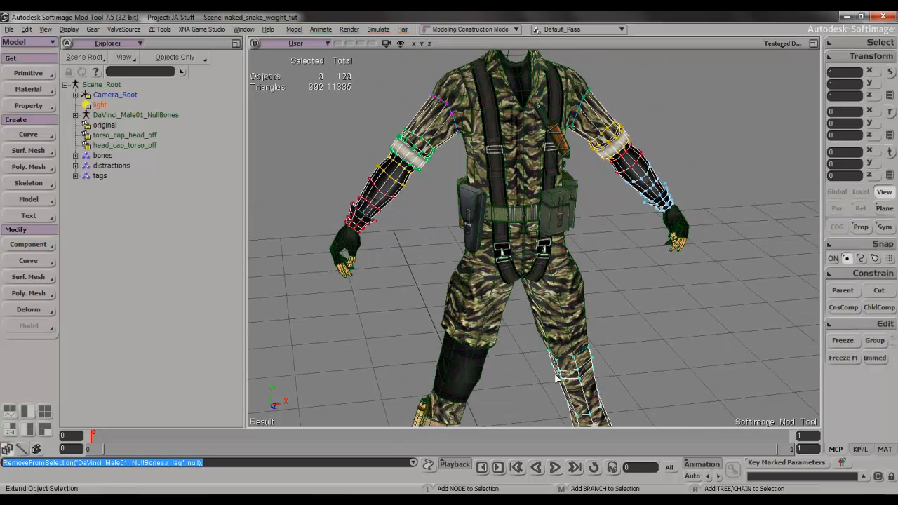
left_click(406, 181, "shift")
left_click(474, 308, "shift")
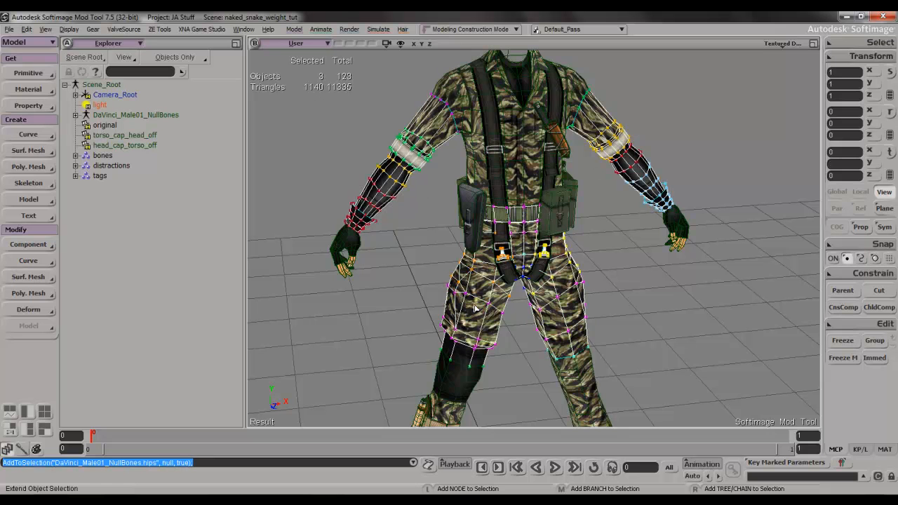
key("h")
- Select the torso mesh and add a polygon across the upper edge of the character's right armhole
key("s")
left_click_drag(495, 186, 488, 313)
scroll(488, 313, "up", 4)
key("s")
right_click_drag(488, 312, 497, 254)
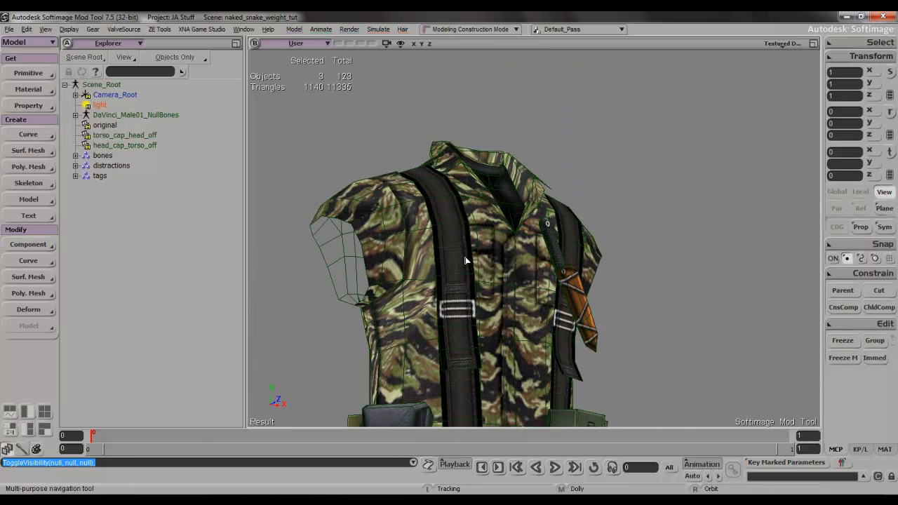
left_click(401, 256)
right_click_drag(401, 256, 471, 254)
key("s")
key("n")
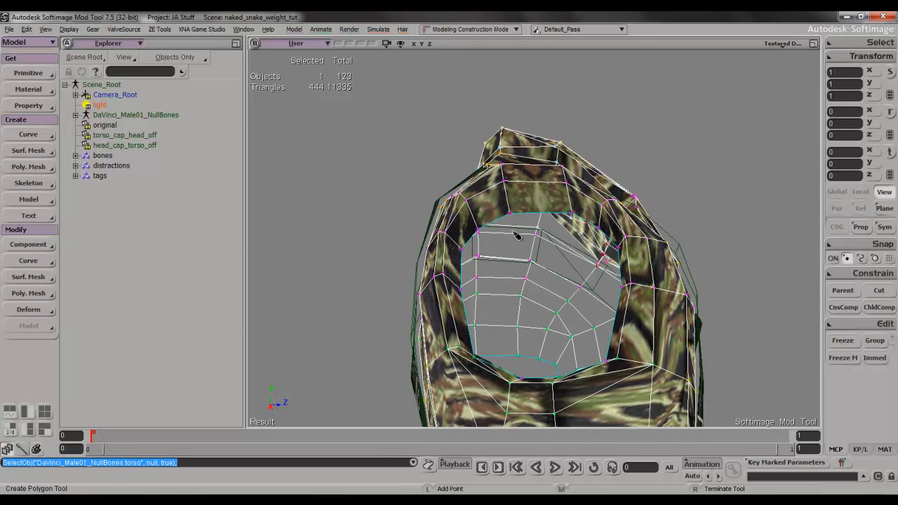
key("space")
left_click_drag(716, 145, 721, 177)
left_click(575, 212)
key("n")
left_click(500, 218)
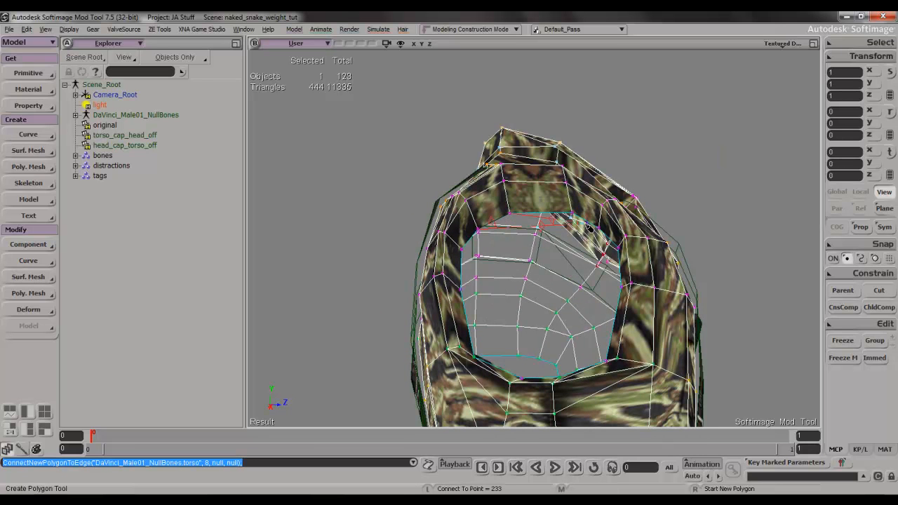
left_click(570, 216)
key("Escape")
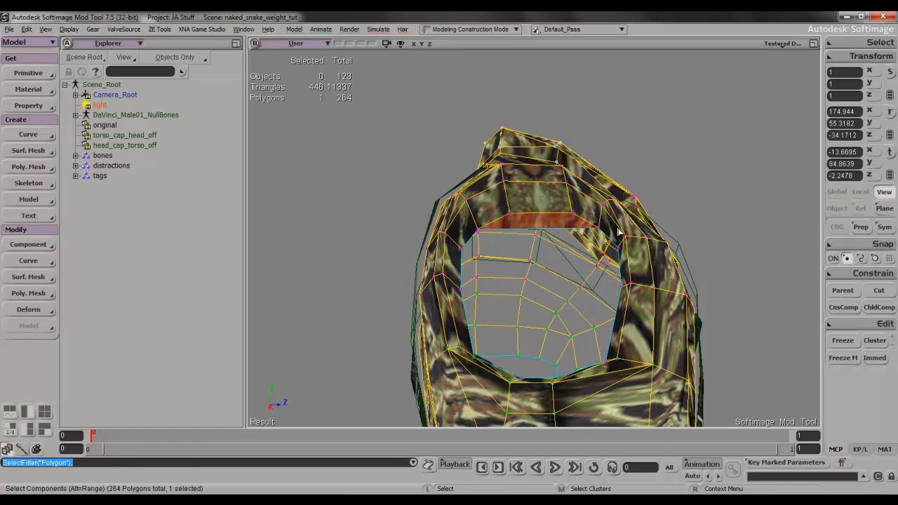
- Add a second polygon directly below the first one, spanning the right armhole from side to side
key("s")
right_click_drag(710, 219, 619, 244)
scroll(617, 246, "up", 3)
left_click_drag(618, 247, 627, 184)
scroll(588, 207, "down", 1)
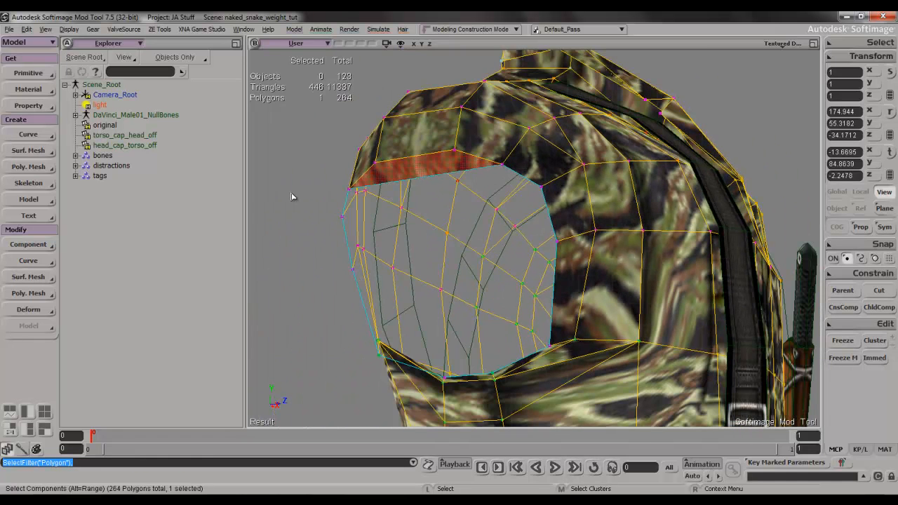
left_click(300, 218)
key("space")
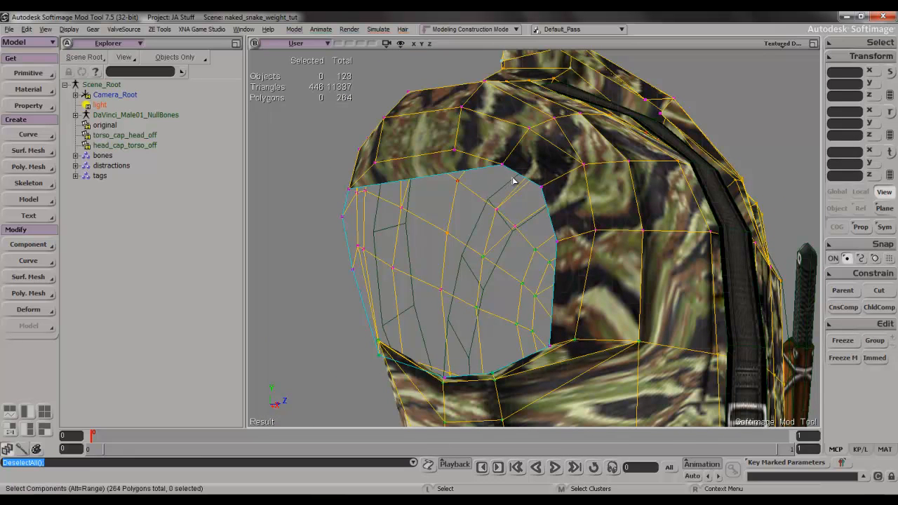
key("n")
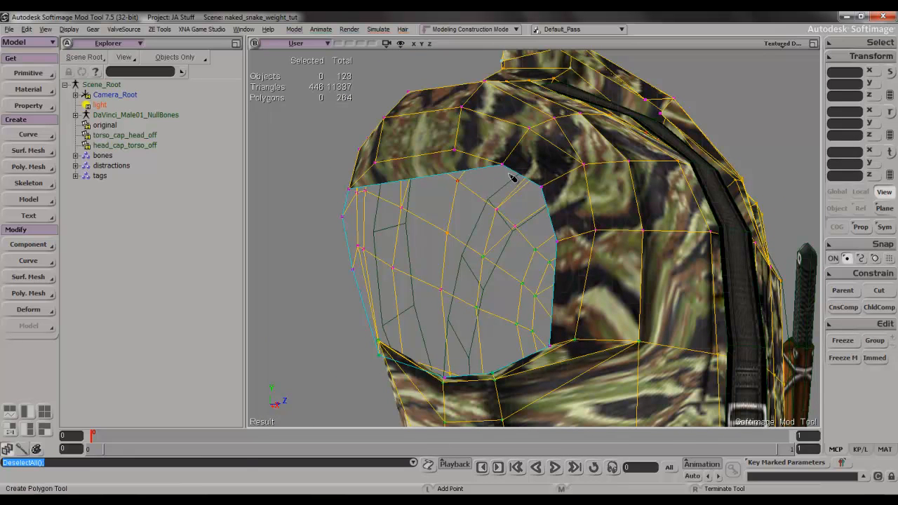
left_click(521, 178)
left_click(342, 216)
right_click(349, 251)
- Close the rest of the right armhole with three more polygons down to its lower edge
left_click(350, 250)
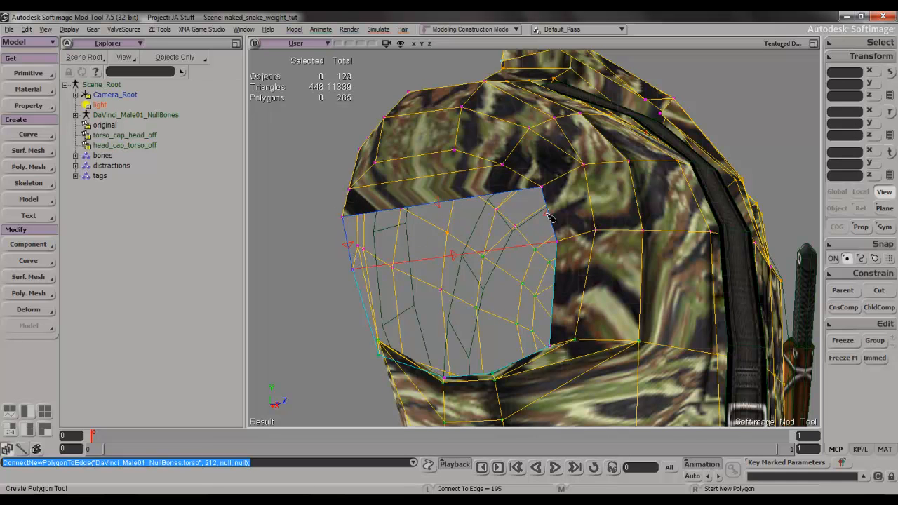
left_click(551, 219)
right_click(323, 277)
left_click(370, 319)
left_click(552, 300)
right_click(432, 340)
left_click(309, 361)
key("n")
left_click(514, 362)
left_click(417, 370)
key("Escape")
- Select only the five new armhole polygons and extract them from the torso as a separate mesh, deleting them from the original
left_click(327, 339)
mouse_move(430, 362)
left_mouse_down()
mouse_move(457, 365)
mouse_move(467, 267)
mouse_move(458, 159)
mouse_move(450, 164)
mouse_move(483, 147)
left_mouse_up()
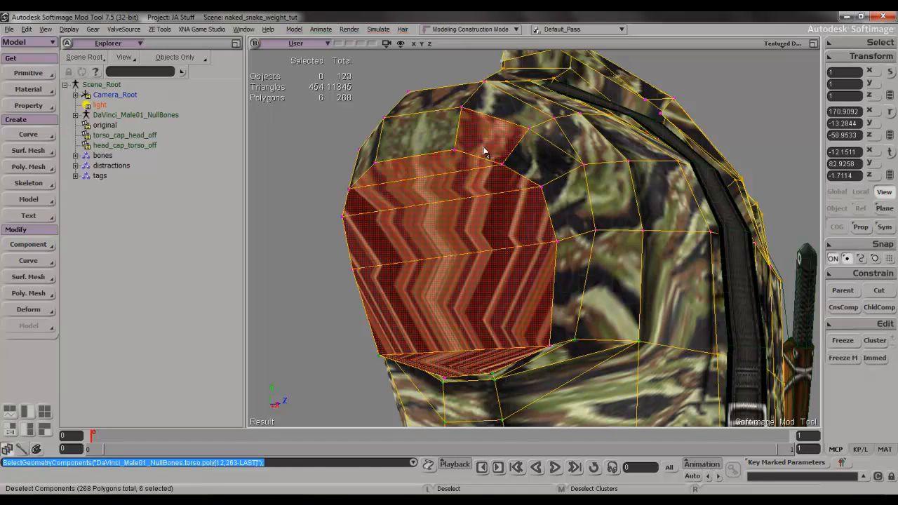
left_click(483, 145, "ctrl")
key("s")
right_click_drag(483, 217, 453, 239)
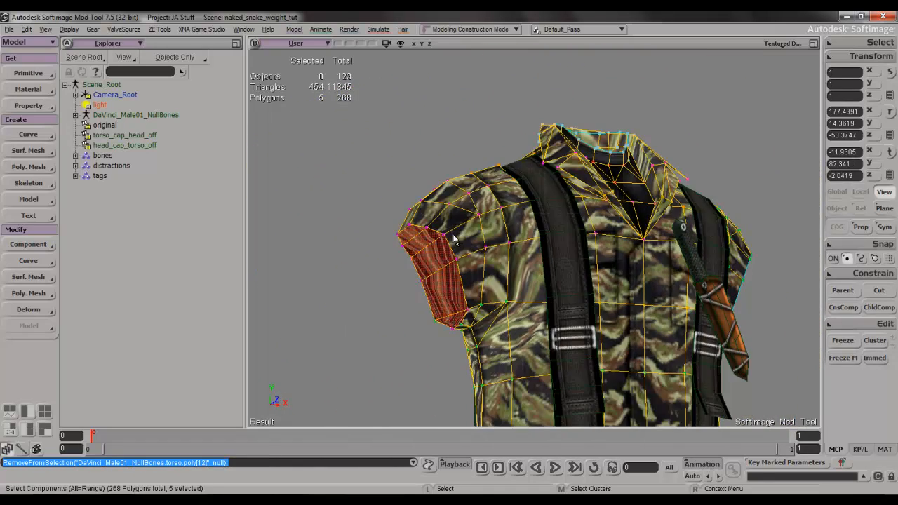
right_click(418, 254)
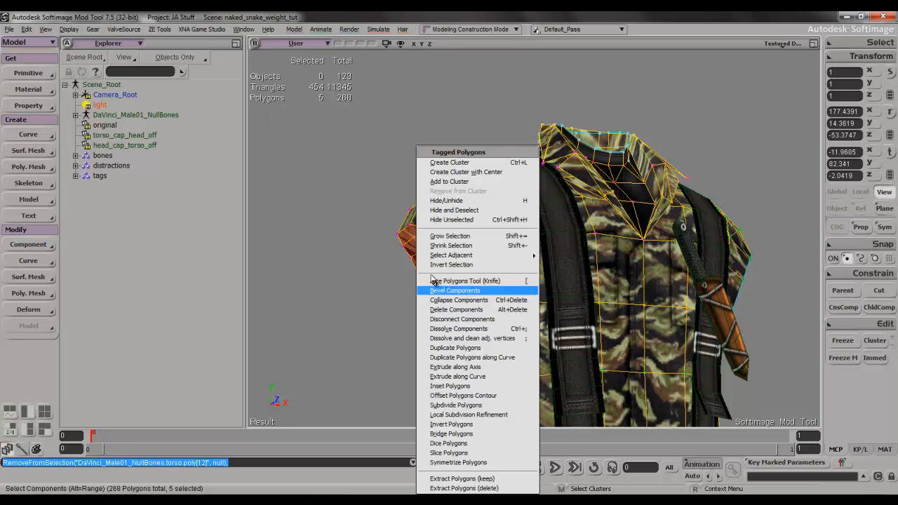
left_click(476, 489)
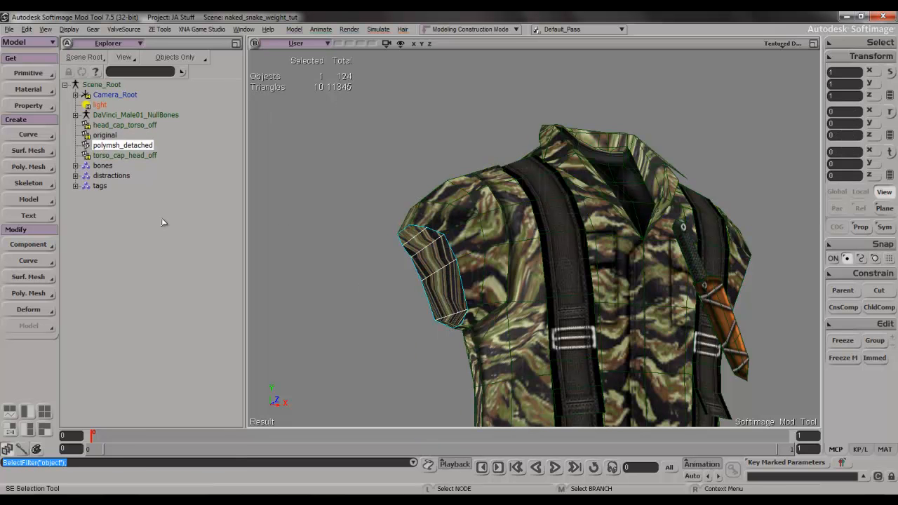
- Open the name of the newly extracted armhole cap mesh for editing
key("space")
key("F2")
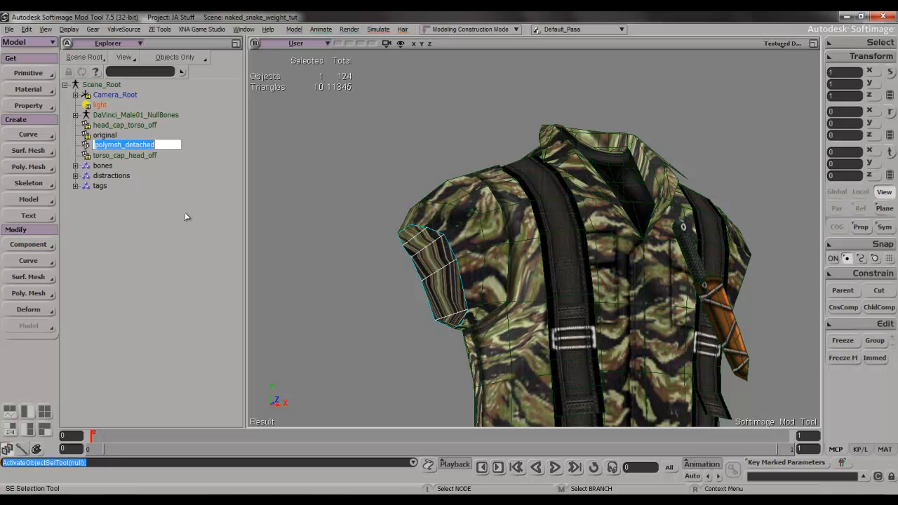
- Rename the detached shoulder mesh as torso_cap_r_arm_off
type("t")
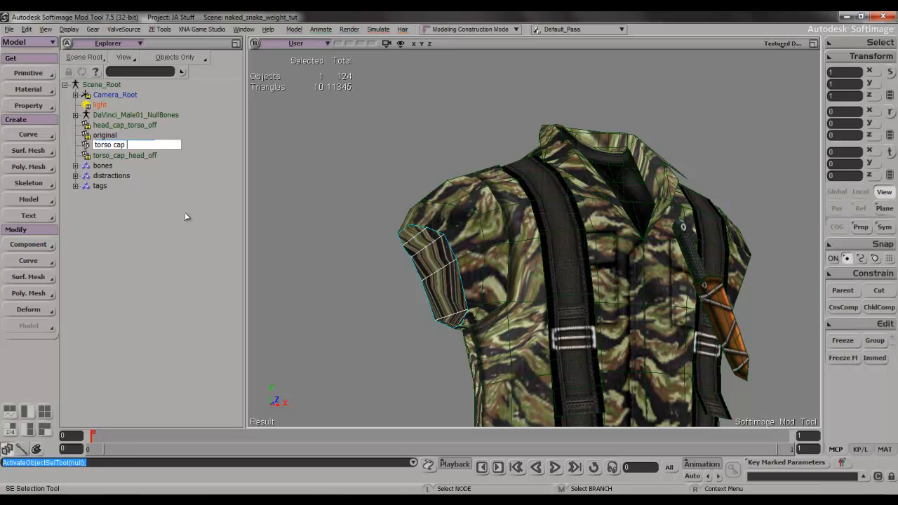
type("orso_cap_r_arm_off")
key("Return")
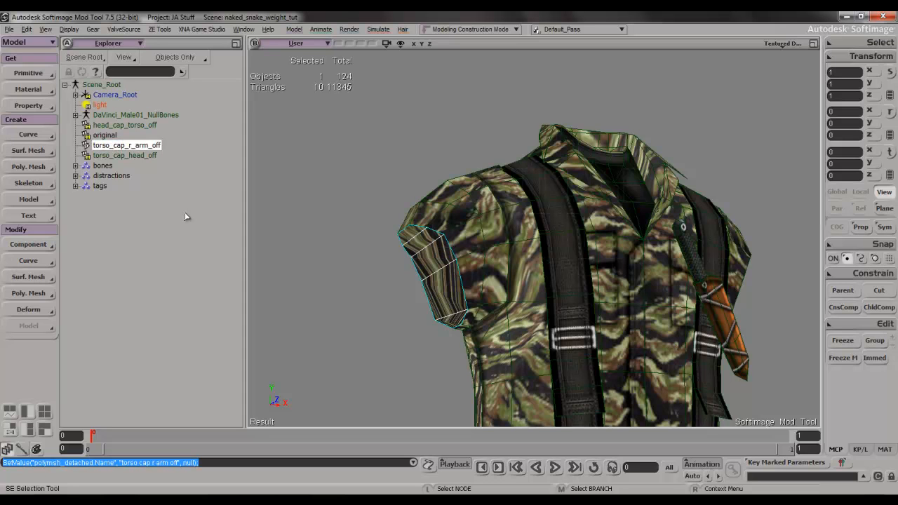
- Duplicate the right shoulder cap as r_arm_cap_torso_off and invert the copy's polygons
key("ctrl+d")
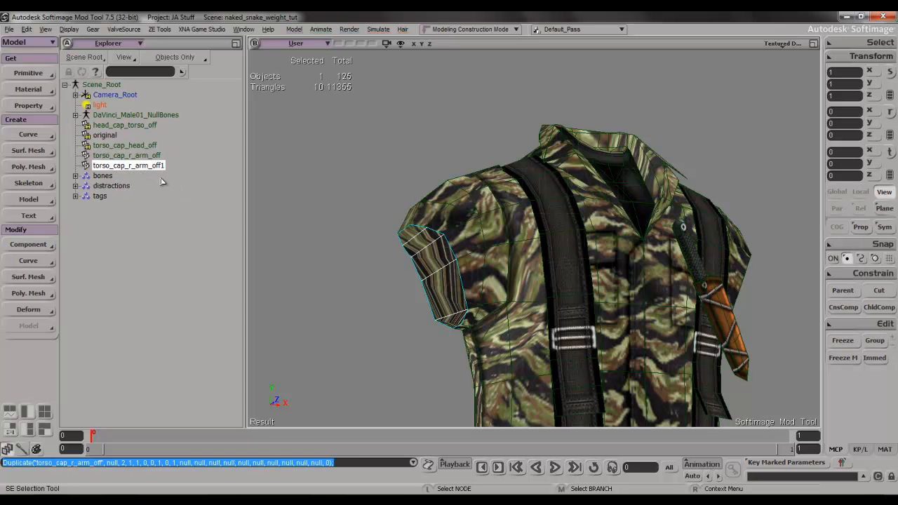
double_click(155, 173)
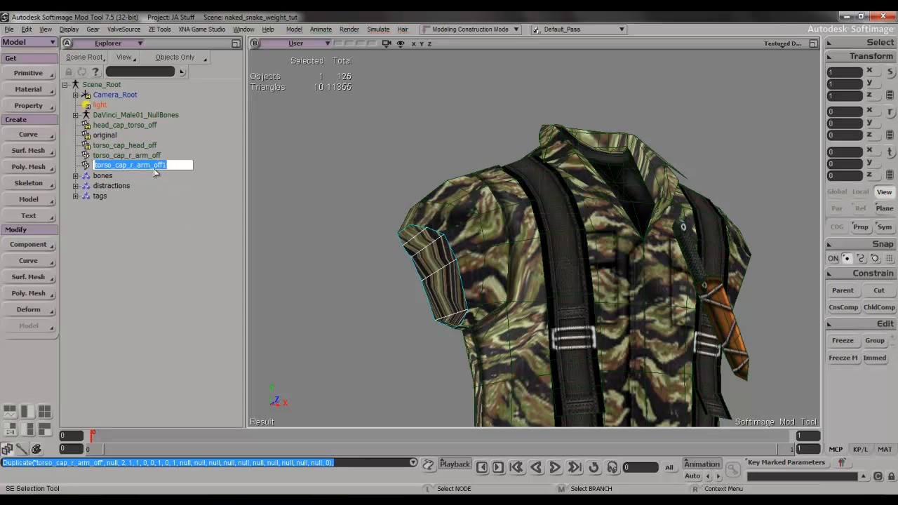
type("r_arm_cap_torso_off")
key("Return")
left_click(28, 293)
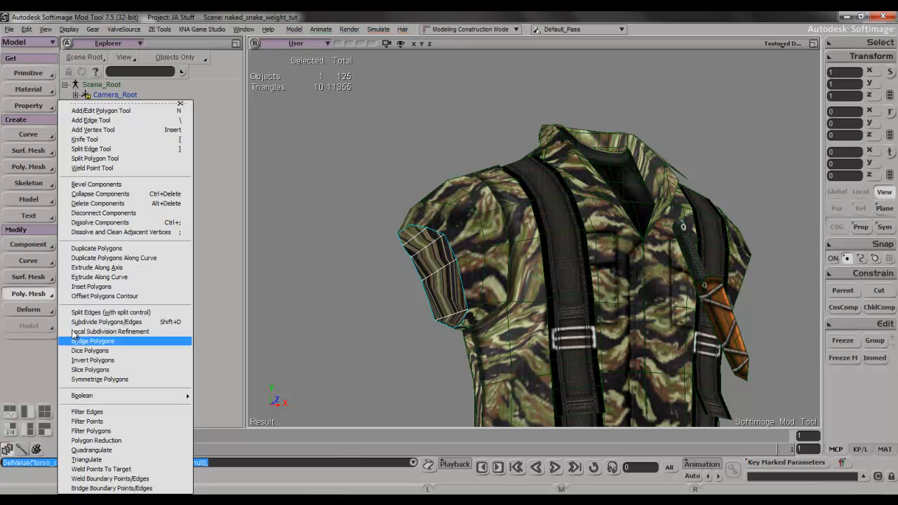
left_click(124, 361)
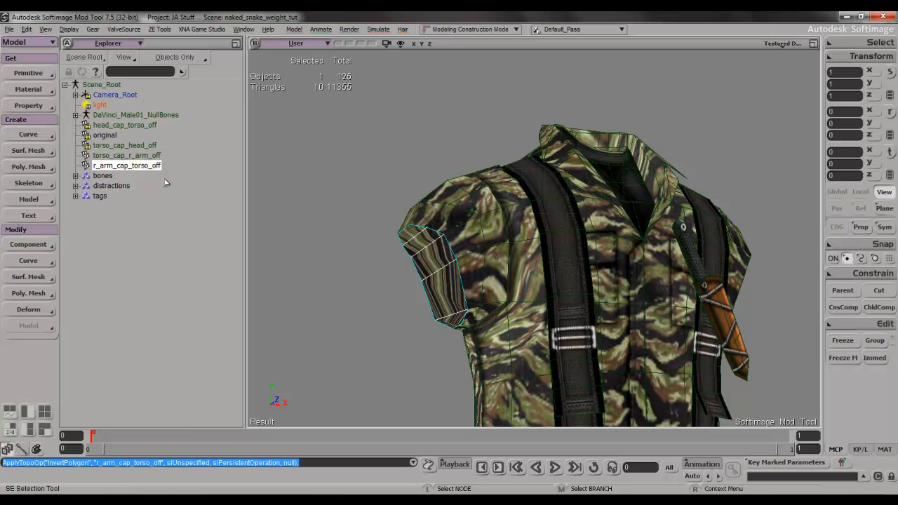
- Hide torso_cap_r_arm_off and r_arm_cap_torso_off to check the open right sleeve
left_click(133, 155)
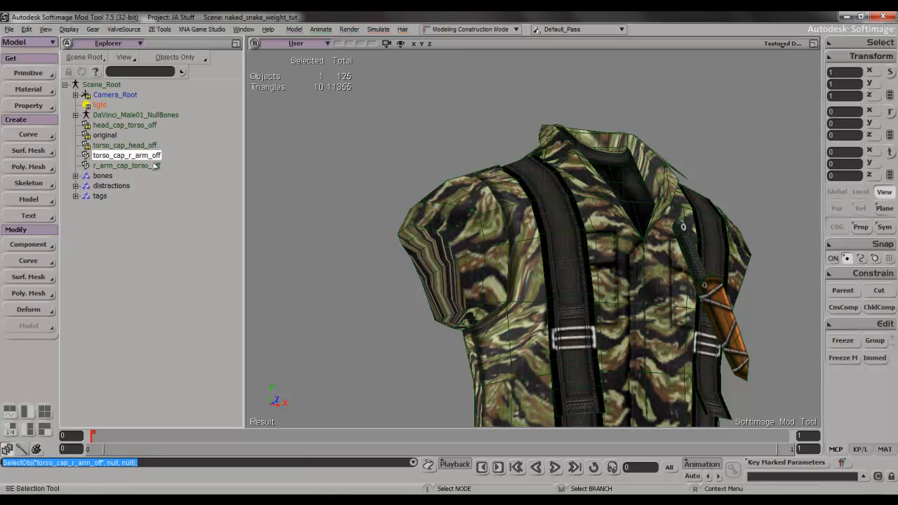
key("h")
key("s")
right_click_drag(425, 267, 443, 274)
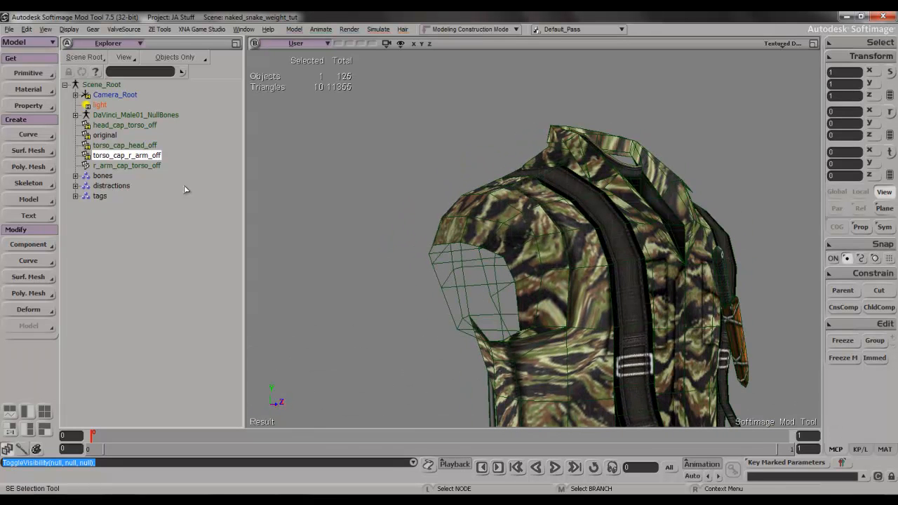
left_click(153, 166)
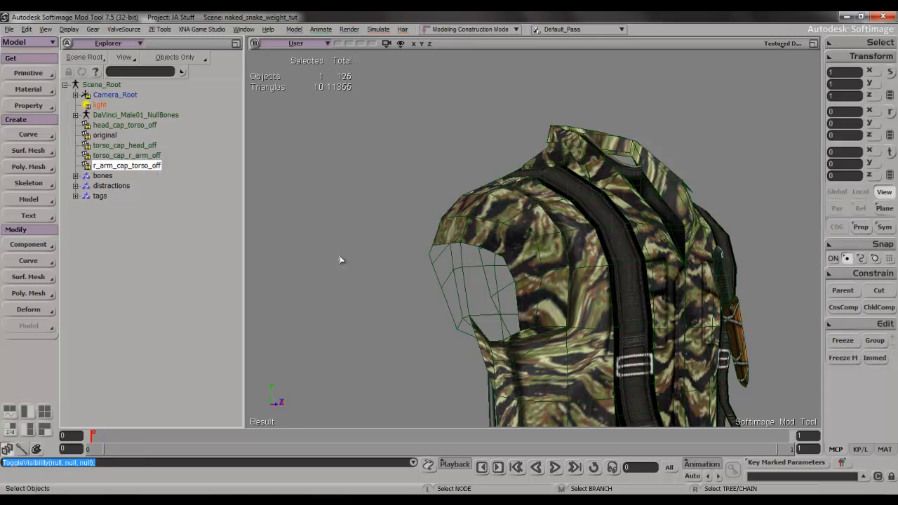
- Select both right shoulder caps and unhide them
left_click(155, 169)
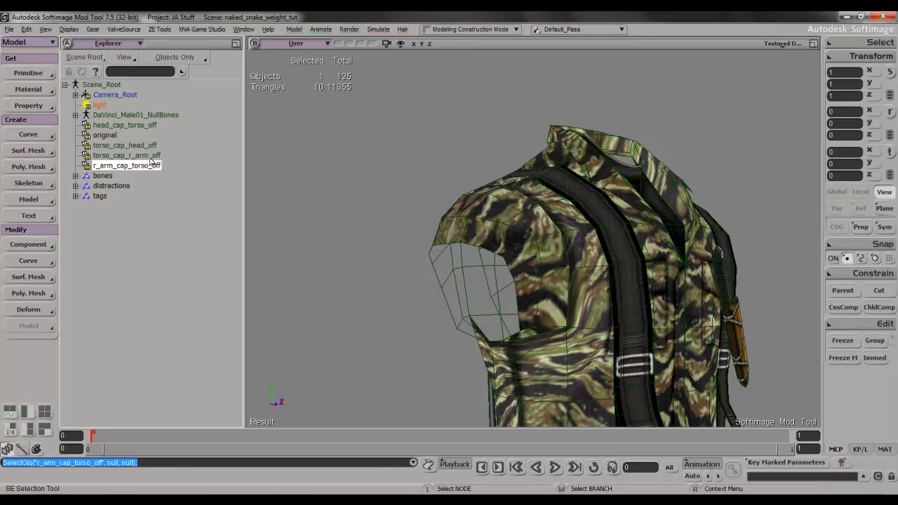
left_click(150, 157, "ctrl")
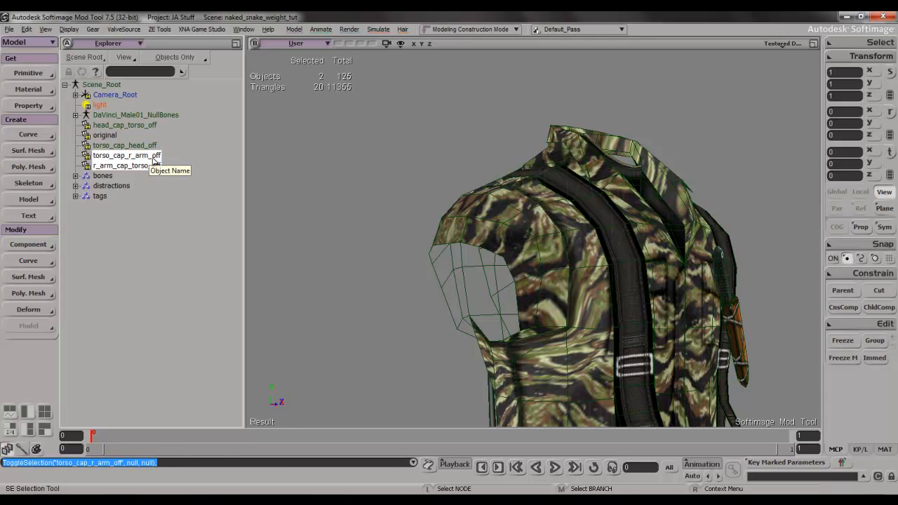
key("h")
key("s")
right_click_drag(477, 242, 517, 250)
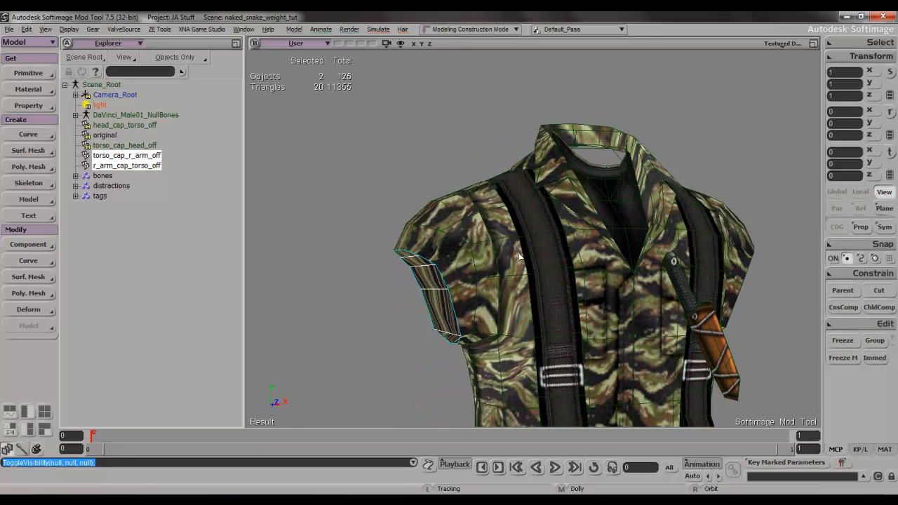
key("s")
right_click_drag(397, 285, 397, 272)
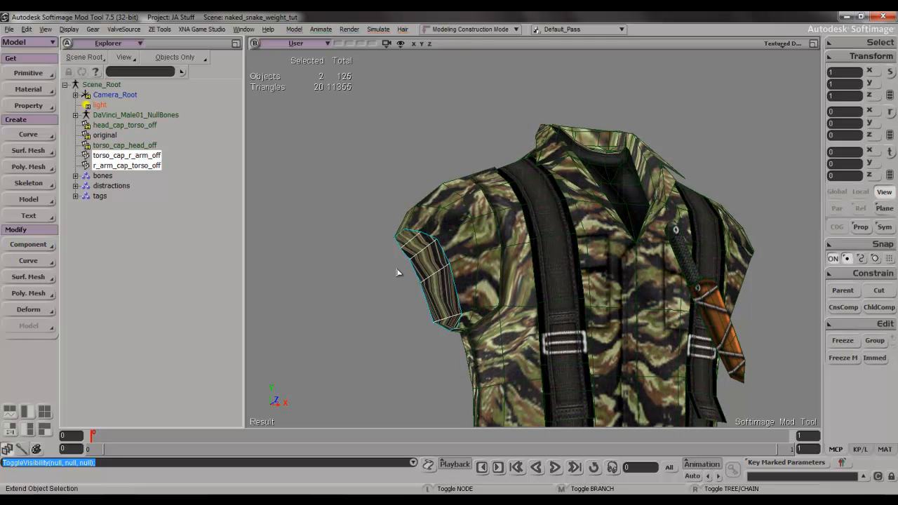
- Duplicate both right shoulder caps and mirror the copies onto the left shoulder with an X scale of -1
key("ctrl+d")
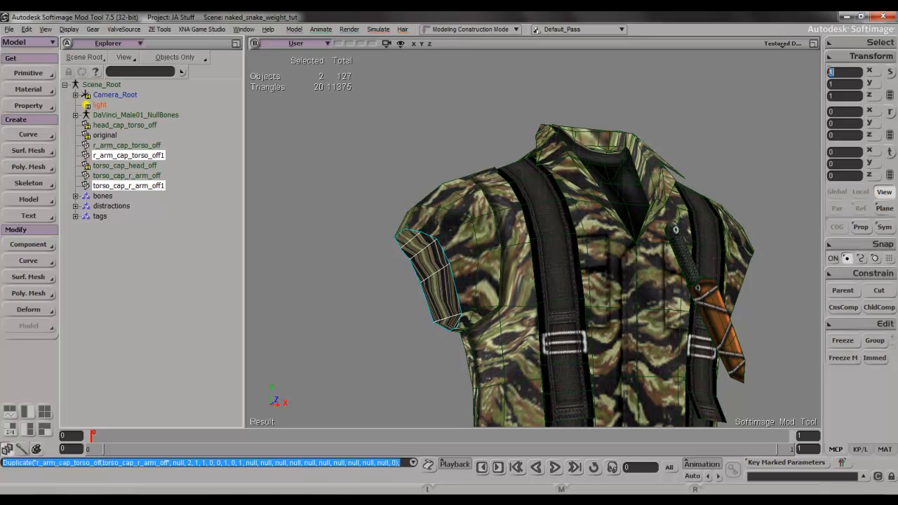
type("-0.1")
key("Return")
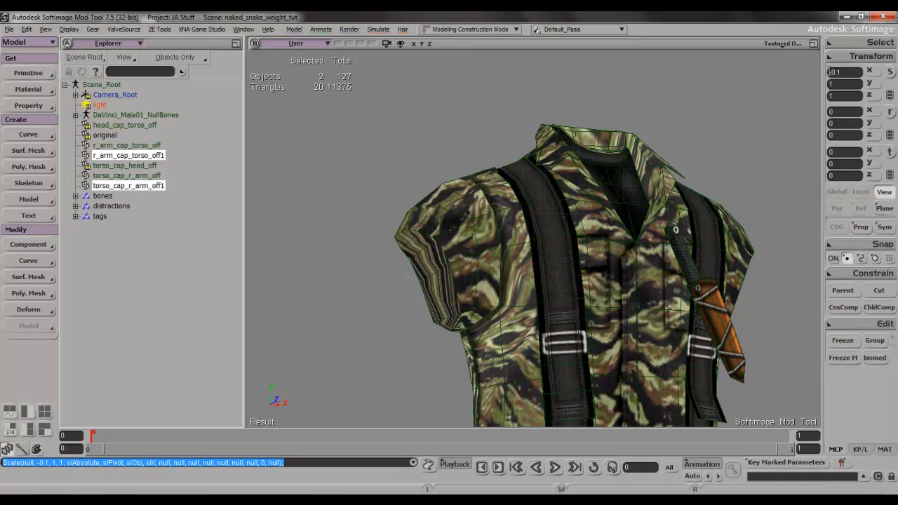
left_click(844, 72)
type("-1")
key("Return")
key("s")
right_click_drag(754, 176, 665, 173)
middle_click_drag(665, 172, 669, 195)
right_click_drag(669, 195, 376, 131)
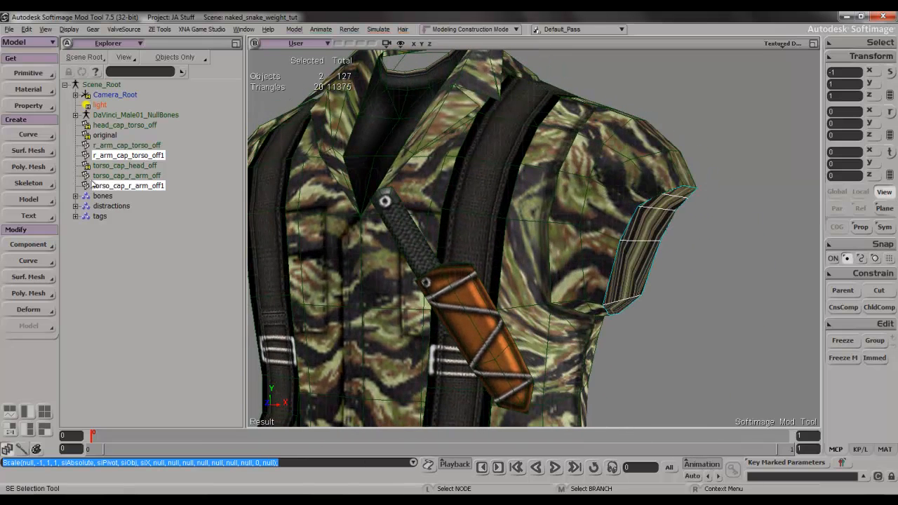
- Rename the mirrored arm-side cap as l_arm_cap_torso_off
left_click(121, 155)
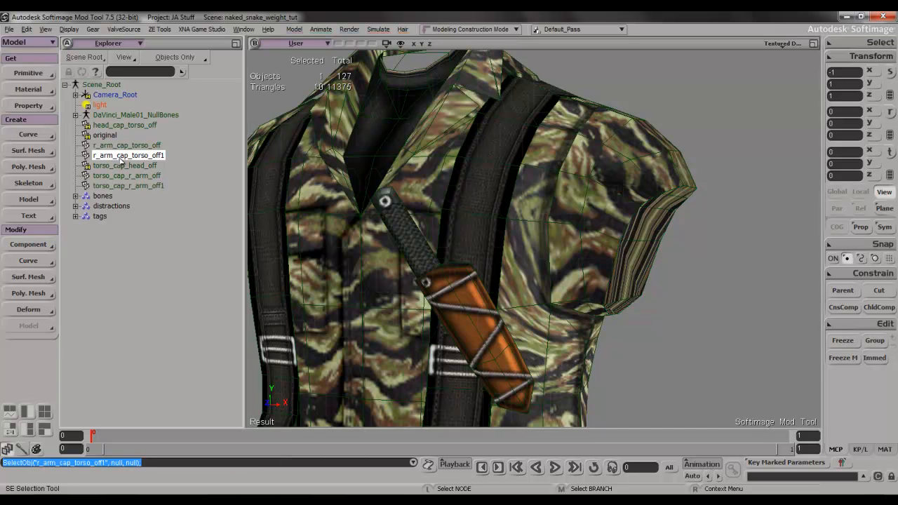
double_click(119, 157)
left_click(98, 158)
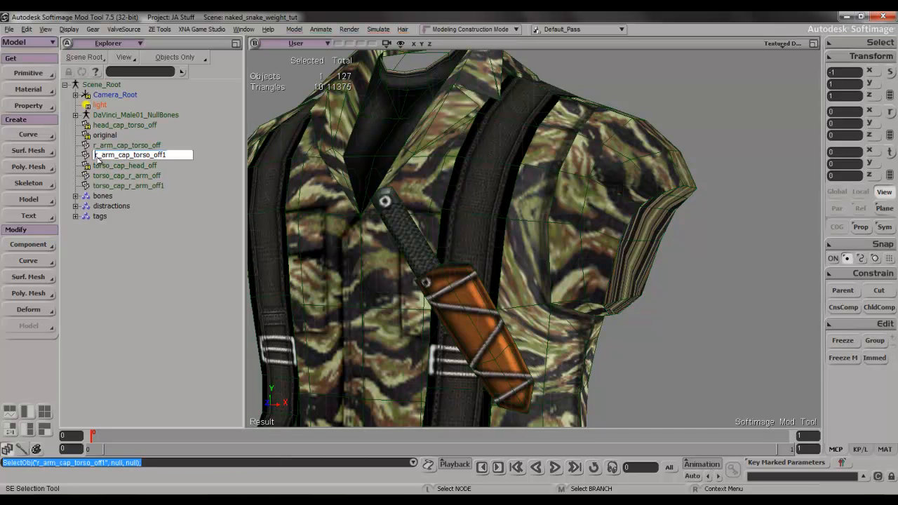
type("l")
key("Return")
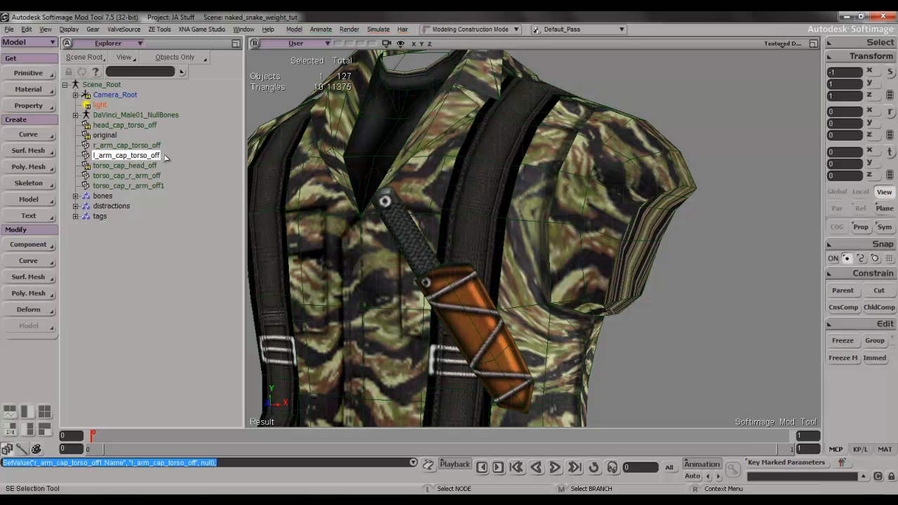
- Rename the mirrored torso-side cap as torso_cap_l_arm_off
left_click(134, 186)
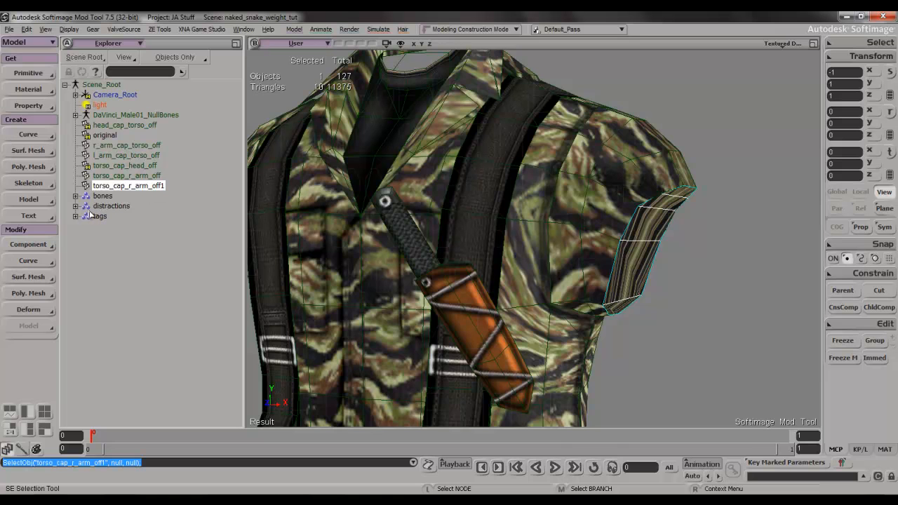
double_click(128, 186)
left_click(132, 186)
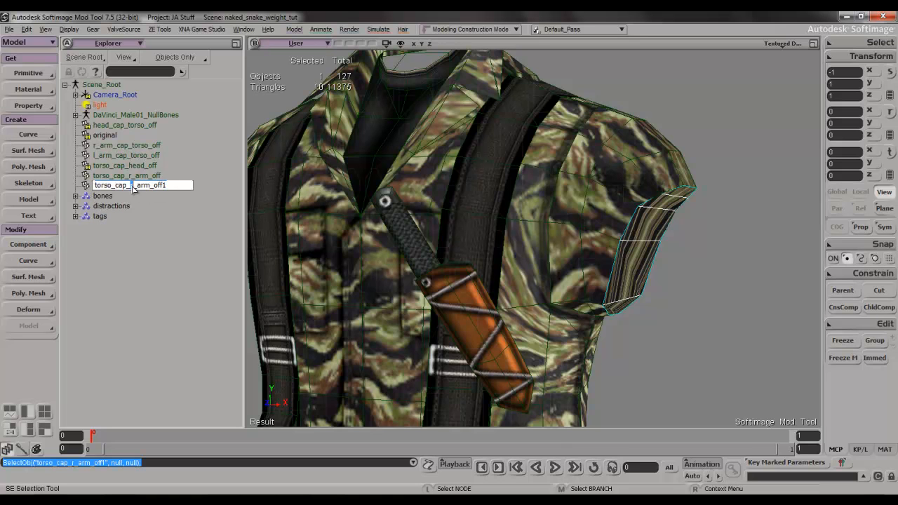
type("l")
key("Return")
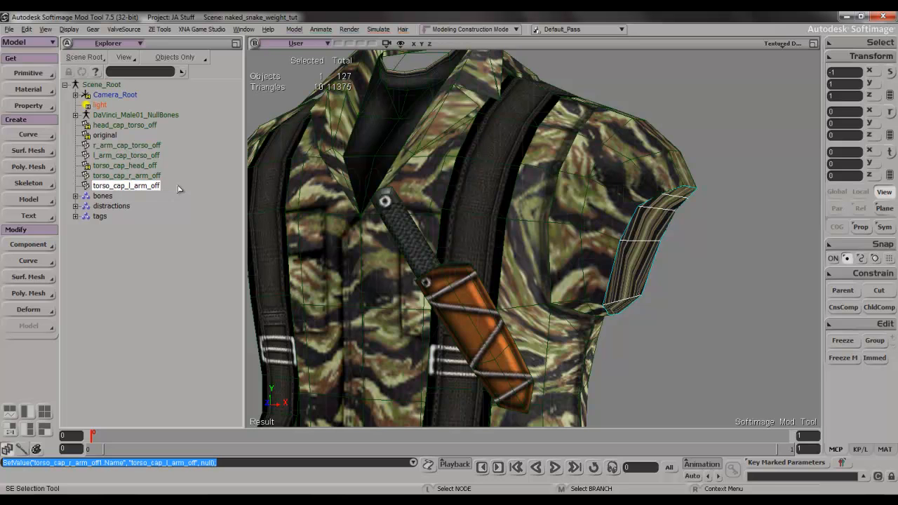
- Hide all four left and right arm and torso caps
left_click(126, 176, "ctrl")
left_click(126, 155, "ctrl")
left_click(126, 146, "ctrl")
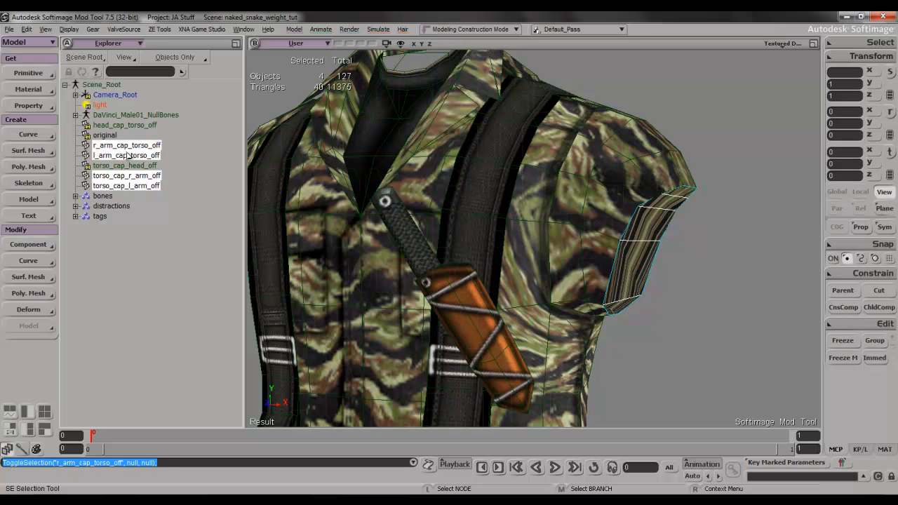
key("h")
- Select the right hand mesh, r_hand, with its open wrist in view
scroll(579, 222, "down", 6)
key("s")
left_click_drag(577, 280, 555, 197)
right_click_drag(555, 197, 564, 223)
left_click_drag(505, 246, 611, 222)
right_click_drag(611, 222, 551, 149)
scroll(597, 243, "up", 4)
key("s")
left_click(559, 258)
key("s")
key("f")
key("s")
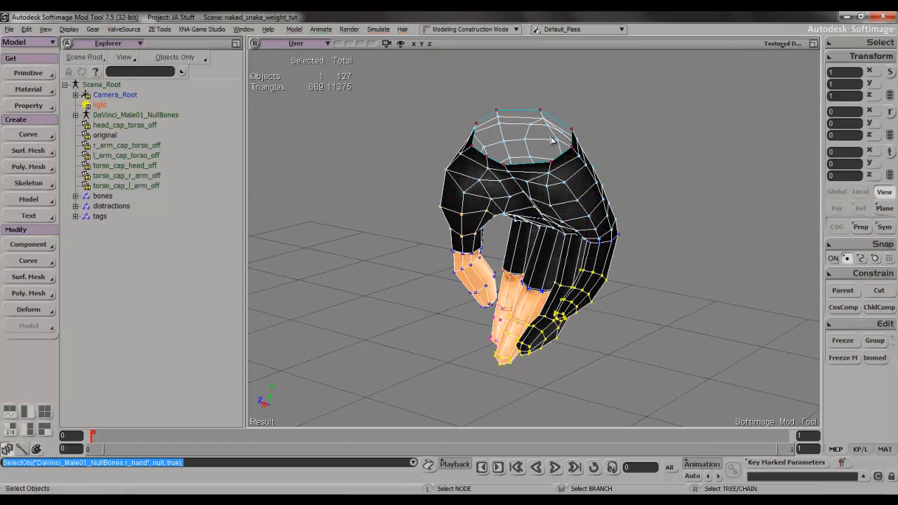
- Fill the right hand's open wrist with four new polygons built across its border edges
key("n")
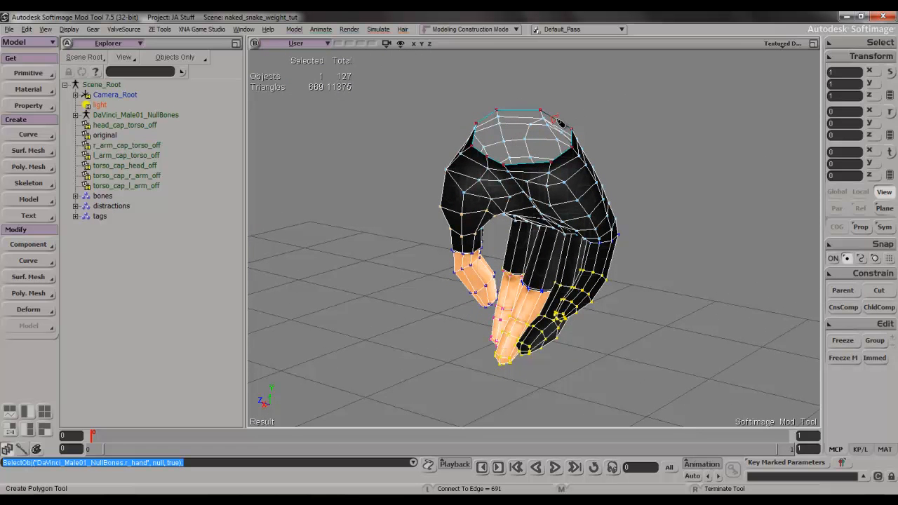
left_click(554, 132)
left_click(530, 165)
key("Escape")
left_click(614, 154)
key("n")
left_click(569, 151)
left_click(562, 146)
key("Escape")
left_click(624, 127)
key("n")
left_click(525, 111)
left_click(493, 160)
key("Escape")
left_click_drag(433, 97, 427, 125)
key("n")
left_click(486, 120)
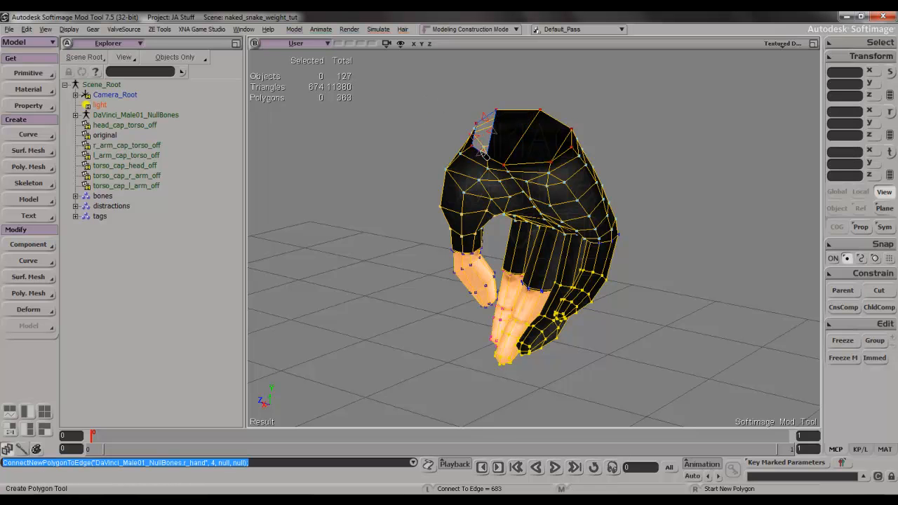
key("Escape")
left_click(421, 114)
- Extract the four wrist cap polygons into a separate mesh, deleting them from the hand
left_click_drag(484, 135, 560, 151)
right_click(560, 151)
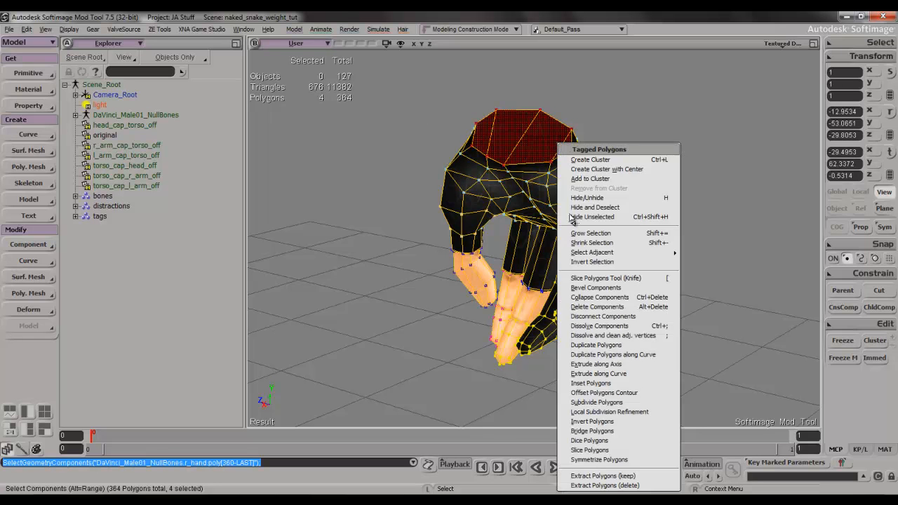
left_click(605, 485)
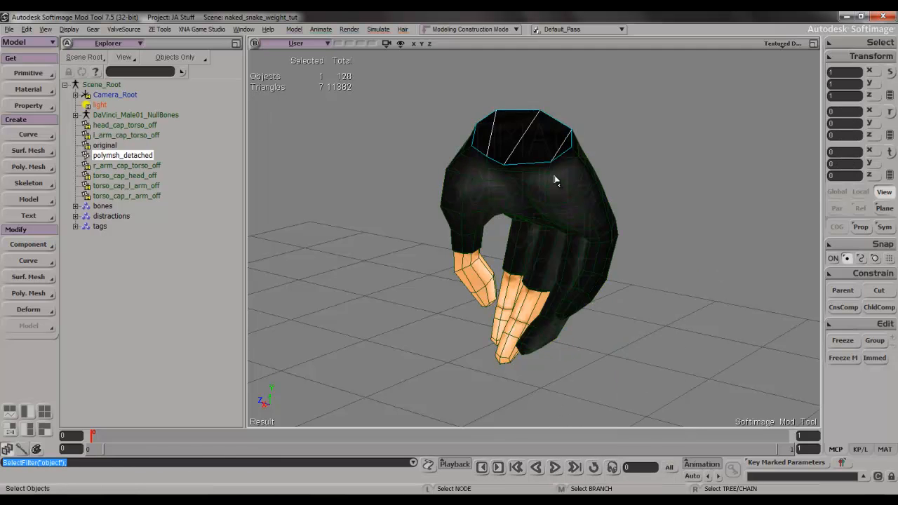
- Rename the extracted wrist cap as r_hand_cap_r_arm_off
key("space")
key("F2")
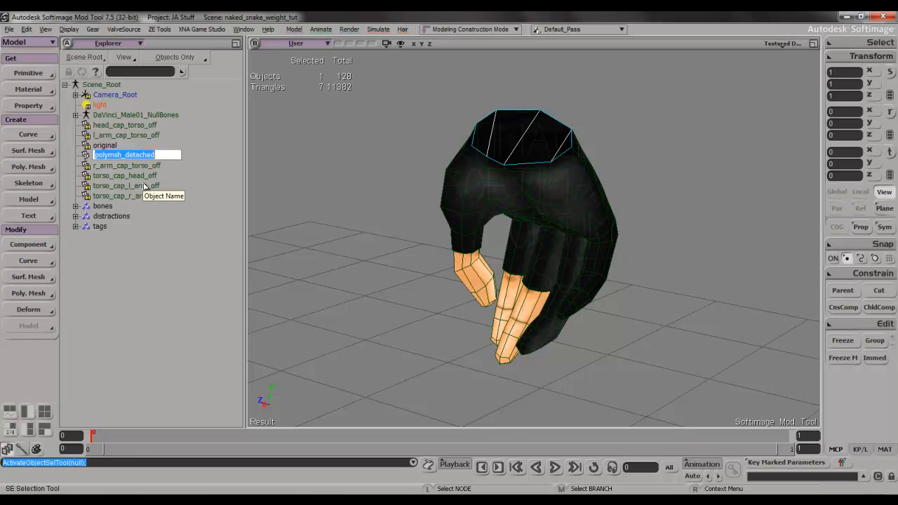
type("r hand c")
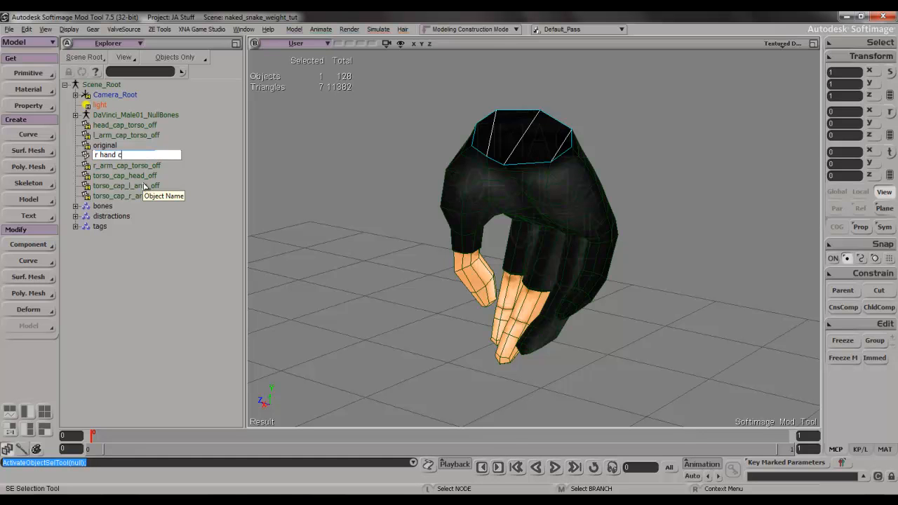
type("_hand_cap_r_arm_off")
key("Return")
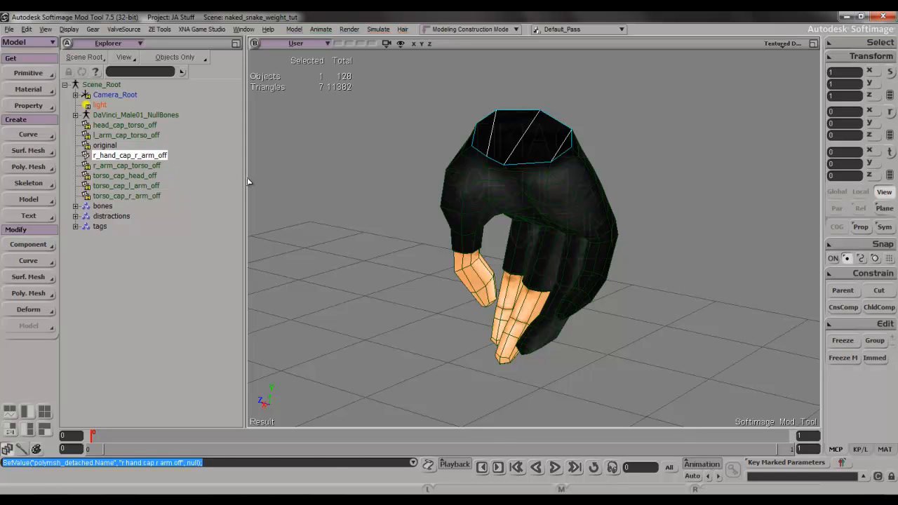
- Duplicate the wrist cap and rename the copy as r_arm_cap_r_hand_off
key("ctrl+d")
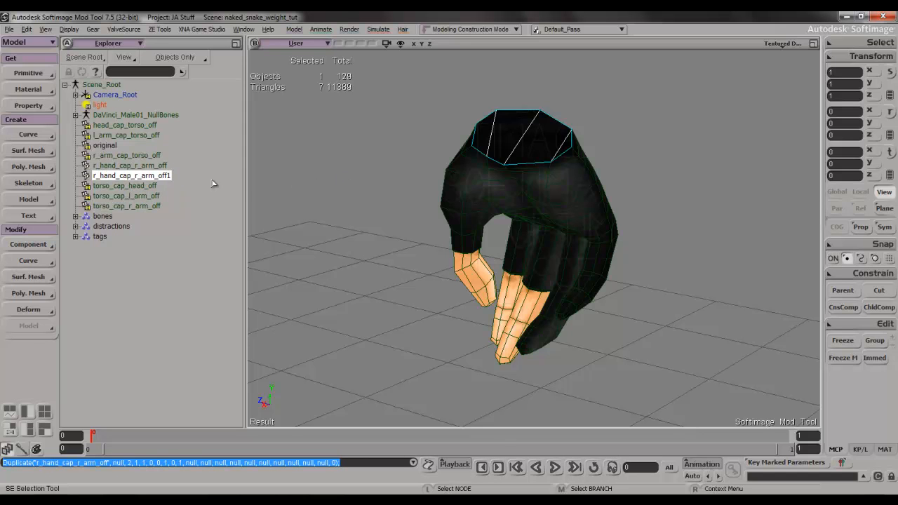
double_click(154, 180)
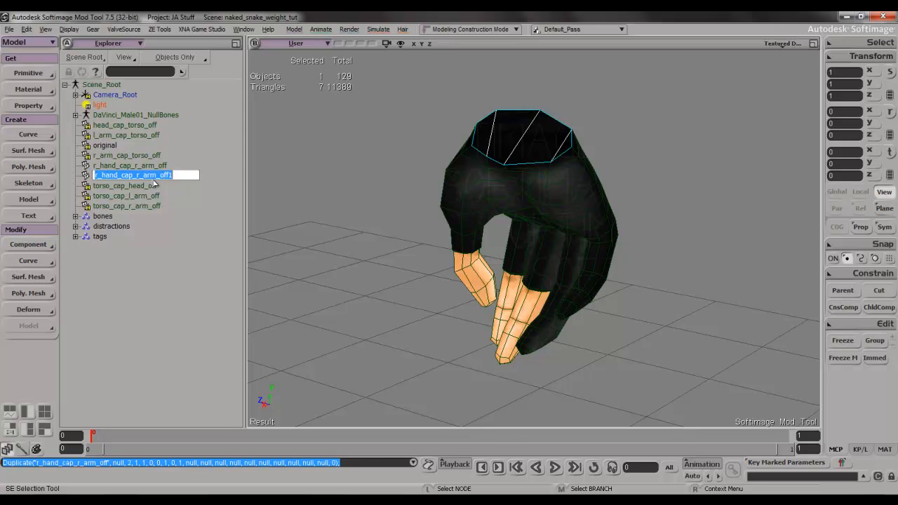
type("r")
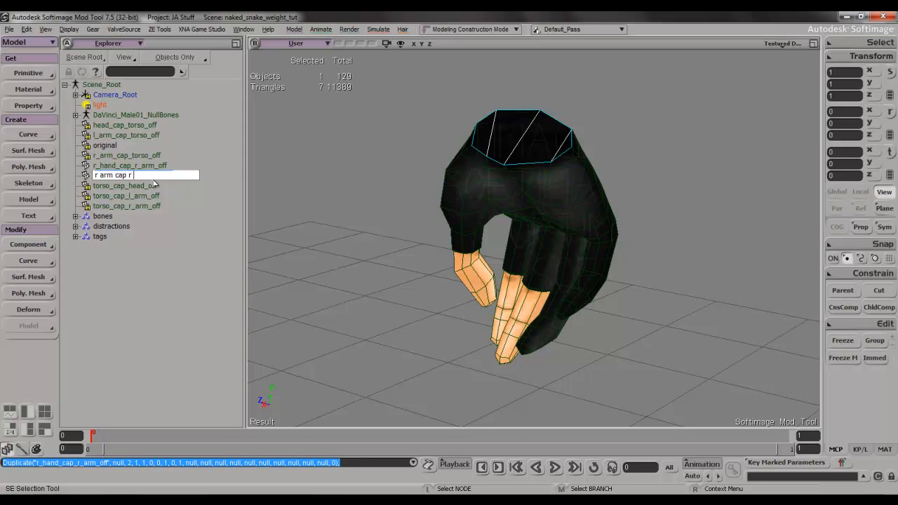
type("_arm_cap_r_hand_off")
key("Return")
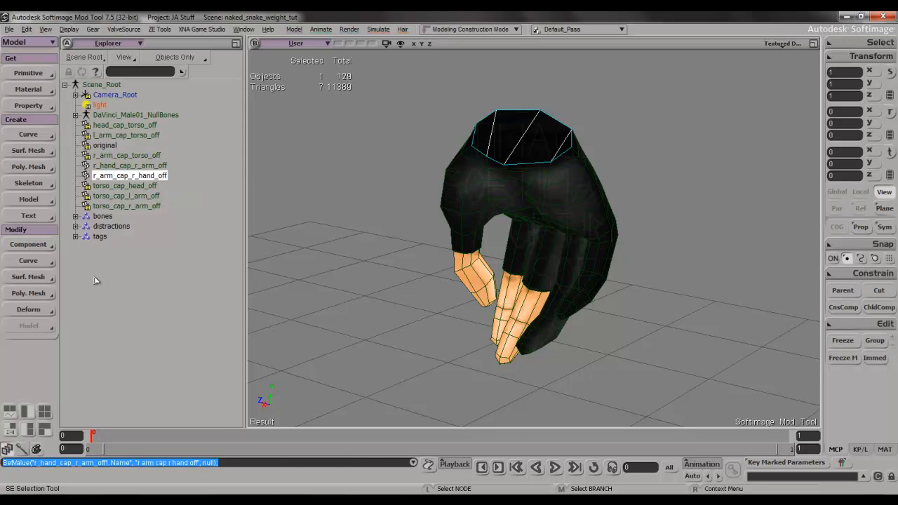
left_click(45, 293)
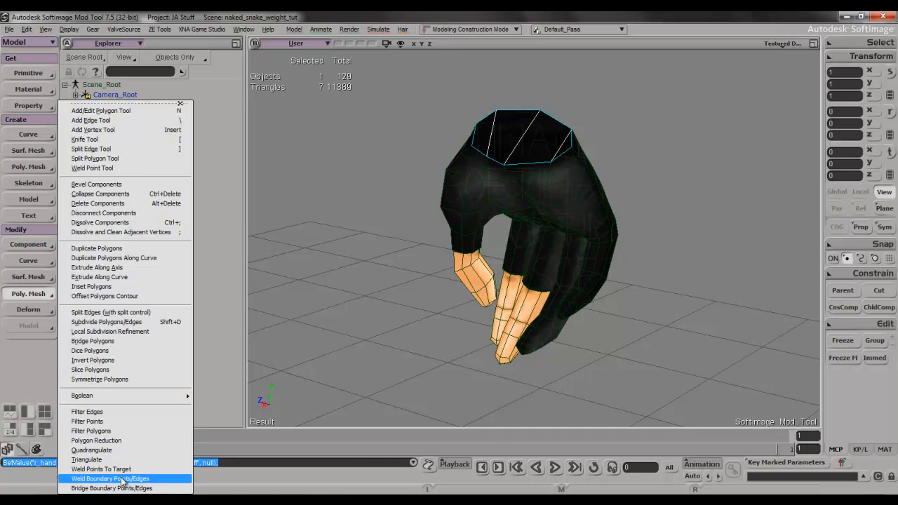
left_click(128, 379)
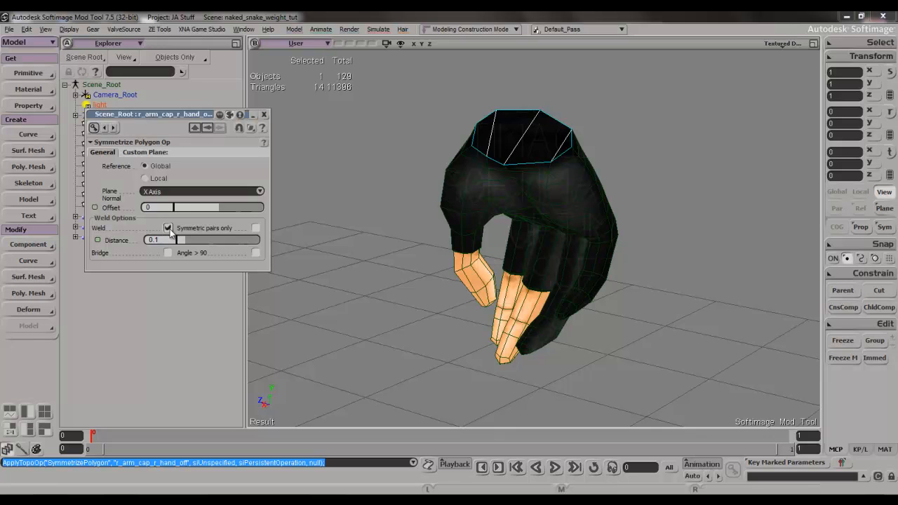
left_click(261, 115)
key("ctrl+z")
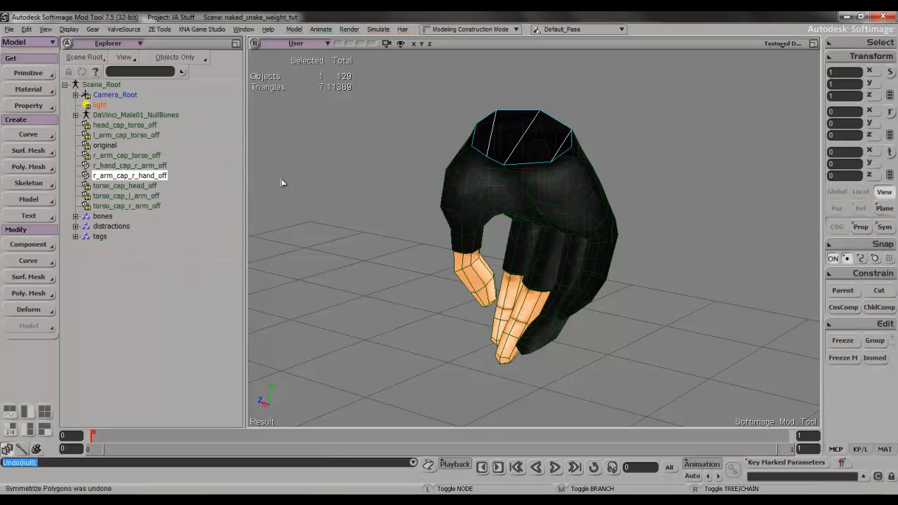
- Invert the polygons of r_arm_cap_r_hand_off so the cap faces the opposite direction
left_click(26, 276)
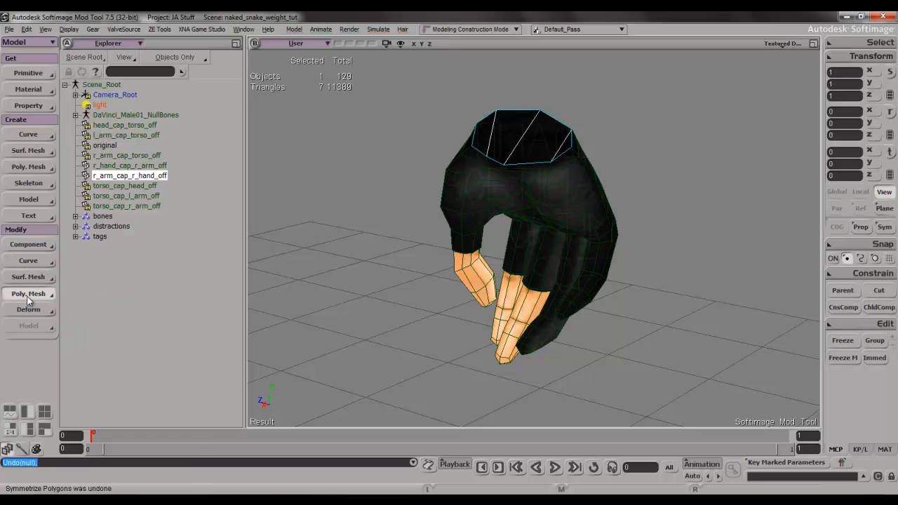
left_click(30, 293)
left_click(92, 361)
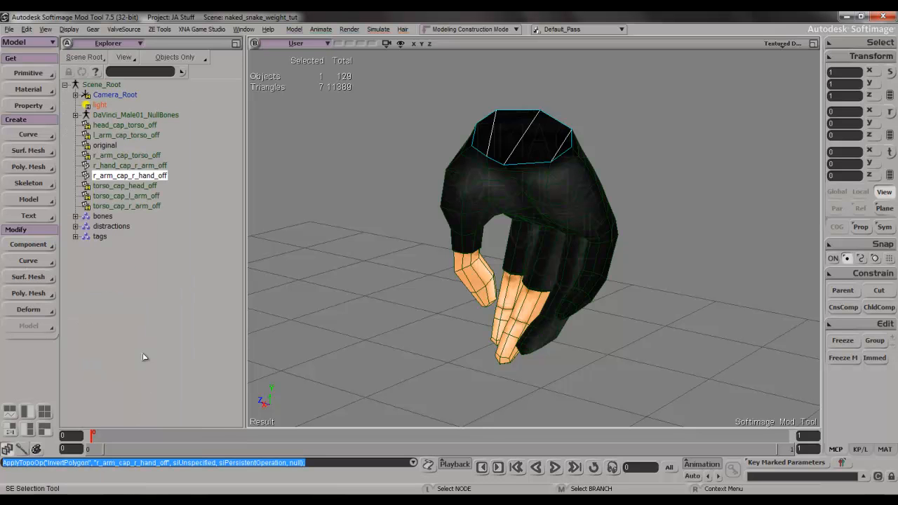
- Check the right wrist caps by toggling the visibility of r_hand_cap_r_arm_off and r_arm_cap_r_hand_off, leaving both selected and shown
left_click(137, 166)
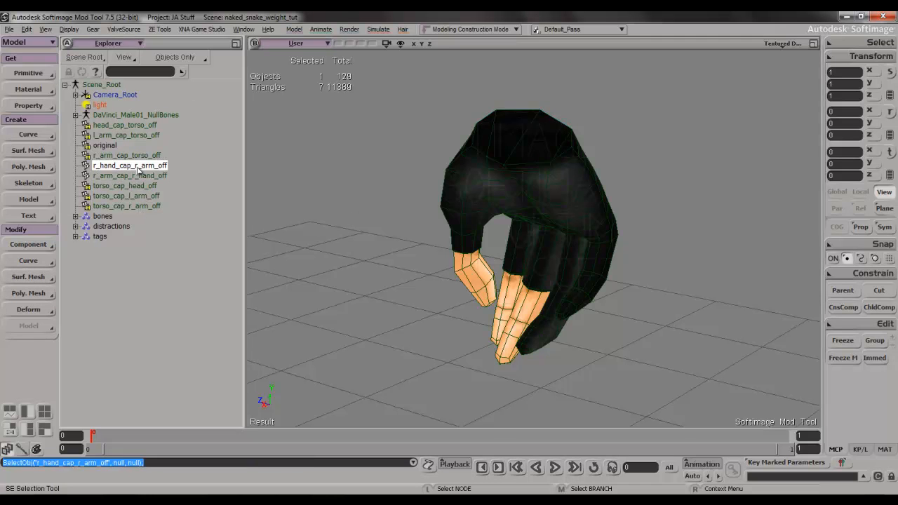
key("h")
left_click_drag(411, 165, 387, 181)
left_click(109, 176)
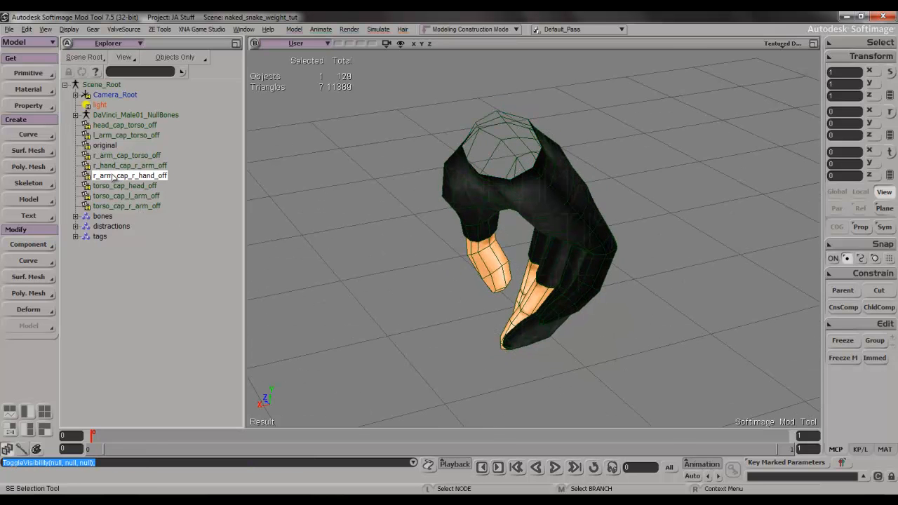
left_click(110, 169, "ctrl")
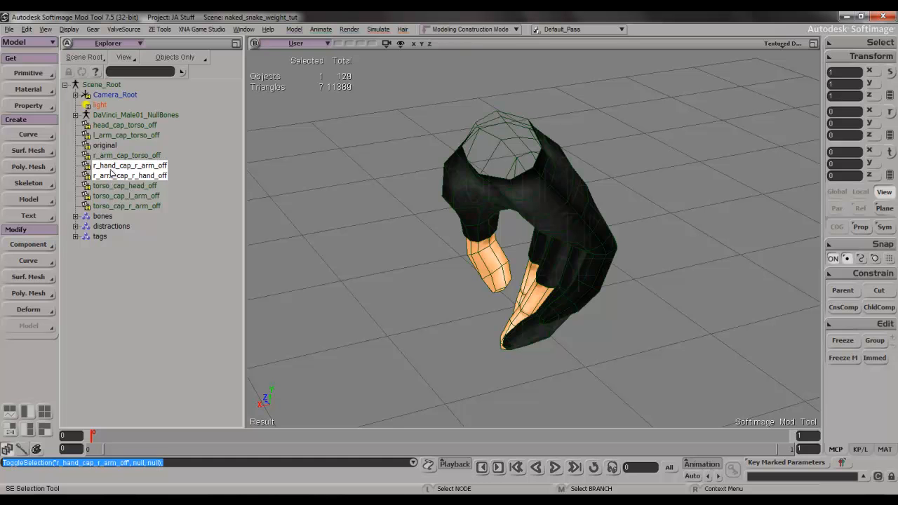
key("h")
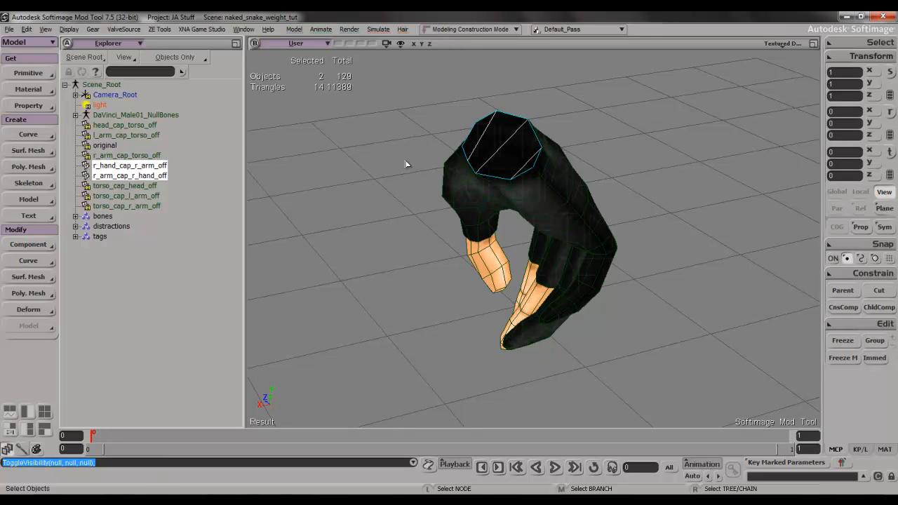
- Duplicate both right wrist caps and mirror the copies to the left hand with an X scale of -1
left_click(882, 327)
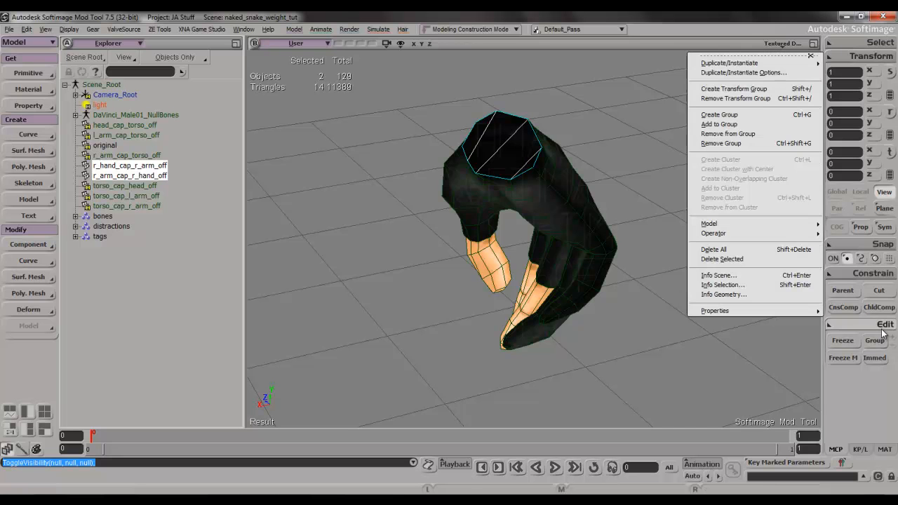
mouse_move(730, 62)
left_click(547, 78)
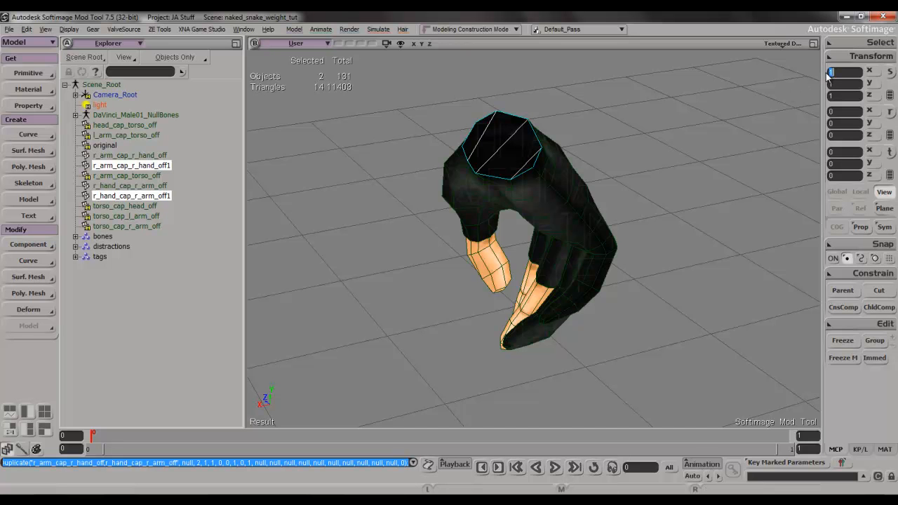
key("Return")
scroll(457, 217, "down", 4)
key("s")
right_click_drag(457, 217, 587, 266)
scroll(466, 230, "up", 5)
key("space")
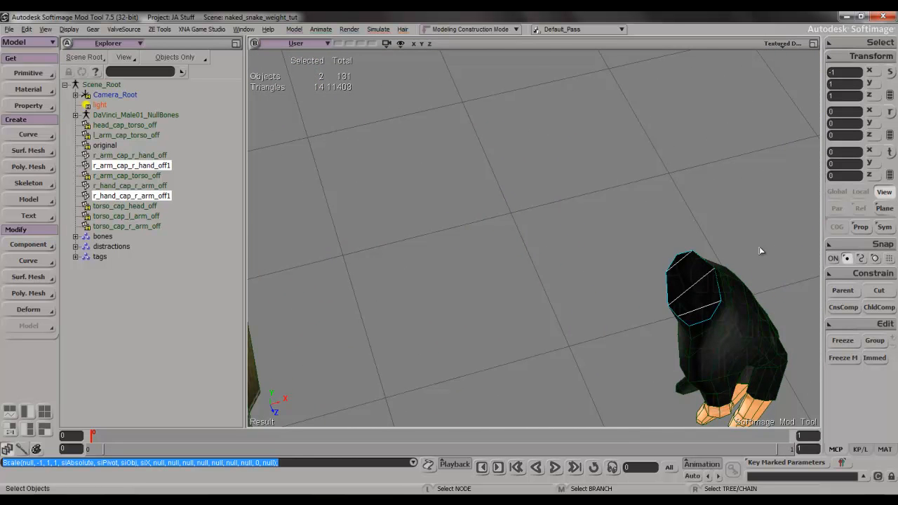
- Freeze the two mirrored wrist caps, reset their scaling, and freeze them again
left_click(843, 341)
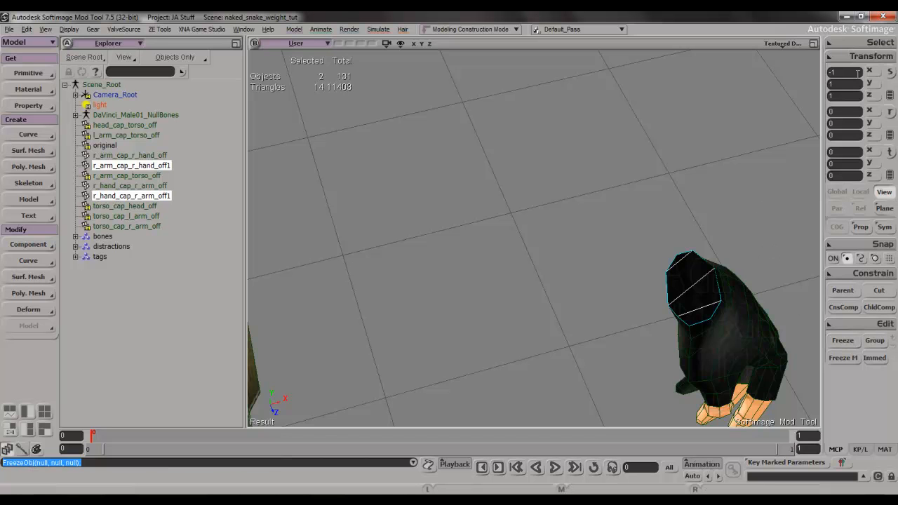
left_click(867, 58)
left_click(782, 126)
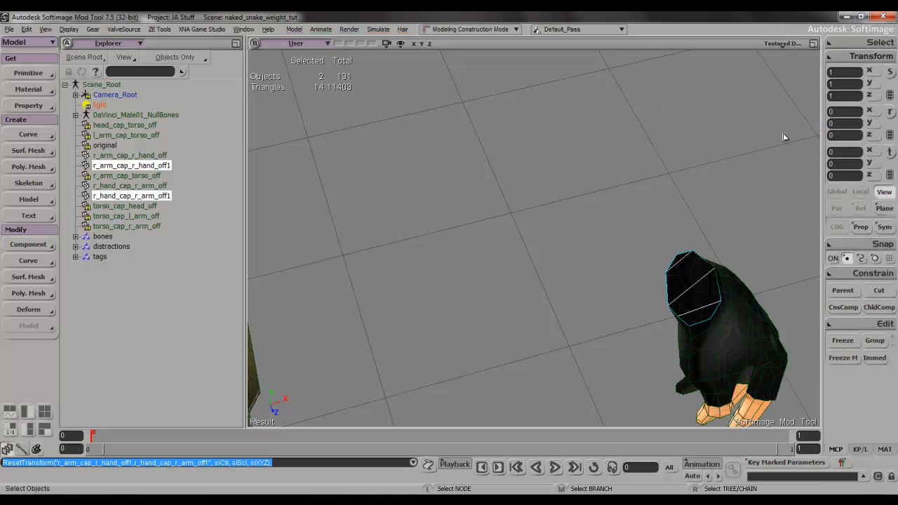
left_click(843, 340)
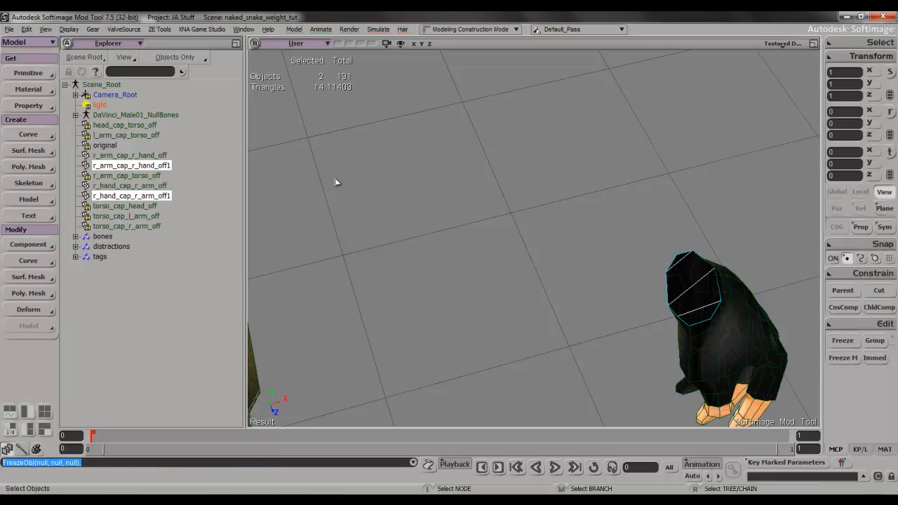
- Reset all transforms and freeze every mesh from head_cap_torso_off through torso_cap_r_arm_off
left_click(140, 126)
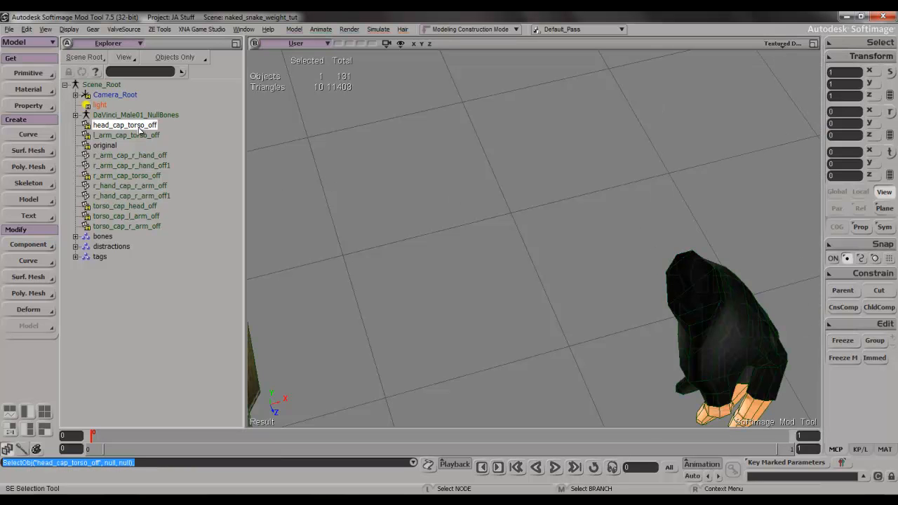
left_click(146, 226, "shift")
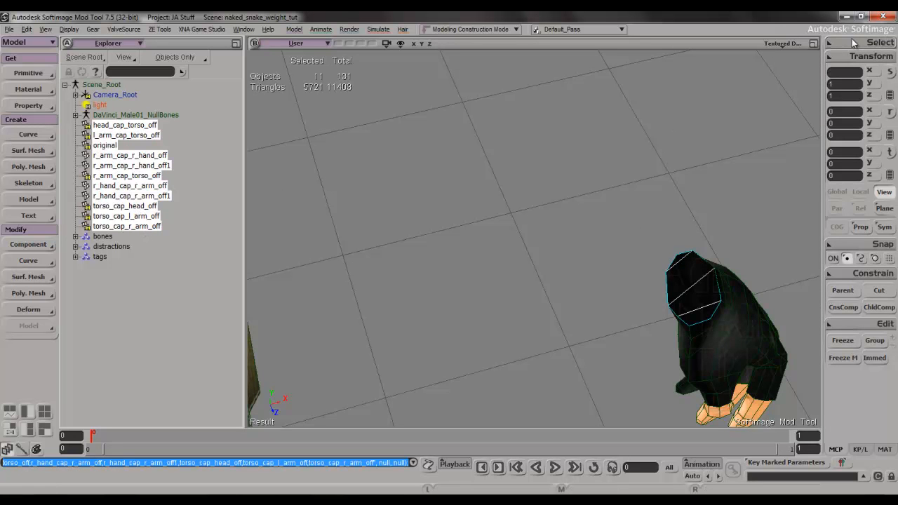
left_click(845, 58)
left_click(781, 115)
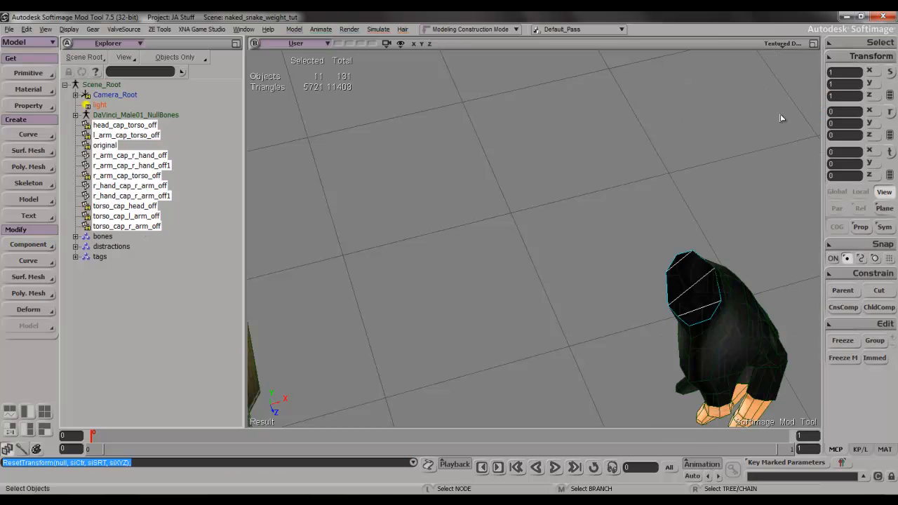
left_click(842, 340)
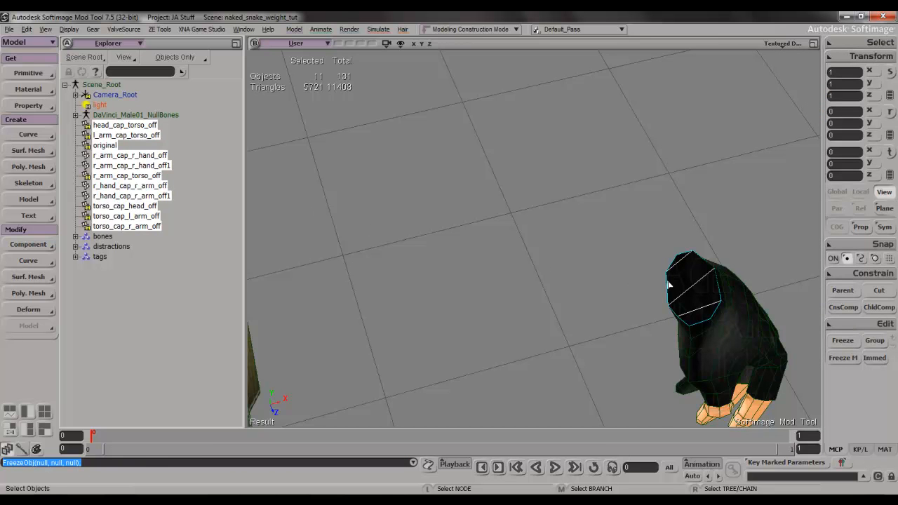
- Select the two mirrored wrist caps and examine how they fit the left hand's open wrist from several angles
left_click(133, 196)
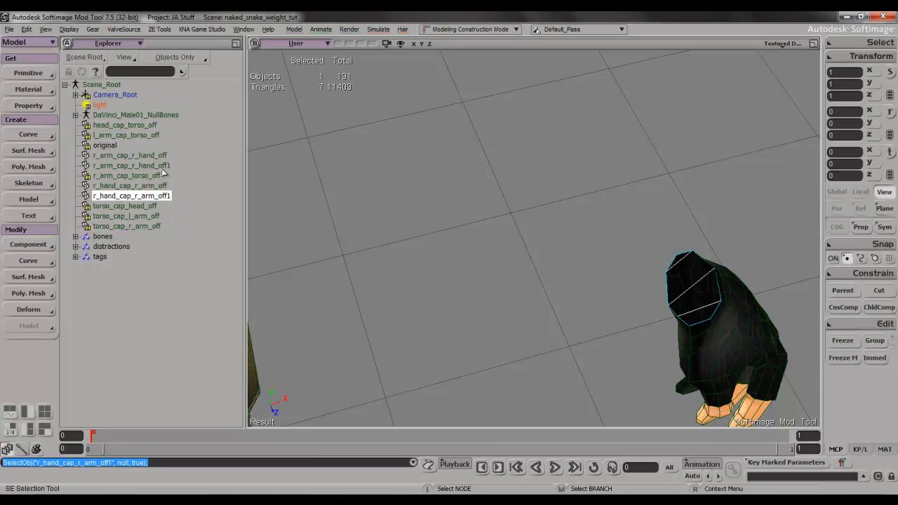
left_click(160, 165, "ctrl")
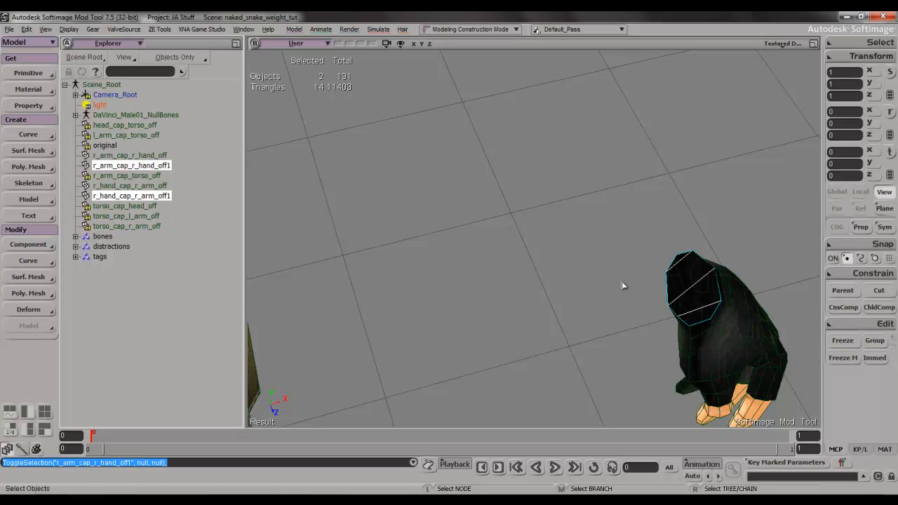
key("s")
left_click_drag(620, 283, 609, 256)
right_click_drag(609, 256, 587, 237)
left_click_drag(587, 237, 606, 278)
right_click_drag(594, 270, 574, 255)
scroll(591, 276, "up", 8)
left_click_drag(594, 274, 539, 289)
scroll(538, 290, "up", 2)
key("s")
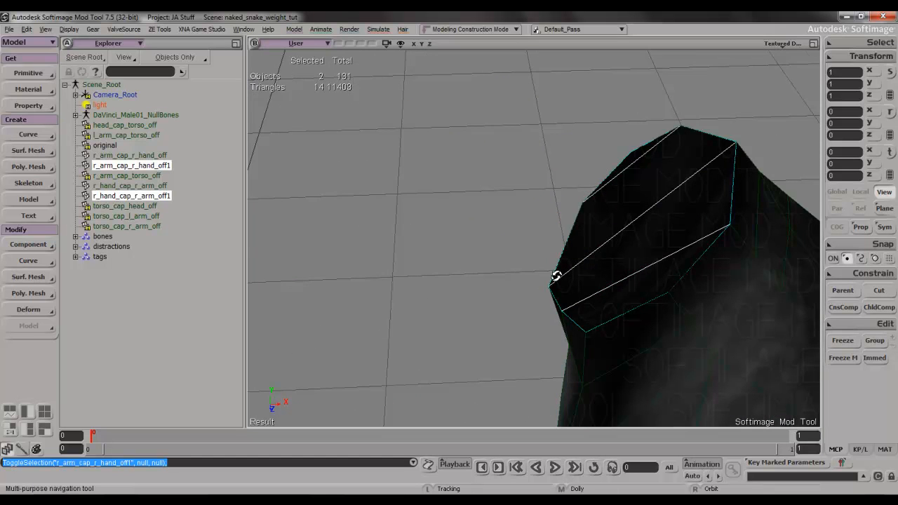
right_click_drag(554, 276, 553, 278)
scroll(534, 284, "down", 2)
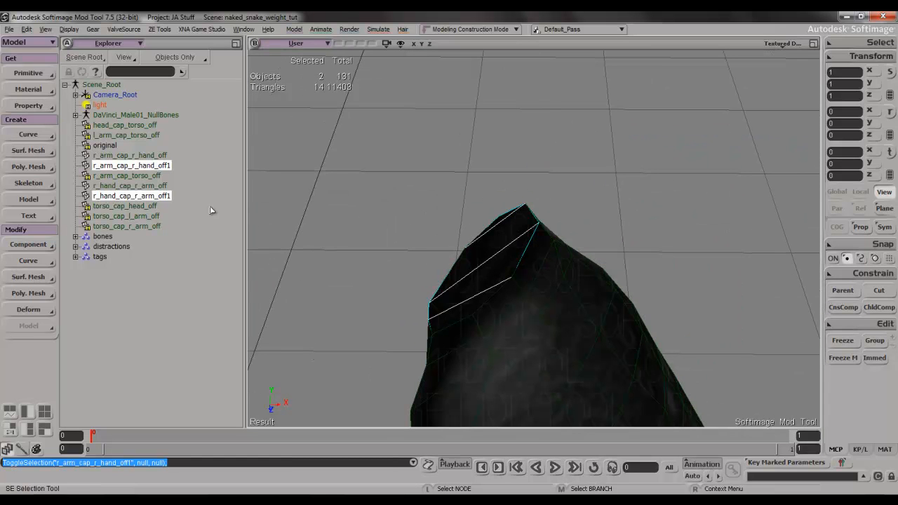
- Rename the mirrored cap r_arm_cap_r_hand_off1 as _l_arm_cap_l_hand_off
left_click(133, 167)
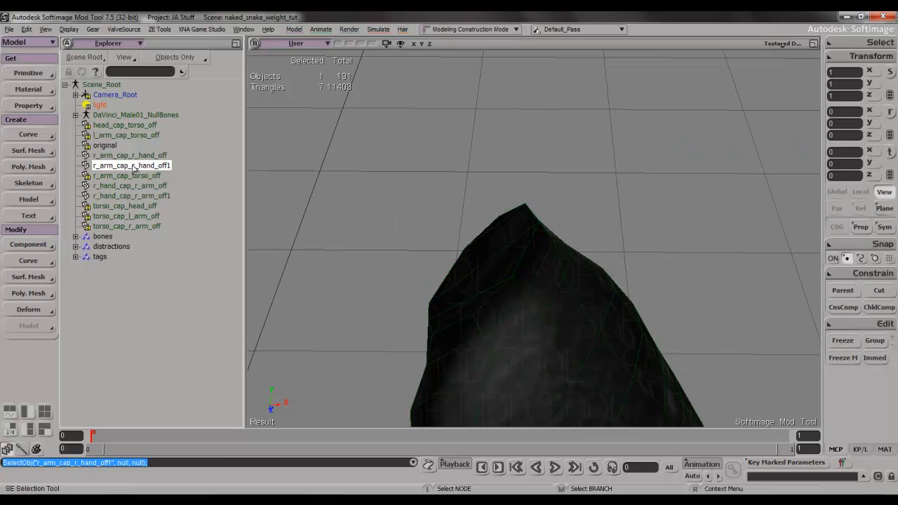
double_click(133, 166)
left_click(96, 166)
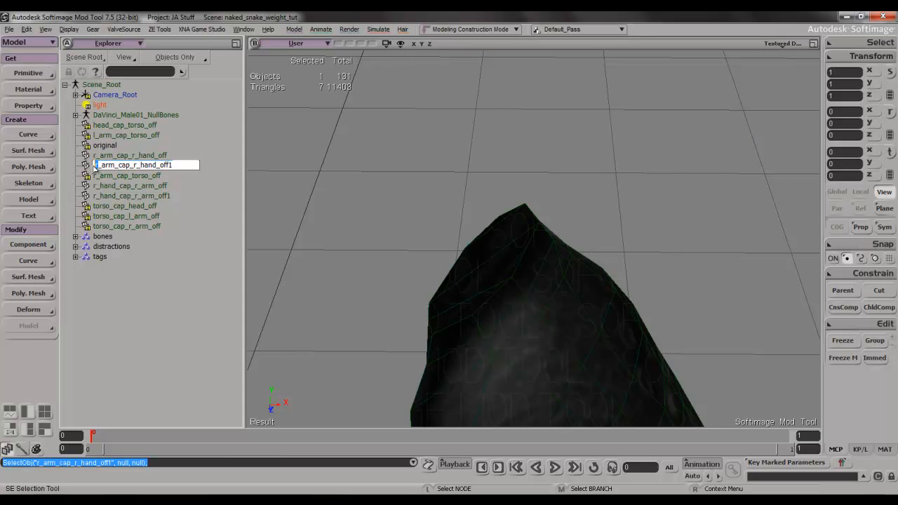
key("Delete")
type("l")
key("BackSpace")
key("Return")
scroll(445, 212, "down", 3)
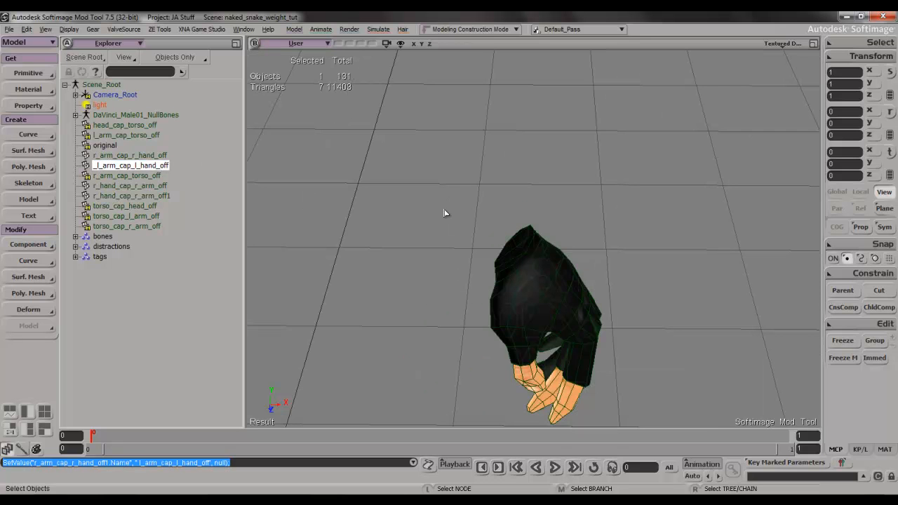
- Hide r_hand_cap_r_arm_off1 and r_arm_cap_r_hand_off, and check _l_arm_cap_l_hand_off by toggling its visibility off and on
left_click(160, 198)
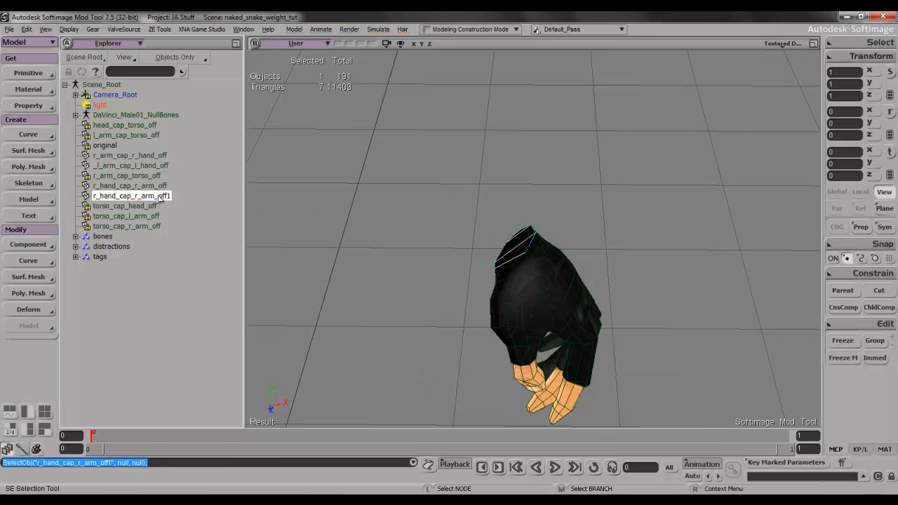
key("h")
left_click(157, 158)
key("s")
right_click_drag(411, 228, 422, 221)
key("h")
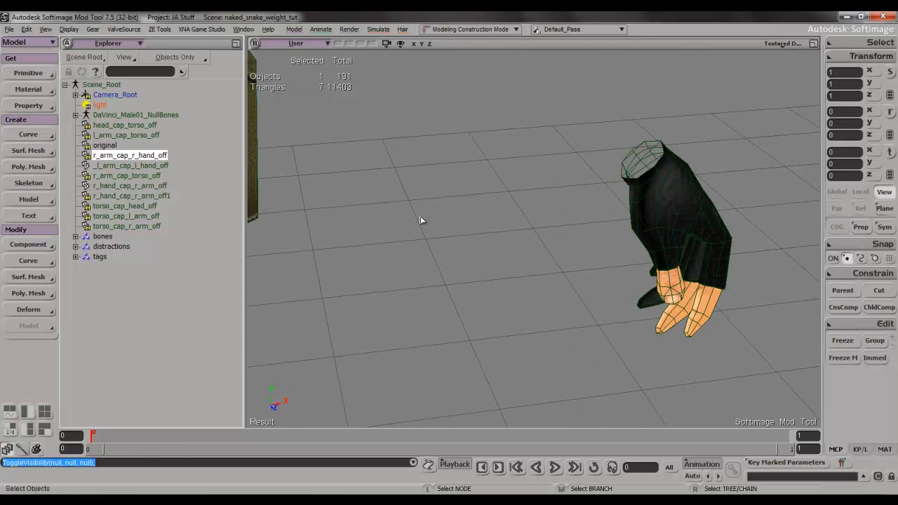
left_click(161, 168)
key("h")
key("h")
- Rename the mirrored cap r_hand_cap_r_arm_off1 as l_hand_cap_l_arm_off
left_click(156, 197)
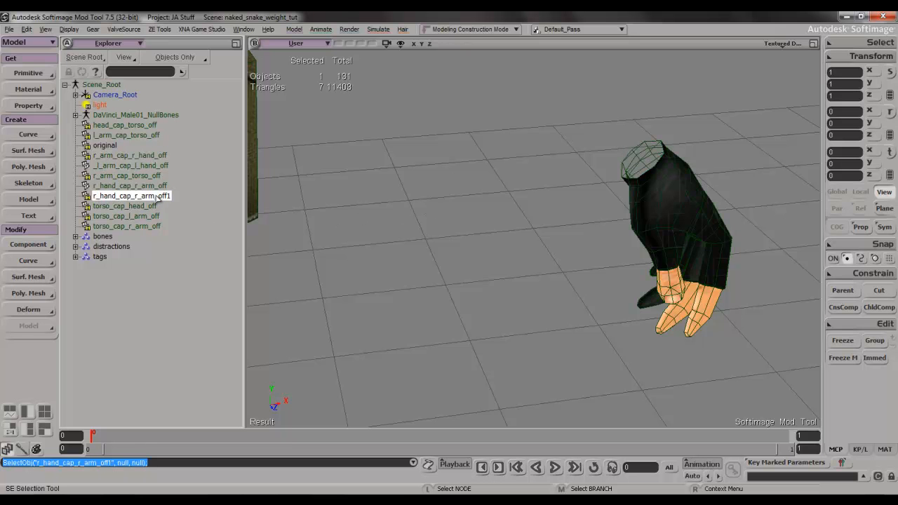
scroll(400, 200, "down", 6)
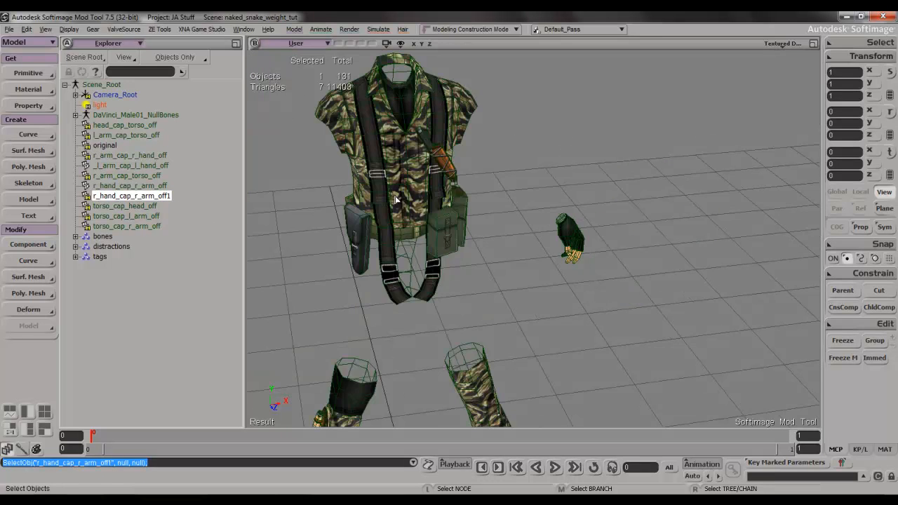
scroll(395, 202, "up", 5)
scroll(395, 204, "up", 3)
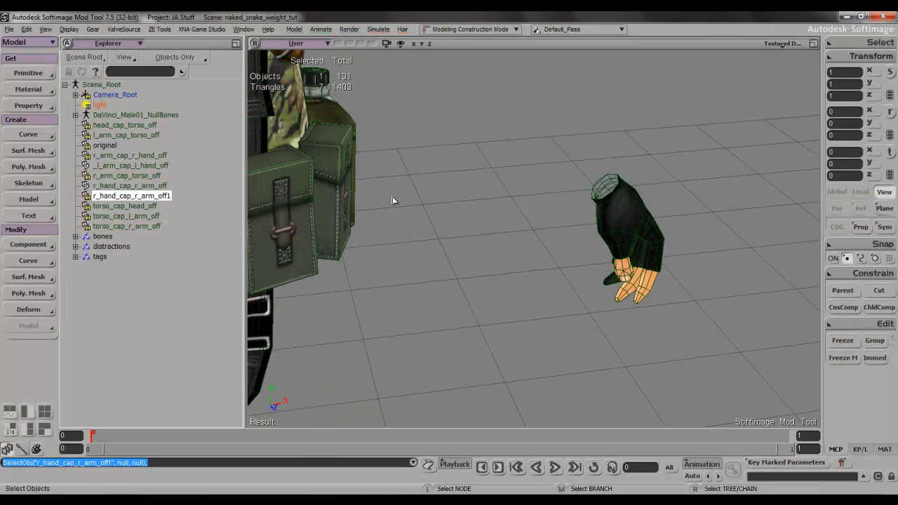
key("F2")
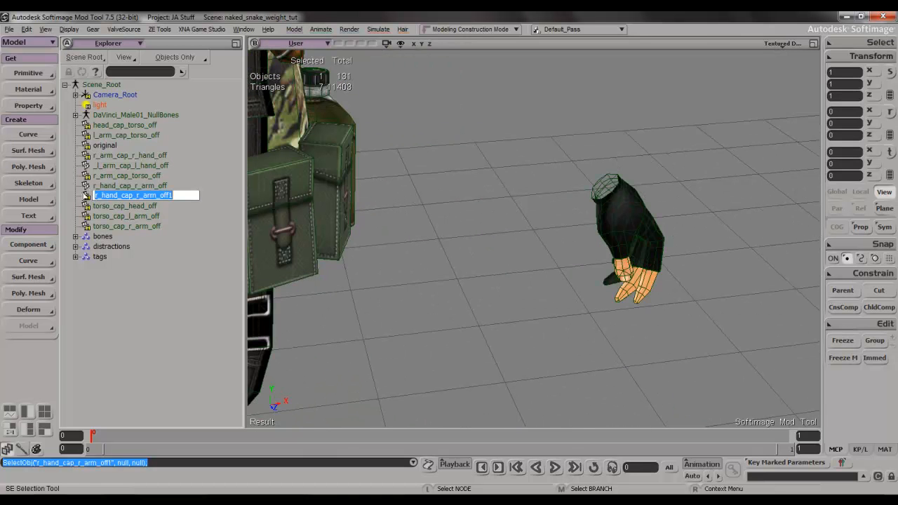
left_click(99, 199)
type("l")
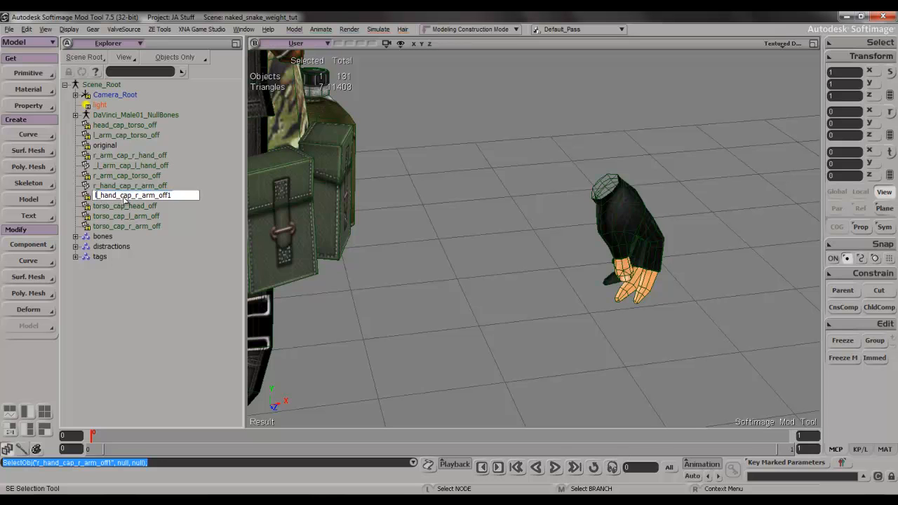
type("l")
key("BackSpace")
key("Return")
- Hide the right wrist cap r_hand_cap_r_arm_off
left_click(130, 185)
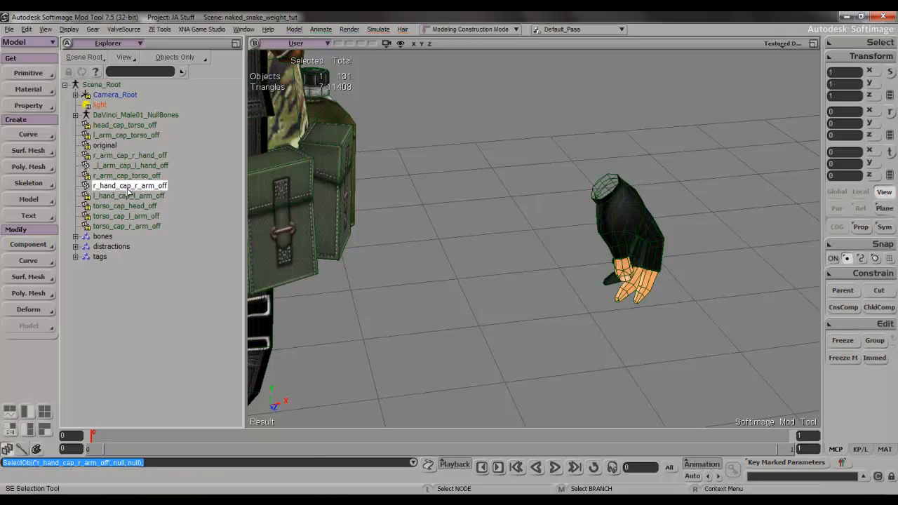
scroll(404, 202, "down", 5)
scroll(405, 202, "down", 3)
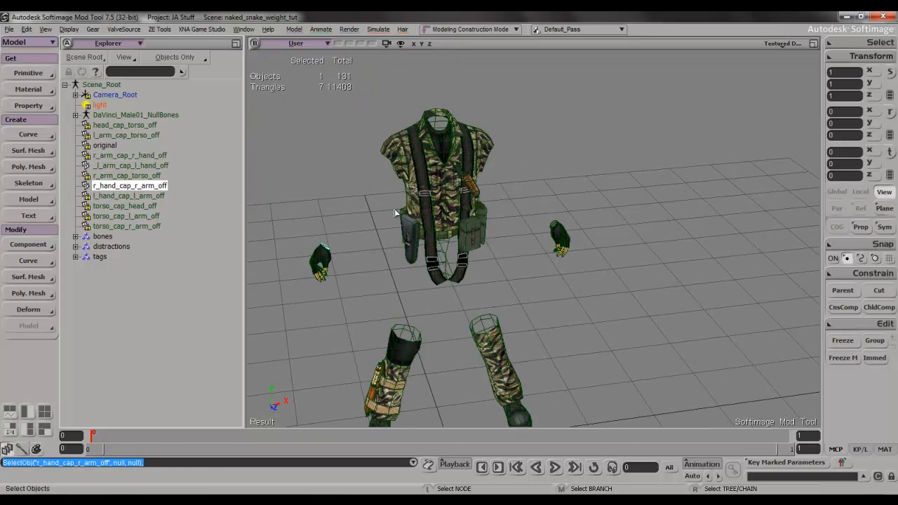
key("h")
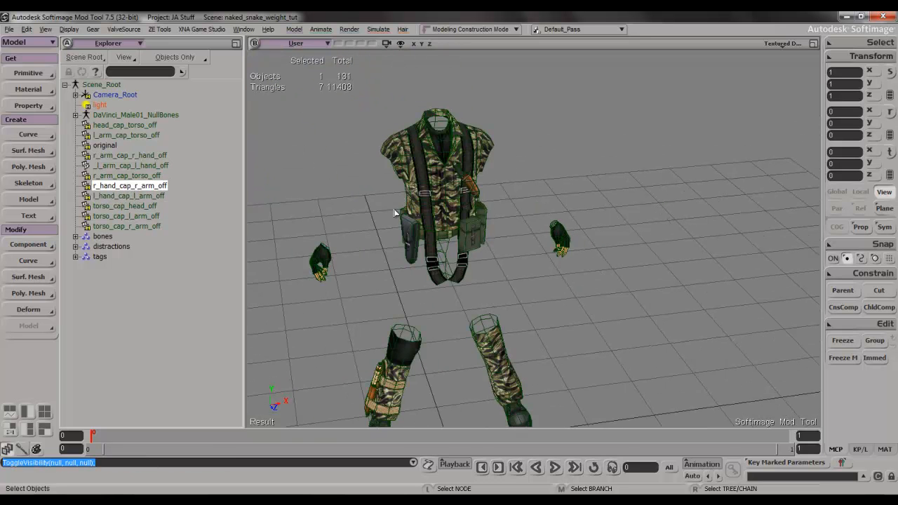
- Remove the leading underscore so the left arm cap is named l_arm_cap_l_hand_off, and hide it
left_click(128, 166)
double_click(111, 168)
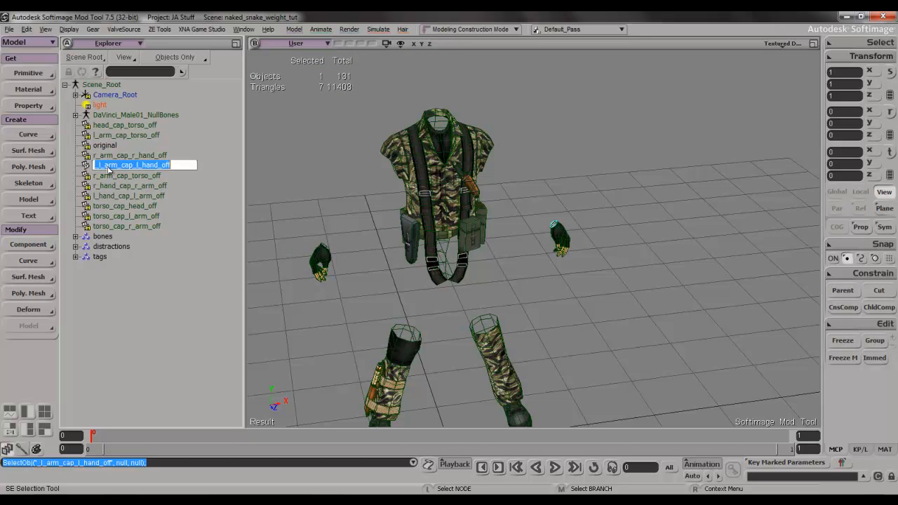
left_click(99, 166)
key("BackSpace")
key("Return")
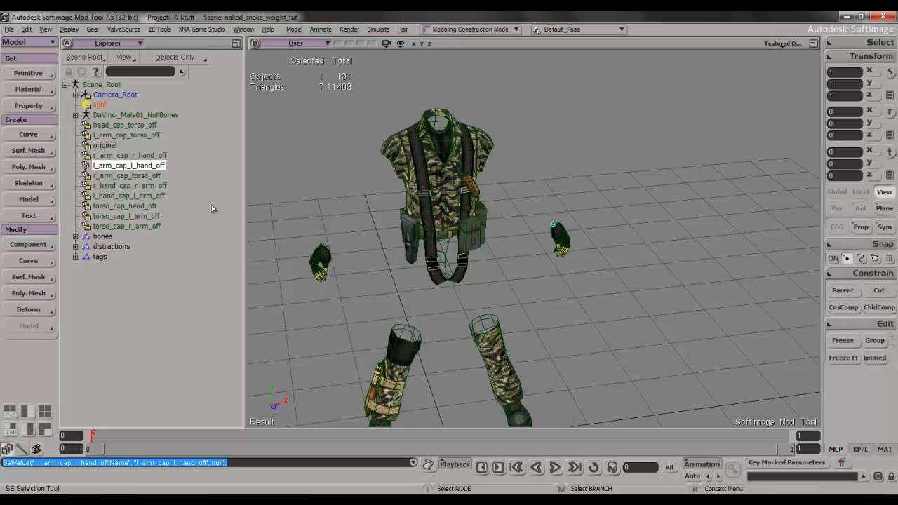
key("h")
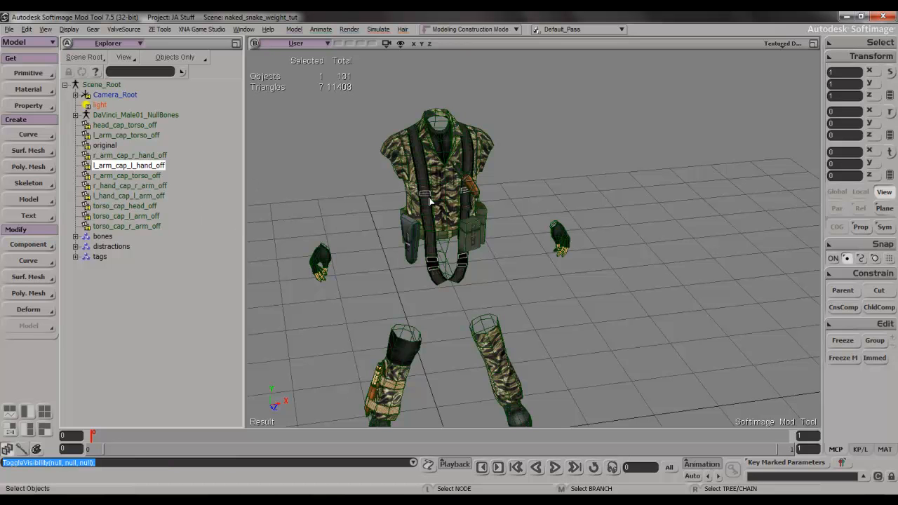
- Hide the torso straps and the hips gear to expose the open waist of the torso
scroll(484, 272, "up", 5)
key("s")
left_click_drag(401, 244, 440, 211)
right_click_drag(439, 211, 418, 275)
key("space")
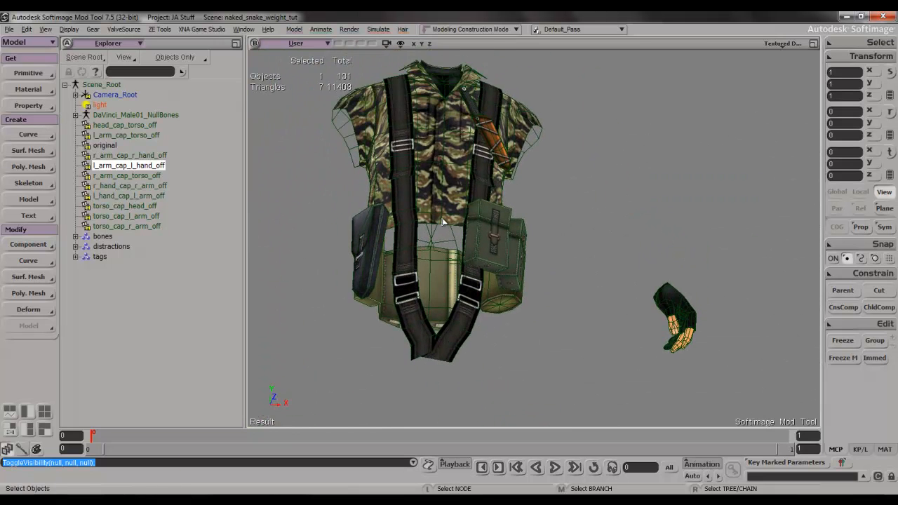
left_click(414, 273)
left_click(415, 273)
left_click(396, 289, "shift")
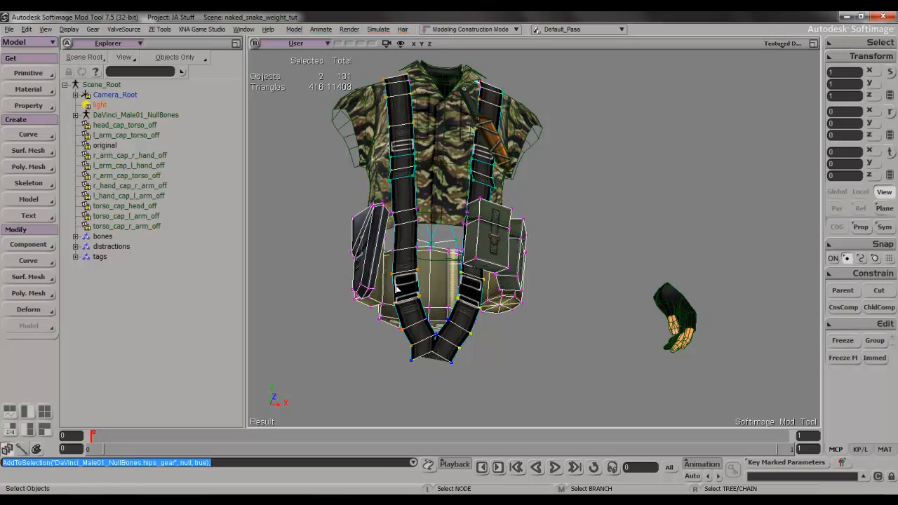
key("h")
- Select the torso mesh and add a first polygon bridging the front and back edges beside the centre of its open waist
left_click(440, 220)
scroll(429, 218, "up", 5)
key("s")
left_click_drag(425, 218, 491, 274)
mouse_move(491, 274)
right_mouse_down()
mouse_move(493, 248)
mouse_move(493, 262)
mouse_move(487, 257)
right_mouse_up()
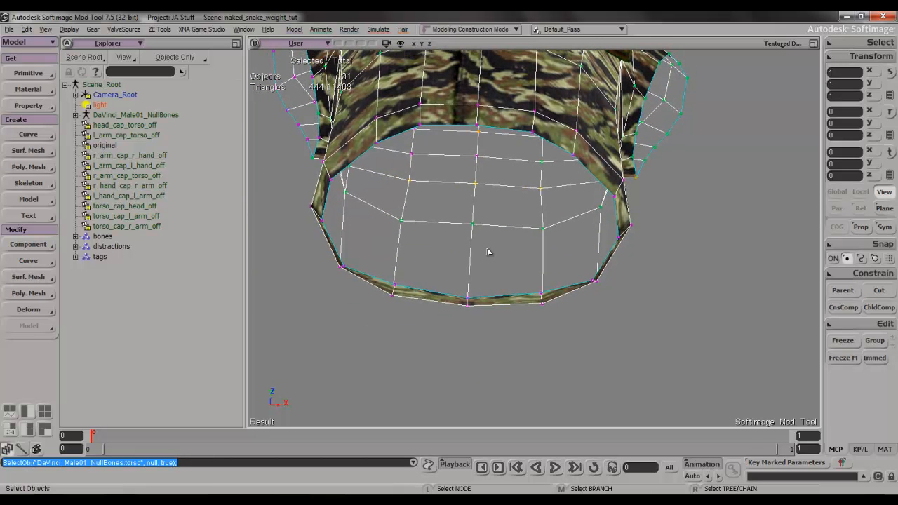
key("n")
left_click(460, 129)
left_click(432, 295)
right_click(345, 341)
- Add polygons to close the rest of the waist opening on the character's right side
key("n")
left_click(407, 137)
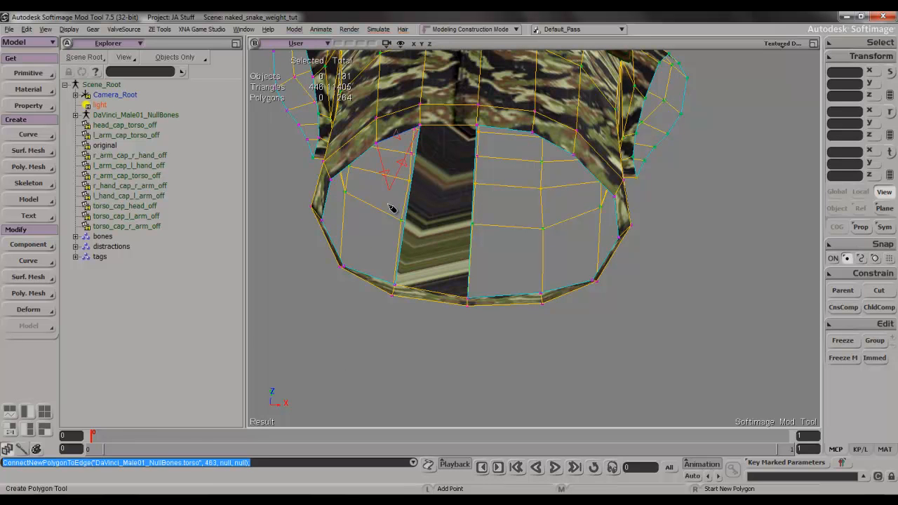
left_click(368, 274)
right_click(317, 298)
left_click(314, 299)
key("n")
left_click(328, 235)
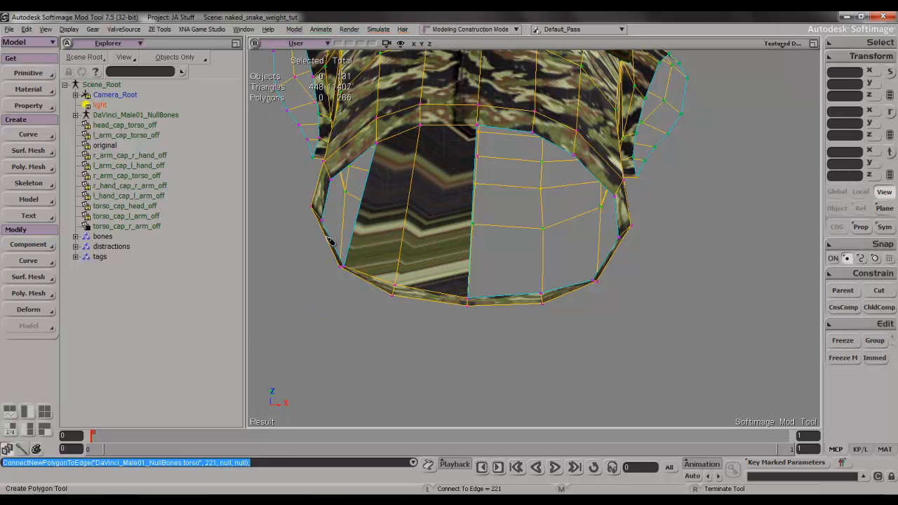
left_click(376, 143)
left_click(324, 162)
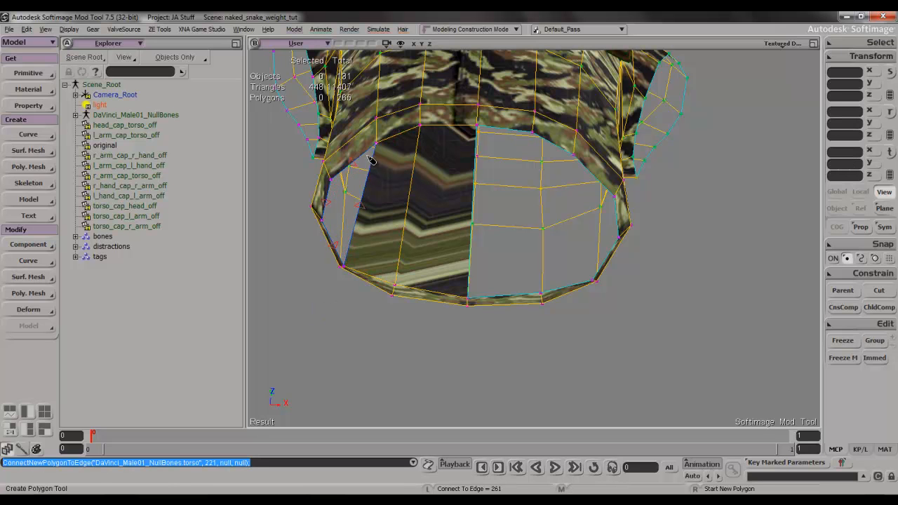
right_click(287, 173)
left_click(287, 173)
- Add polygons to close the waist opening on the character's left side
key("n")
left_click(517, 140)
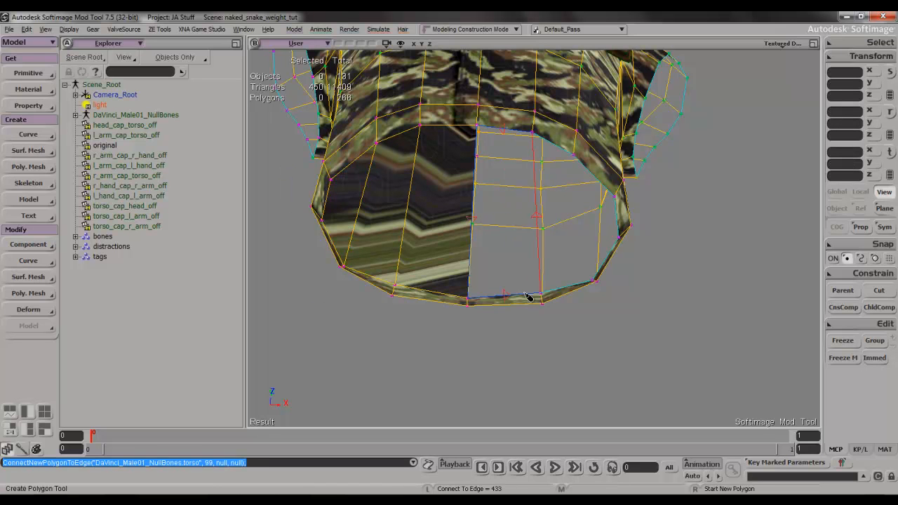
left_click(537, 300)
right_click(537, 300)
left_click(595, 321)
key("n")
left_click(569, 151)
left_click(594, 281)
right_click(631, 277)
key("n")
left_click(623, 197)
left_click(630, 225)
right_click(681, 215)
left_click(680, 215)
- Extract the new waist polygons from the torso with deletion and name the detached mesh torso_cap_hips_off
mouse_move(610, 222)
left_mouse_down()
mouse_move(391, 227)
mouse_move(372, 196)
left_mouse_up()
right_click(382, 195)
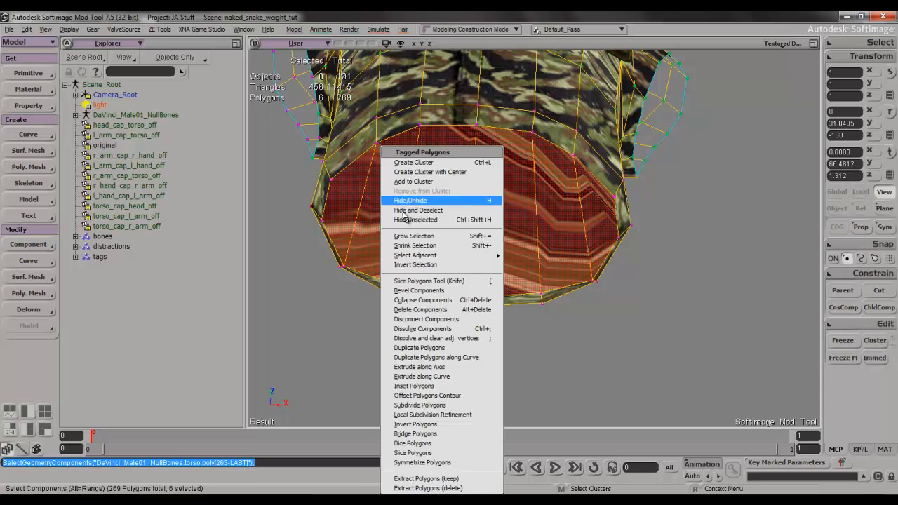
left_click(435, 487)
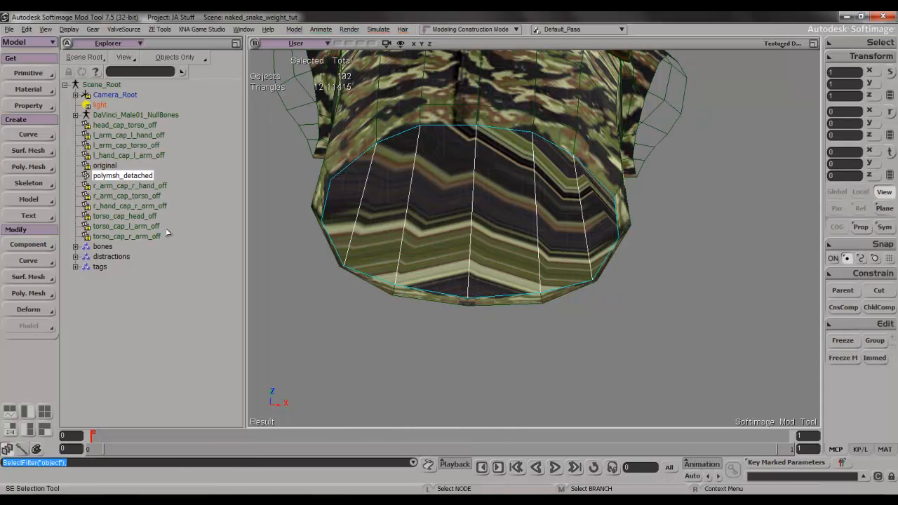
key("F2")
type("torso_")
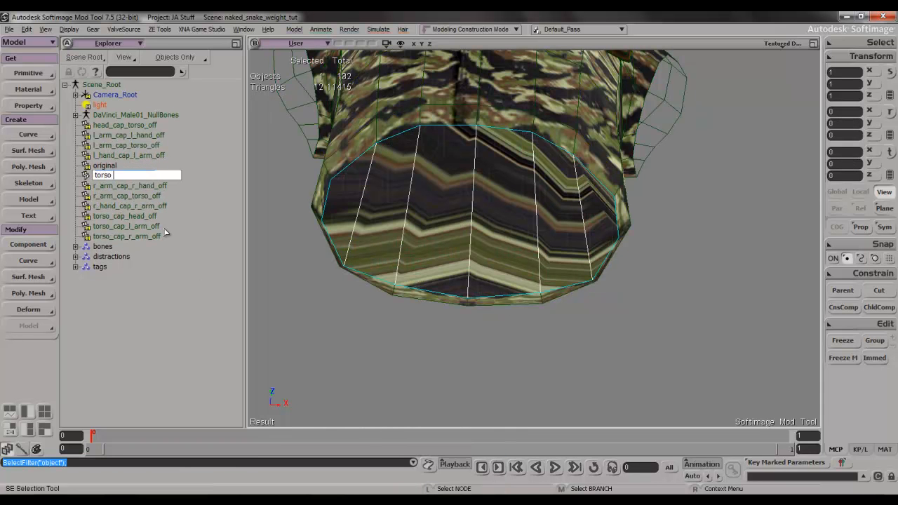
type("so cap hips off")
key("Return")
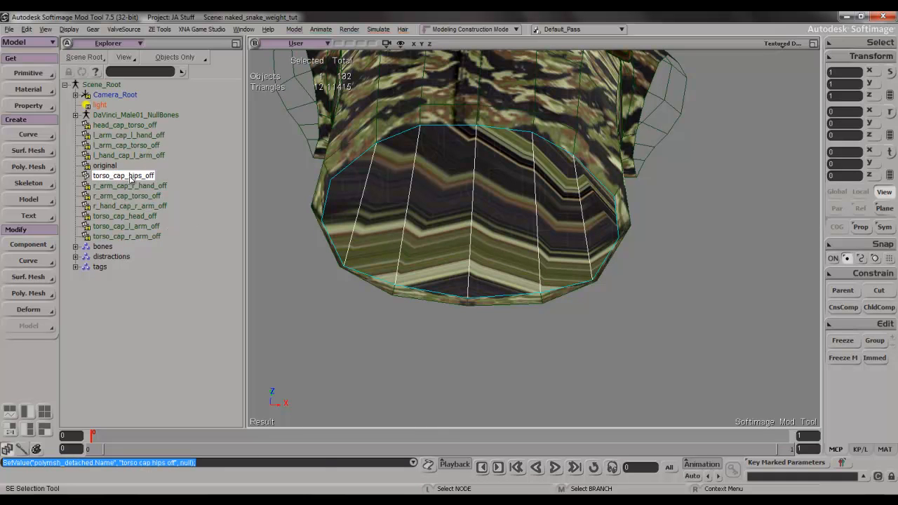
- Duplicate torso_cap_hips_off and name the copy hips_cap_torso_off
key("ctrl+d")
key("F2")
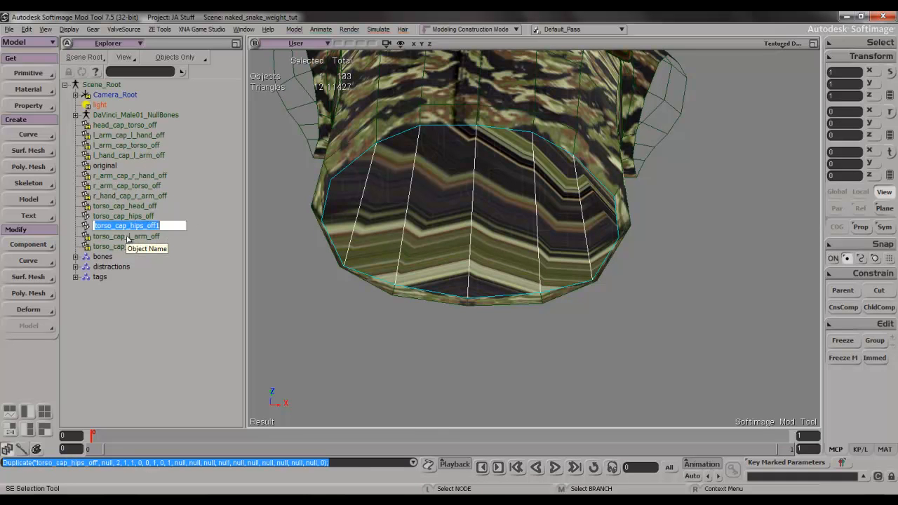
type("hips ca")
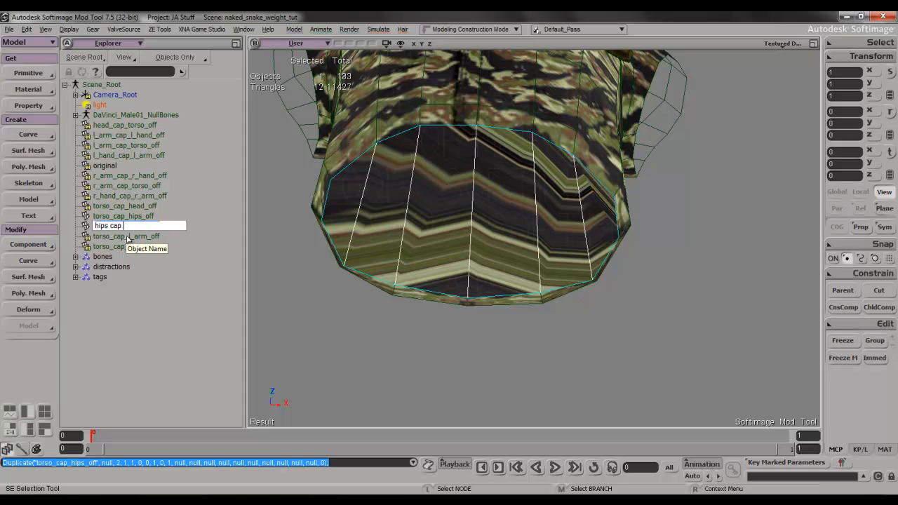
type("ps_cap_torso_off")
key("Return")
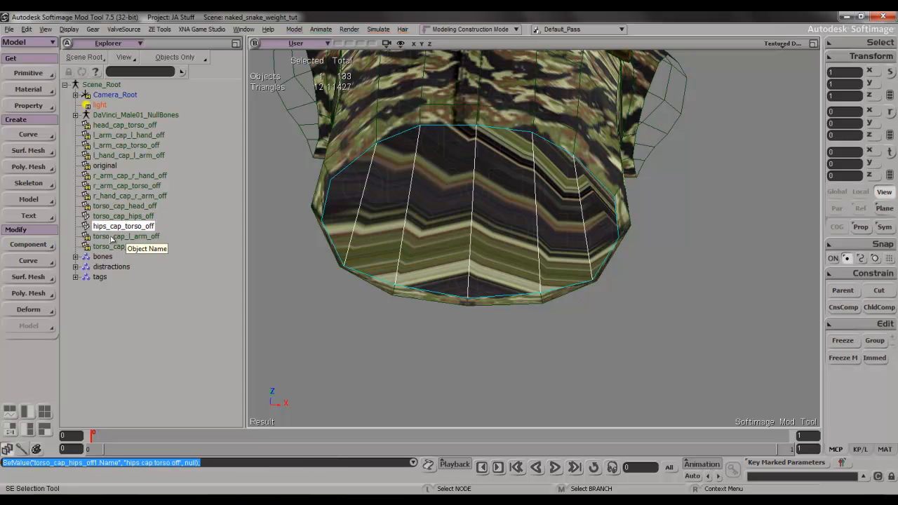
- Invert the polygons of hips_cap_torso_off and deselect it
left_click(26, 276)
left_click(20, 294)
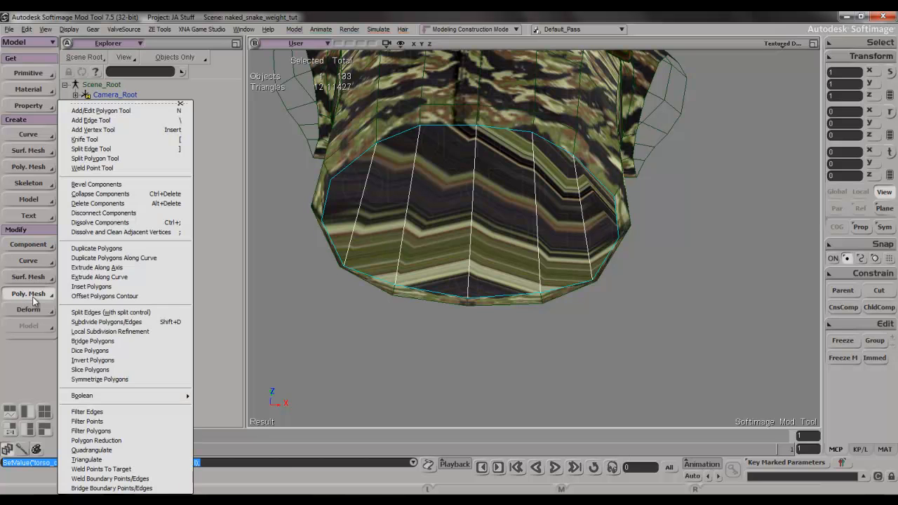
left_click(102, 361)
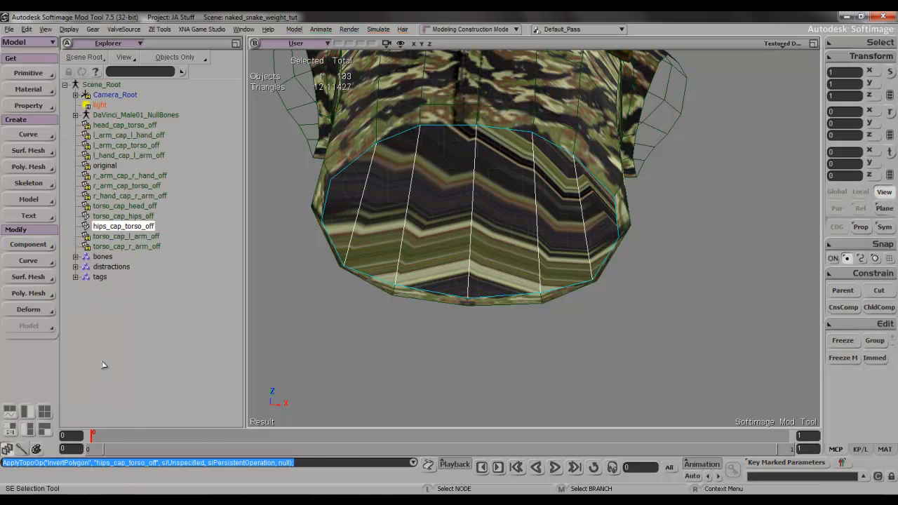
left_click(318, 342)
- Select the right leg mesh and add polygons closing the inner half of its open top
scroll(324, 338, "down", 5)
key("s")
right_click_drag(409, 286, 383, 265)
left_click_drag(383, 265, 398, 267)
key("space")
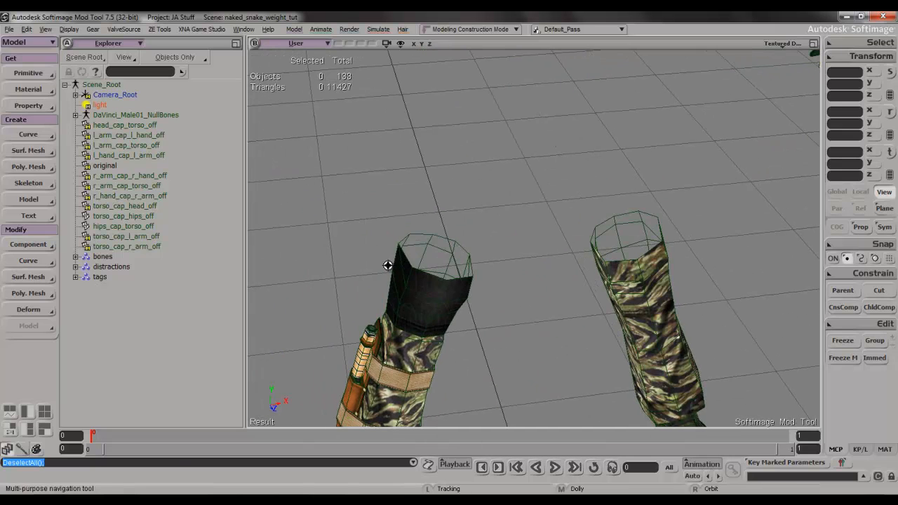
left_click(411, 271)
scroll(414, 275, "up", 3)
key("s")
right_click_drag(415, 276, 429, 241)
scroll(356, 265, "up", 3)
key("space")
key("s")
right_click_drag(375, 248, 395, 238)
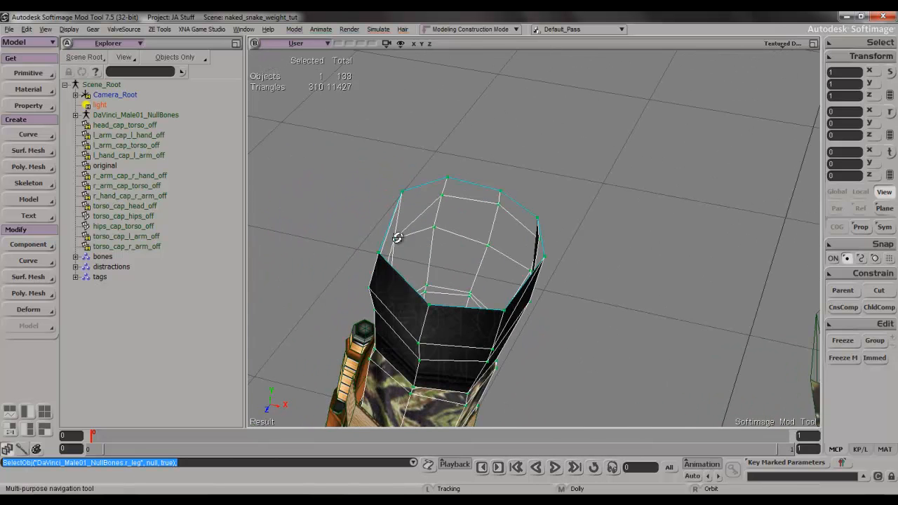
key("n")
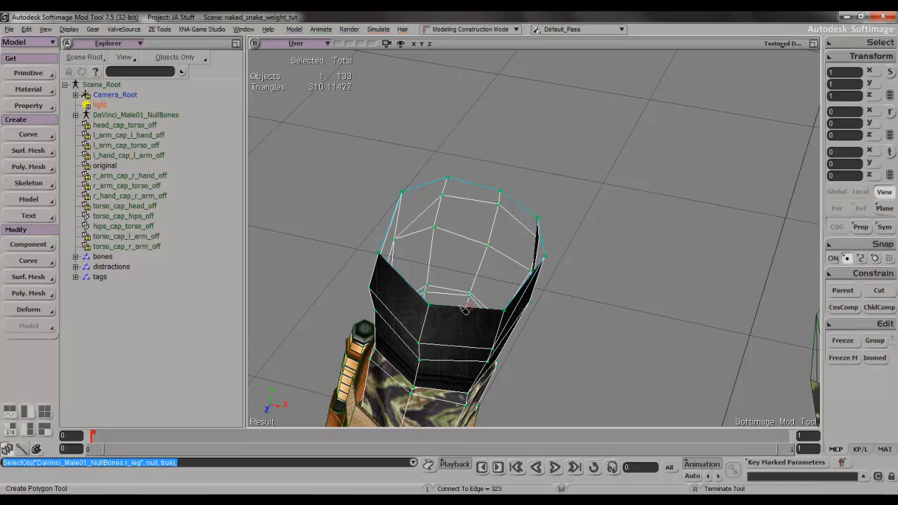
left_click(466, 307)
left_click(519, 208)
right_click(565, 255)
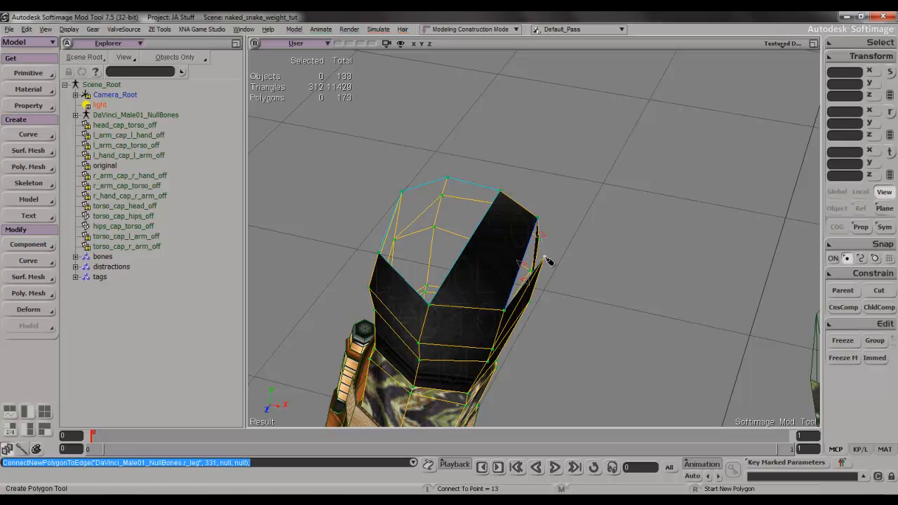
left_click(545, 257)
right_click(577, 249)
- Add polygons closing the outer half of the right leg's open top
left_click(488, 188)
left_click(406, 279)
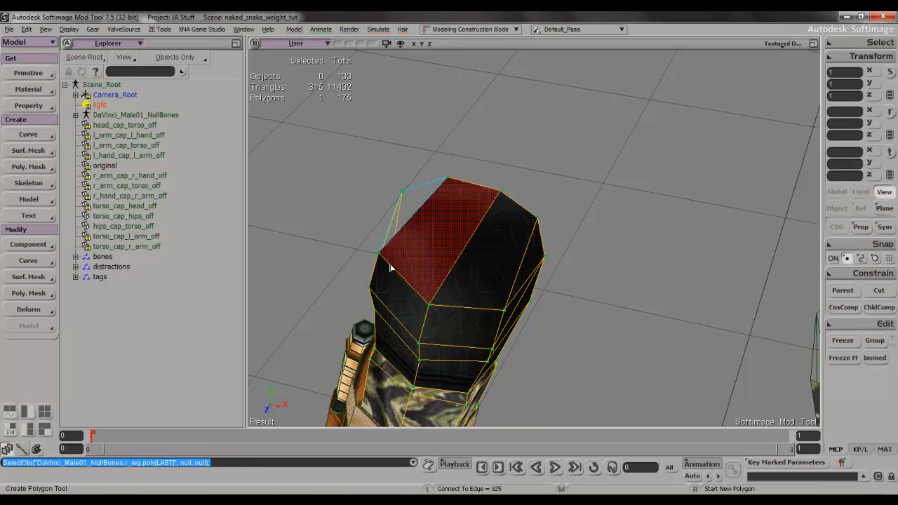
right_click(396, 229)
left_click(413, 218)
left_click(397, 212)
right_click(350, 185)
left_click(350, 186)
- Extract the new polygons from the right leg with deletion and name the detached mesh r_leg_cap_hips_off
mouse_move(413, 216)
left_mouse_down()
mouse_move(531, 241)
mouse_move(485, 246)
left_mouse_up()
right_click(485, 246)
left_click(546, 488)
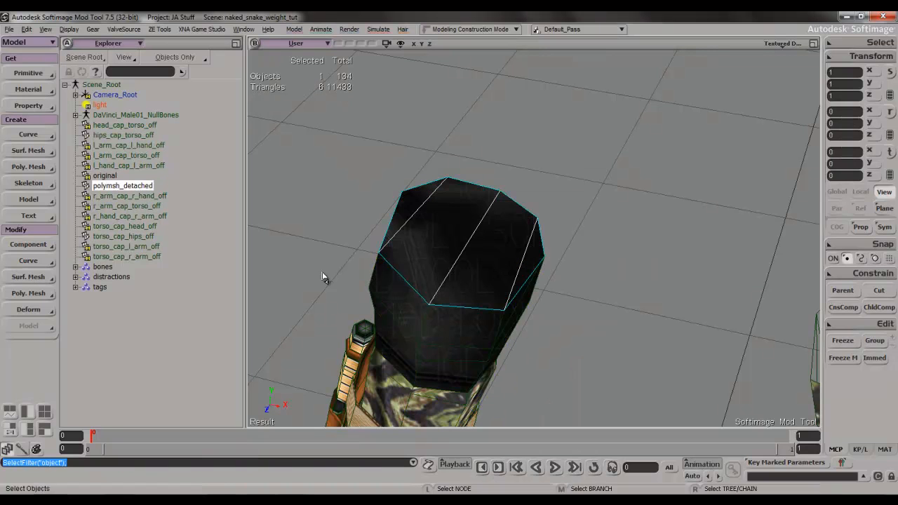
key("space")
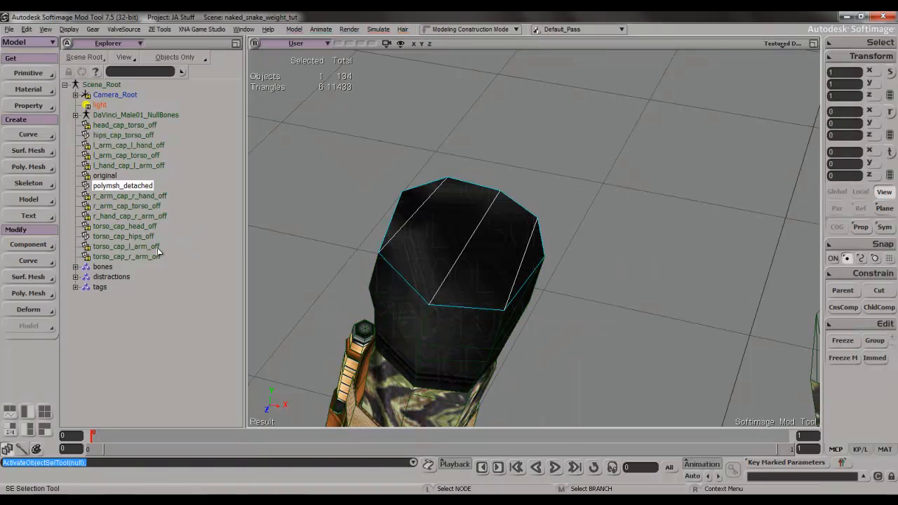
key("F2")
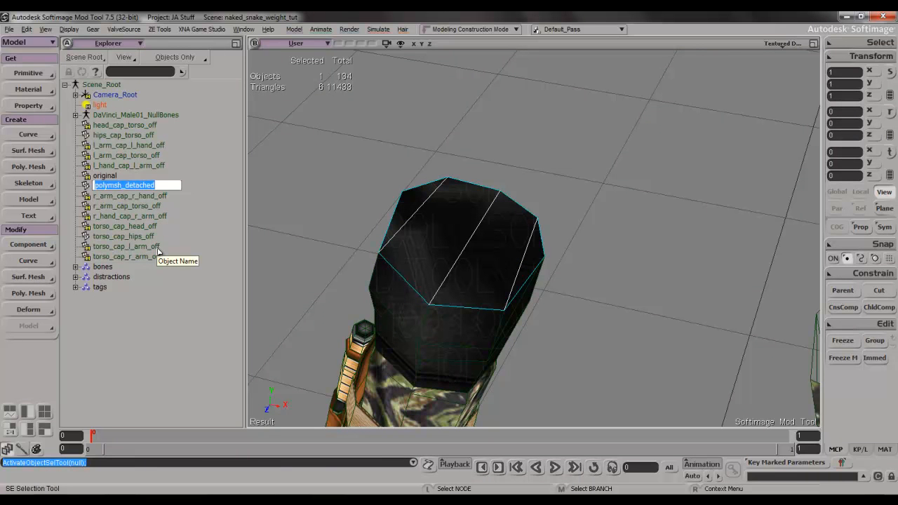
type("r leg cap")
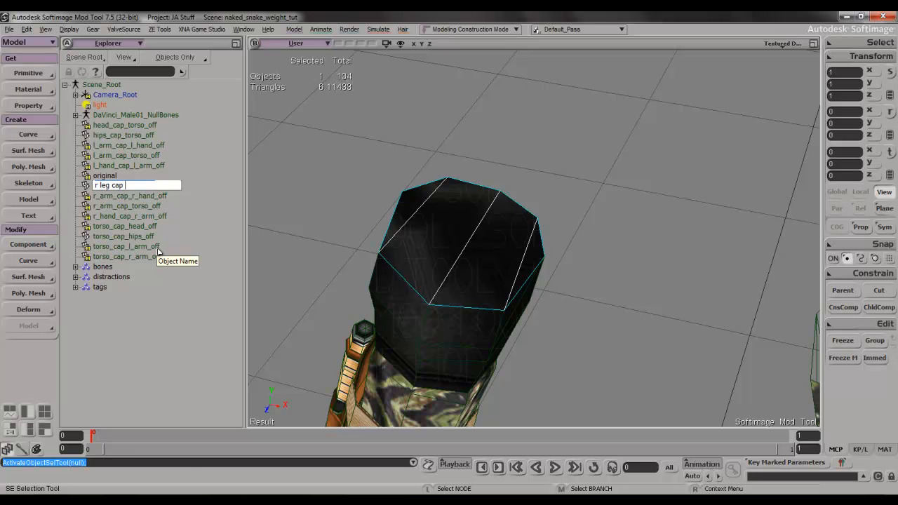
key("Return")
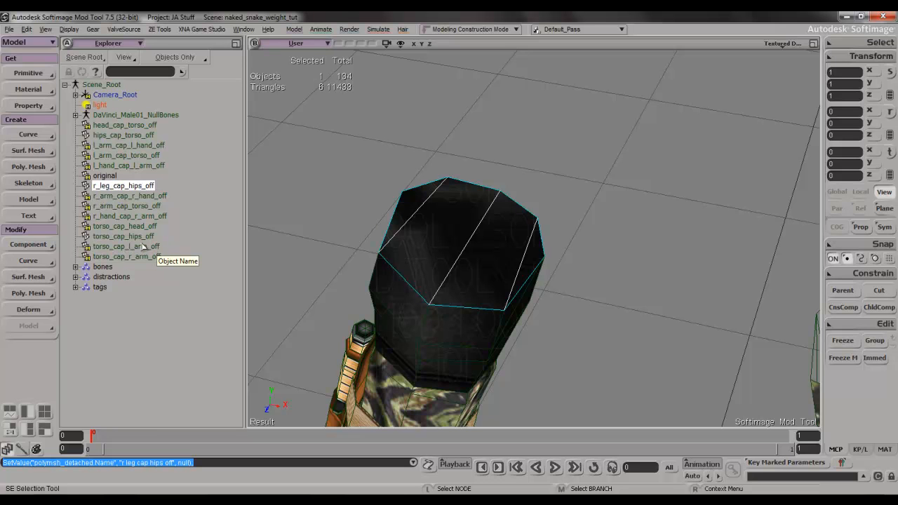
- Duplicate r_leg_cap_hips_off and name the copy hips_cap_r_leg_off
key("ctrl+d")
double_click(151, 226)
type("hips_cap_r_l")
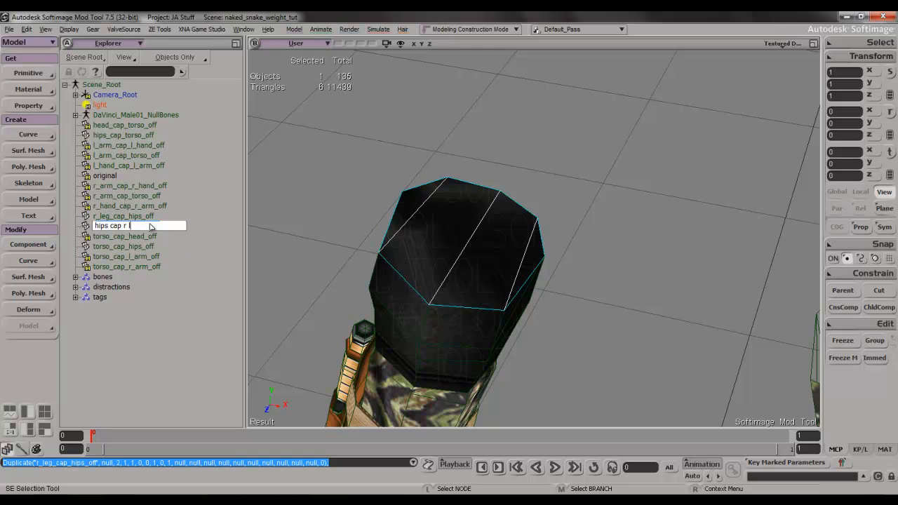
type("eg_off")
key("Return")
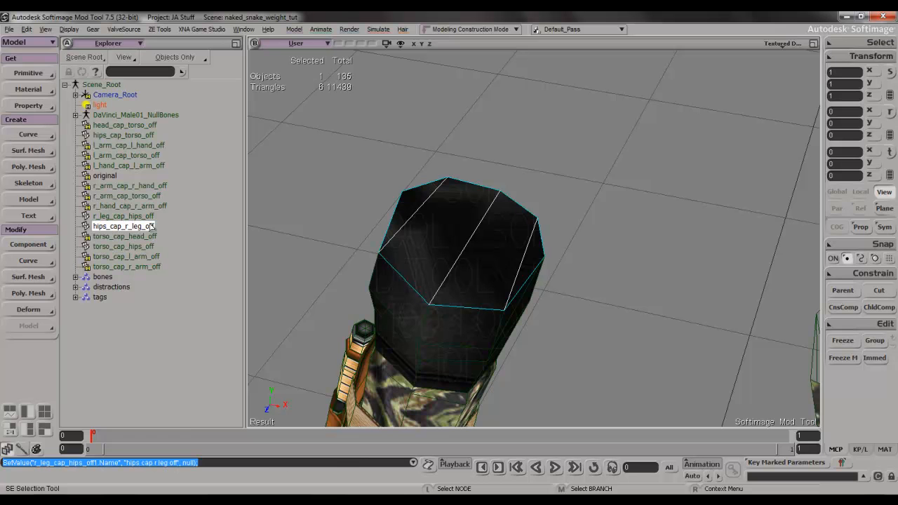
- Invert the polygons of the hips_cap_r_leg_off mesh
left_click(35, 296)
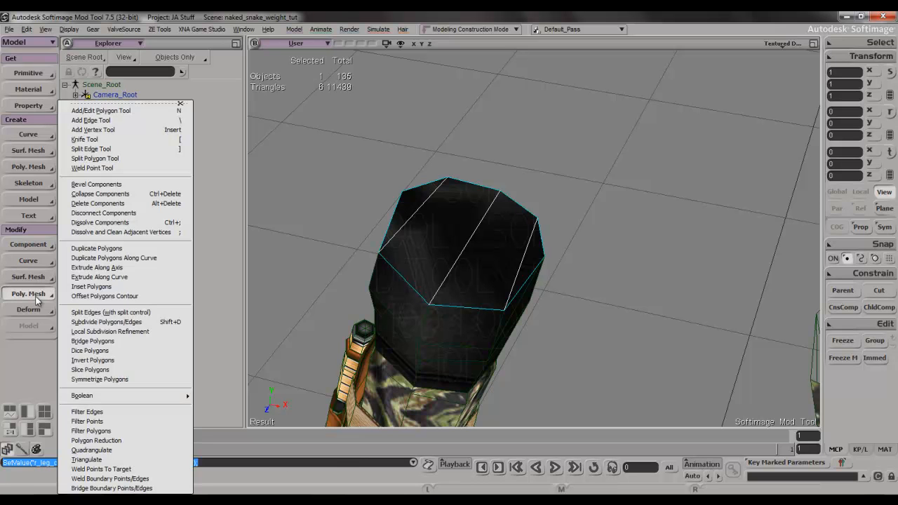
left_click(134, 362)
key("s")
middle_click_drag(490, 278, 535, 280)
right_click_drag(535, 280, 505, 277)
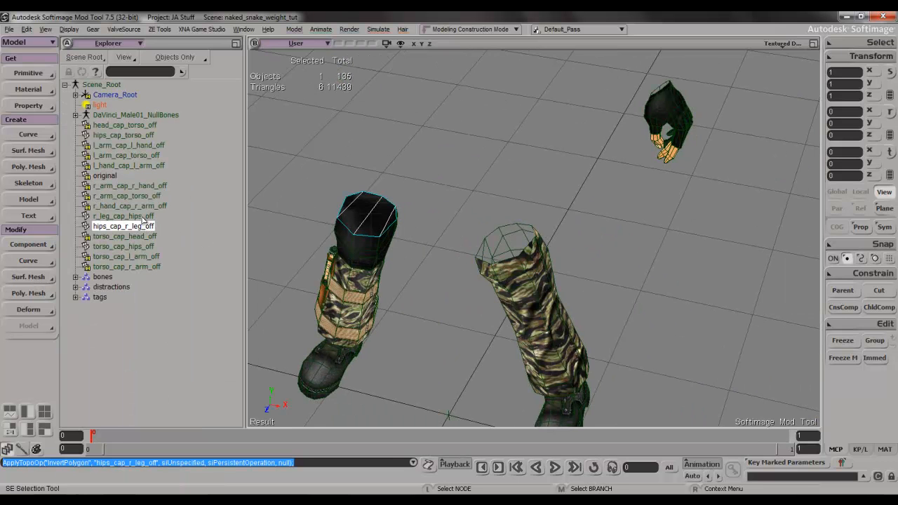
- Hide the hips_cap_torso_off and torso_cap_hips_off meshes at the torso's lower opening
left_click(131, 136)
key("s")
right_click_drag(420, 231, 429, 155)
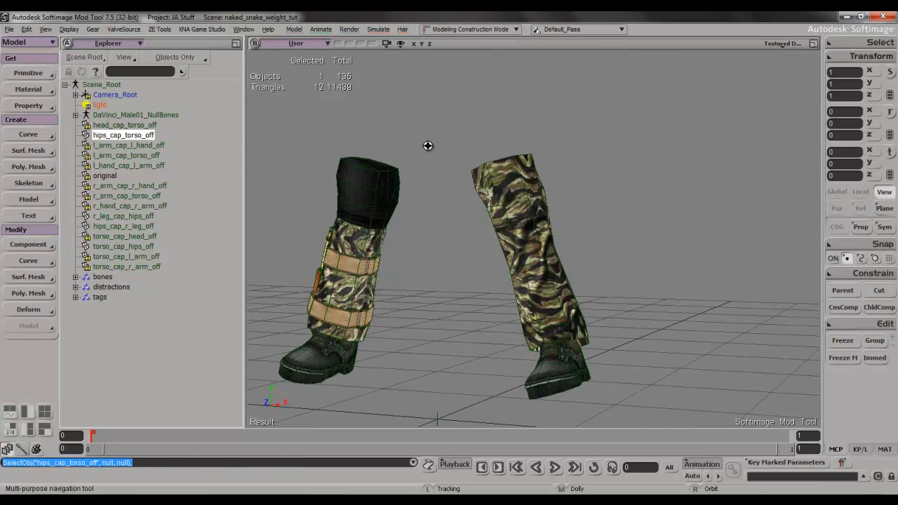
left_click_drag(430, 155, 430, 256)
right_click_drag(430, 257, 432, 215)
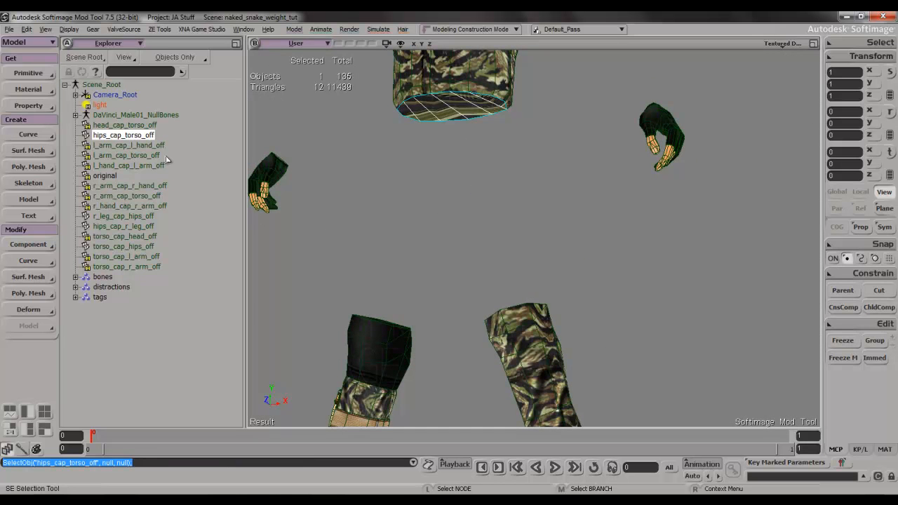
key("h")
left_click(440, 118)
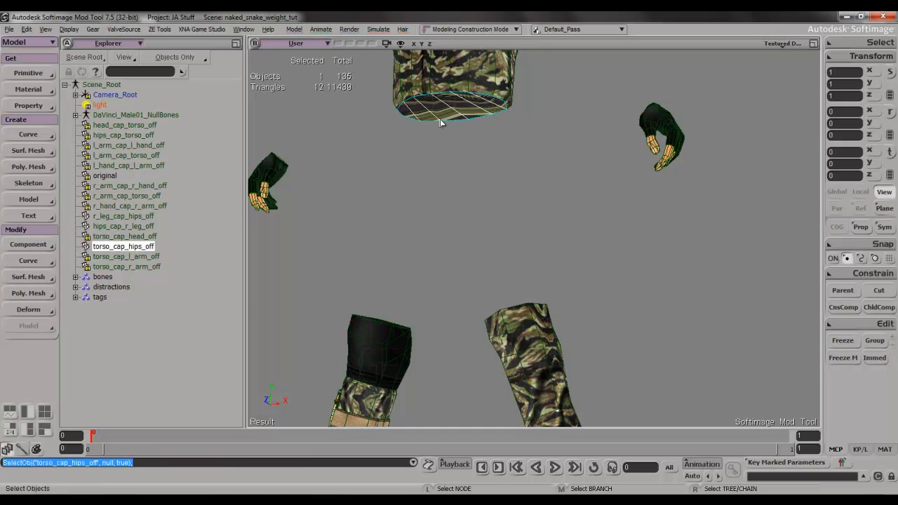
- Select the two right leg caps, hips_cap_r_leg_off and r_leg_cap_hips_off, together
left_click(118, 226)
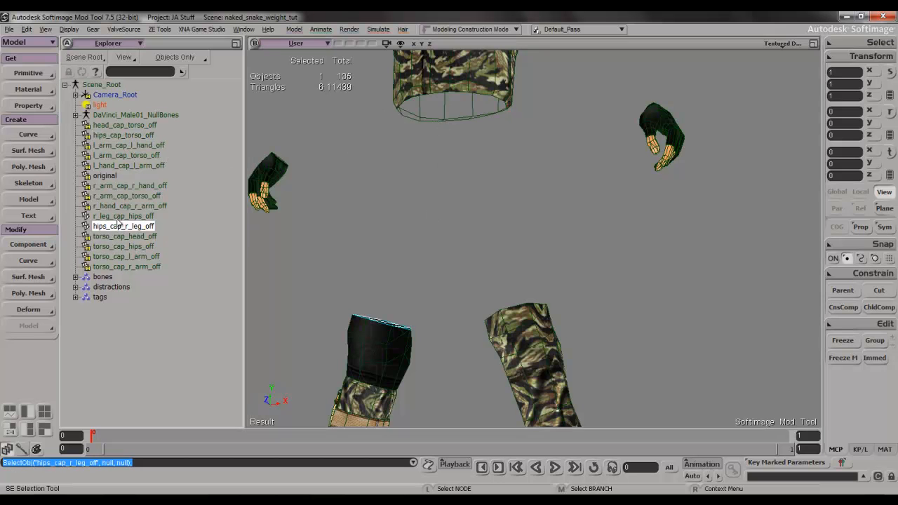
left_click(119, 216, "ctrl")
key("s")
right_click_drag(427, 203, 456, 245)
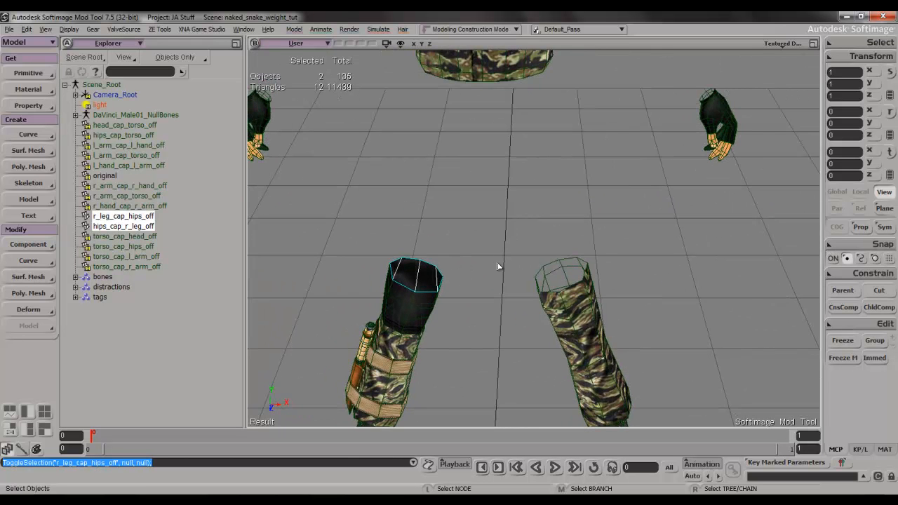
left_click(858, 325)
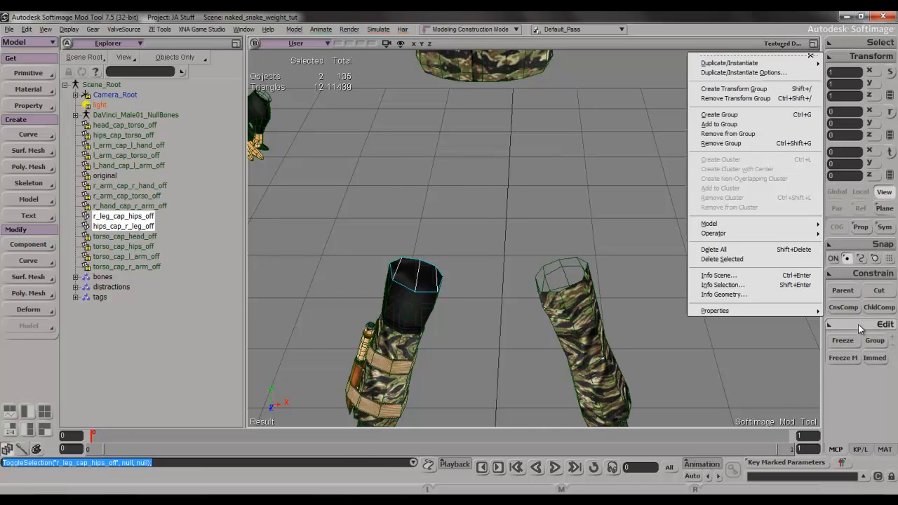
mouse_move(737, 65)
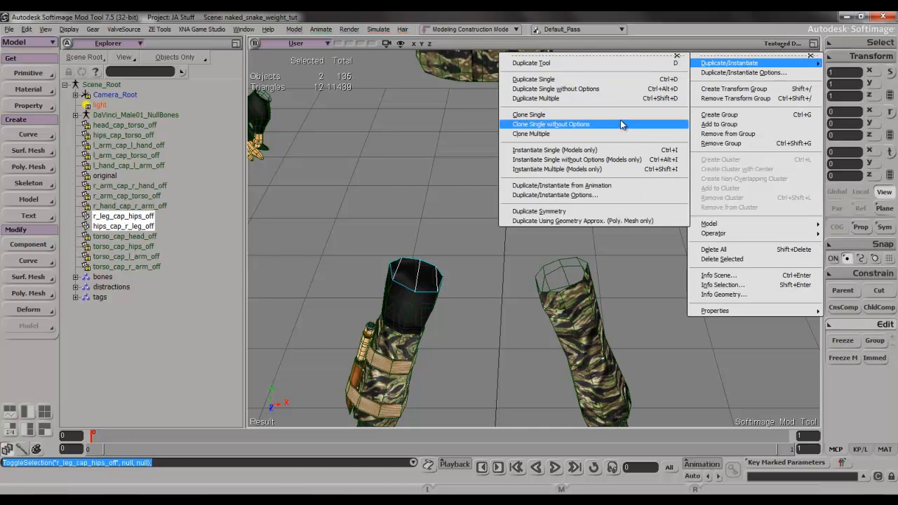
left_click(648, 11)
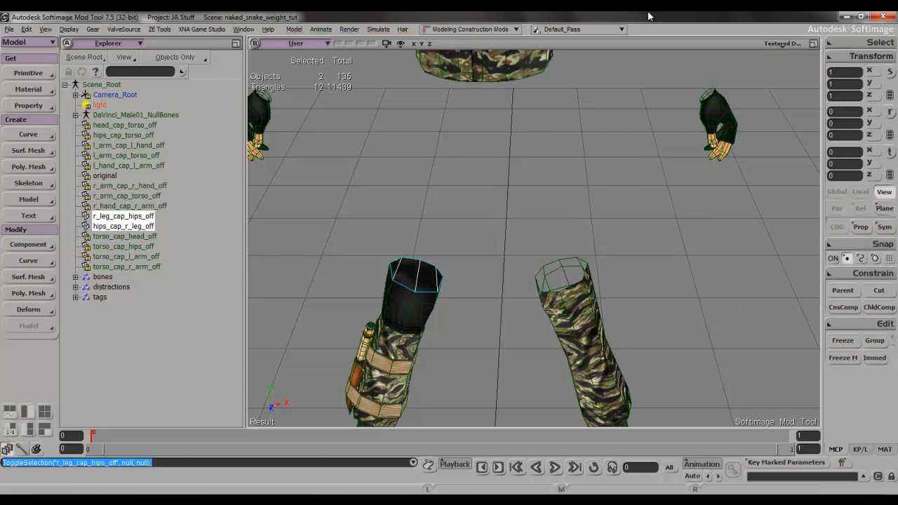
right_click(810, 284)
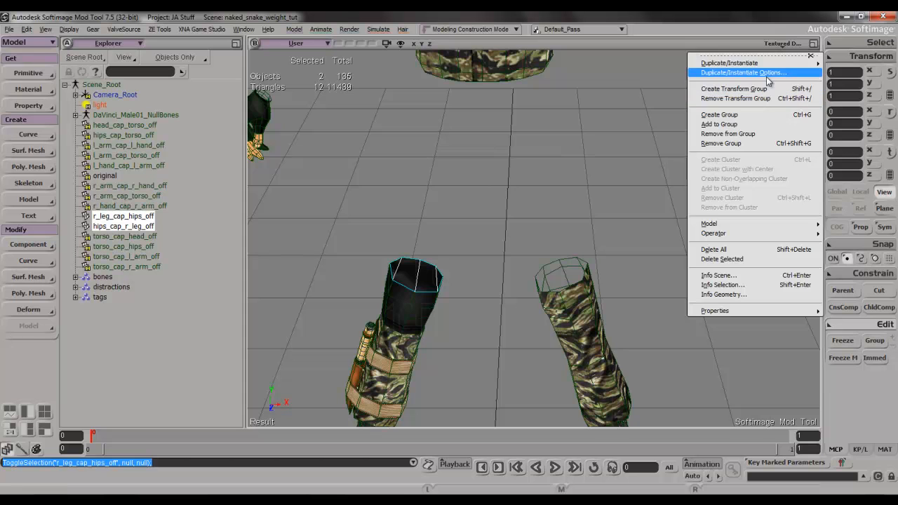
mouse_move(765, 65)
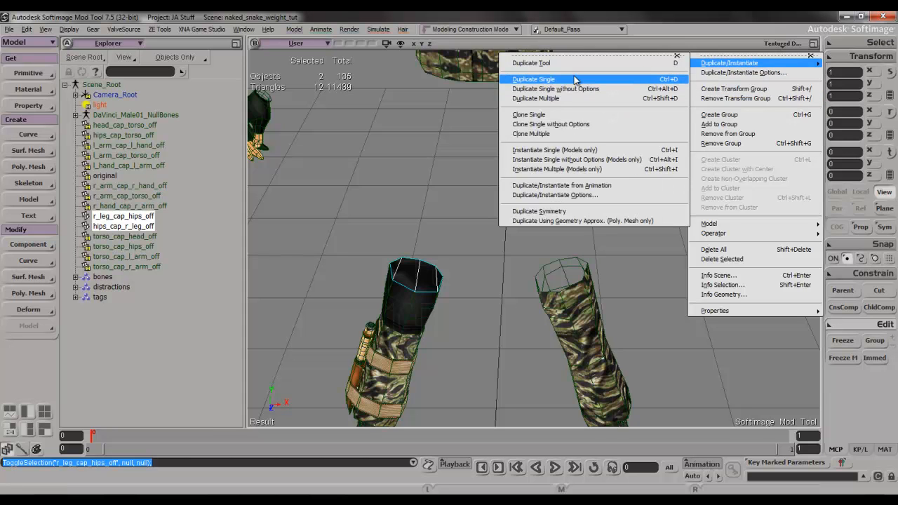
left_click(600, 215)
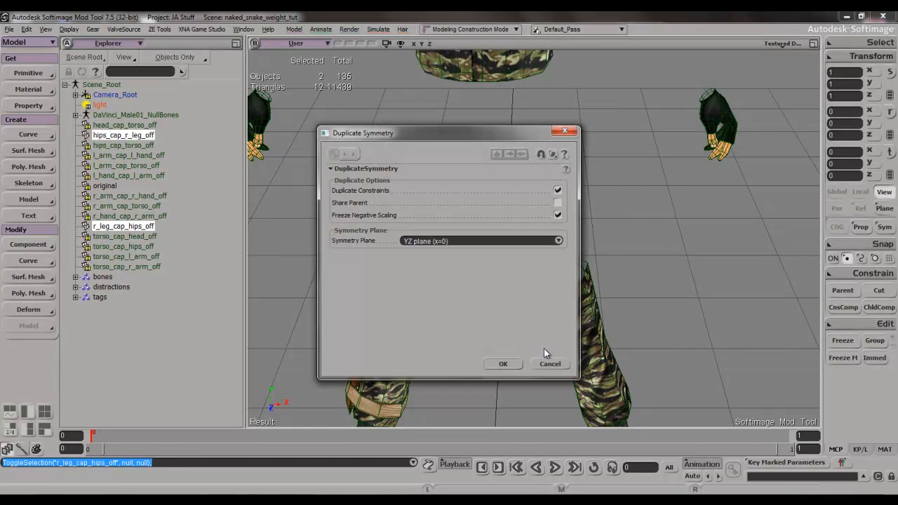
left_click(512, 240)
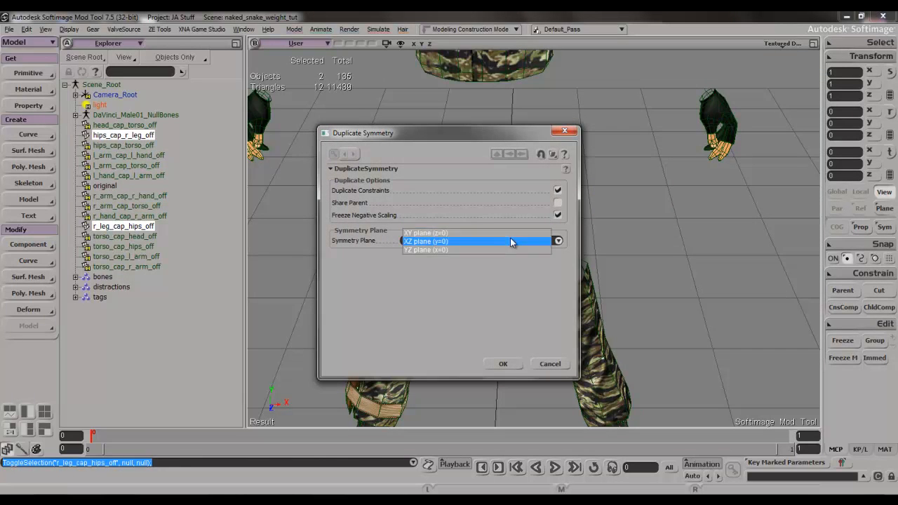
left_click(483, 251)
left_click_drag(491, 134, 331, 129)
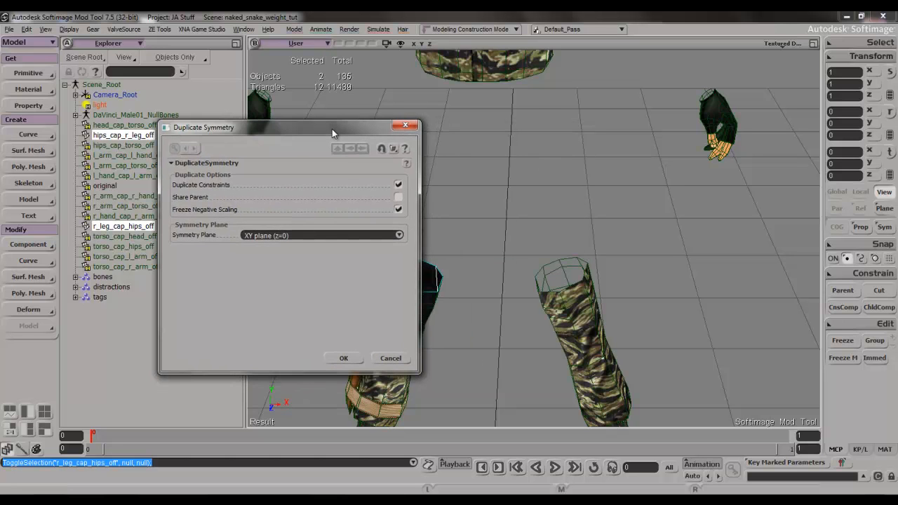
left_click(313, 235)
left_click(298, 253)
left_click(303, 236)
left_click(305, 230)
left_click(390, 357)
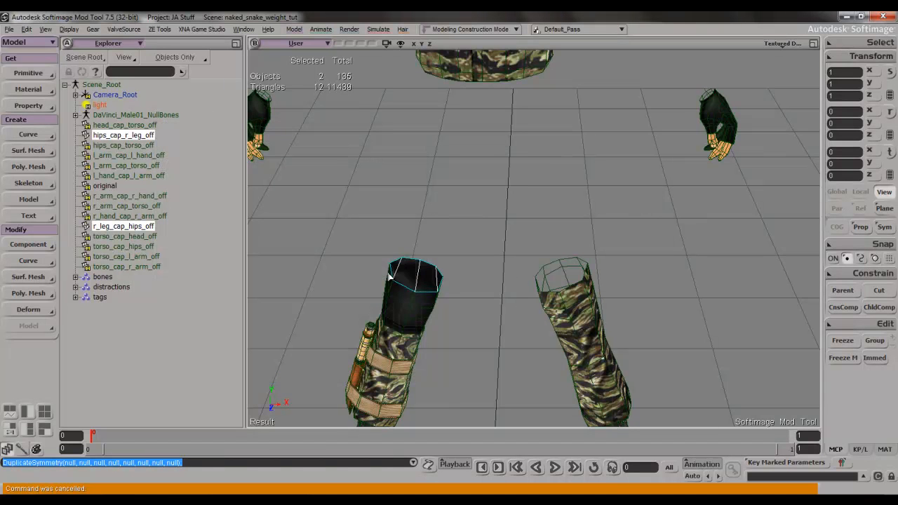
- Duplicate the two selected right leg caps and mirror the copies onto the left leg with an X scale of -1
key("ctrl+d")
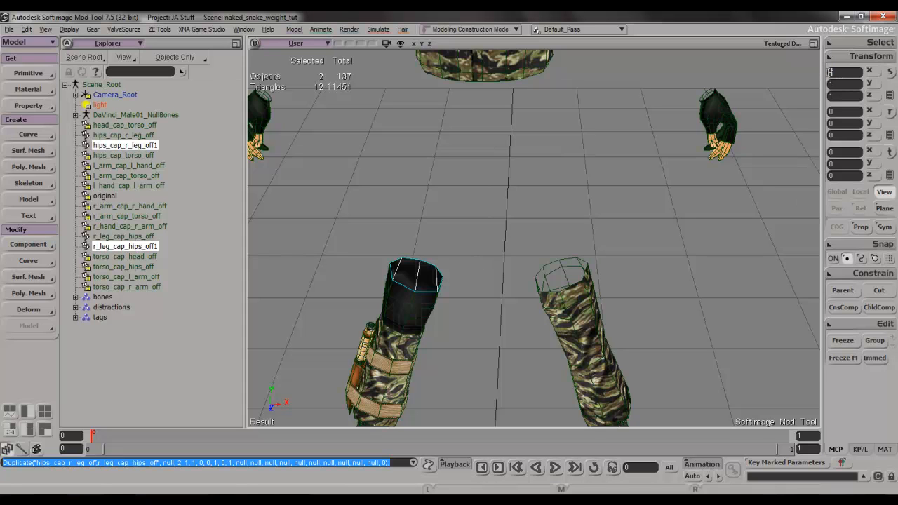
type("-")
key("Return")
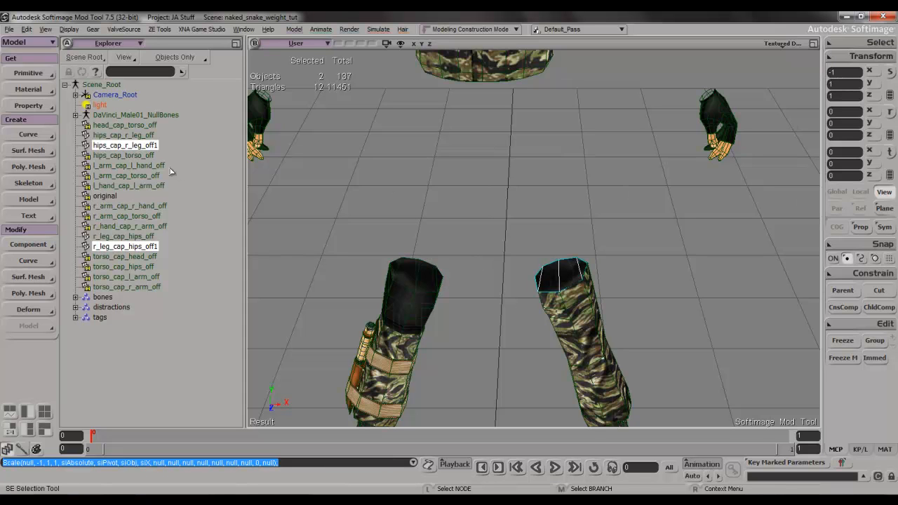
- Rename the mirrored copy of hips_cap_r_leg_off to hips_cap_l_leg_off
left_click(109, 146)
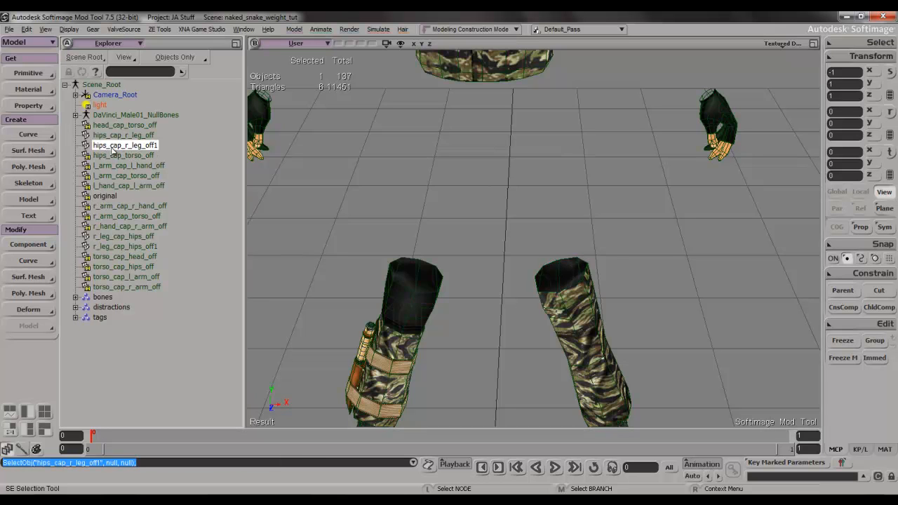
left_click(132, 146)
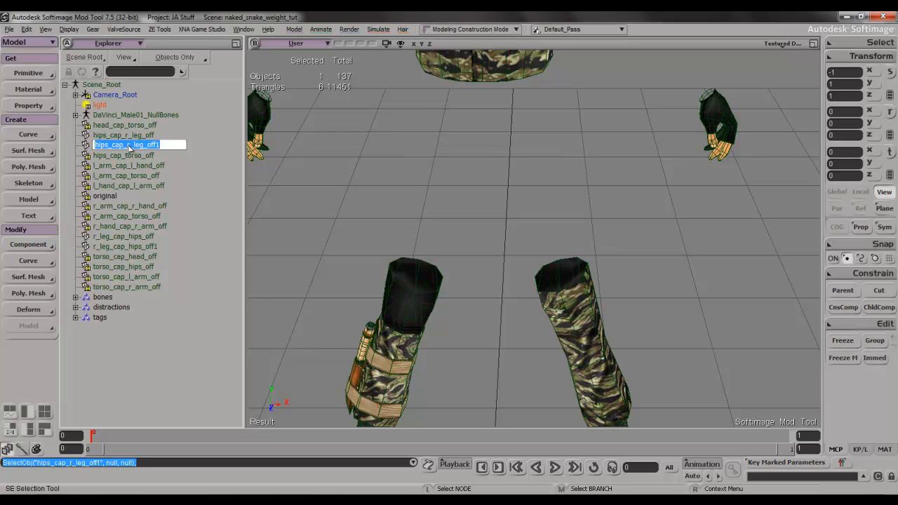
left_click_drag(127, 145, 130, 146)
type("l")
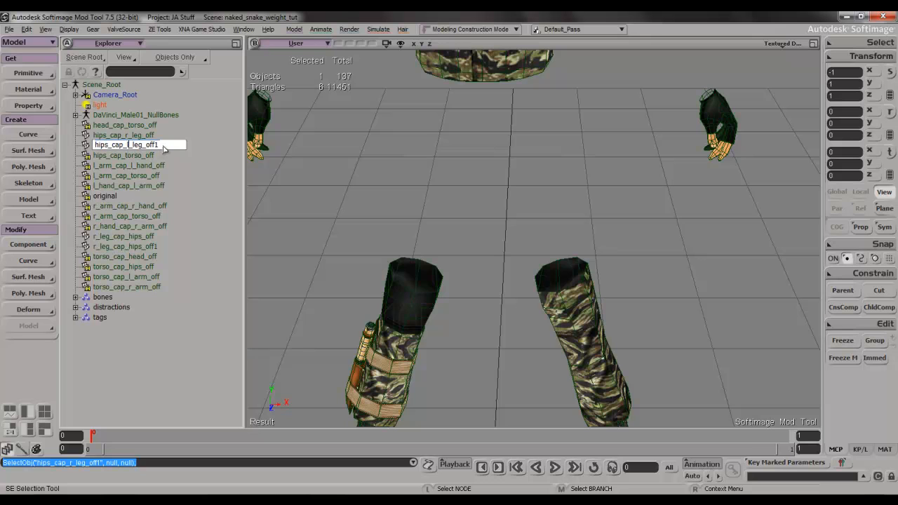
key("Return")
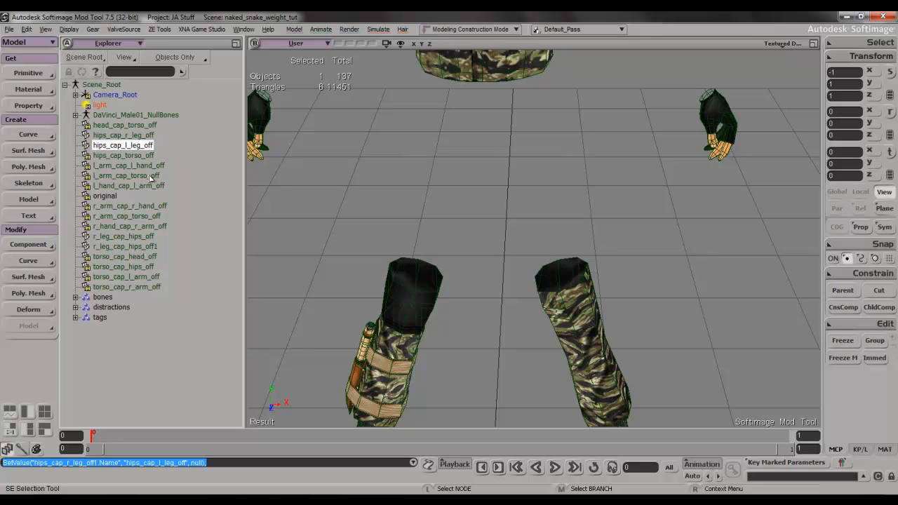
- Hide the r_leg_cap_hips_off mesh on the right leg, leaving the leg mesh itself deselected
left_click(572, 282)
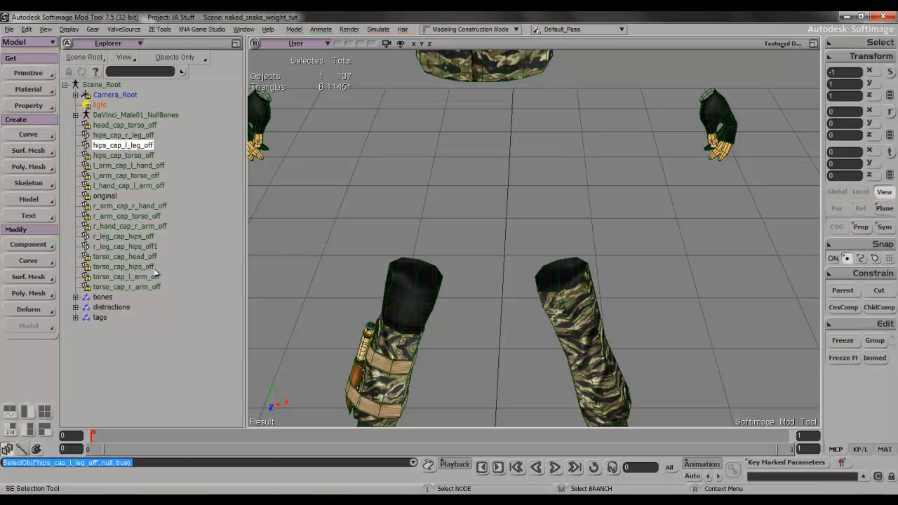
left_click(416, 279)
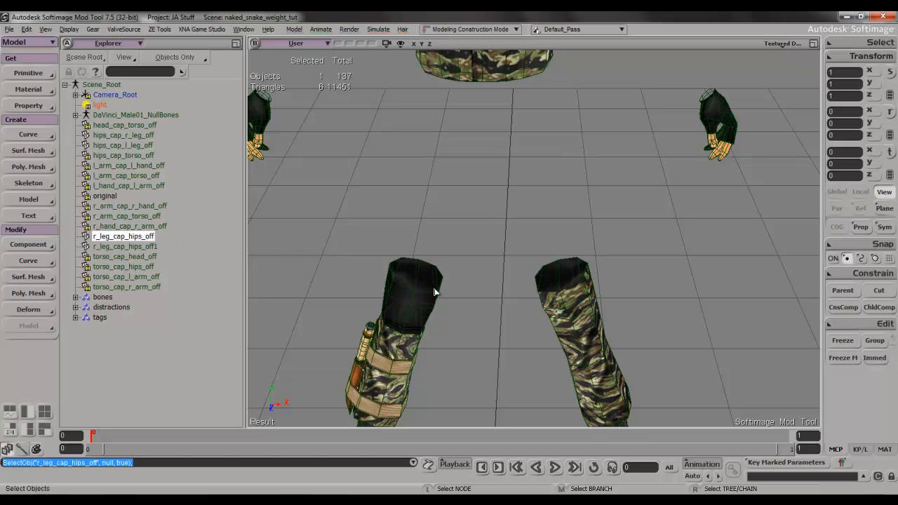
key("h")
key("s")
right_click_drag(435, 290, 434, 245)
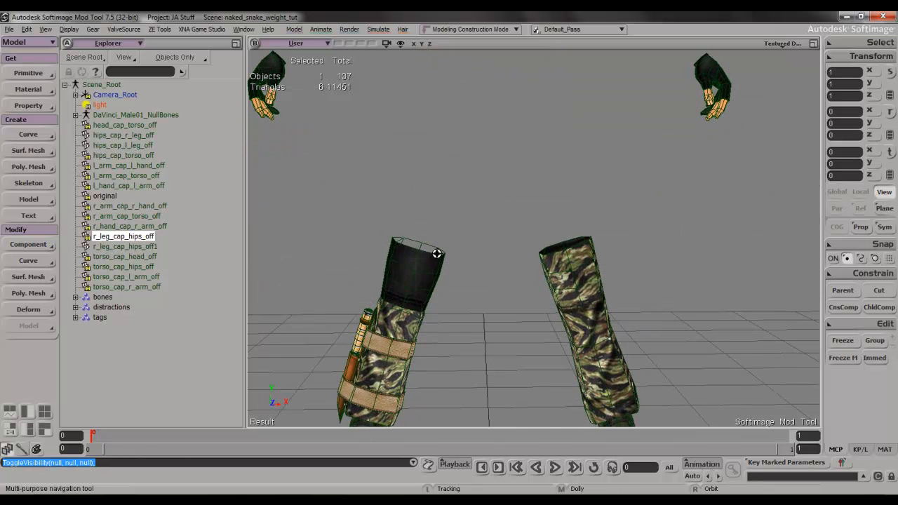
left_click_drag(493, 292, 493, 292)
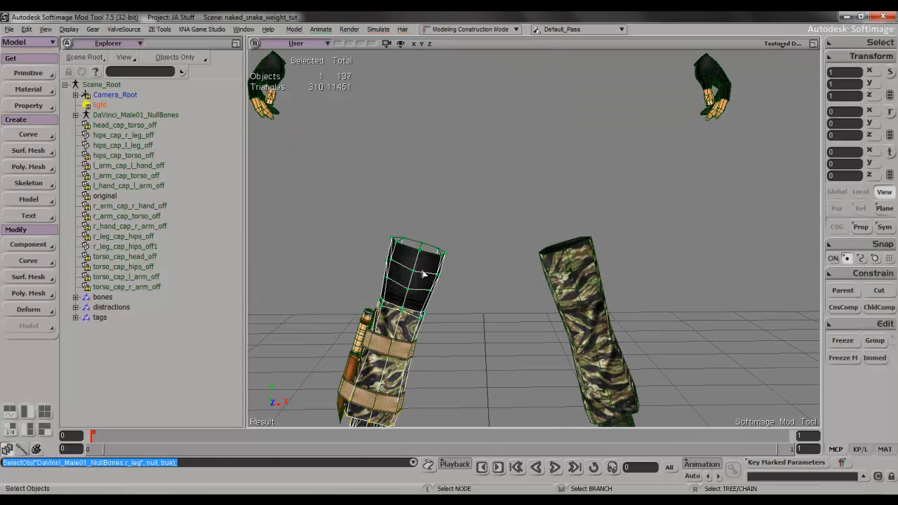
left_click(424, 273, "ctrl+shift")
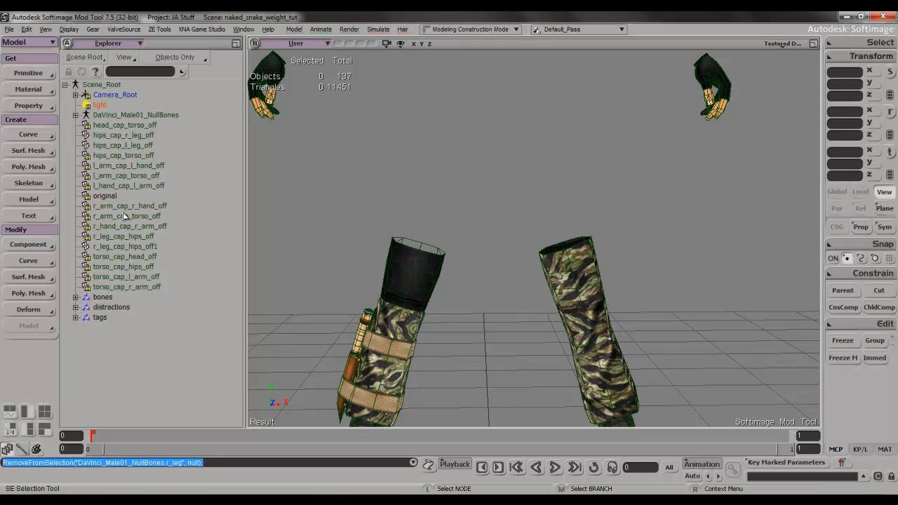
- Hide r_leg_cap_hips_off1, the mirrored leg cap on the left leg
left_click(121, 246)
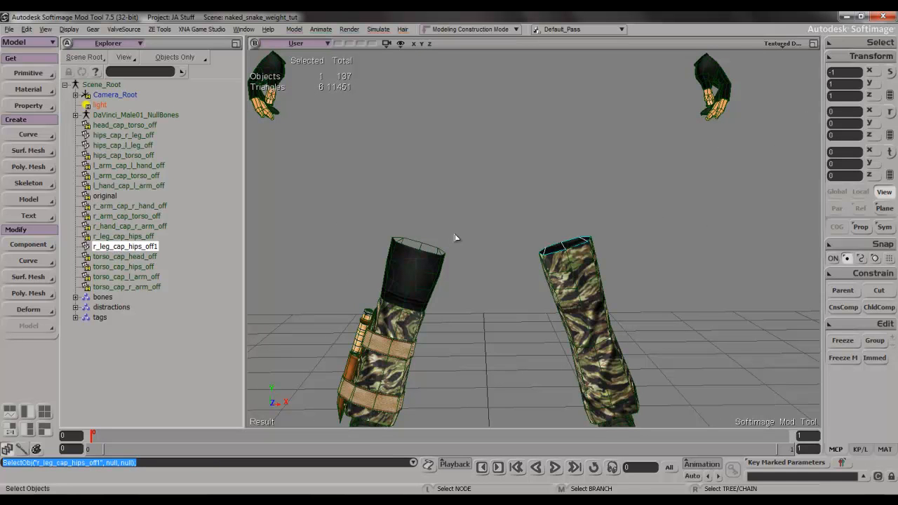
key("h")
key("s")
right_click_drag(559, 234, 559, 281)
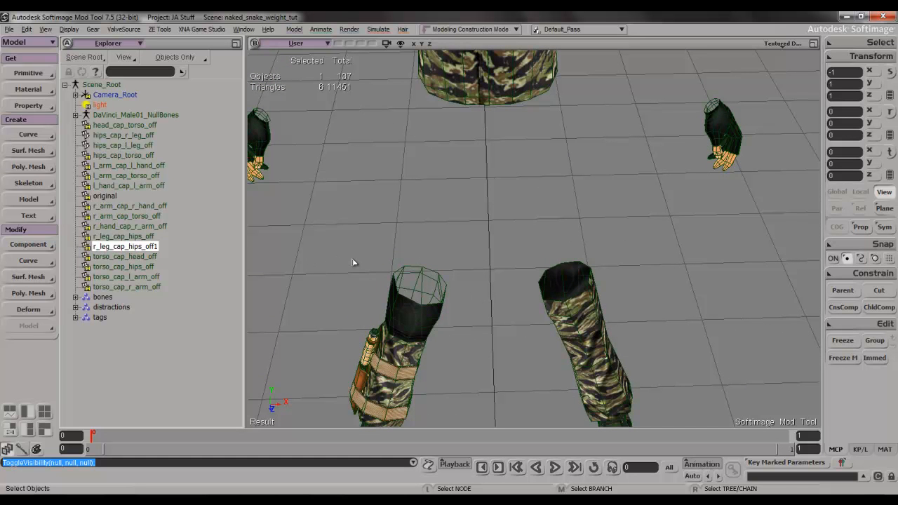
key("h")
key("h")
- Examine the facing of the hips_cap_r_leg_off polygons on the right leg from below and above
right_click_drag(425, 290, 422, 188)
left_click(424, 192)
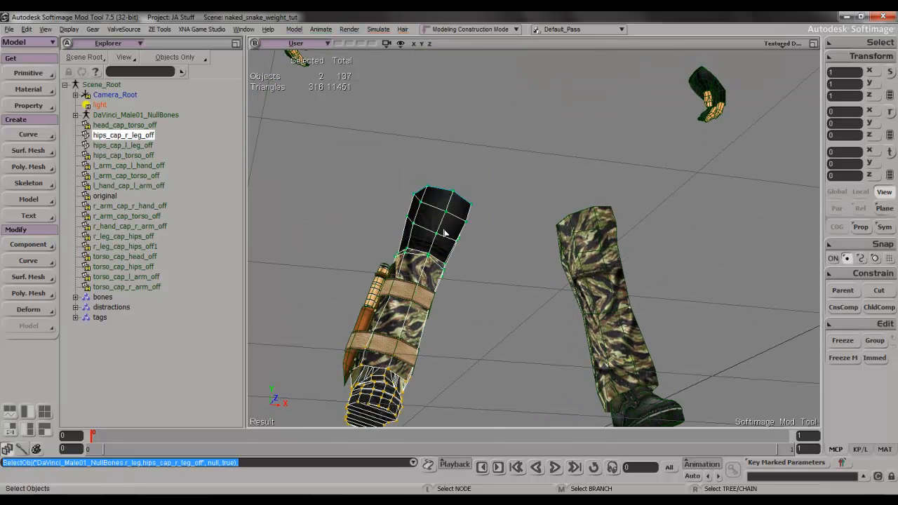
right_click_drag(418, 228, 421, 301)
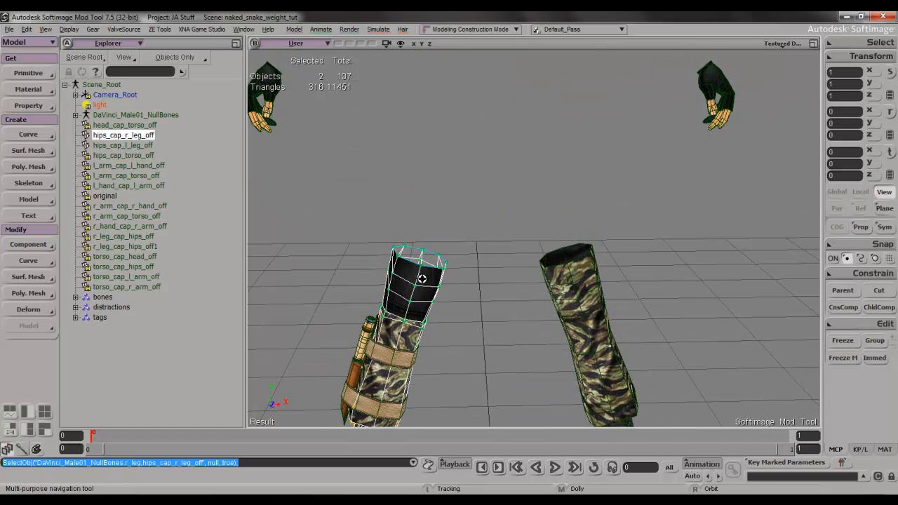
left_click(421, 302)
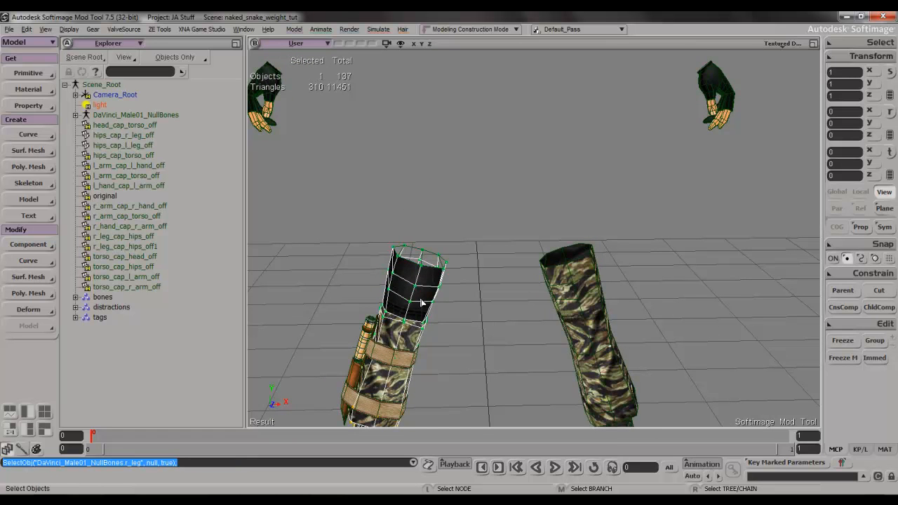
right_click_drag(422, 302, 411, 164)
left_click_drag(401, 160, 485, 221)
left_click(423, 223, "ctrl+shift")
right_click_drag(423, 223, 423, 270)
scroll(423, 270, "up", 2)
left_click_drag(423, 271, 453, 260)
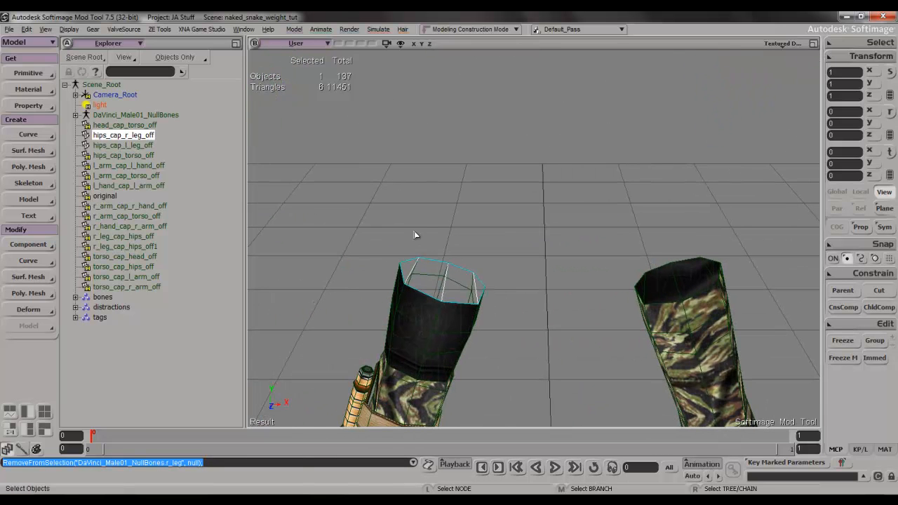
- Hide the hips_cap_l_leg_off and hips_cap_r_leg_off meshes
left_click(139, 146)
key("h")
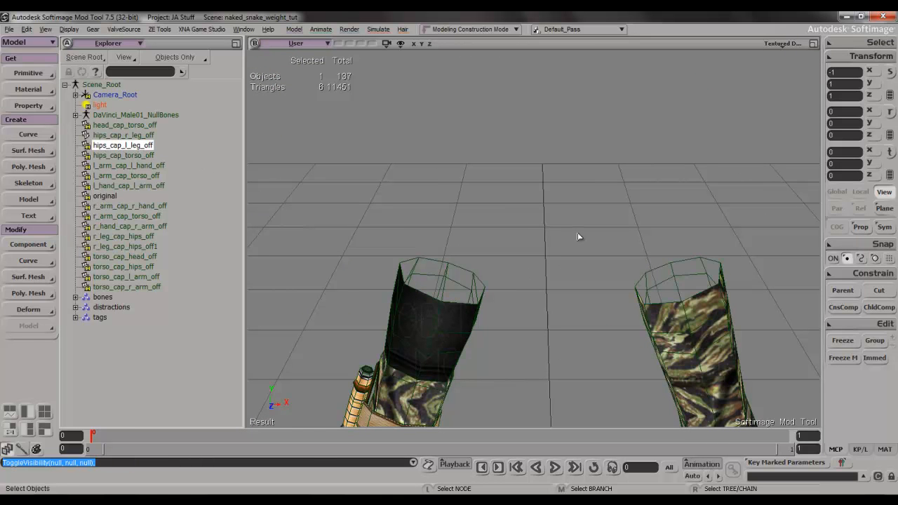
left_click(131, 135)
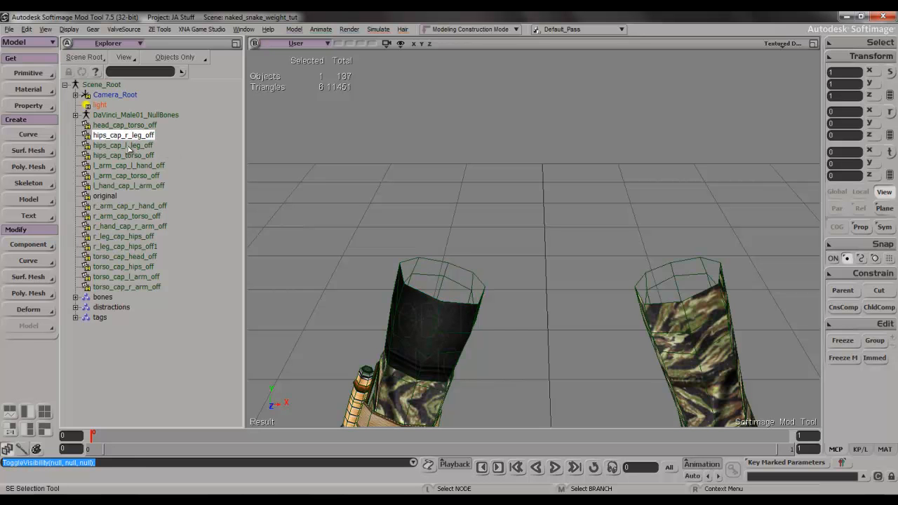
- Show the hips_cap_l_leg_off mesh on the left leg and rename it l_leg_cap_hips_off
key("Right")
key("s")
right_click_drag(490, 230, 538, 259)
key("h")
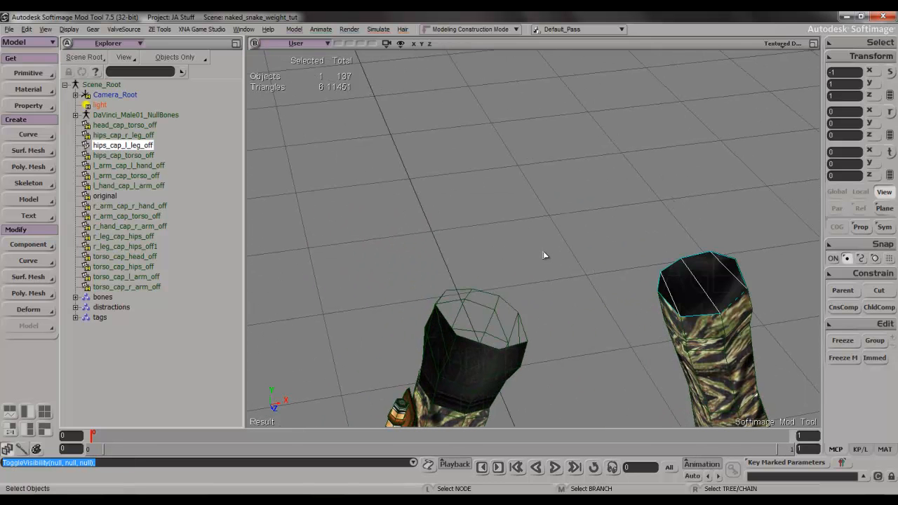
left_click(123, 145)
type("l_leg_cap_hi")
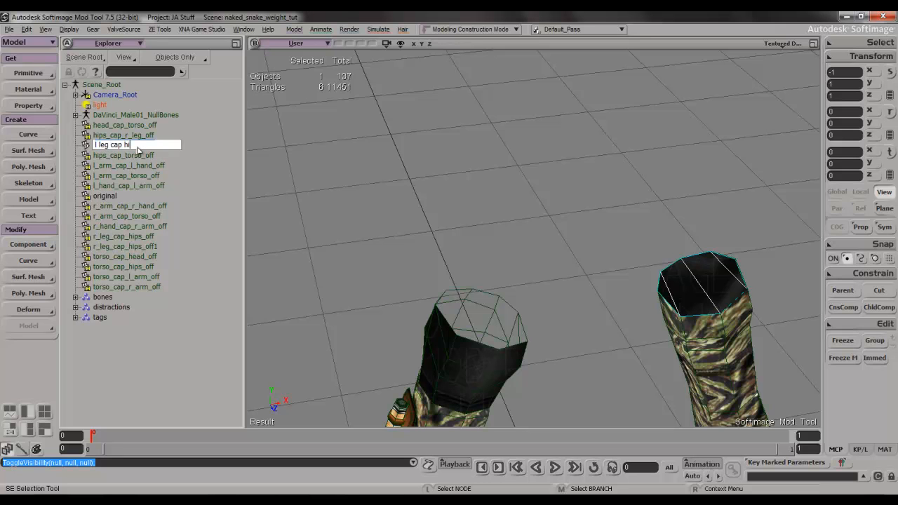
key("Return")
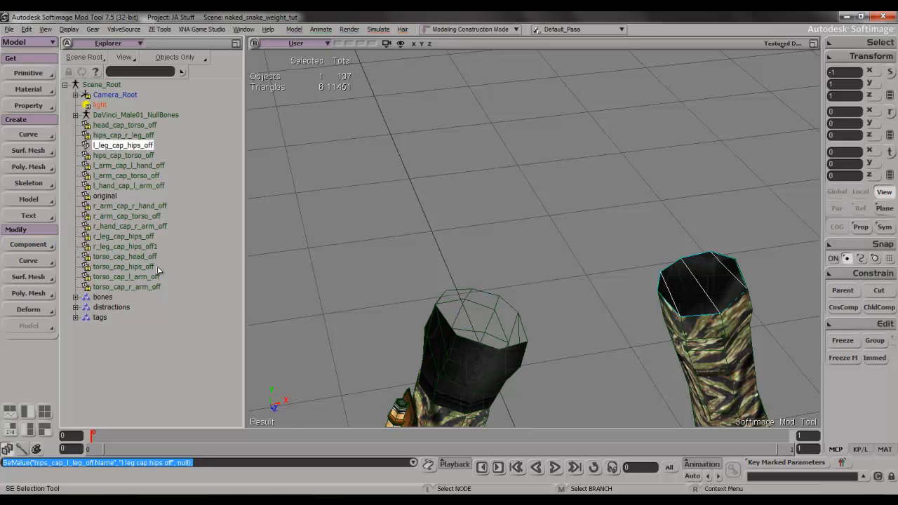
- Show the r_leg_cap_hips_off1 mesh and hide l_leg_cap_hips_off on the left leg
left_click(151, 247)
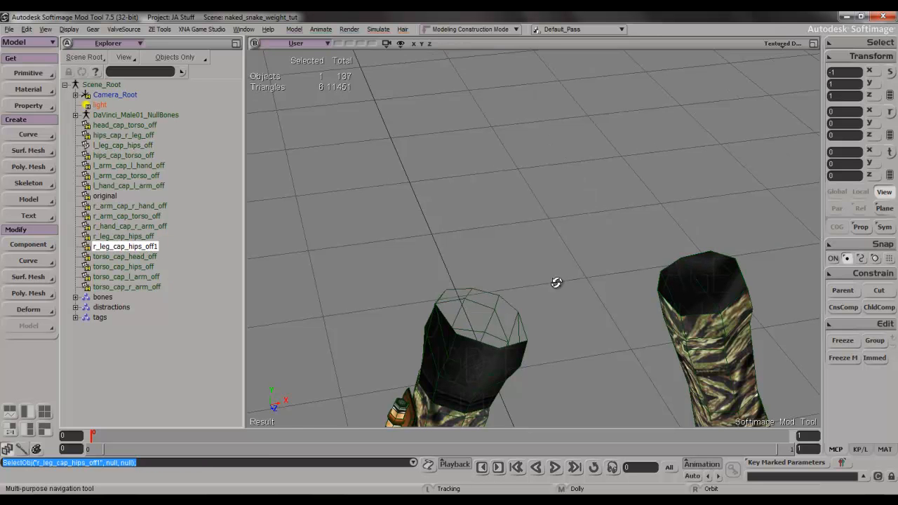
key("h")
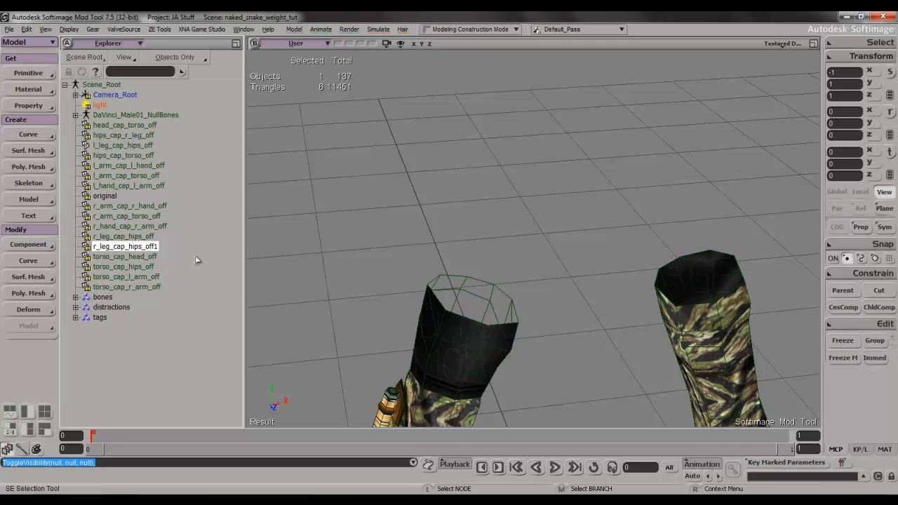
left_click(113, 146)
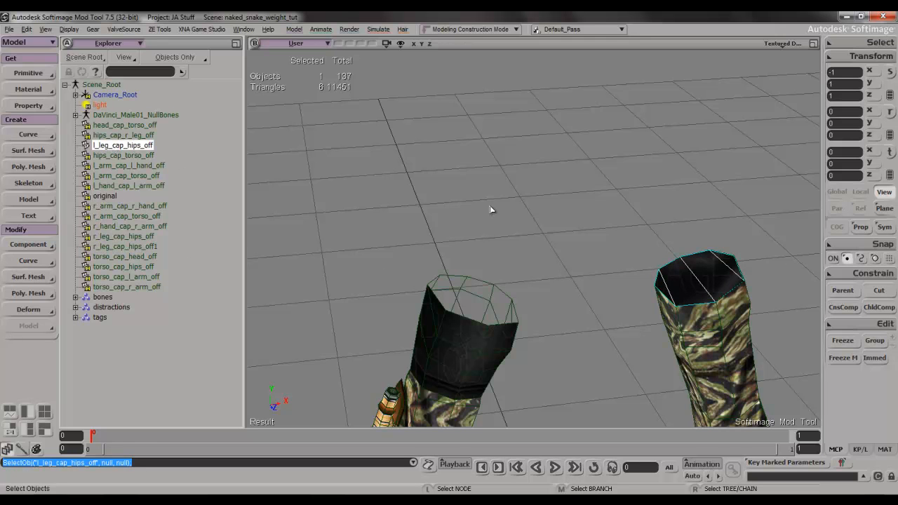
key("h")
- Rename the r_leg_cap_hips_off1 mesh as hips_cap_l_leg_off
left_click(140, 248)
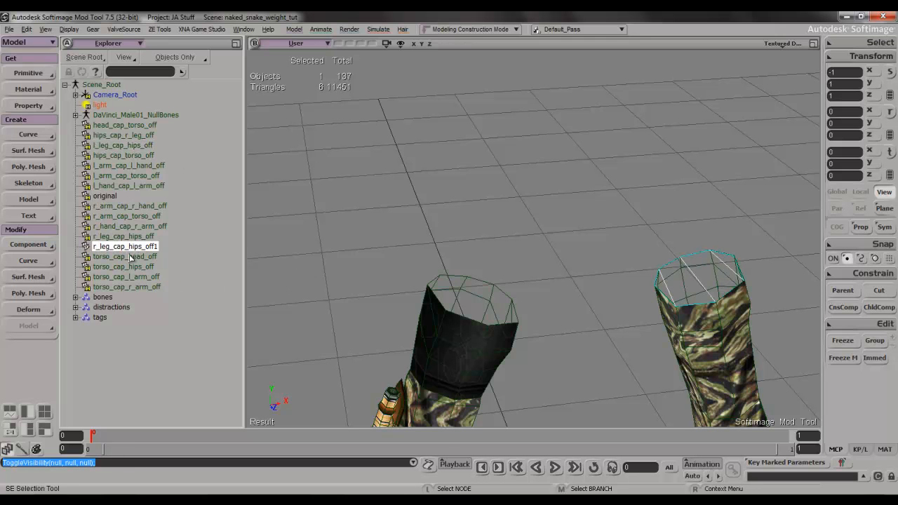
double_click(132, 248)
type("hips_cap_l")
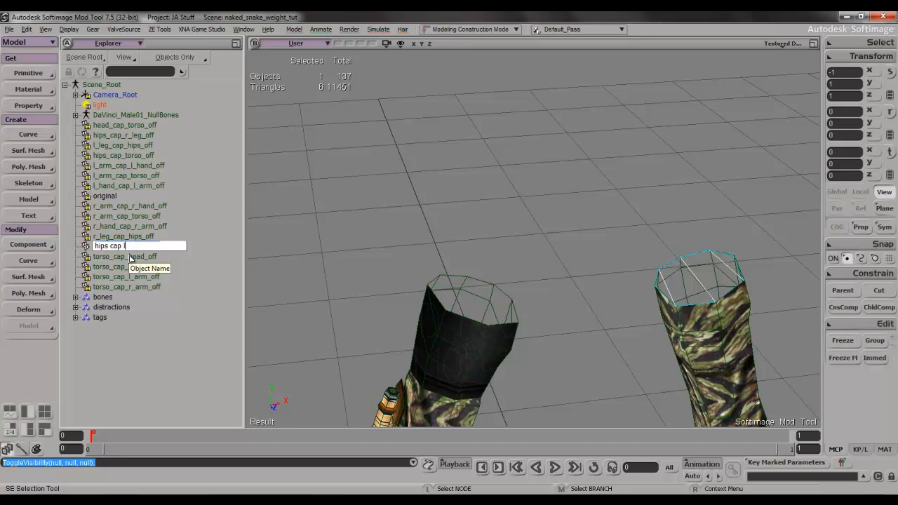
type("f")
key("Return")
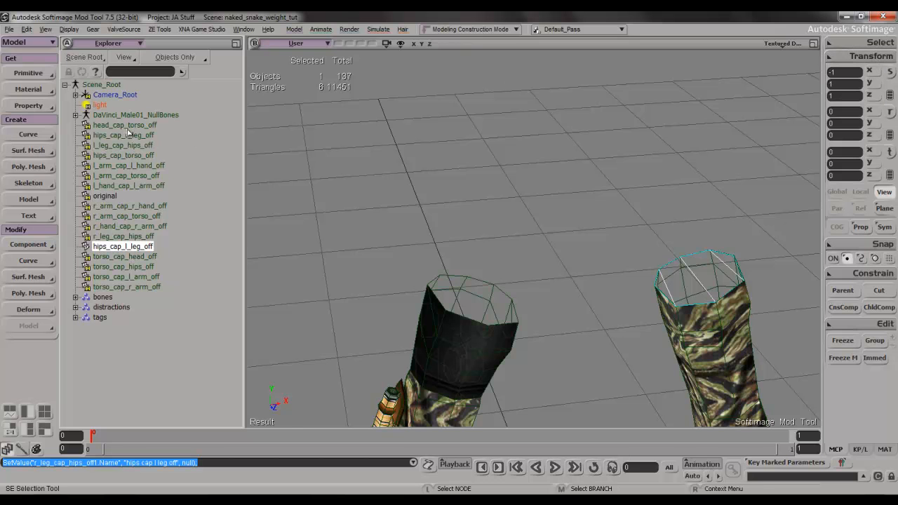
- Freeze the scaling of the visible hips_cap_l_leg_off mesh and rename it l leg cap hips off
left_click(869, 56)
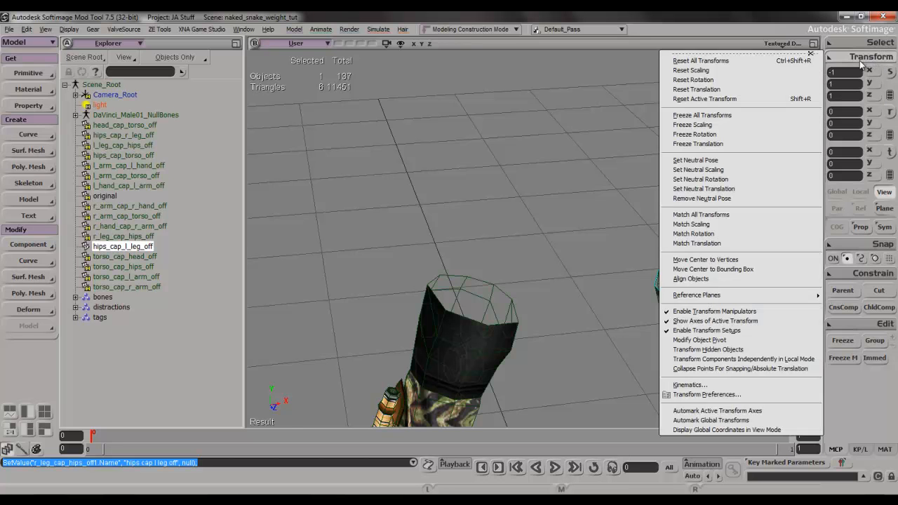
left_click(750, 125)
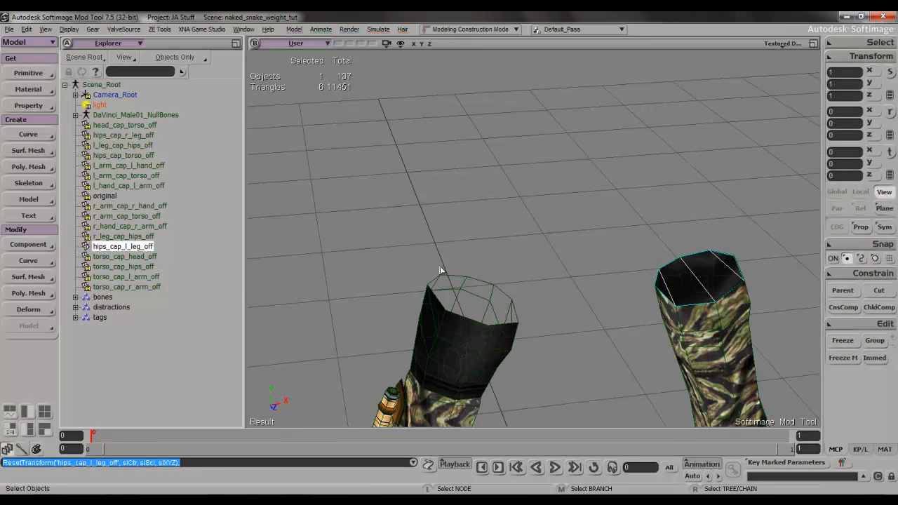
double_click(111, 246)
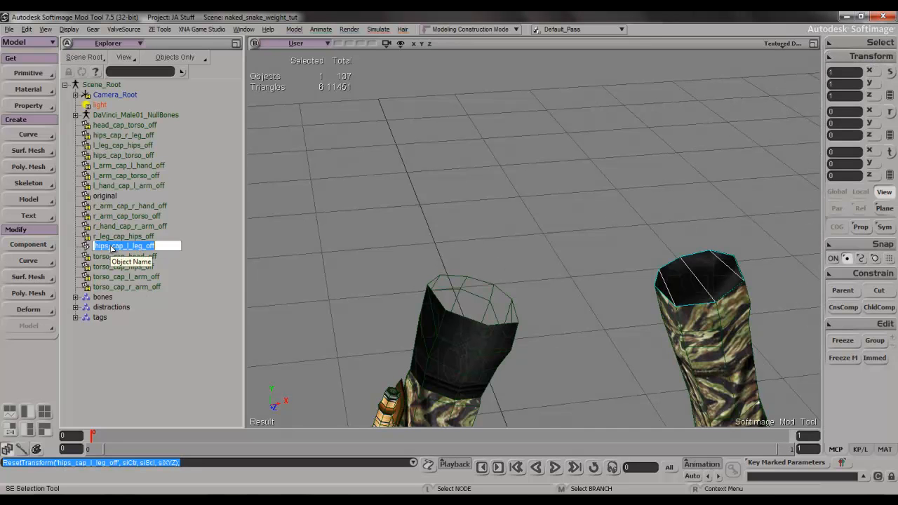
key("BackSpace")
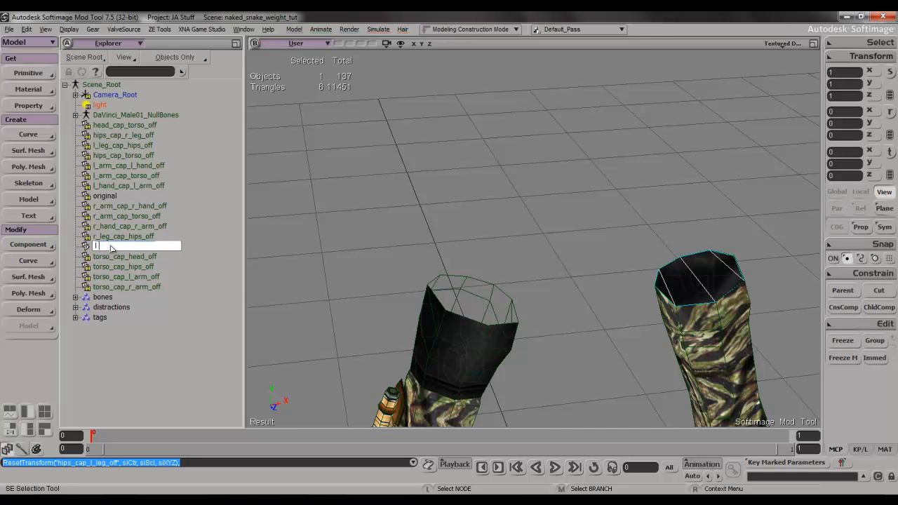
type("l leg cap hips off")
key("Return")
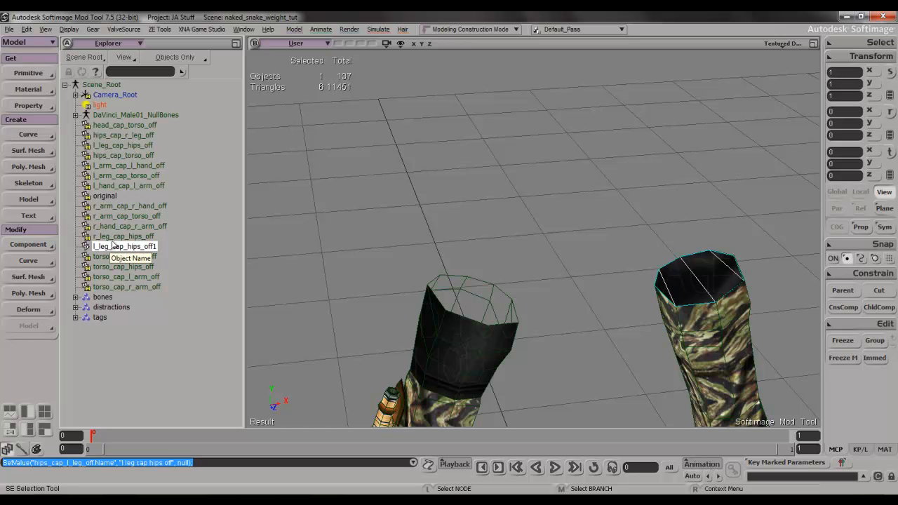
- Freeze the scaling of the hidden l_leg_cap_hips_off mesh and rename it hips_cap_l_leg_off
left_click(122, 146)
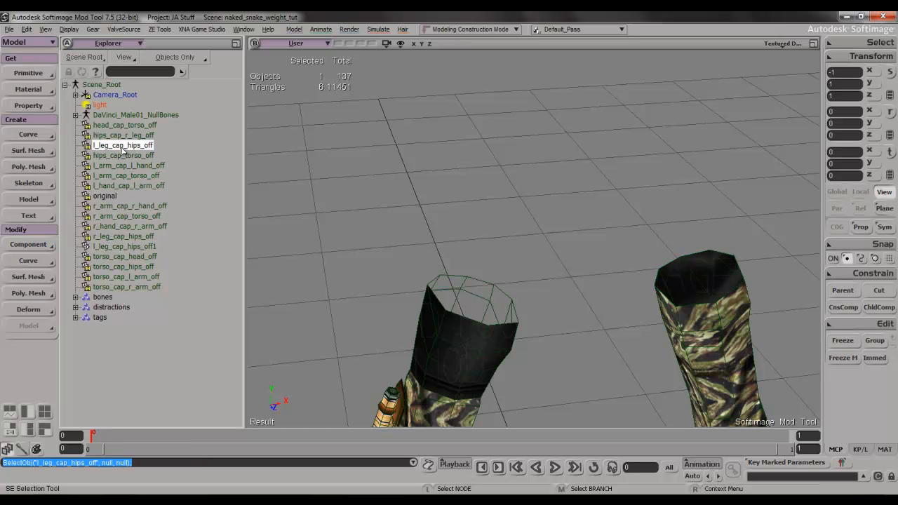
left_click(868, 57)
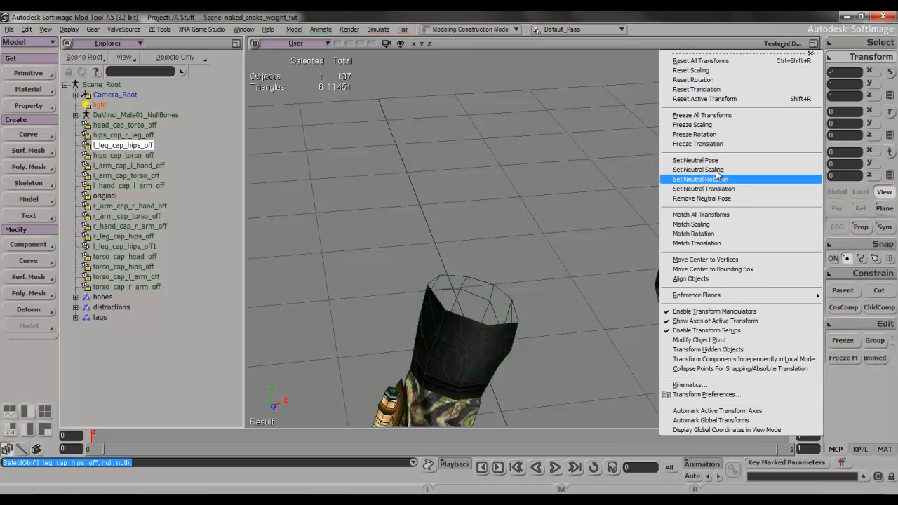
left_click(690, 70)
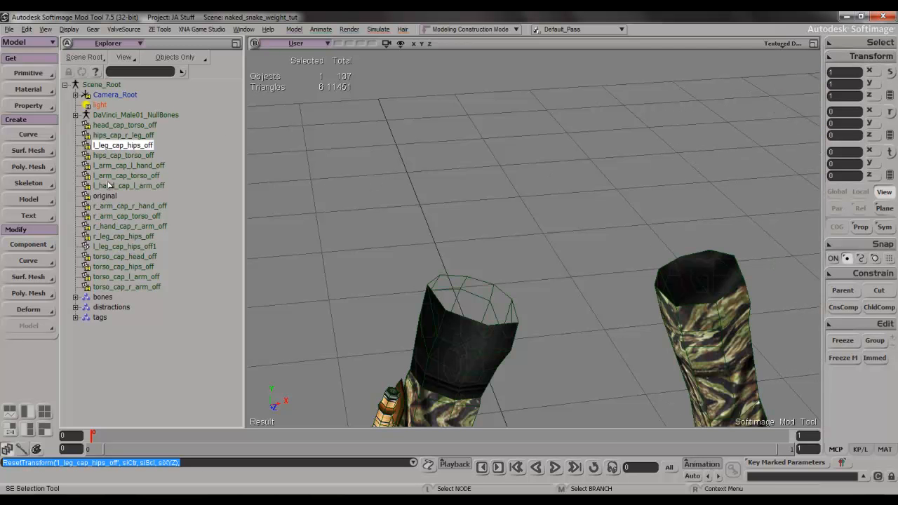
key("F2")
type("hi")
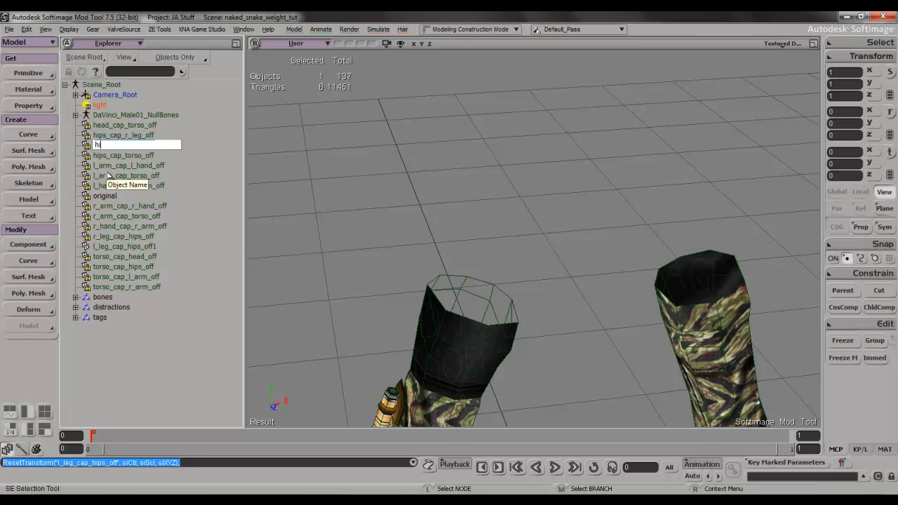
type("ps_cap_l_leg_off")
key("Return")
- Remove the trailing 1 from the l_leg_cap_hips_off1 name so it reads l_leg_cap_hips_off
left_click(128, 248)
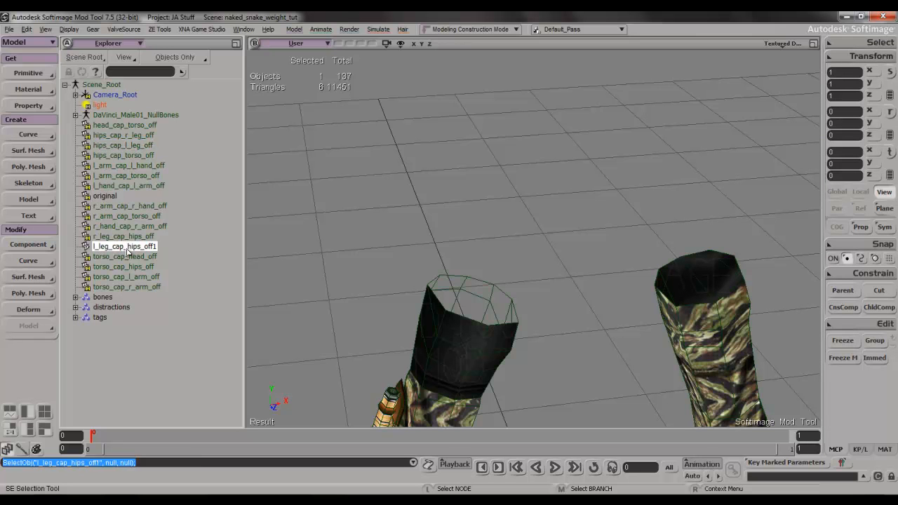
left_click(128, 248)
left_click(169, 248)
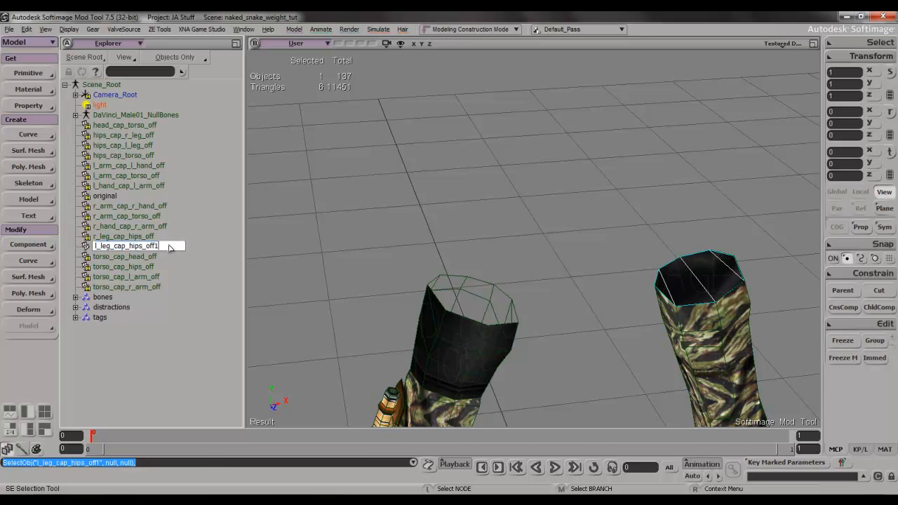
key("BackSpace")
key("Return")
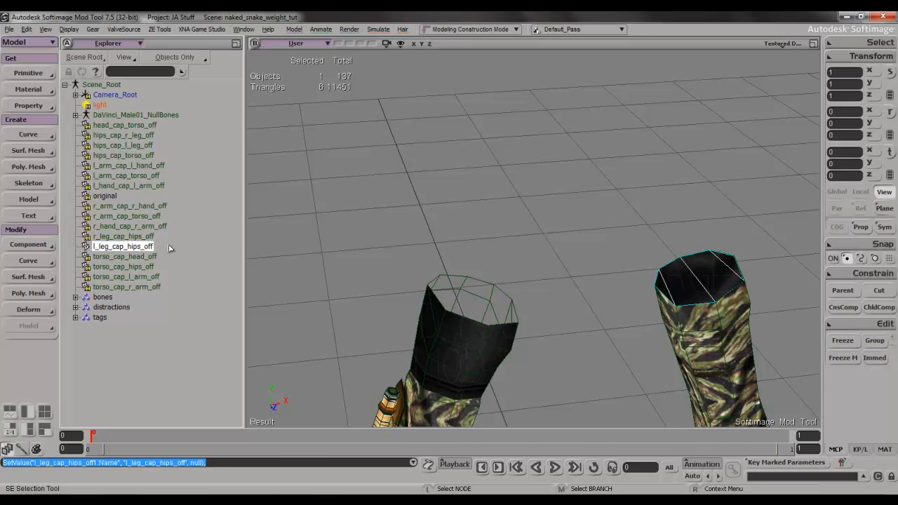
- Show the cap meshes from head_cap_torso_off through l_hand_cap_l_arm_off and freeze them
left_click(134, 126)
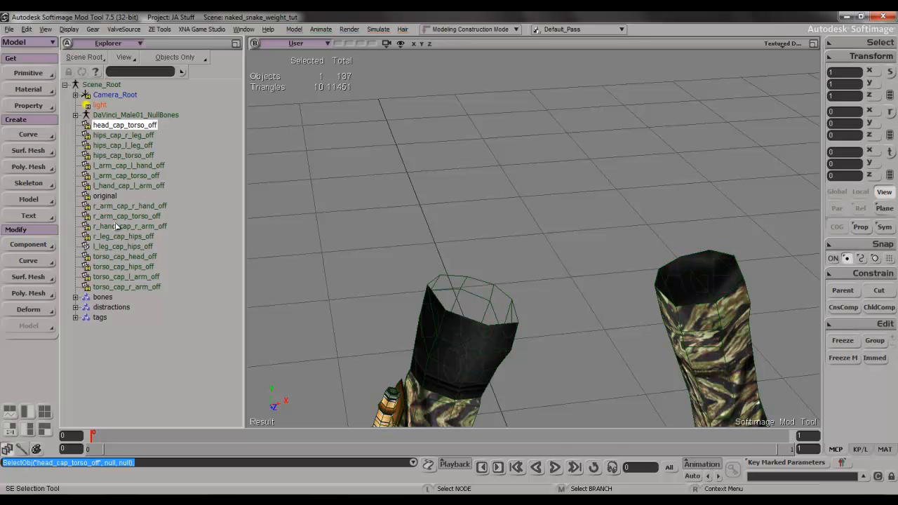
left_click(114, 187, "shift")
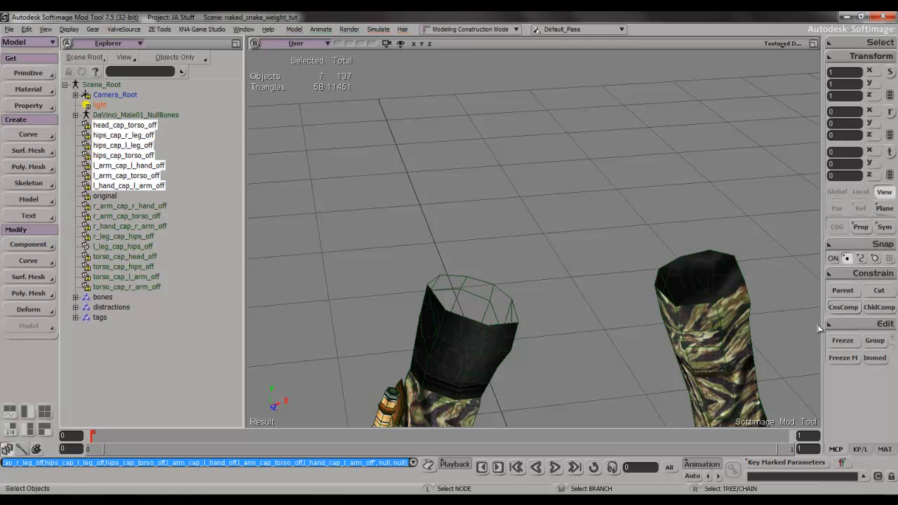
key("h")
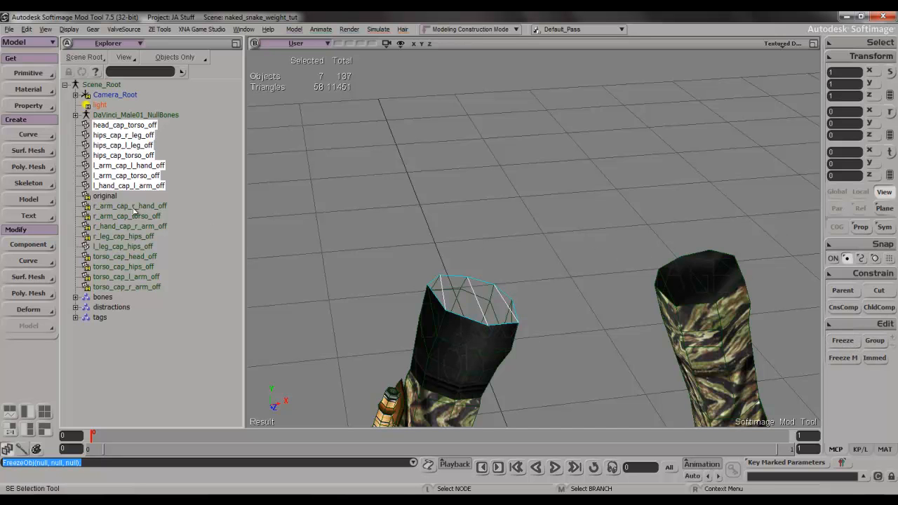
- Show the cap meshes from r_arm_cap_r_hand_off through r_leg_cap_hips_off and freeze them
left_click(133, 207)
left_click(124, 240, "shift")
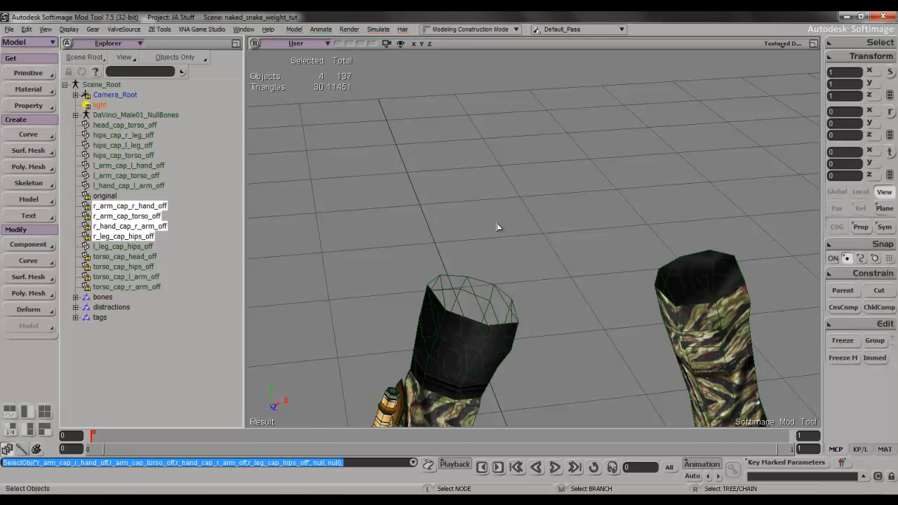
key("h")
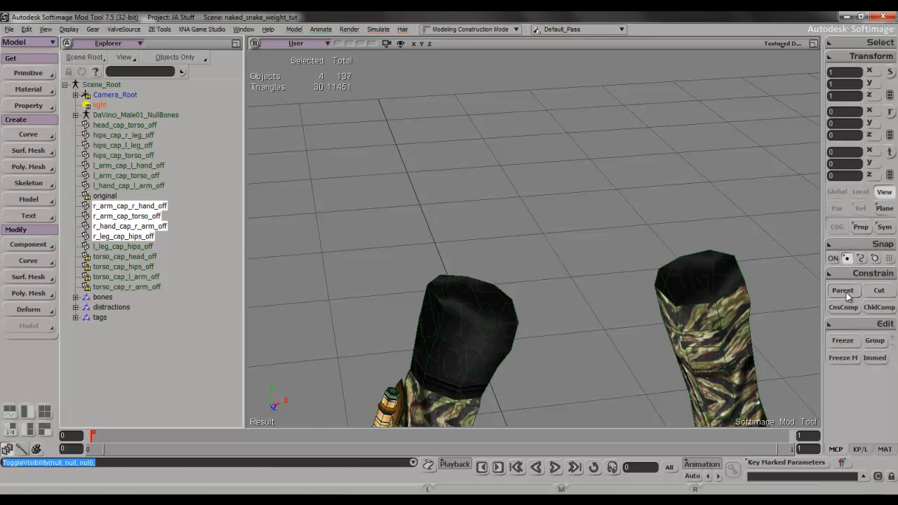
left_click(842, 340)
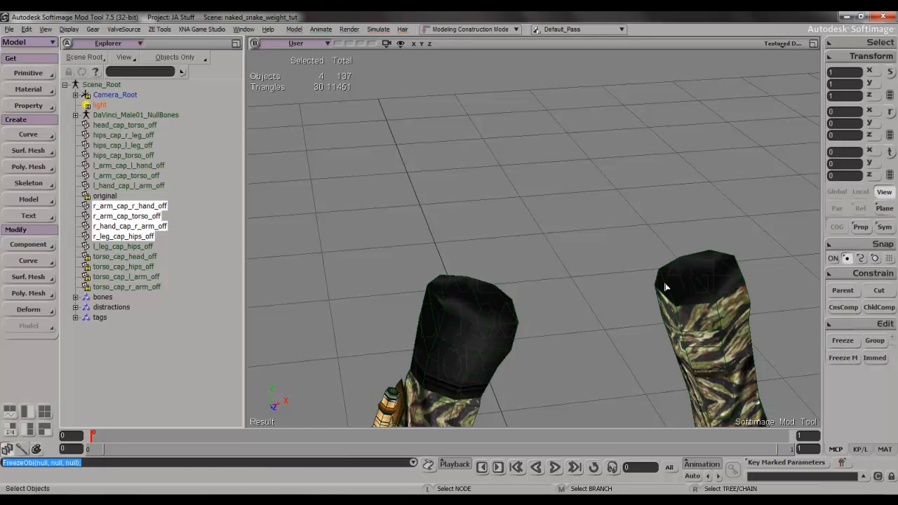
- Show and freeze the caps from torso_cap_head_off through torso_cap_r_arm_off, and also freeze l_leg_cap_hips_off
left_click(124, 257)
left_click(123, 246)
left_click(118, 257)
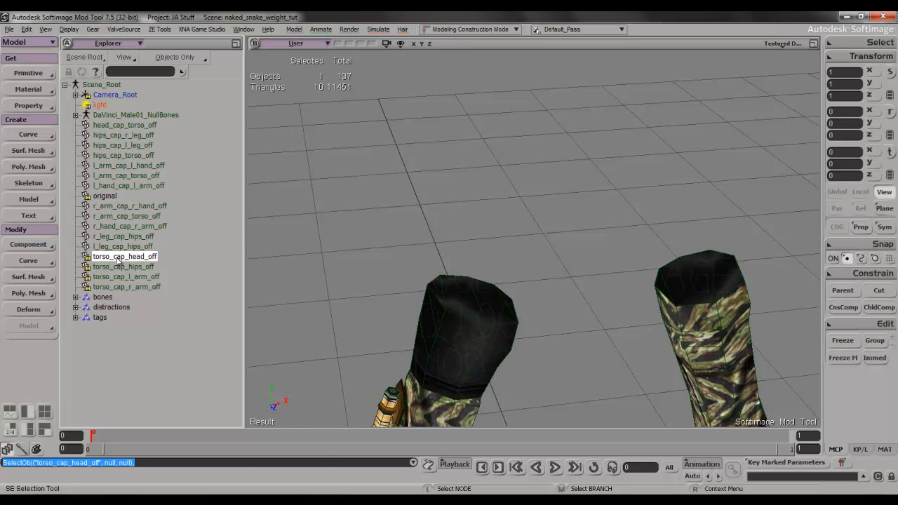
left_click(125, 287, "shift")
key("h")
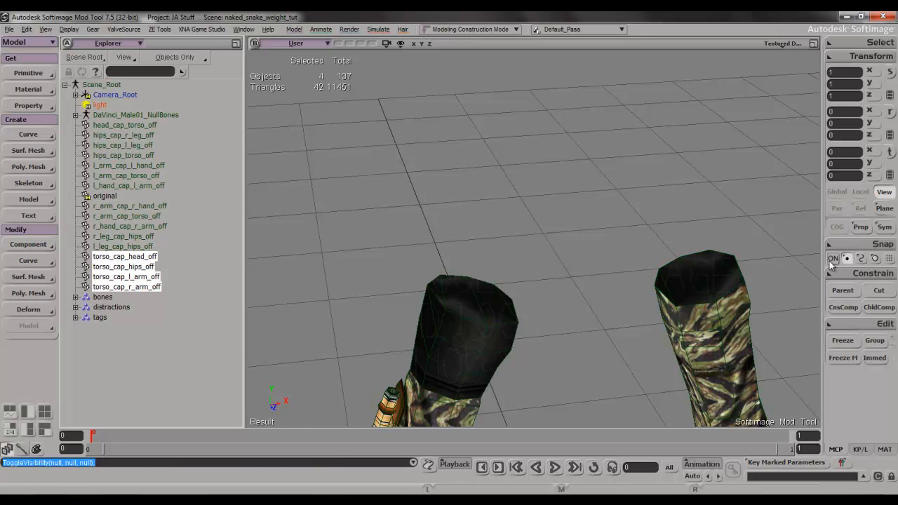
left_click(843, 341)
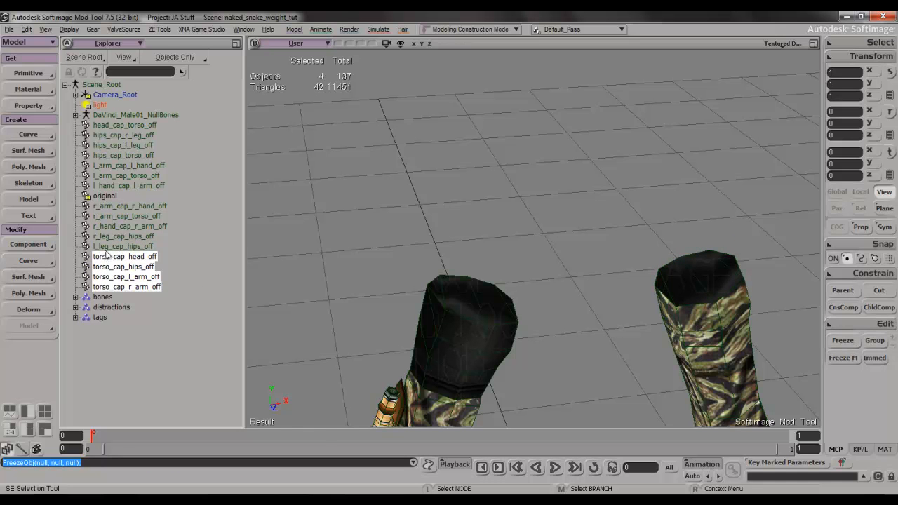
left_click(112, 246)
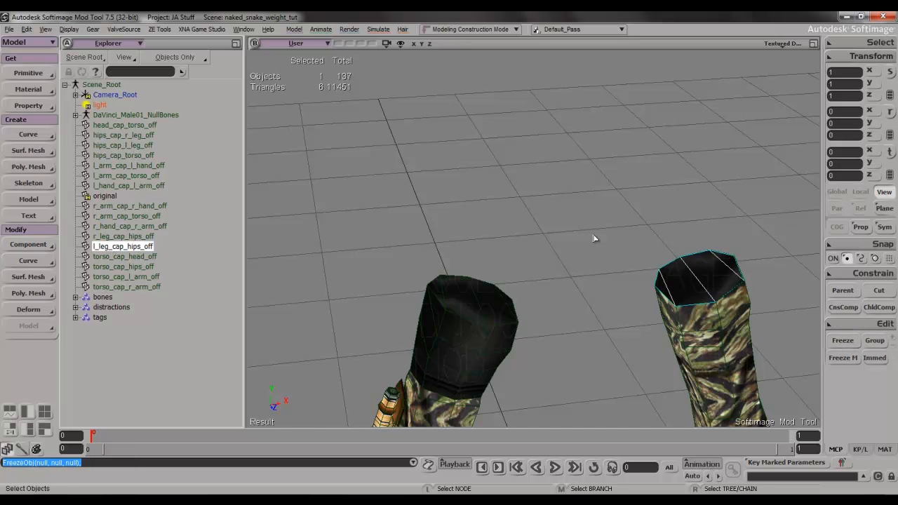
- Group all the cap meshes, from head_cap_torso_off through torso_cap_r_arm_off without the original mesh, and name the group caps
scroll(533, 216, "down", 5)
key("s")
right_click_drag(527, 213, 393, 242)
left_click(128, 206)
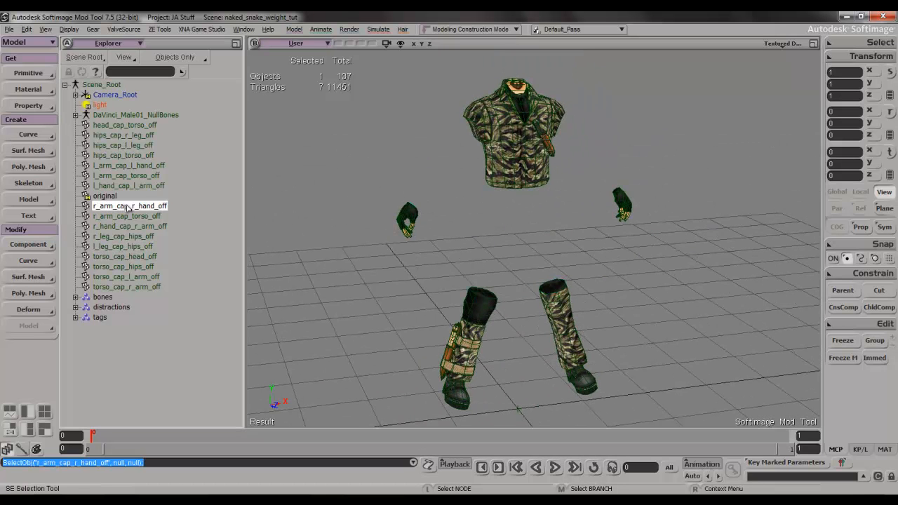
left_click(133, 287, "shift")
left_click(131, 187, "ctrl")
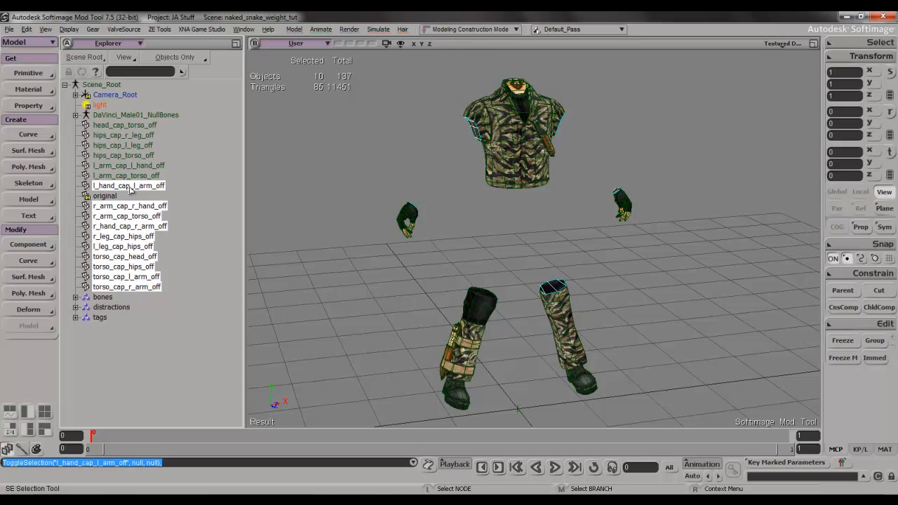
left_click(124, 125, "ctrl")
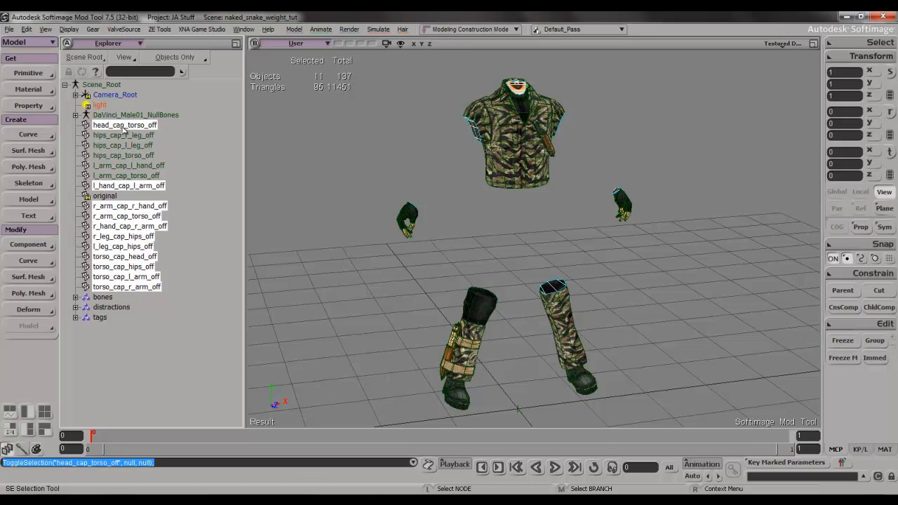
left_click(121, 135, "ctrl")
left_click(120, 146, "ctrl")
left_click(117, 155, "ctrl")
left_click(117, 166, "ctrl")
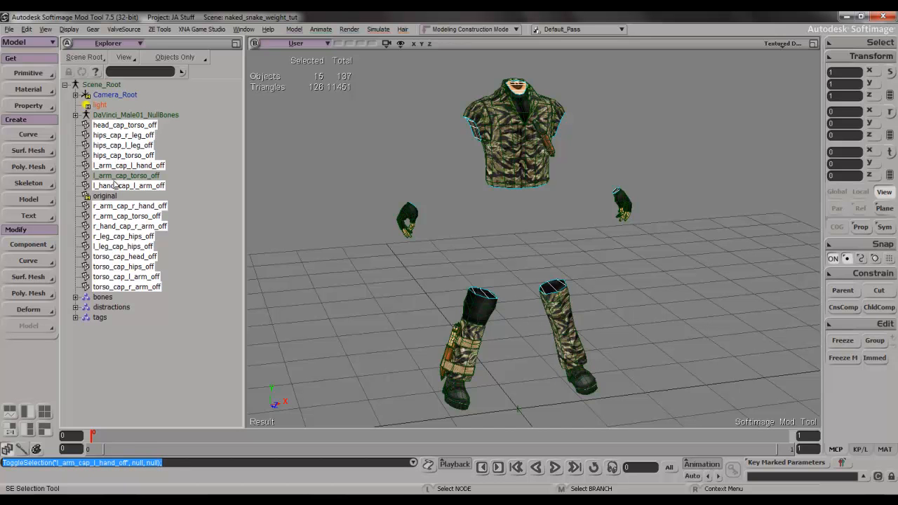
left_click(116, 184, "ctrl")
left_click(118, 175, "ctrl")
left_click(119, 185, "ctrl")
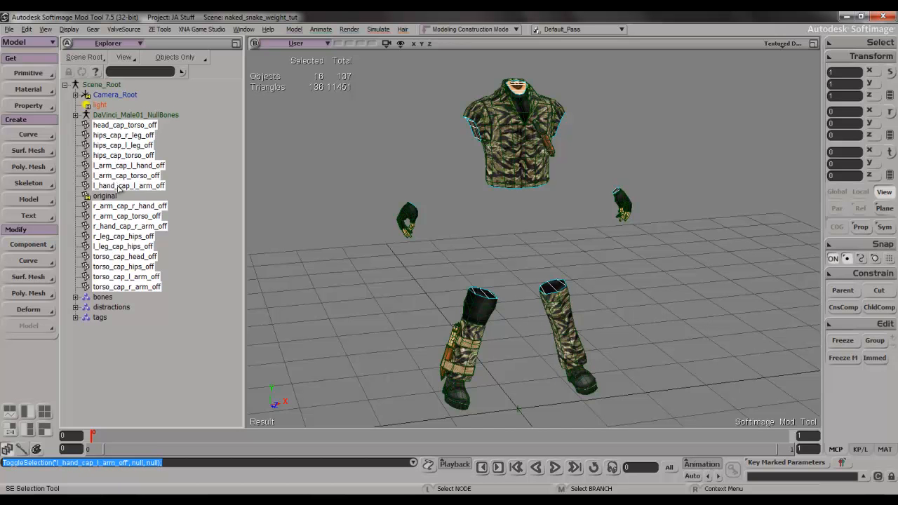
key("ctrl+g")
double_click(102, 317)
type("caps")
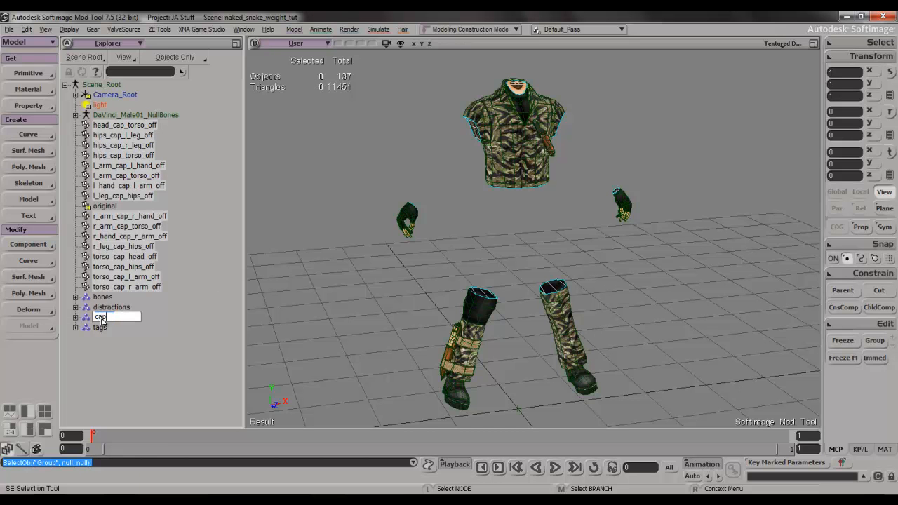
key("Return")
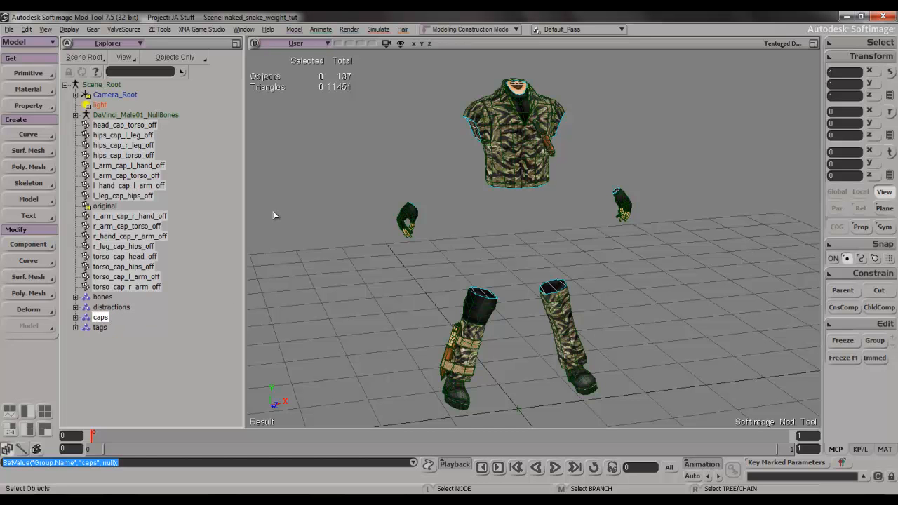
- Apply GATOR to head_cap_torso_off with the original mesh as source and transfer the shape animation and envelope weights
left_click(143, 126)
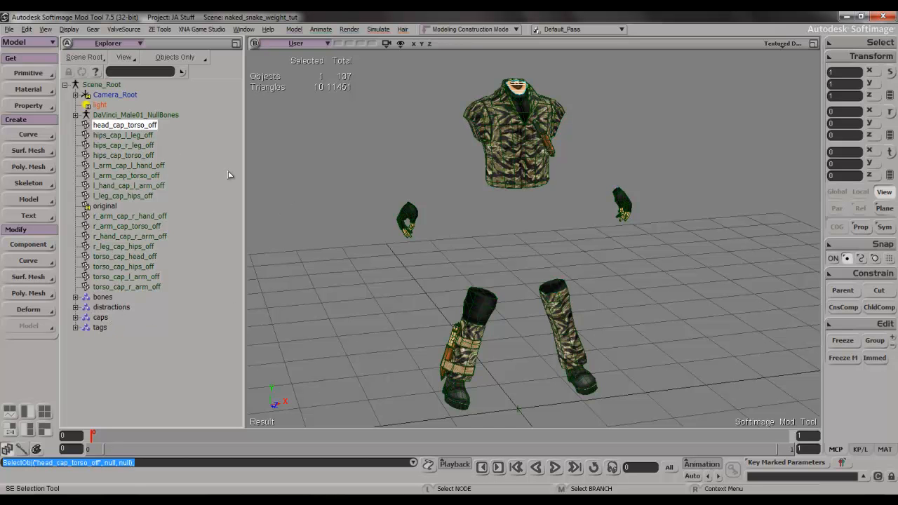
left_click(27, 106)
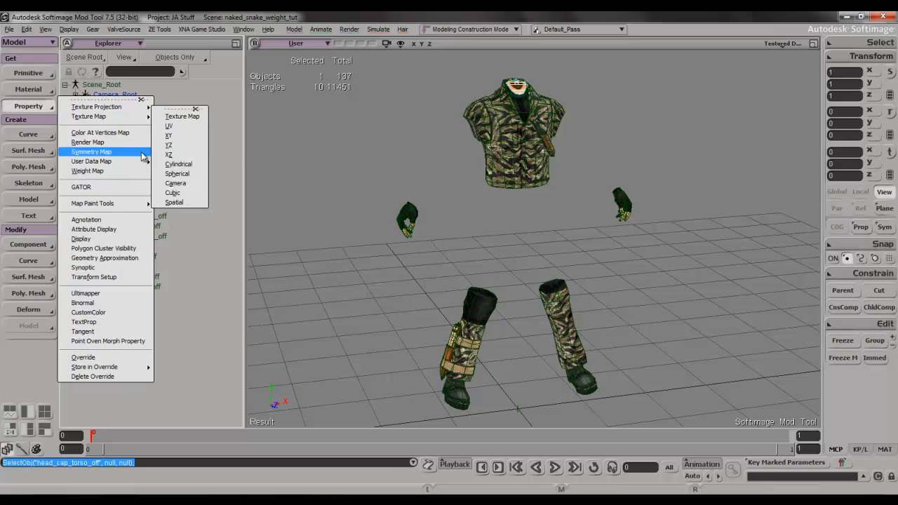
left_click(127, 185)
left_click(112, 206)
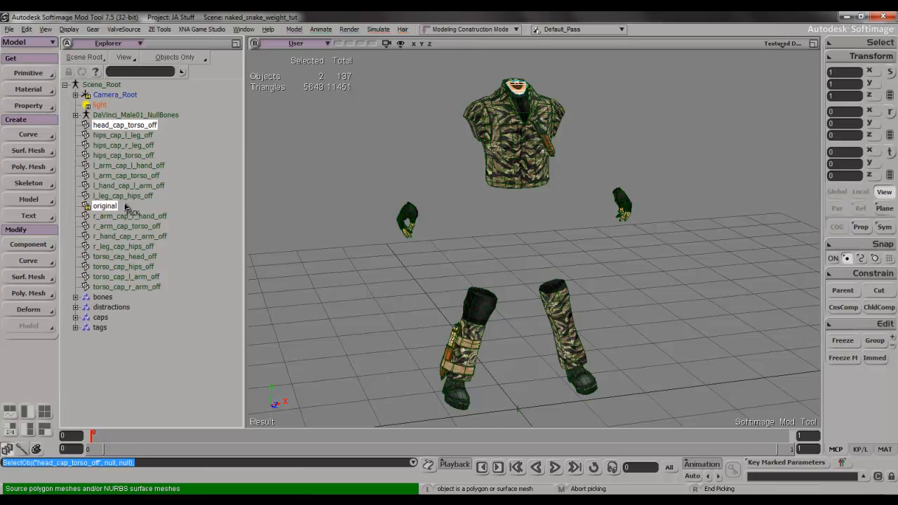
right_click(361, 160)
left_click(118, 264)
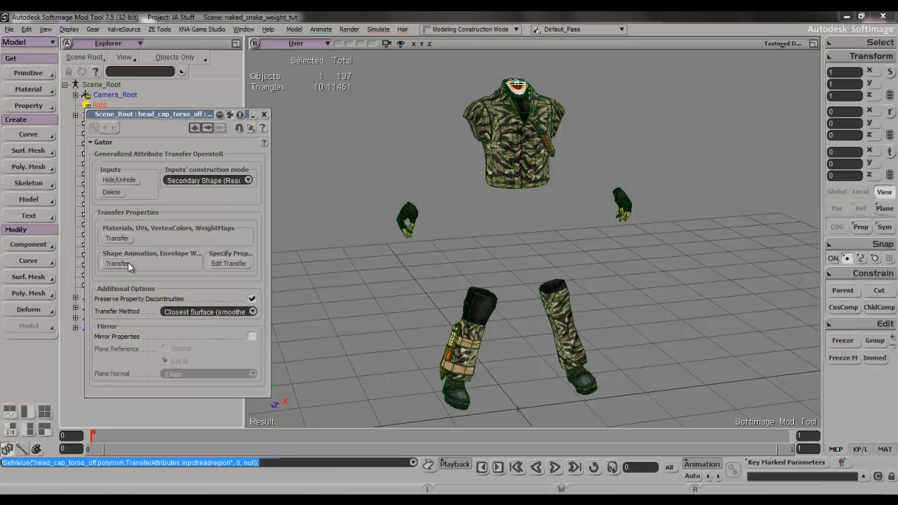
left_click_drag(190, 115, 361, 131)
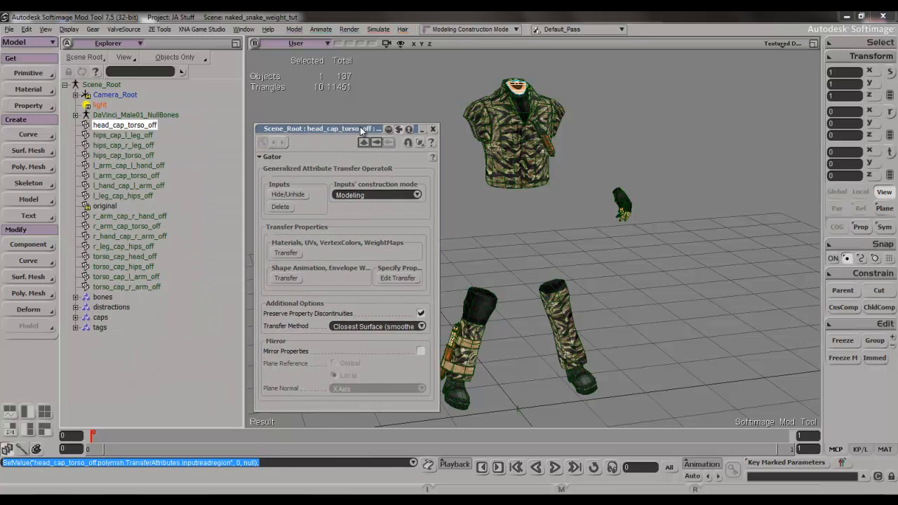
left_click(285, 277)
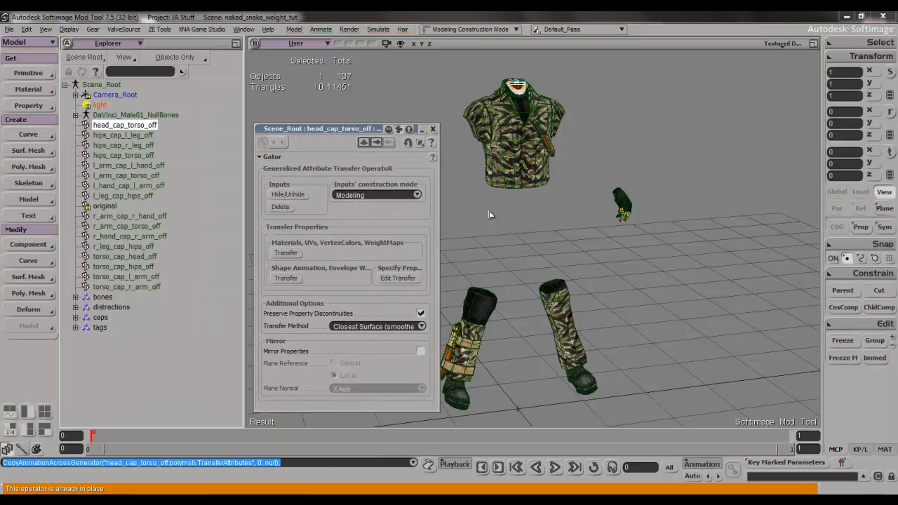
key("f")
key("s")
mouse_move(547, 270)
right_mouse_down()
mouse_move(549, 249)
mouse_move(541, 264)
mouse_move(552, 255)
right_mouse_up()
left_click(286, 278)
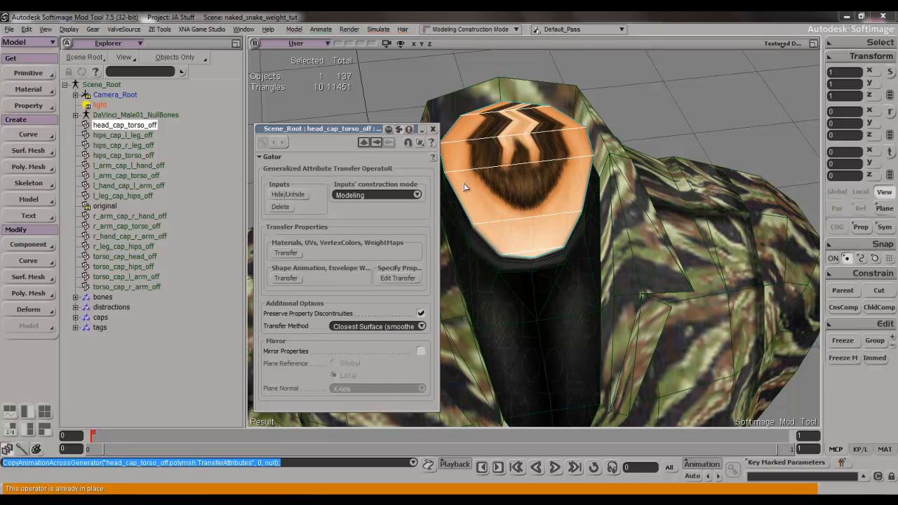
left_click(433, 129)
- Hide the torso mesh and torso_cap_head_off to isolate the neck cap on the head side
left_click(474, 265)
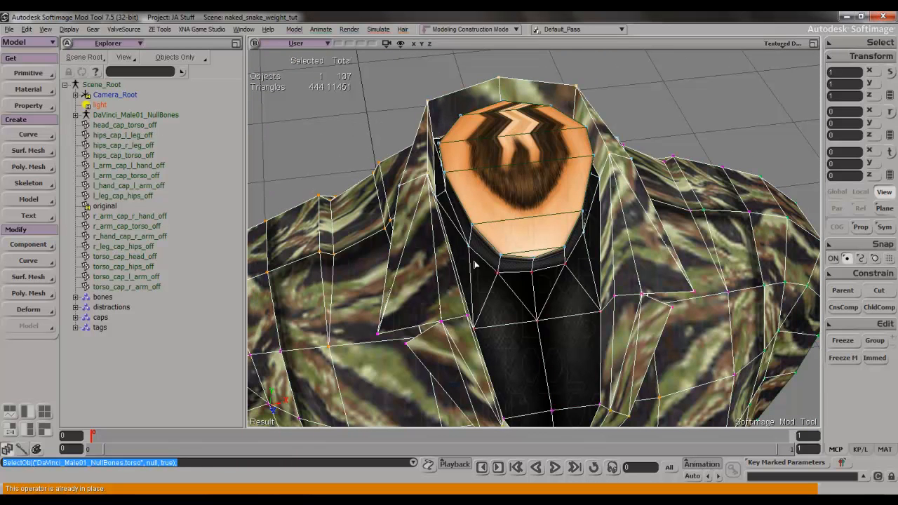
key("h")
left_click(499, 239)
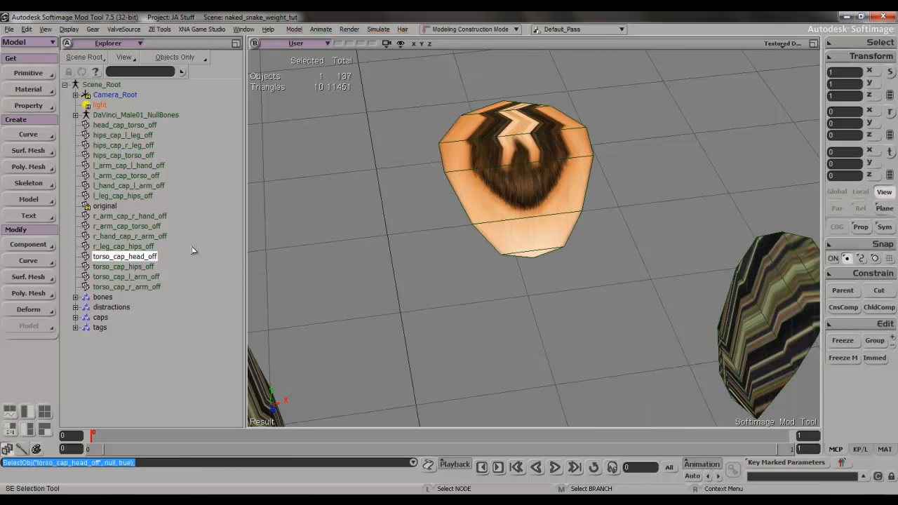
key("h")
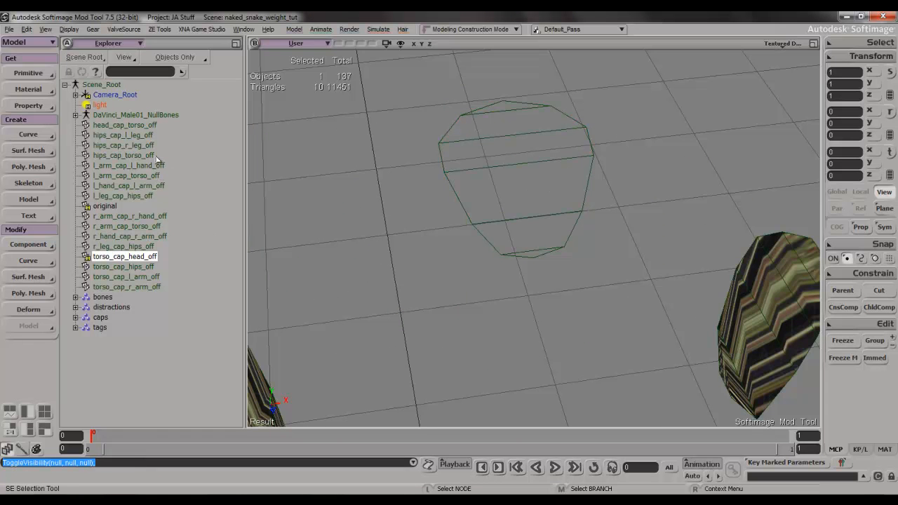
- Inspect head_cap_torso_off from several angles while toggling its visibility, and unhide torso_cap_head_off
left_click(136, 127)
key("s")
right_click_drag(448, 235, 449, 168)
left_click_drag(449, 168, 463, 252)
right_click_drag(463, 252, 456, 308)
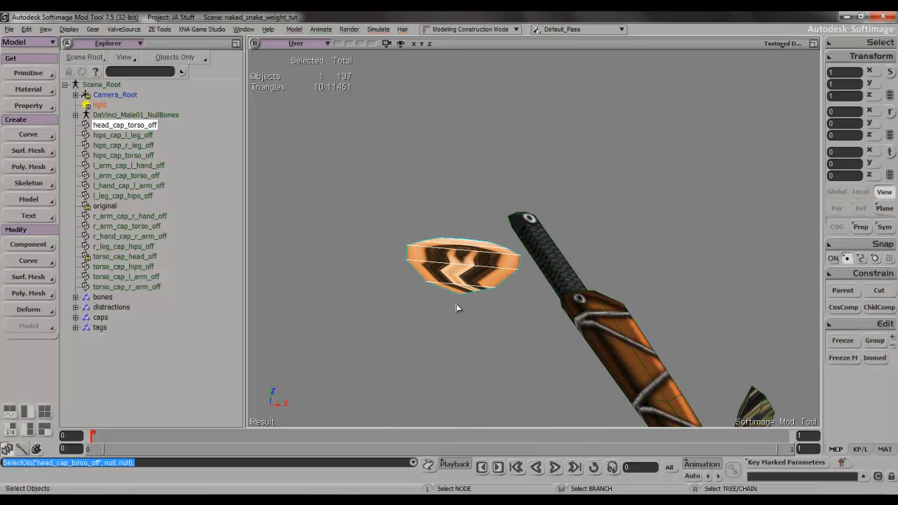
key("h")
key("h")
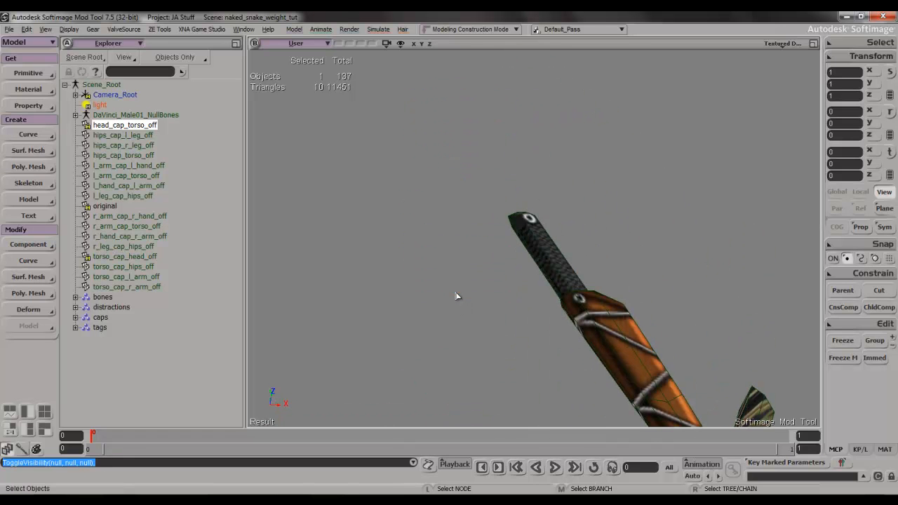
left_click(111, 257)
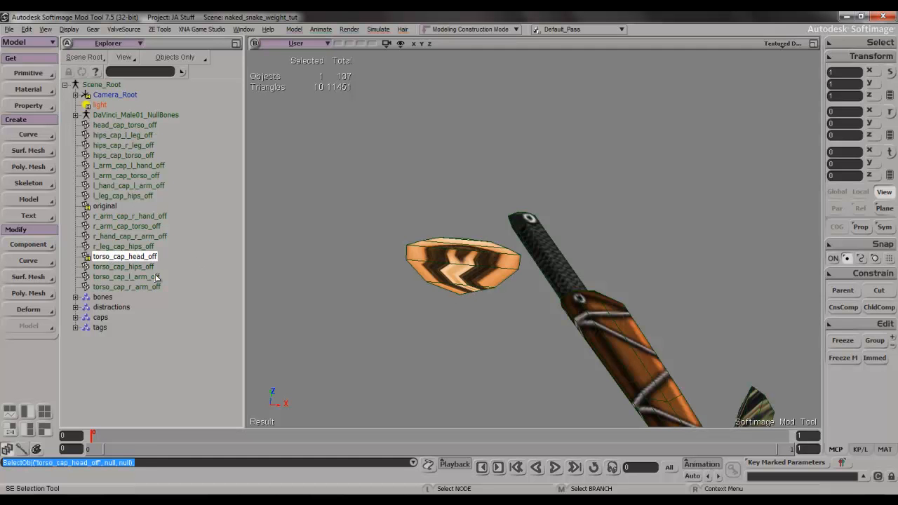
key("h")
- Freeze the modeling operators on head_cap_torso_off
key("s")
right_click_drag(437, 248, 481, 214)
scroll(458, 203, "down", 5)
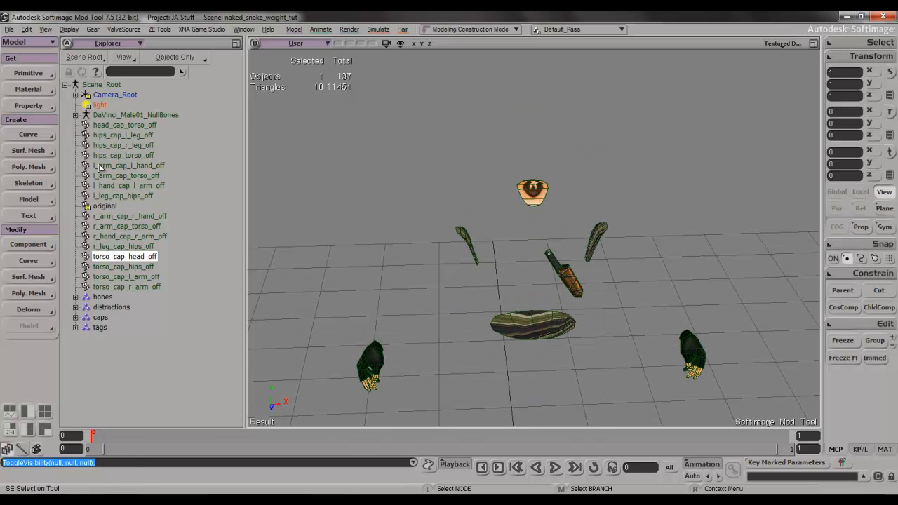
left_click(130, 125)
left_click(851, 359)
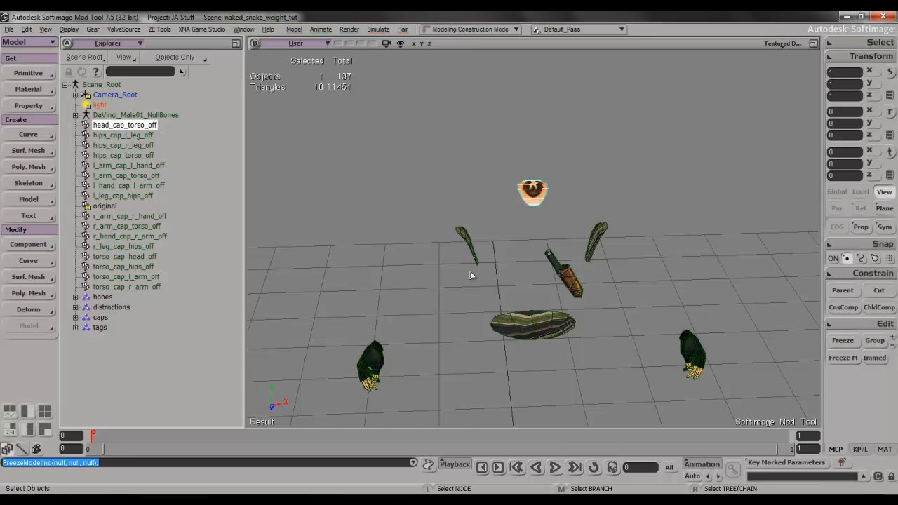
- Set the explorer to show all except parameters and examine the polygon mesh clusters of head_cap_torso_off
left_click(175, 57)
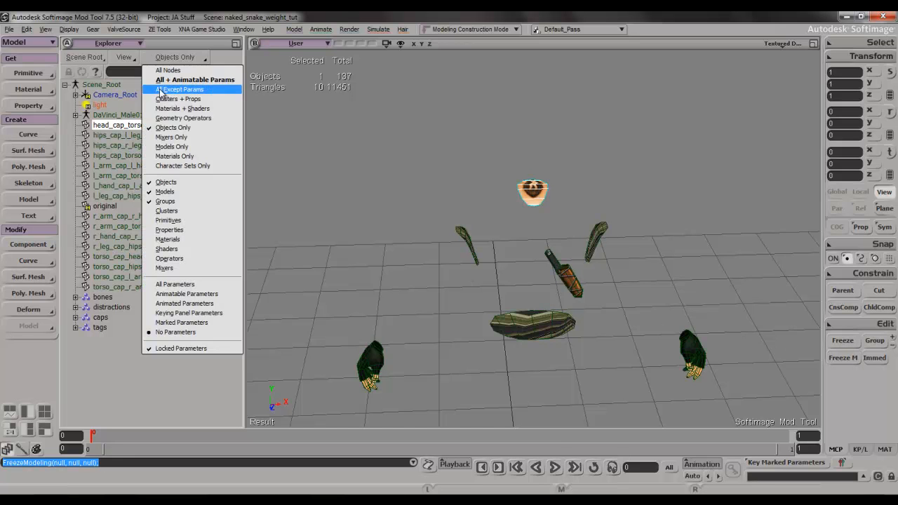
left_click(175, 89)
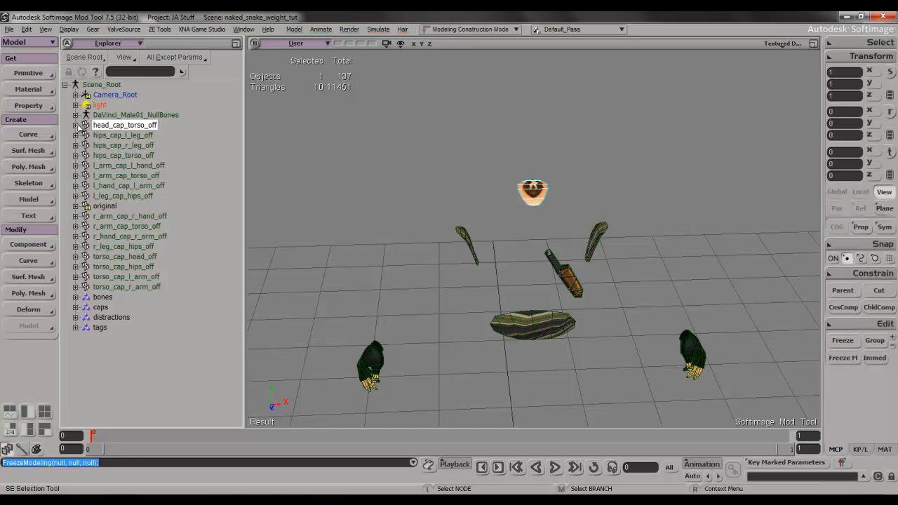
left_click(76, 124)
left_click(85, 135)
left_click(96, 186)
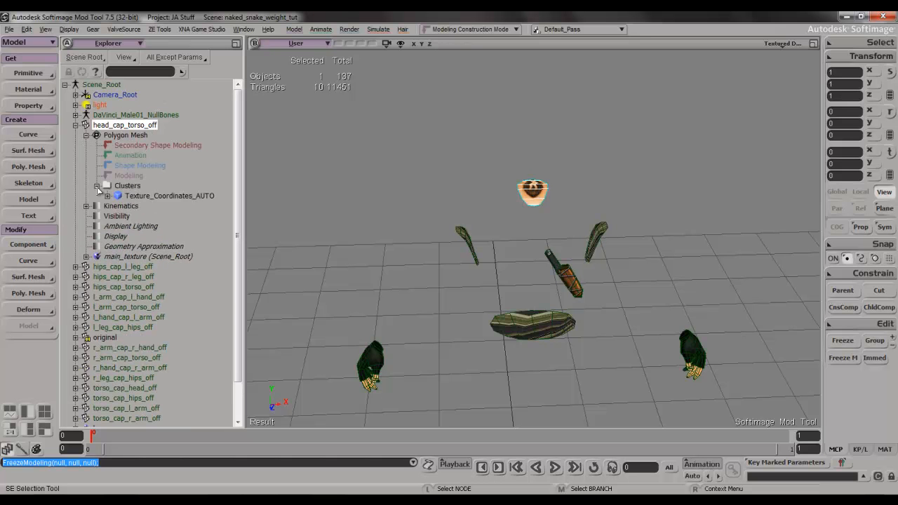
left_click(96, 186)
left_click(86, 135)
left_click(76, 125)
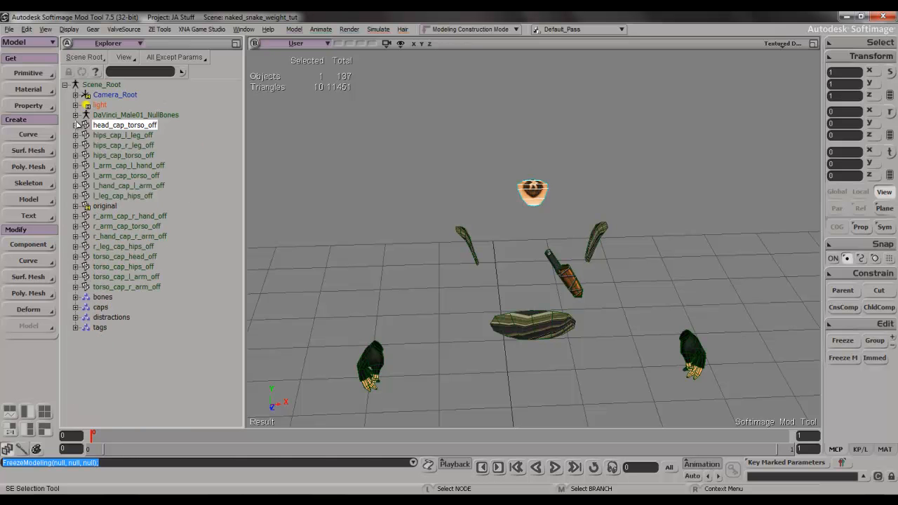
- Try to apply GATOR to head_cap_torso_off again with the original mesh as source
left_click(28, 105)
left_click(112, 190)
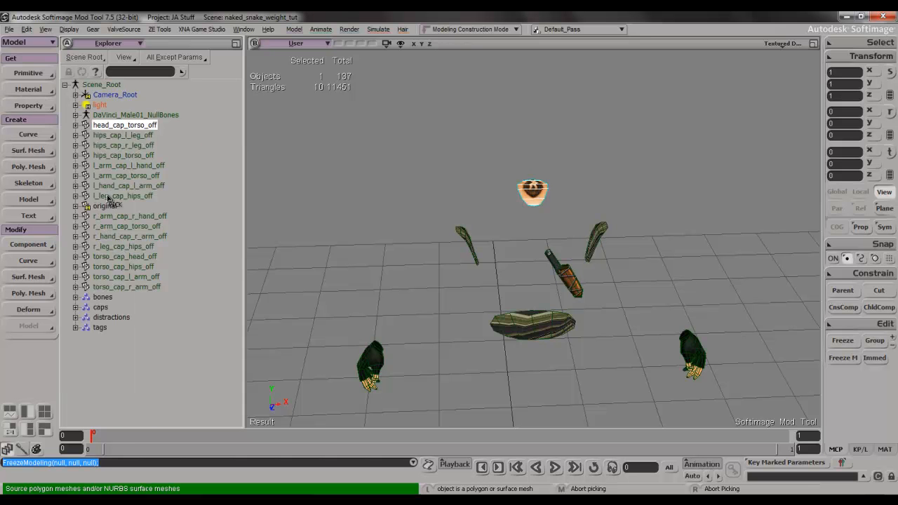
right_click(109, 210)
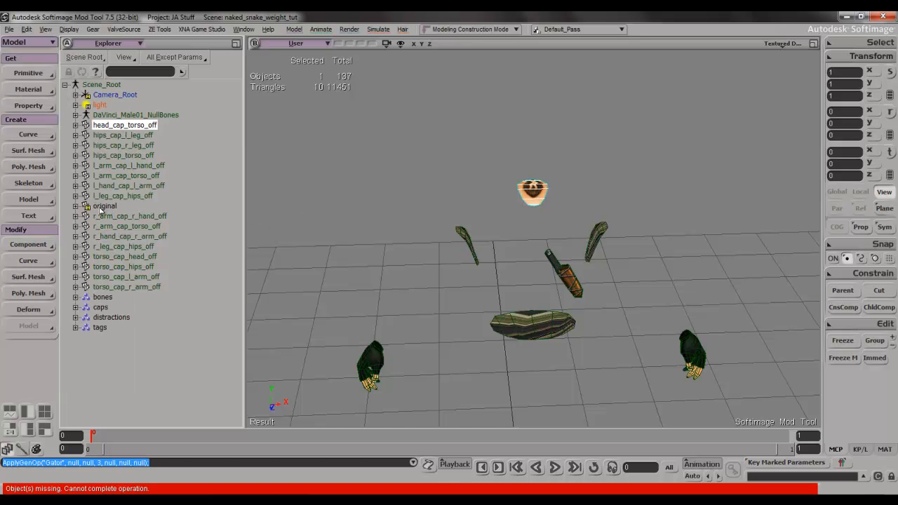
- Examine the polygon mesh operators and clusters of the original mesh, and unhide it in the viewport
left_click(76, 206)
left_click(86, 216)
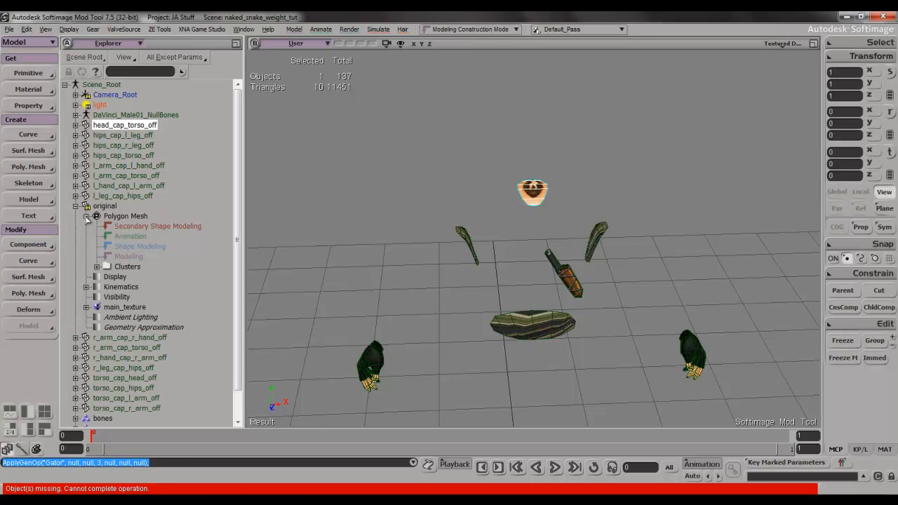
left_click(97, 266)
left_click(97, 266)
left_click(96, 266)
left_click(97, 267)
left_click(110, 207)
key("h")
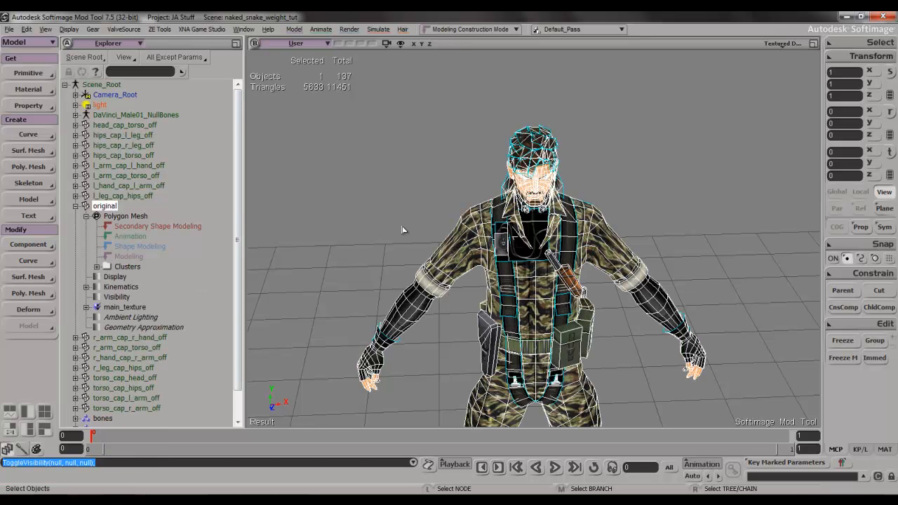
- Undo the visibility toggles, the modeling freeze and the GATOR transfer on head_cap_torso_off
key("ctrl+z")
key("ctrl+z")
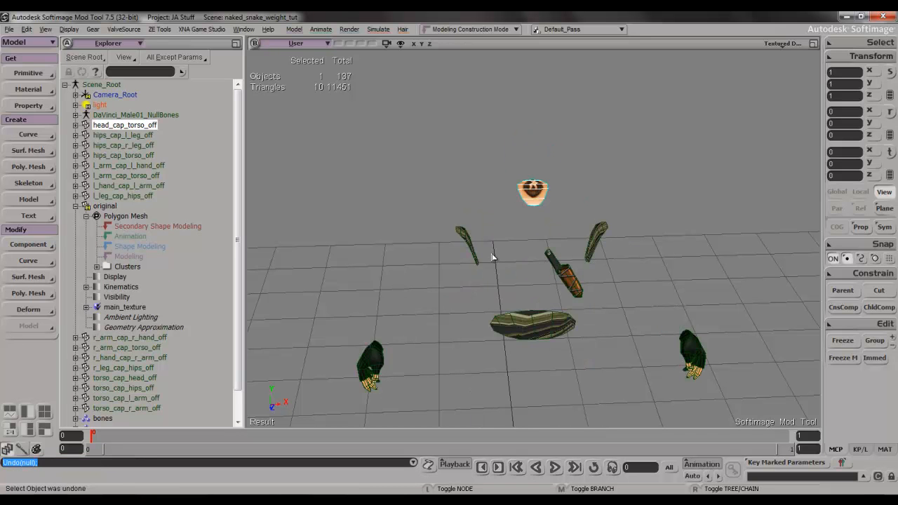
key("ctrl+z")
key("ctrl+z")
key("ctrl+z")
key("ctrl+z")
key("ctrl+z")
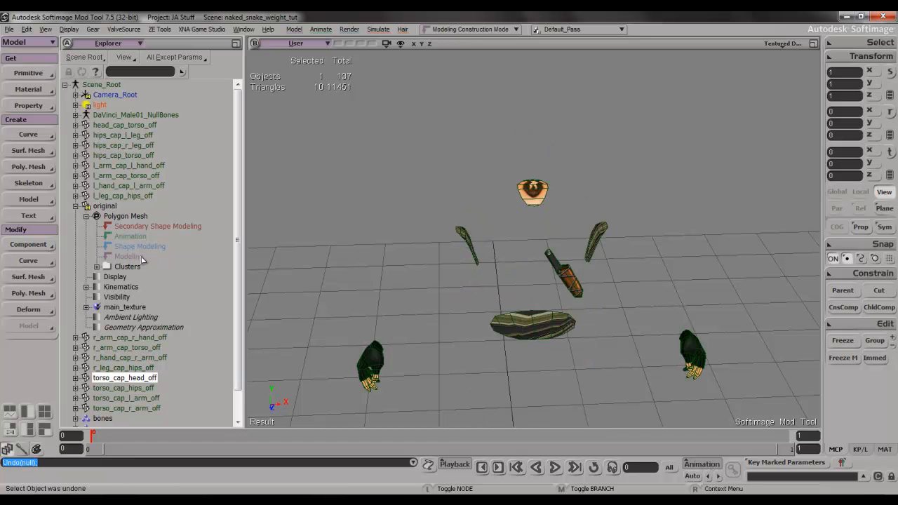
key("ctrl+z")
key("ctrl+z")
key("ctrl+z")
key("ctrl+z")
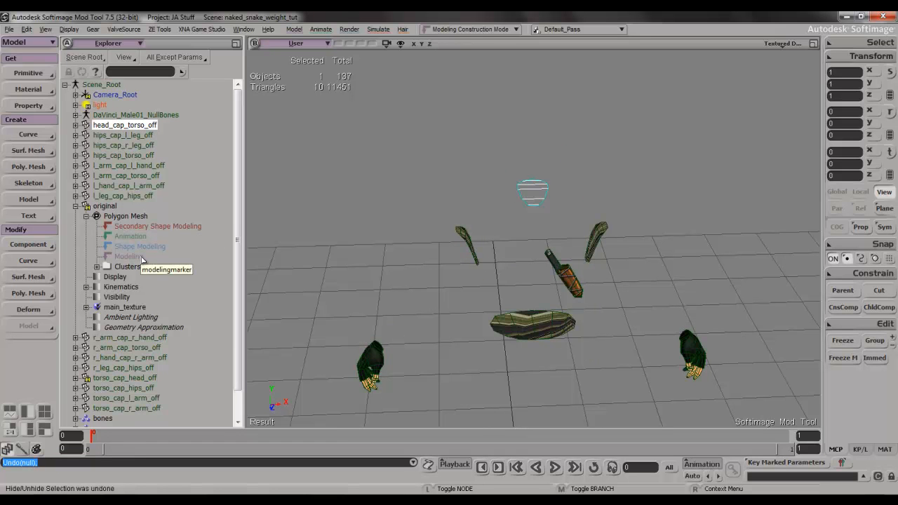
key("ctrl+z")
key("ctrl+z")
key("ctrl+z")
key("ctrl+z")
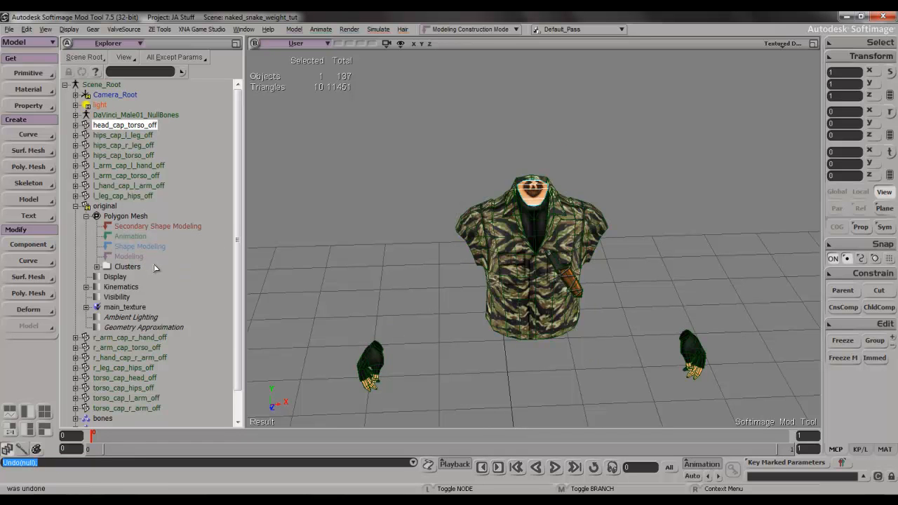
key("ctrl+z")
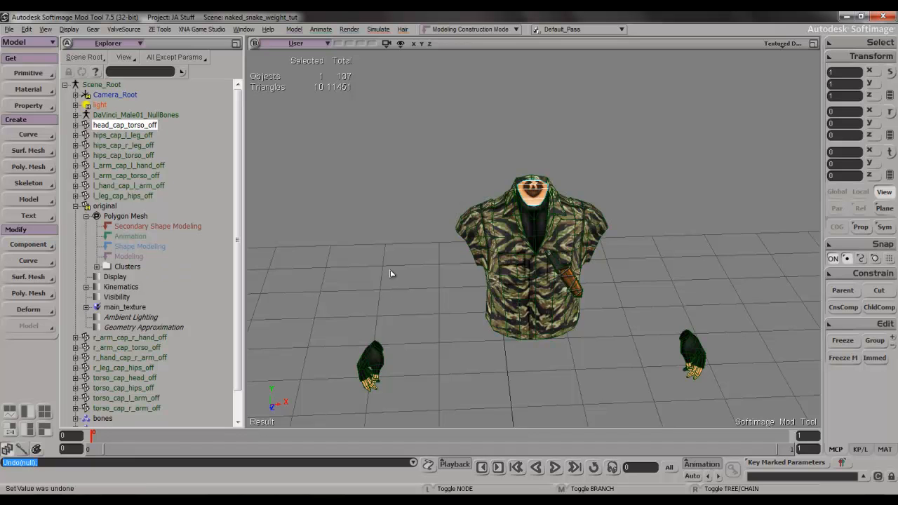
- Undo the earlier GATOR operation and its value changes on head_cap_torso_off
key("ctrl+z")
scroll(246, 301, "down", 1)
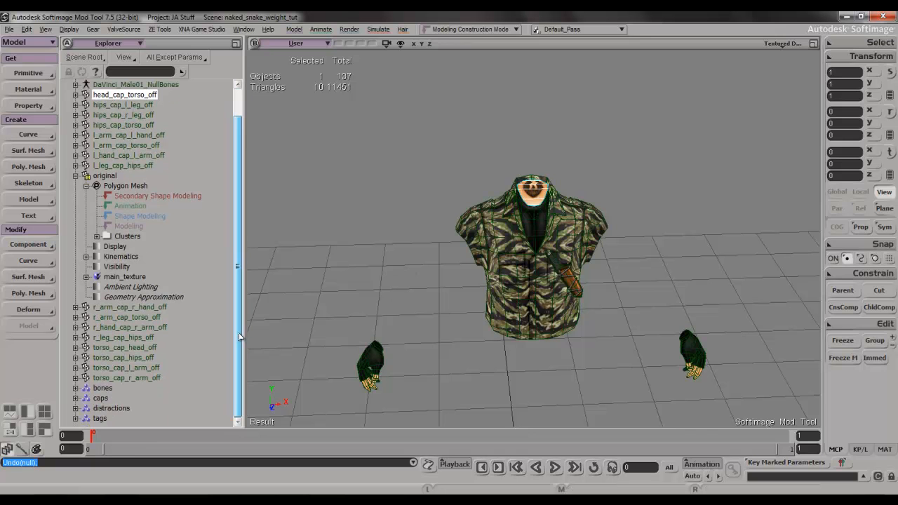
key("ctrl+z")
key("ctrl+z")
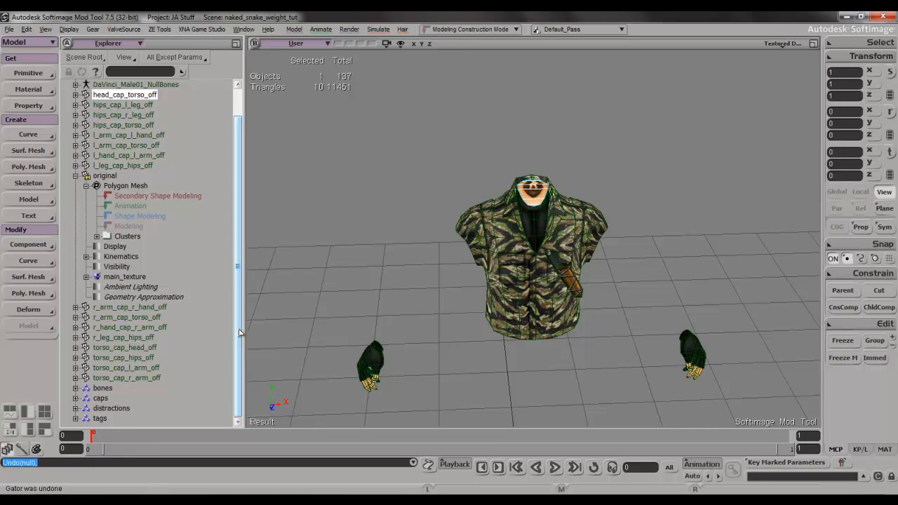
key("ctrl+z")
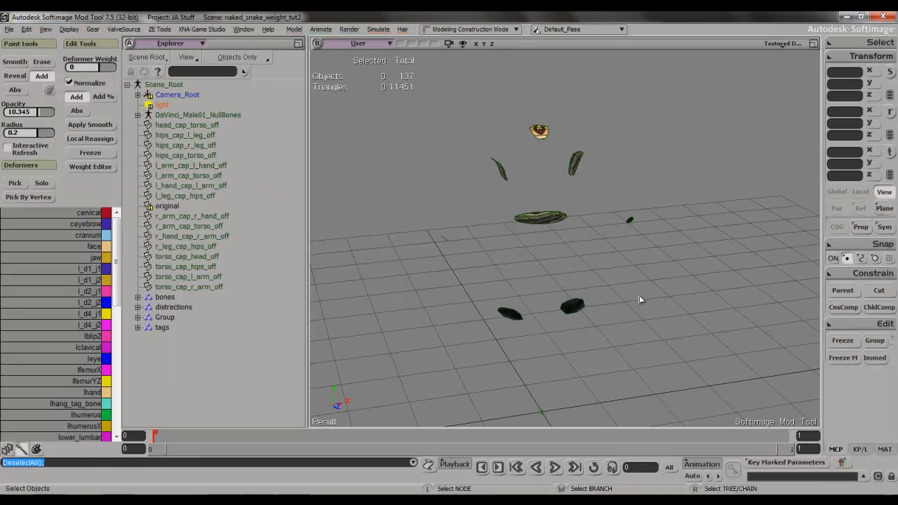
- Examine the cap meshes from several angles and check which neck cap is torso_cap_head_off
key("o")
left_click_drag(622, 262, 636, 284)
key("s")
left_click_drag(631, 226, 619, 289)
middle_click_drag(619, 288, 620, 265)
left_click_drag(619, 264, 607, 219)
left_click(569, 178)
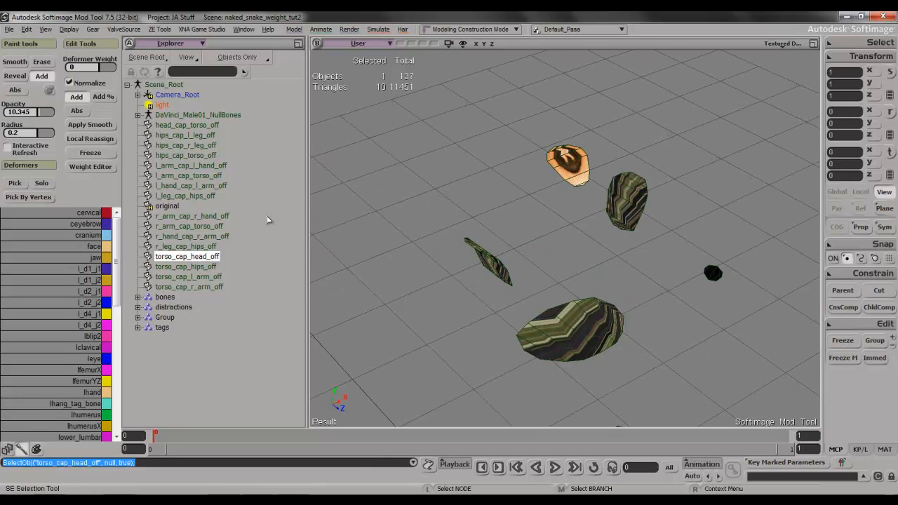
key("s")
right_click_drag(657, 208, 591, 304)
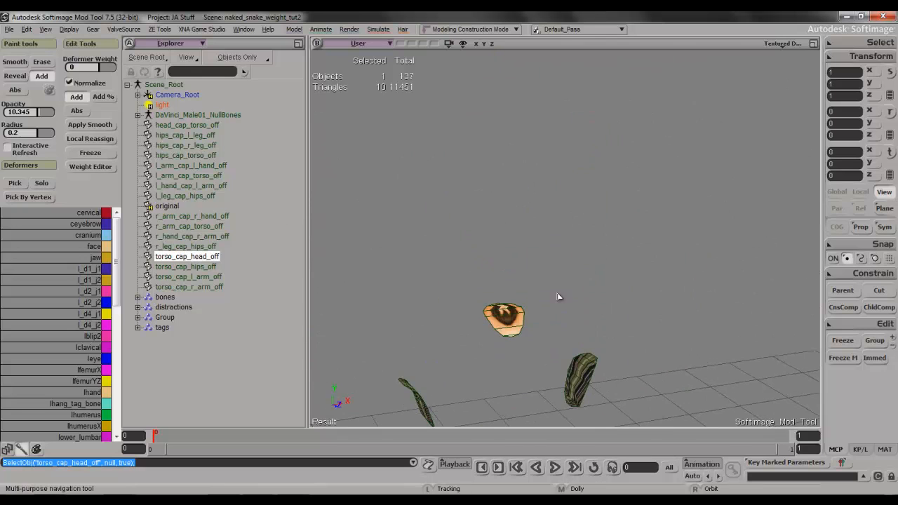
- Apply GATOR to head_cap_torso_off with the original mesh as source and transfer the shape animation and envelope weights
left_click(210, 127)
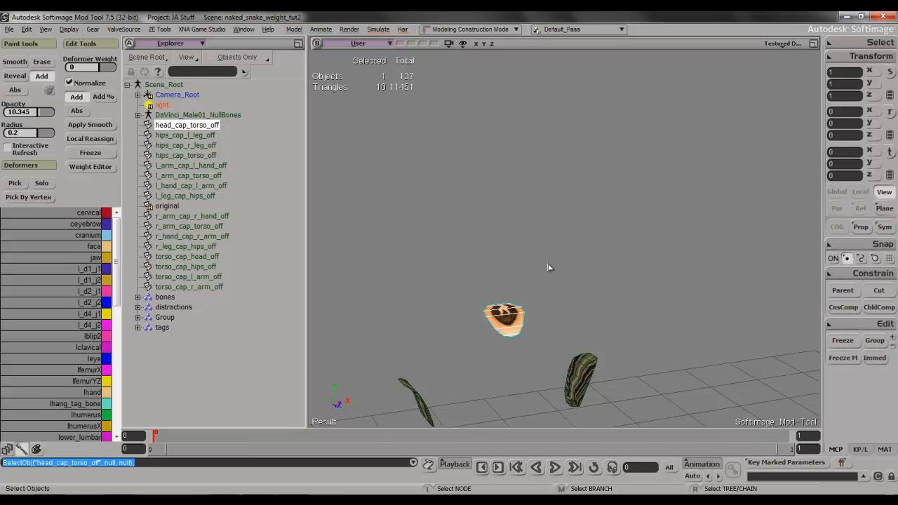
right_click_drag(554, 265, 595, 169)
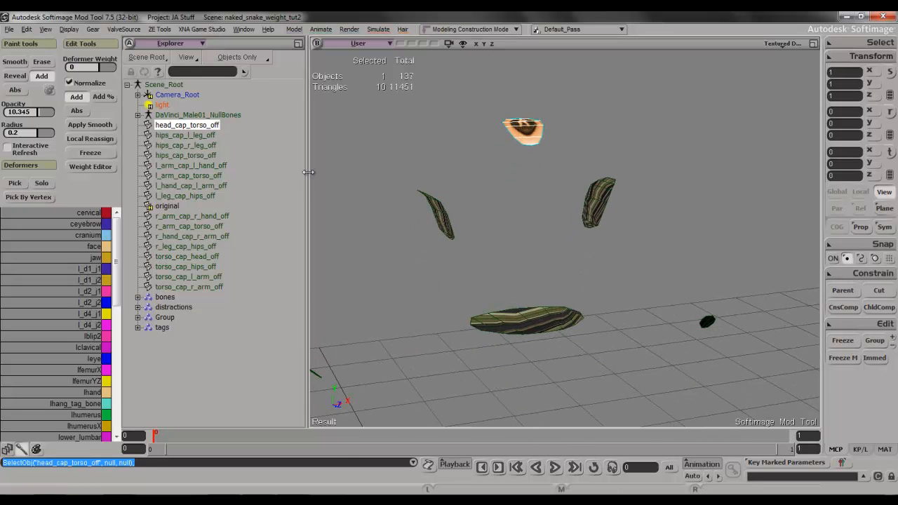
left_click(8, 449)
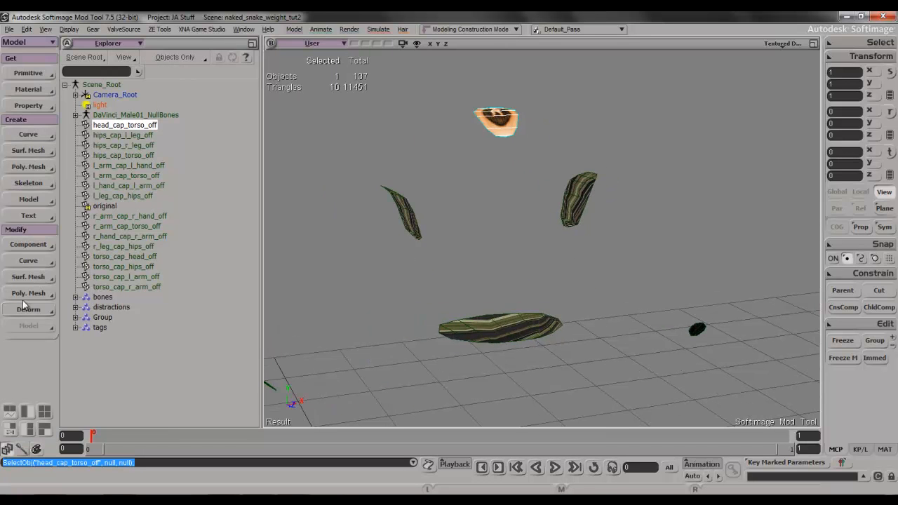
left_click(28, 105)
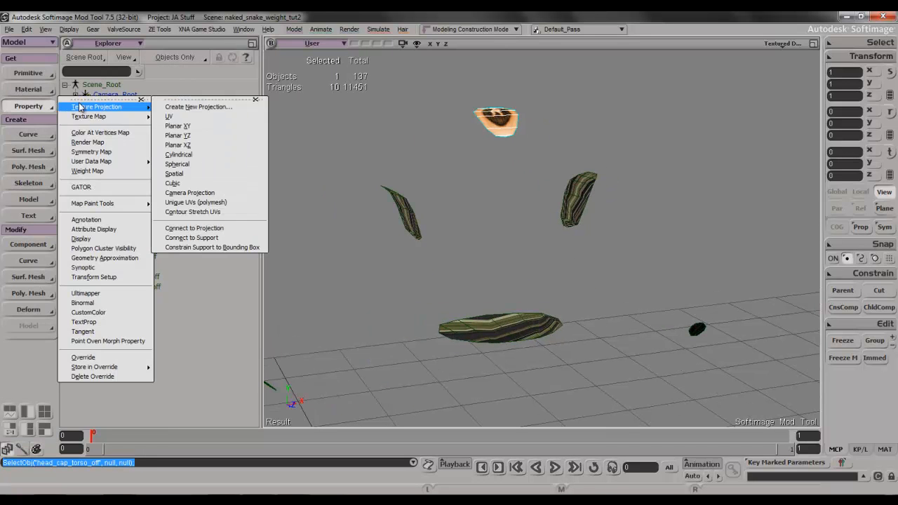
left_click(112, 188)
left_click(115, 207)
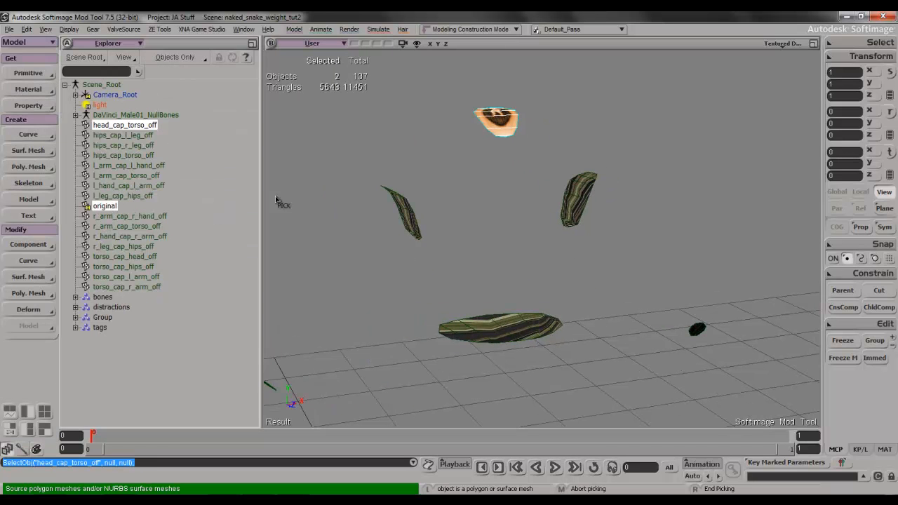
right_click(386, 160)
left_click(284, 278)
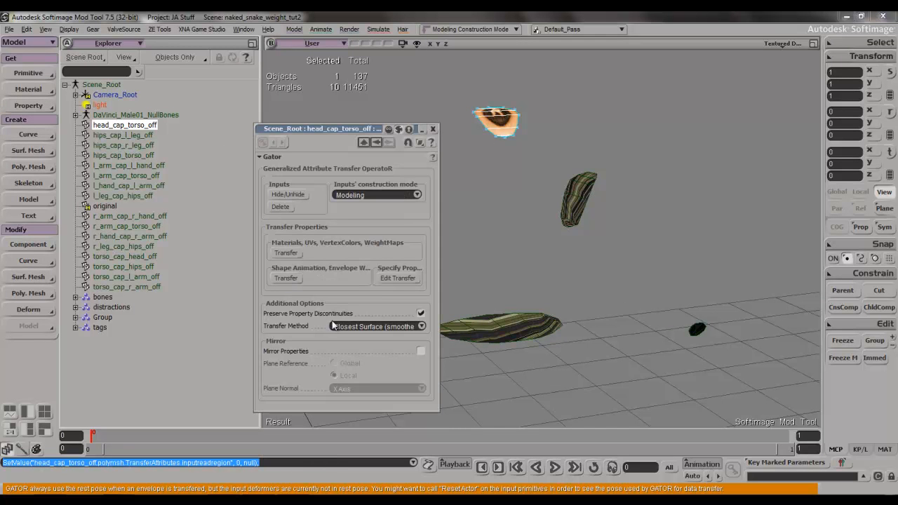
left_click(433, 129)
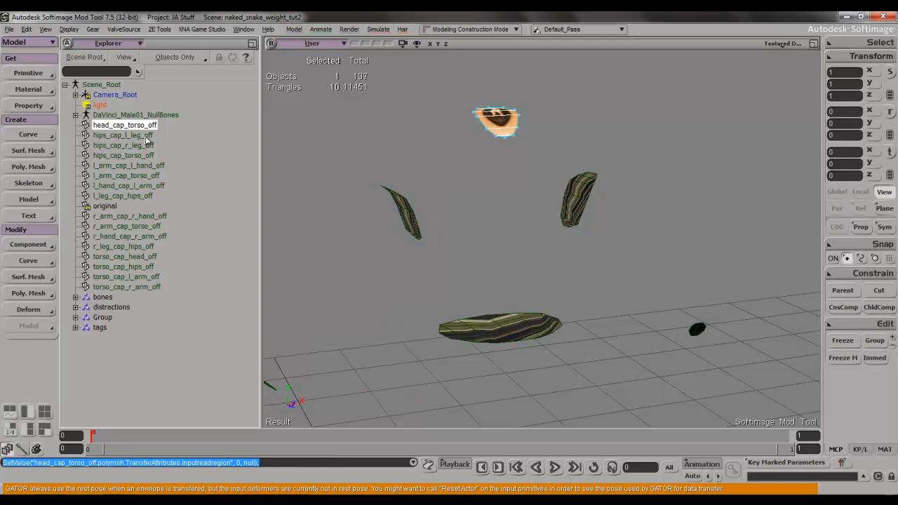
- Apply GATOR to hips_cap_l_leg_off with the original mesh as source and transfer the envelope weights
left_click(143, 135)
left_click(28, 105)
left_click(81, 188)
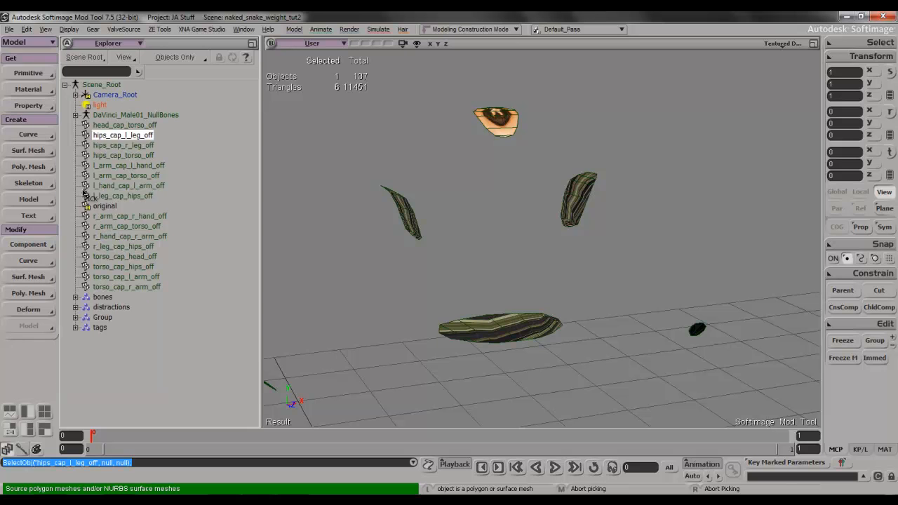
left_click(105, 206)
right_click(329, 187)
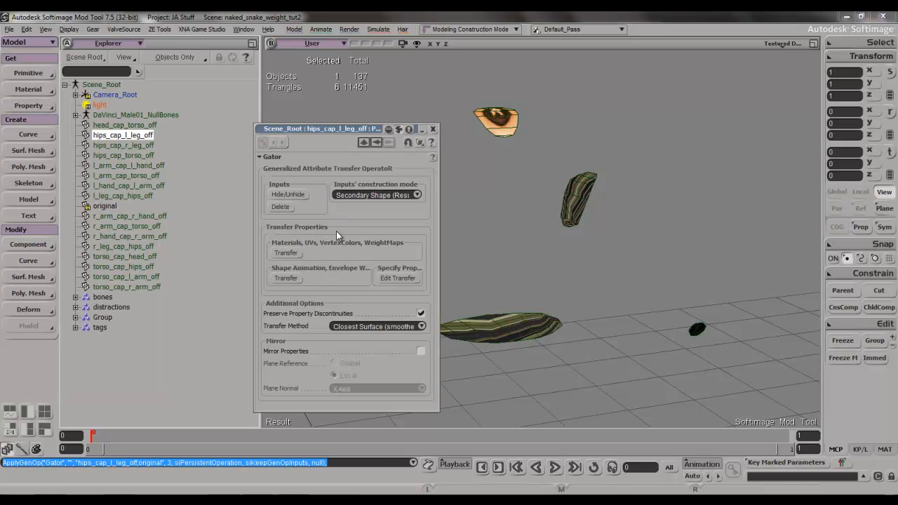
- Apply GATOR to hips_cap_r_leg_off with the original mesh as source and transfer the envelope weights
left_click(124, 145)
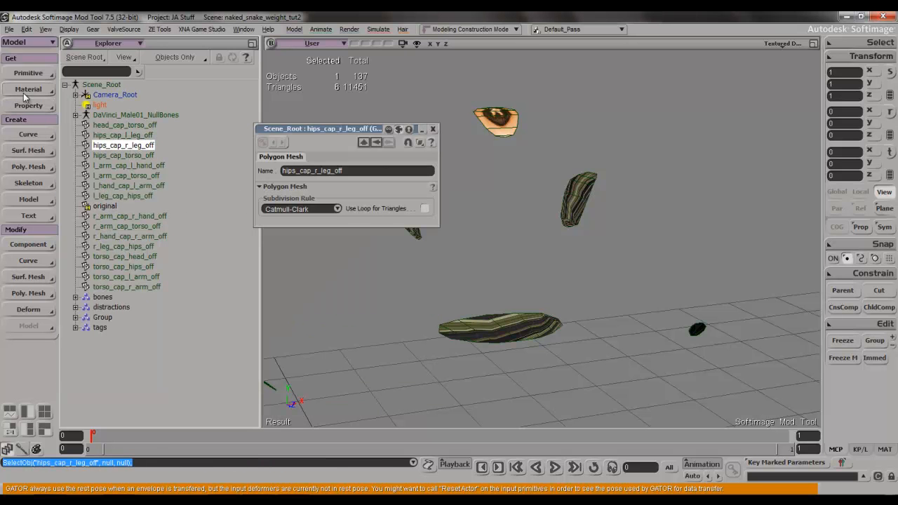
left_click(28, 106)
left_click(84, 185)
left_click(104, 206)
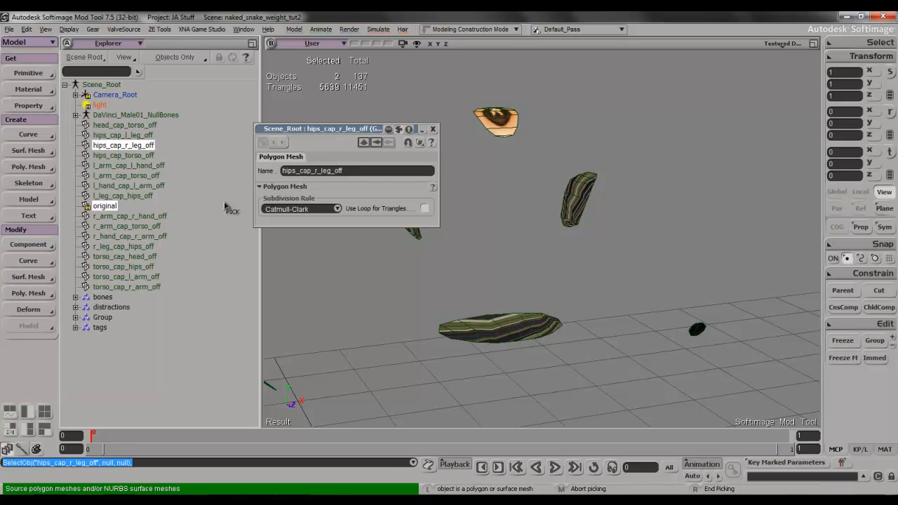
right_click(250, 269)
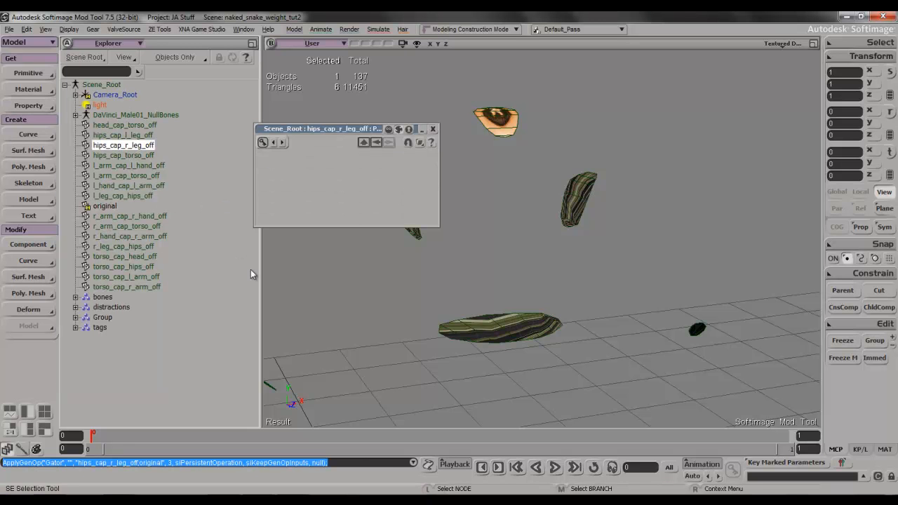
- Apply GATOR to hips_cap_torso_off with the original mesh as source and transfer the envelope weights
left_click(124, 155)
left_click(39, 107)
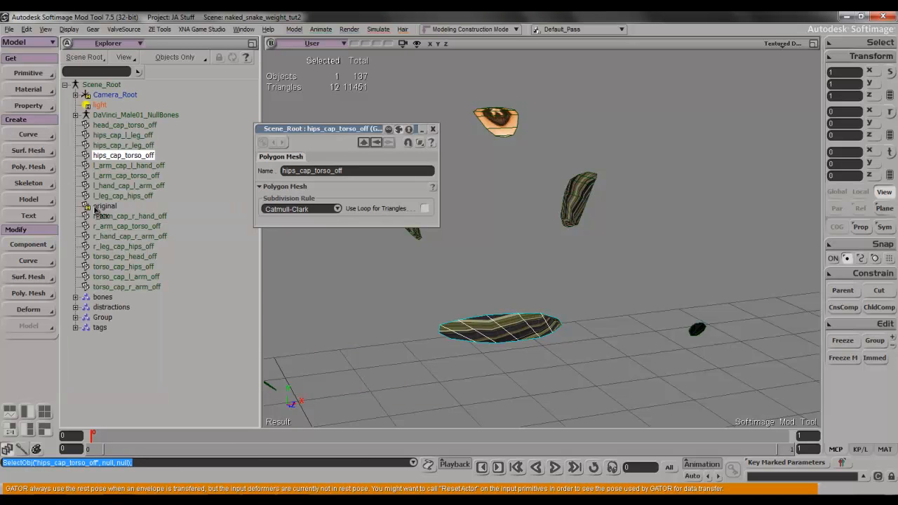
left_click(104, 206)
right_click(190, 220)
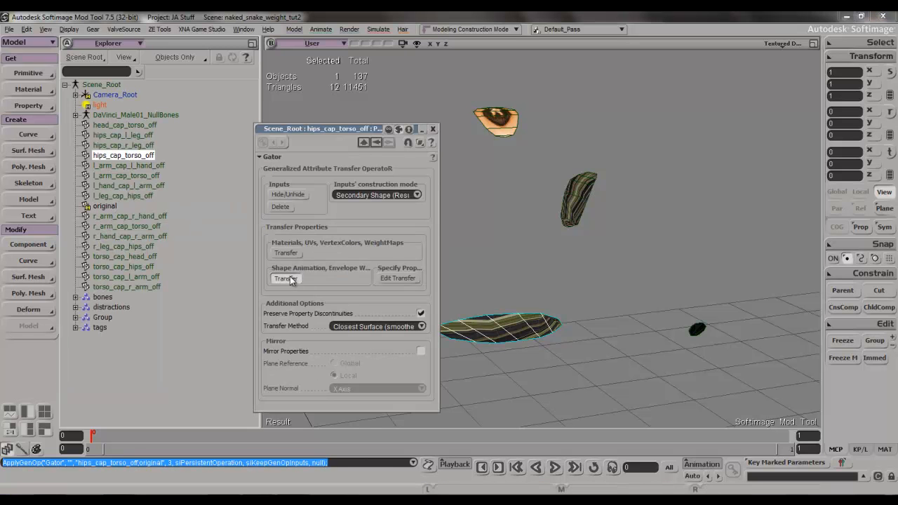
left_click(286, 278)
- Apply GATOR to l_arm_cap_l_hand_off with the original mesh as source and transfer the envelope weights
left_click(133, 166)
left_click(34, 105)
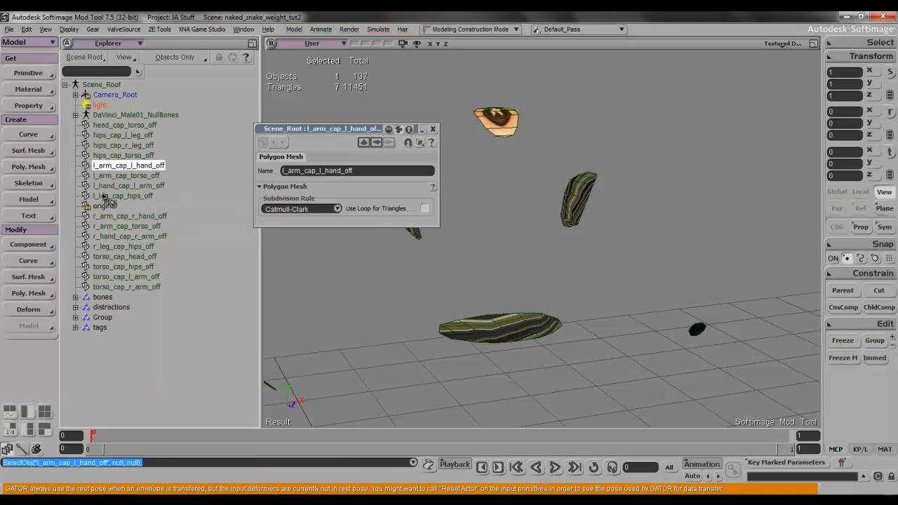
left_click(104, 206)
right_click(226, 213)
left_click(287, 279)
- Apply GATOR to l_arm_cap_torso_off with the original mesh as source and transfer the envelope weights
left_click(133, 175)
left_click(33, 105)
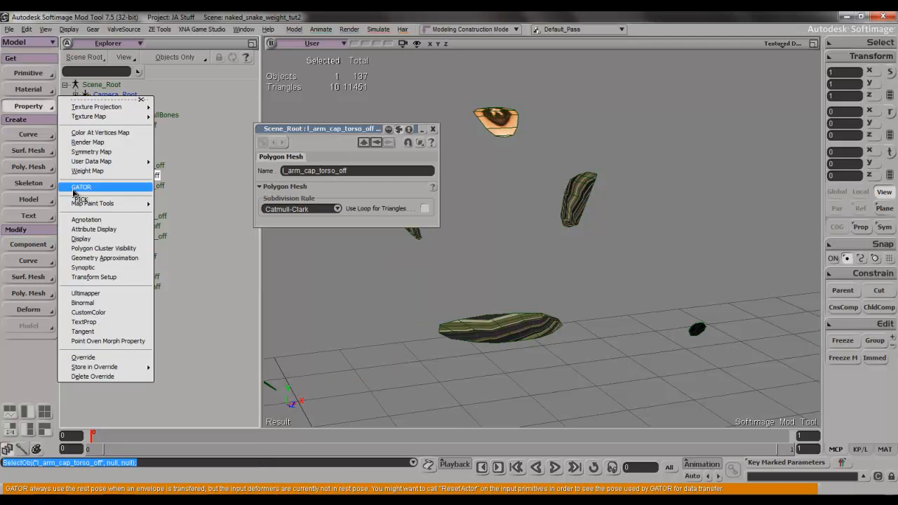
left_click(77, 188)
left_click(104, 206)
right_click(211, 215)
left_click(286, 278)
- Apply GATOR to l_hand_cap_l_arm_off with the original mesh as source and transfer the envelope weights
left_click(128, 185)
left_click(35, 106)
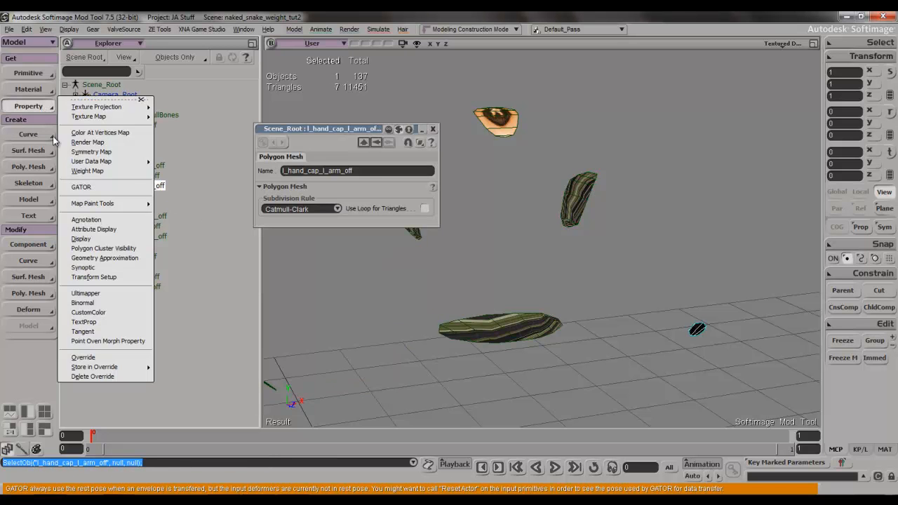
left_click(81, 186)
left_click(104, 206)
right_click(186, 211)
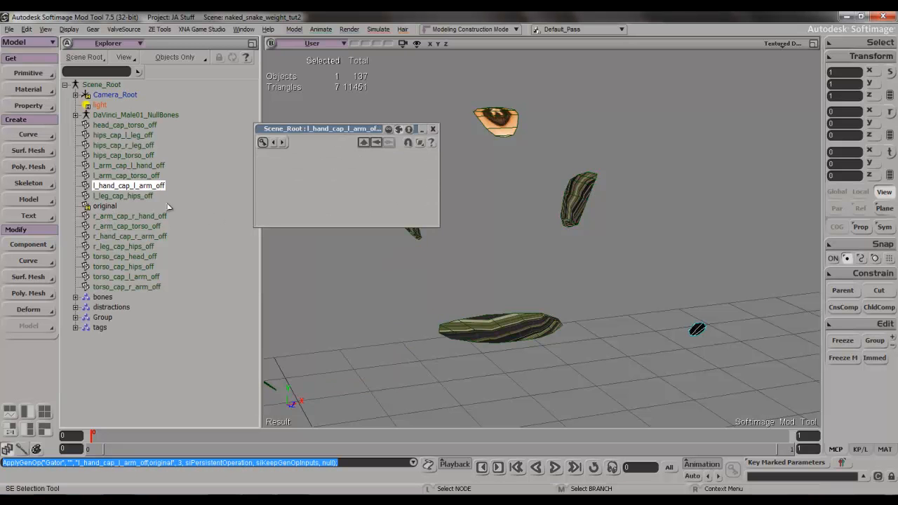
- Apply GATOR to l_leg_cap_hips_off with the original mesh as source and transfer the envelope weights
left_click(123, 196)
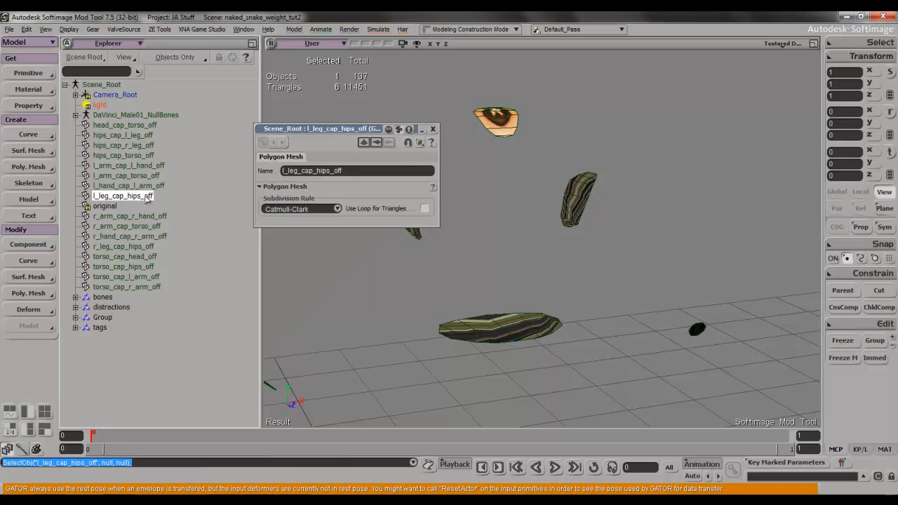
left_click(35, 106)
left_click(70, 186)
left_click(104, 206)
right_click(187, 212)
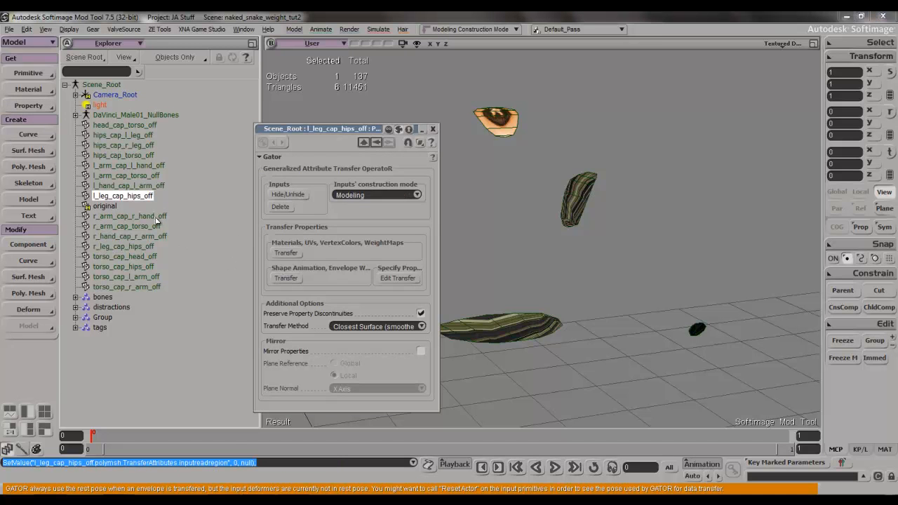
- Apply GATOR to r_arm_cap_r_hand_off with the original mesh as source and transfer the envelope weights
left_click(125, 225)
left_click(130, 217)
left_click(32, 106)
left_click(81, 186)
left_click(104, 206)
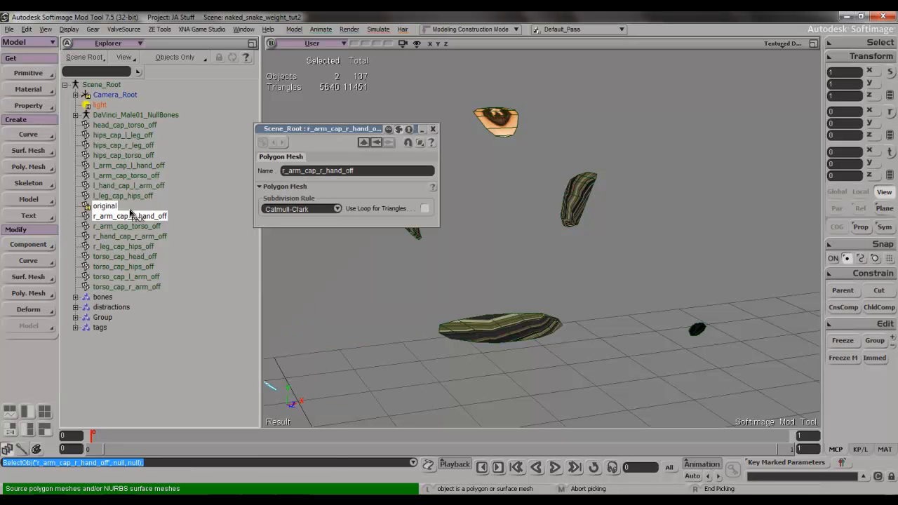
right_click(216, 215)
left_click(291, 276)
- Apply GATOR to r_arm_cap_torso_off with the original mesh as source and transfer the envelope weights
left_click(126, 226)
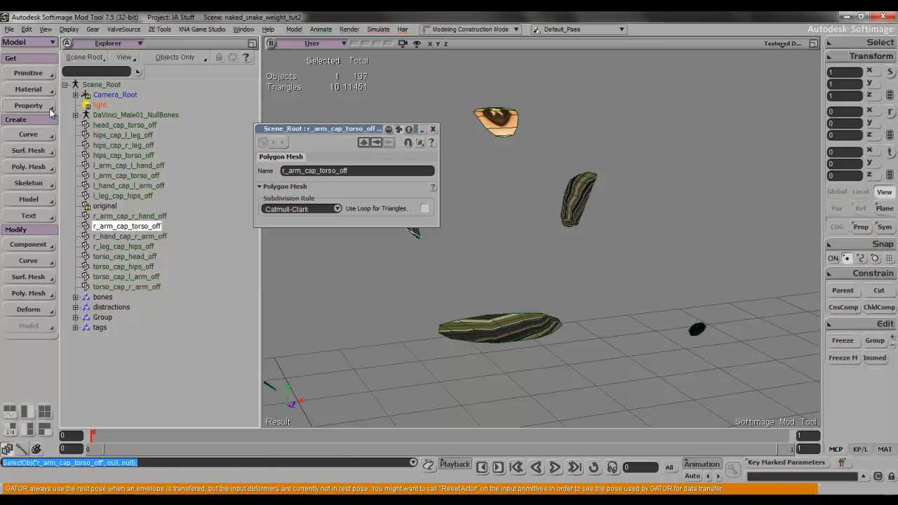
left_click(32, 106)
left_click(102, 187)
left_click(111, 207)
right_click(225, 218)
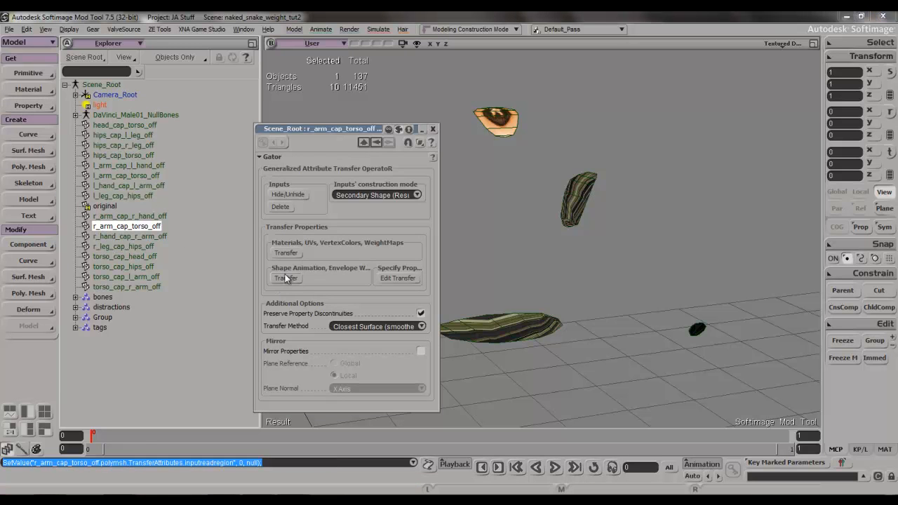
- Try GATOR on r_hand_cap_r_arm_off with l_leg_cap_hips_off as source, and freeze the mesh to discard the operator
left_click(155, 237)
left_click(38, 105)
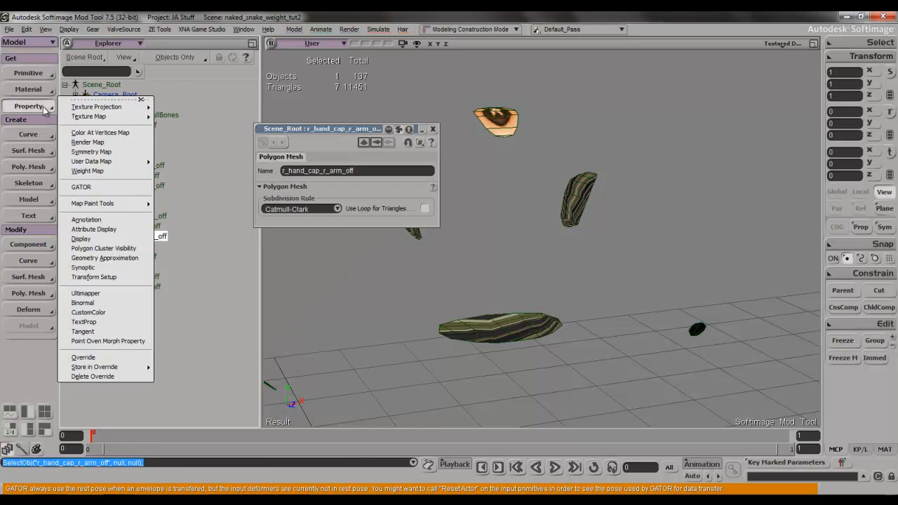
left_click(101, 187)
left_click(113, 199)
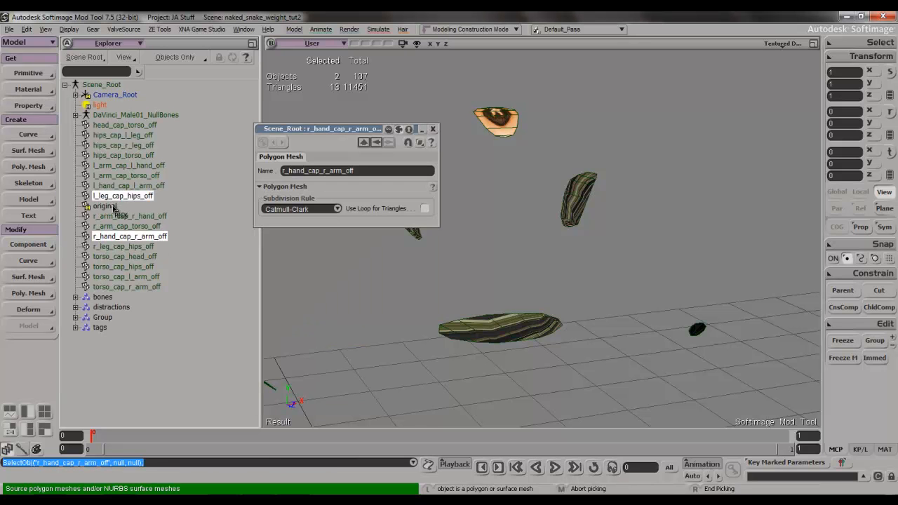
right_click(155, 209)
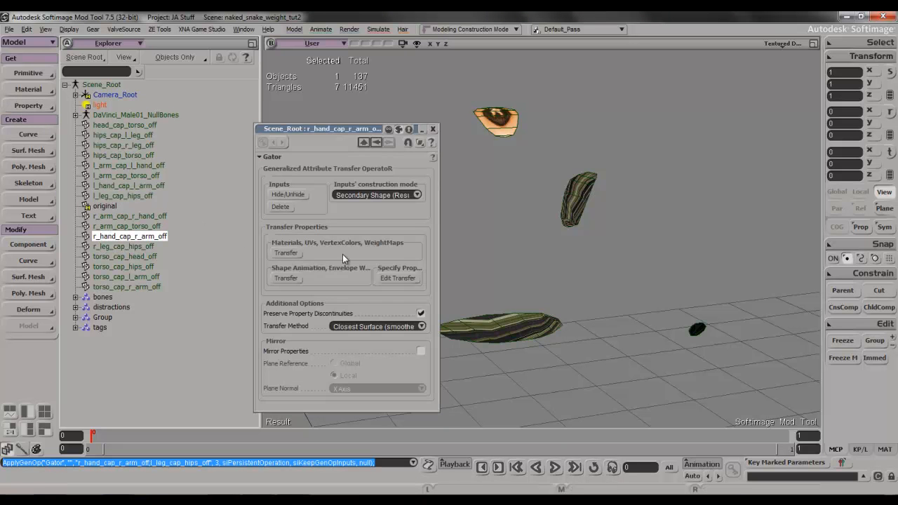
left_click(844, 343)
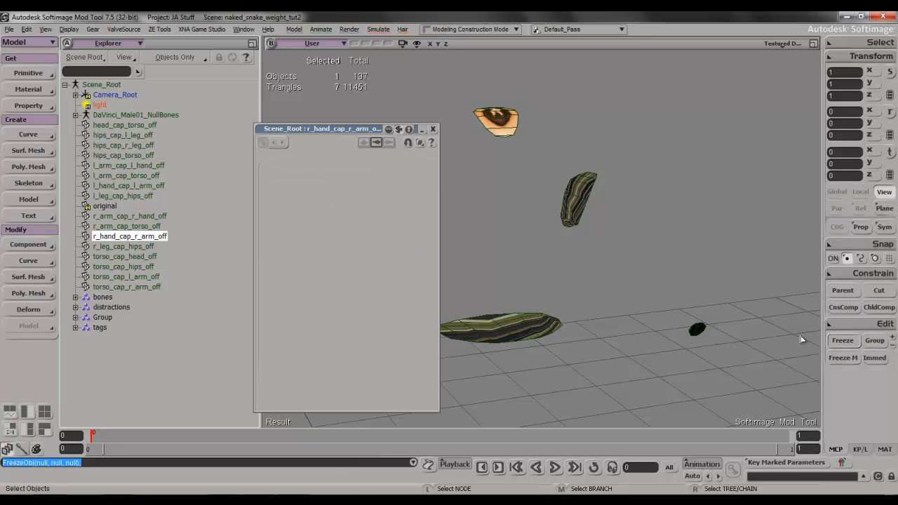
- Apply GATOR to r_hand_cap_r_arm_off with the original mesh as source and transfer the envelope weights
left_click(31, 109)
left_click(80, 186)
left_click(104, 206)
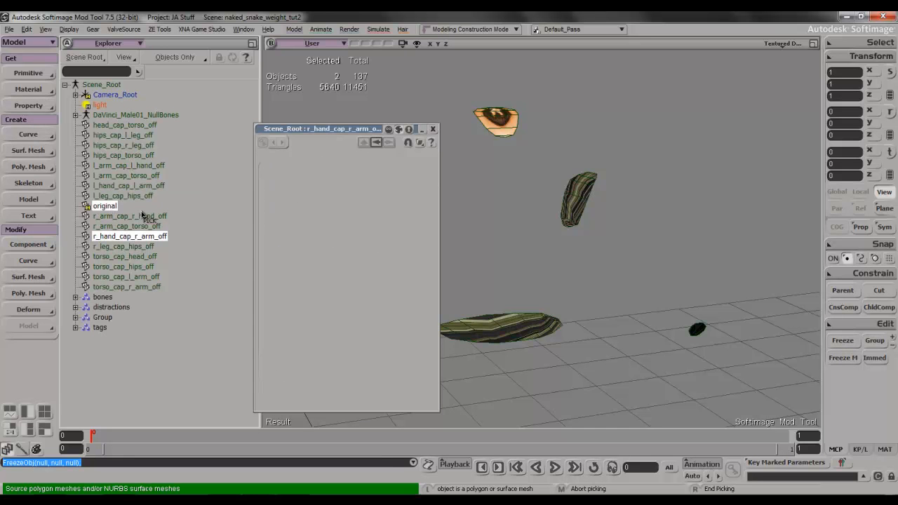
right_click(208, 220)
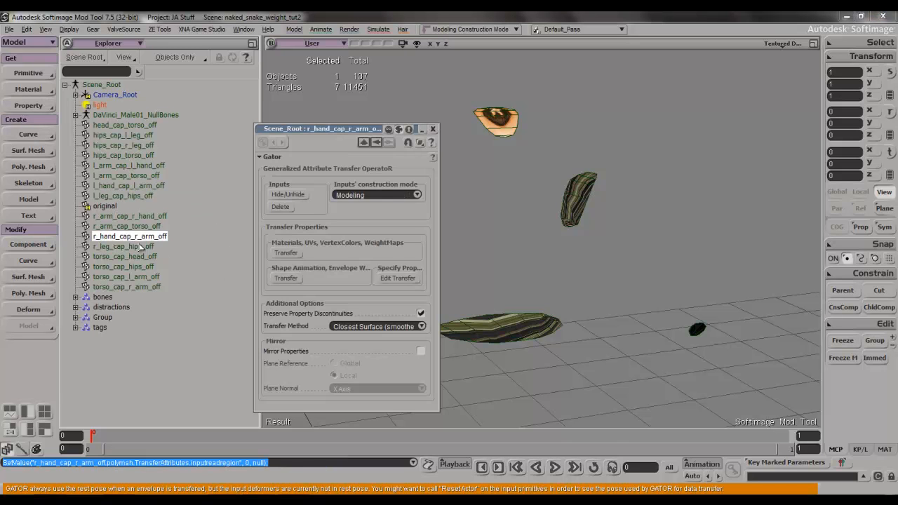
- Apply GATOR to r_leg_cap_hips_off with the original mesh as source and transfer the envelope weights
left_click(143, 247)
left_click(30, 105)
left_click(80, 186)
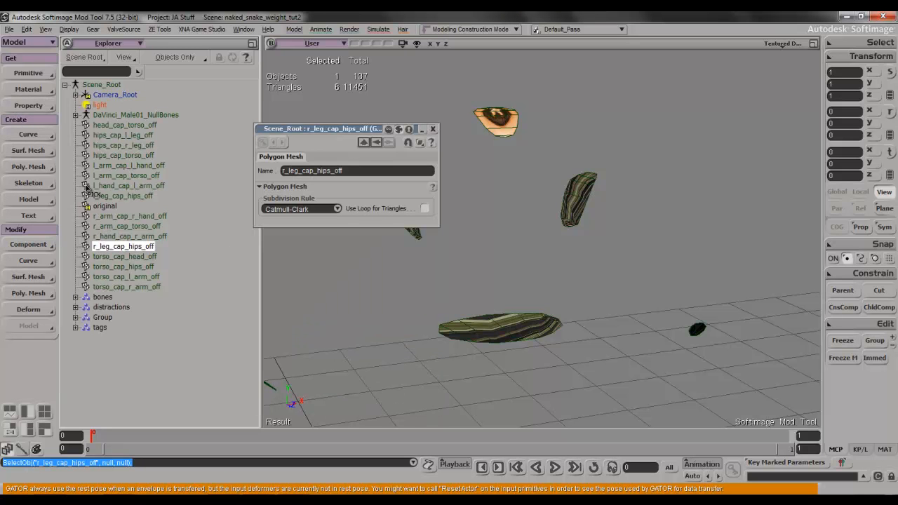
left_click(104, 206)
right_click(204, 219)
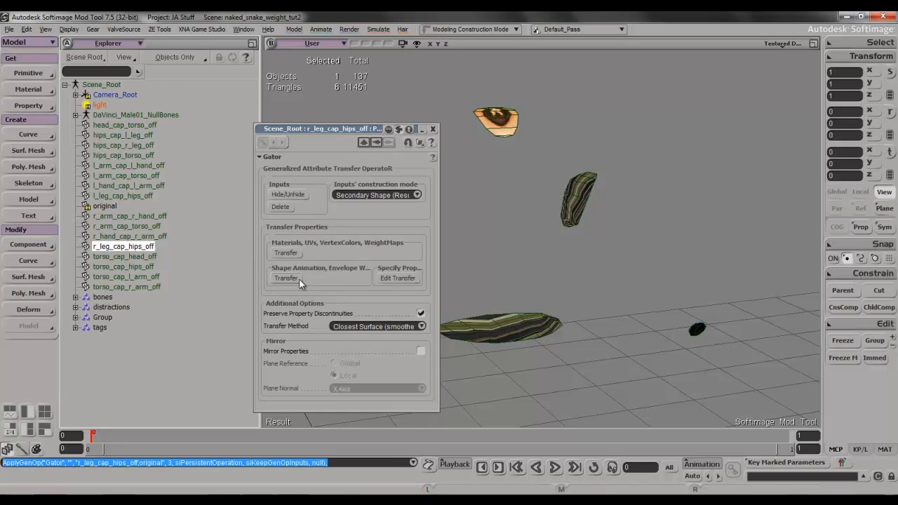
- Apply GATOR to torso_cap_head_off with the original mesh as source and transfer the envelope weights
left_click(124, 256)
left_click(30, 107)
left_click(81, 189)
left_click(103, 206)
right_click(207, 224)
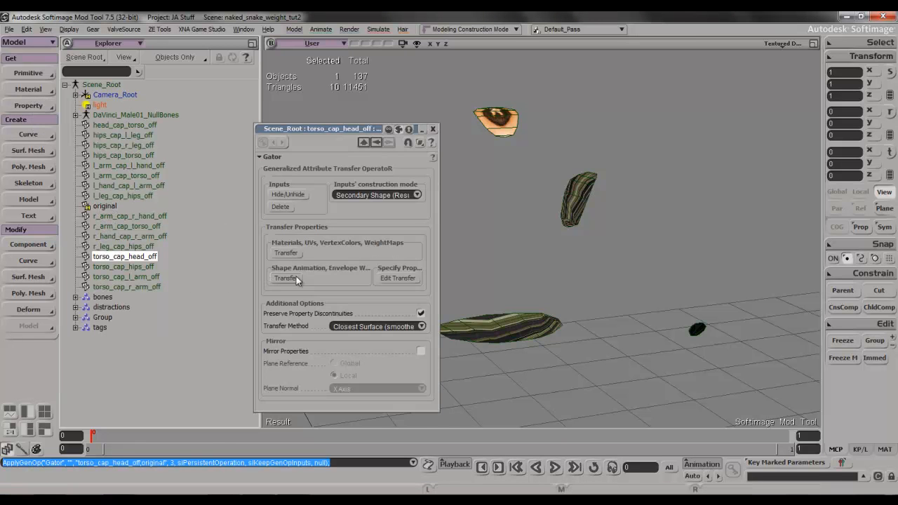
- Apply GATOR to torso_cap_hips_off with the original mesh as source and transfer the envelope weights
left_click(123, 267)
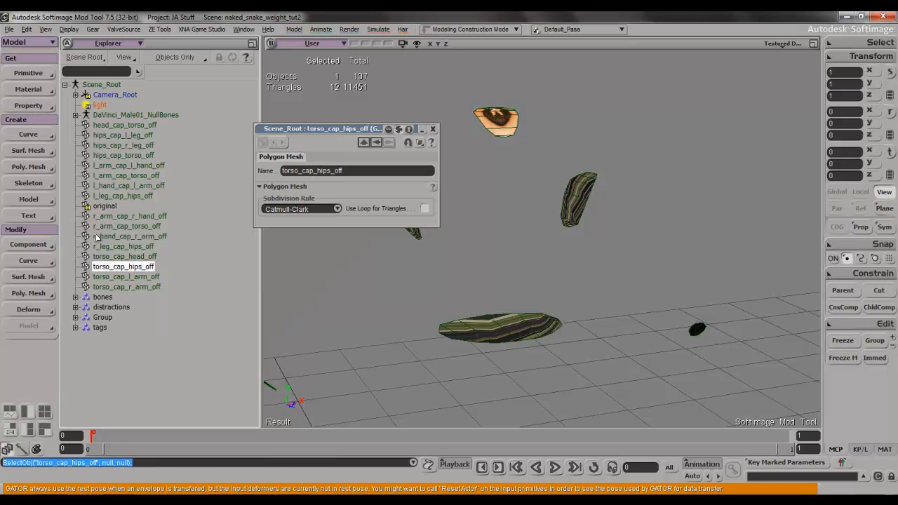
left_click(30, 106)
left_click(81, 190)
left_click(104, 206)
right_click(273, 263)
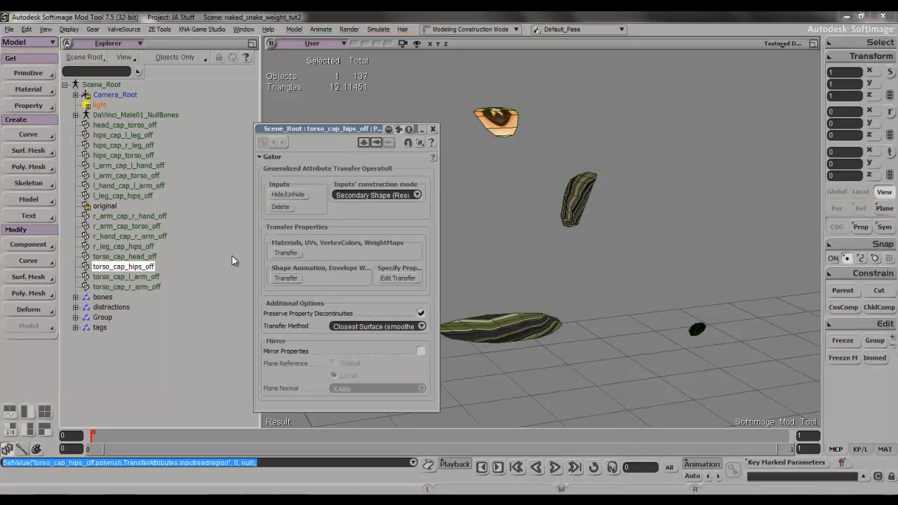
left_click(288, 278)
- Apply GATOR to torso_cap_l_arm_off with the original mesh as source and transfer the envelope weights
left_click(125, 276)
left_click(30, 106)
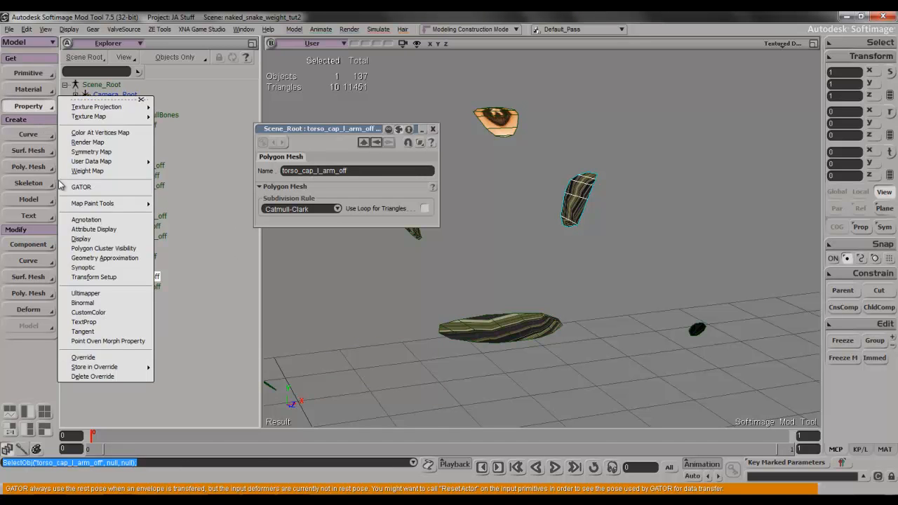
left_click(81, 186)
left_click(104, 206)
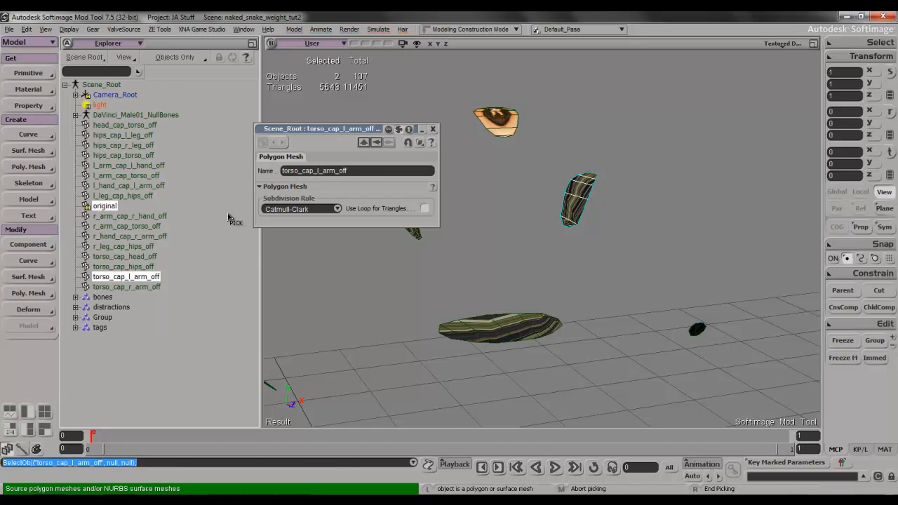
right_click(276, 261)
left_click(293, 277)
- Apply GATOR to torso_cap_r_arm_off with the original mesh as source and transfer the envelope weights
left_click(155, 287)
left_click(50, 106)
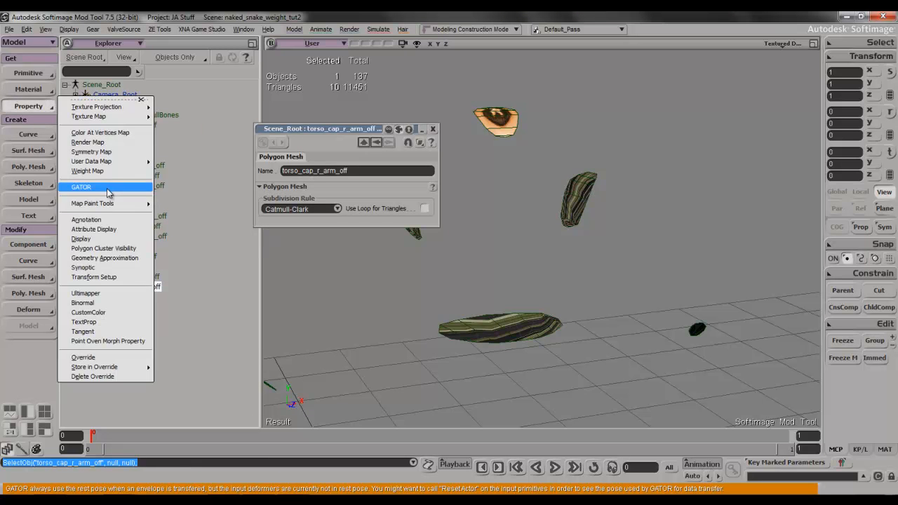
left_click(108, 188)
left_click(111, 206)
right_click(284, 242)
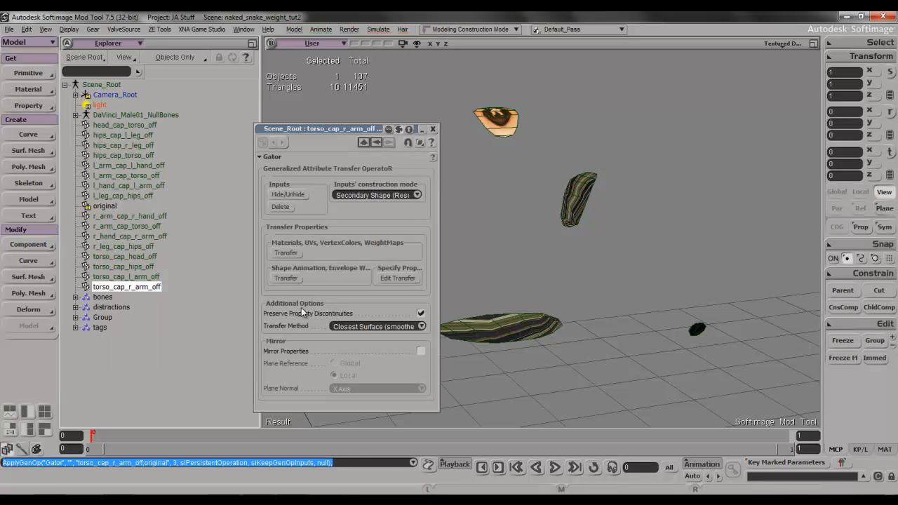
left_click(287, 278)
right_click_drag(626, 320, 488, 218)
left_click(432, 129)
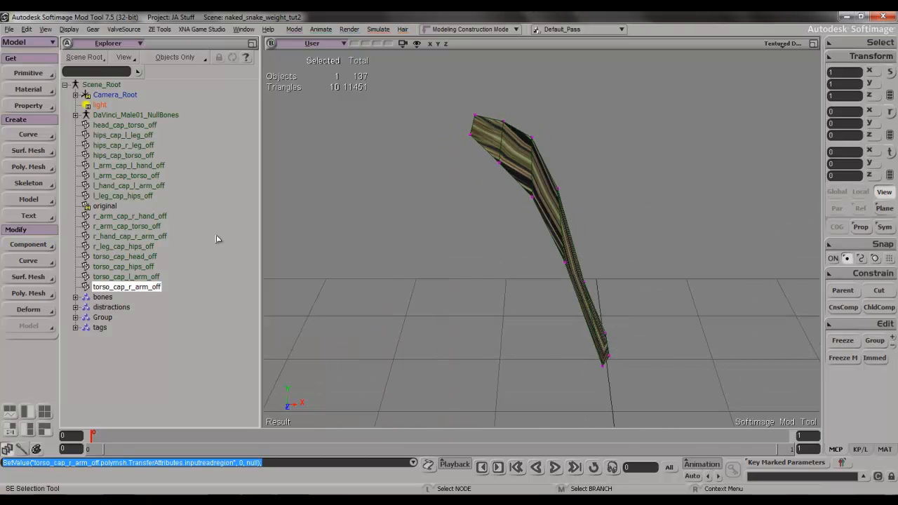
- Freeze the modeling operators on all the cap meshes, both those listed below and those listed above the original mesh
left_click(166, 217, "shift")
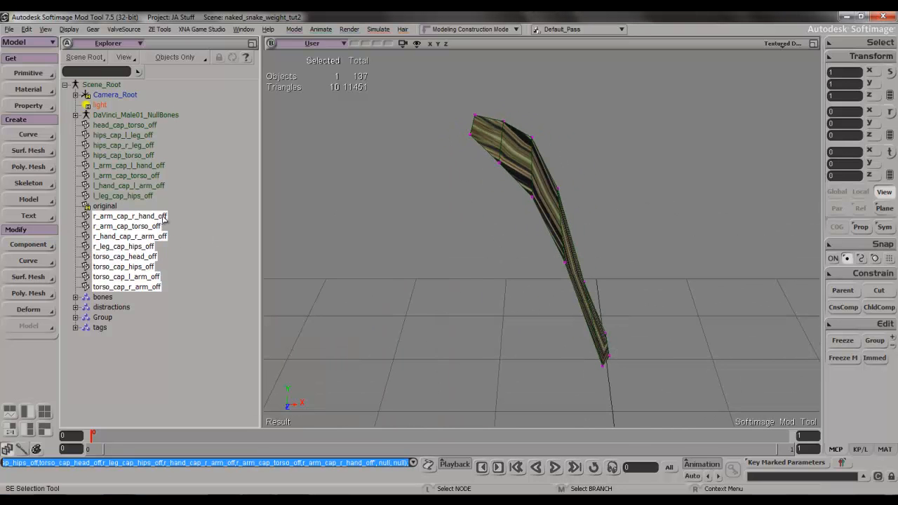
left_click(831, 360)
left_click(139, 196)
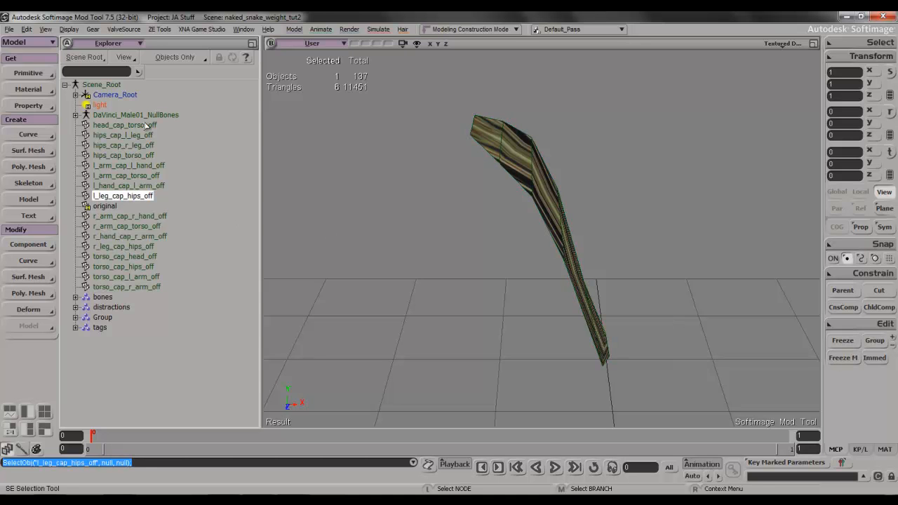
left_click(143, 125, "shift")
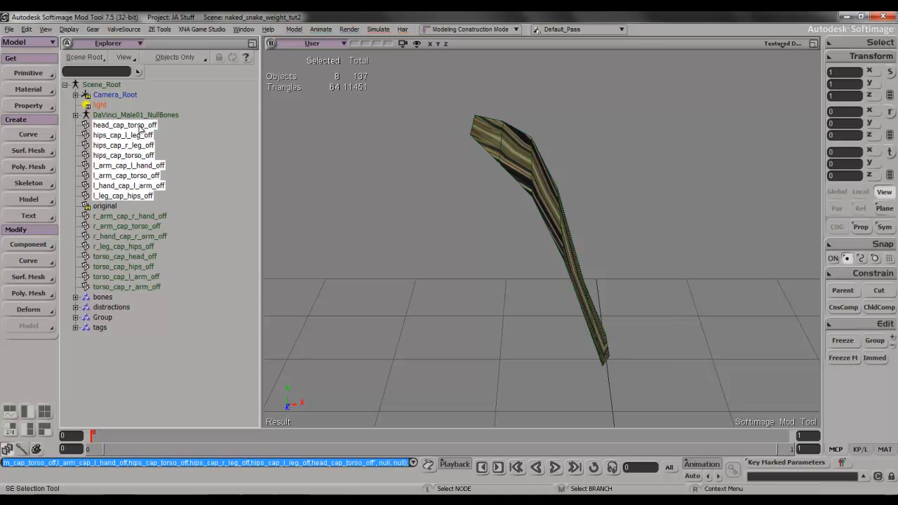
left_click(851, 359)
scroll(667, 356, "down", 3)
key("a")
key("s")
right_click_drag(652, 327, 665, 292)
left_click_drag(665, 292, 666, 307)
left_click(668, 348)
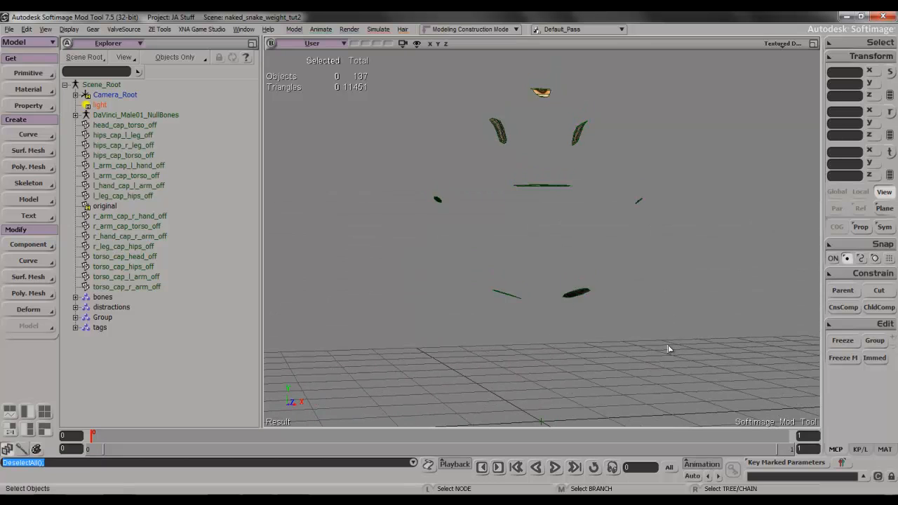
- Rename the group containing the cap meshes as caps
left_click(104, 318)
double_click(102, 318)
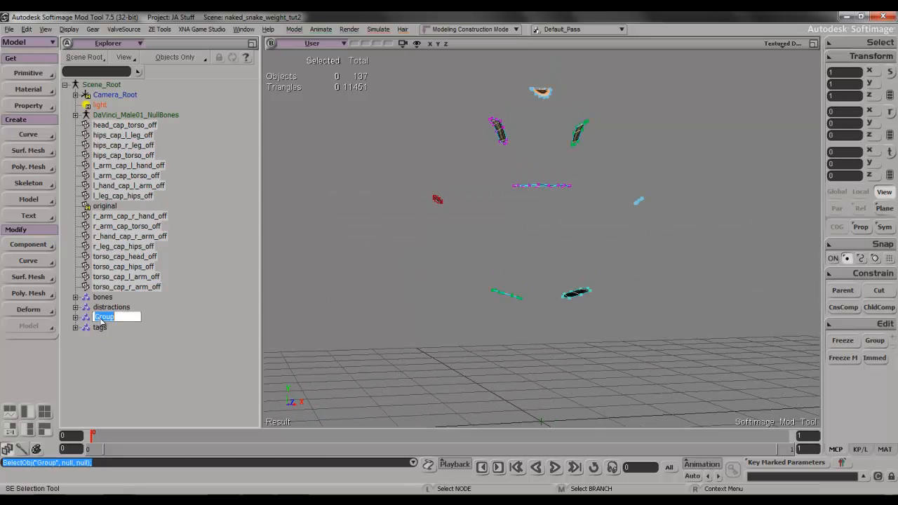
type("caps")
key("Return")
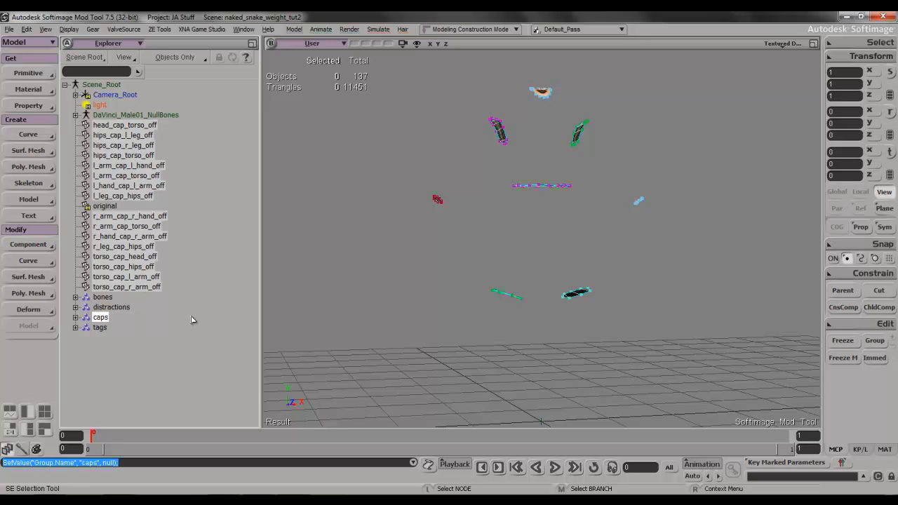
left_click(374, 217)
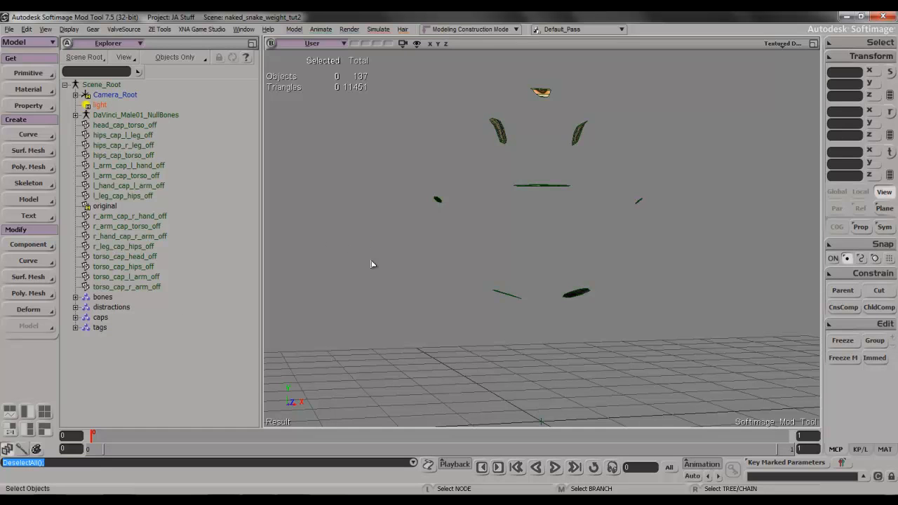
- Set the caps group's selectability so that its members cannot be selected
left_click(86, 317)
left_click(330, 201)
left_click(334, 185)
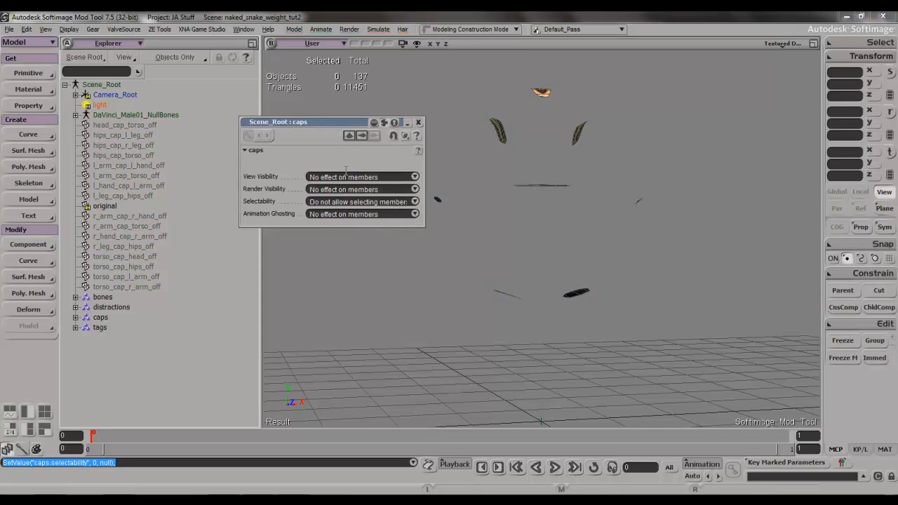
left_click(418, 122)
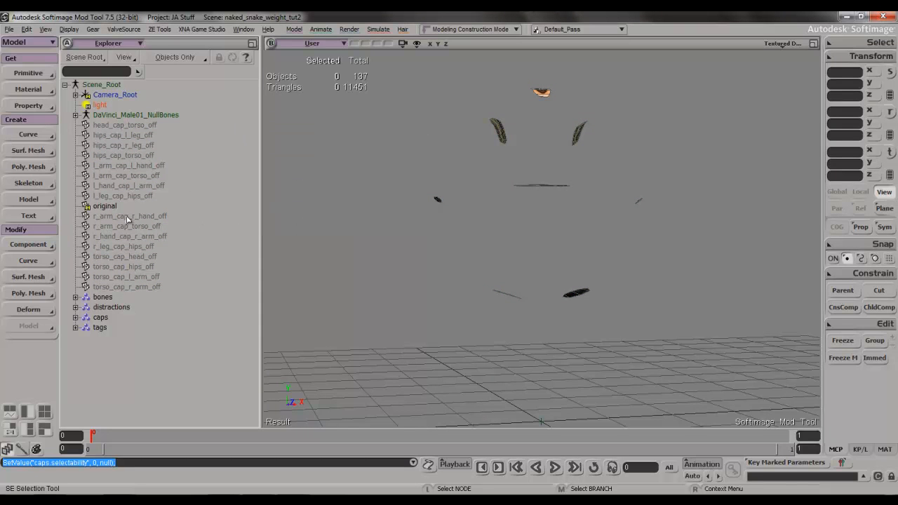
- Expand the model hierarchy down to stupidtriangle_off and unhide the hips mesh with its whole branch
left_click(76, 115)
left_click(86, 125)
left_click(97, 146)
left_click(134, 155)
left_click(97, 145)
left_click(97, 135)
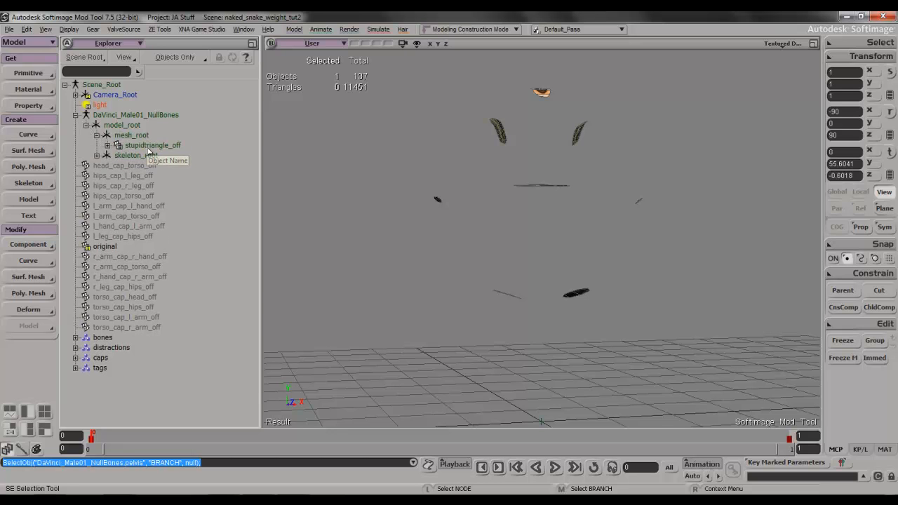
left_click(108, 146)
left_click(139, 157)
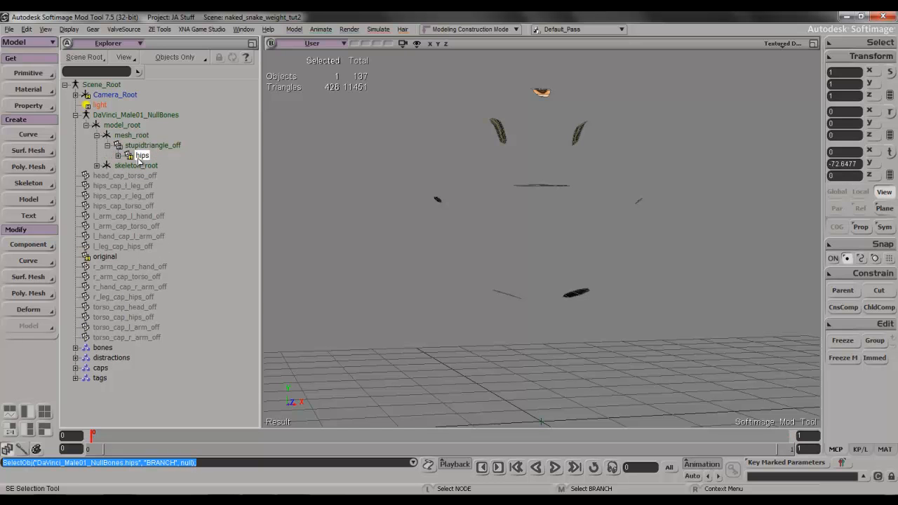
key("h")
left_click(350, 216)
key("s")
mouse_move(372, 215)
right_mouse_down()
mouse_move(362, 245)
mouse_move(383, 228)
right_mouse_up()
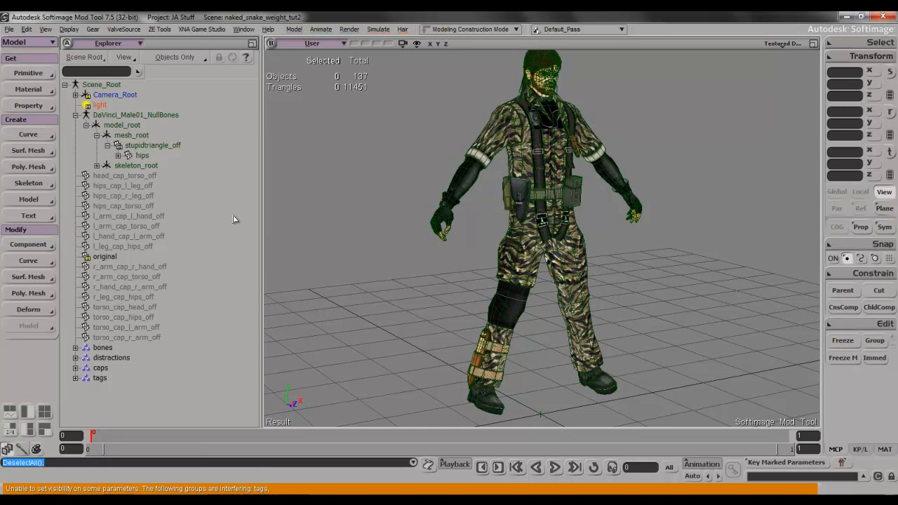
- Parent head_cap_torso_off under the character's head mesh
left_click(138, 177)
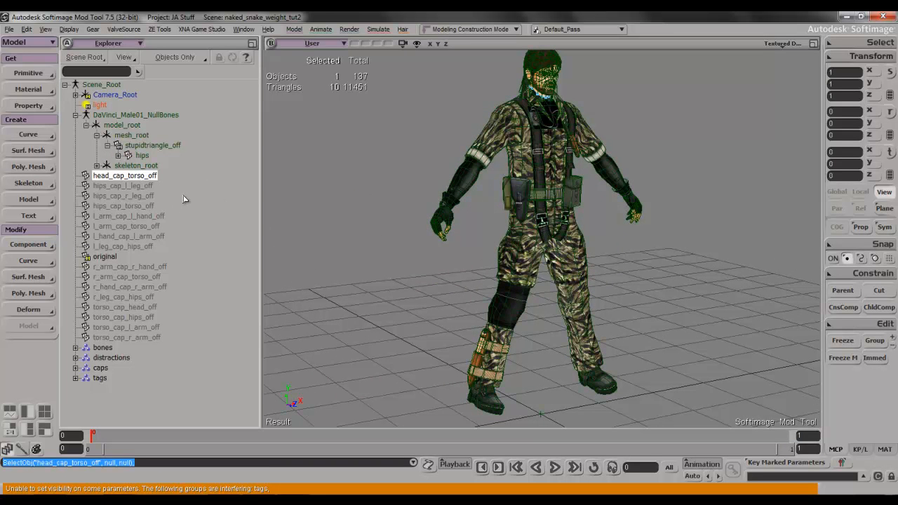
key("f")
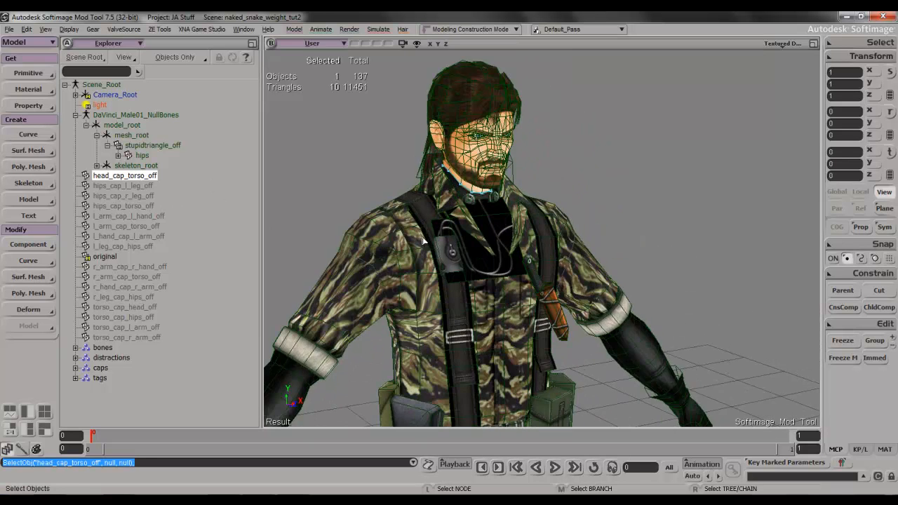
scroll(428, 253, "up", 2)
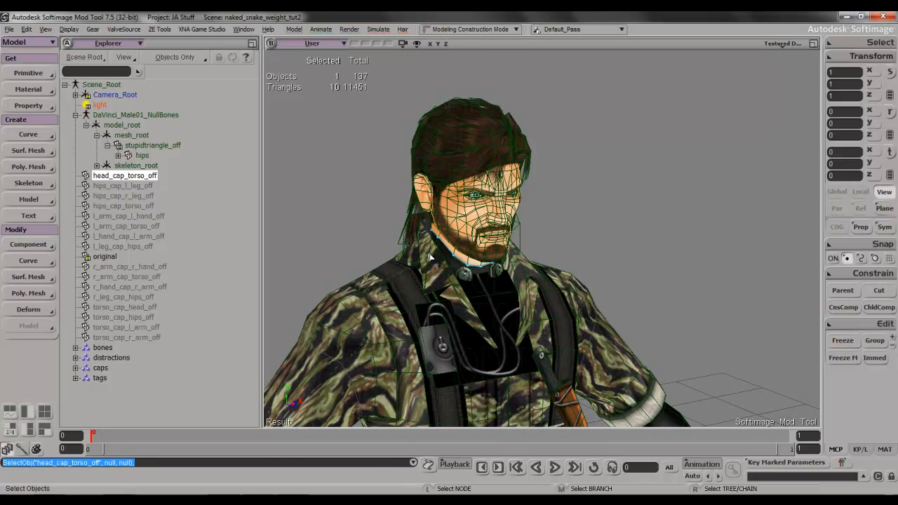
key("slash")
middle_click(470, 219)
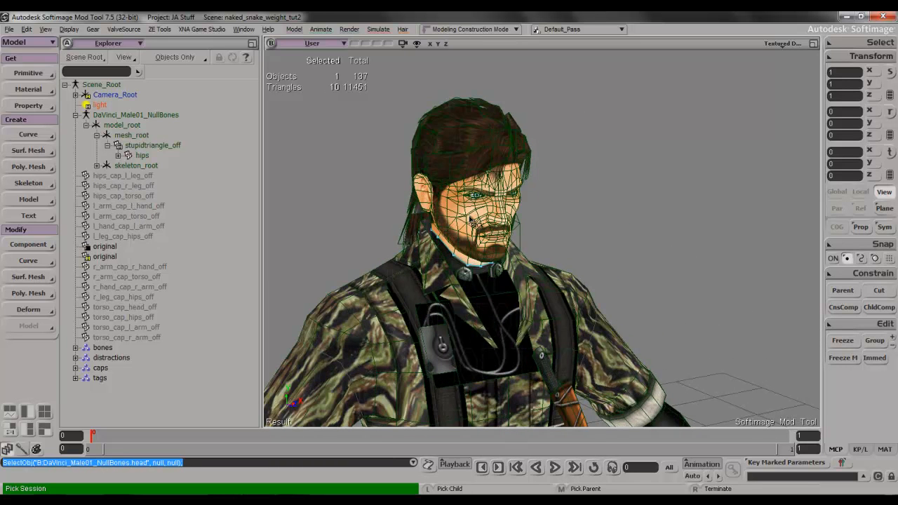
- Parent hips_cap_l_leg_off, hips_cap_r_leg_off and hips_cap_torso_off under the hips mesh
left_click(149, 176)
left_click(136, 197, "shift")
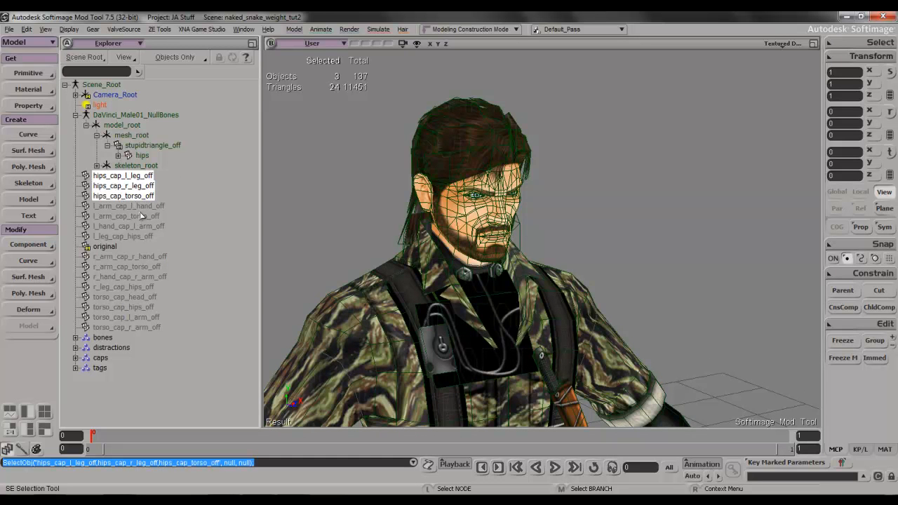
key("s")
left_click_drag(439, 330, 462, 253)
key("slash")
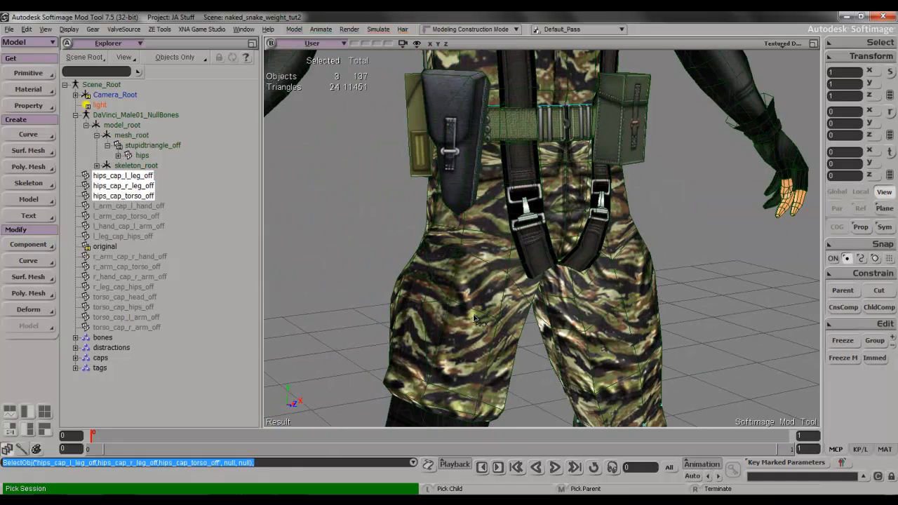
left_click(474, 319)
right_click(160, 200)
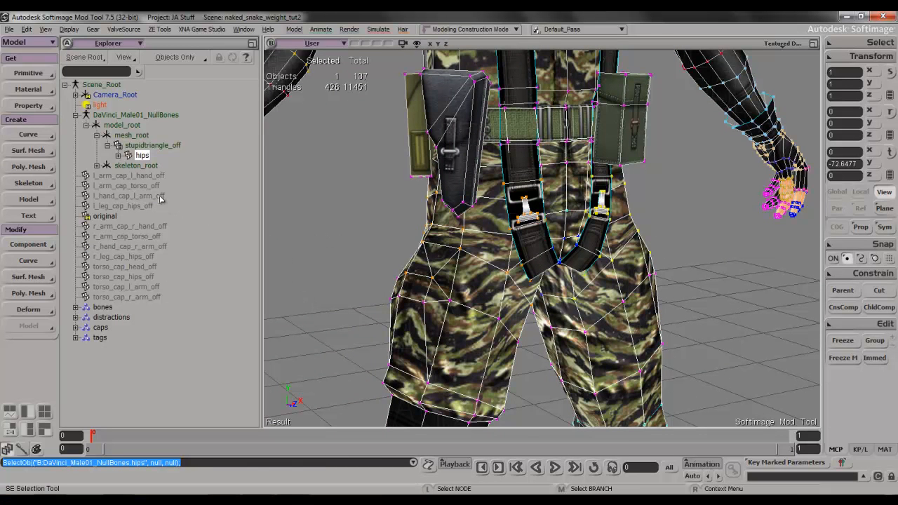
- Parent l_arm_cap_l_hand_off and l_arm_cap_torso_off under the l_arm mesh
left_click(130, 176)
left_click(133, 187, "shift")
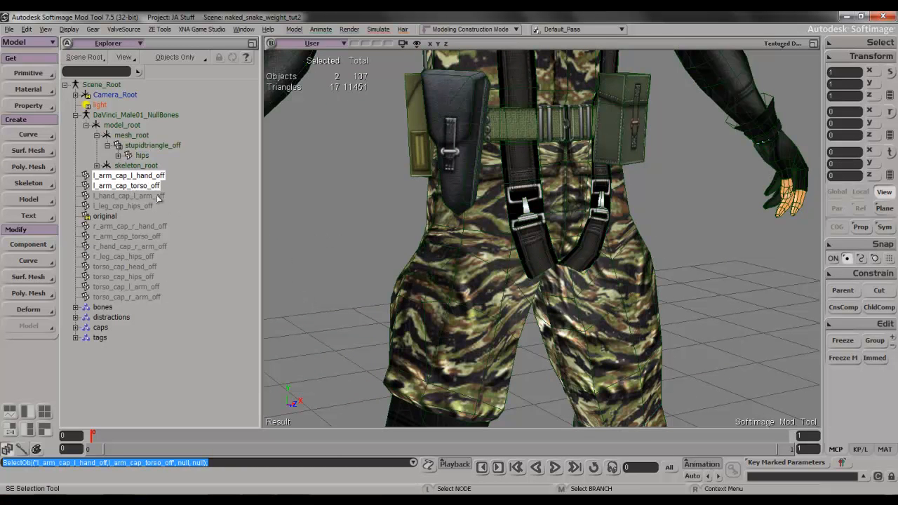
key("s")
left_click_drag(641, 210, 623, 329)
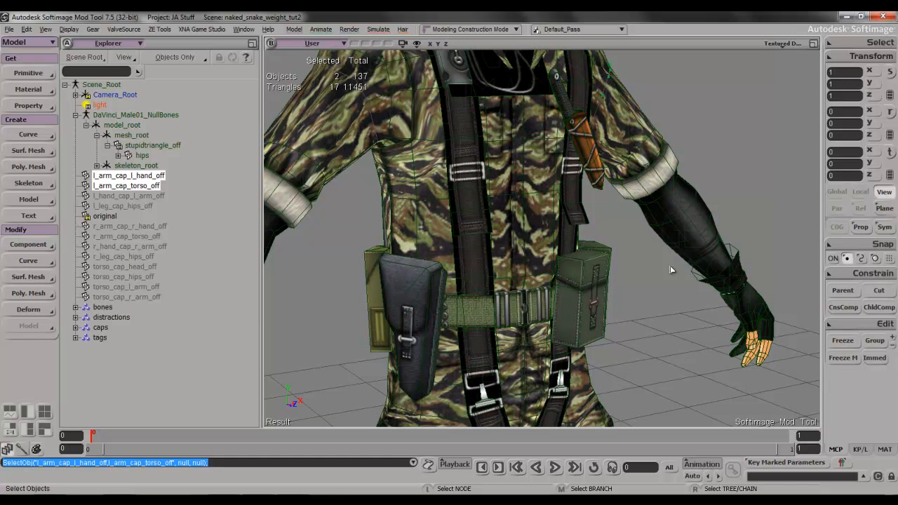
key("slash")
left_click(683, 234)
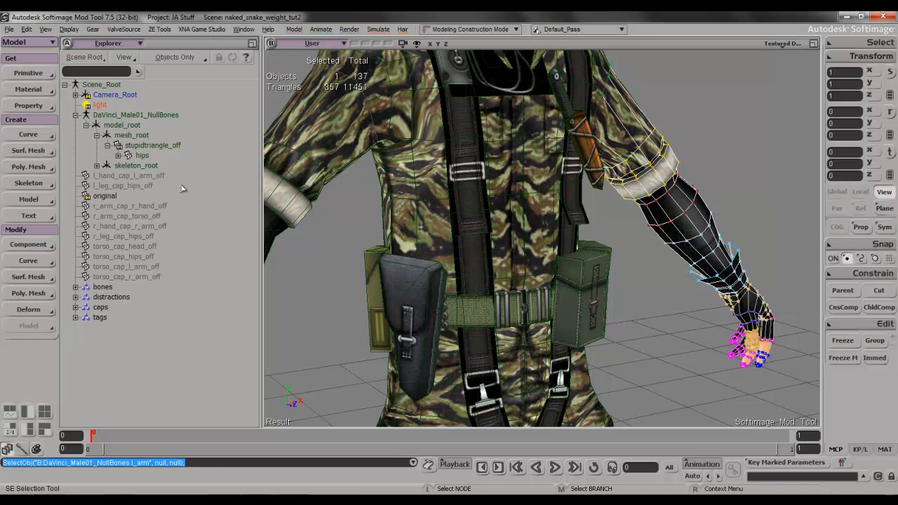
- Parent l_hand_cap_l_arm_off under the l_hand mesh
left_click(149, 177)
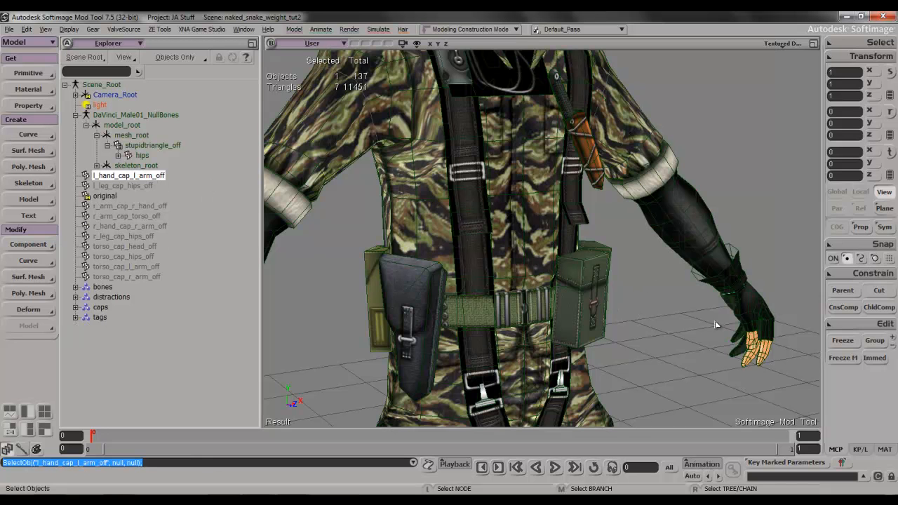
key("slash")
left_click(752, 334)
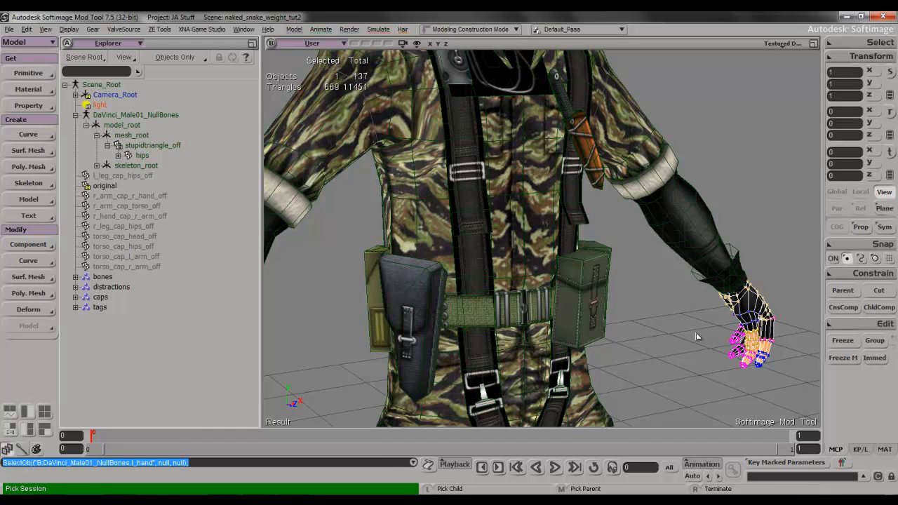
- Parent l_leg_cap_hips_off under the l_leg mesh
left_click(112, 176)
key("f")
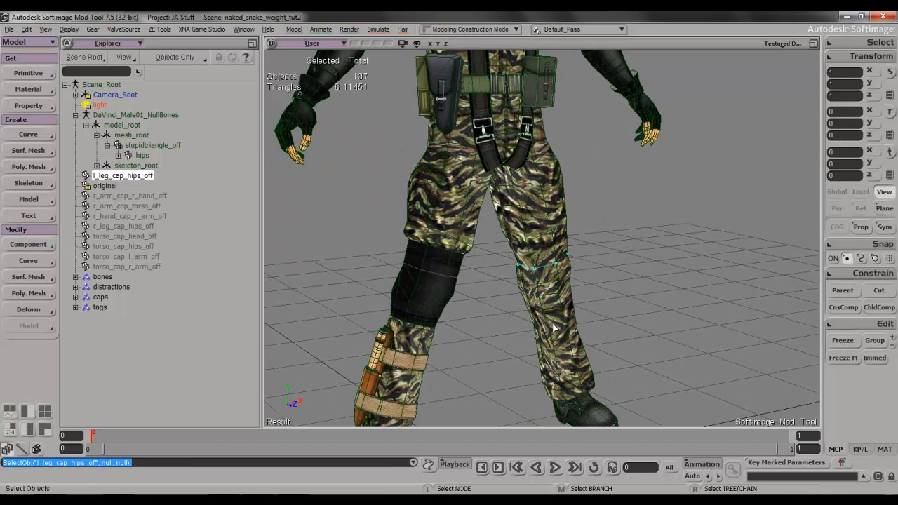
key("slash")
left_click(572, 330)
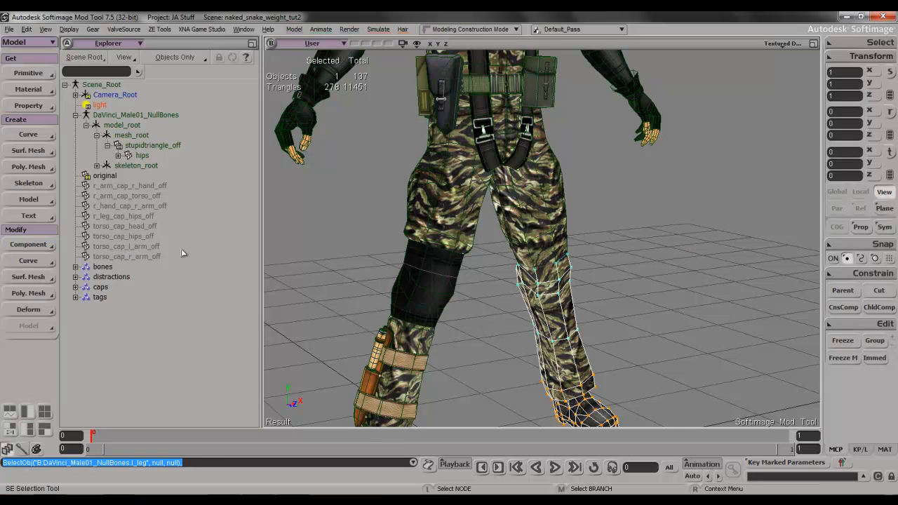
- Parent r_arm_cap_r_hand_off and r_arm_cap_torso_off under the r_arm mesh
left_click(115, 186)
left_click(121, 197, "shift")
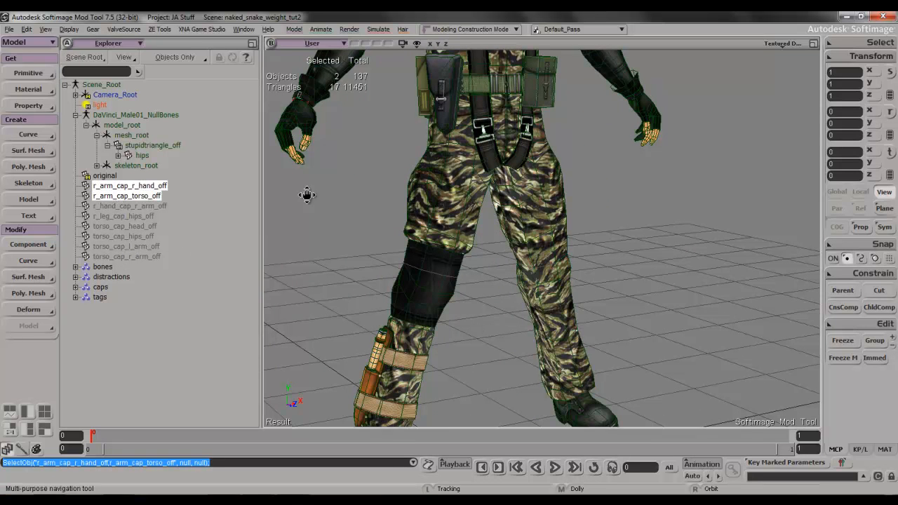
key("f")
key("slash")
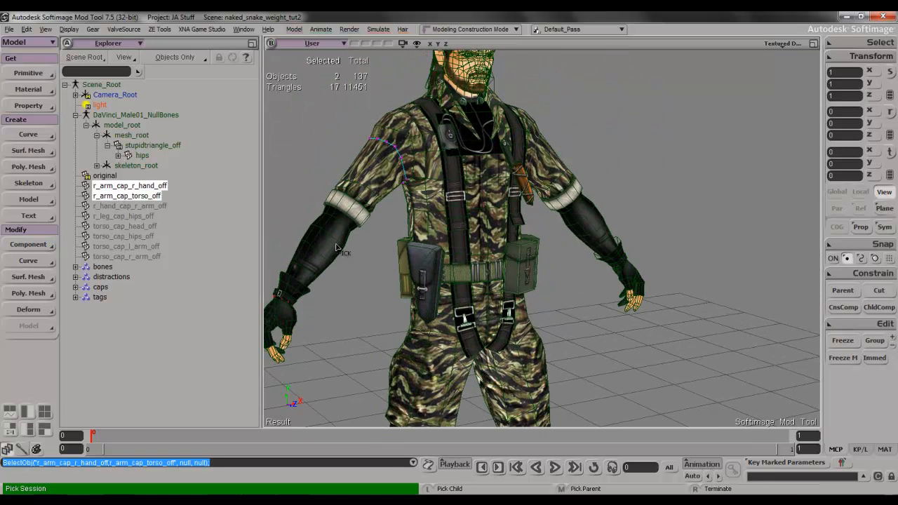
left_click(342, 251)
- Parent r_hand_cap_r_arm_off under the r_hand mesh
left_click(138, 186)
key("f")
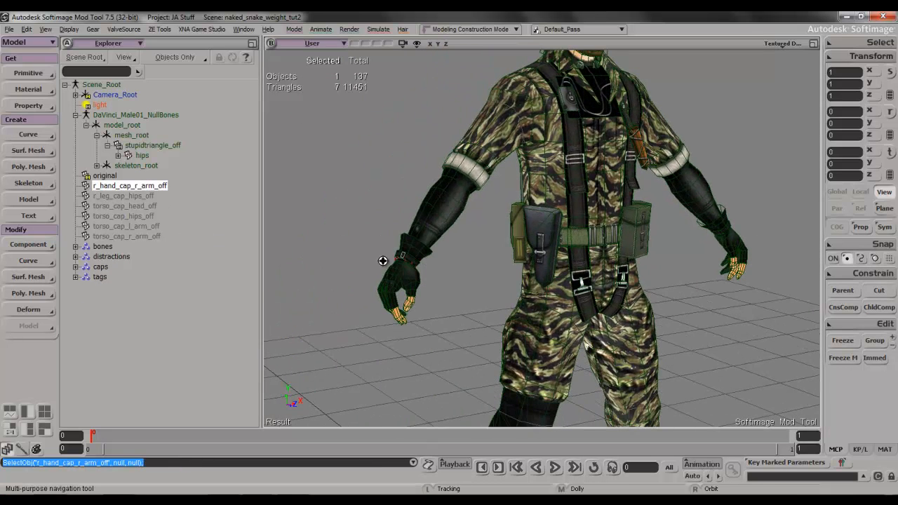
key("slash")
left_click(392, 281)
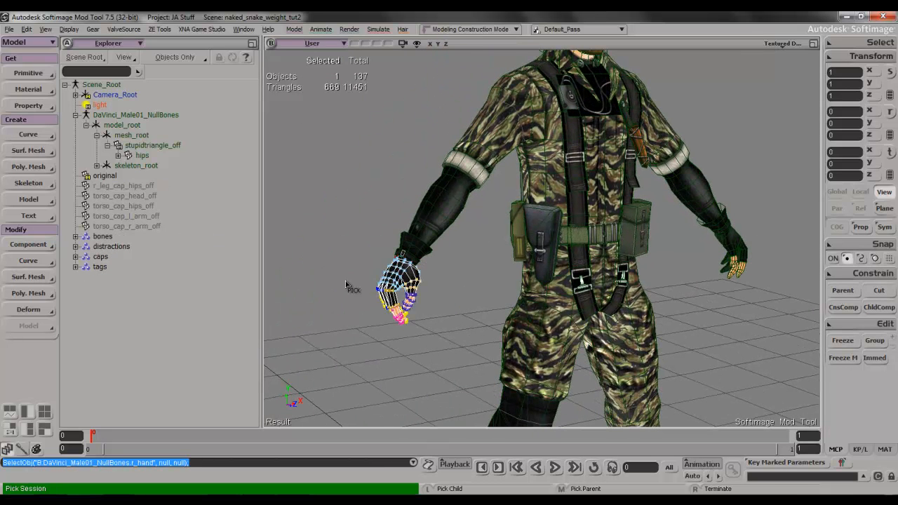
- Parent r_leg_cap_hips_off under the r_leg mesh
left_click(105, 188)
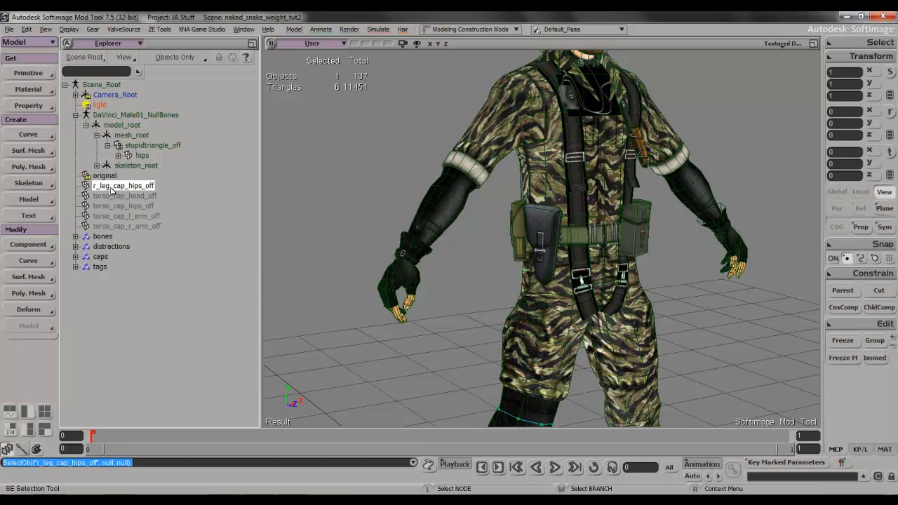
key("f")
key("slash")
left_click(456, 321)
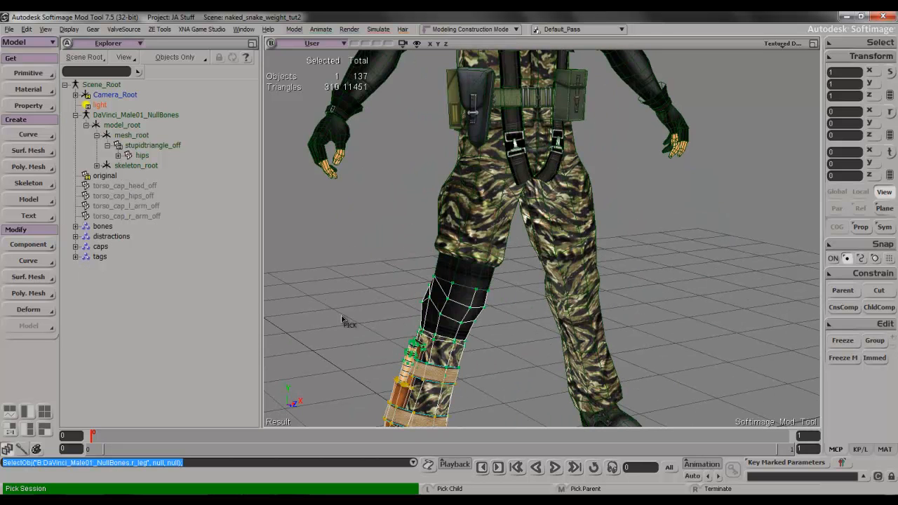
- Parent torso_cap_head_off, torso_cap_hips_off, torso_cap_l_arm_off and torso_cap_r_arm_off under the torso mesh
left_click(145, 186)
left_click(133, 216, "shift")
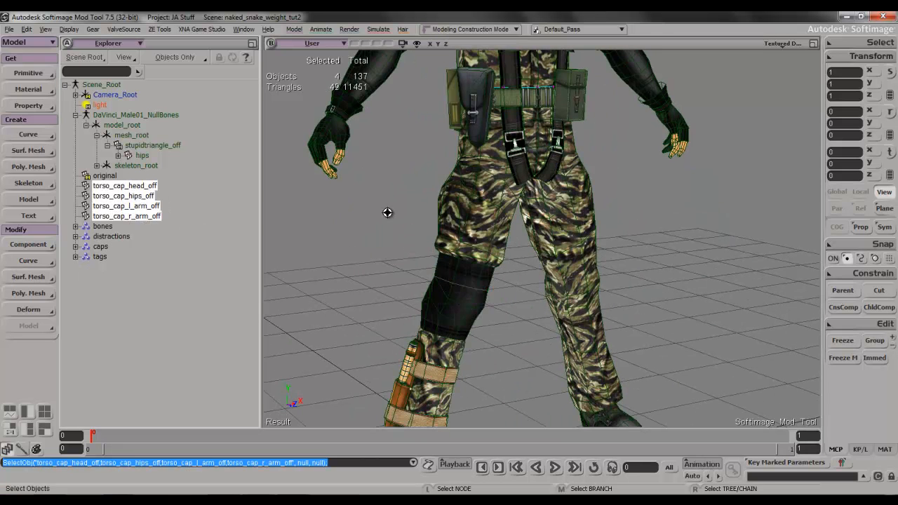
key("f")
key("slash")
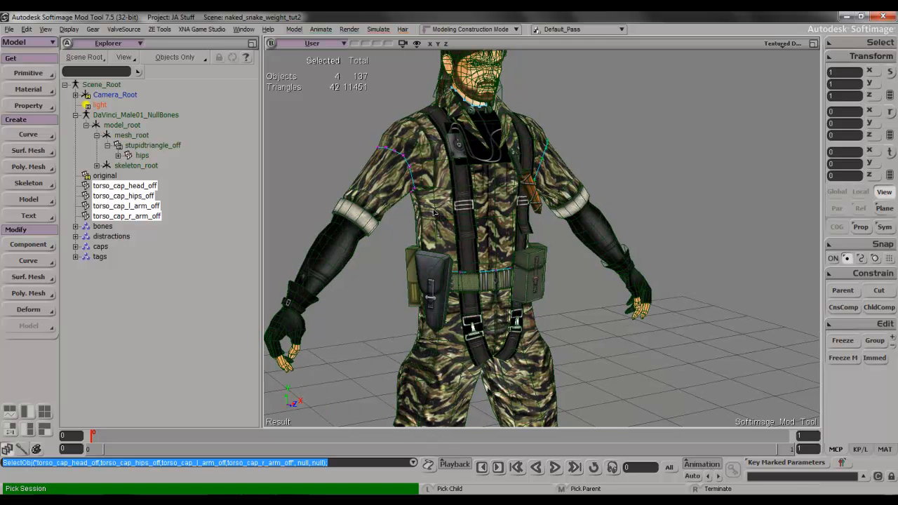
left_click(437, 211)
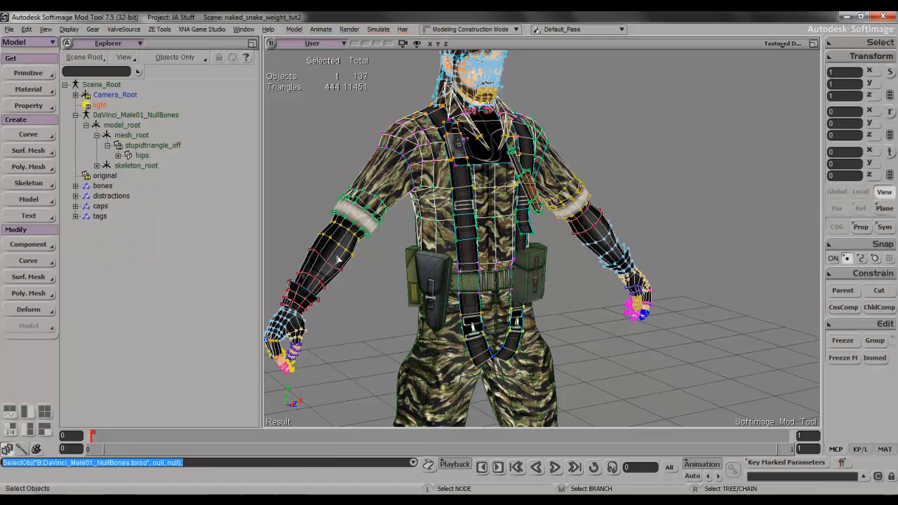
- Frame the torso mesh and collapse the DaVinci_Male01_NullBones hierarchy down to its root
key("f")
left_click(96, 135)
left_click(85, 124)
left_click(76, 115)
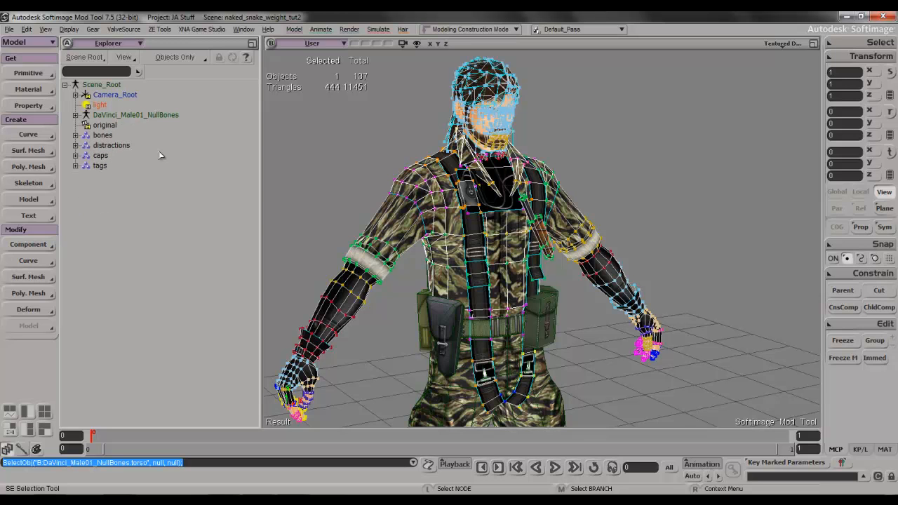
- Make the members of the bones group visible in the 3D view
left_click(86, 136)
left_click(362, 178)
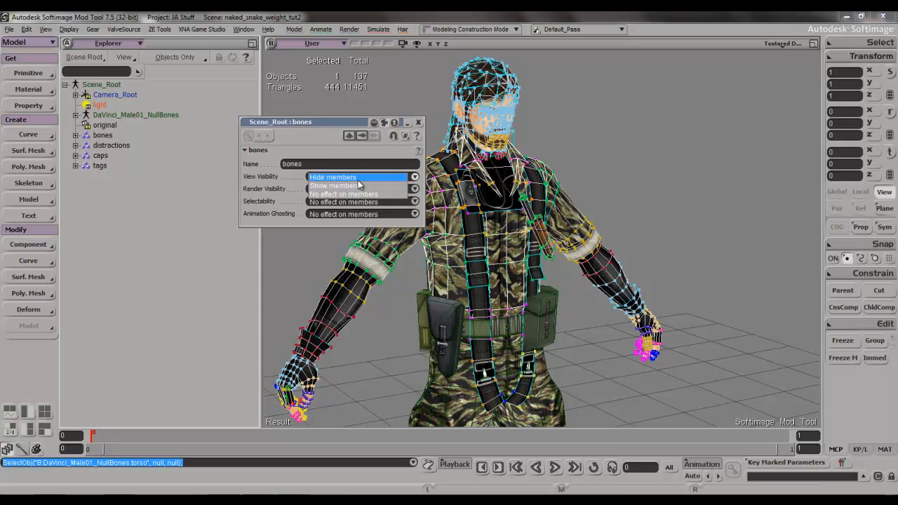
left_click(359, 181)
left_click(419, 122)
left_click_drag(405, 121, 347, 150)
- Rename the original mesh as Naked_Snake and clear the selection
key("s")
middle_click_drag(364, 168, 421, 225)
left_click_drag(484, 295, 491, 242)
right_click_drag(561, 245, 435, 240)
left_click(112, 125)
double_click(113, 129)
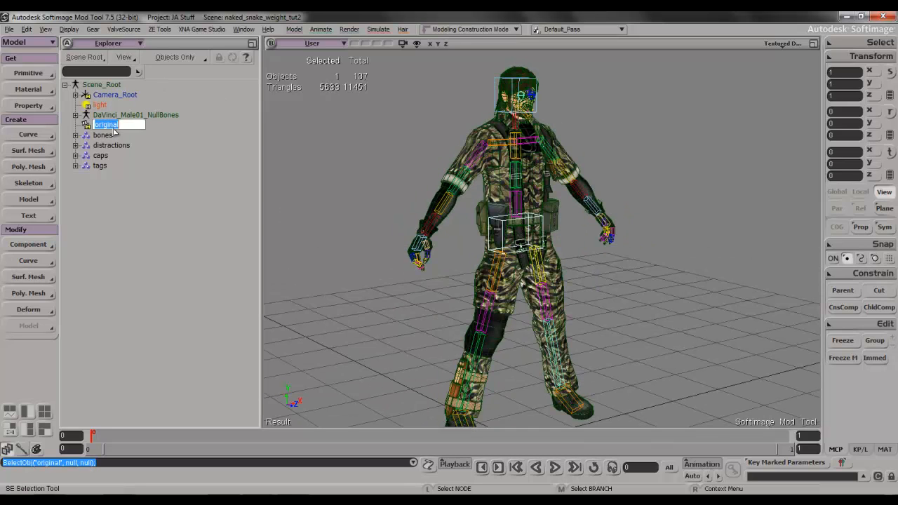
type("Naked Snake")
key("Return")
left_click(338, 212)
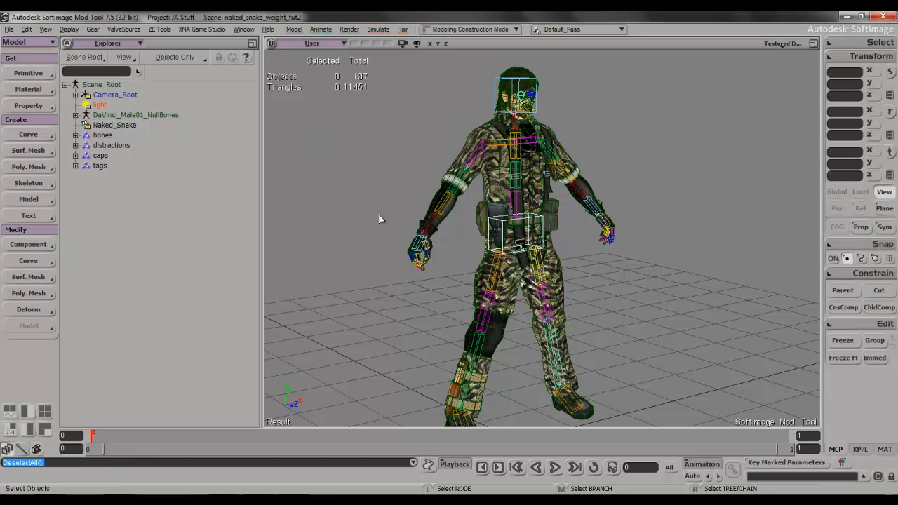
- Test the head weighting by rotating the cranium bone to about 31.85 degrees on its local Z axis
key("s")
right_click_drag(538, 202, 566, 202)
middle_click_drag(567, 202, 567, 196)
right_click_drag(567, 196, 564, 203)
middle_click_drag(565, 203, 576, 284)
left_click_drag(575, 222, 569, 294)
right_click_drag(569, 294, 575, 273)
middle_click_drag(575, 273, 582, 250)
left_click(577, 225)
key("c")
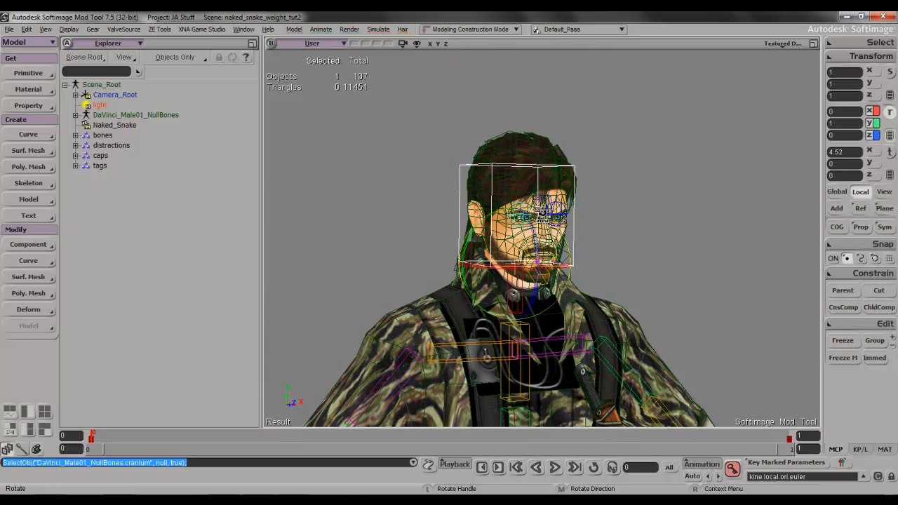
left_click_drag(532, 229, 552, 268)
right_click(552, 268)
left_click(611, 186)
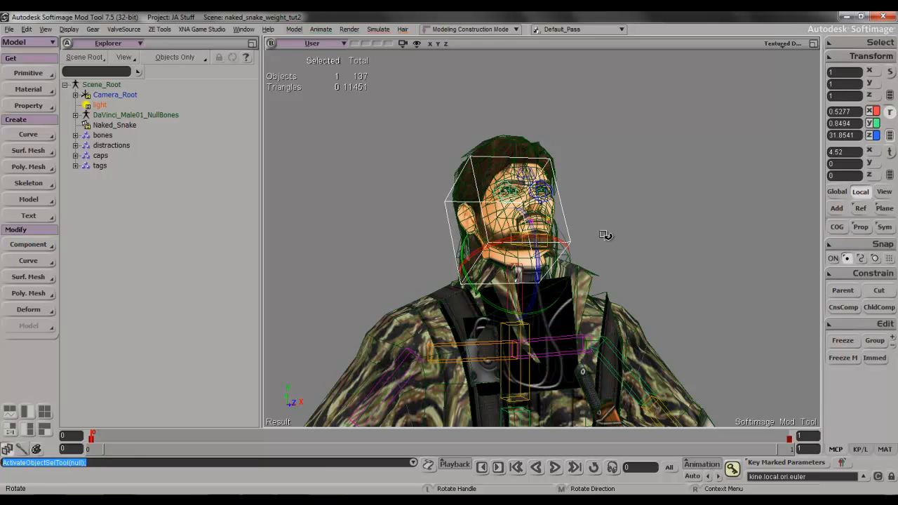
- Advance the timeline one frame to reset the cranium's test rotation, and deselect the bone
key("space")
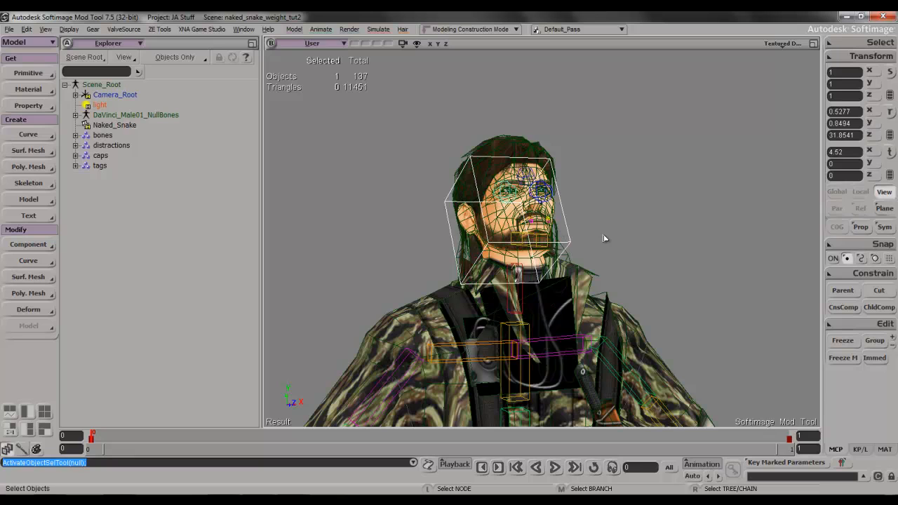
key("period")
scroll(610, 236, "down", 10)
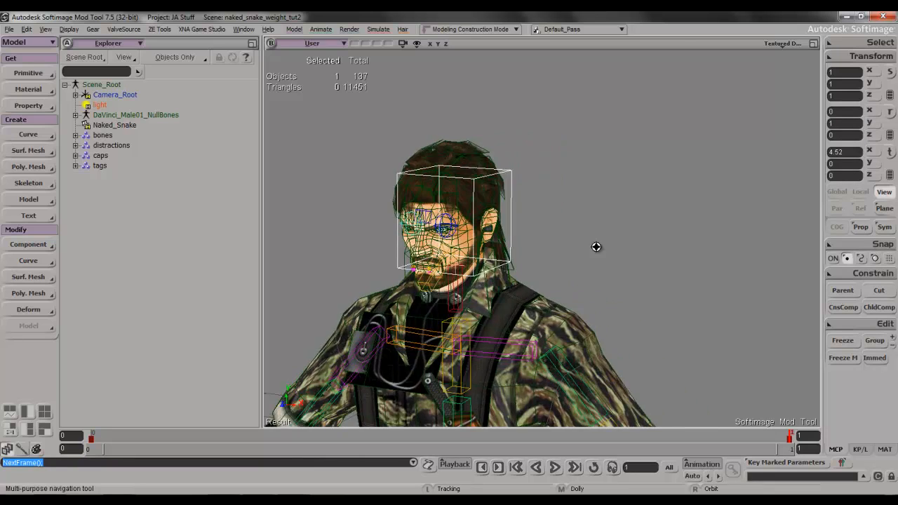
scroll(630, 211, "down", 8)
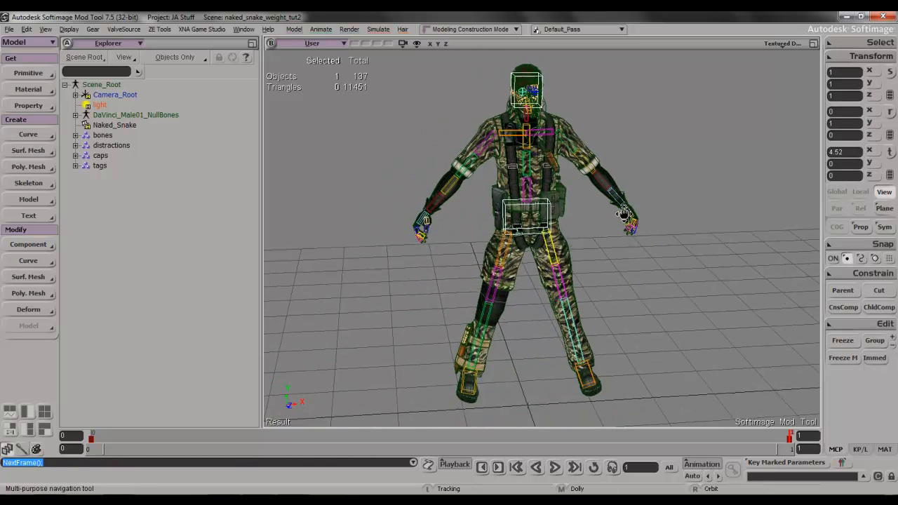
key("s")
key("space")
left_click(671, 192)
- Examine the bolts, caps and body parts parented under the hips mesh inside mesh_root
left_click(76, 115)
left_click(86, 125)
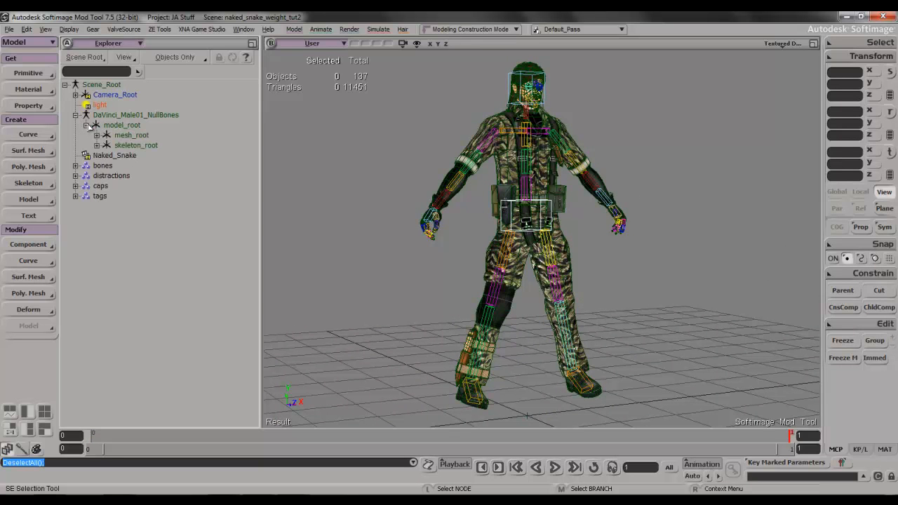
left_click(96, 135)
left_click(108, 145)
left_click(117, 155)
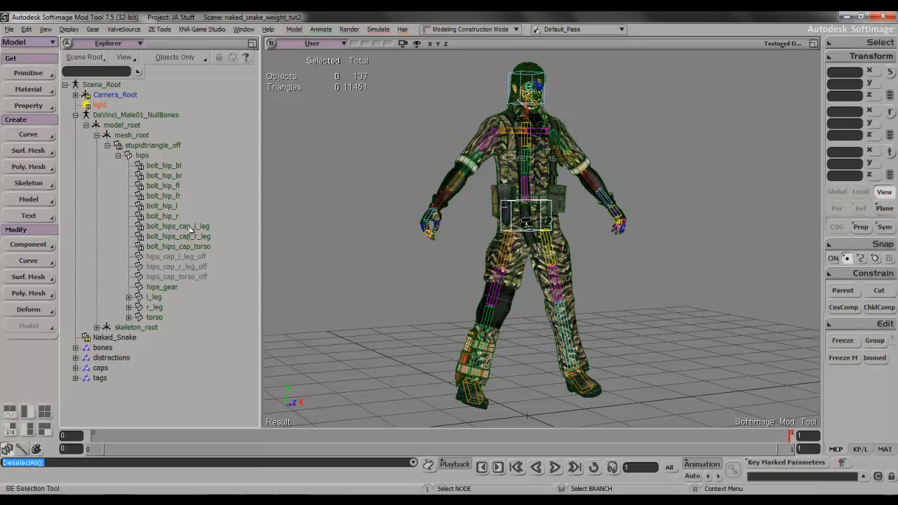
left_click(117, 155)
left_click(107, 146)
left_click(96, 135)
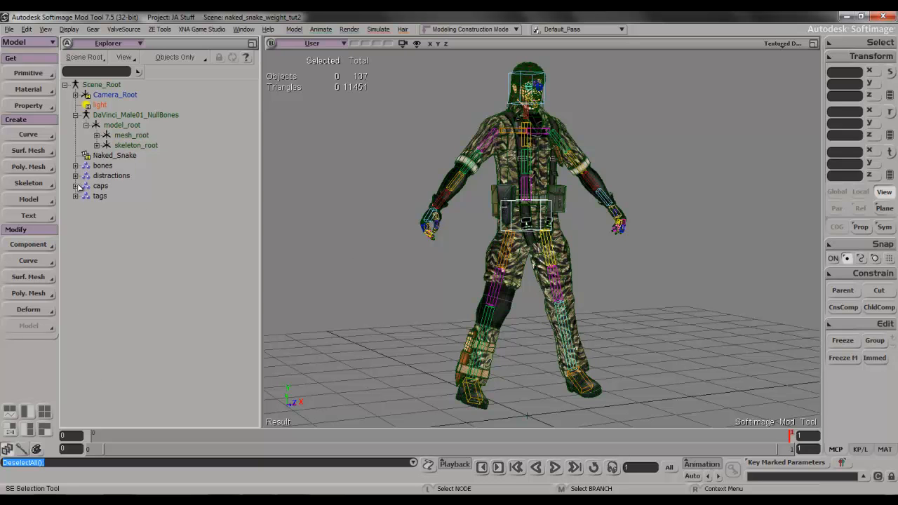
- List the members of the caps group and include materials in the scene hierarchy display
left_click(76, 186)
left_click(175, 57)
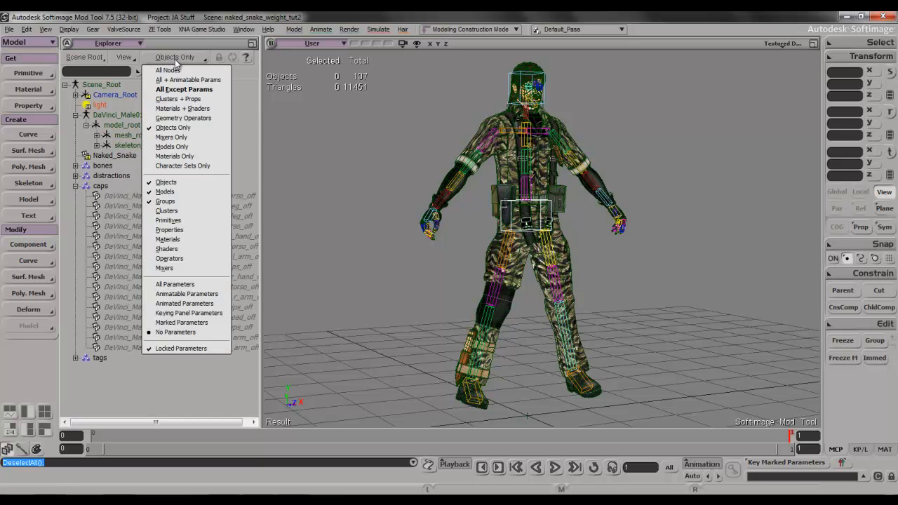
left_click(193, 248)
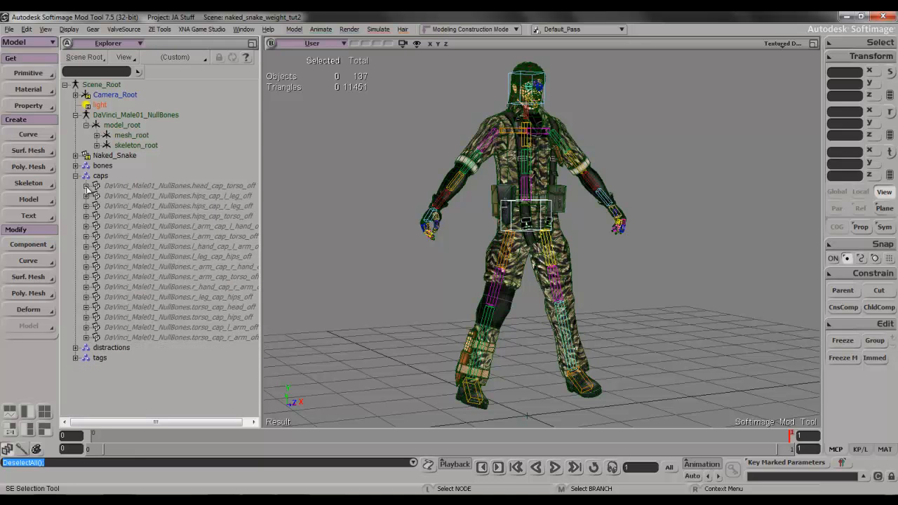
- Examine the character's head and upper body and the entry for head_cap_torso_off in the caps group
key("s")
left_click_drag(468, 163, 473, 237)
scroll(465, 265, "up", 3)
right_click_drag(472, 236, 481, 265)
key("s")
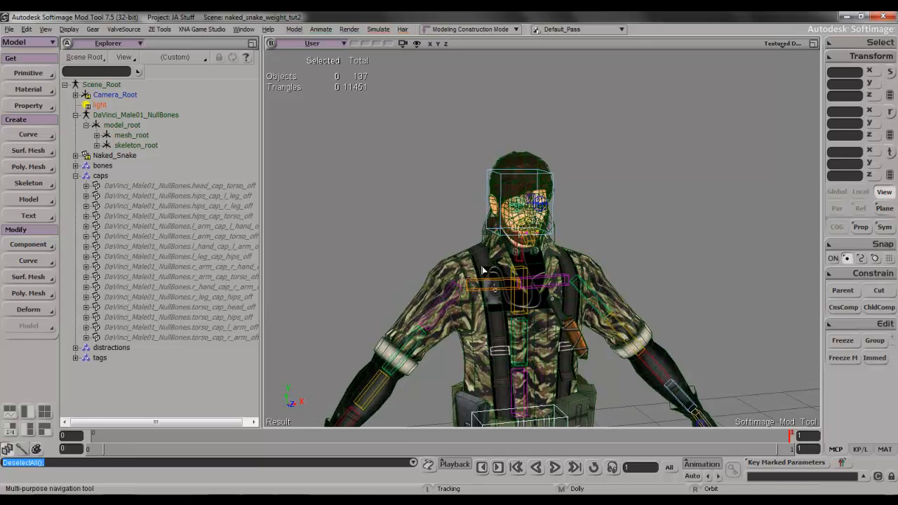
scroll(480, 267, "up", 5)
key("s")
left_click_drag(478, 272, 485, 257)
scroll(485, 257, "down", 5)
key("s")
scroll(485, 258, "down", 5)
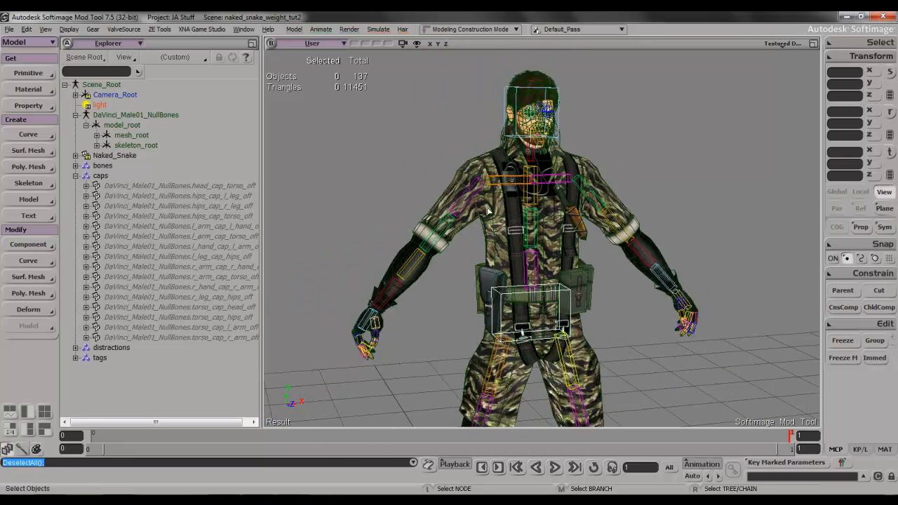
left_click(85, 187)
left_click(86, 186)
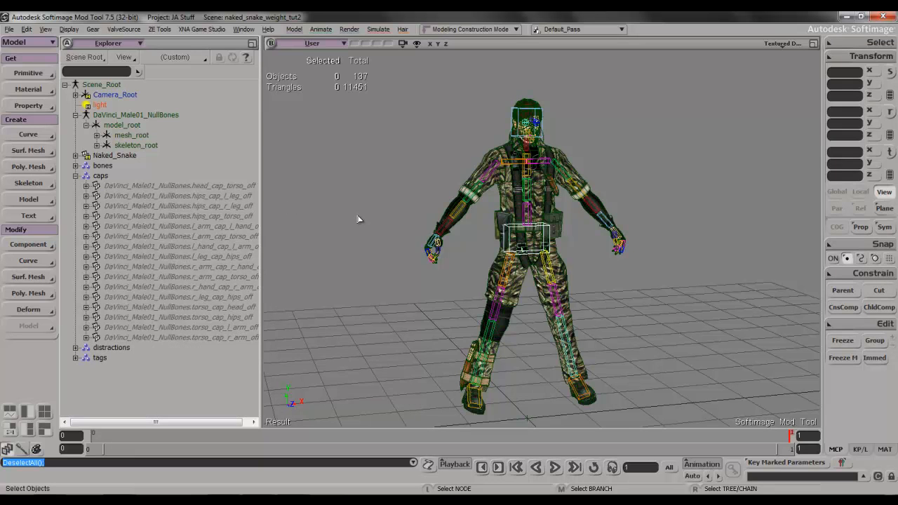
- Open a second, floating explorer beside the character and have it list the scene's materials
key("8")
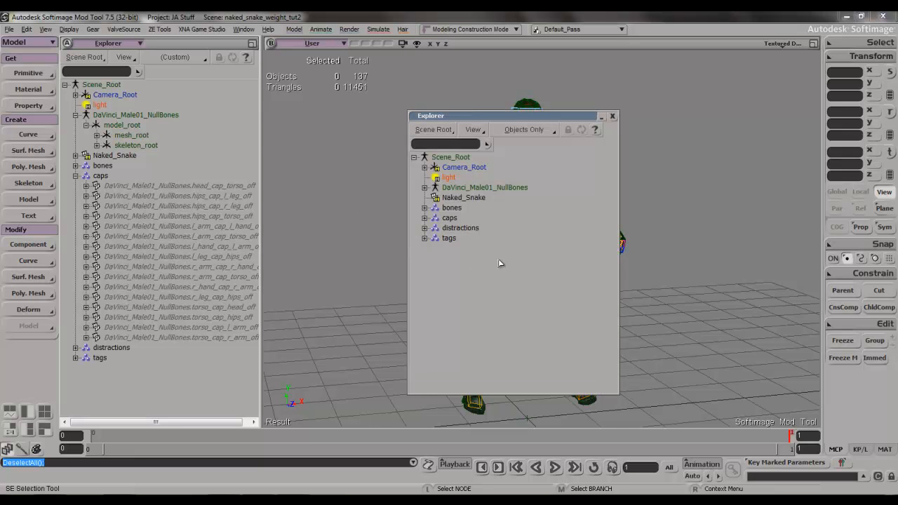
left_click_drag(508, 117, 677, 109)
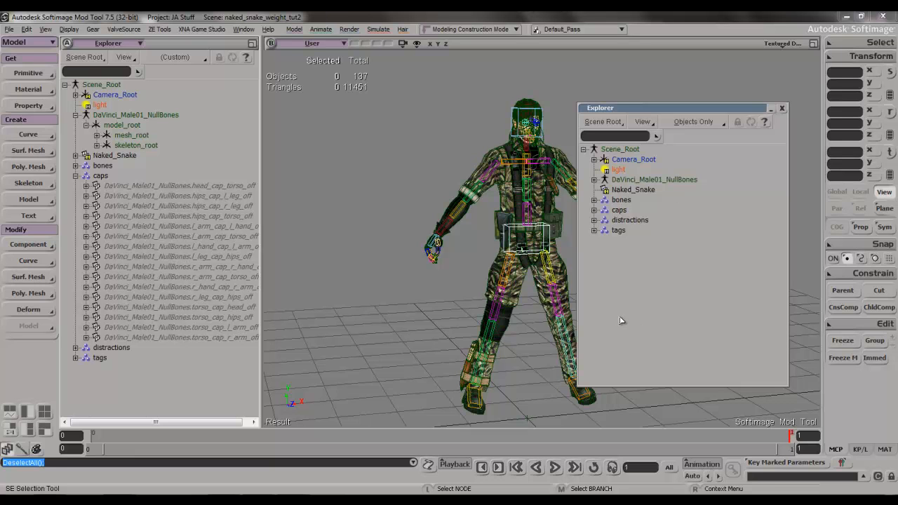
key("m")
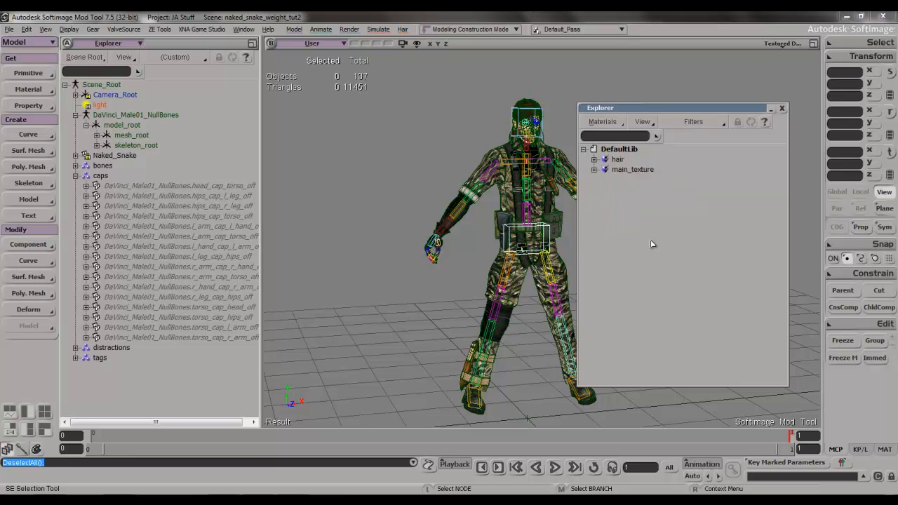
- Assign the main_texture material to head_cap_torso_off, hips_cap_l_leg_off and hips_cap_r_leg_off
left_click_drag(627, 170, 224, 186)
left_click_drag(635, 170, 242, 196)
left_click_drag(639, 174, 200, 206)
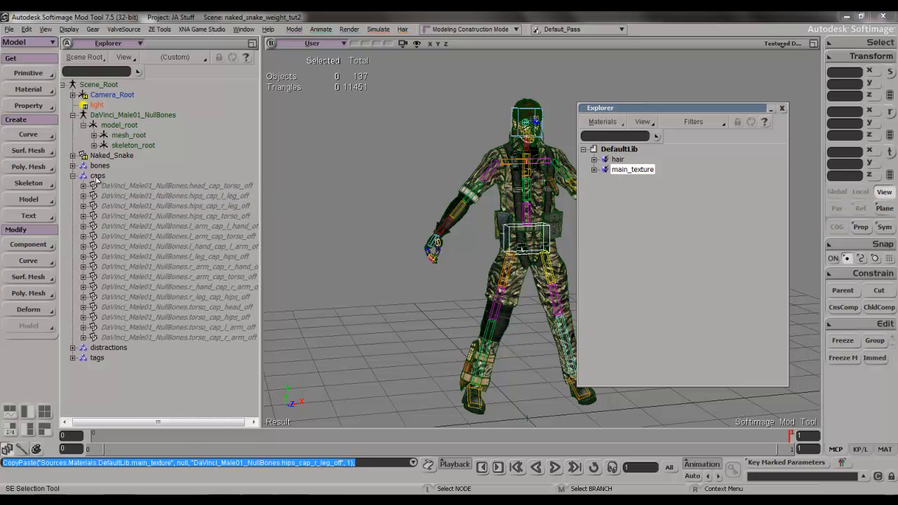
- Expand every member of the caps group to show its material, and assign main_texture to hips_cap_torso_off
right_click(95, 177)
left_click(123, 191)
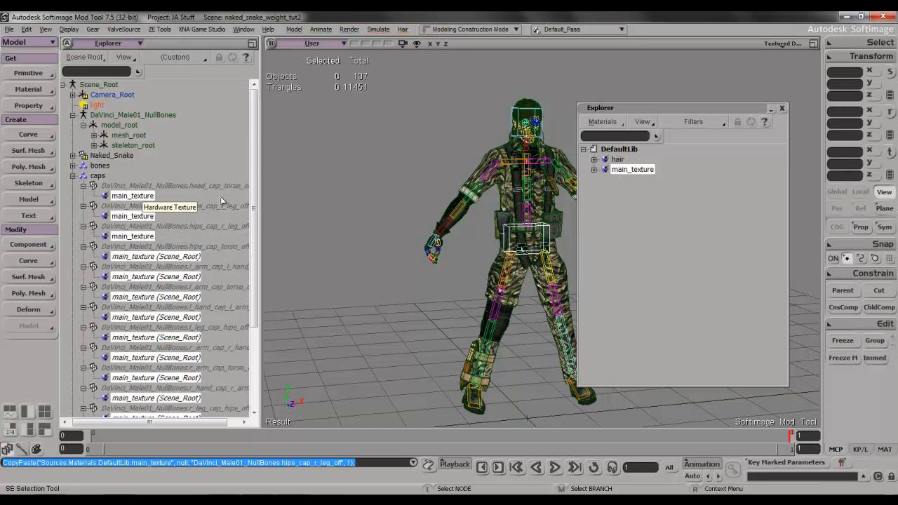
scroll(207, 202, "down", 2)
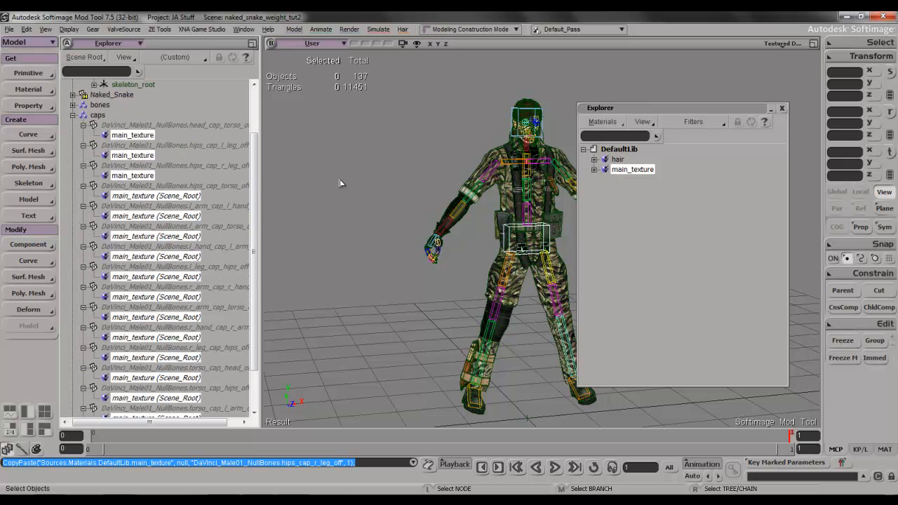
left_click_drag(630, 170, 235, 187)
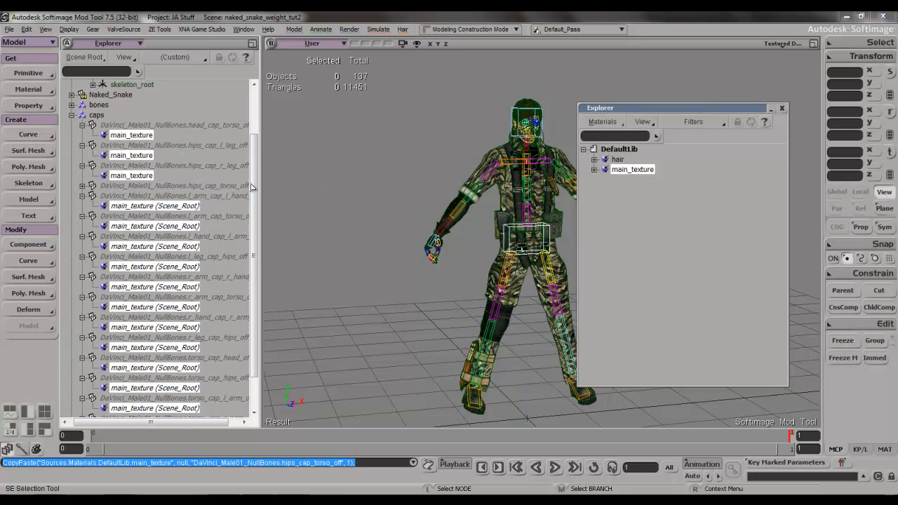
- Assign the main_texture material to l_arm_cap_l_hand_off, l_arm_cap_torso_off and l_hand_cap_l_arm_off in the caps group
left_click(82, 186)
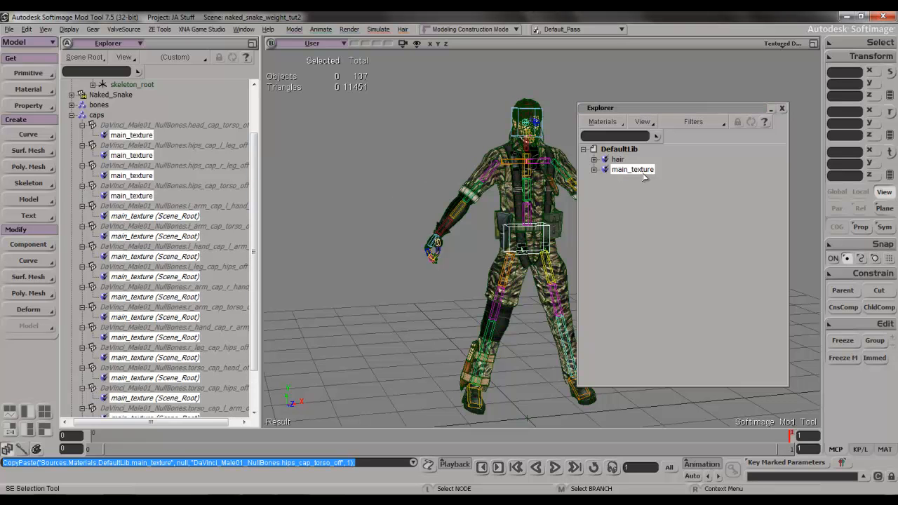
left_click(203, 206)
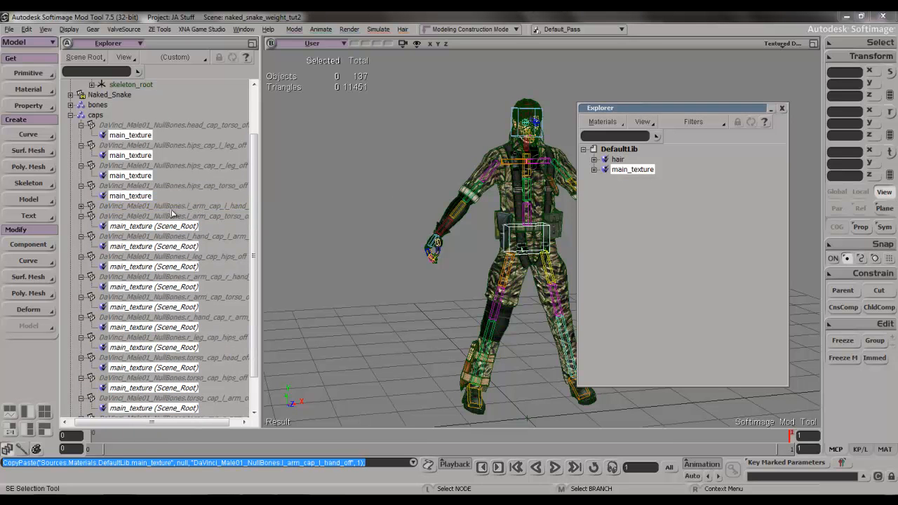
left_click_drag(370, 224, 219, 217)
left_click_drag(374, 232, 205, 225)
left_click_drag(606, 170, 222, 235)
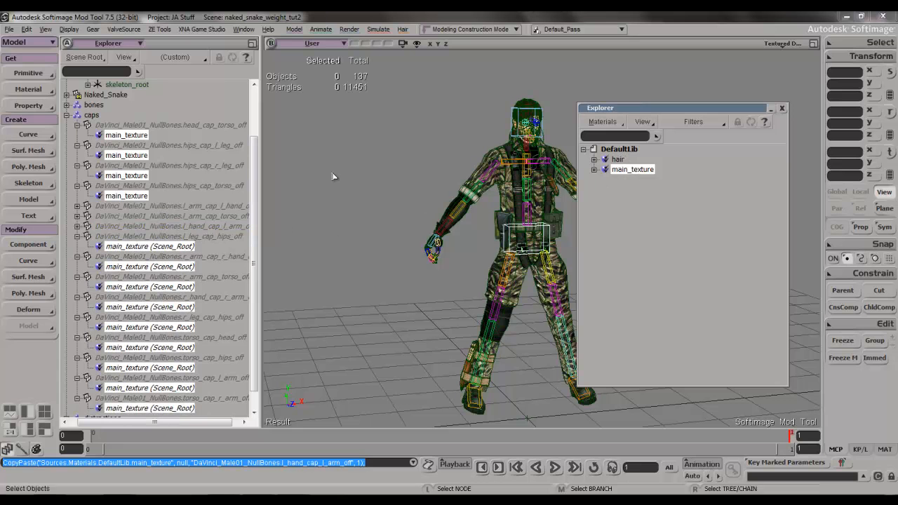
- Collapse the entries of head_cap_torso_off and the three hips caps in the caps group
left_click(77, 185)
left_click(77, 166)
left_click(78, 145)
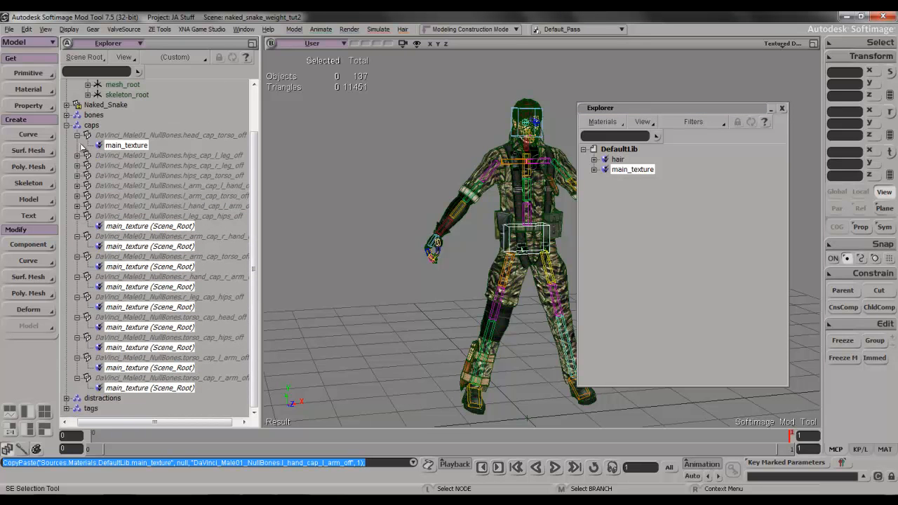
left_click(77, 136)
- Assign main_texture to l_leg_cap_hips_off, r_arm_cap_r_hand_off, r_arm_cap_torso_off, r_hand_cap_r_arm_off and r_leg_cap_hips_off
left_click_drag(622, 169, 184, 228)
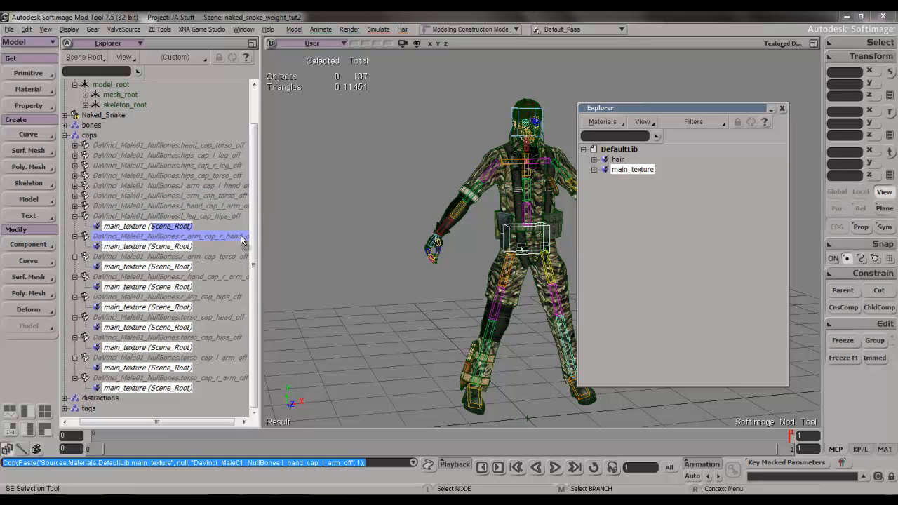
left_click_drag(625, 170, 217, 237)
left_click_drag(629, 176, 184, 257)
left_click_drag(631, 169, 184, 280)
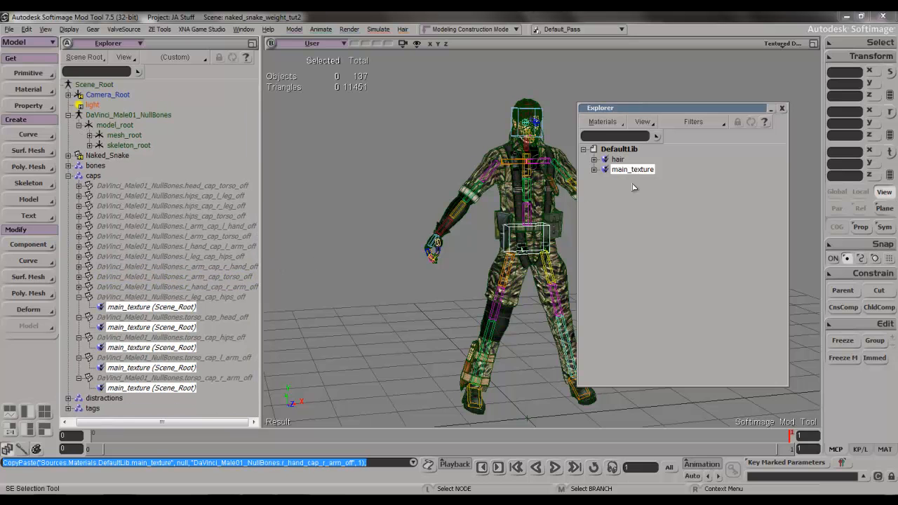
left_click_drag(462, 238, 176, 296)
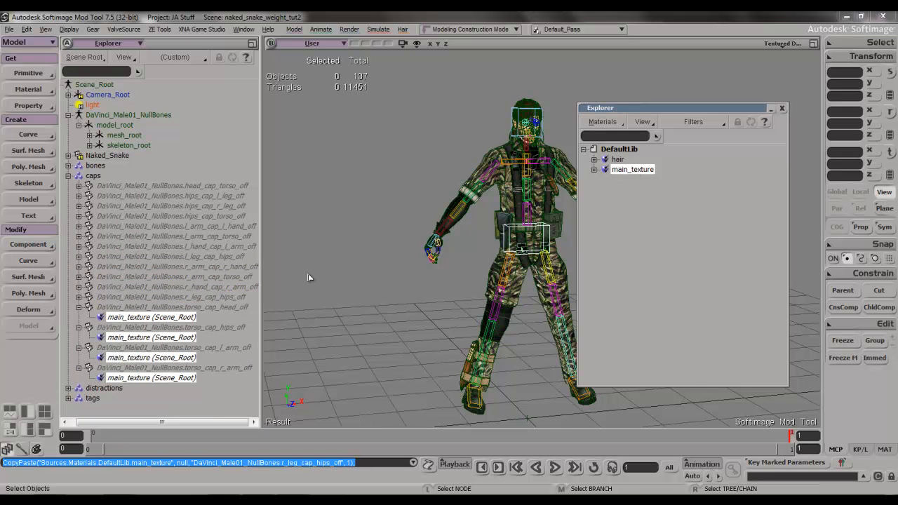
- Assign main_texture to the four torso caps: torso_cap_head_off, torso_cap_hips_off, torso_cap_l_arm_off and torso_cap_r_arm_off
left_click_drag(626, 175, 211, 306)
left_click_drag(357, 282, 210, 317)
left_click_drag(639, 174, 215, 329)
left_click_drag(566, 203, 236, 337)
- Expand everything under the caps group to check each member's material, and fold the group up again
right_click(104, 184)
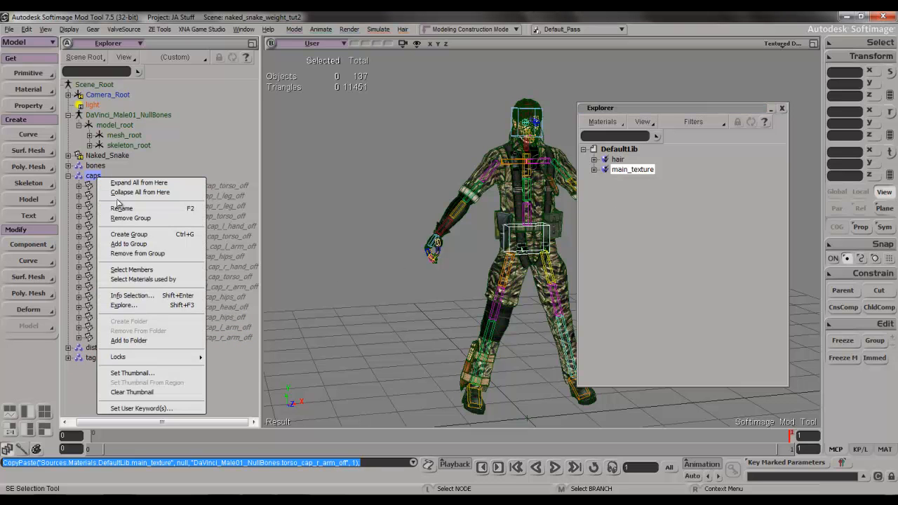
left_click(116, 184)
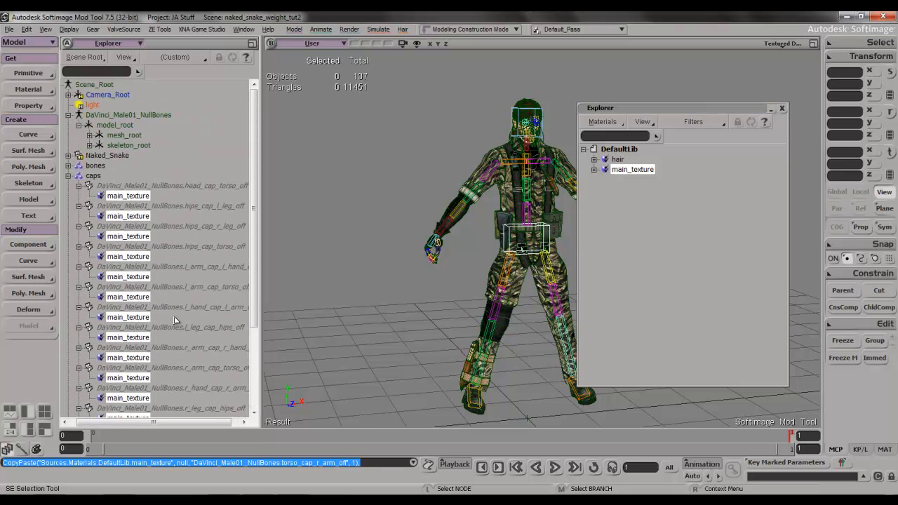
left_click(68, 176)
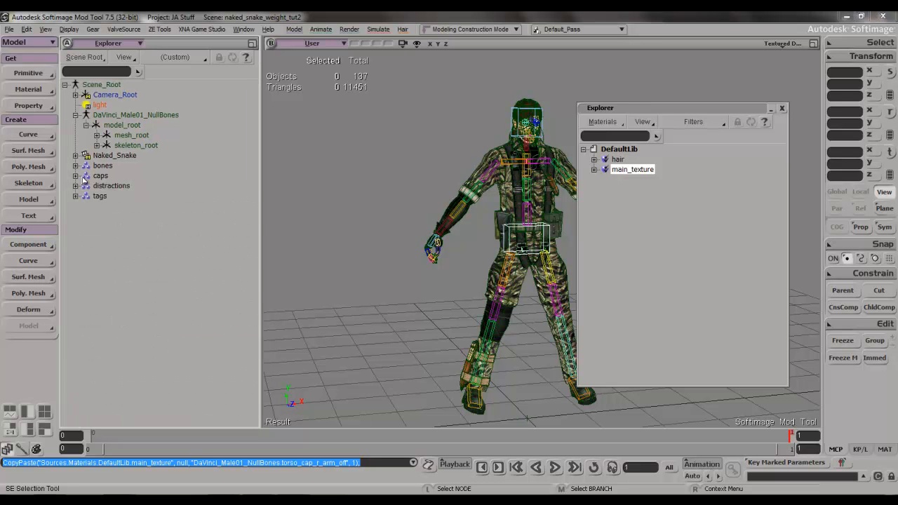
- Collapse the caps group including all its members, and close its property page and the floating materials explorer
left_click(84, 176)
left_click(76, 177)
right_click(101, 89)
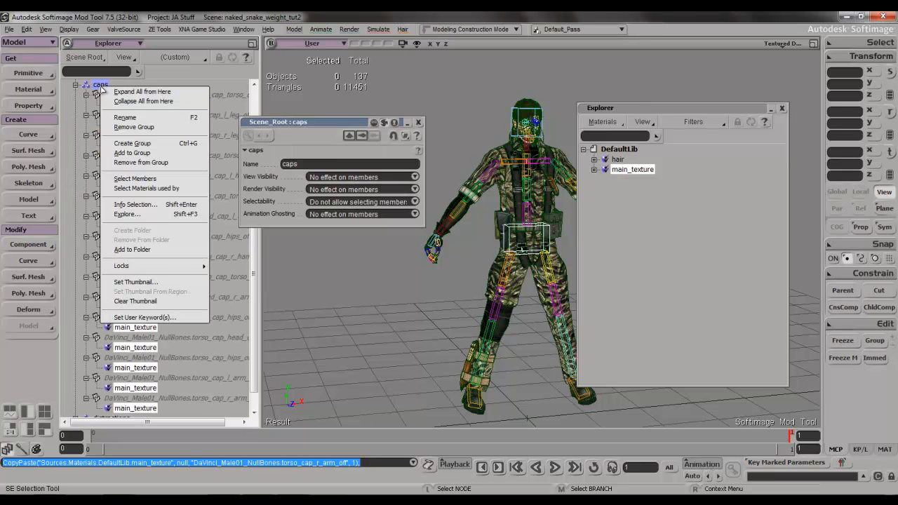
left_click(130, 102)
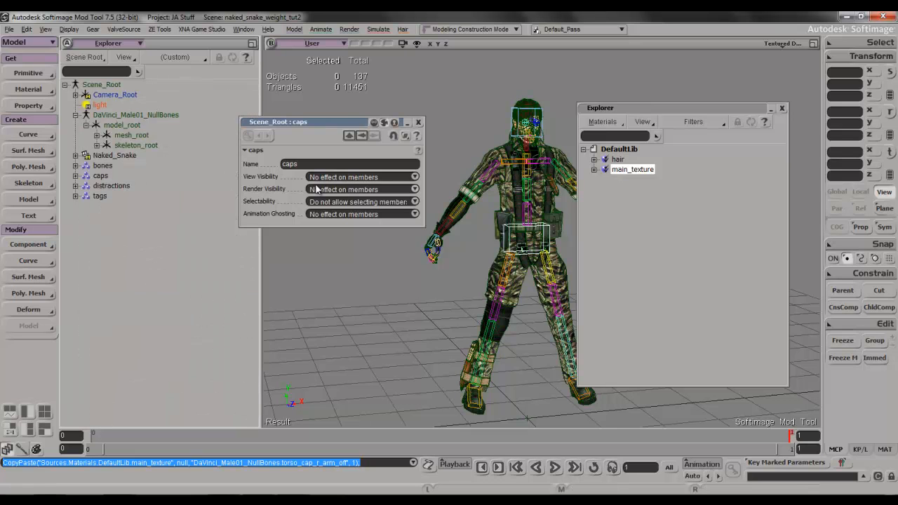
left_click(419, 122)
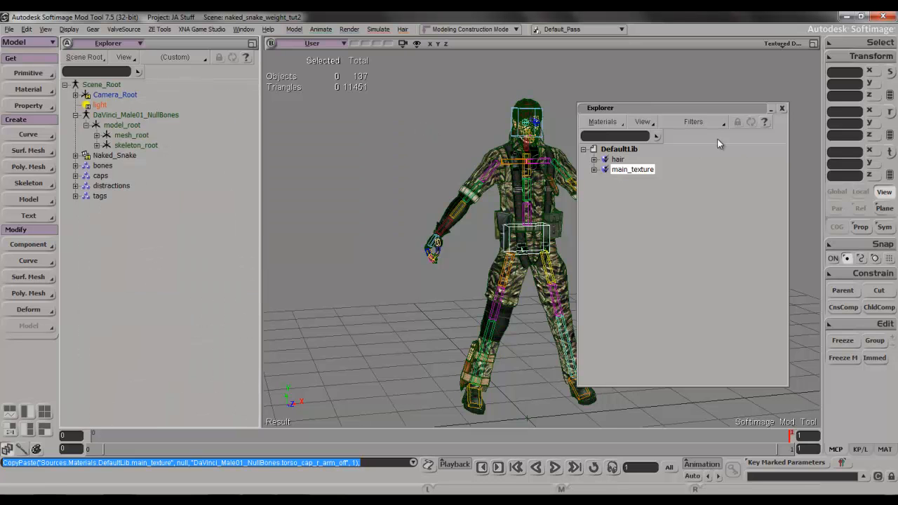
left_click(782, 108)
left_click(722, 125)
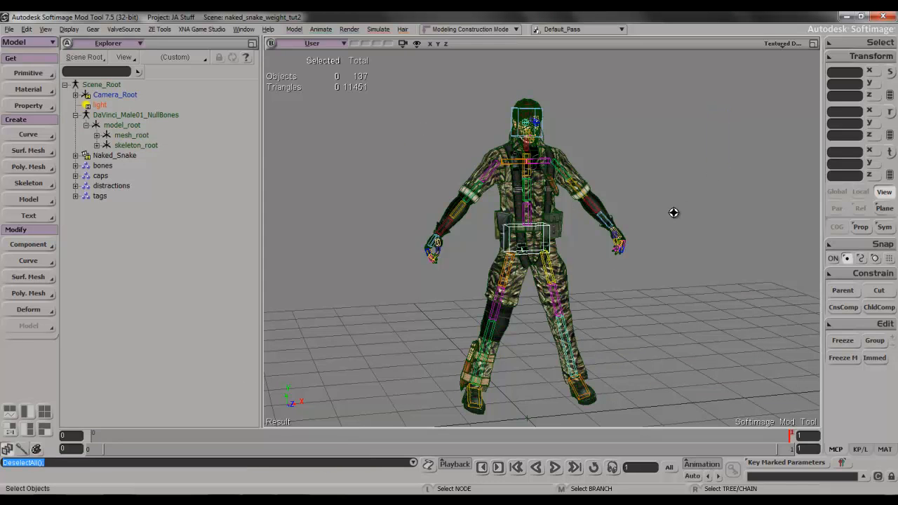
- Collapse model_root and the DaVinci_Male01_NullBones model in the scene tree
key("s")
left_click_drag(665, 225, 673, 209)
middle_click_drag(673, 208, 671, 224)
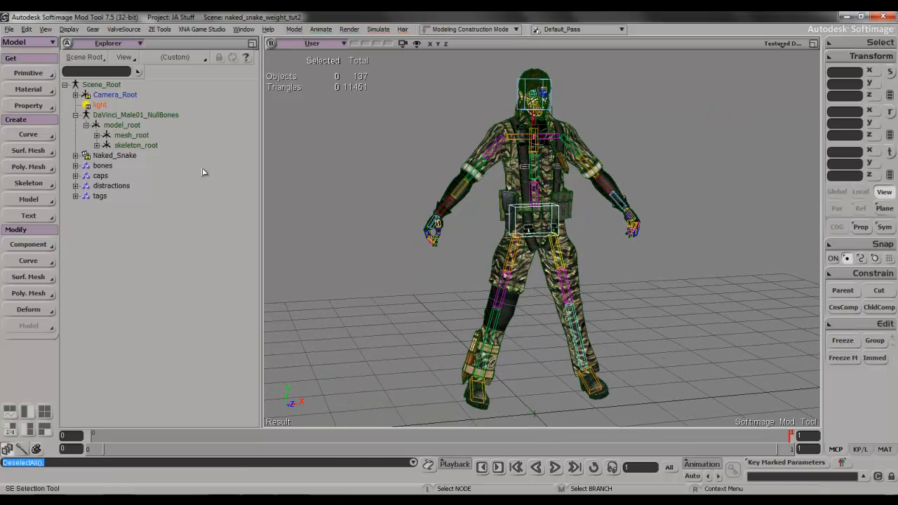
left_click(86, 125)
left_click(75, 115)
left_click(76, 115)
left_click(85, 125)
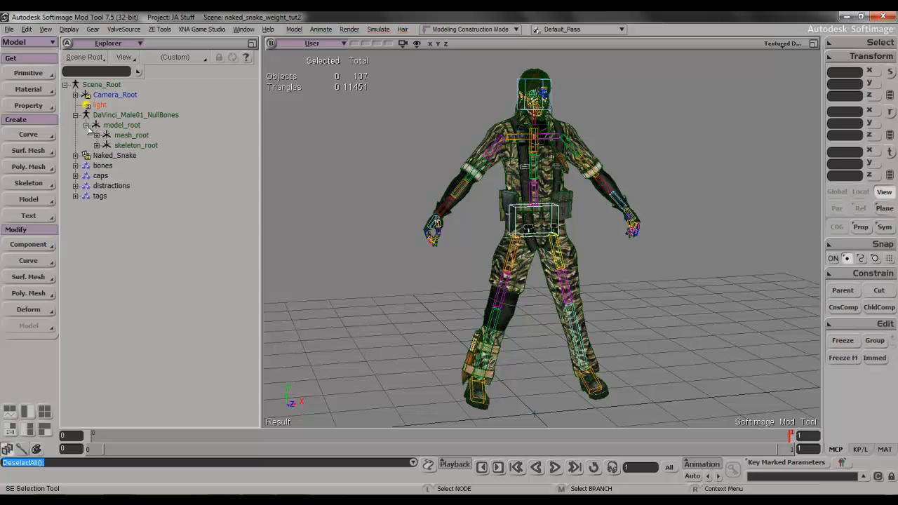
left_click(85, 125)
left_click(76, 115)
left_click(76, 115)
left_click(86, 125)
left_click(85, 125)
left_click(76, 115)
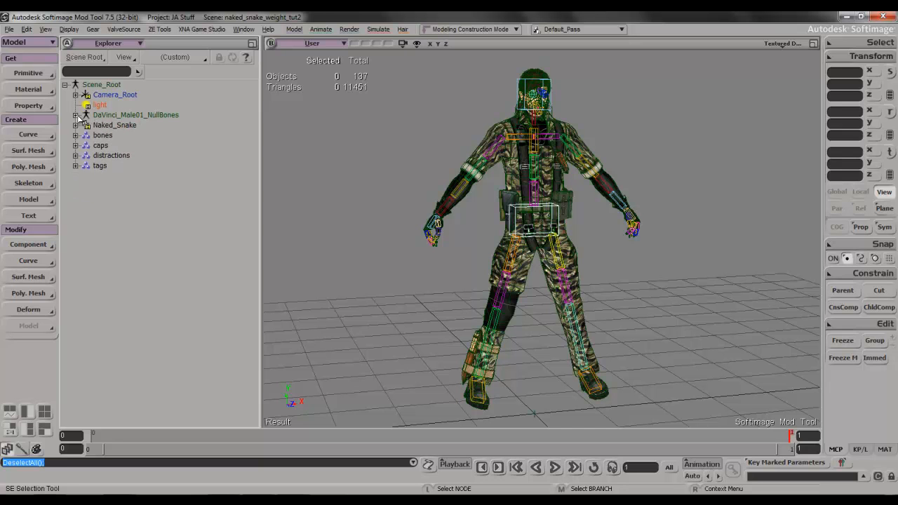
key("s")
mouse_move(380, 167)
right_mouse_down()
mouse_move(405, 190)
mouse_move(391, 174)
right_mouse_up()
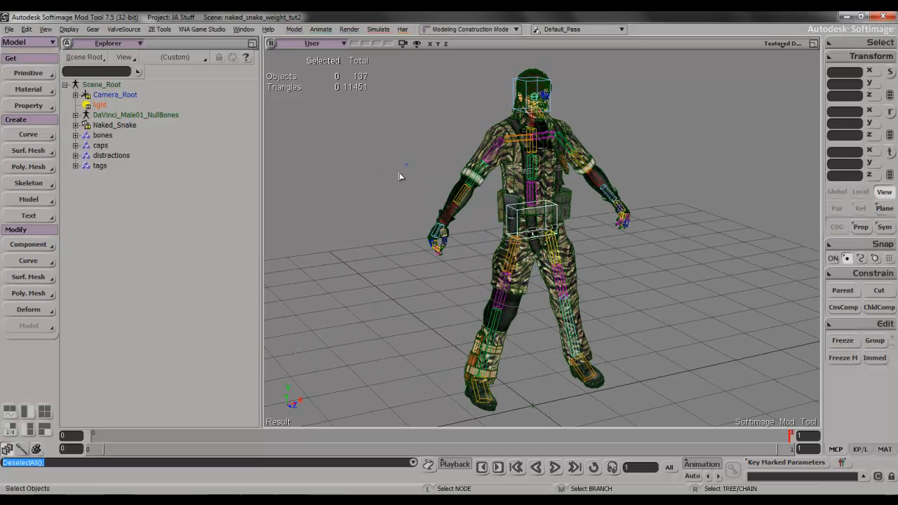